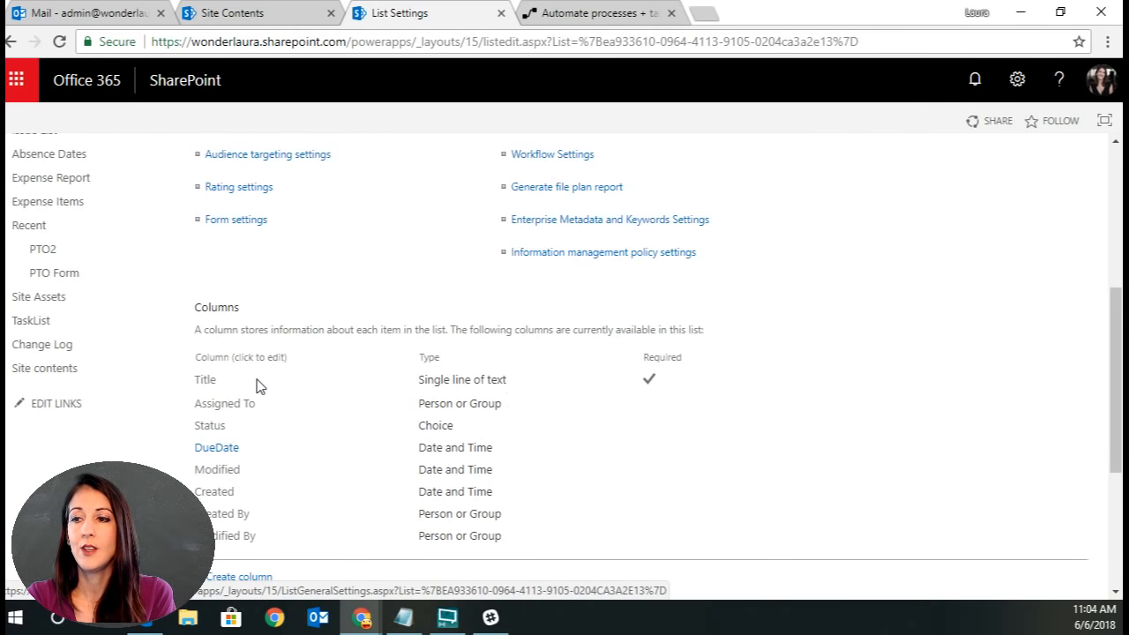
Return from the list settings page to the TaskList items view and look over its tasks.
{"action": "left_click_drag", "start_coordinate": [1119, 441], "coordinate": [1120, 295]}
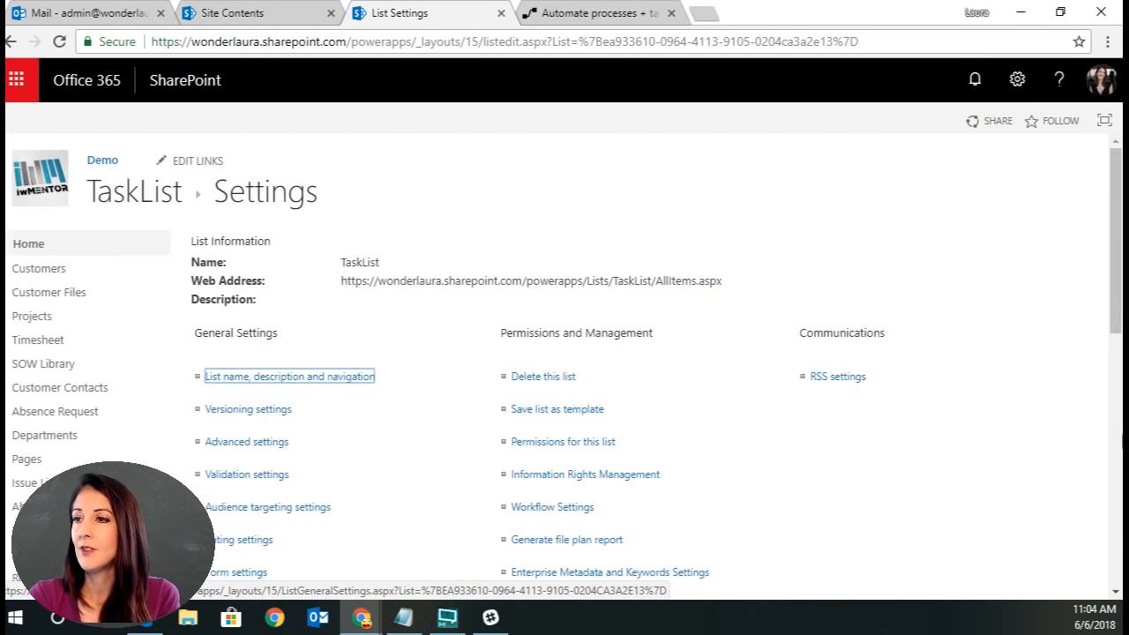
{"action": "left_click", "coordinate": [173, 203]}
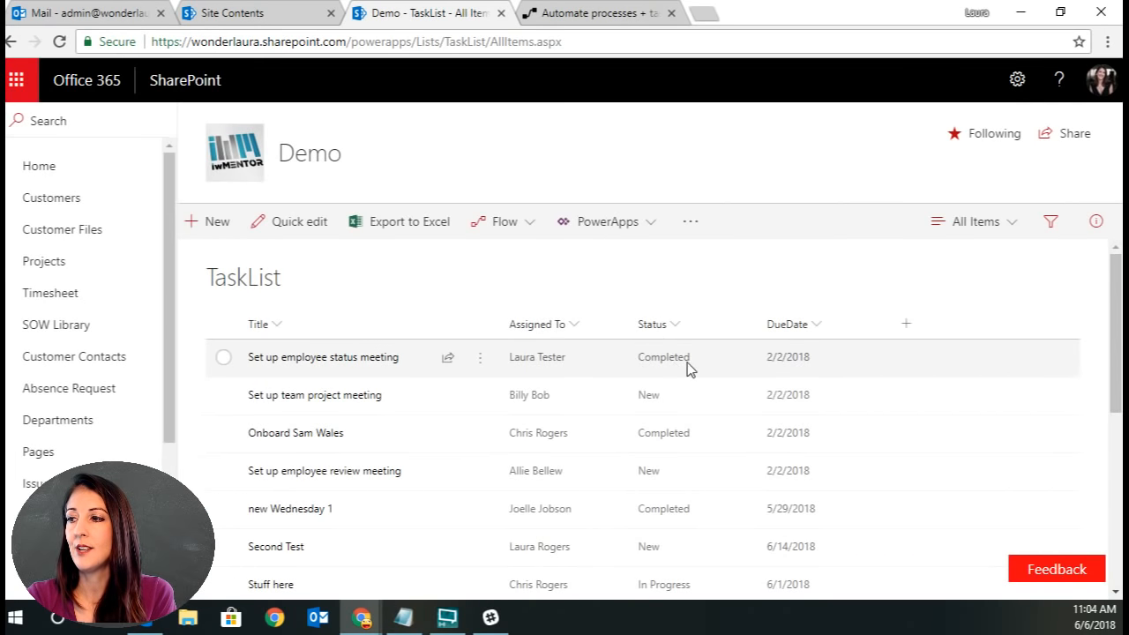
{"action": "scroll", "coordinate": [731, 365], "scroll_direction": "down", "scroll_amount": 2}
{"action": "scroll", "coordinate": [873, 313], "scroll_direction": "up", "scroll_amount": 2}
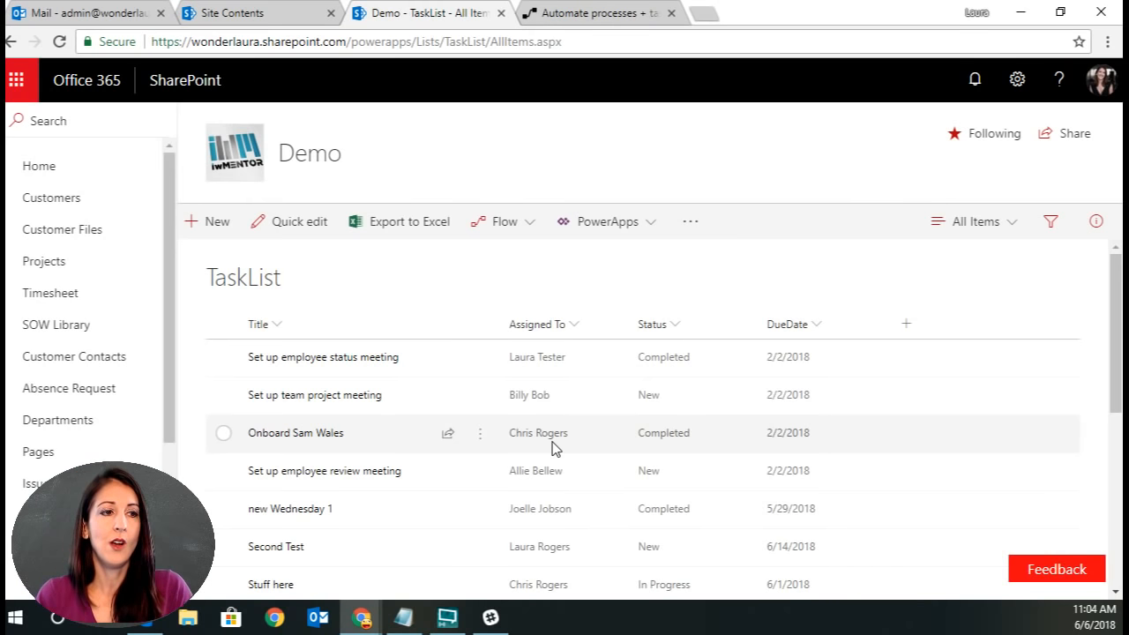
Open the Daily Task Reminder flow in the flow editor.
{"action": "left_click", "coordinate": [589, 13]}
{"action": "left_click", "coordinate": [121, 80]}
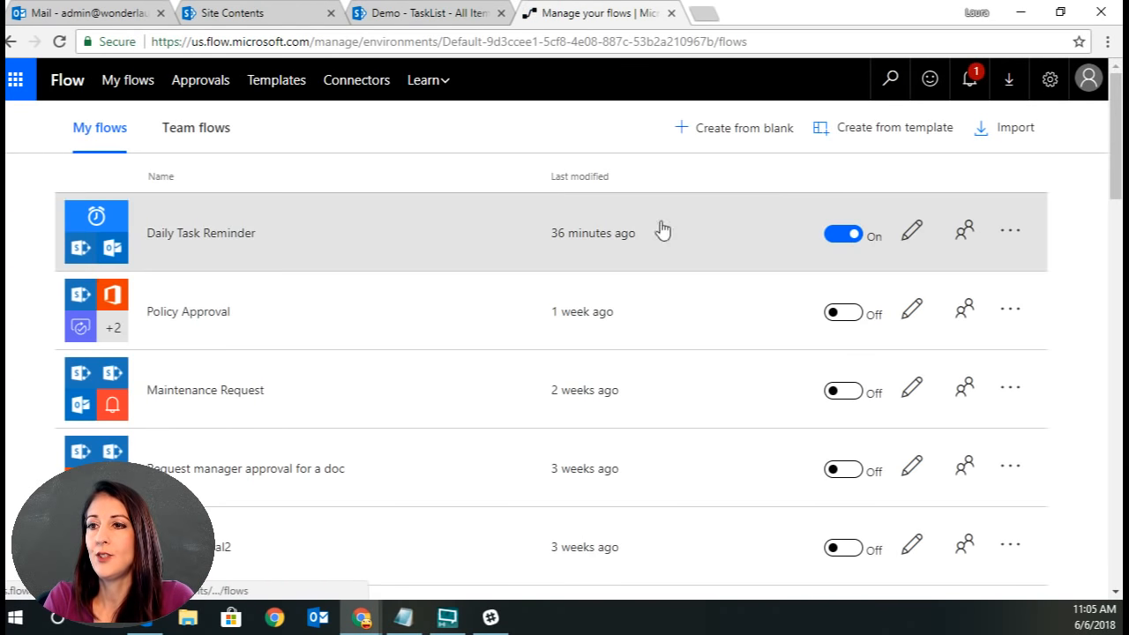
{"action": "left_click", "coordinate": [374, 243]}
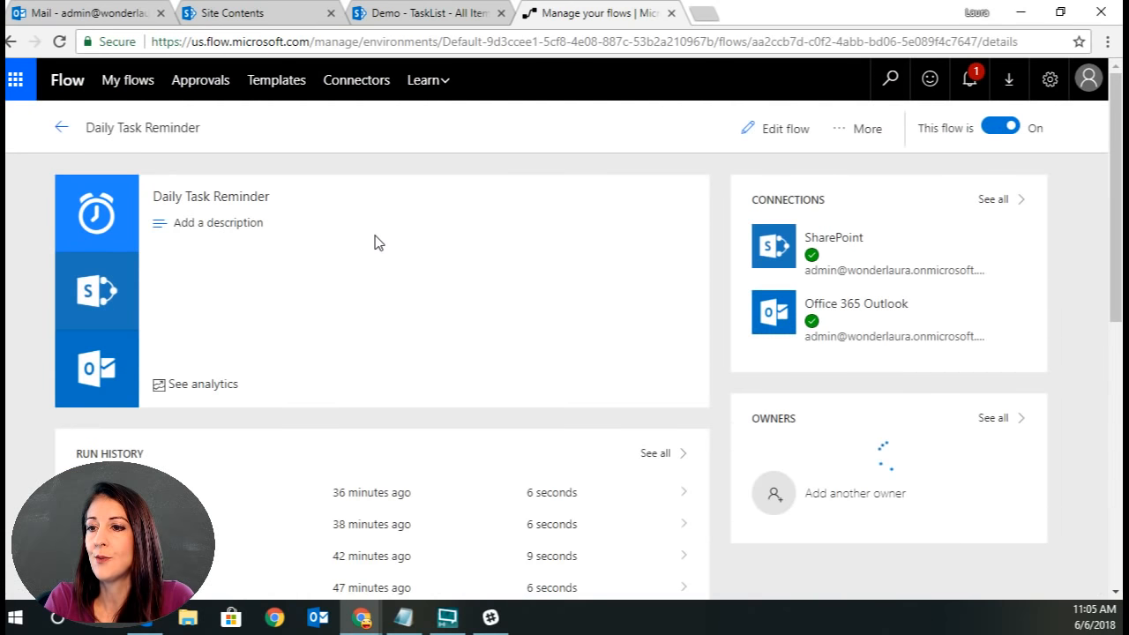
{"action": "left_click", "coordinate": [768, 130]}
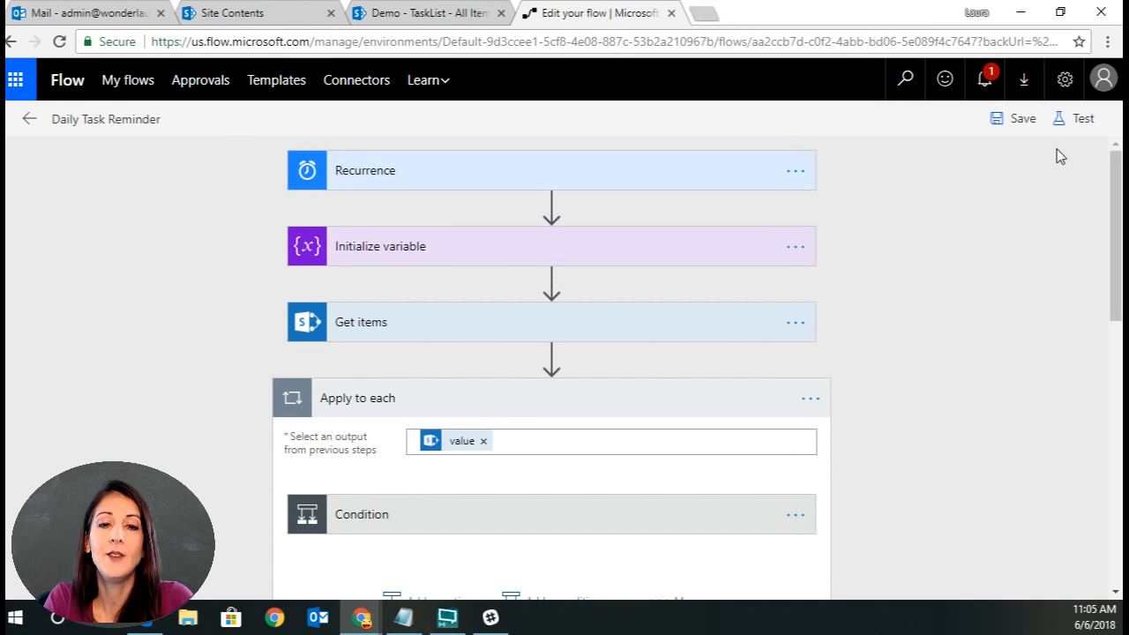
Save and test the flow using data from the most recent previous run.
{"action": "left_click", "coordinate": [1077, 120]}
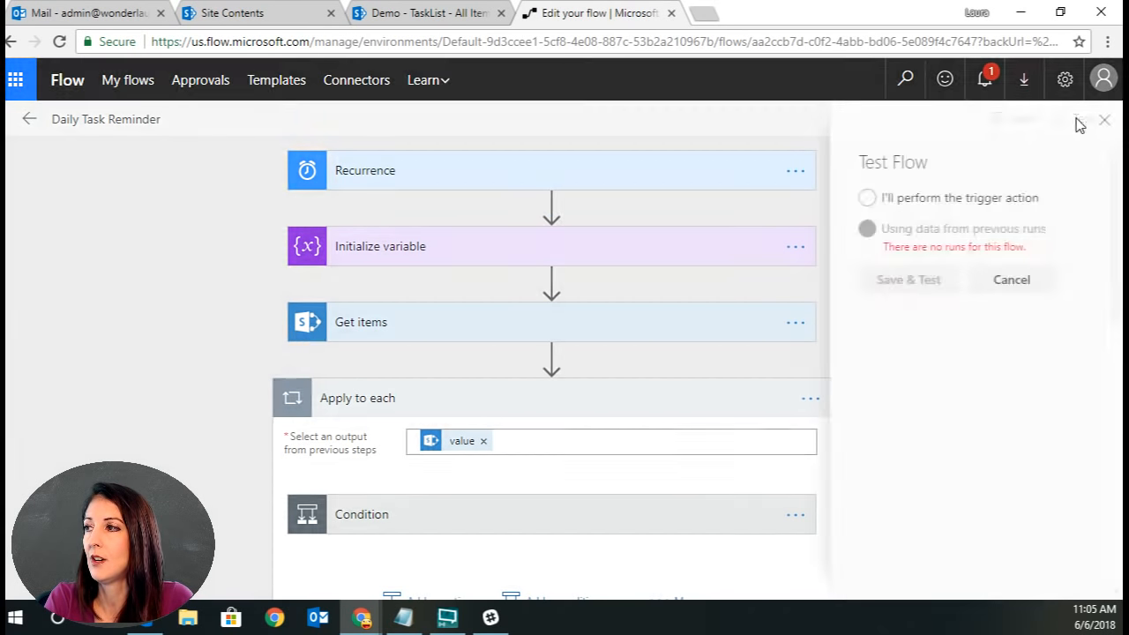
{"action": "left_click", "coordinate": [861, 228]}
{"action": "left_click", "coordinate": [866, 280]}
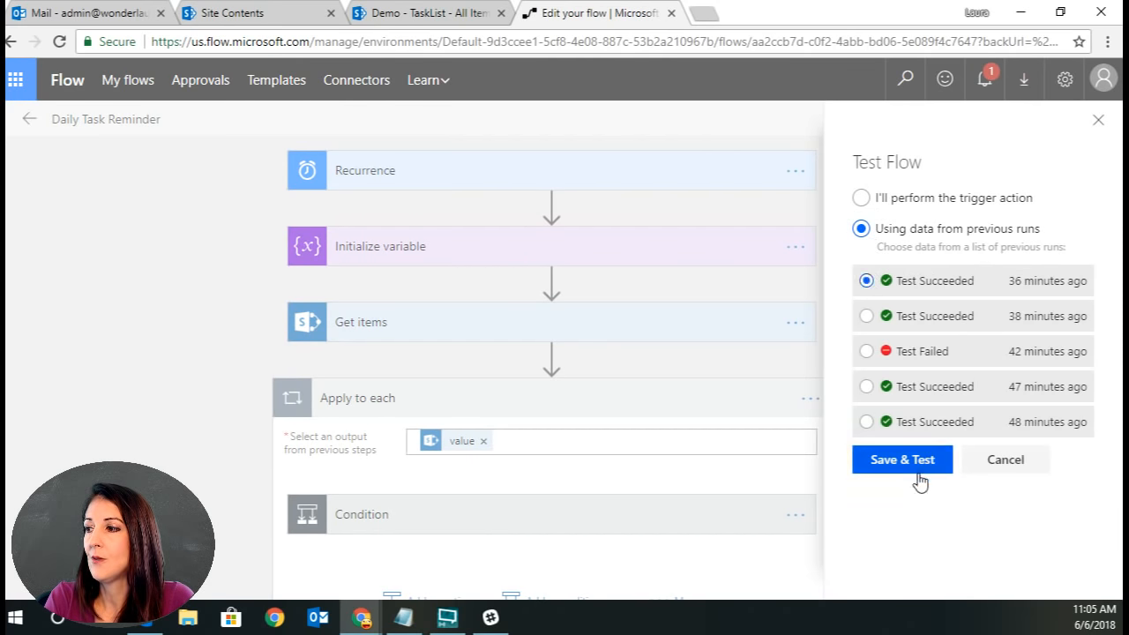
{"action": "left_click", "coordinate": [905, 464]}
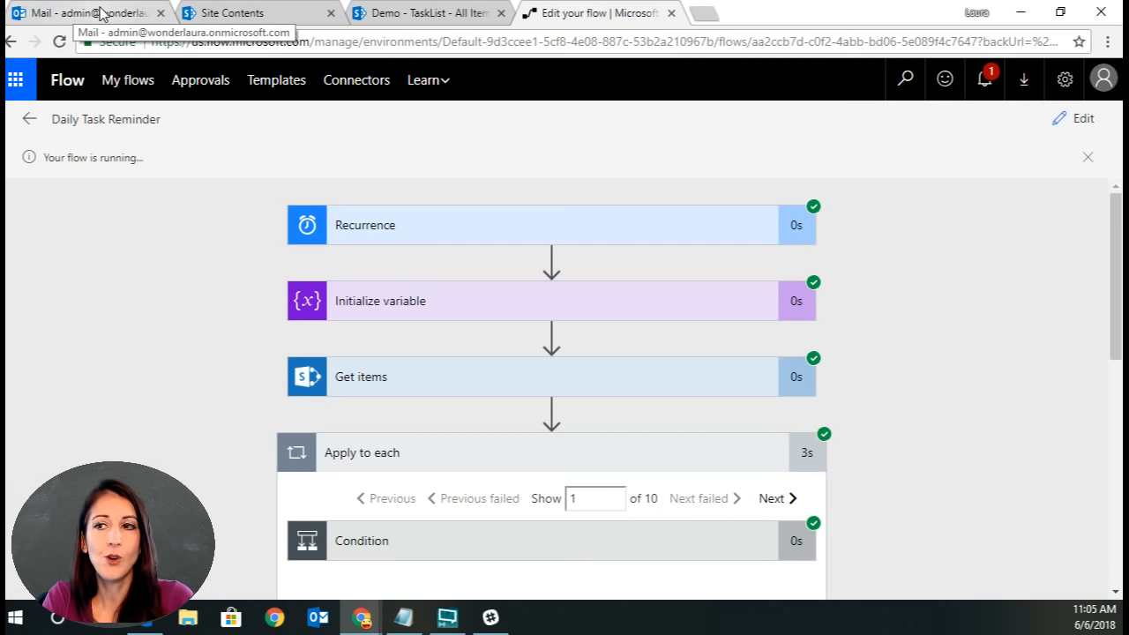
Filter the TaskList by its Assigned To column to show only one assignee's tasks.
{"action": "left_click", "coordinate": [439, 16]}
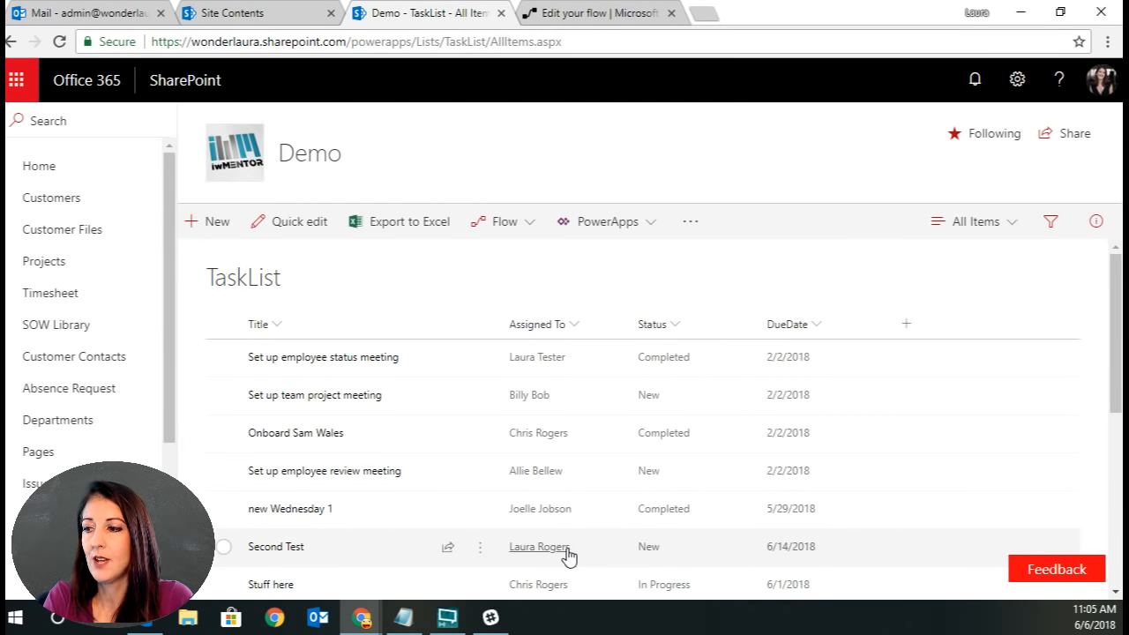
{"action": "left_click", "coordinate": [573, 324]}
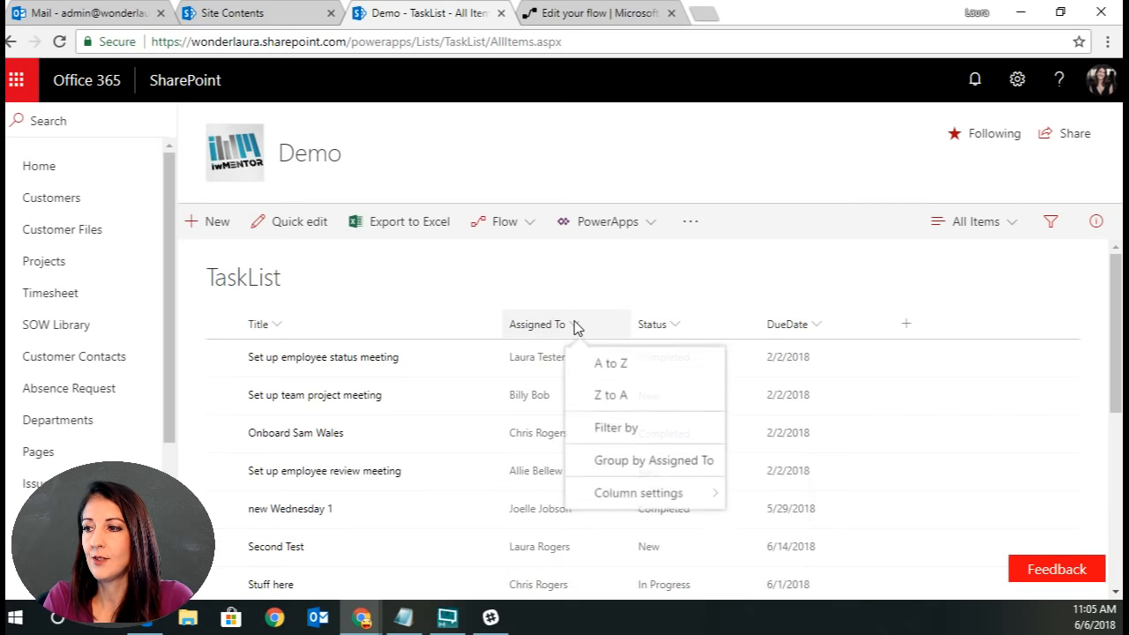
{"action": "left_click", "coordinate": [615, 427]}
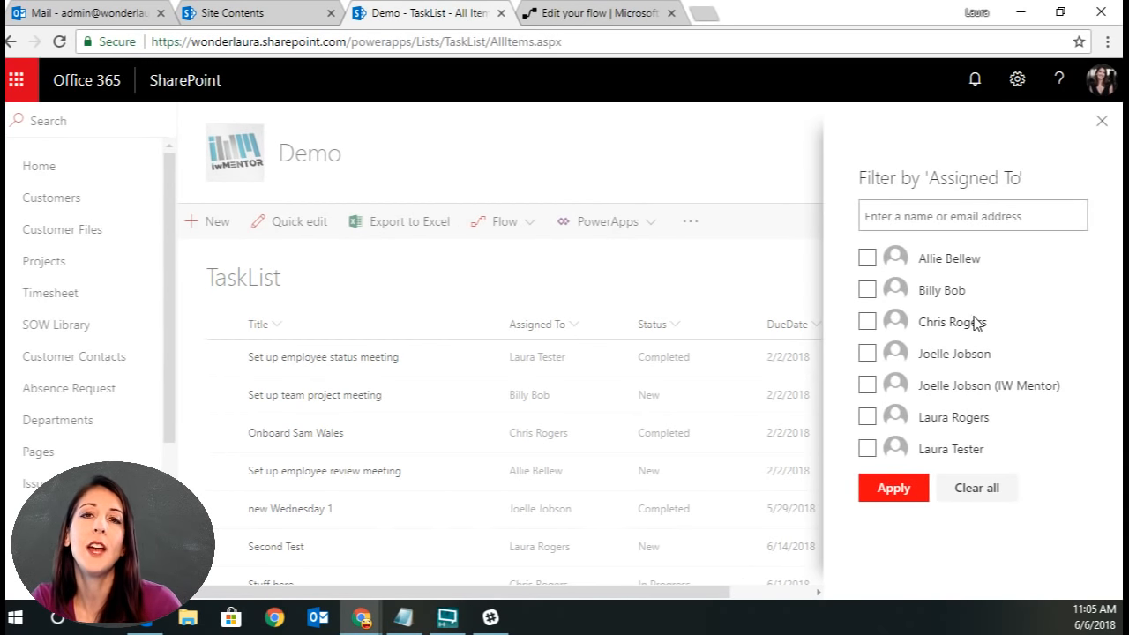
{"action": "left_click", "coordinate": [867, 416]}
{"action": "left_click", "coordinate": [889, 490]}
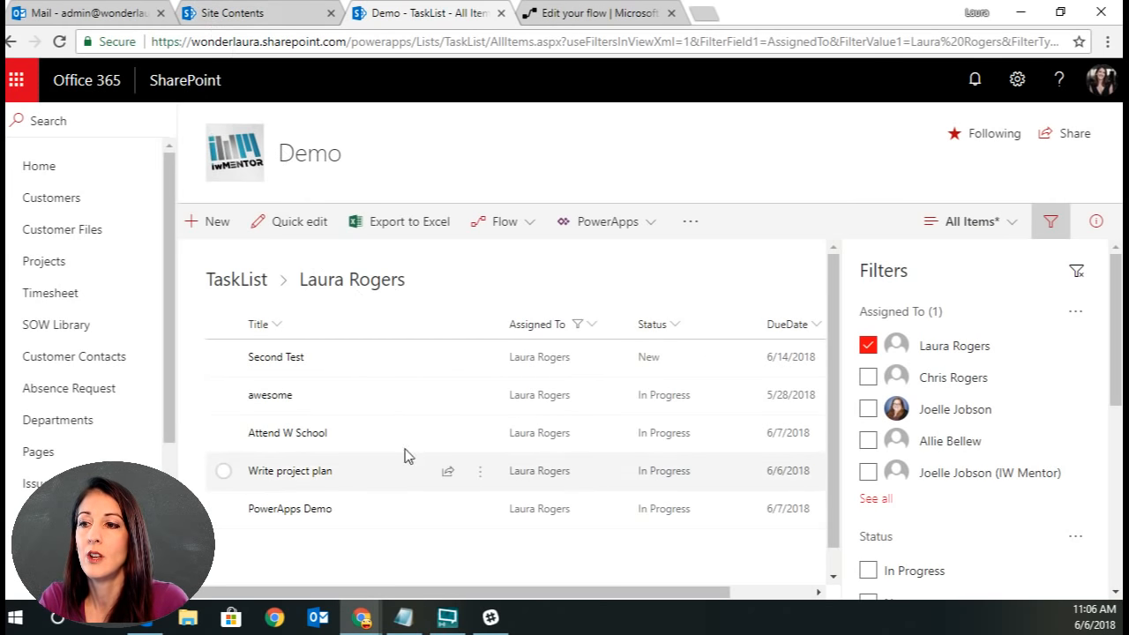
Open the newest 'your current tasks' email, follow the link for the Attend W School task, and cancel the form.
{"action": "left_click", "coordinate": [108, 15]}
{"action": "left_click", "coordinate": [360, 238]}
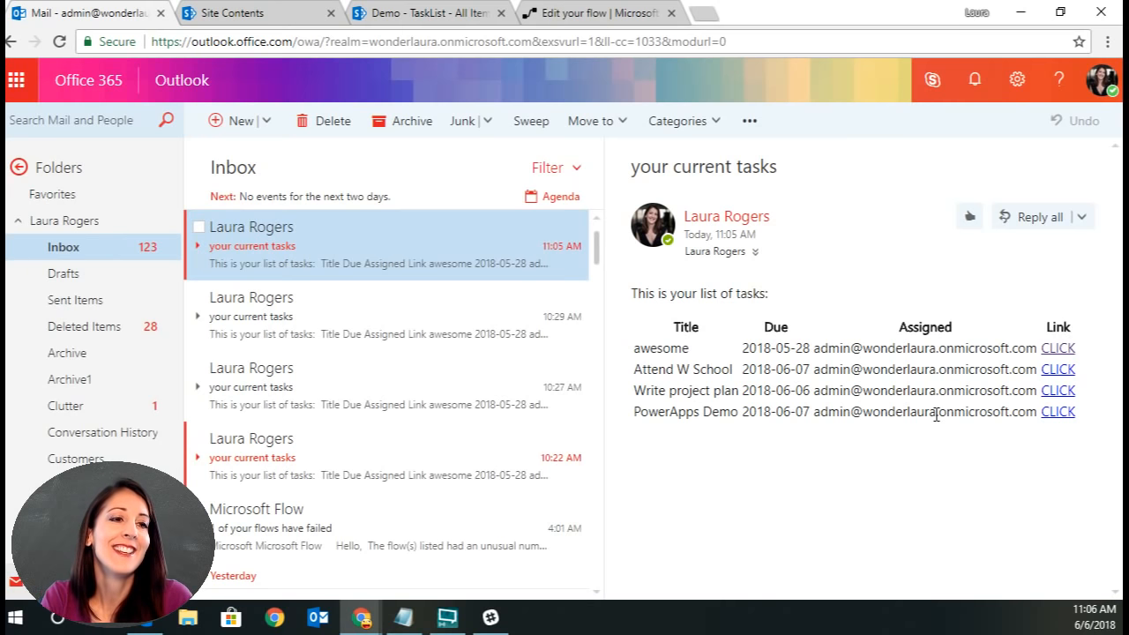
{"action": "left_click", "coordinate": [1063, 378]}
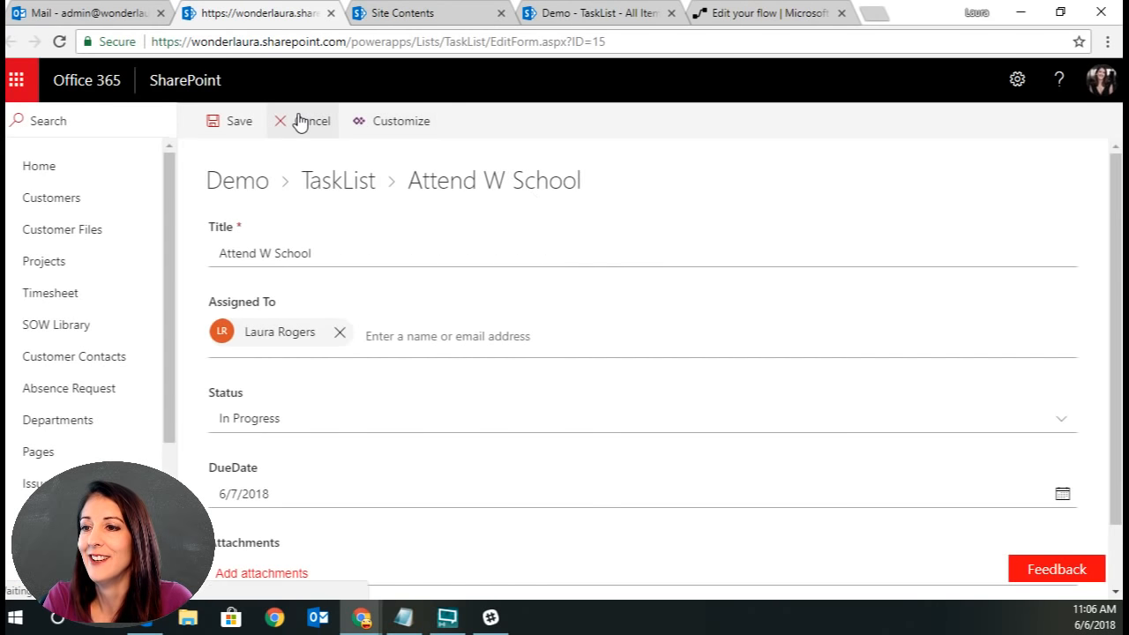
{"action": "left_click", "coordinate": [300, 122]}
{"action": "left_click", "coordinate": [133, 13]}
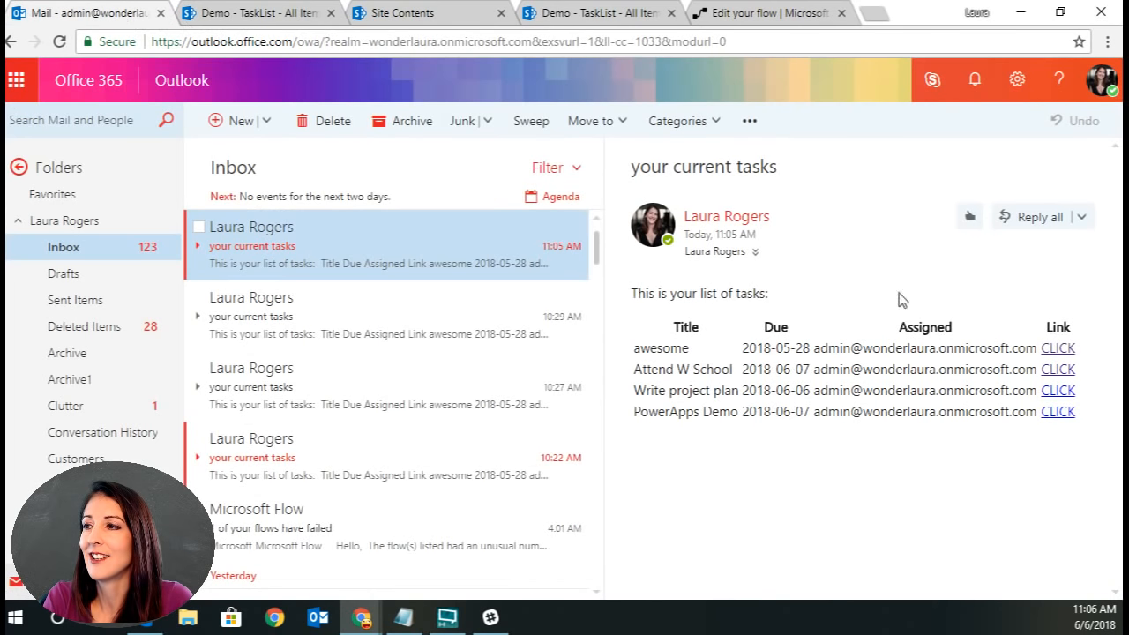
Create a new flow from blank that starts with a Recurrence trigger.
{"action": "left_click", "coordinate": [776, 15]}
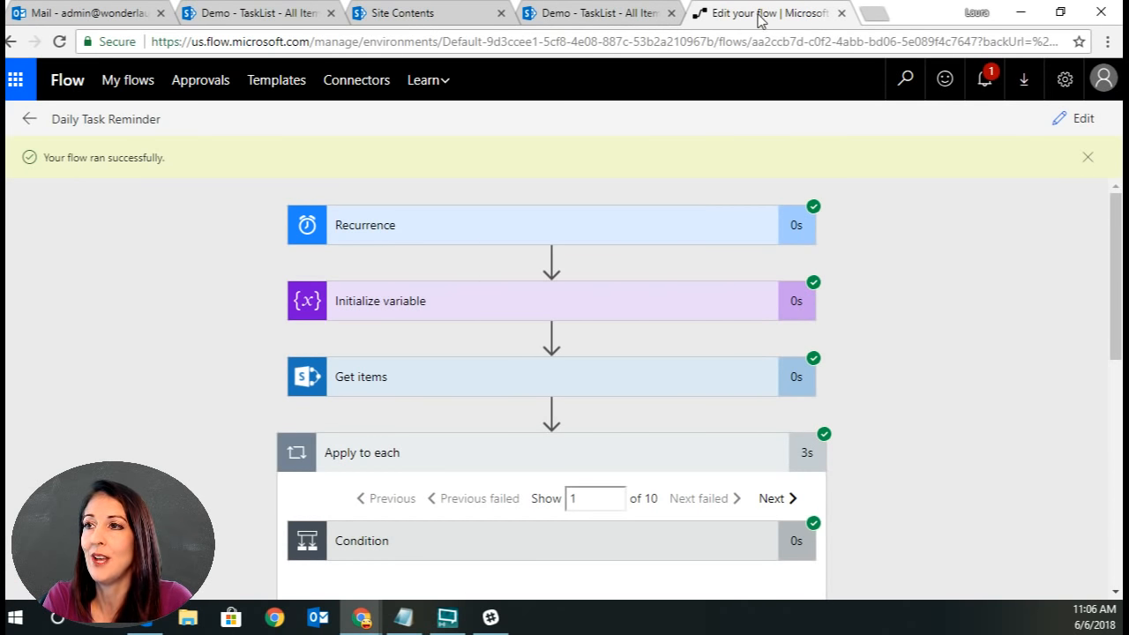
{"action": "left_click", "coordinate": [134, 83]}
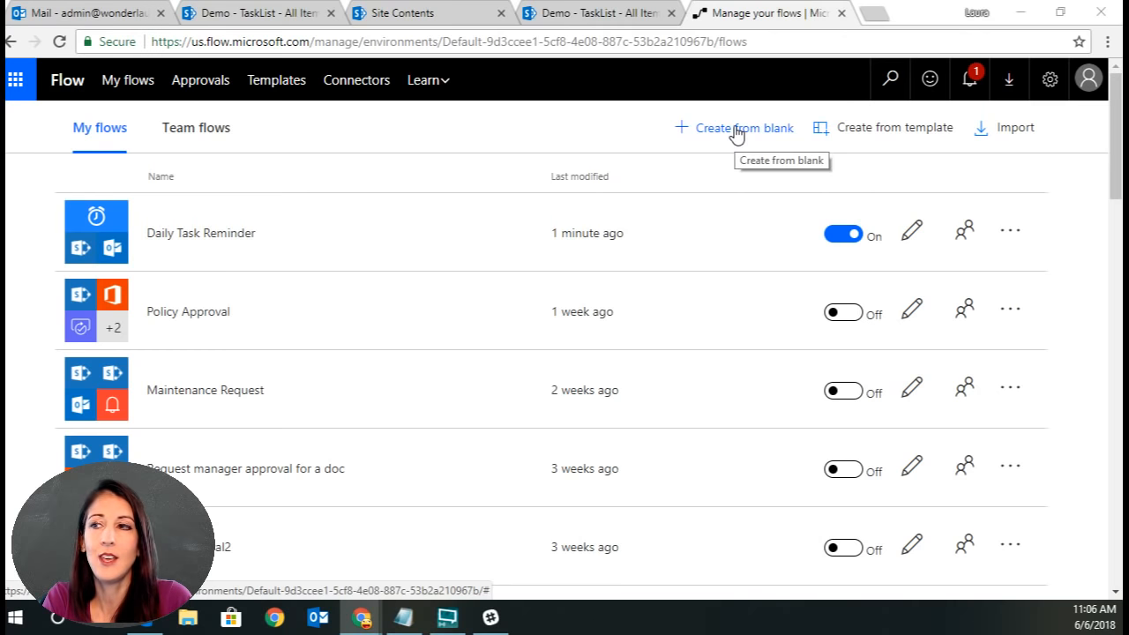
{"action": "left_click", "coordinate": [737, 133]}
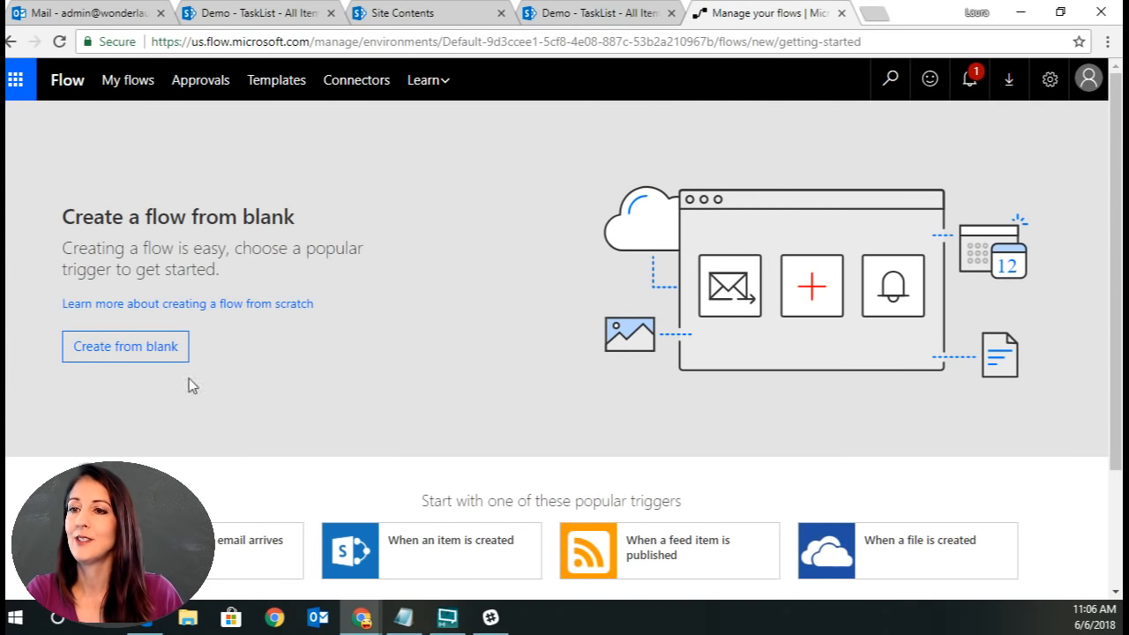
{"action": "left_click", "coordinate": [88, 353]}
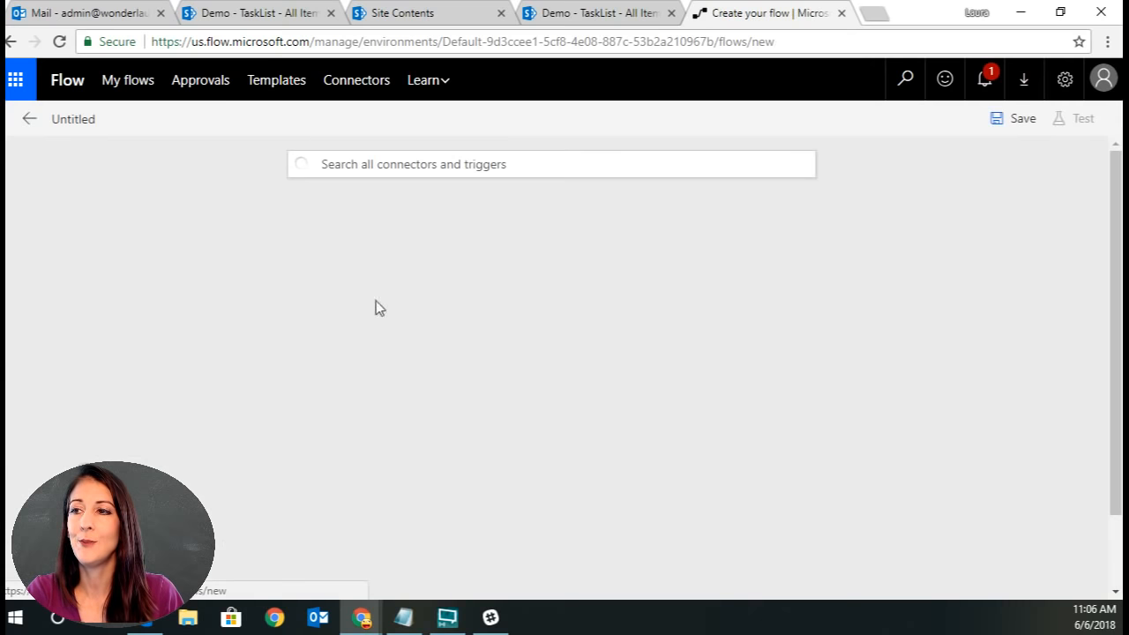
{"action": "left_click", "coordinate": [503, 164]}
{"action": "left_click", "coordinate": [401, 243]}
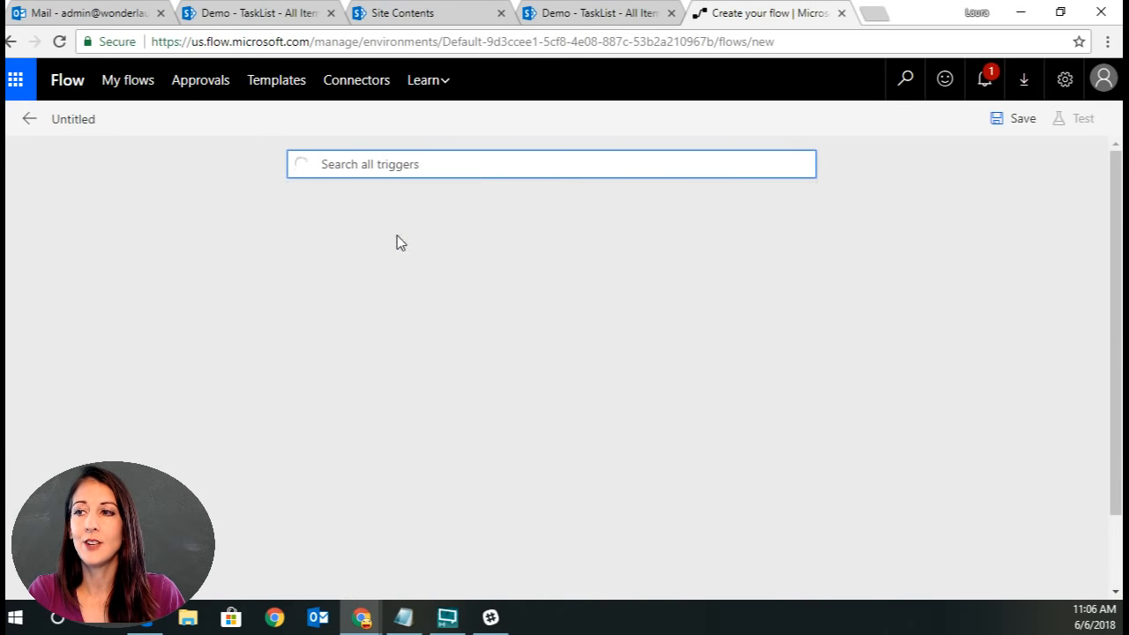
{"action": "left_click", "coordinate": [447, 245]}
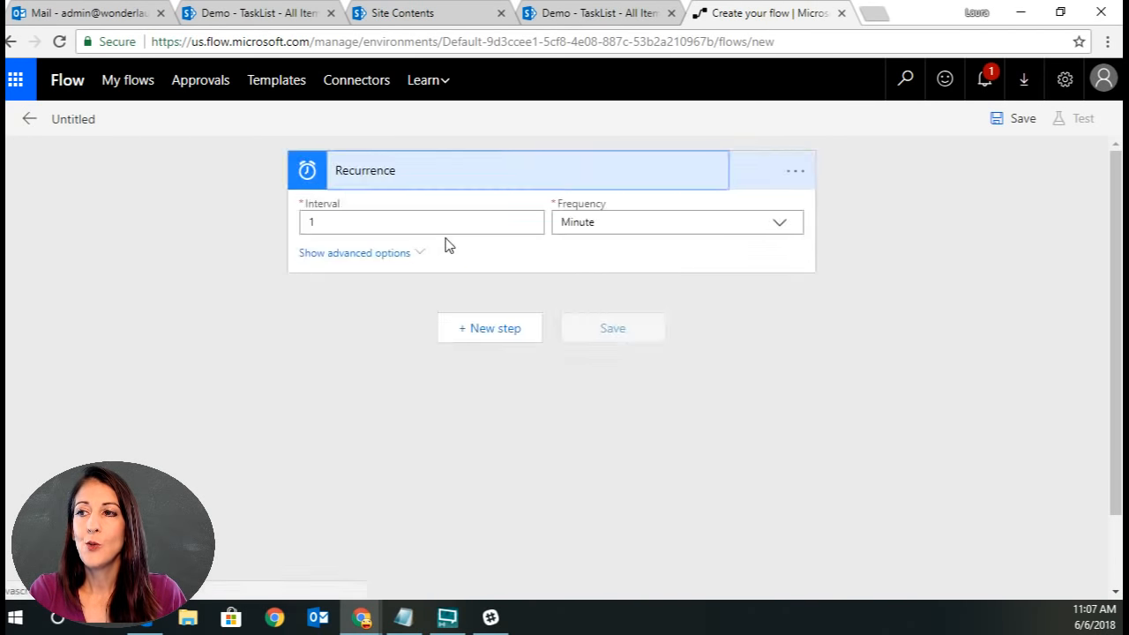
Set the Recurrence trigger's frequency to Day.
{"action": "left_click", "coordinate": [781, 222]}
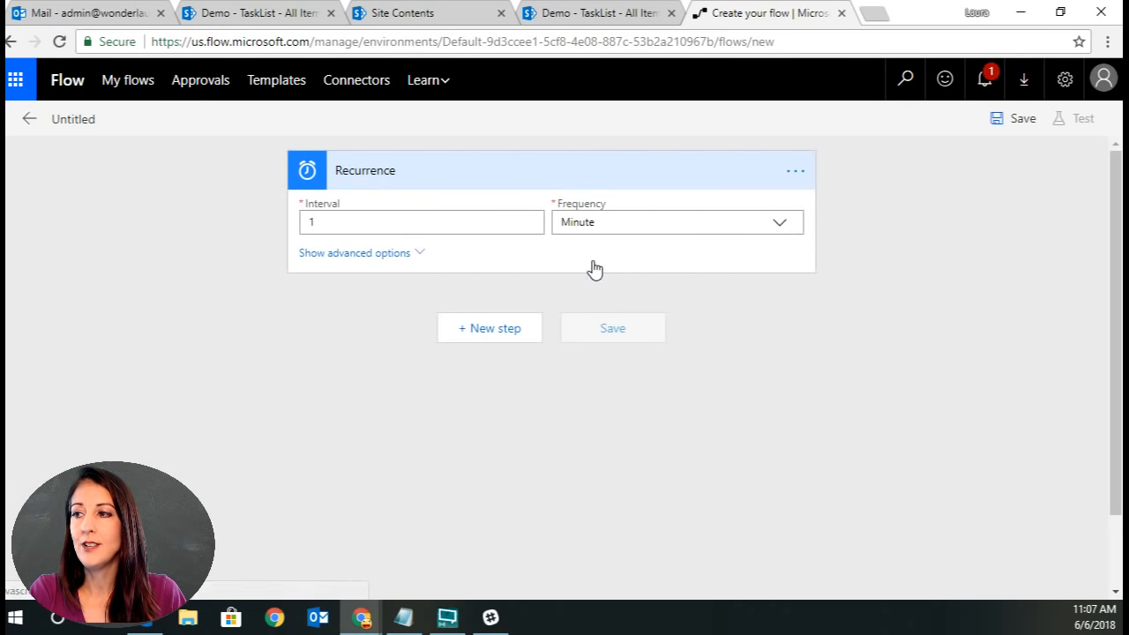
{"action": "left_click", "coordinate": [583, 292]}
{"action": "left_click", "coordinate": [401, 254]}
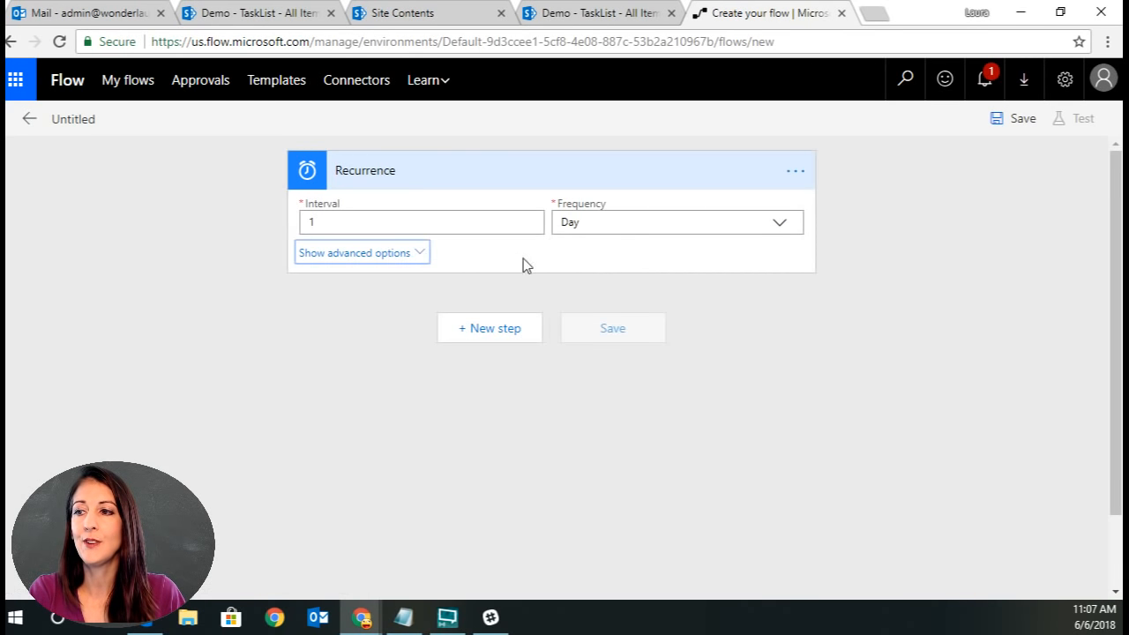
{"action": "left_click", "coordinate": [390, 371]}
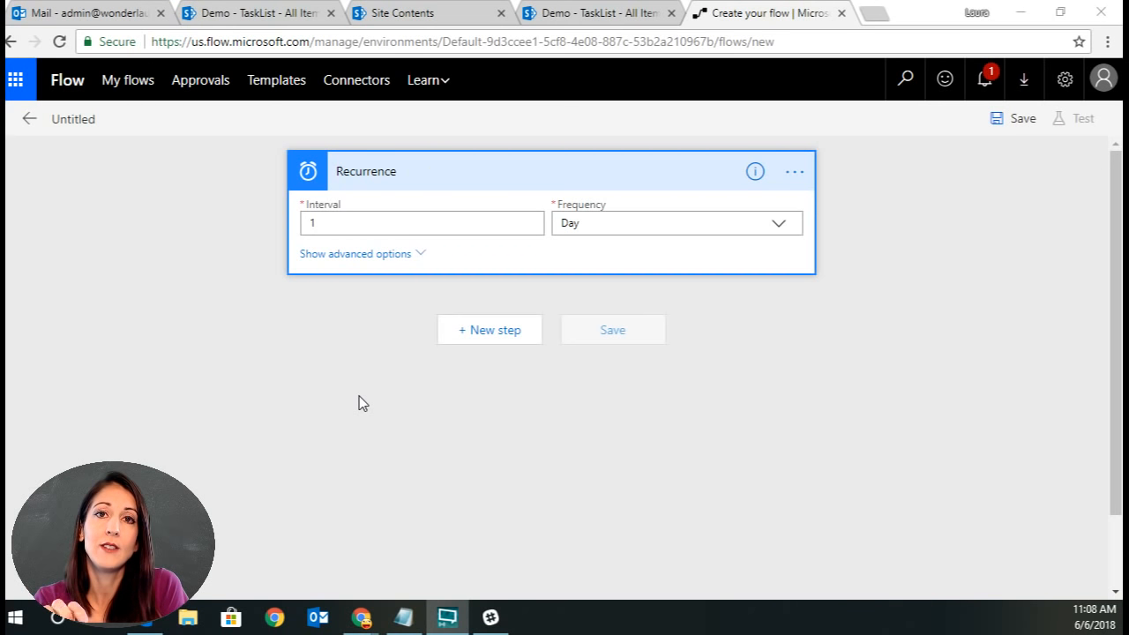
Add a Variables – Initialize variable action as the next step.
{"action": "left_click", "coordinate": [493, 333]}
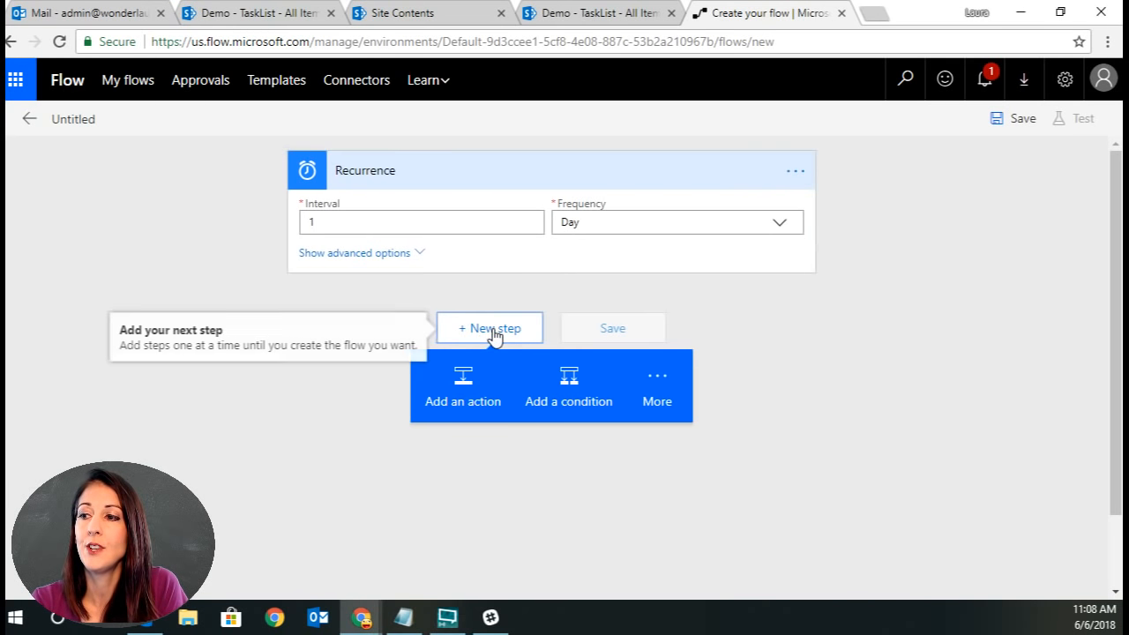
{"action": "left_click", "coordinate": [477, 404]}
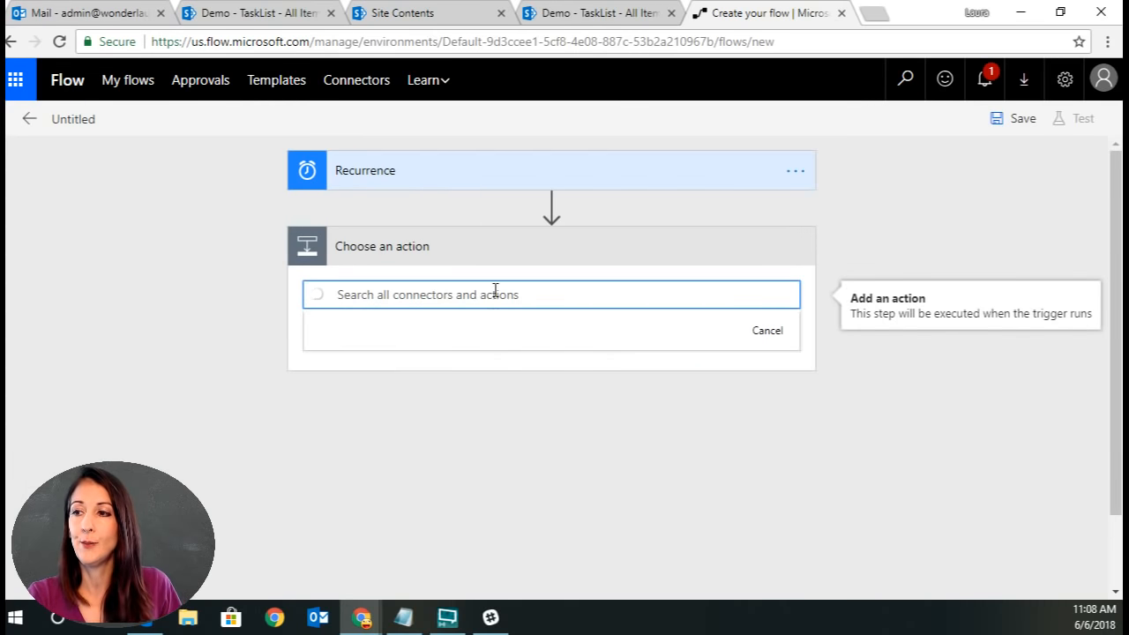
{"action": "type", "text": "variable"}
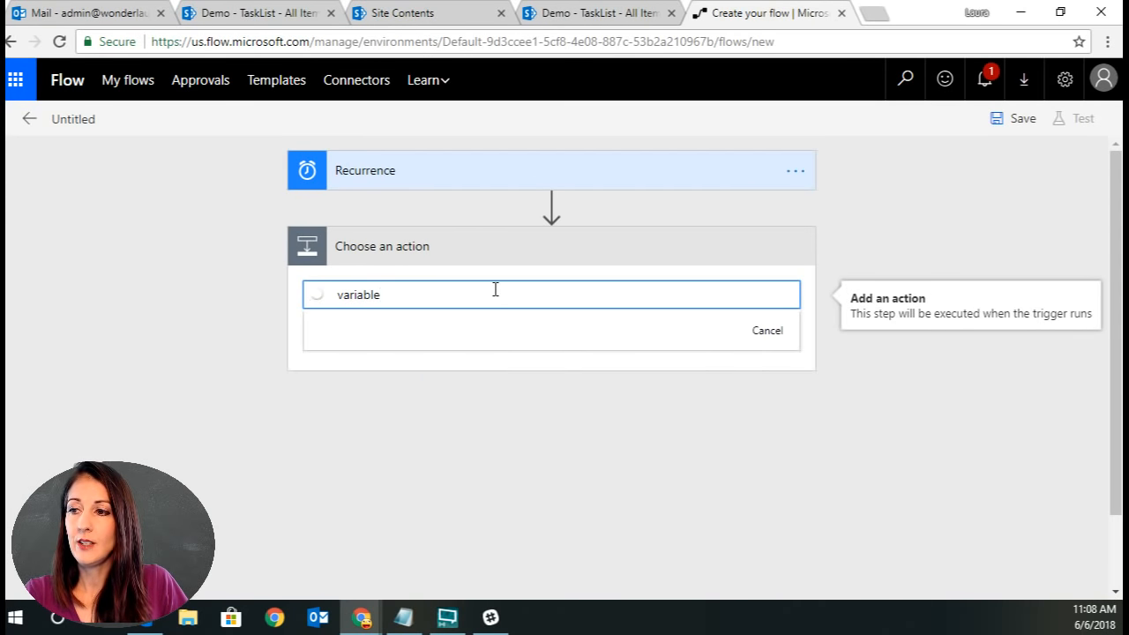
{"action": "left_click", "coordinate": [413, 377]}
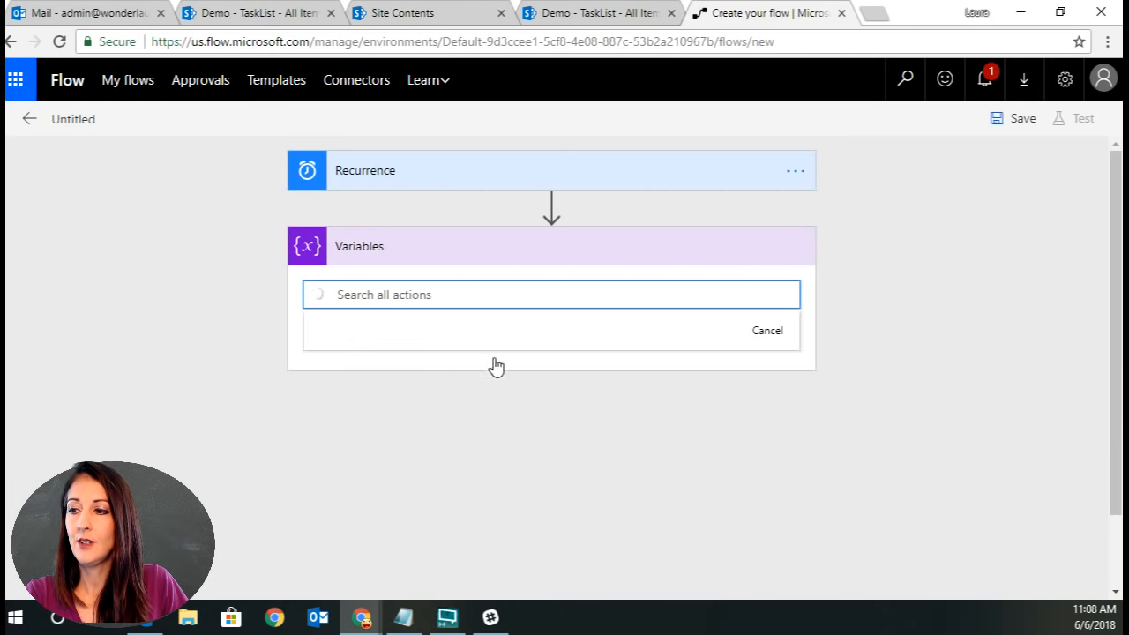
{"action": "scroll", "coordinate": [608, 464], "scroll_direction": "down", "scroll_amount": 2}
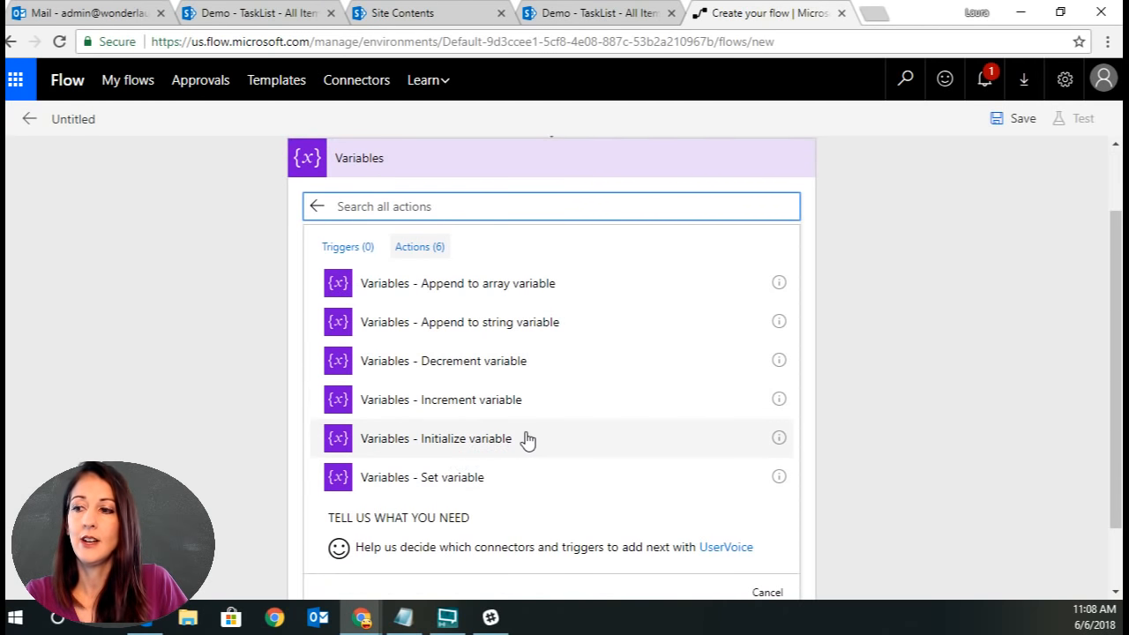
{"action": "left_click", "coordinate": [520, 439]}
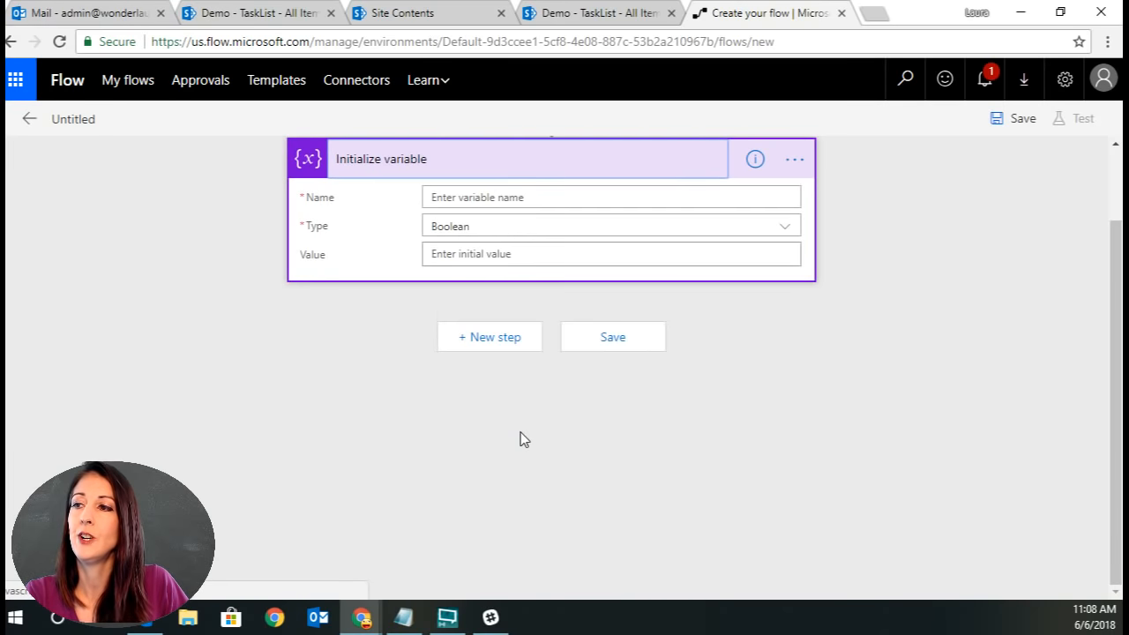
Name the variable varAssignedTo and set its type to Array.
{"action": "left_click", "coordinate": [459, 195]}
{"action": "type", "text": "v"}
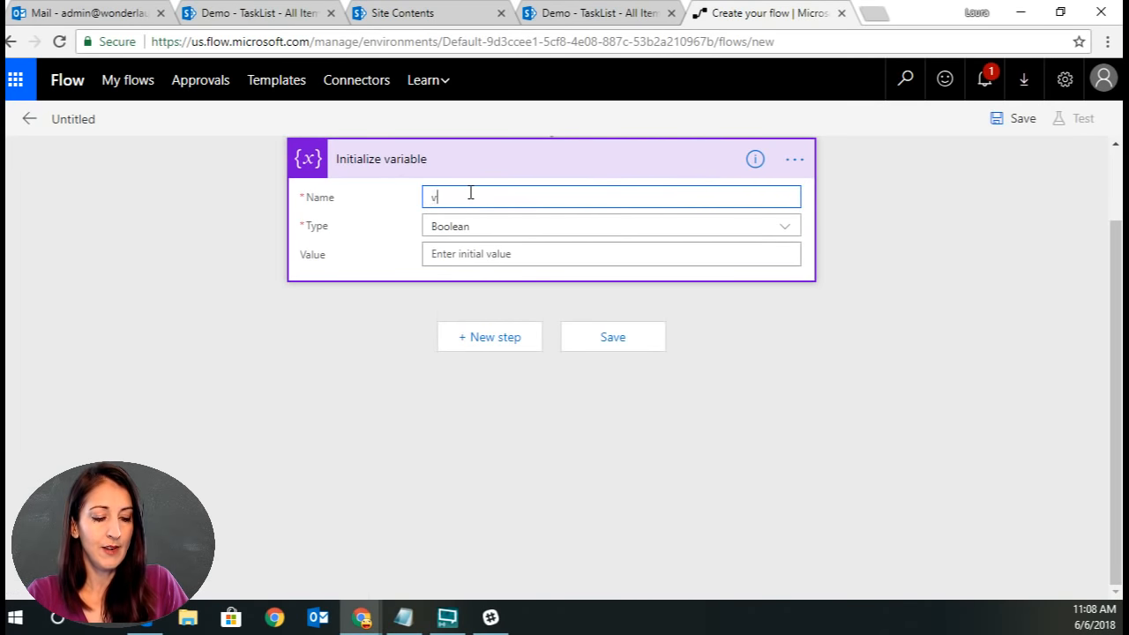
{"action": "type", "text": "arAssign"}
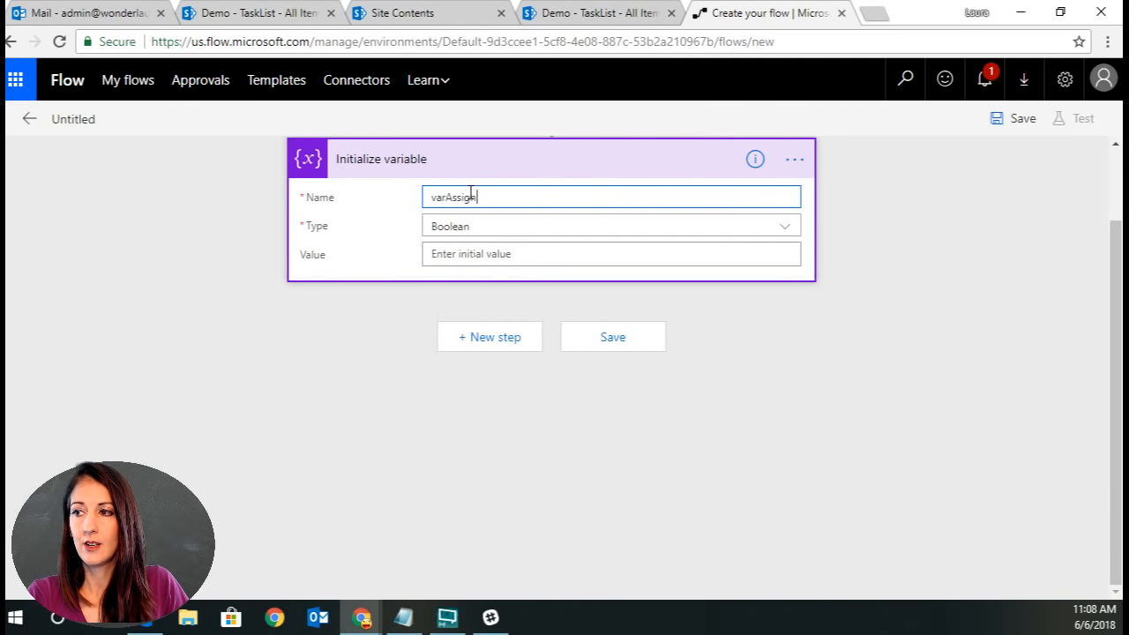
{"action": "type", "text": "edTo"}
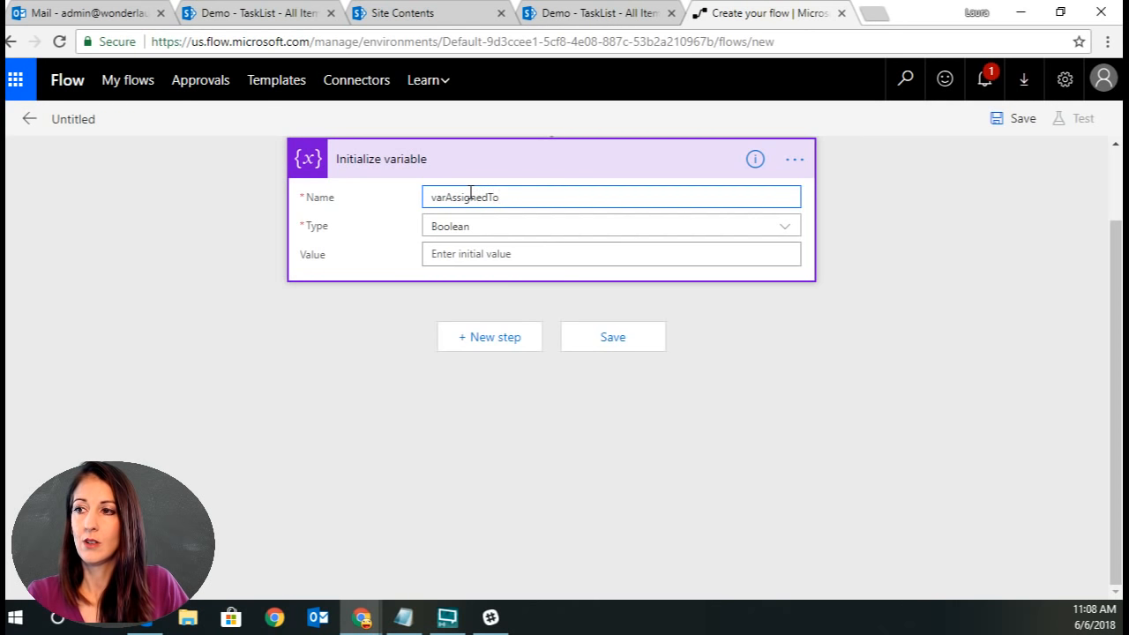
{"action": "left_click", "coordinate": [782, 231]}
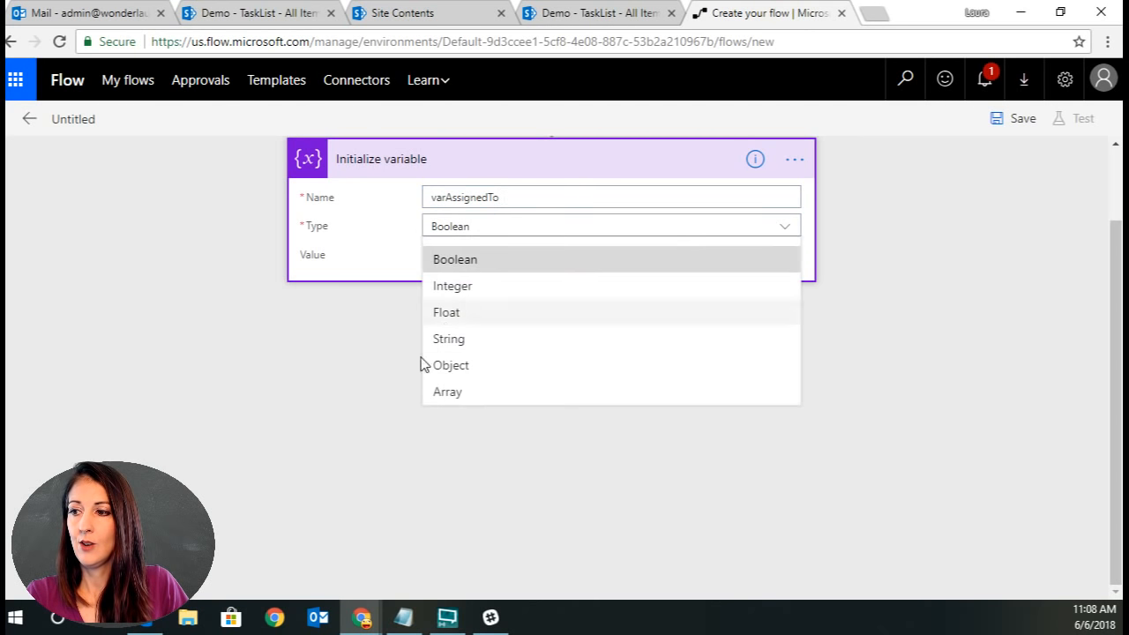
{"action": "left_click", "coordinate": [468, 405]}
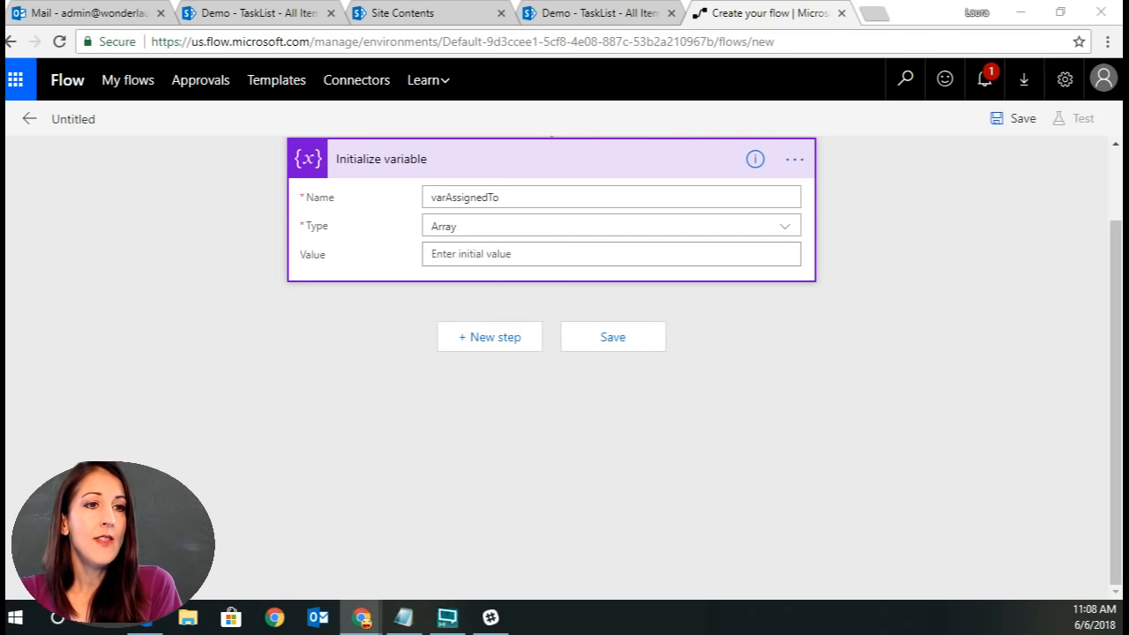
Add a SharePoint Get items action as the next step.
{"action": "left_click", "coordinate": [476, 342]}
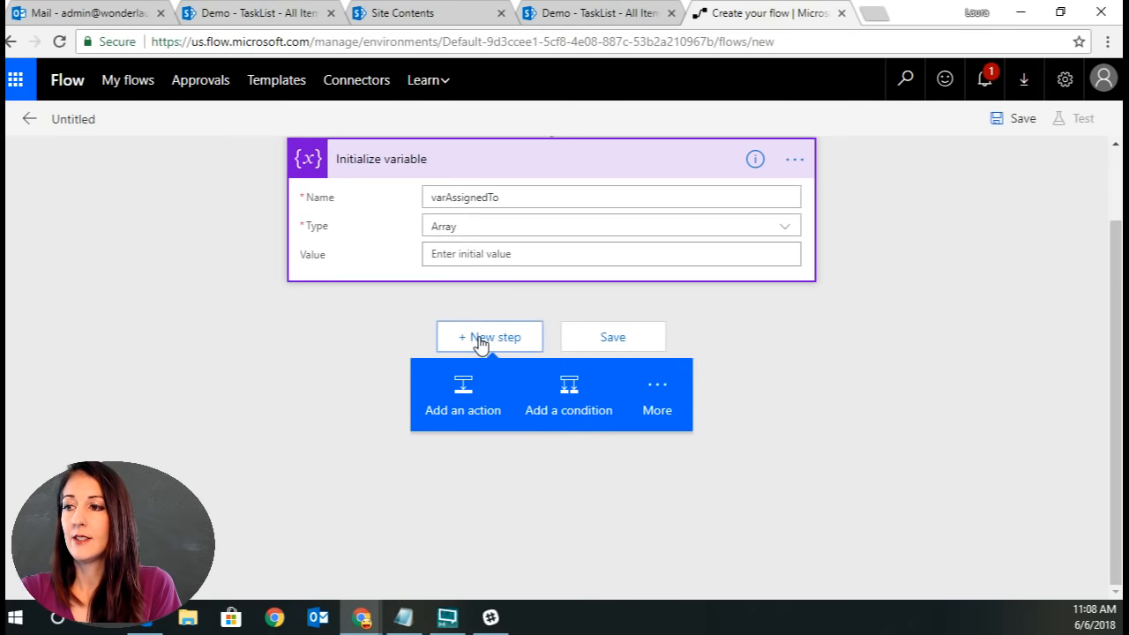
{"action": "left_click", "coordinate": [470, 410]}
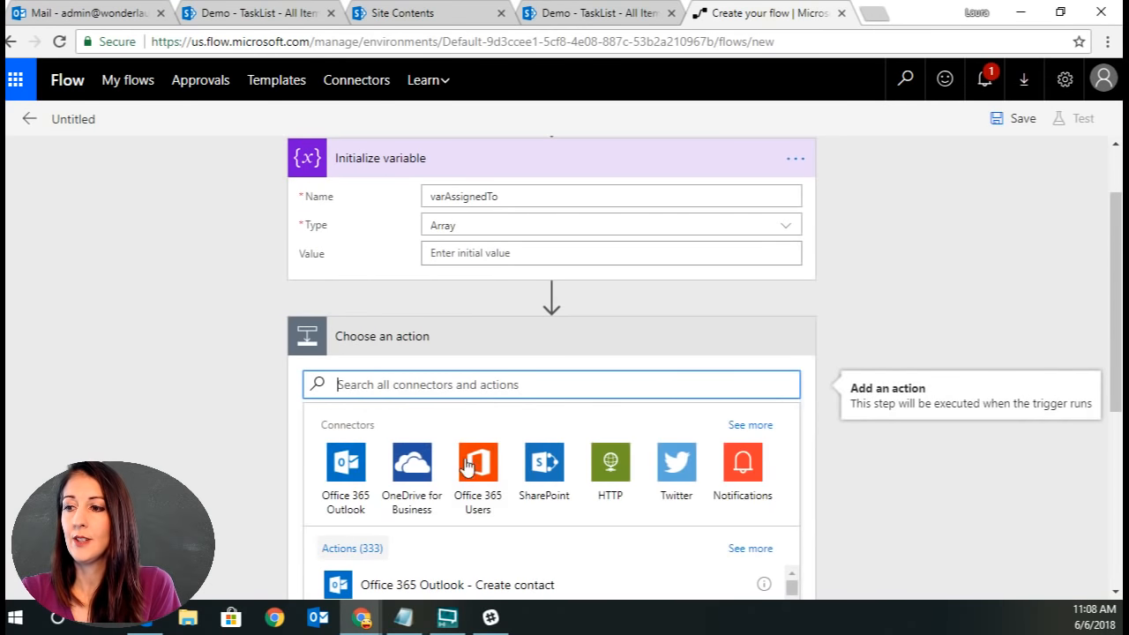
{"action": "left_click", "coordinate": [546, 462]}
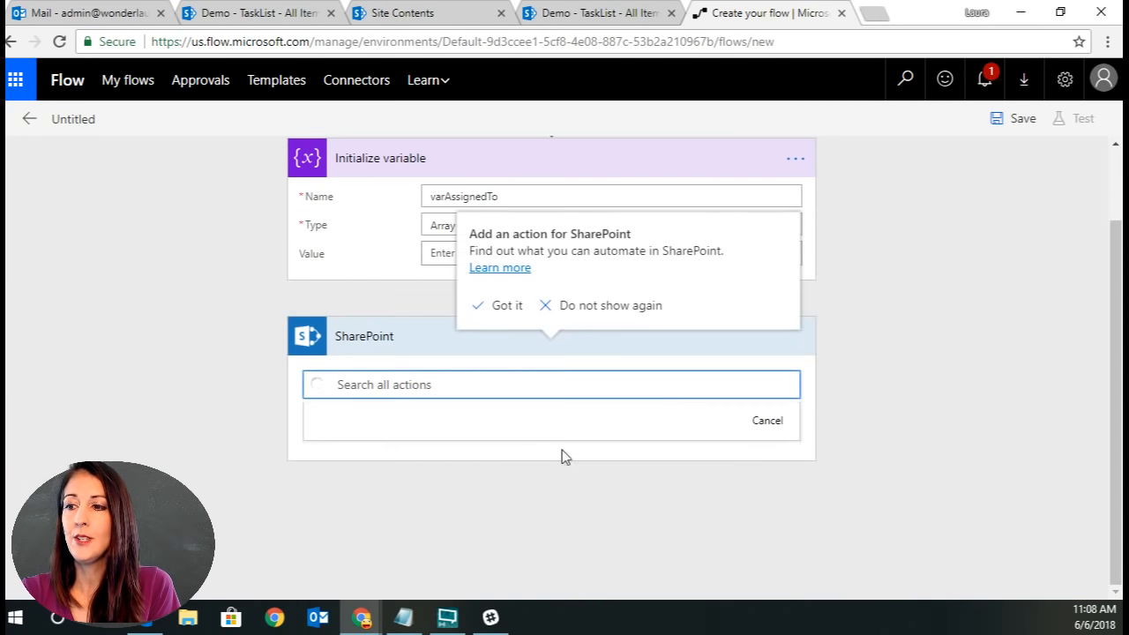
{"action": "scroll", "coordinate": [838, 522], "scroll_direction": "down", "scroll_amount": 2}
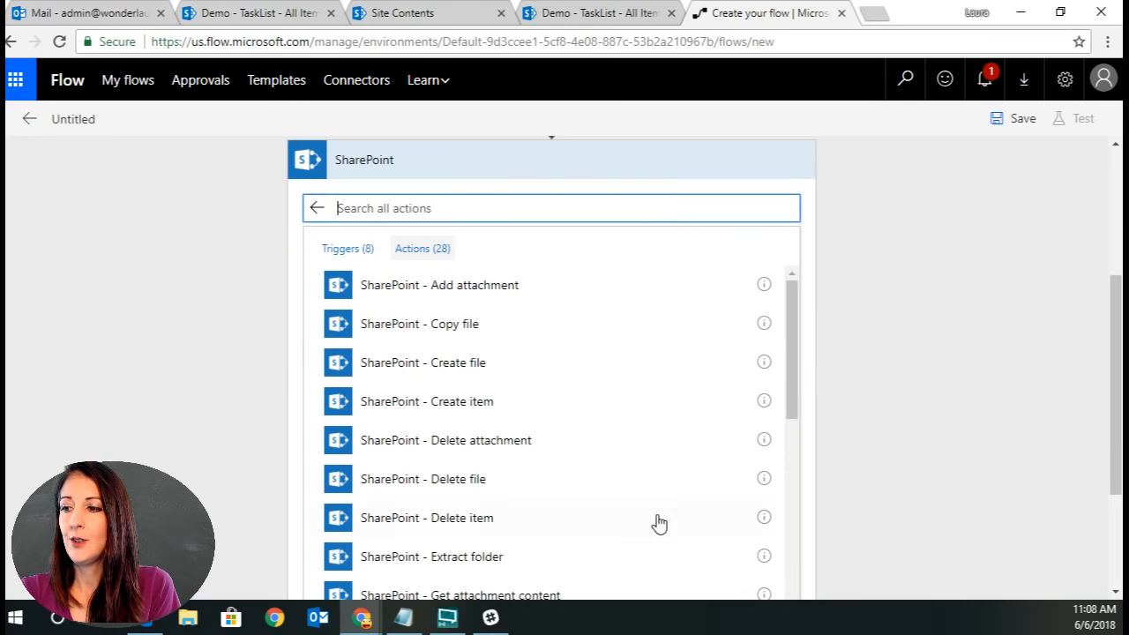
{"action": "scroll", "coordinate": [656, 522], "scroll_direction": "down", "scroll_amount": 2}
{"action": "scroll", "coordinate": [653, 521], "scroll_direction": "down", "scroll_amount": 5}
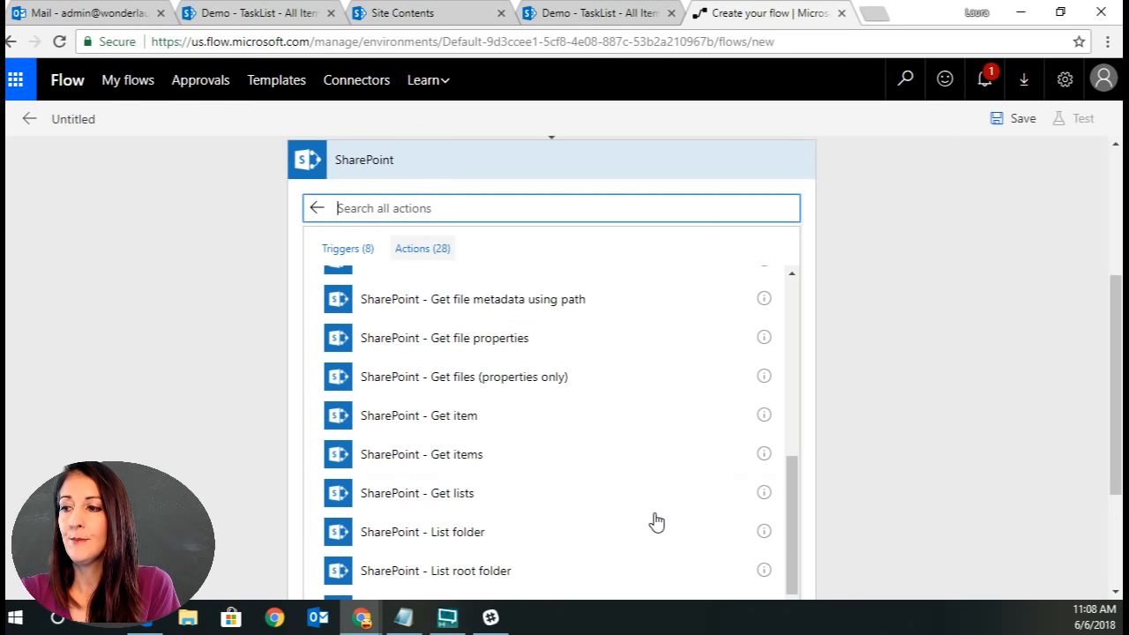
{"action": "left_click", "coordinate": [502, 457]}
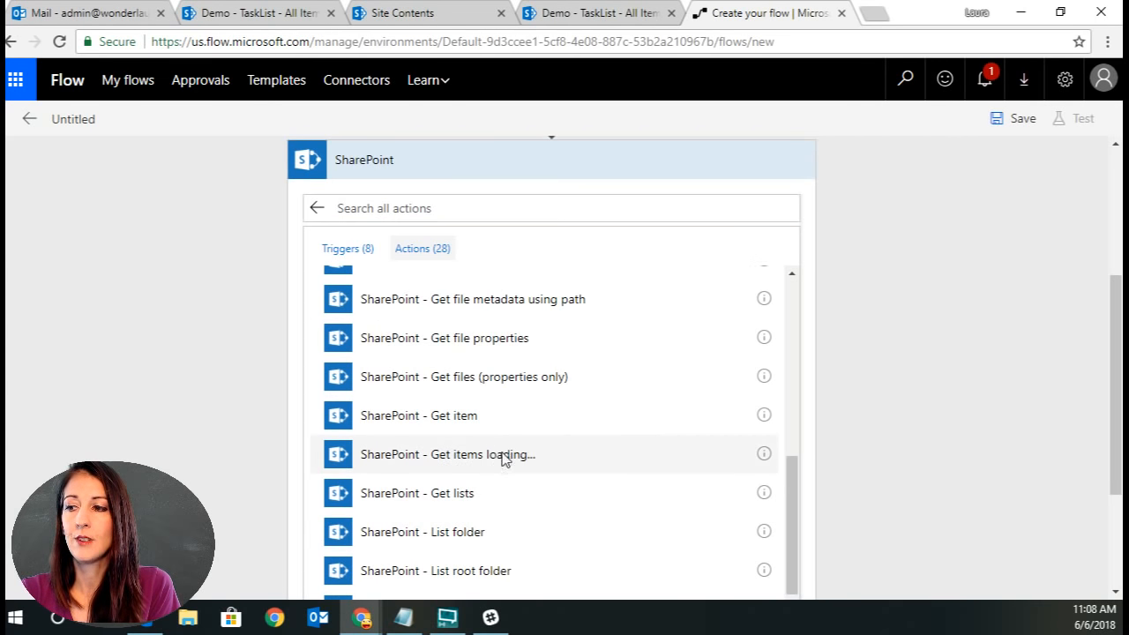
Point Get items at the Demo site address and the TaskList list.
{"action": "left_click", "coordinate": [776, 377]}
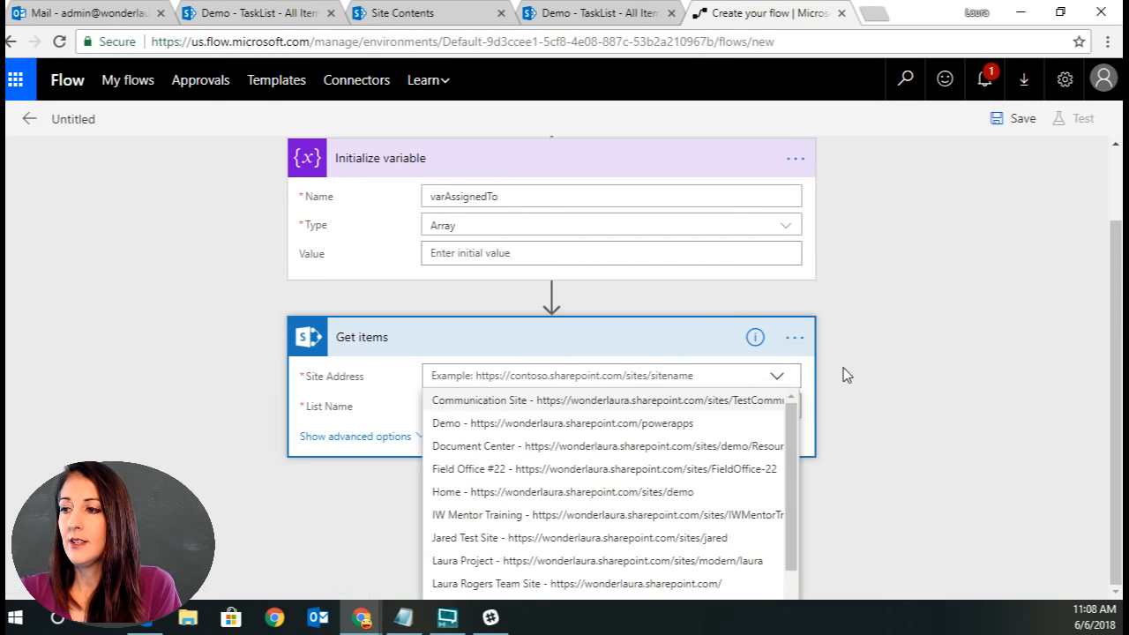
{"action": "left_click", "coordinate": [655, 425]}
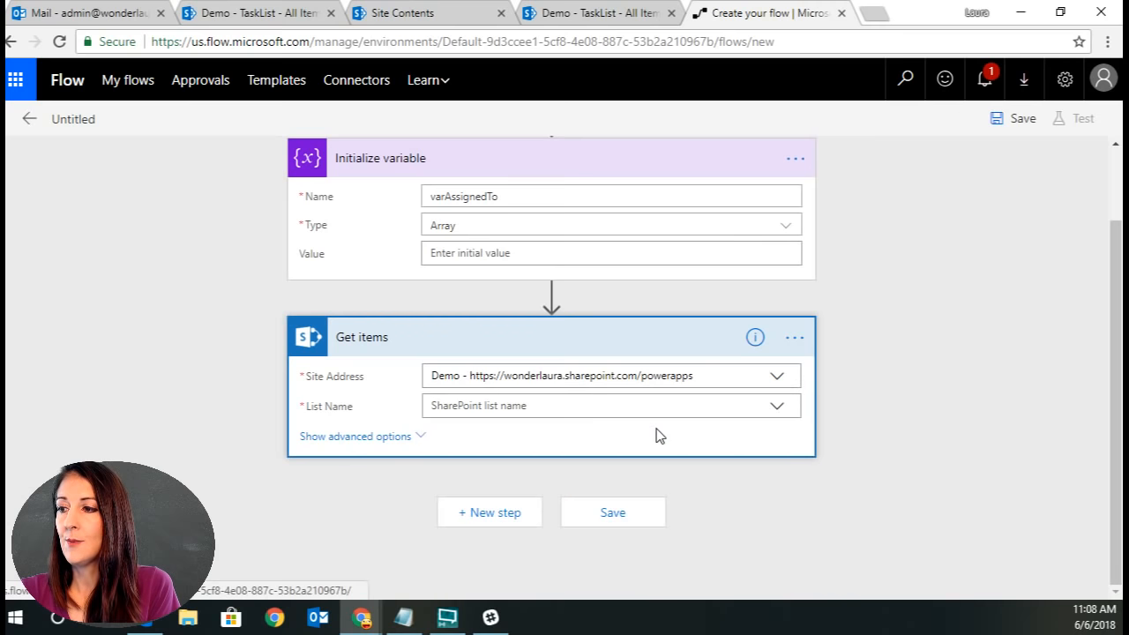
{"action": "left_click", "coordinate": [777, 405]}
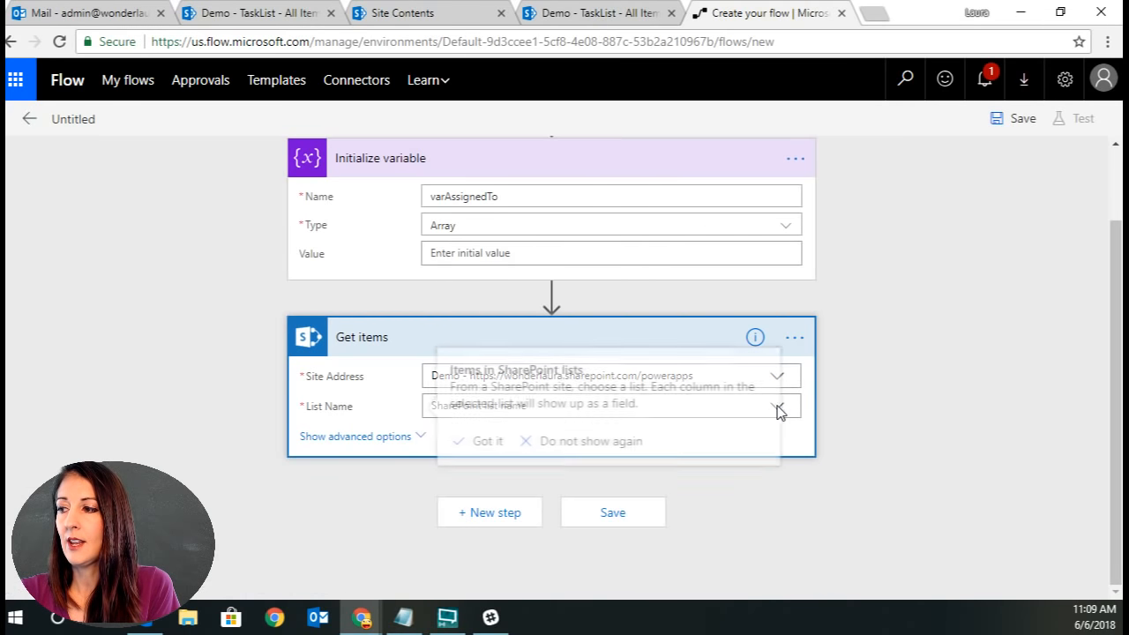
{"action": "left_click", "coordinate": [581, 445]}
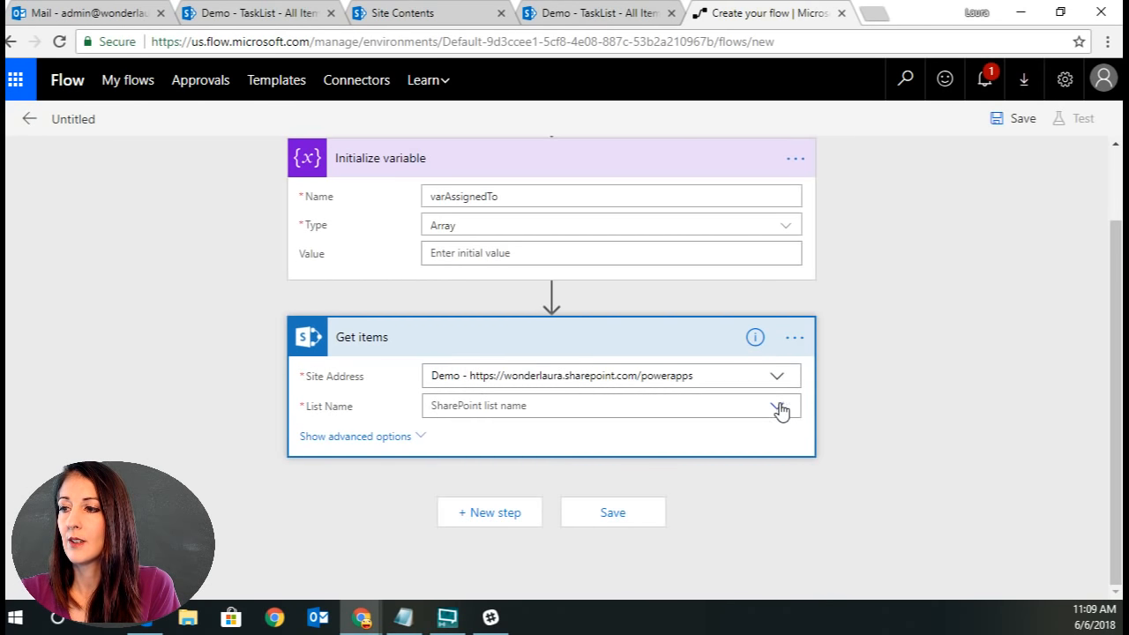
{"action": "left_click", "coordinate": [781, 411]}
{"action": "scroll", "coordinate": [605, 567], "scroll_direction": "down", "scroll_amount": 2}
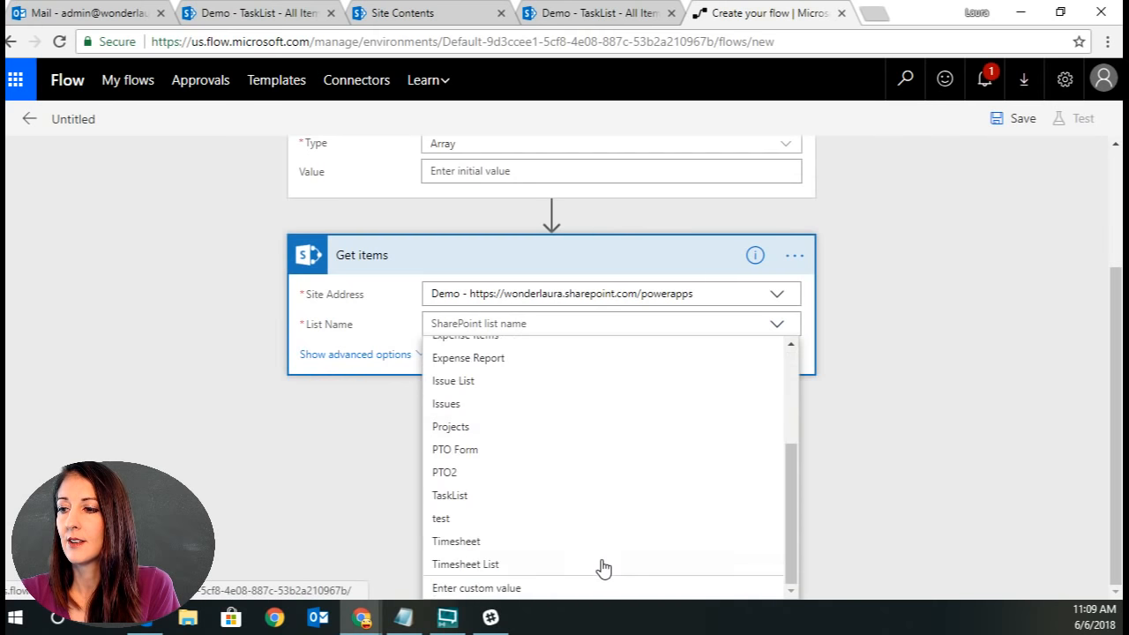
{"action": "left_click", "coordinate": [451, 496]}
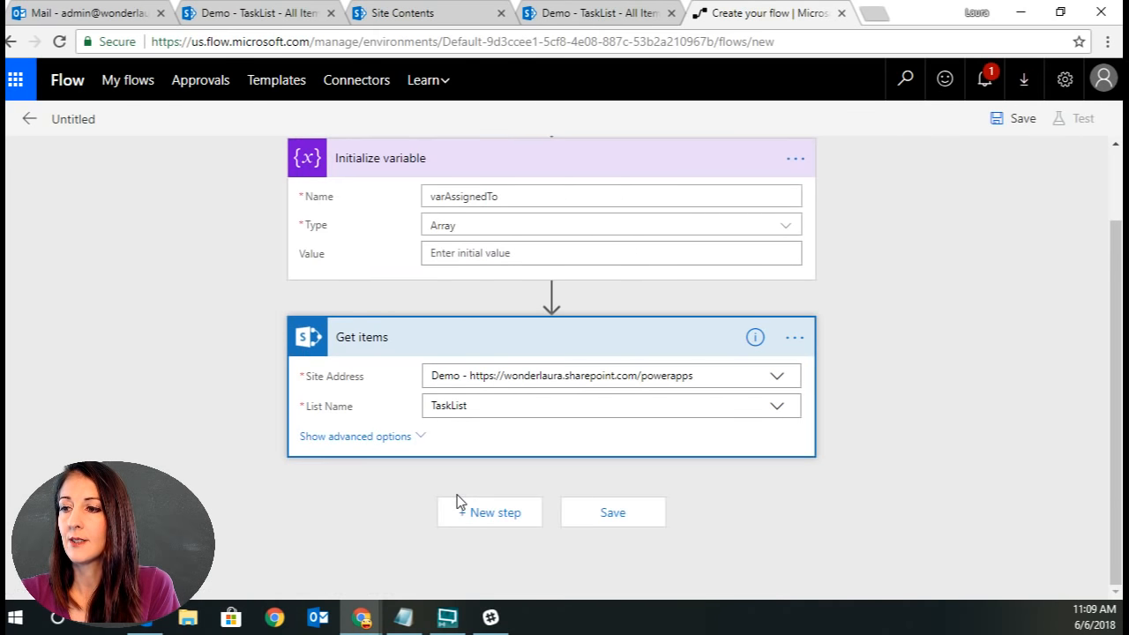
Show the advanced options of Get items and begin the filter query with Status.
{"action": "left_click", "coordinate": [396, 436]}
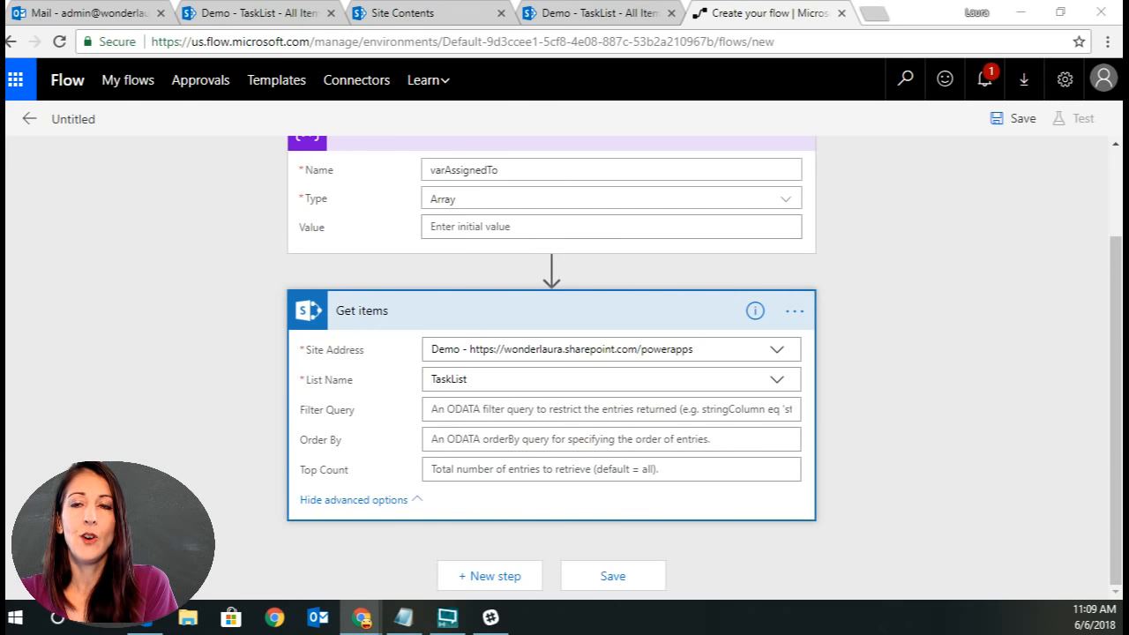
{"action": "left_click", "coordinate": [481, 410]}
{"action": "type", "text": "S"}
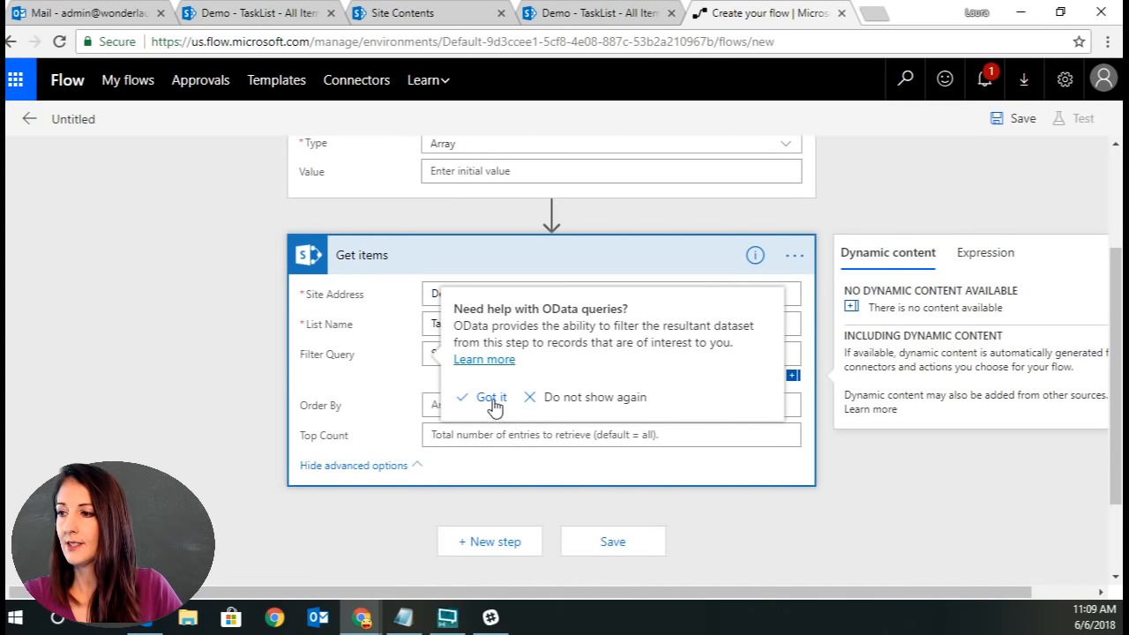
{"action": "left_click", "coordinate": [491, 396]}
{"action": "left_click", "coordinate": [494, 391]}
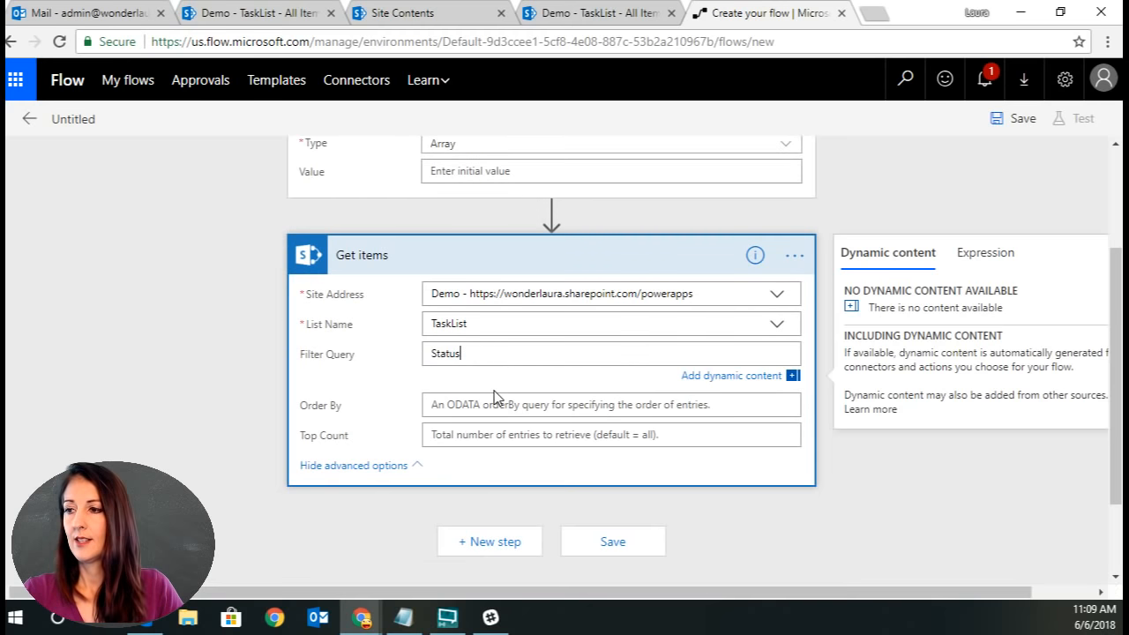
Review the TaskList column names in the list's settings.
{"action": "left_click", "coordinate": [598, 13]}
{"action": "left_click", "coordinate": [1013, 81]}
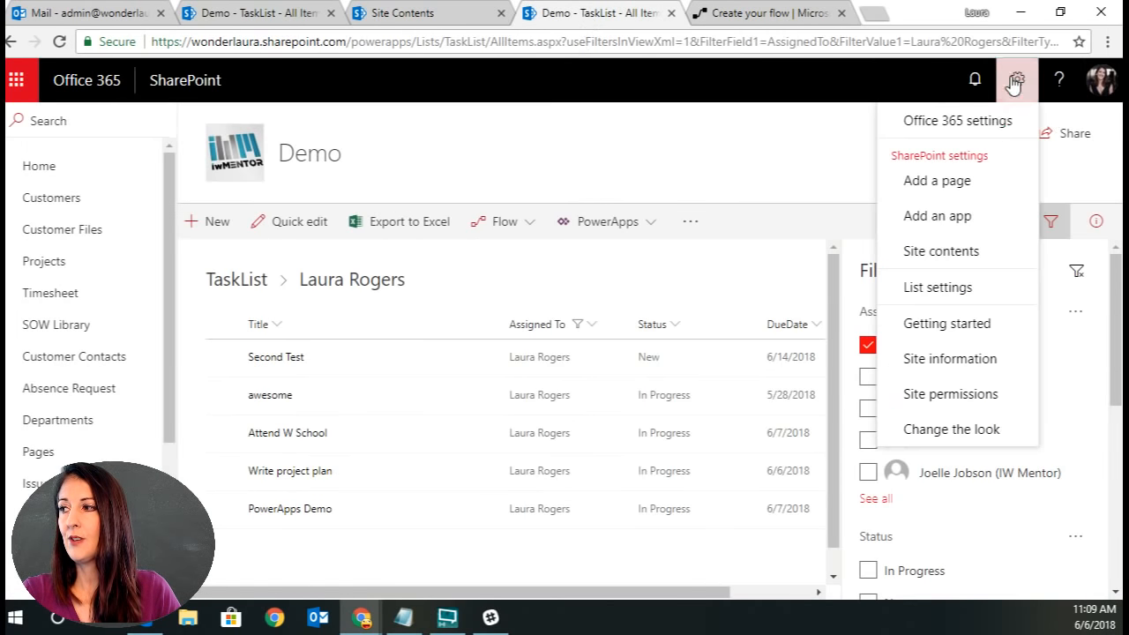
{"action": "left_click", "coordinate": [958, 288]}
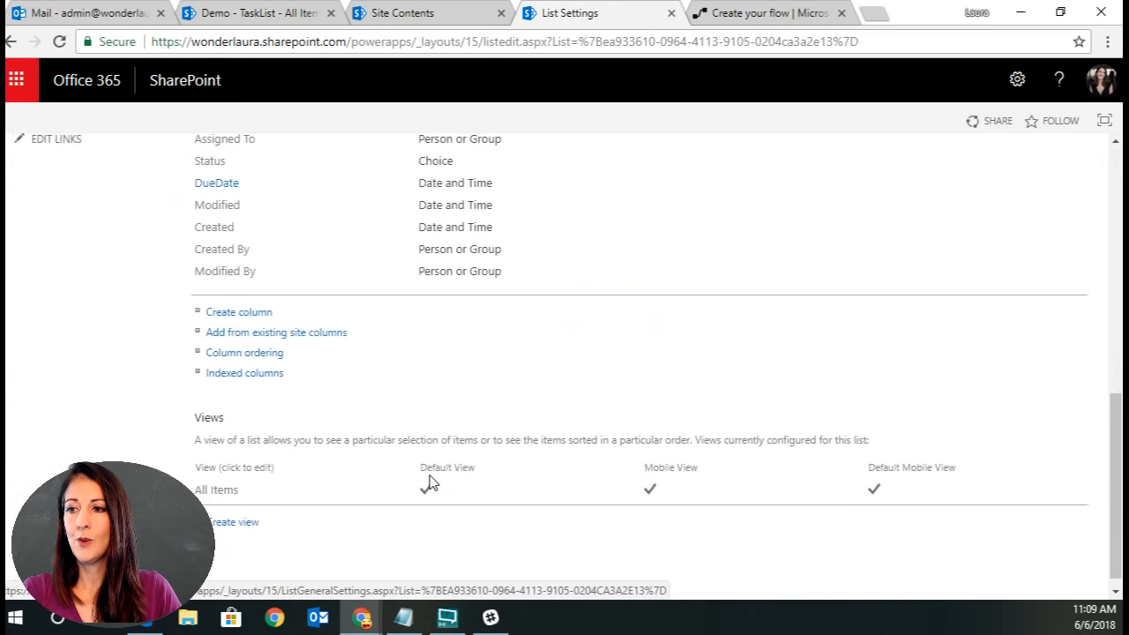
{"action": "scroll", "coordinate": [429, 479], "scroll_direction": "down", "scroll_amount": 10}
{"action": "scroll", "coordinate": [428, 463], "scroll_direction": "up", "scroll_amount": 2}
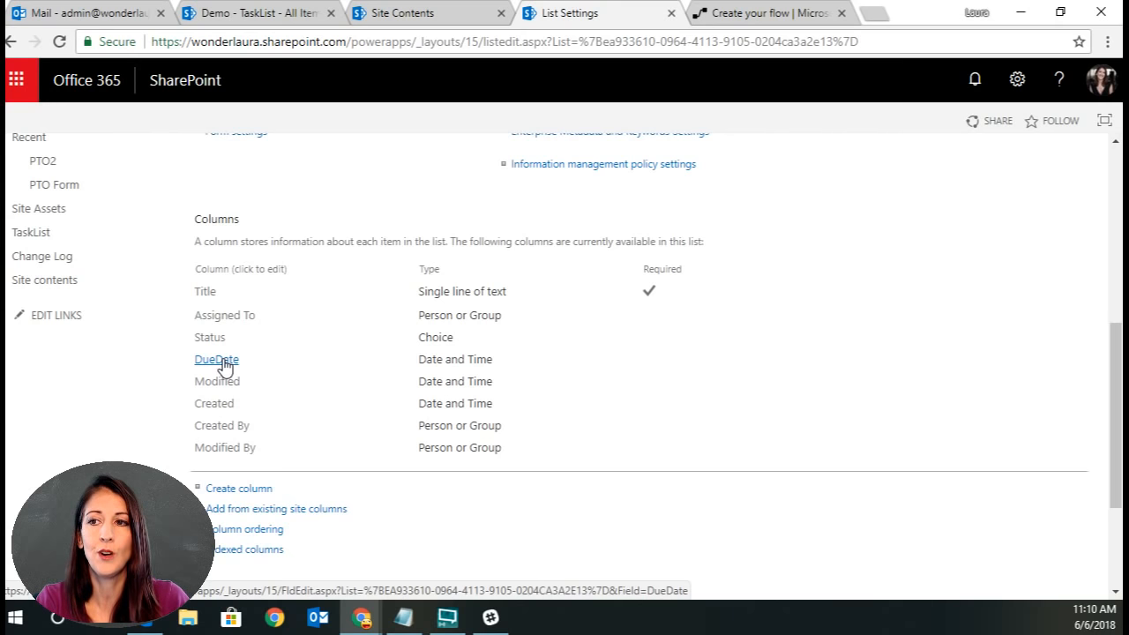
{"action": "left_click", "coordinate": [774, 14]}
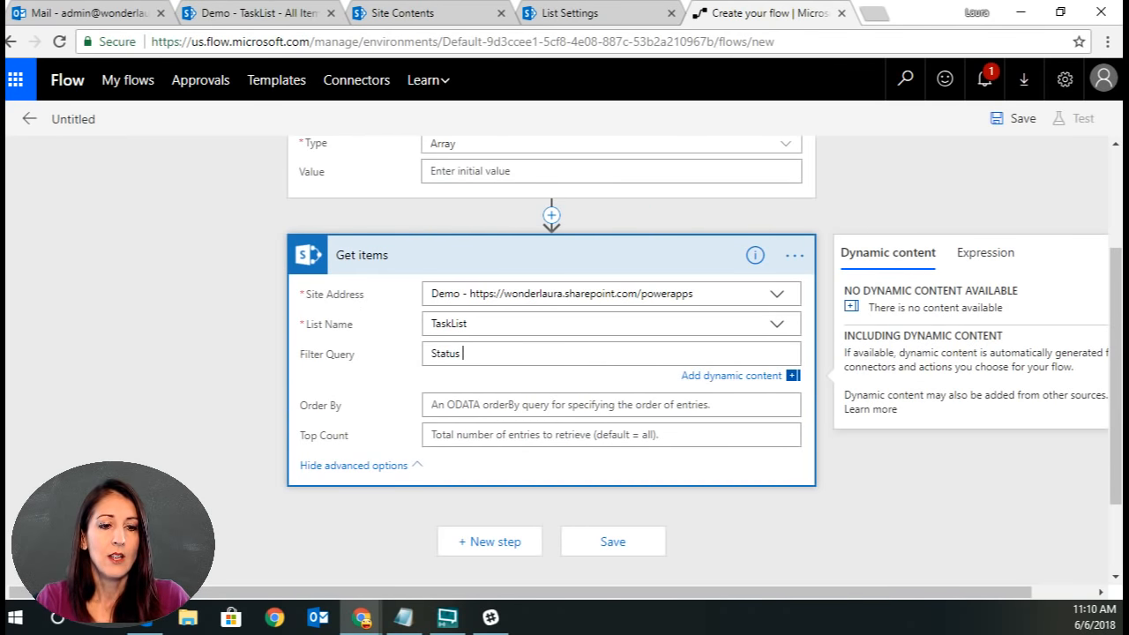
Extend the filter query to Status ne 'Completed' and DueDate lt '.
{"action": "left_click", "coordinate": [517, 353]}
{"action": "type", "text": "ne"}
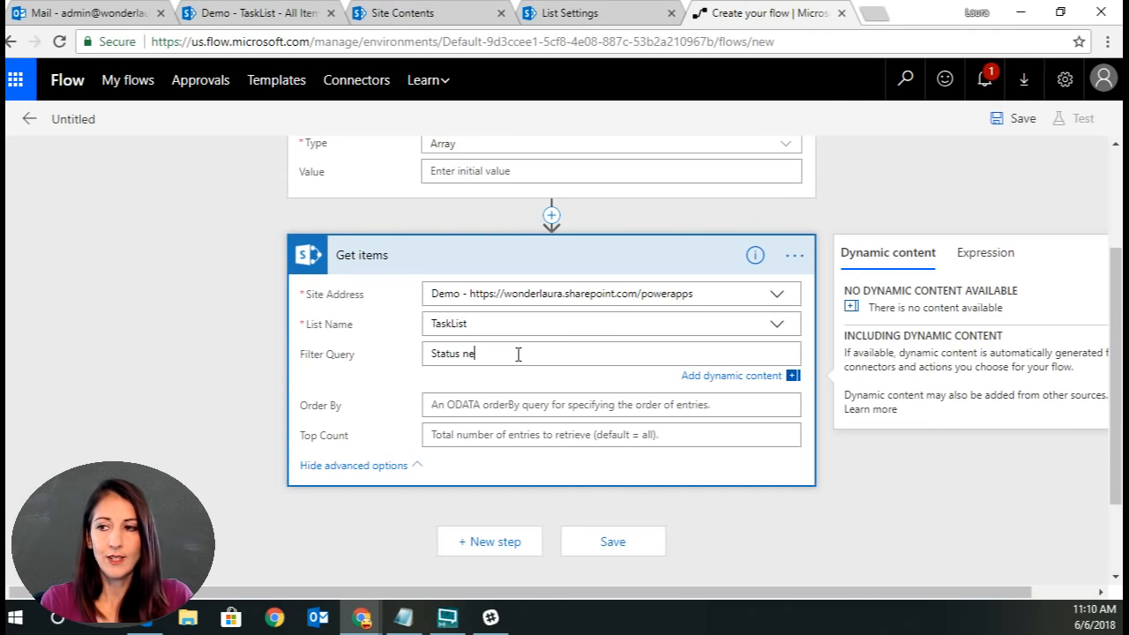
{"action": "type", "text": " 'Com"}
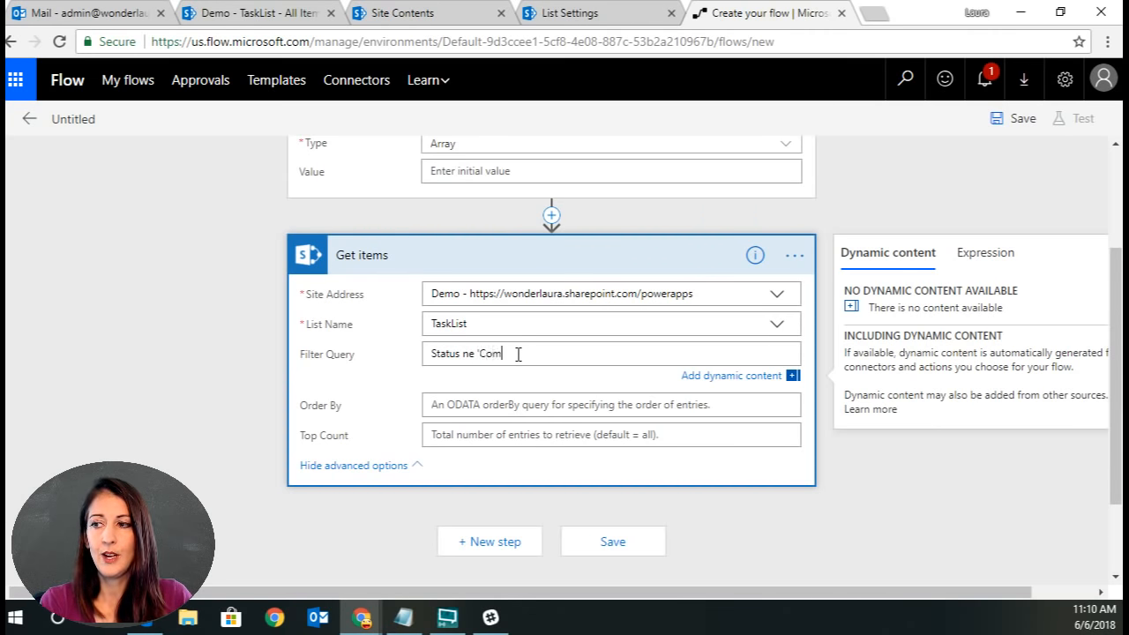
{"action": "type", "text": "pleted'"}
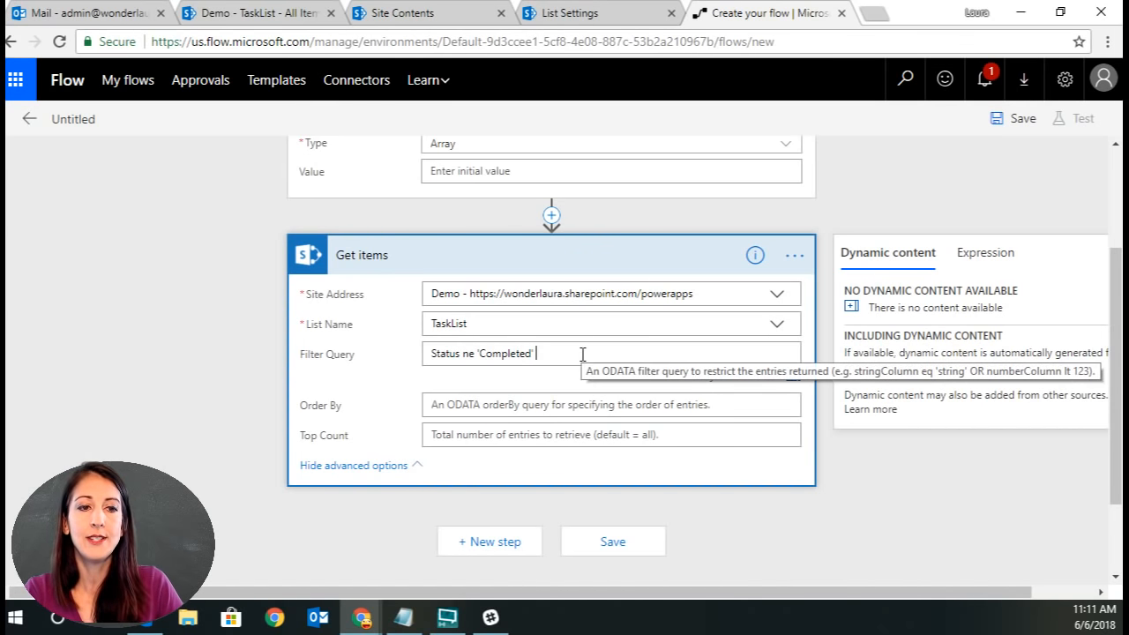
{"action": "type", "text": "and Due"}
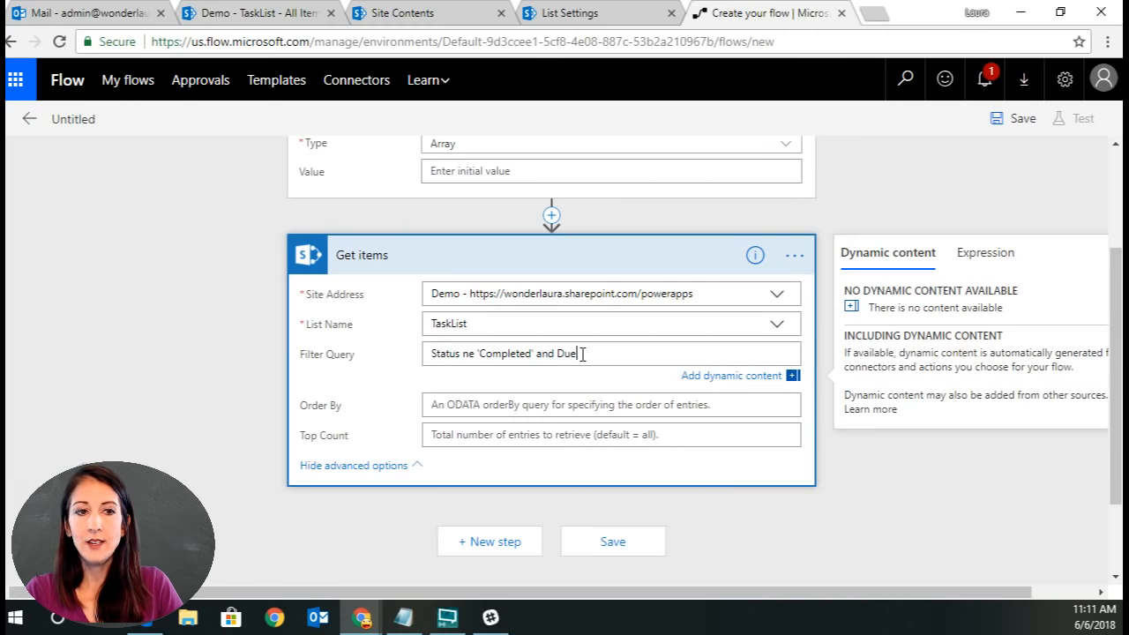
{"action": "type", "text": "Date lt '"}
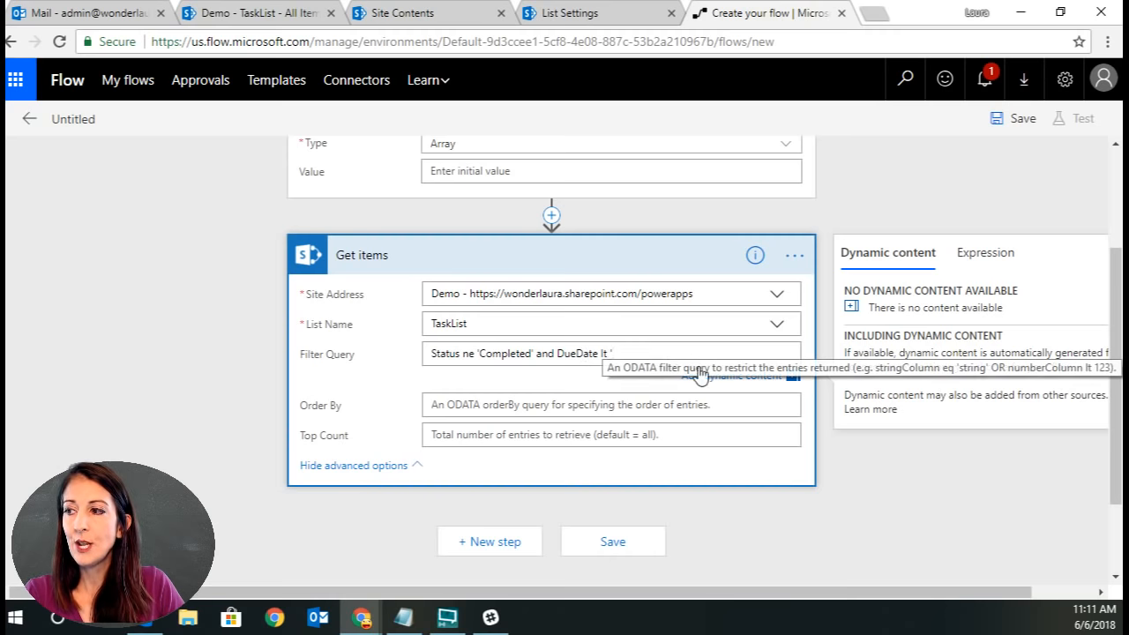
Insert the expression addDays(utcNow('yyyy-MM-ddTHH:mm:ssZ'),+2) into the filter query after DueDate lt '.
{"action": "left_click", "coordinate": [999, 257]}
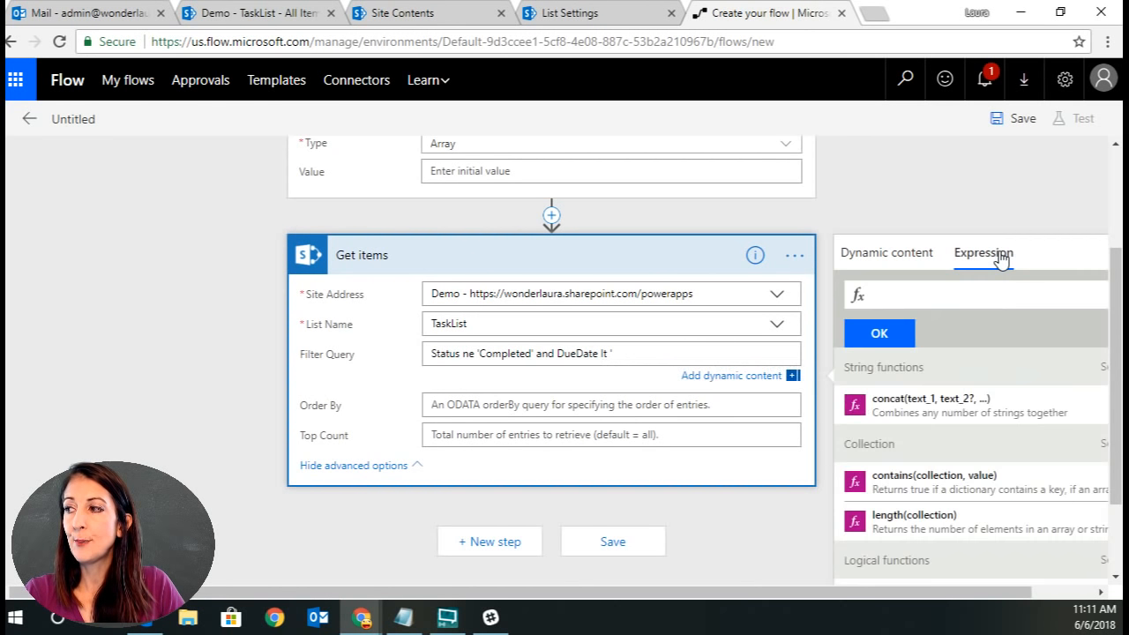
{"action": "left_click", "coordinate": [948, 297]}
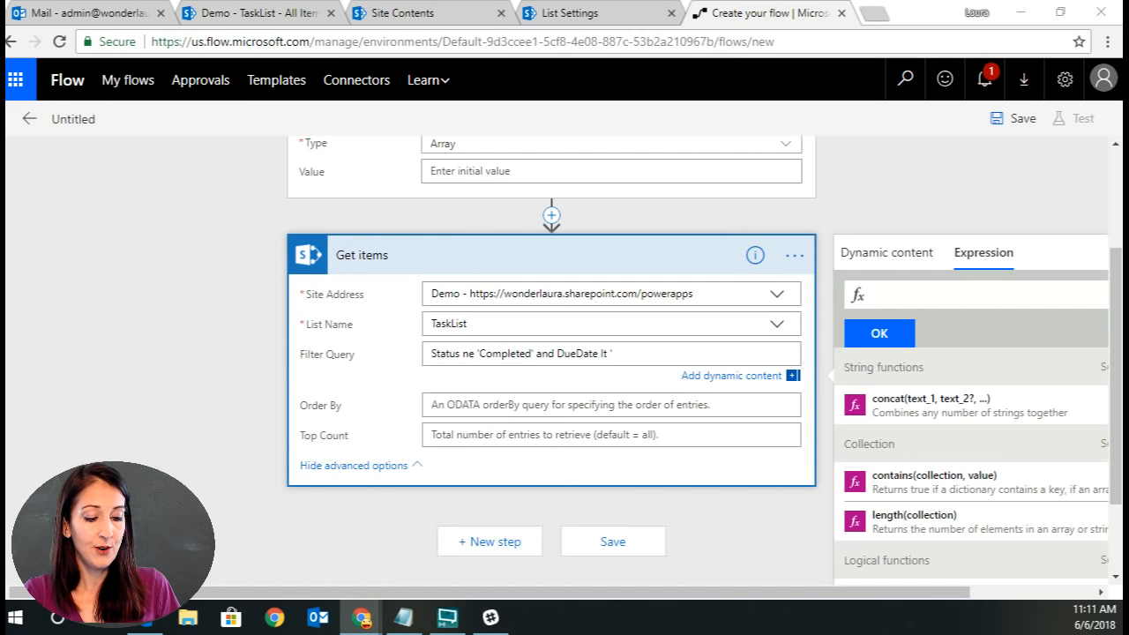
{"action": "left_click", "coordinate": [978, 298]}
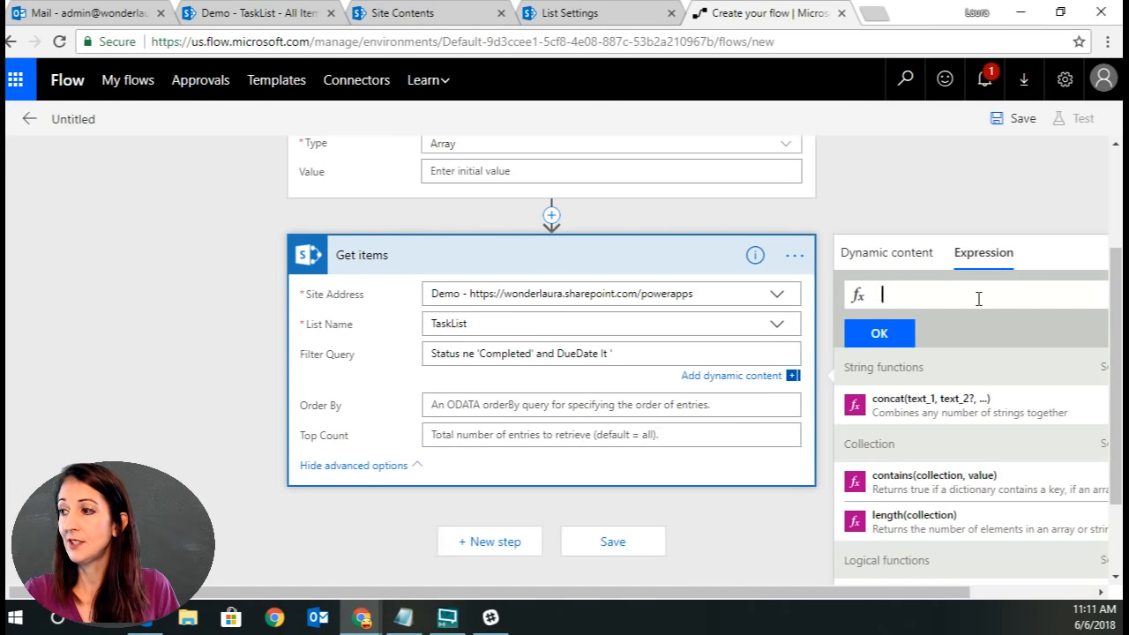
{"action": "key", "text": "ctrl+v"}
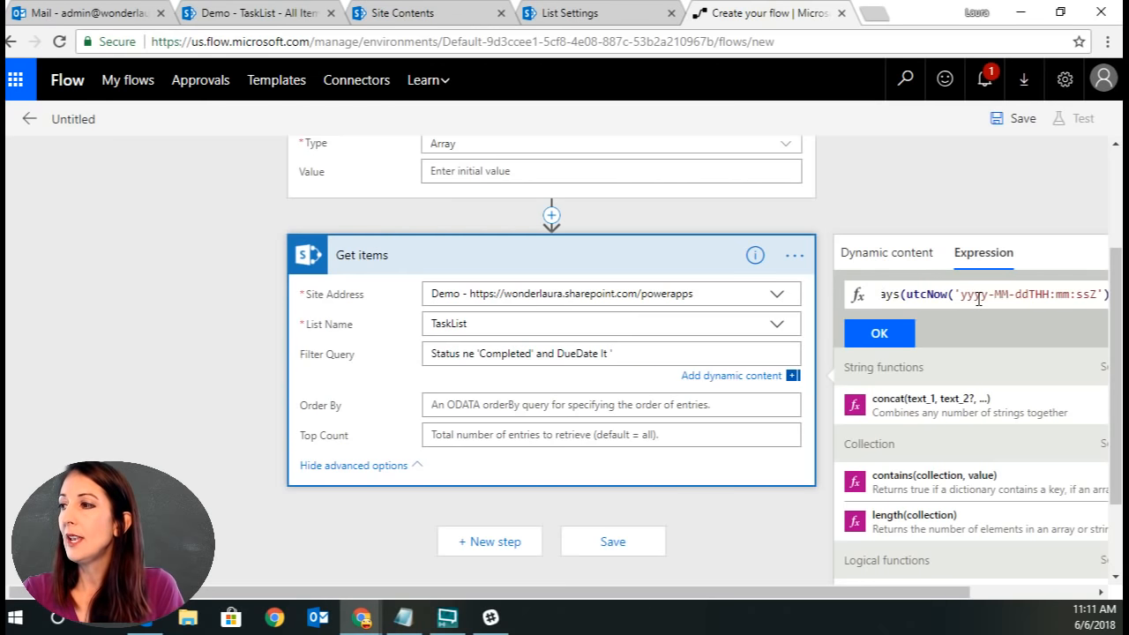
{"action": "scroll", "coordinate": [1037, 519], "scroll_direction": "right", "scroll_amount": 3}
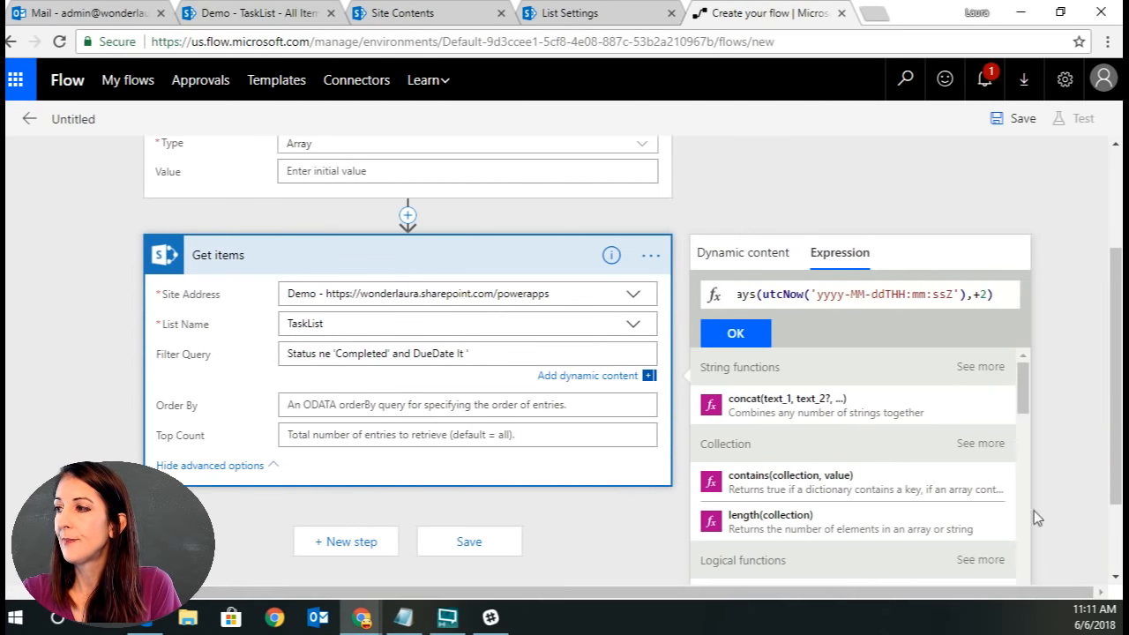
{"action": "left_click", "coordinate": [806, 293]}
{"action": "key", "text": "Home"}
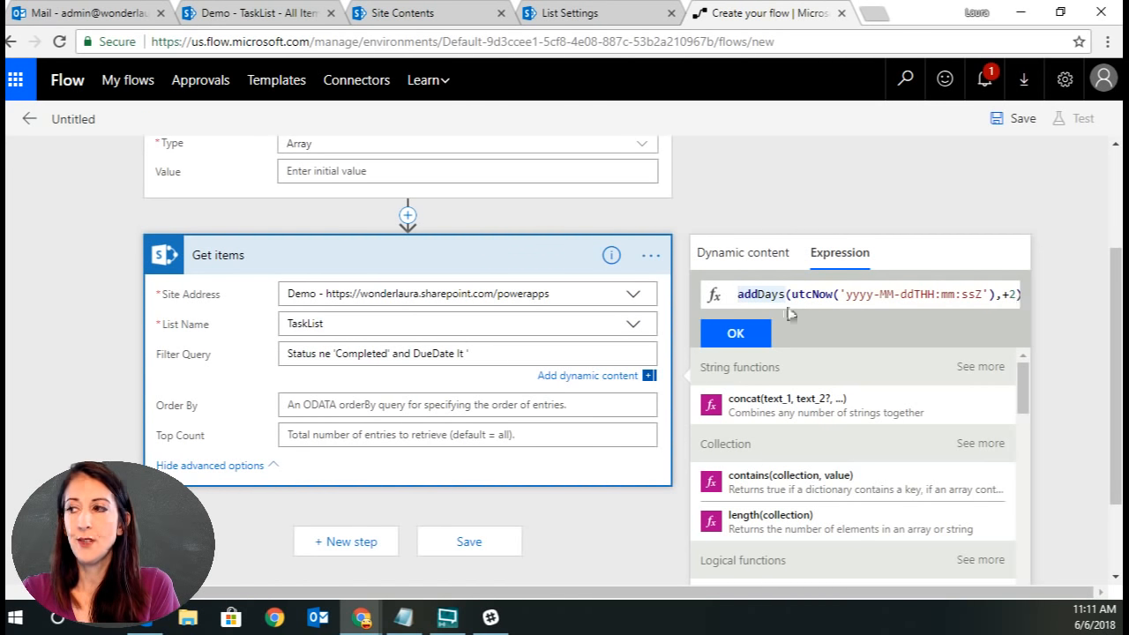
{"action": "left_click_drag", "start_coordinate": [791, 294], "coordinate": [990, 297]}
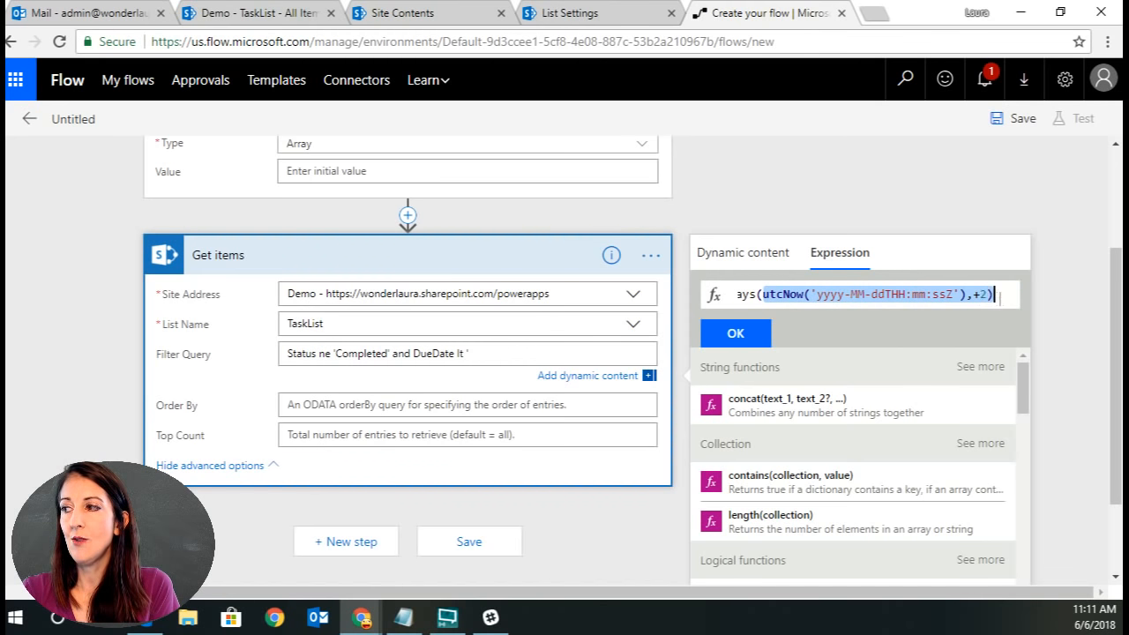
{"action": "left_click", "coordinate": [994, 297]}
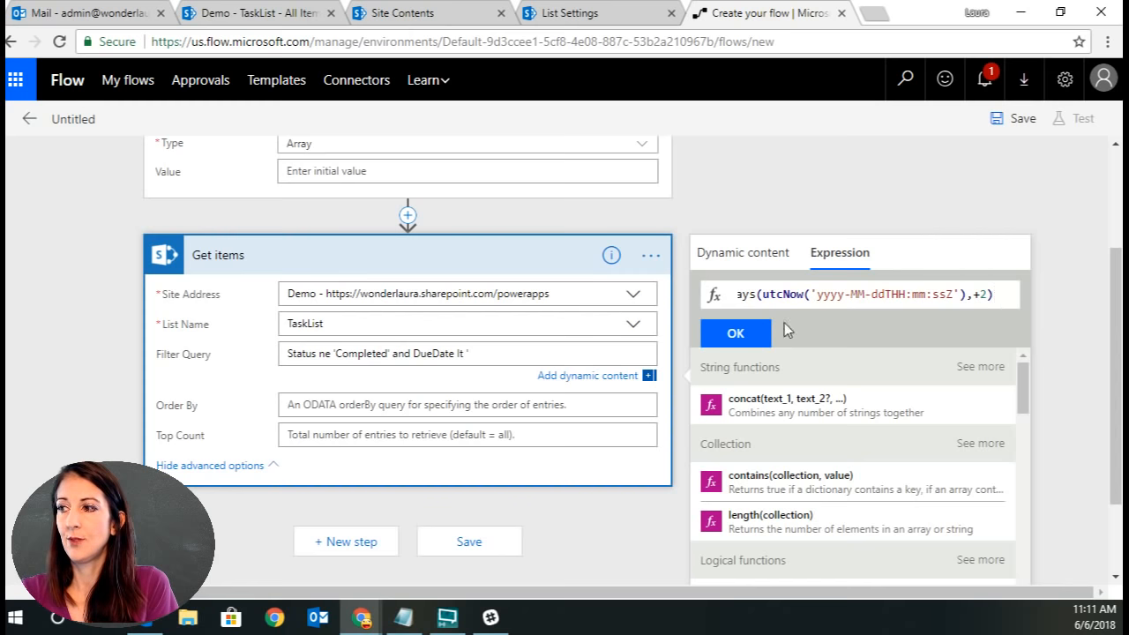
{"action": "left_click", "coordinate": [751, 333]}
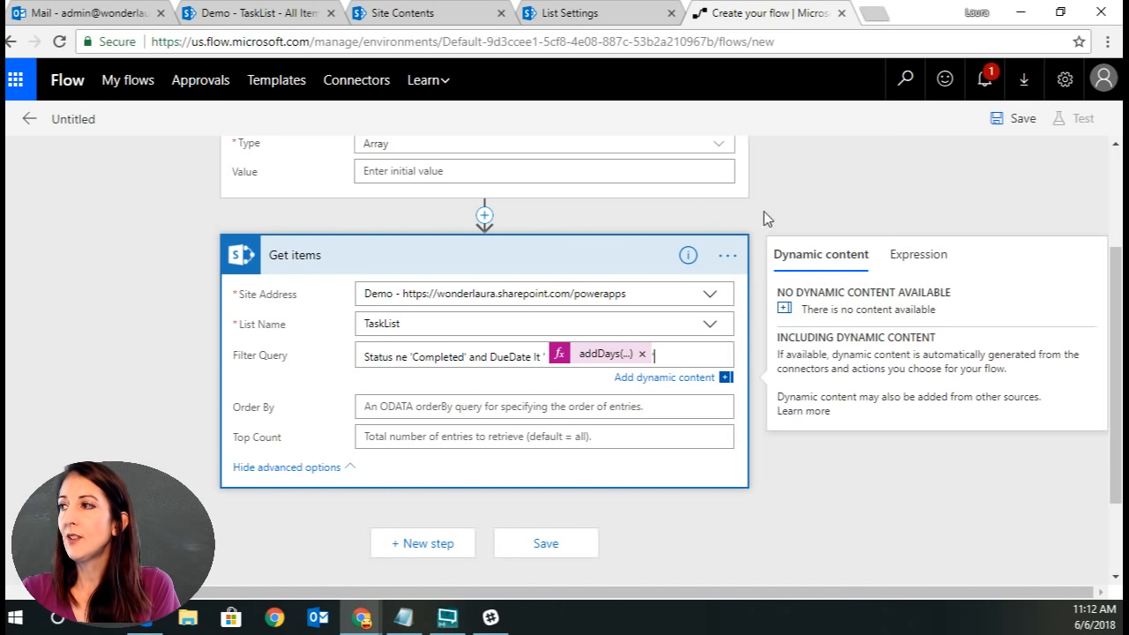
Save the flow and rename it lists of tasks.
{"action": "left_click", "coordinate": [1012, 118]}
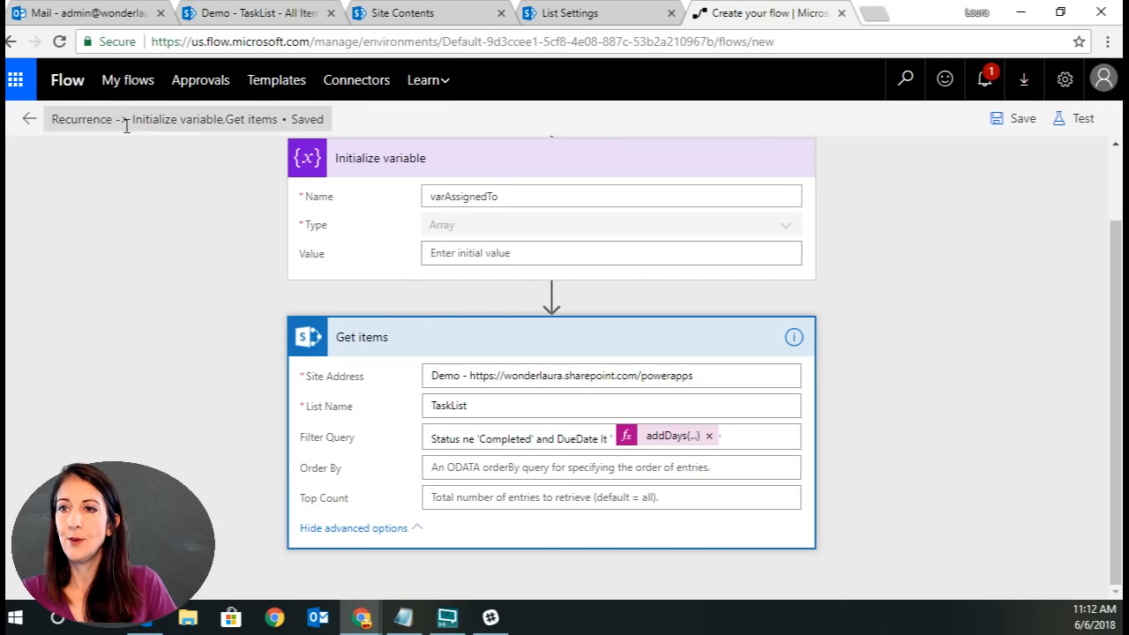
{"action": "triple_click", "coordinate": [167, 120]}
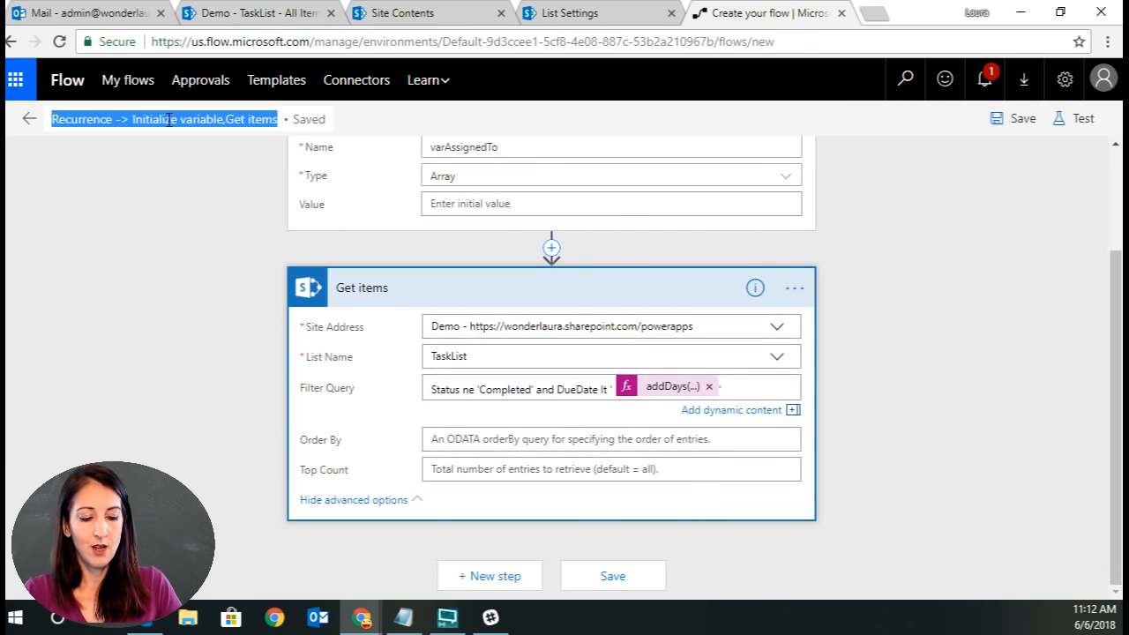
{"action": "type", "text": "lists of tasks"}
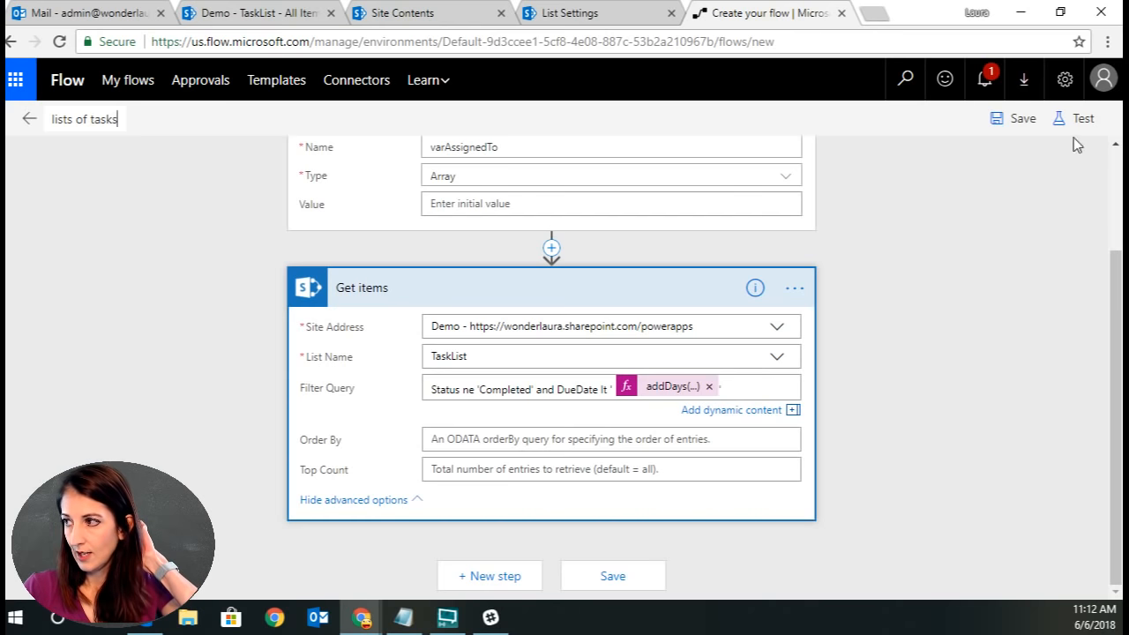
{"action": "left_click", "coordinate": [1018, 118]}
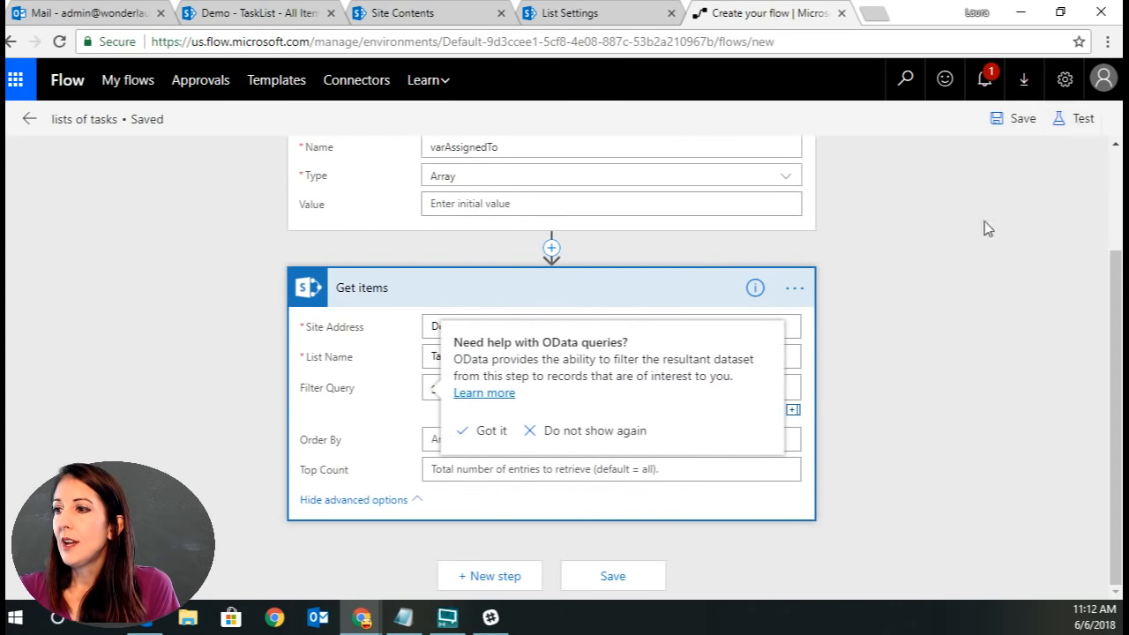
Open the OData filtering help article linked from the Get items tip.
{"action": "left_click", "coordinate": [492, 394]}
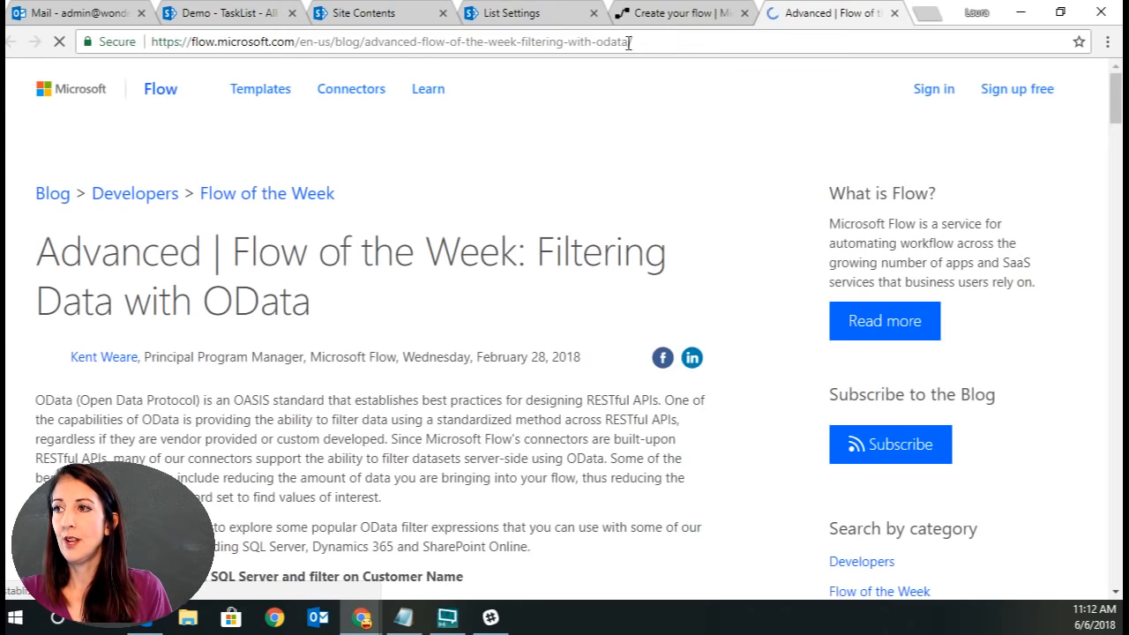
{"action": "left_click", "coordinate": [672, 46]}
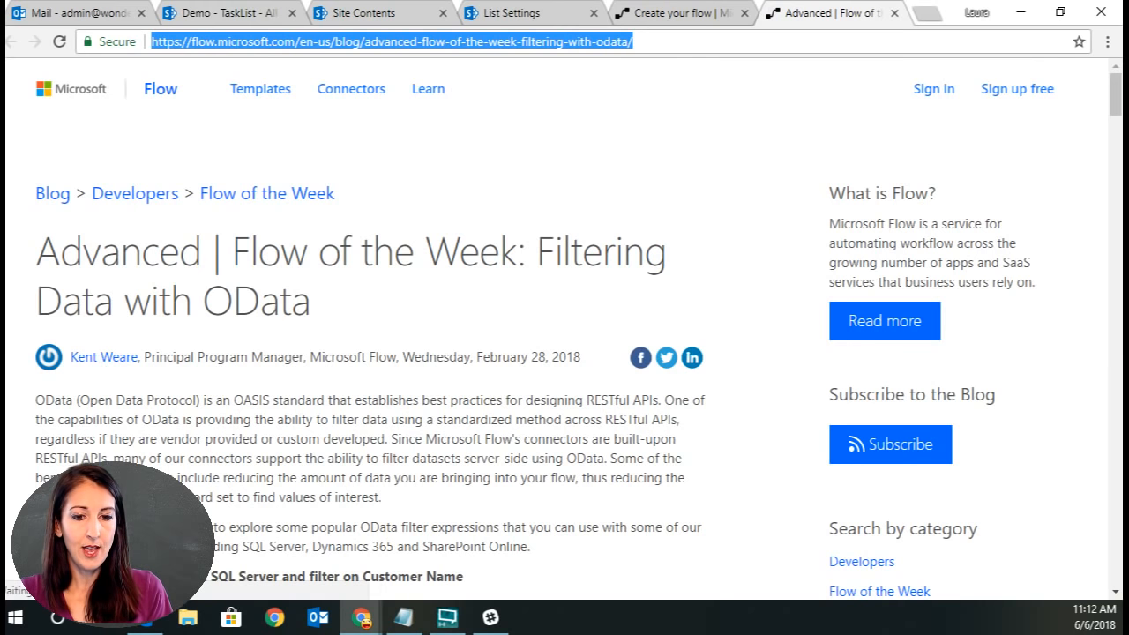
{"action": "key", "text": "alt+Tab"}
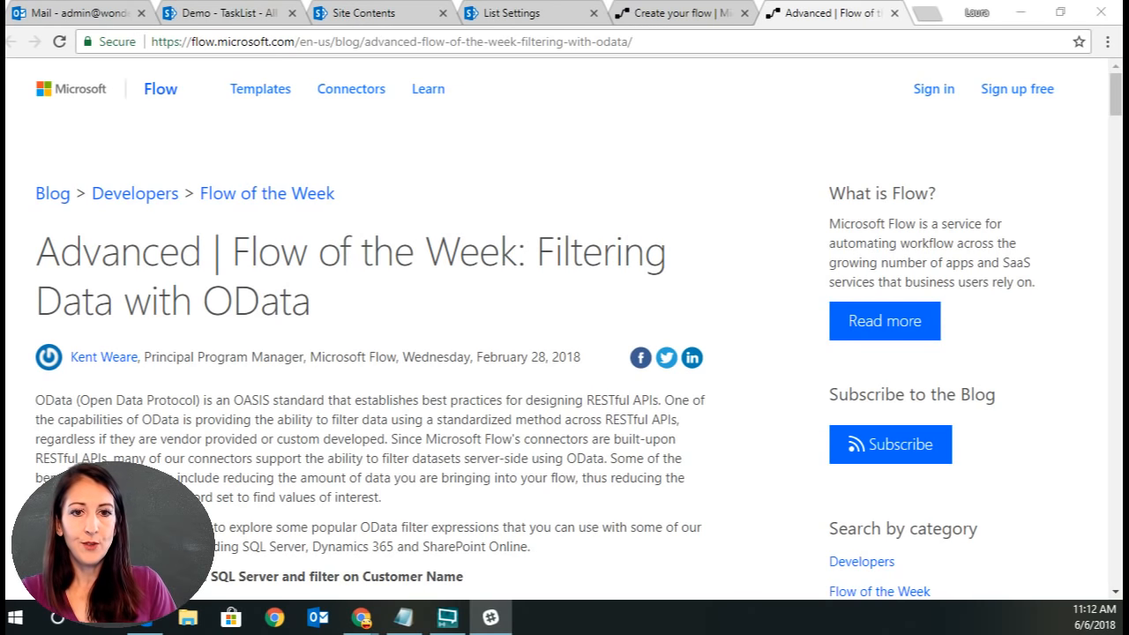
Check the DueDate column's internal field name in the list's column settings.
{"action": "left_click", "coordinate": [532, 13]}
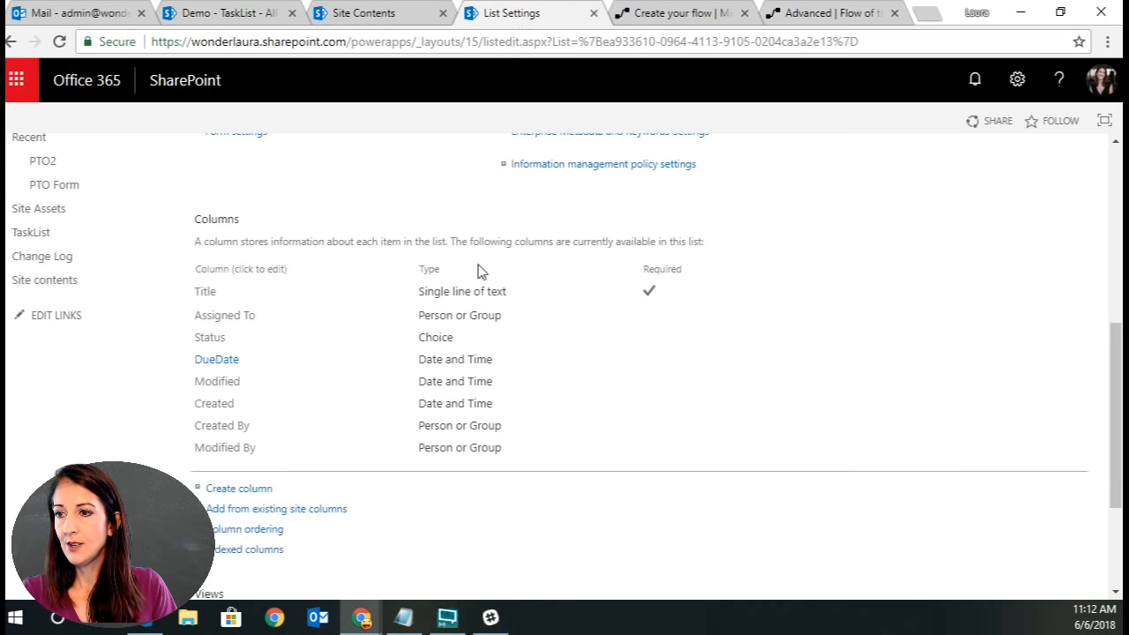
{"action": "left_click", "coordinate": [225, 363]}
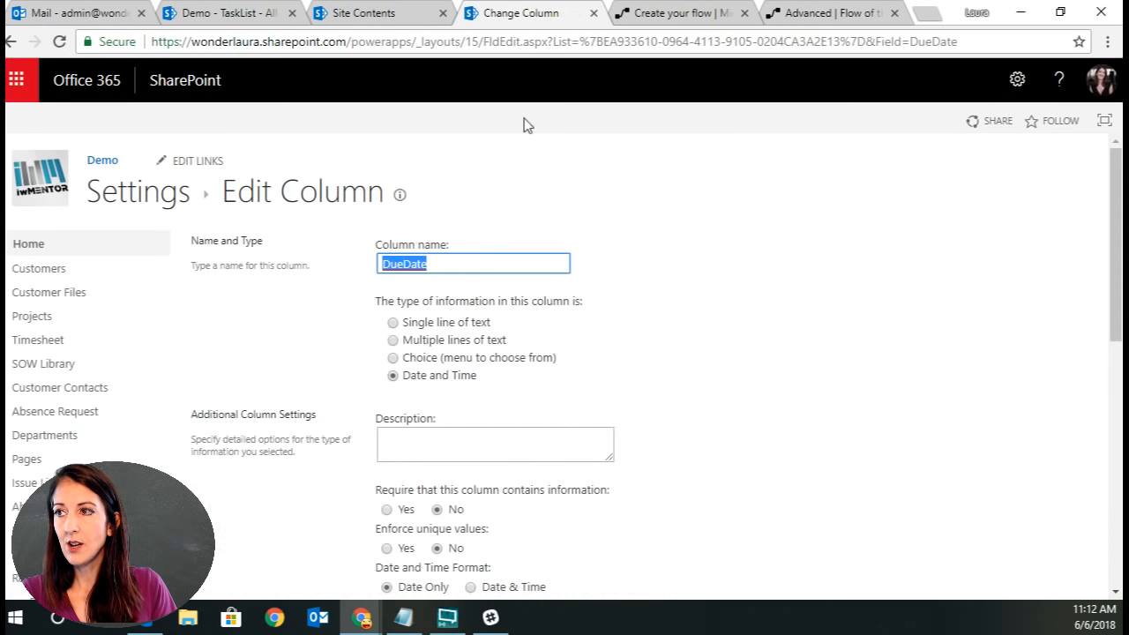
{"action": "left_click", "coordinate": [895, 42]}
{"action": "left_click", "coordinate": [895, 42]}
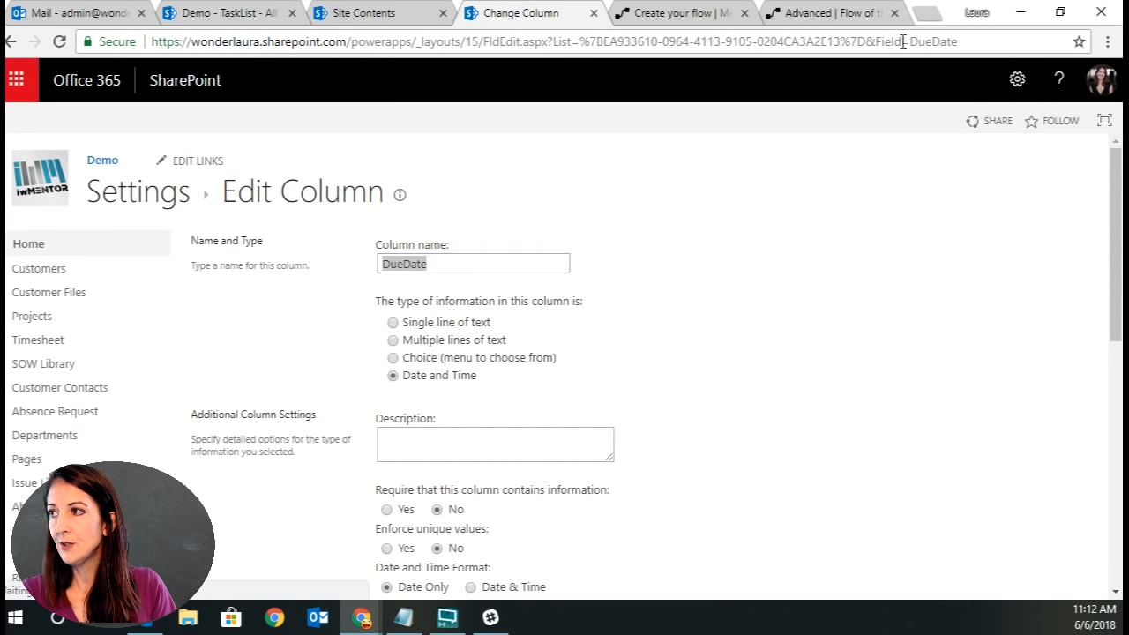
{"action": "left_click_drag", "start_coordinate": [910, 41], "coordinate": [969, 41]}
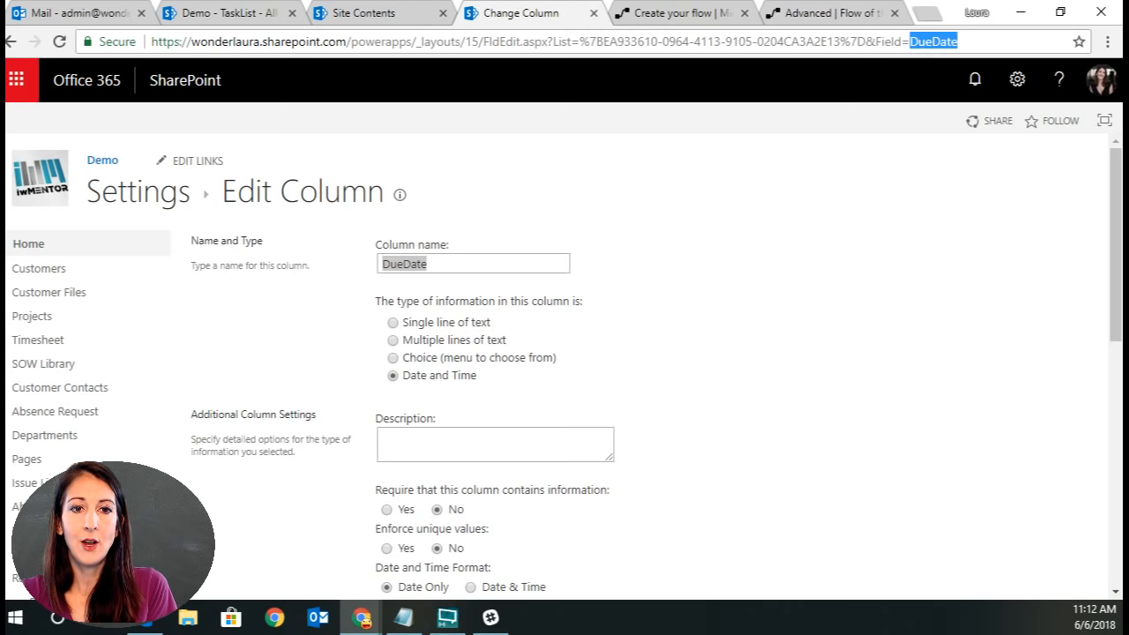
{"action": "left_click", "coordinate": [910, 41]}
{"action": "left_click_drag", "start_coordinate": [910, 42], "coordinate": [966, 43]}
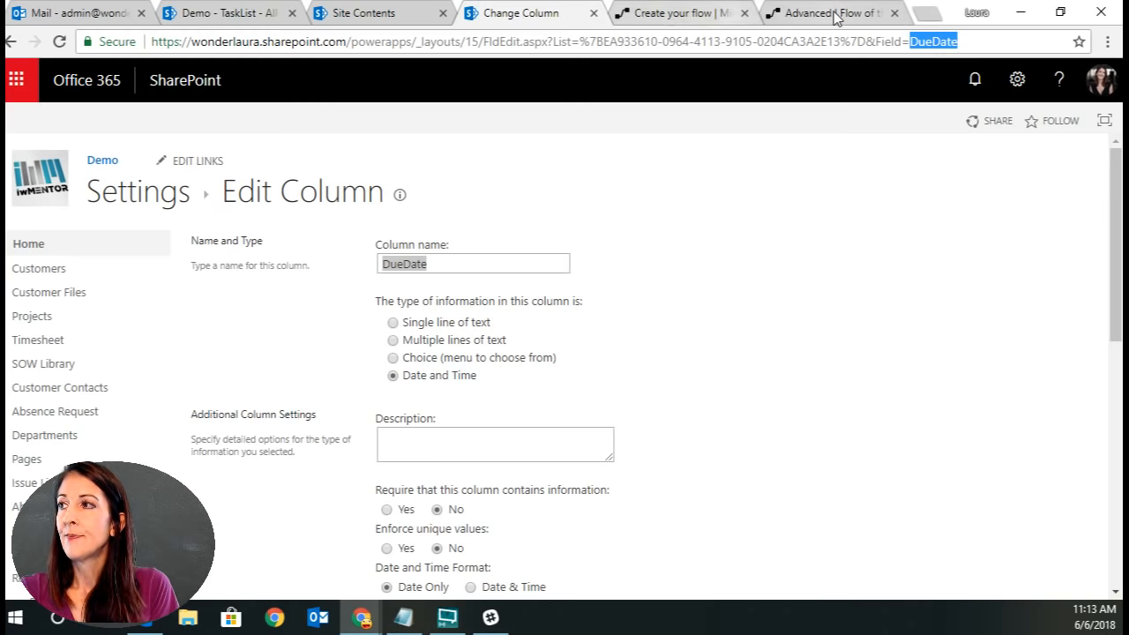
Dismiss the OData tip permanently and test the flow using data from the previous successful run.
{"action": "left_click", "coordinate": [671, 16]}
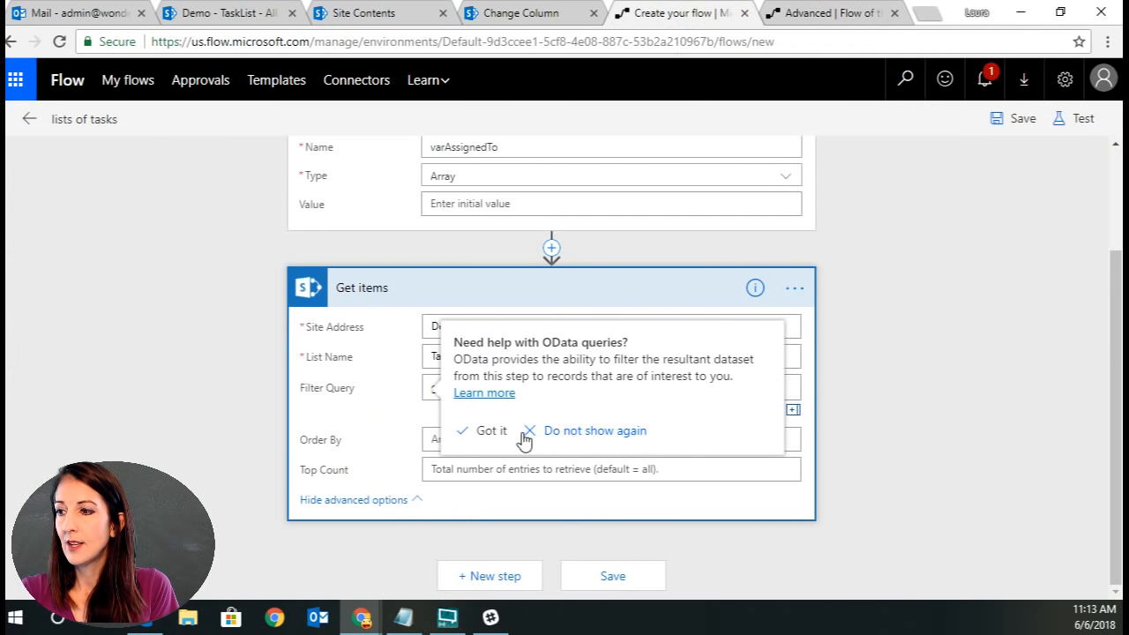
{"action": "left_click", "coordinate": [594, 431]}
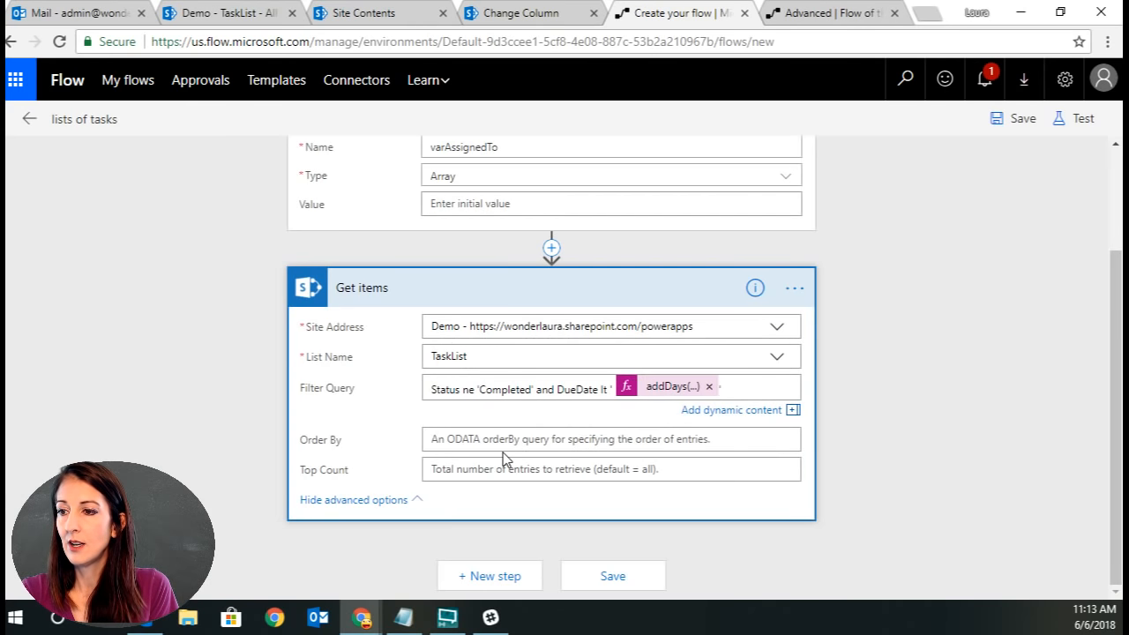
{"action": "left_click", "coordinate": [1081, 118]}
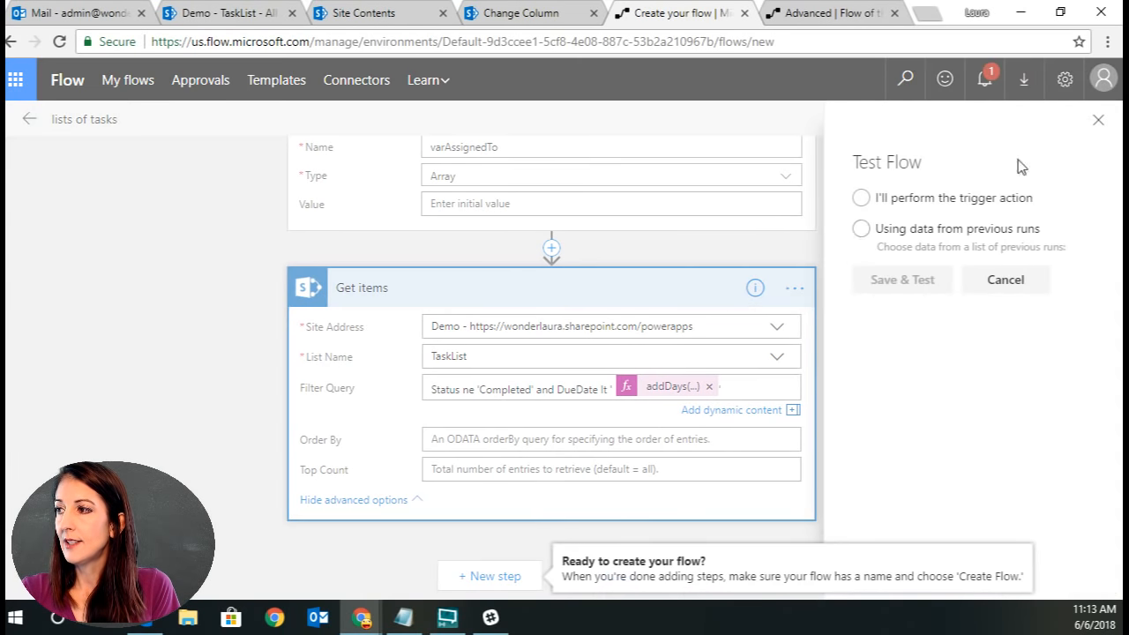
{"action": "left_click", "coordinate": [859, 229]}
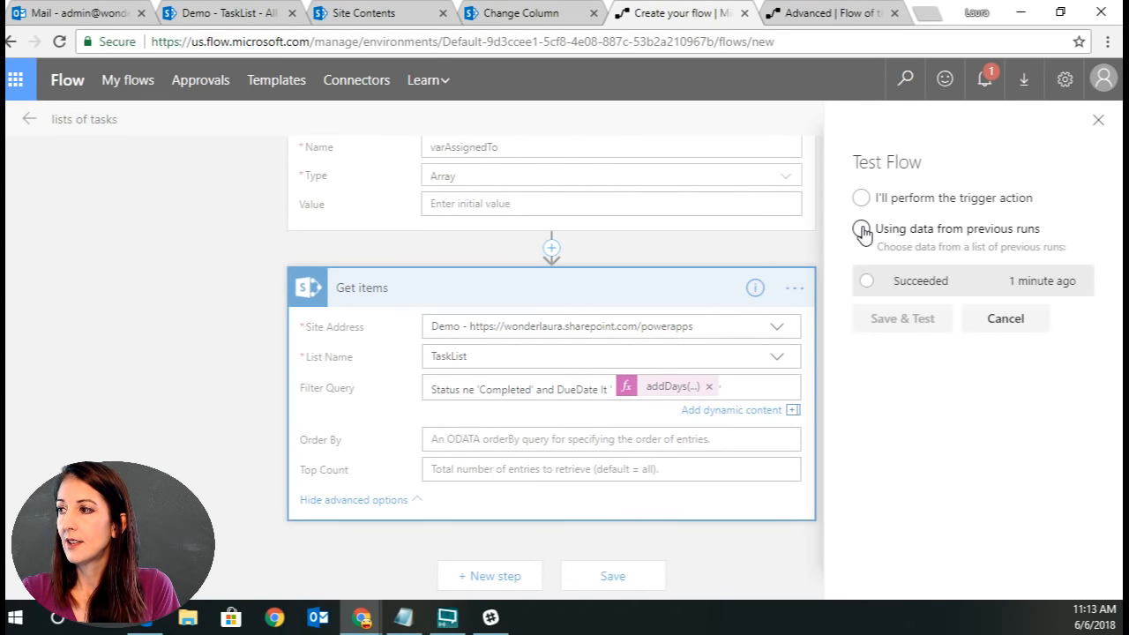
{"action": "left_click", "coordinate": [866, 280]}
{"action": "left_click", "coordinate": [901, 321]}
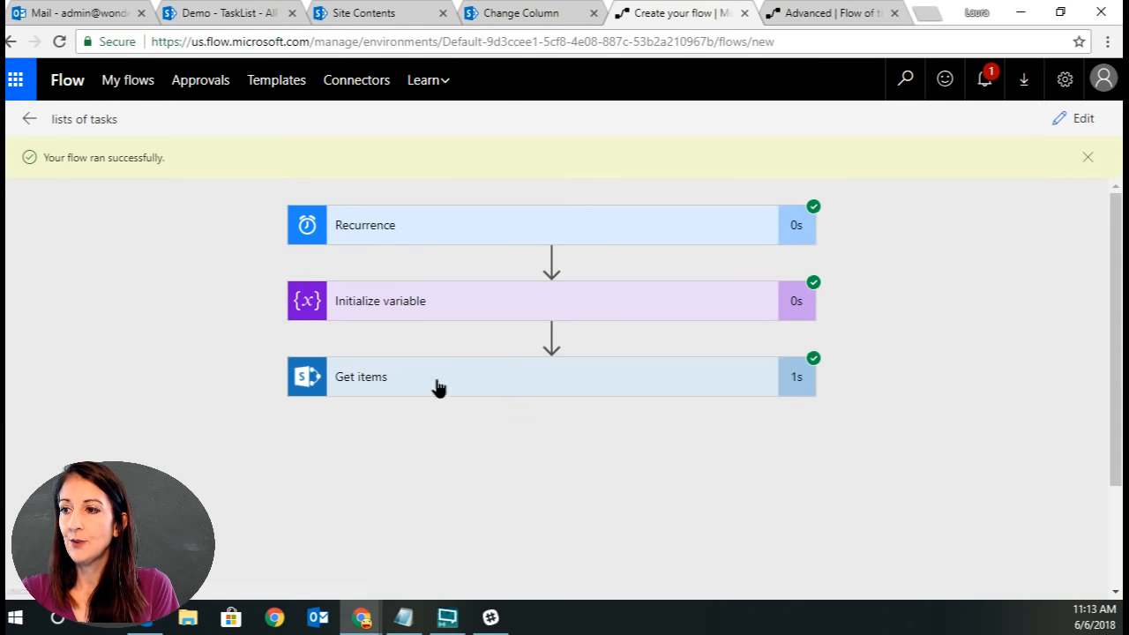
Examine the Get items output body from the test run.
{"action": "left_click", "coordinate": [1021, 394]}
{"action": "scroll", "coordinate": [940, 391], "scroll_direction": "down", "scroll_amount": 5}
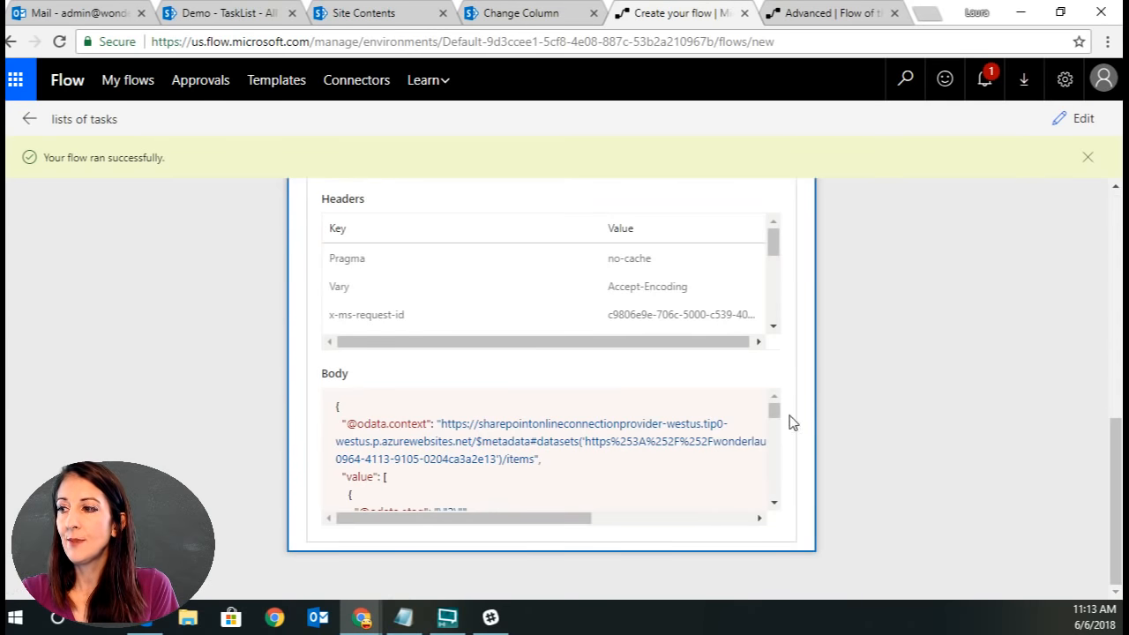
{"action": "left_click_drag", "start_coordinate": [776, 410], "coordinate": [781, 492]}
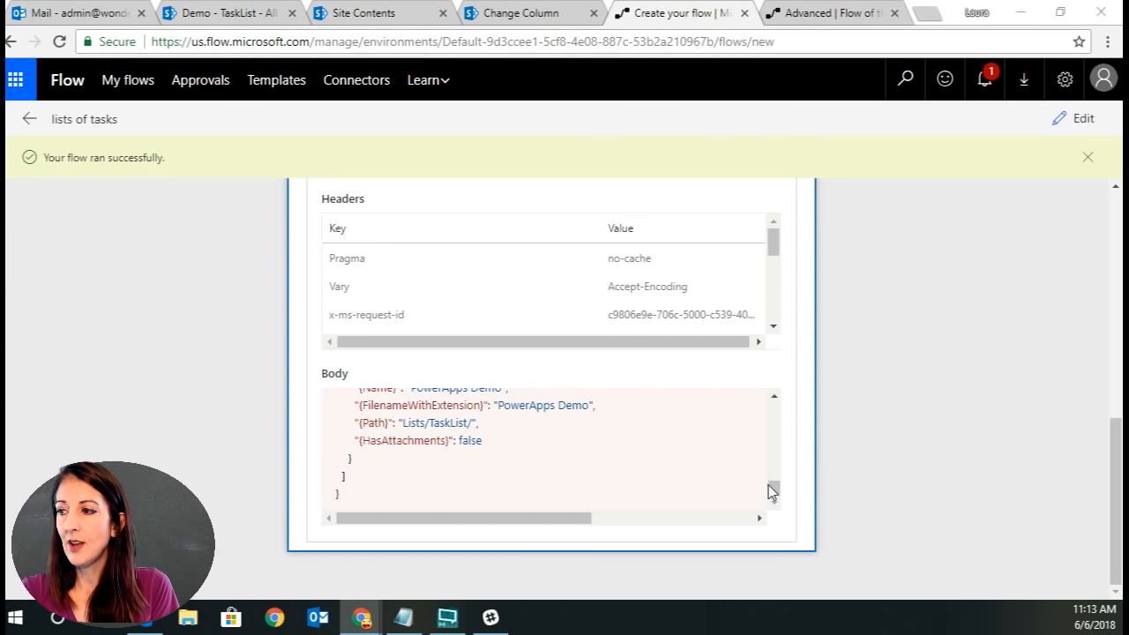
{"action": "left_click_drag", "start_coordinate": [775, 491], "coordinate": [773, 411]}
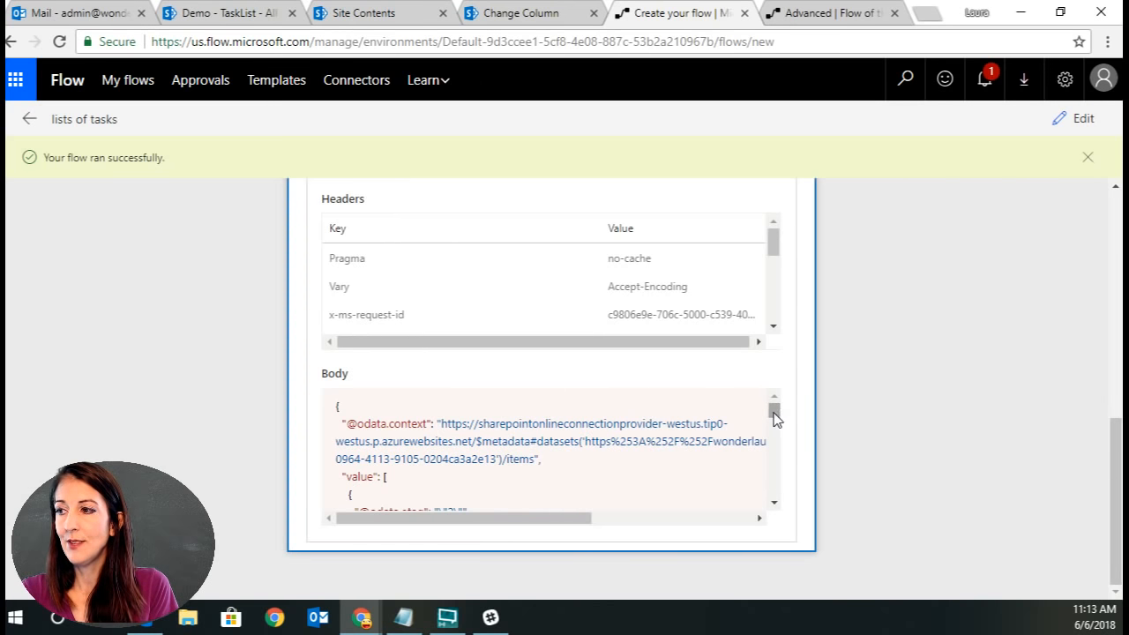
{"action": "left_click_drag", "start_coordinate": [779, 421], "coordinate": [774, 503]}
{"action": "scroll", "coordinate": [932, 350], "scroll_direction": "up", "scroll_amount": 1}
Return to editing the flow and collapse the Get items and Initialize variable actions.
{"action": "left_click", "coordinate": [1073, 118]}
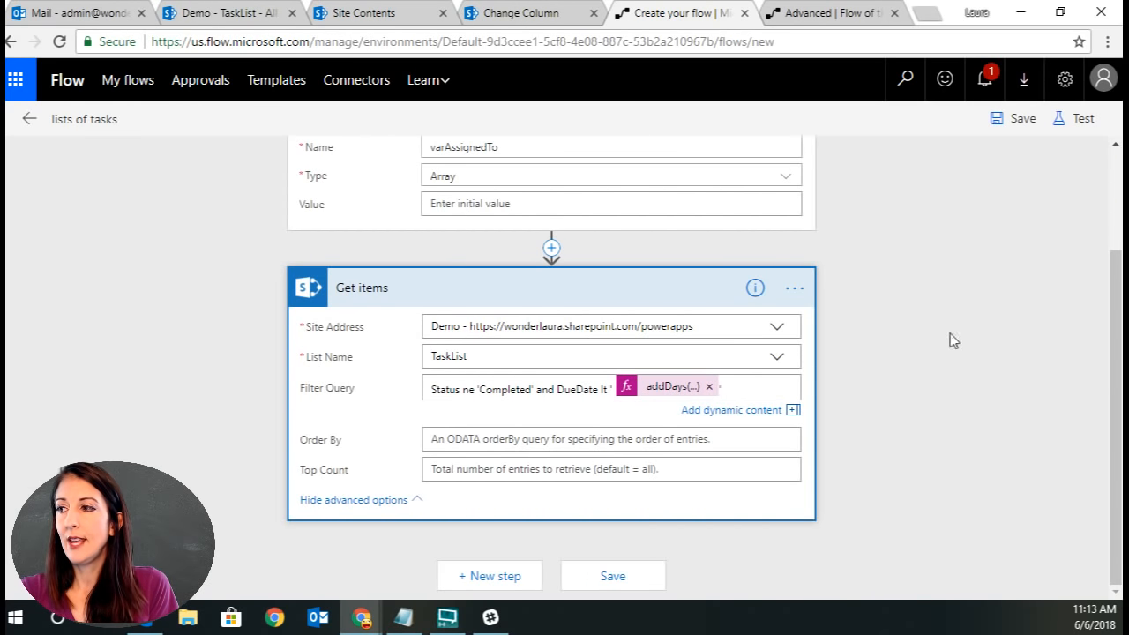
{"action": "left_click", "coordinate": [556, 291]}
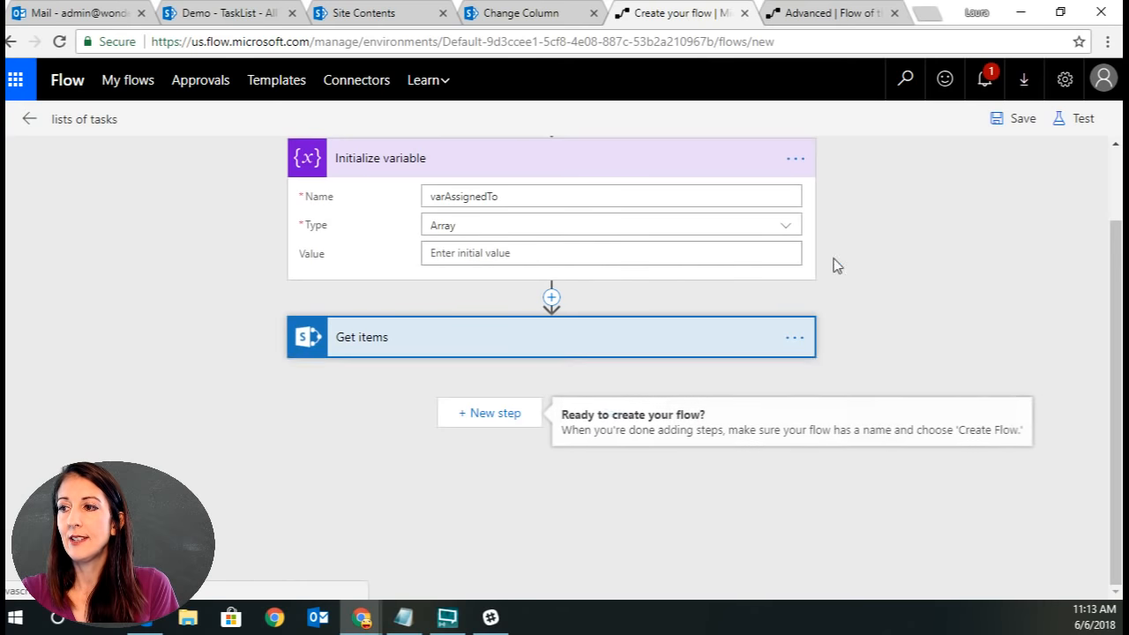
{"action": "left_click", "coordinate": [481, 160]}
{"action": "scroll", "coordinate": [889, 226], "scroll_direction": "up", "scroll_amount": 1}
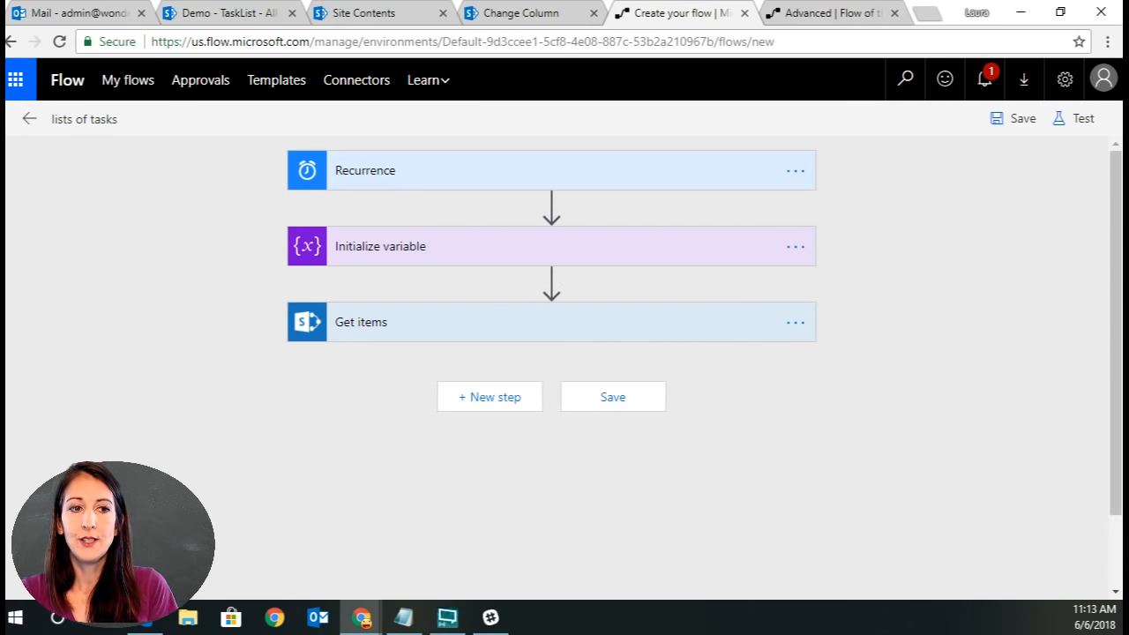
Add an Apply to each loop after Get items.
{"action": "left_click", "coordinate": [502, 401]}
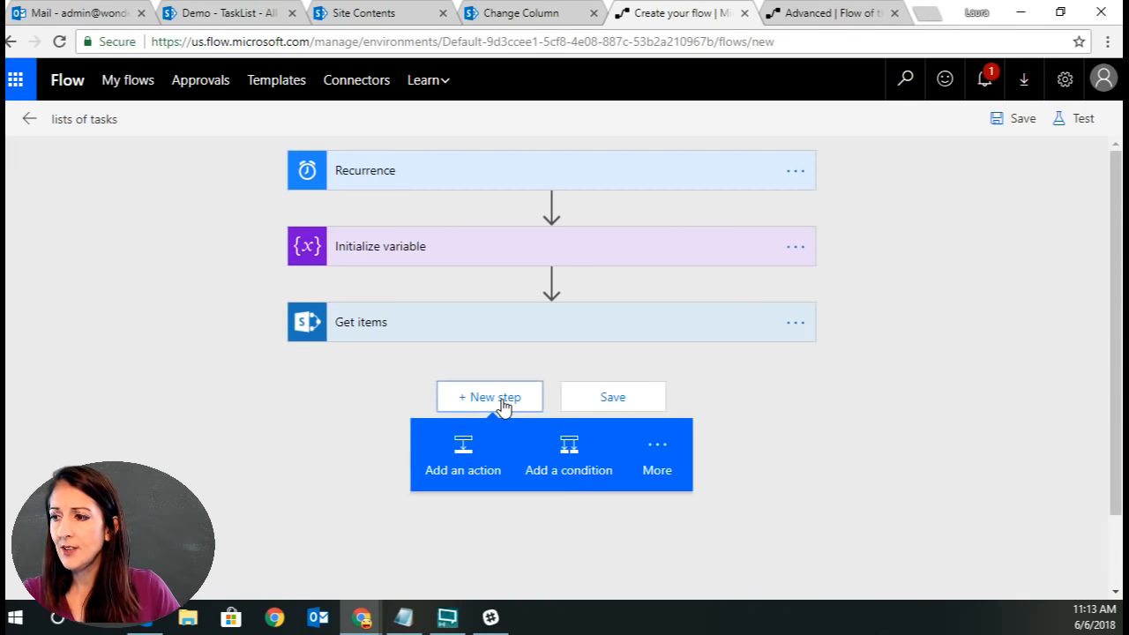
{"action": "left_click", "coordinate": [666, 460]}
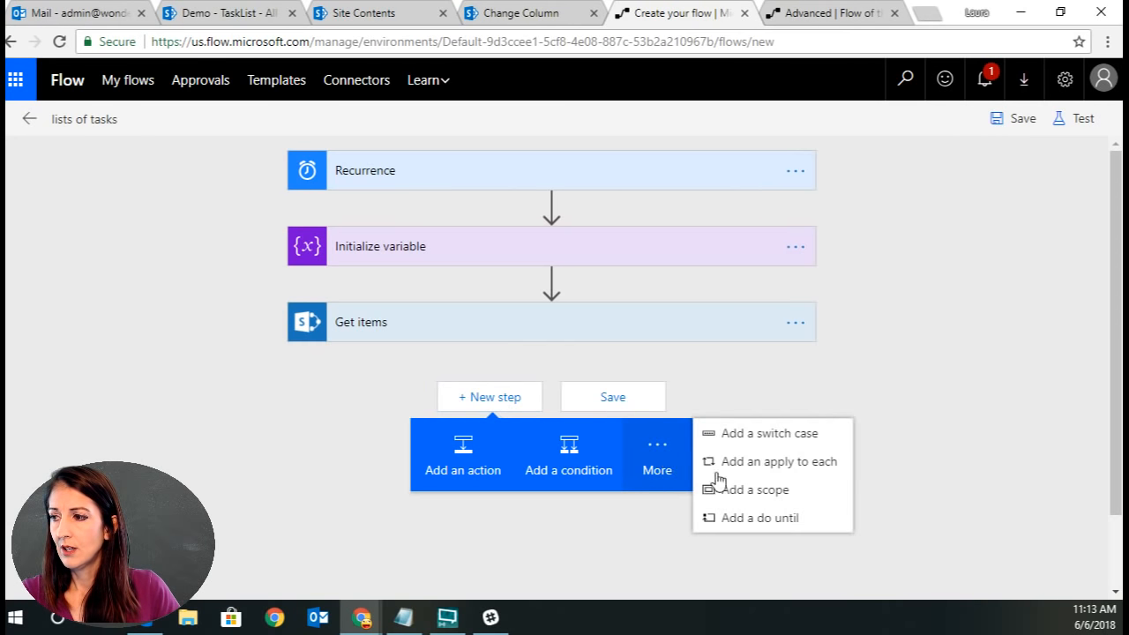
{"action": "left_click", "coordinate": [787, 462]}
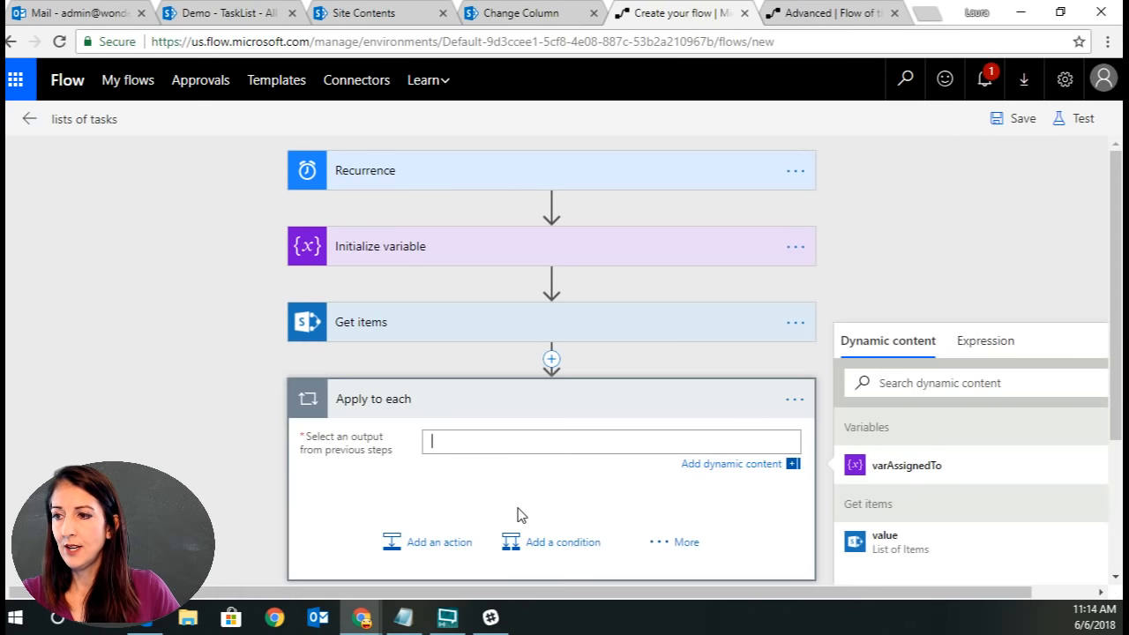
Rename the Apply to each loop to "for each assigned to" and set its output to the Get items value.
{"action": "left_click", "coordinate": [794, 399]}
{"action": "left_click", "coordinate": [869, 395]}
{"action": "type", "text": "fo"}
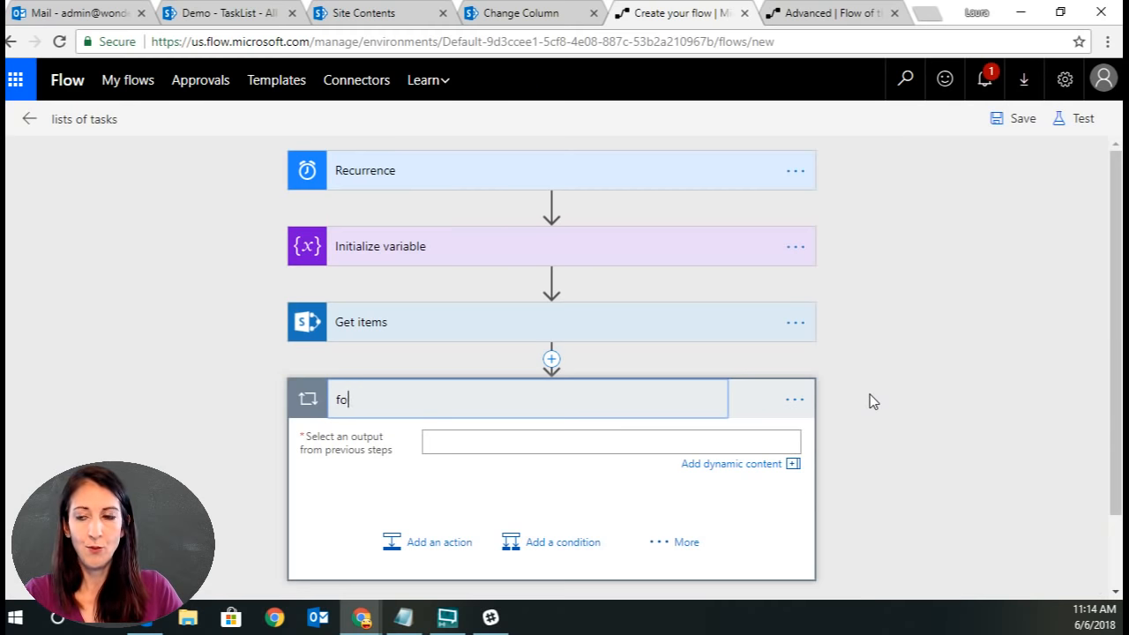
{"action": "type", "text": "r each assigned to"}
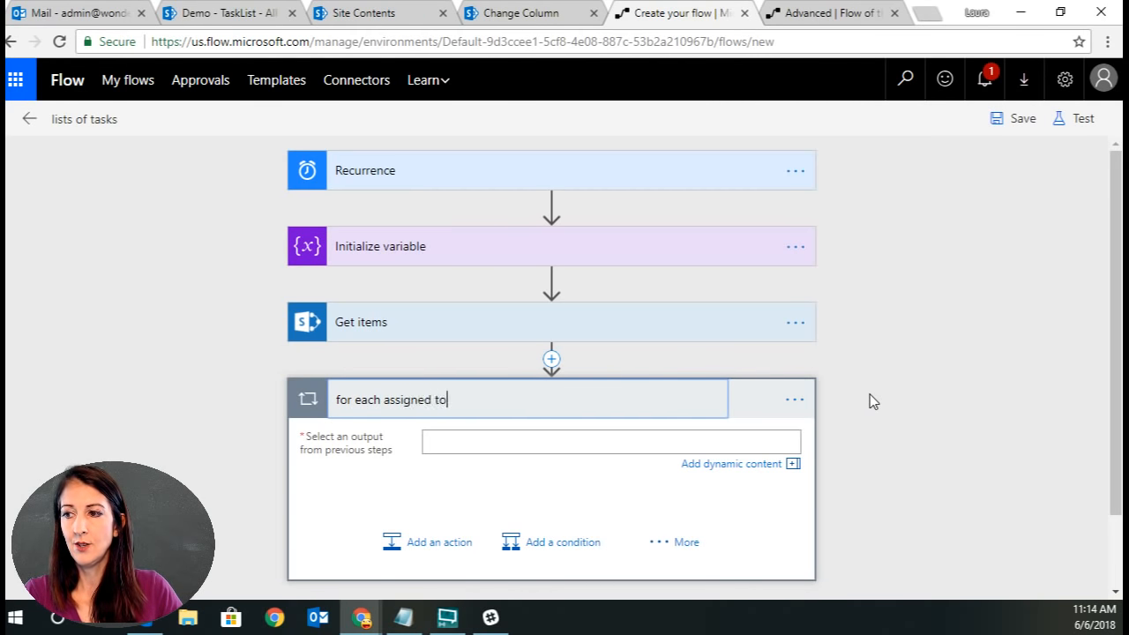
{"action": "key", "text": "Return"}
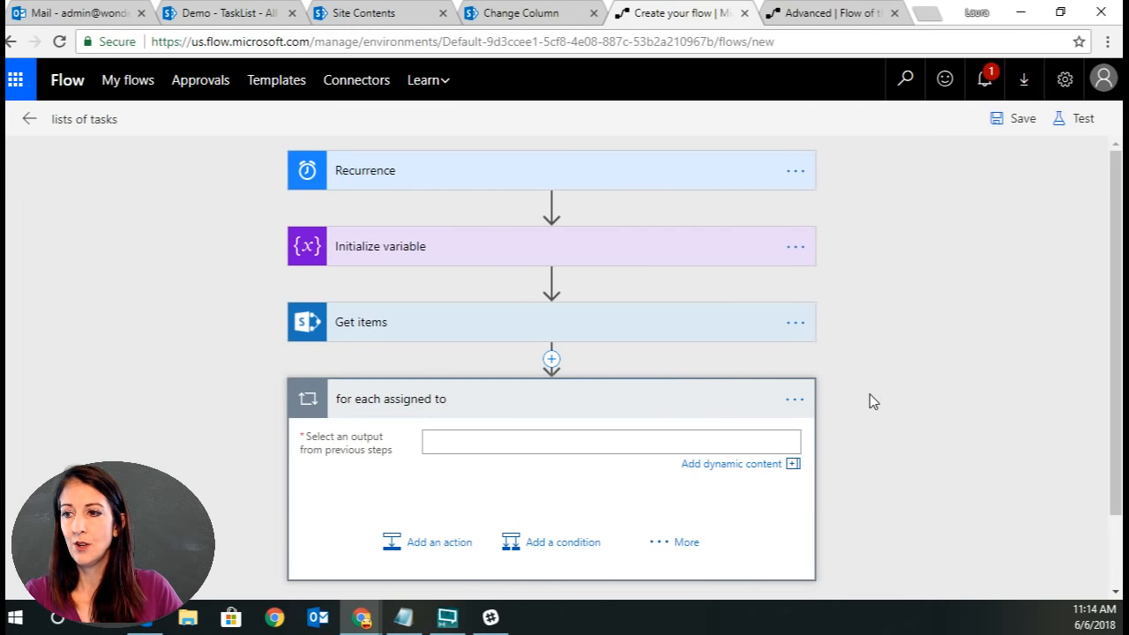
{"action": "left_click", "coordinate": [633, 443]}
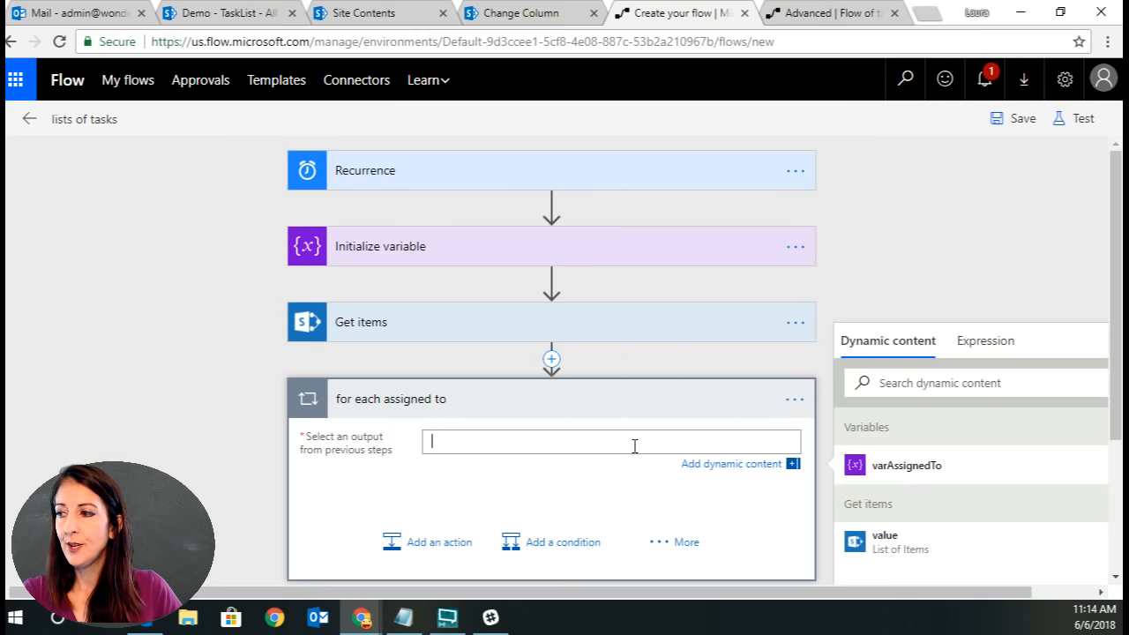
{"action": "left_click", "coordinate": [913, 551]}
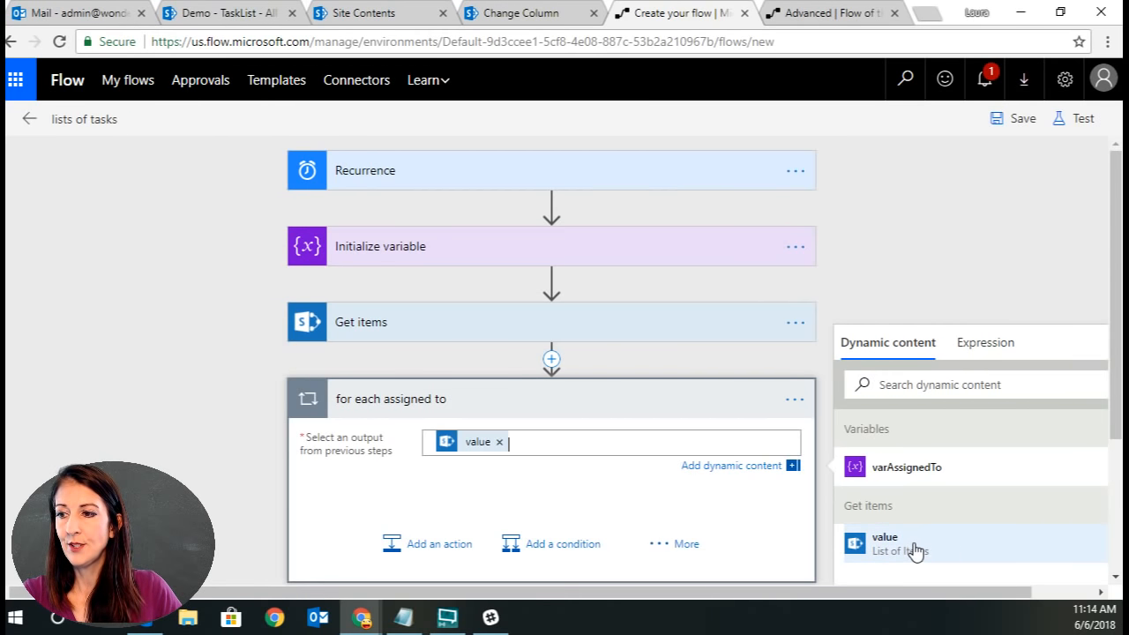
{"action": "left_click", "coordinate": [454, 547]}
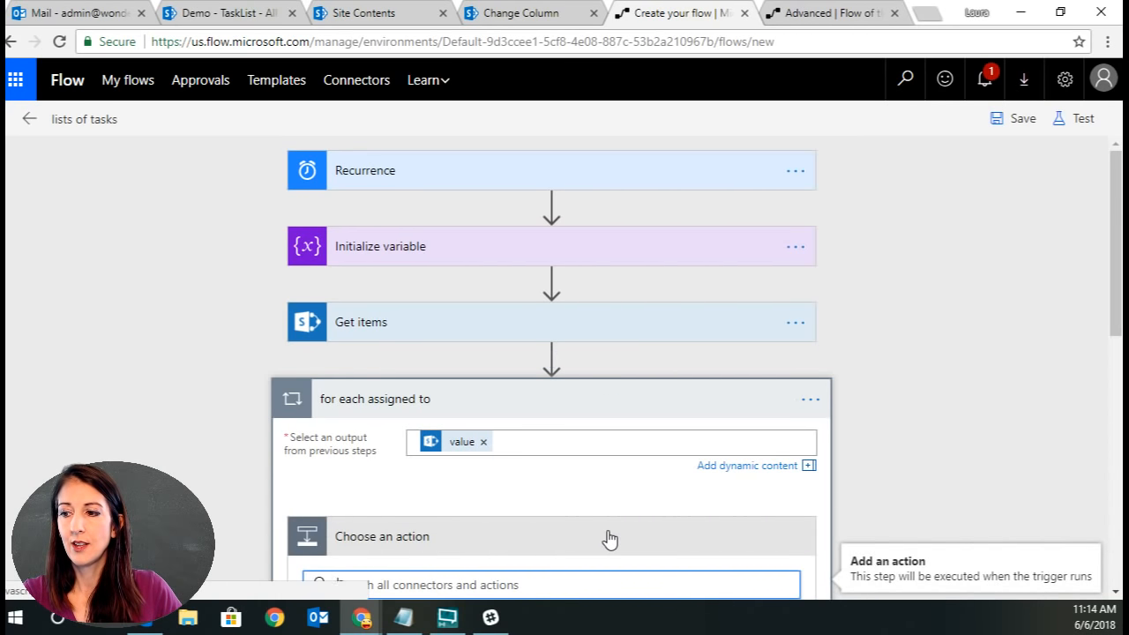
{"action": "scroll", "coordinate": [591, 512], "scroll_direction": "down", "scroll_amount": 3}
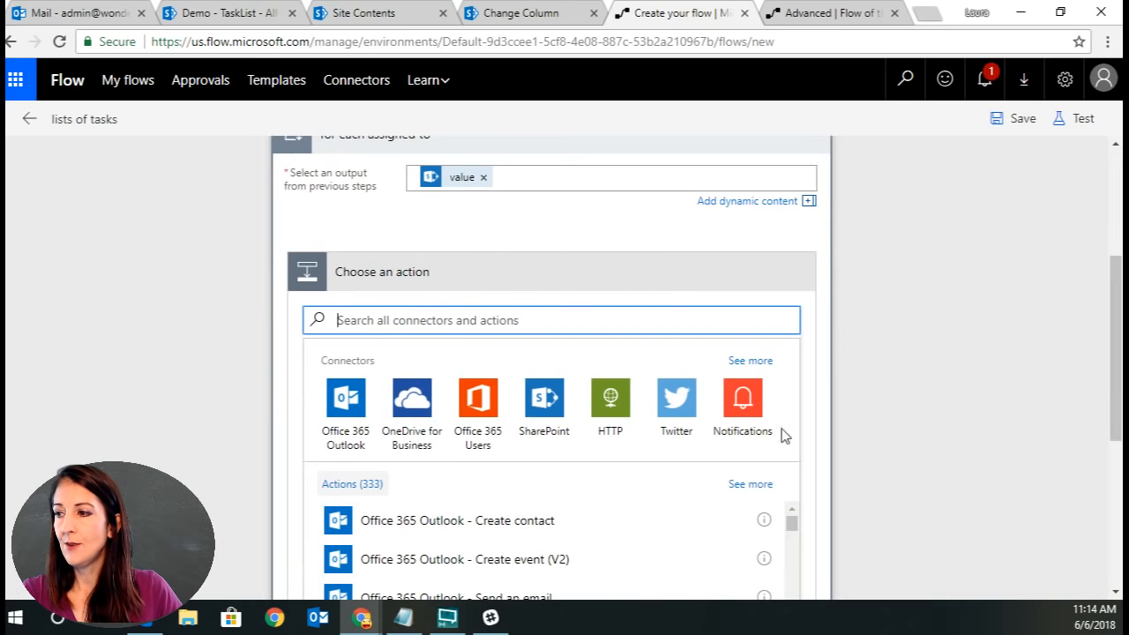
{"action": "scroll", "coordinate": [946, 477], "scroll_direction": "down", "scroll_amount": 4}
{"action": "left_click", "coordinate": [779, 457]}
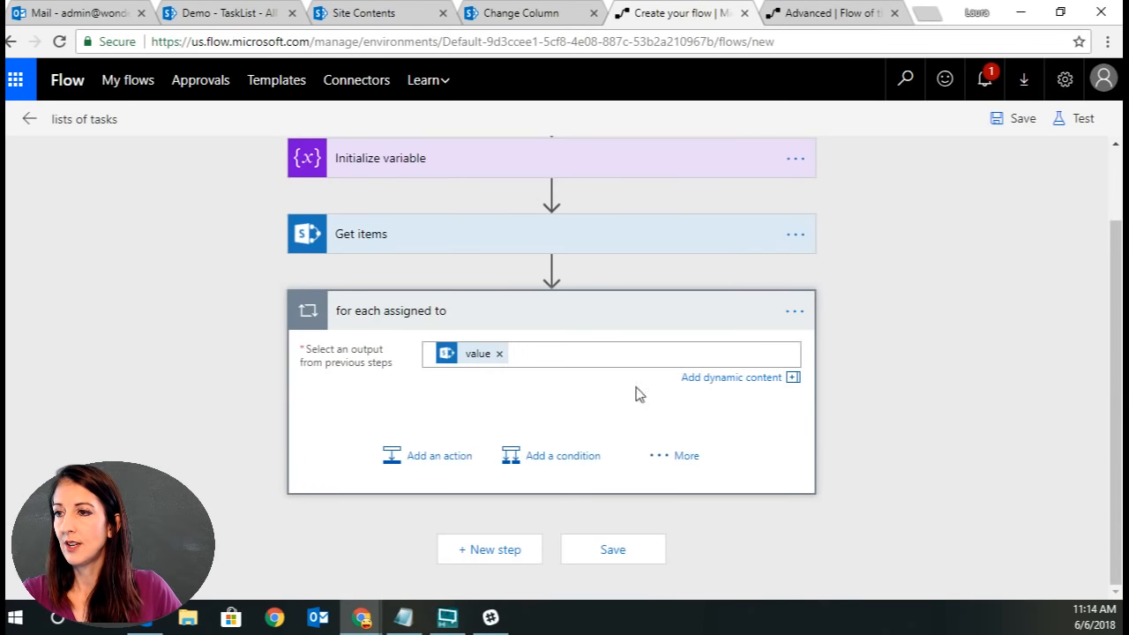
Add a condition inside the loop and set its first value to the varAssignedTo variable.
{"action": "left_click", "coordinate": [560, 457]}
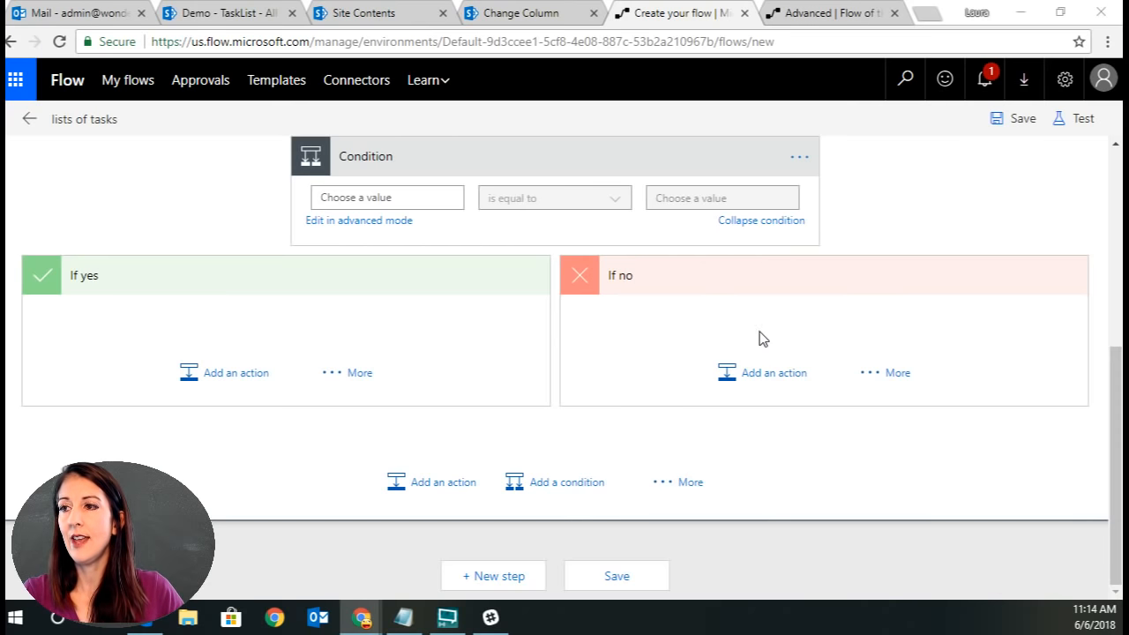
{"action": "scroll", "coordinate": [783, 341], "scroll_direction": "up", "scroll_amount": 2}
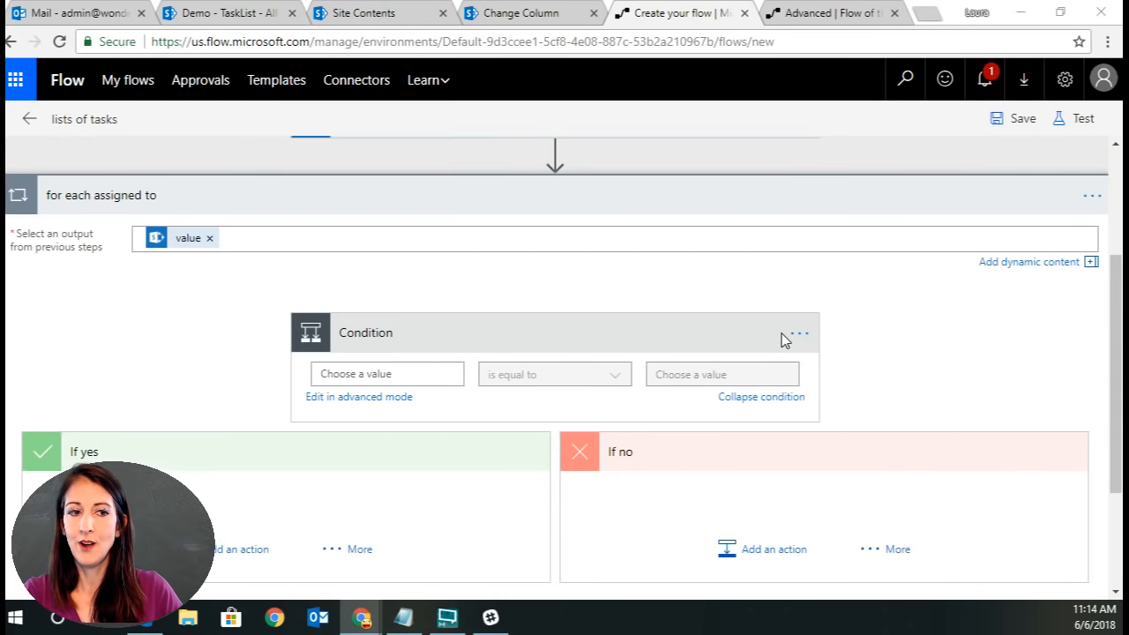
{"action": "left_click", "coordinate": [372, 373]}
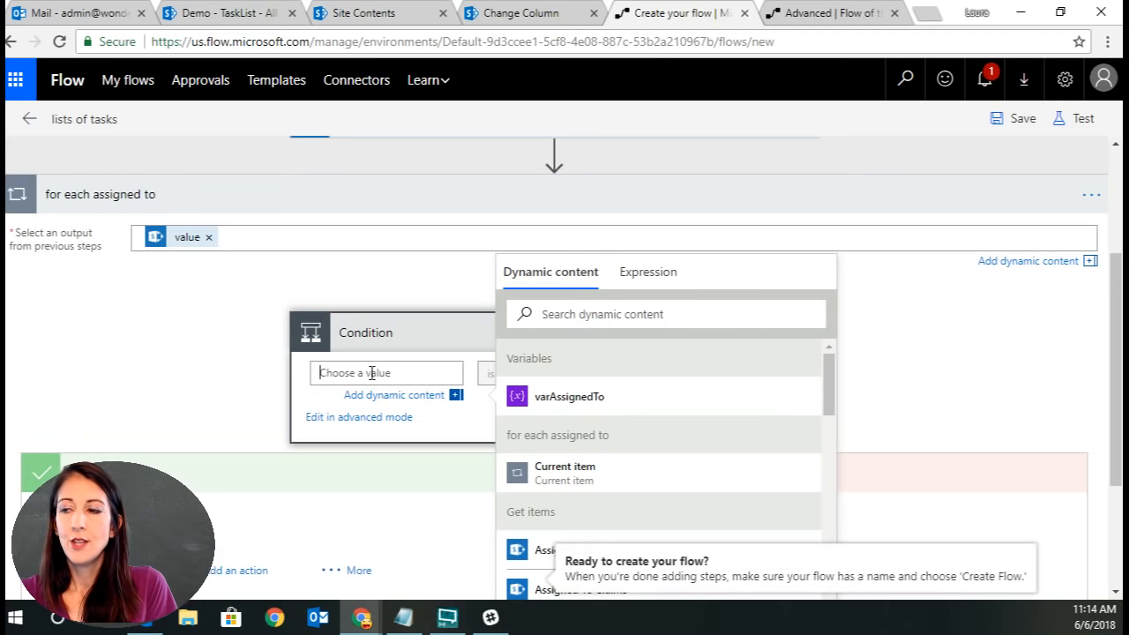
{"action": "left_click", "coordinate": [585, 398]}
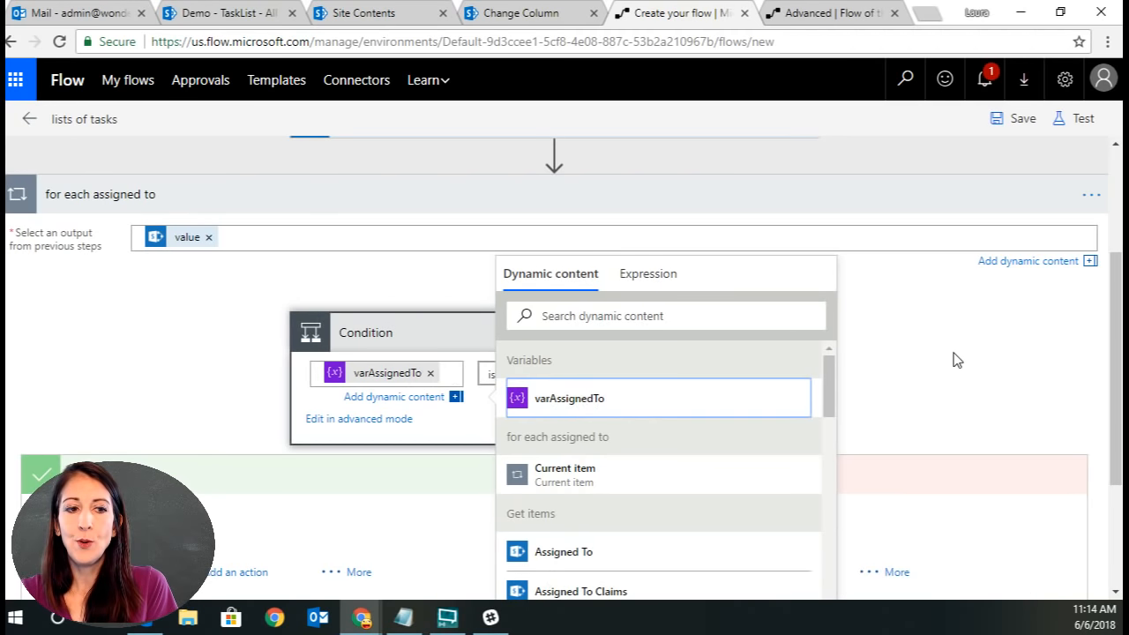
{"action": "left_click", "coordinate": [956, 360]}
Set the condition's operator to contains and compare against the Get items Assigned To Email.
{"action": "left_click", "coordinate": [615, 374]}
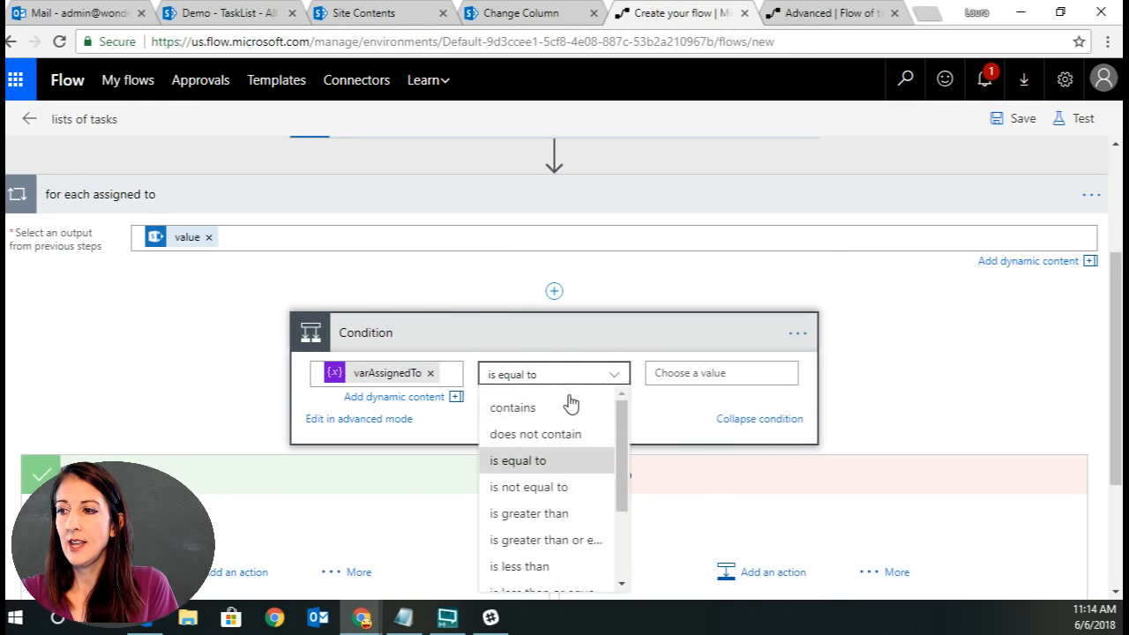
{"action": "left_click", "coordinate": [570, 406]}
{"action": "left_click", "coordinate": [733, 373]}
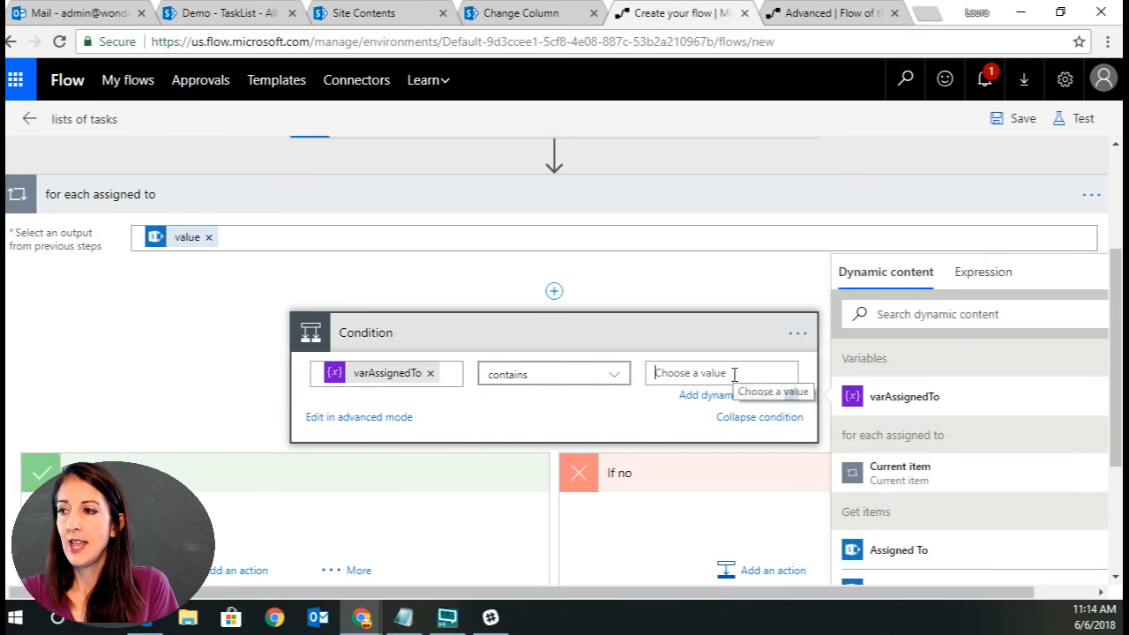
{"action": "scroll", "coordinate": [1027, 441], "scroll_direction": "down", "scroll_amount": 3}
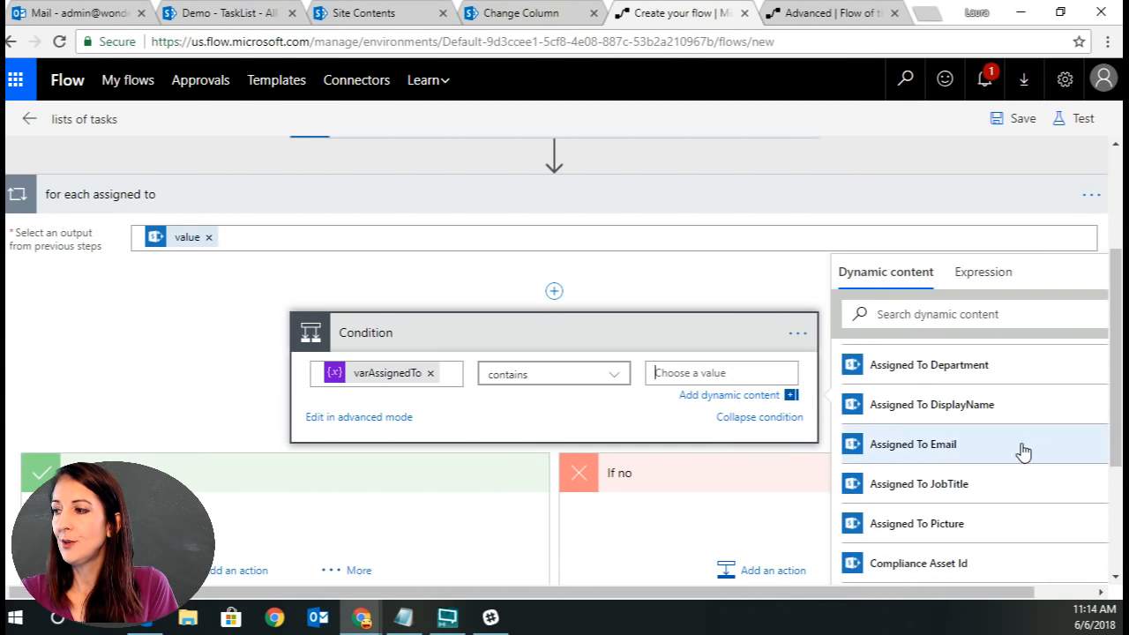
{"action": "left_click", "coordinate": [970, 447]}
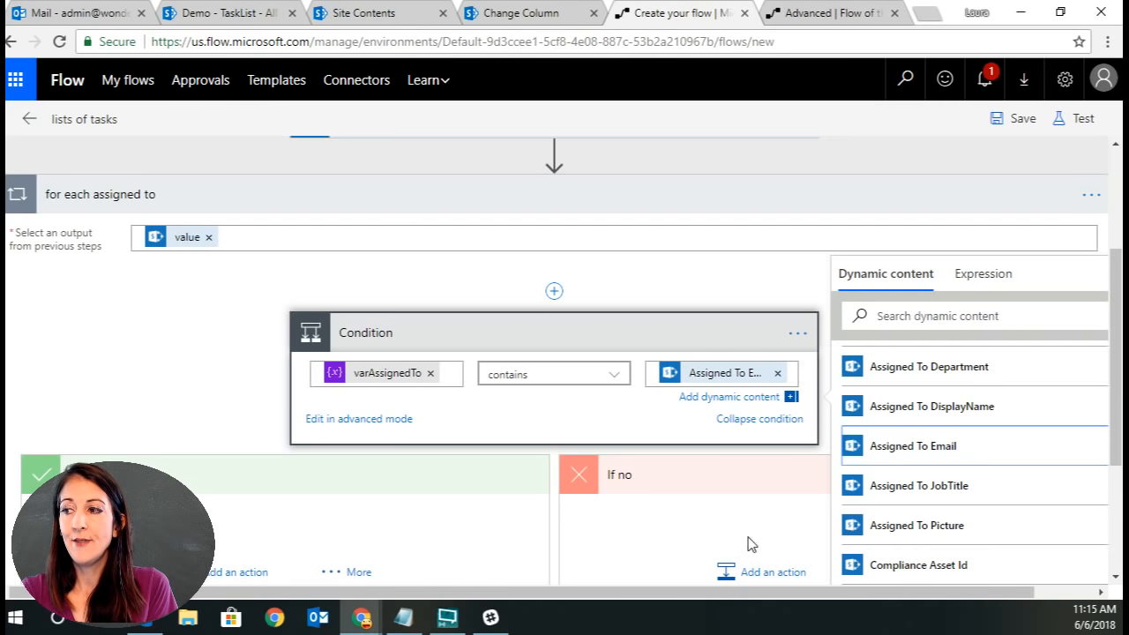
Add an Append to array variable action in the condition's If no branch.
{"action": "left_click", "coordinate": [760, 571]}
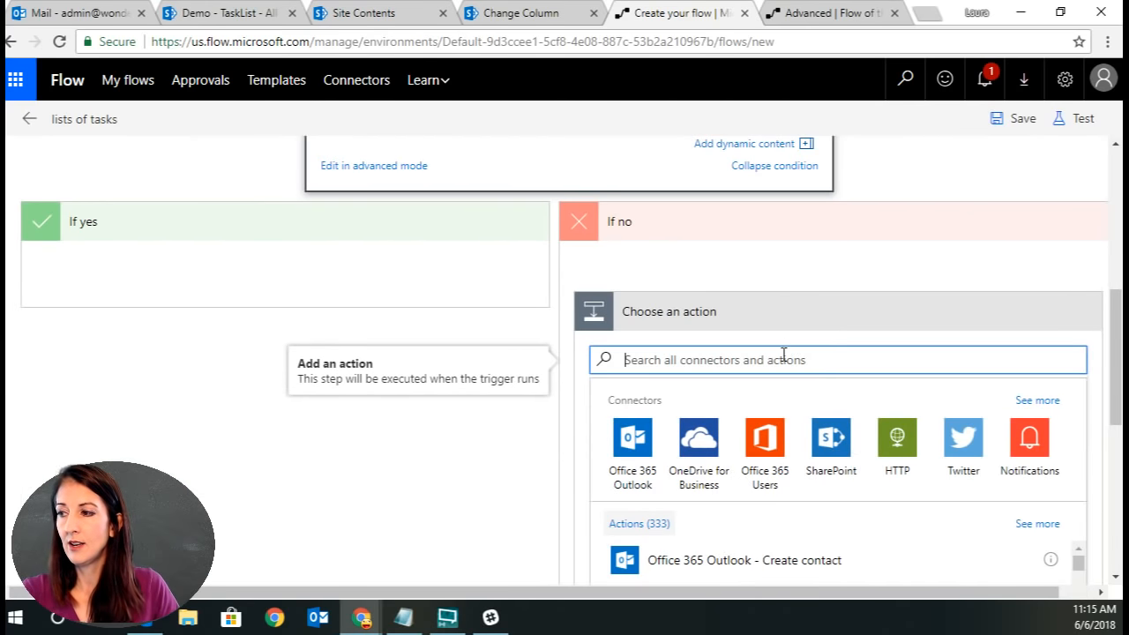
{"action": "type", "text": "vari"}
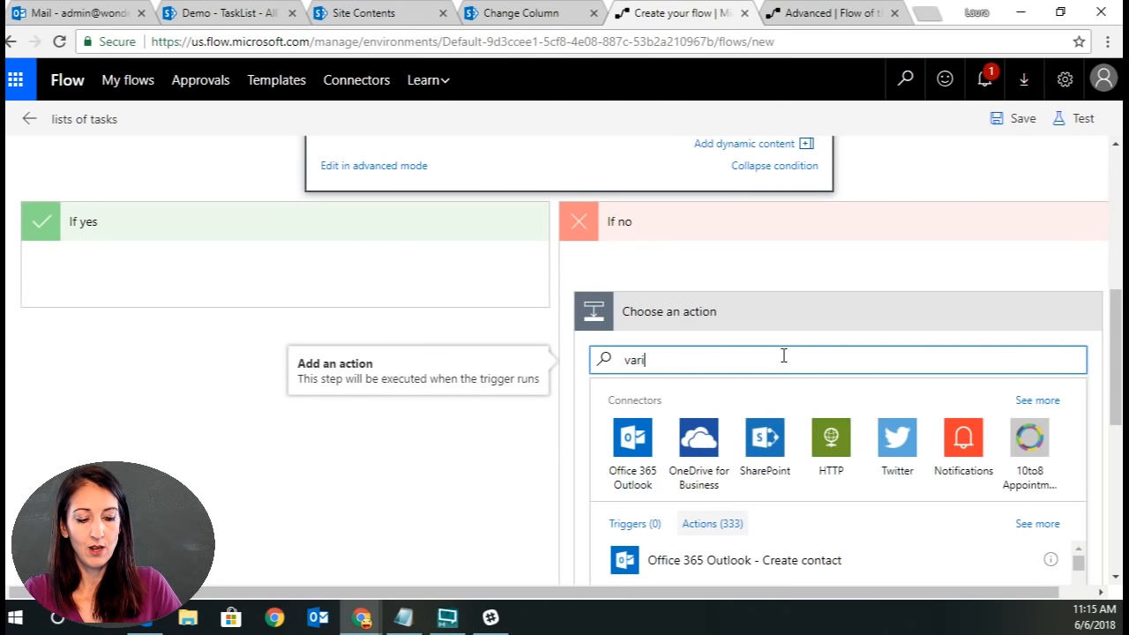
{"action": "type", "text": "able"}
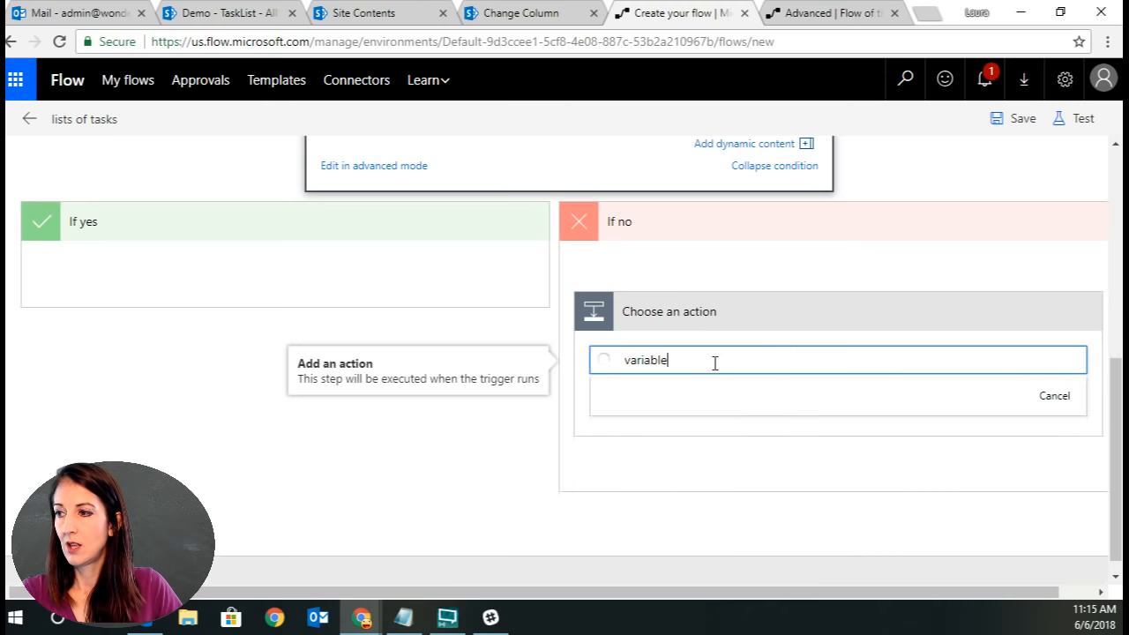
{"action": "left_click", "coordinate": [696, 450]}
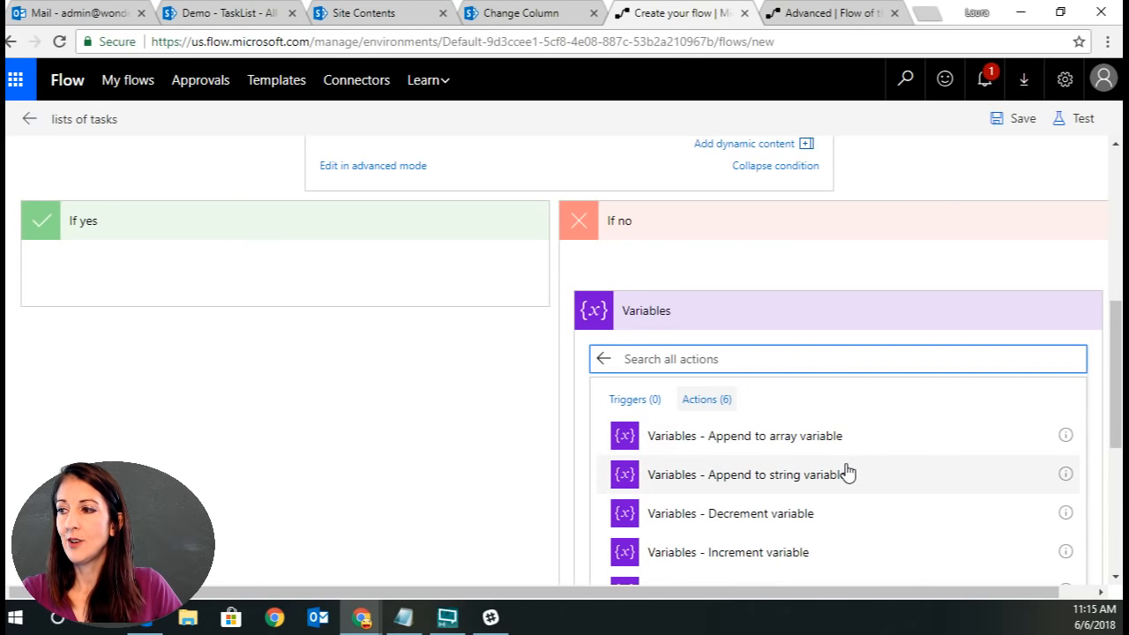
{"action": "scroll", "coordinate": [869, 497], "scroll_direction": "down", "scroll_amount": 2}
{"action": "scroll", "coordinate": [872, 495], "scroll_direction": "down", "scroll_amount": 1}
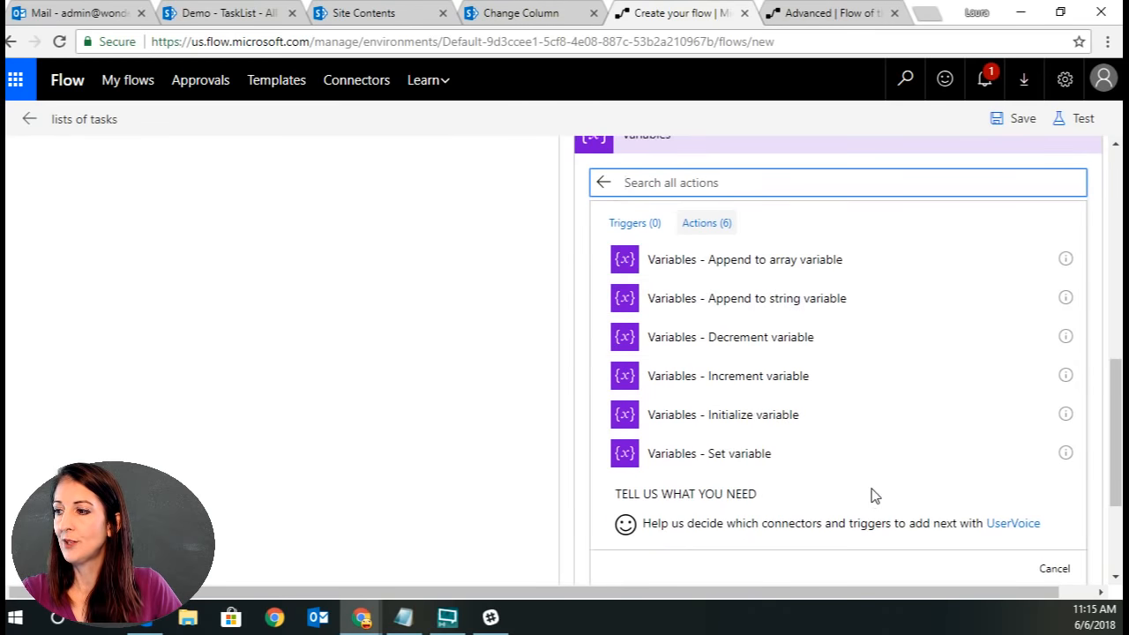
{"action": "scroll", "coordinate": [869, 488], "scroll_direction": "up", "scroll_amount": 2}
{"action": "left_click", "coordinate": [798, 356]}
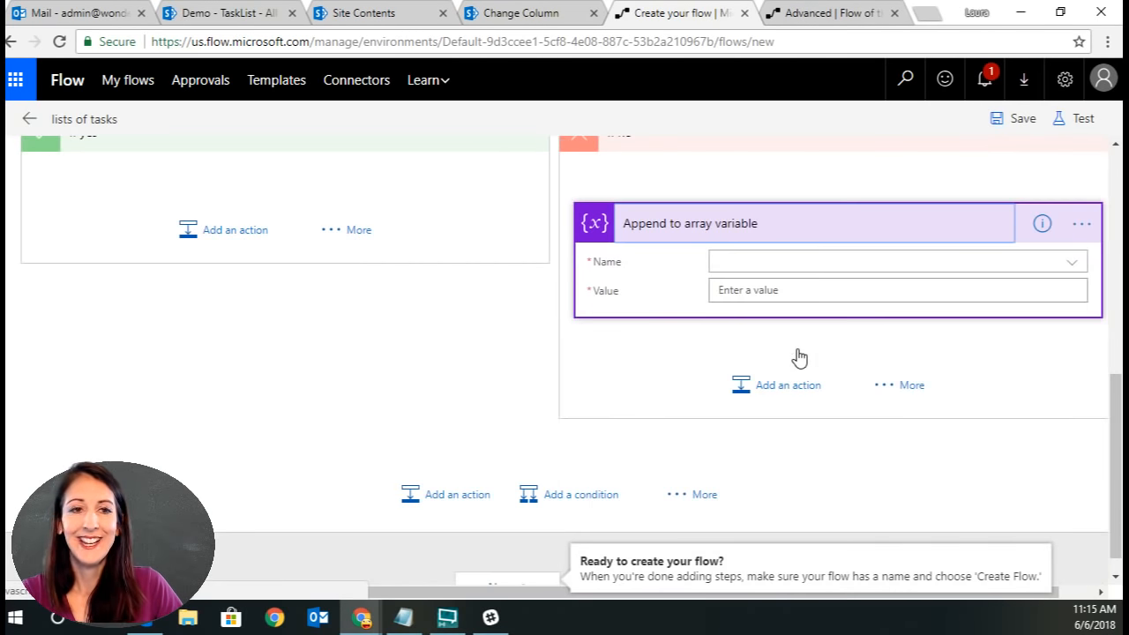
Set the append action's Name to varAssignedTo and its Value to Assigned To Email.
{"action": "left_click", "coordinate": [1067, 262]}
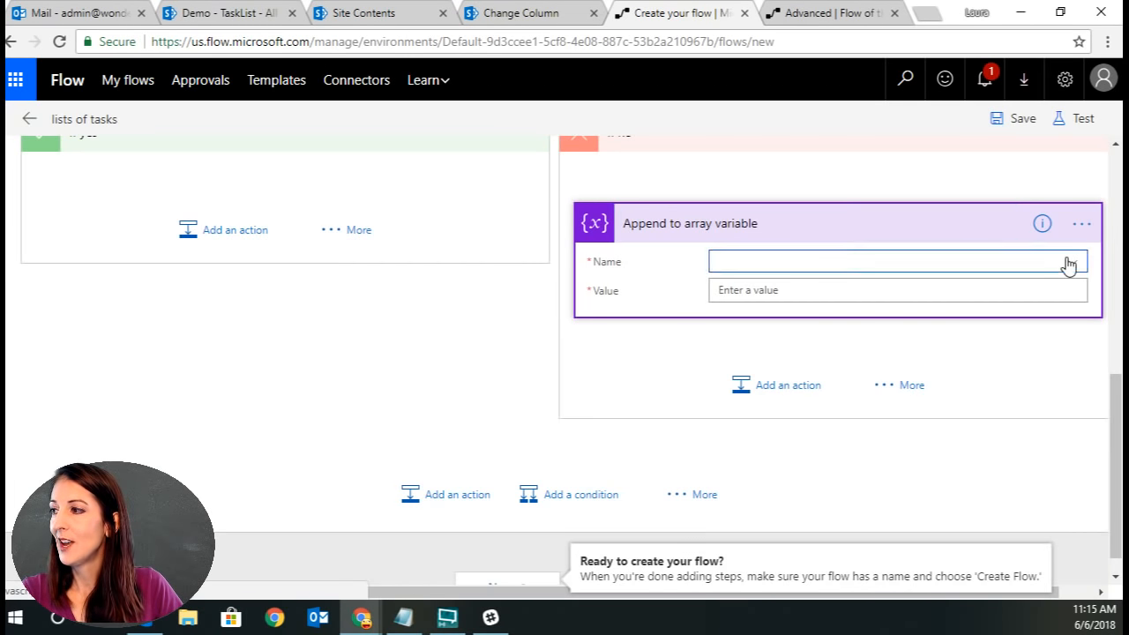
{"action": "left_click", "coordinate": [749, 319]}
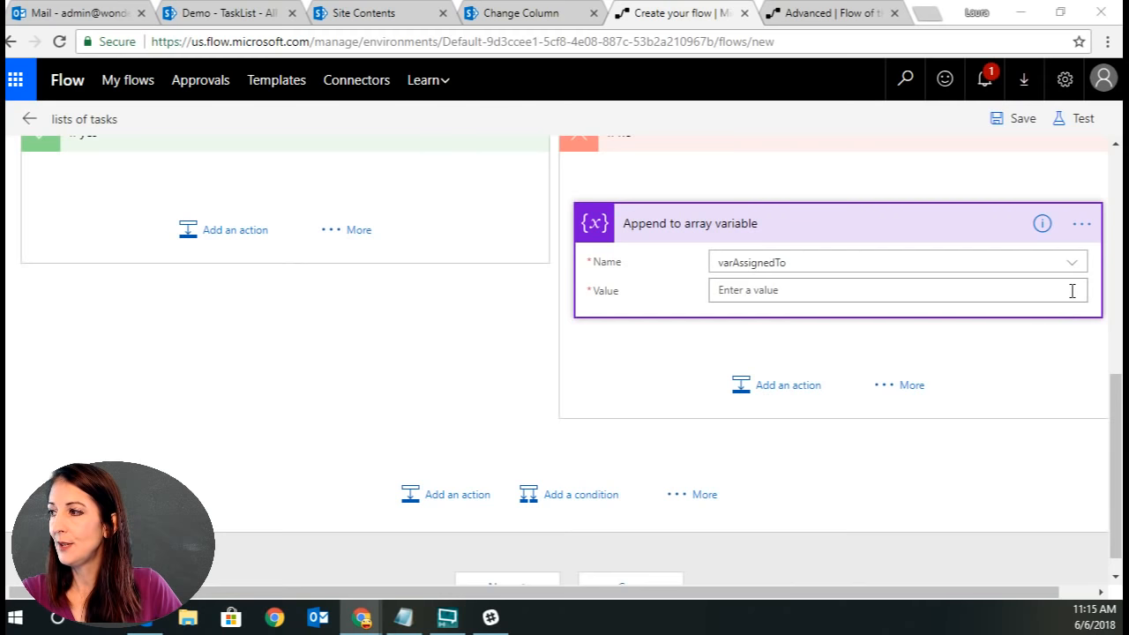
{"action": "left_click", "coordinate": [1005, 294]}
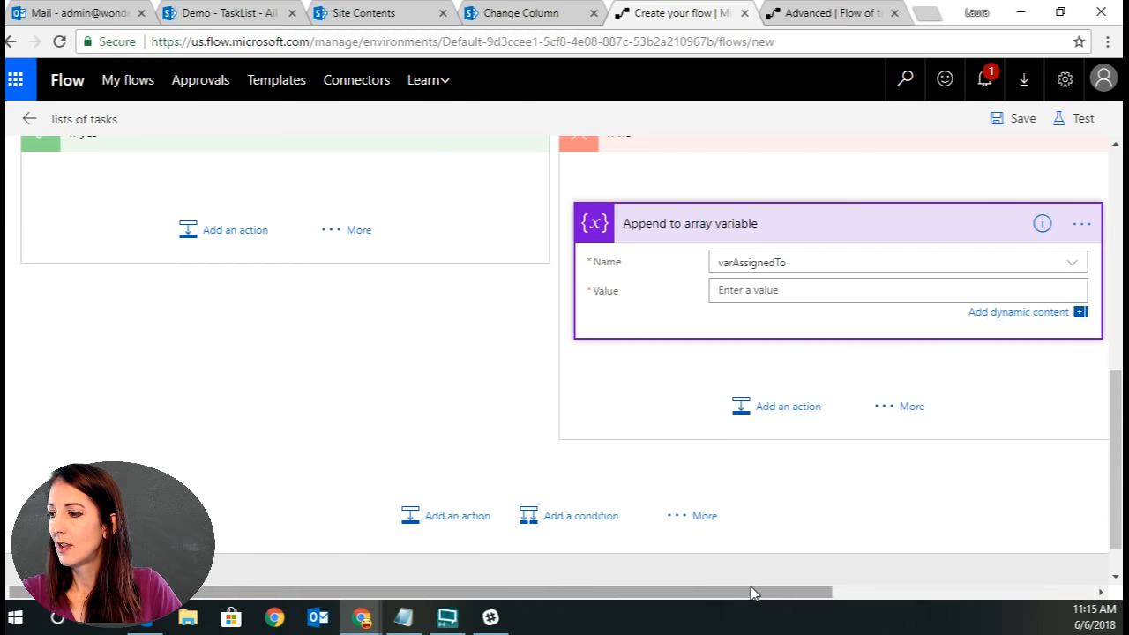
{"action": "left_click_drag", "start_coordinate": [750, 599], "coordinate": [1018, 529]}
{"action": "scroll", "coordinate": [901, 560], "scroll_direction": "down", "scroll_amount": 1}
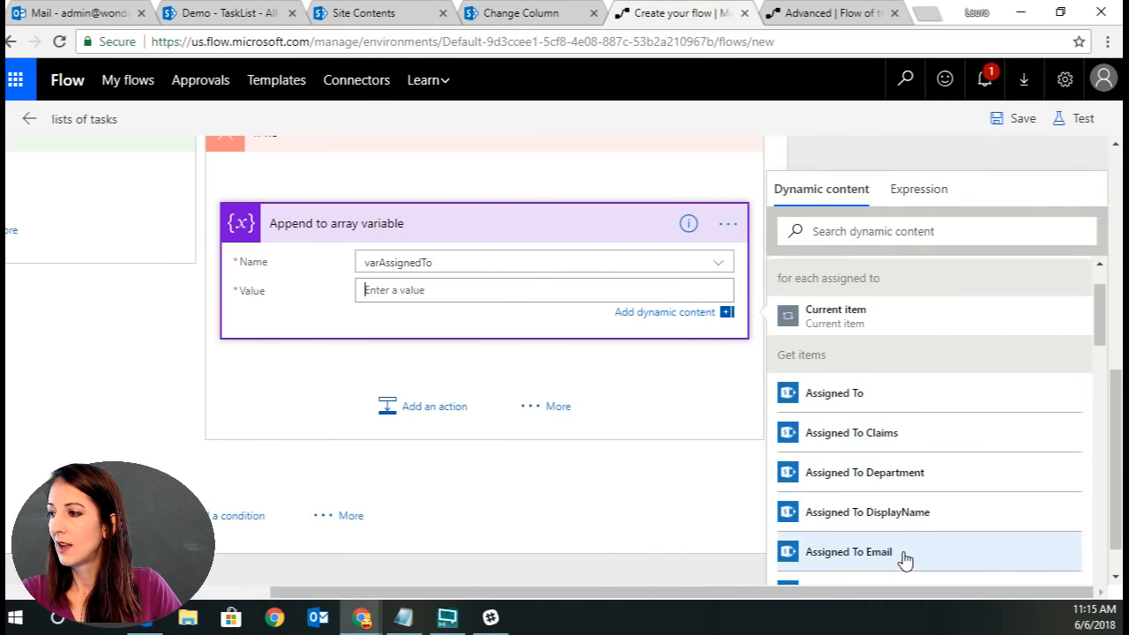
{"action": "left_click", "coordinate": [908, 541]}
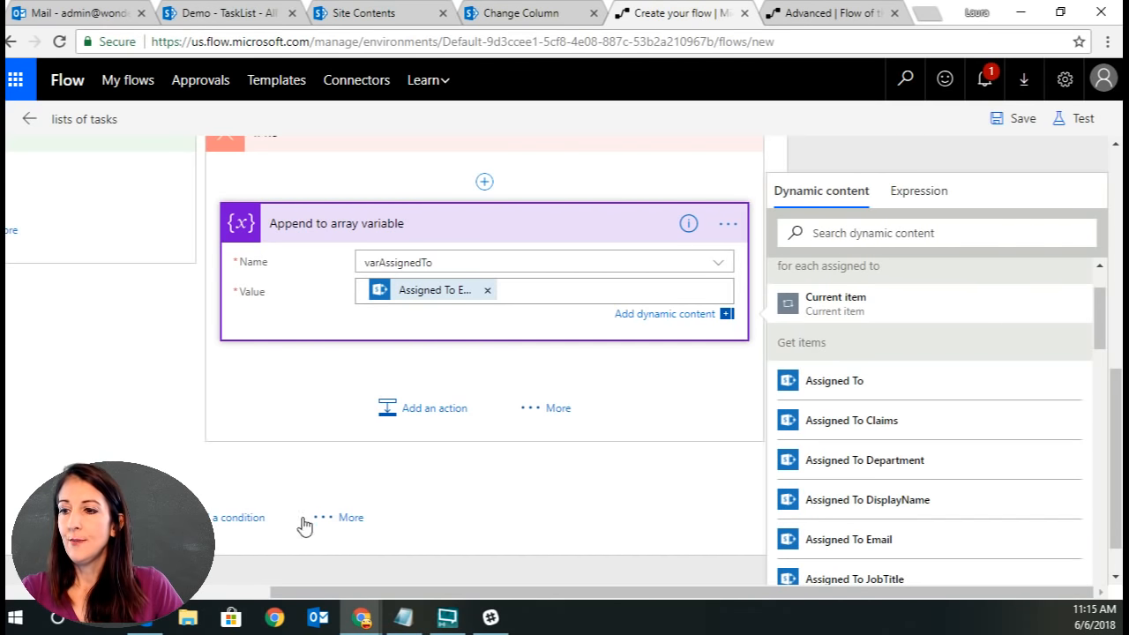
{"action": "left_click_drag", "start_coordinate": [314, 605], "coordinate": [45, 605]}
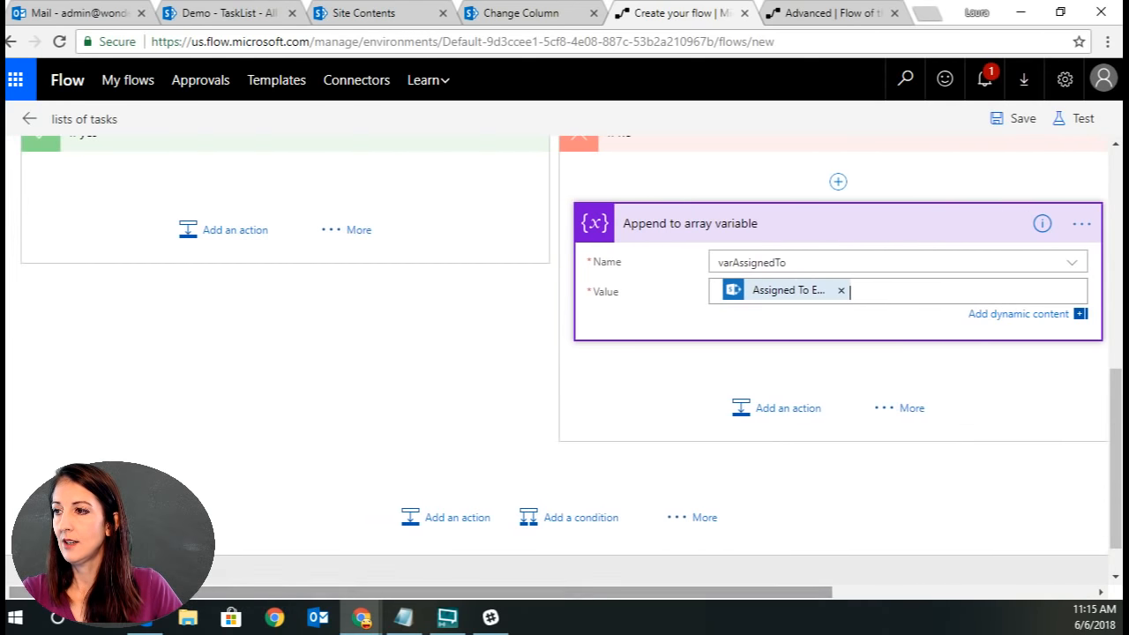
Rename the condition inside the loop to is assigned in array yet.
{"action": "left_click_drag", "start_coordinate": [1117, 438], "coordinate": [1114, 356]}
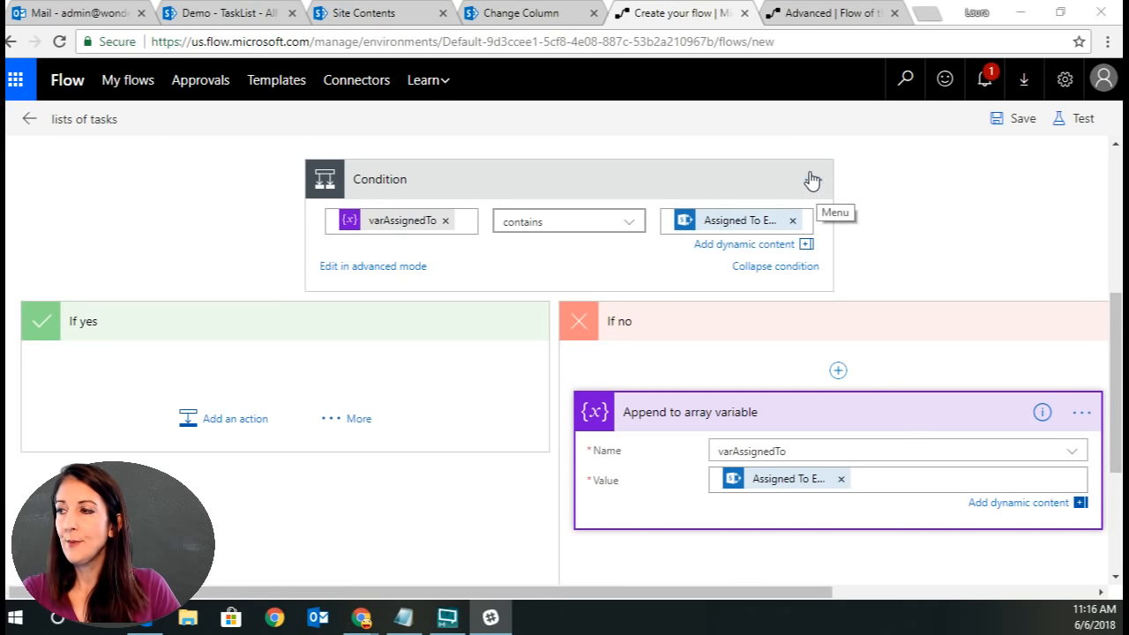
{"action": "scroll", "coordinate": [910, 211], "scroll_direction": "up", "scroll_amount": 3}
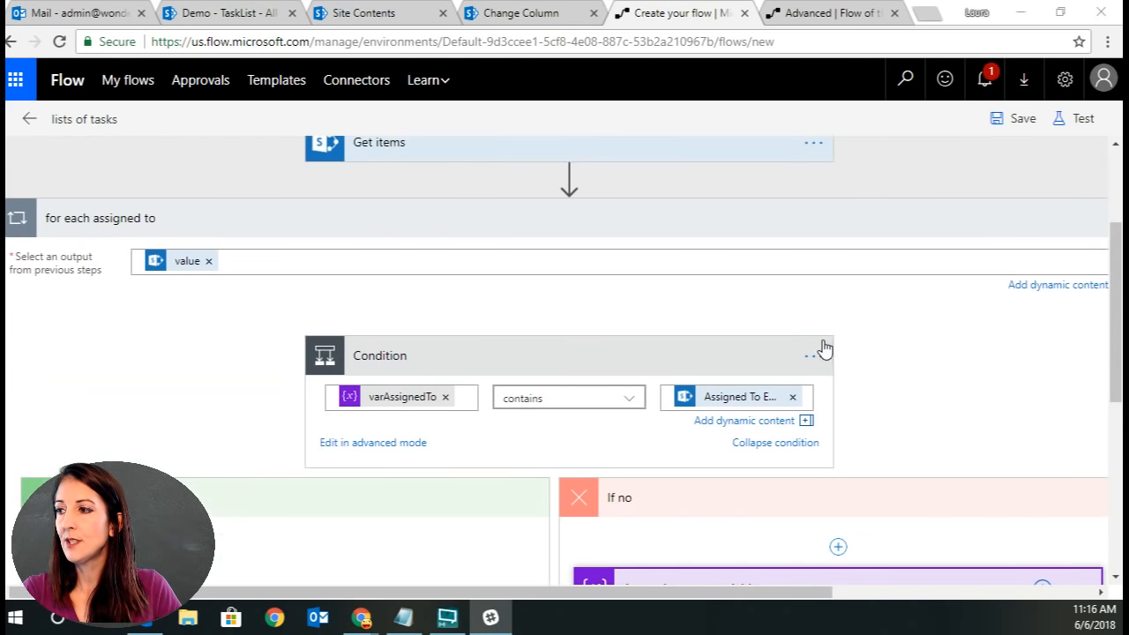
{"action": "left_click", "coordinate": [812, 356]}
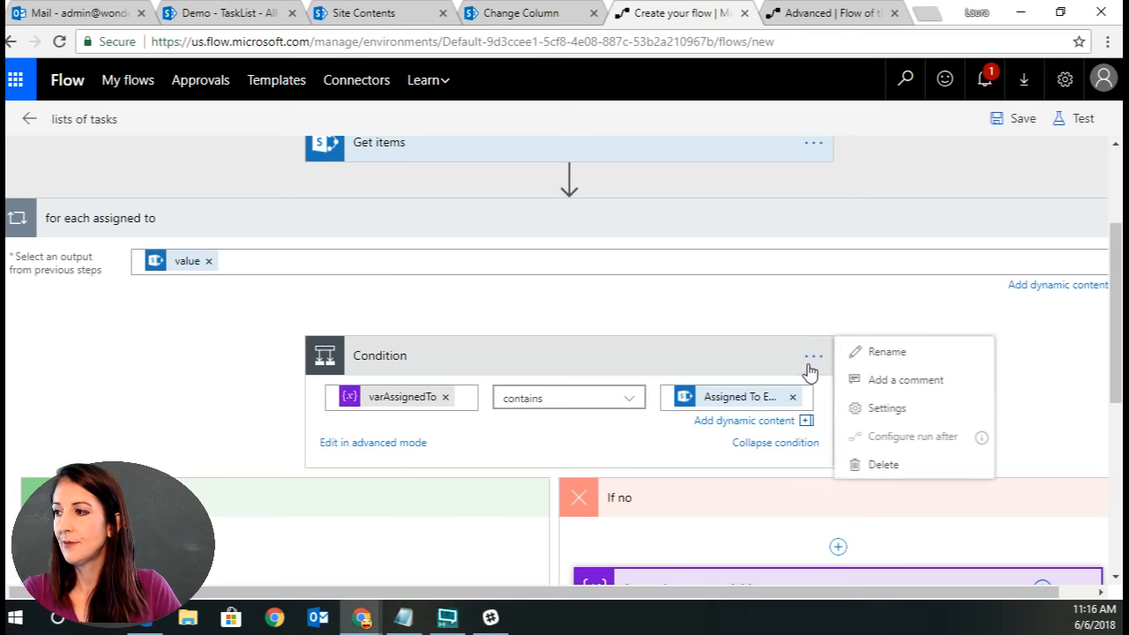
{"action": "left_click", "coordinate": [923, 354]}
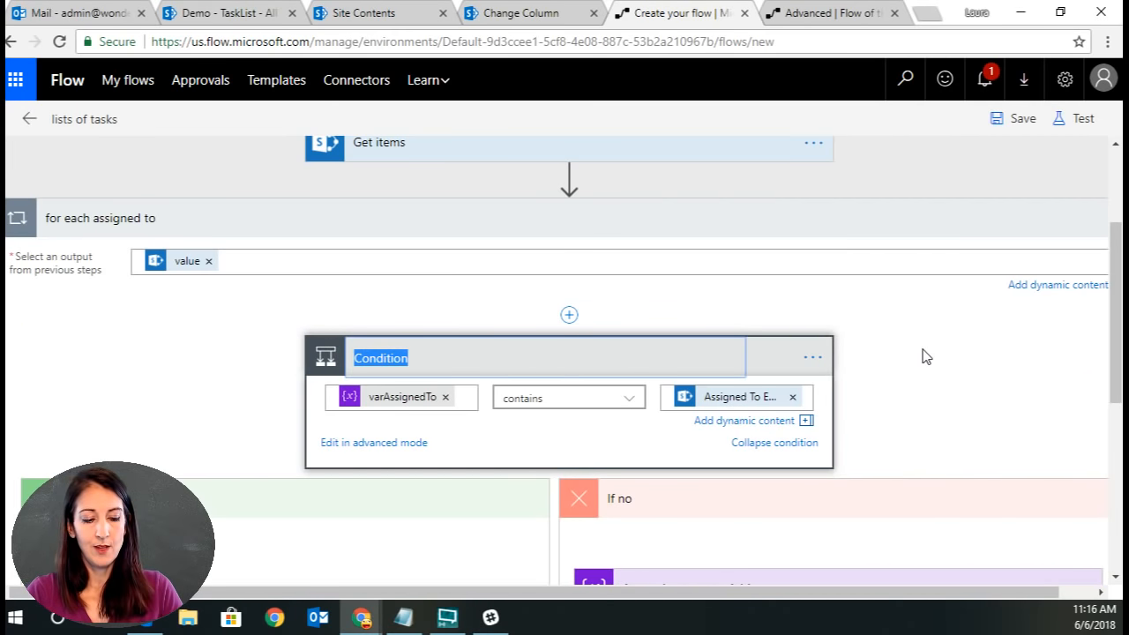
{"action": "type", "text": "is asse"}
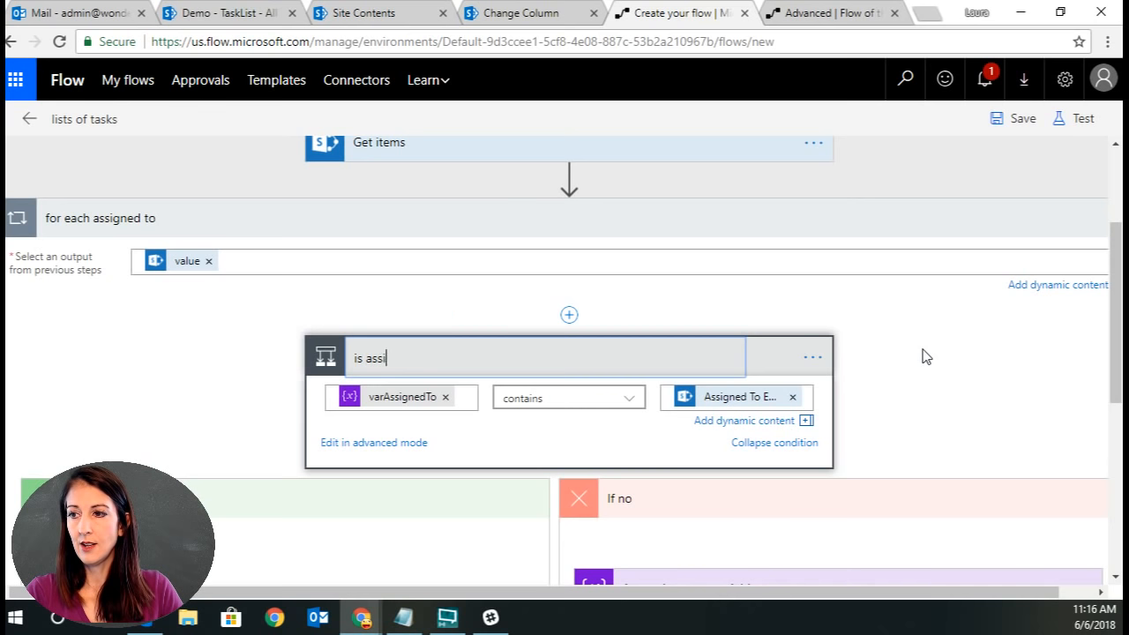
{"action": "key", "text": "BackSpace"}
{"action": "type", "text": "i"}
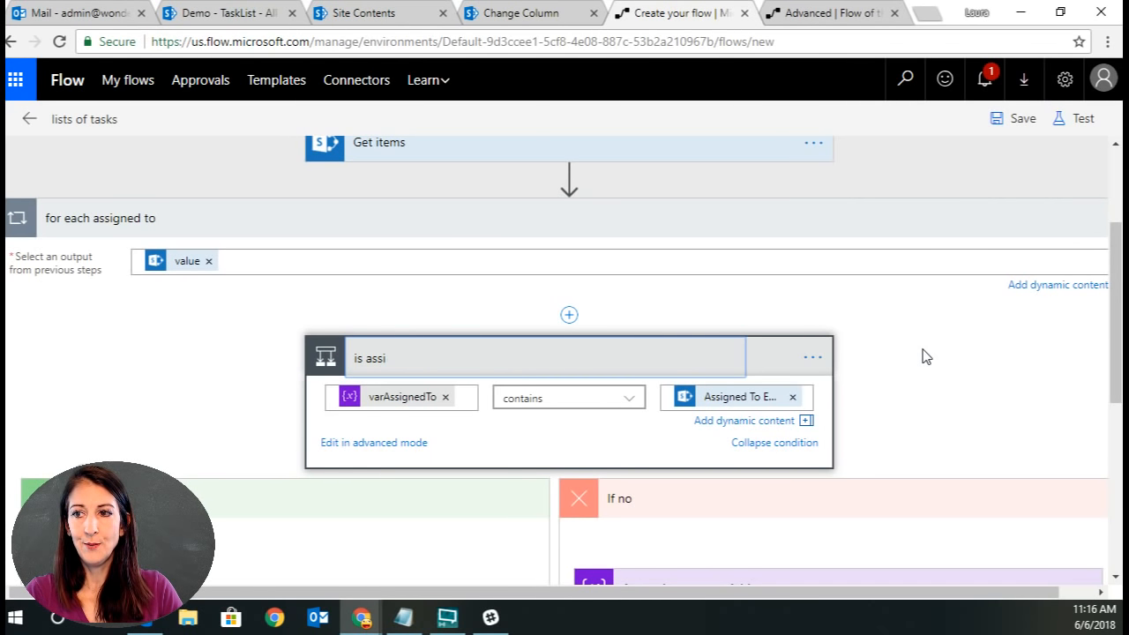
{"action": "type", "text": "gned "}
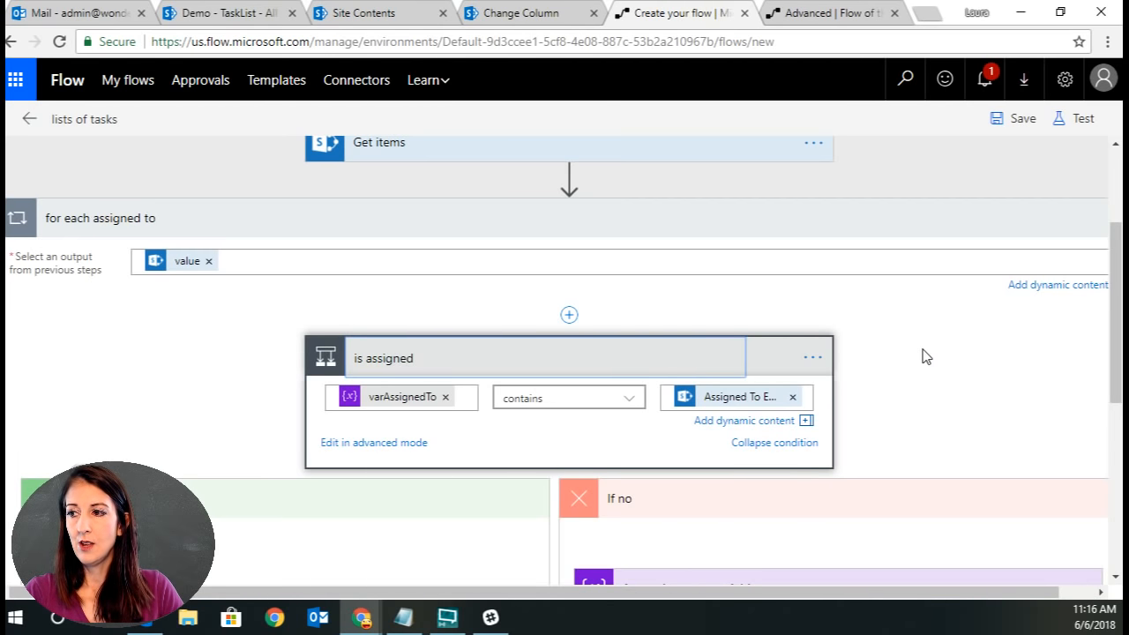
{"action": "type", "text": "in a"}
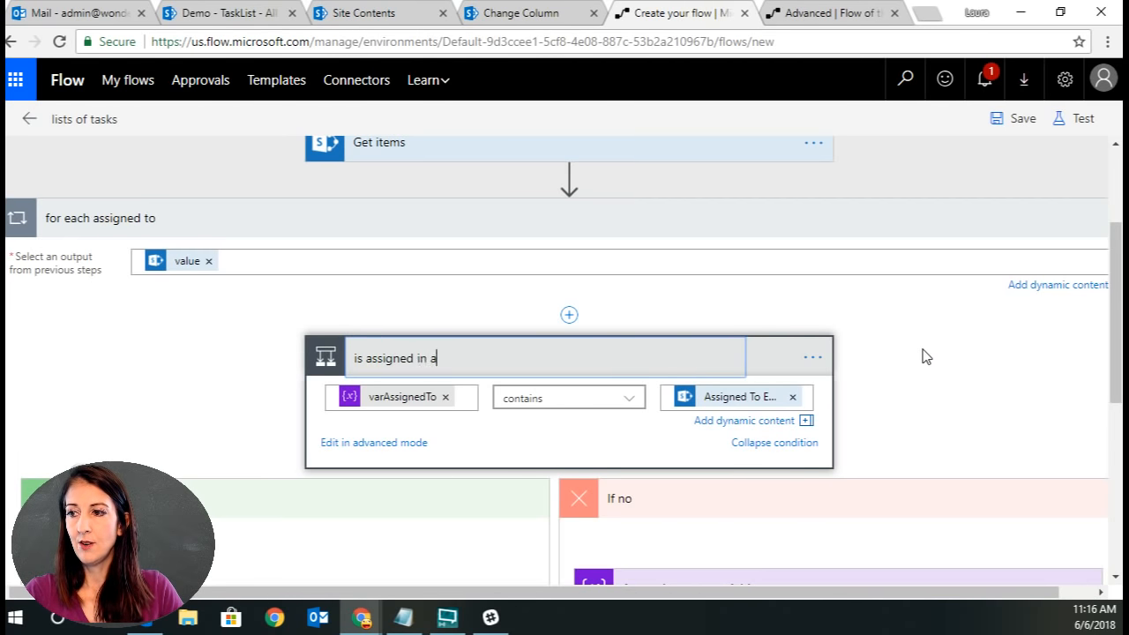
{"action": "type", "text": "rray yet"}
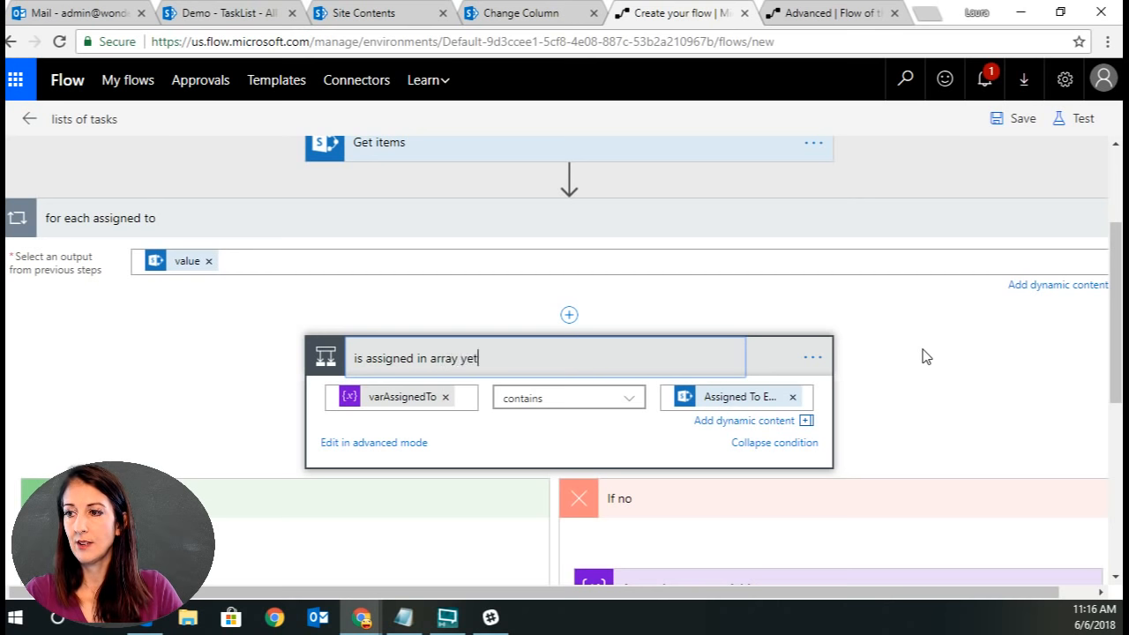
{"action": "key", "text": "Return"}
Collapse the renamed condition and the for each assigned to loop.
{"action": "scroll", "coordinate": [944, 408], "scroll_direction": "down", "scroll_amount": 2}
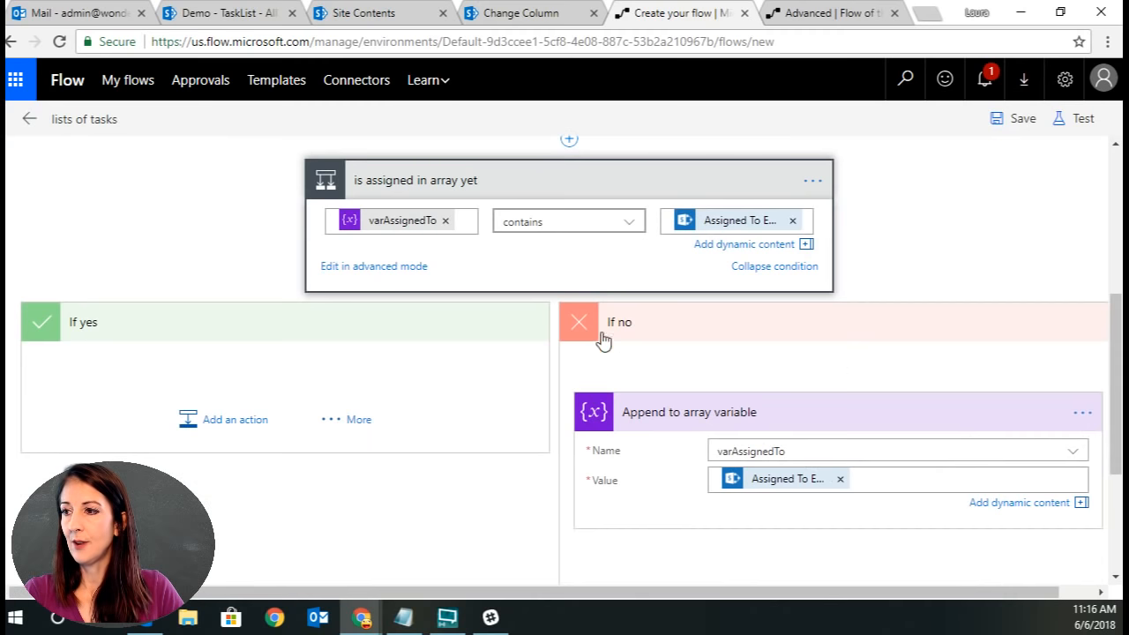
{"action": "left_click", "coordinate": [549, 180]}
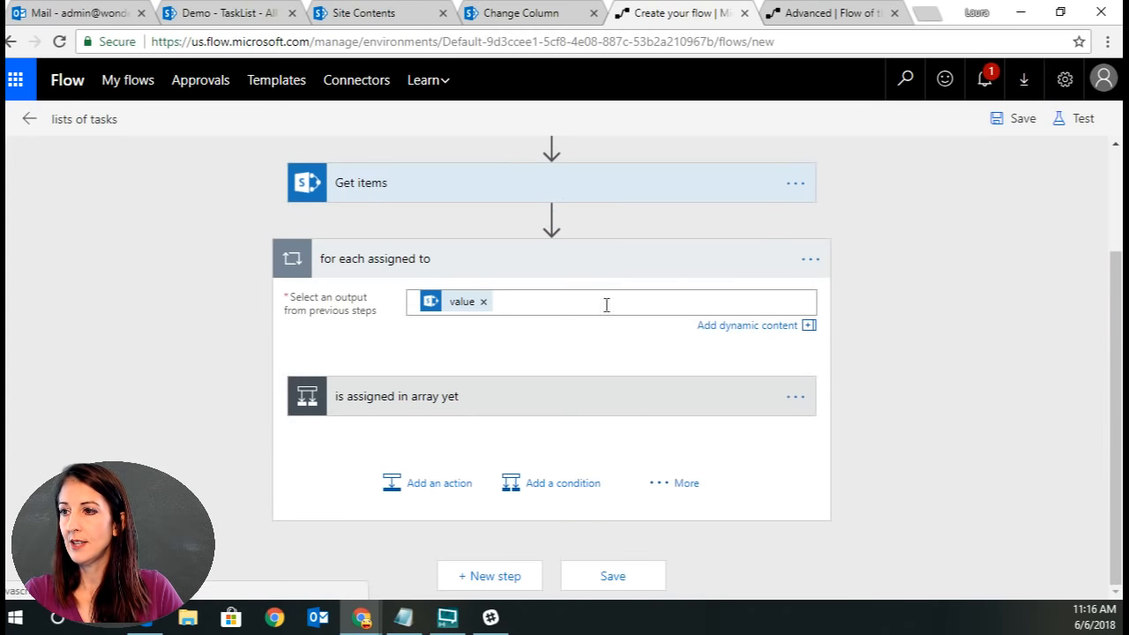
{"action": "left_click", "coordinate": [446, 258]}
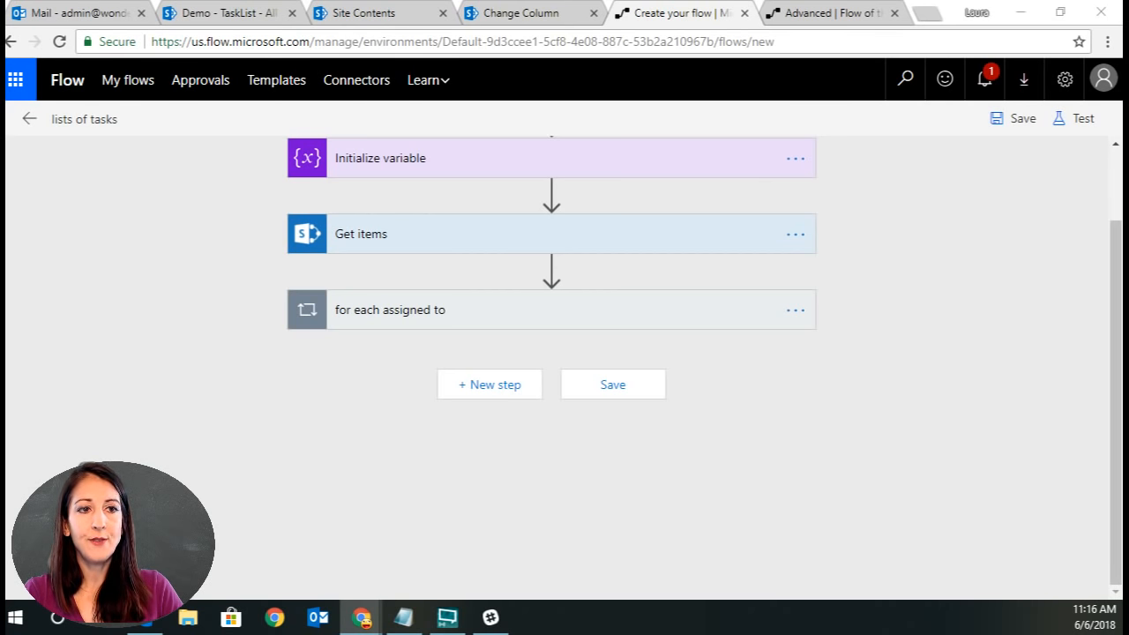
Add a new Apply to each loop after the first loop and rename it for each assigned person.
{"action": "left_click", "coordinate": [501, 393]}
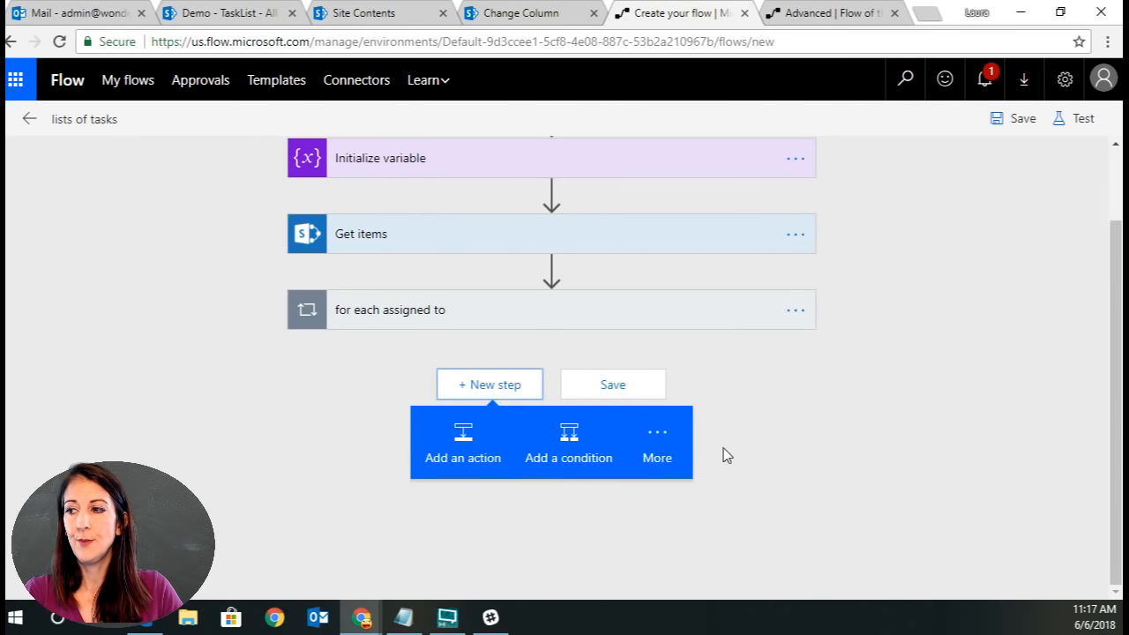
{"action": "left_click", "coordinate": [657, 445]}
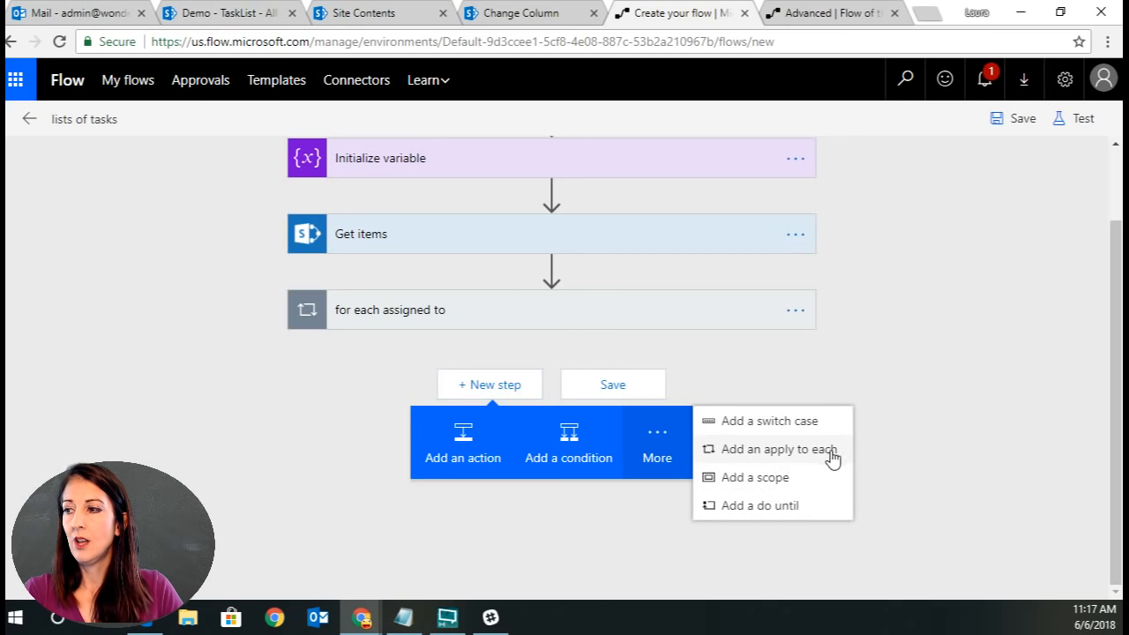
{"action": "left_click", "coordinate": [770, 450]}
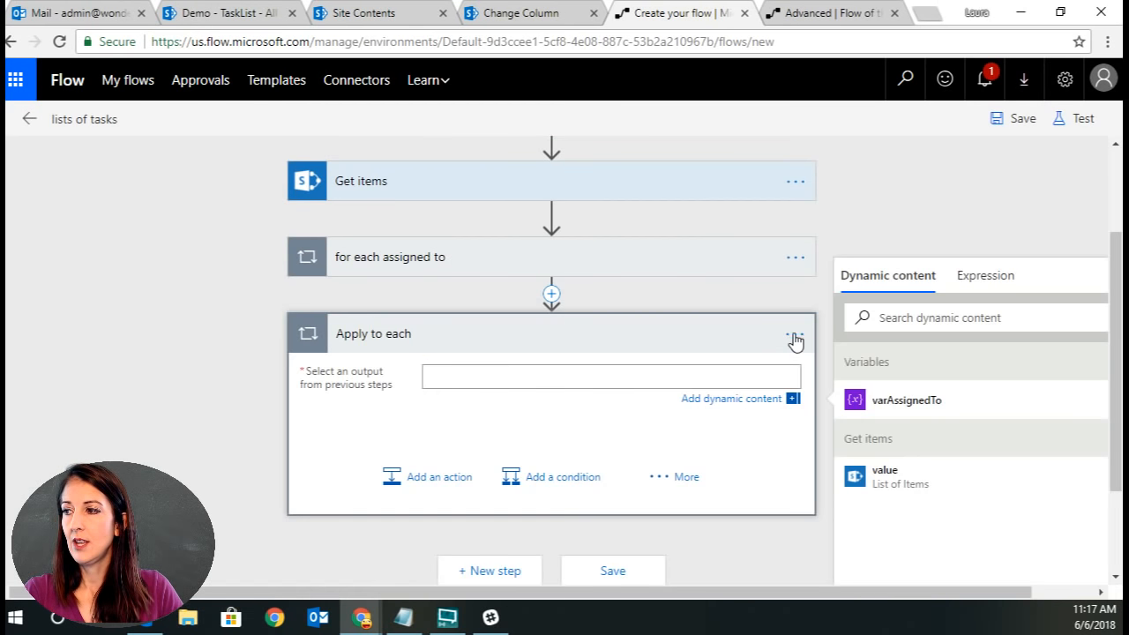
{"action": "left_click", "coordinate": [796, 338]}
{"action": "left_click", "coordinate": [882, 333]}
{"action": "type", "text": "f"}
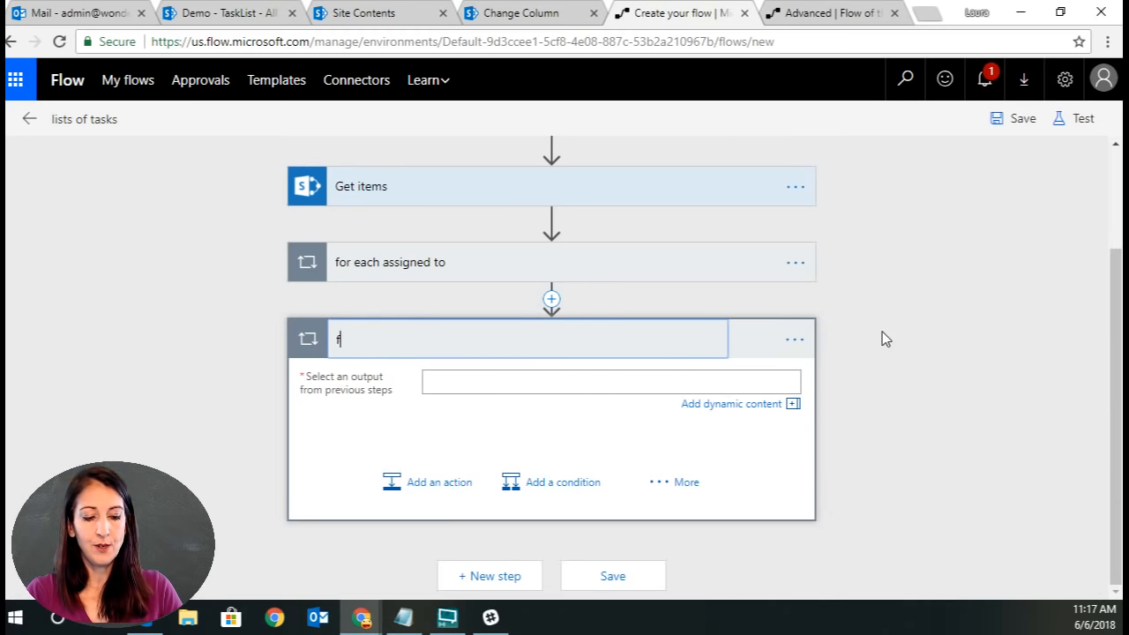
{"action": "type", "text": "or each assigned"}
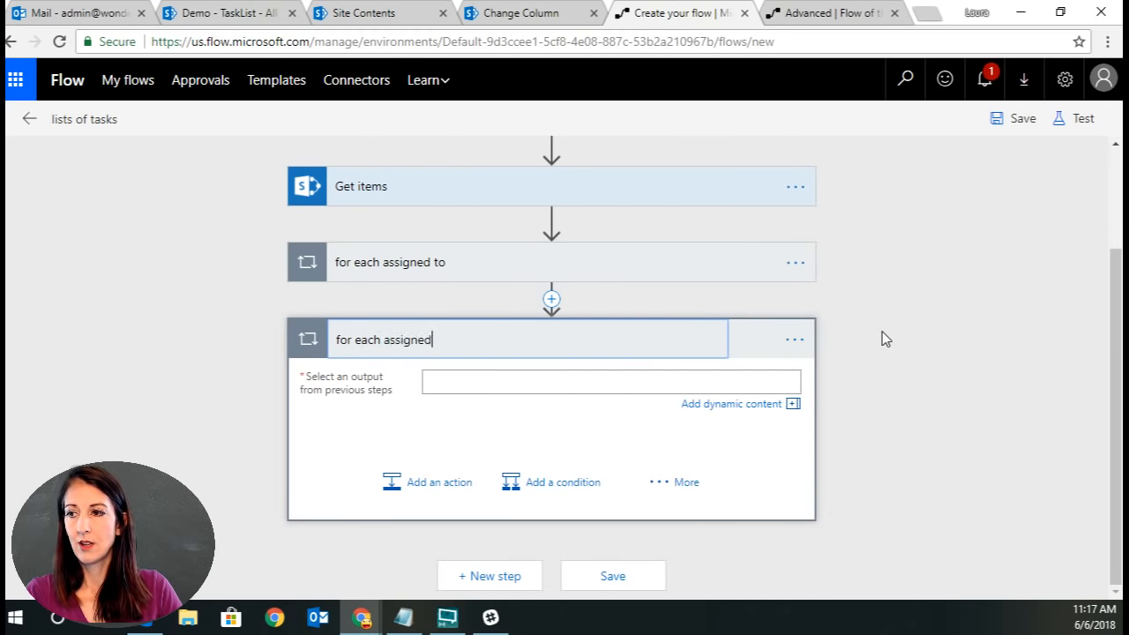
{"action": "type", "text": " person"}
{"action": "key", "text": "Return"}
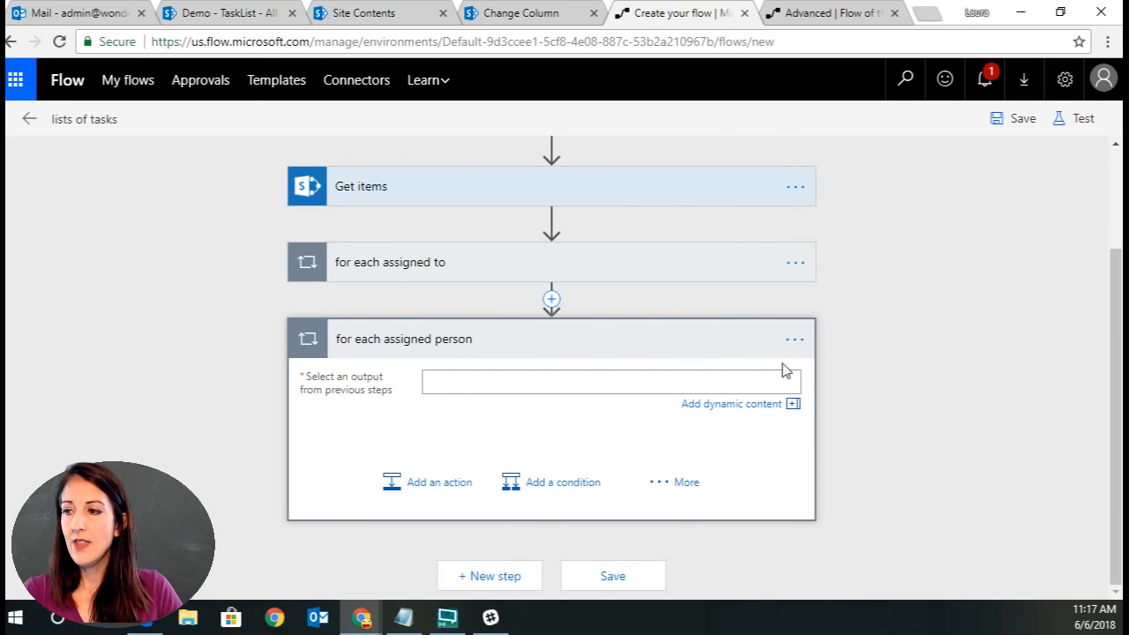
Set the for each assigned person loop's output to the varAssignedTo variable.
{"action": "left_click", "coordinate": [458, 381]}
{"action": "left_click", "coordinate": [934, 409]}
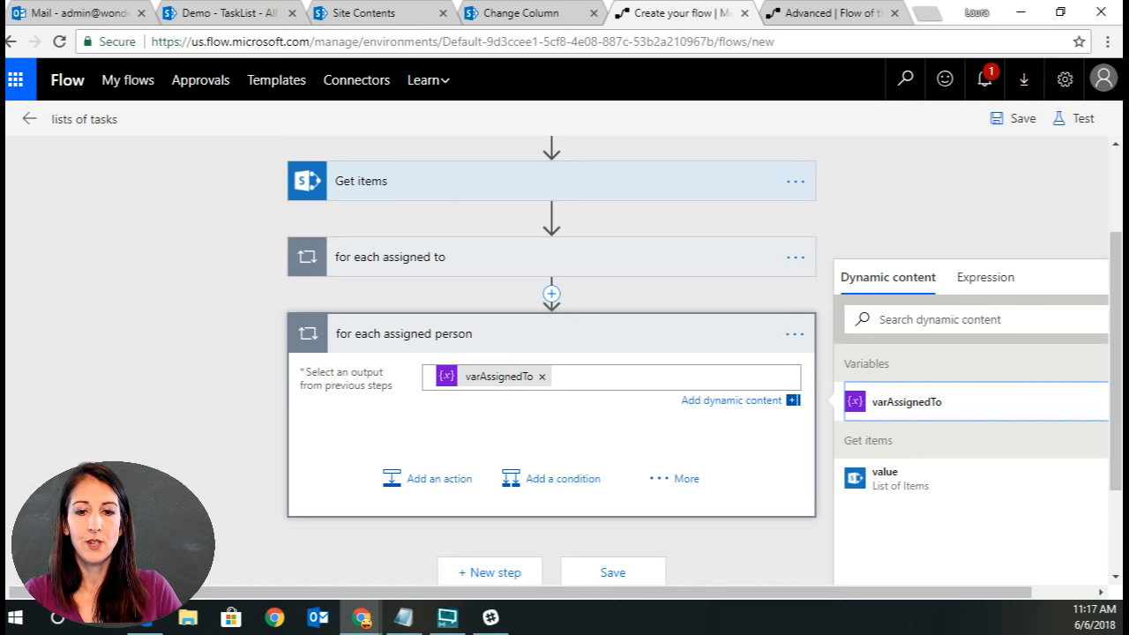
{"action": "key", "text": "alt+Tab"}
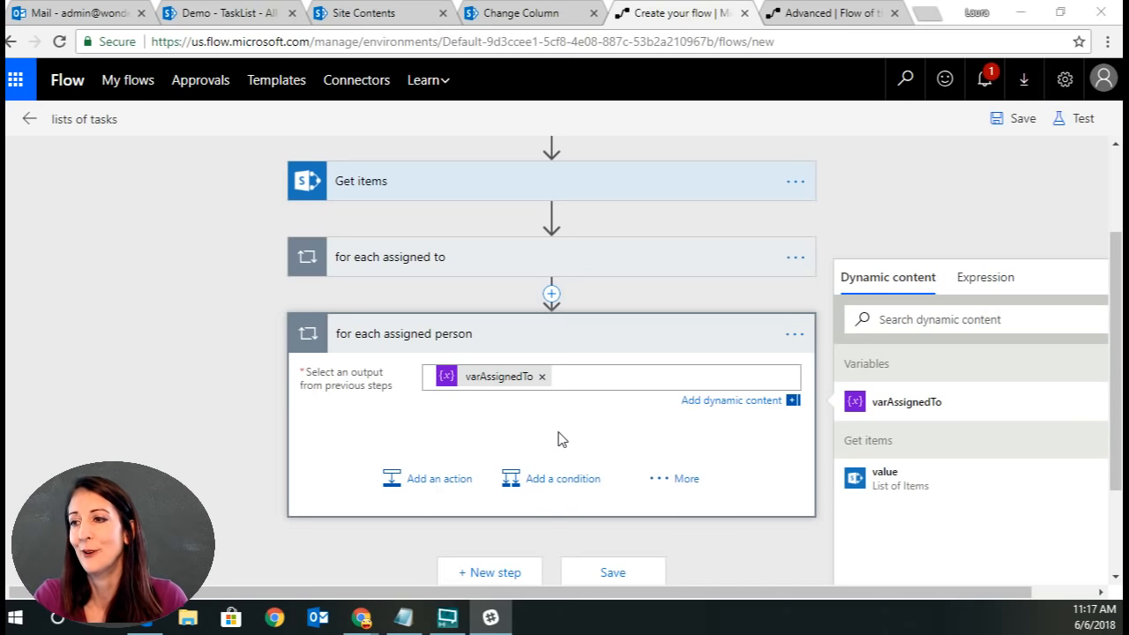
Insert a Create HTML table action between Get items and the for each assigned to loop.
{"action": "scroll", "coordinate": [876, 209], "scroll_direction": "up", "scroll_amount": 3}
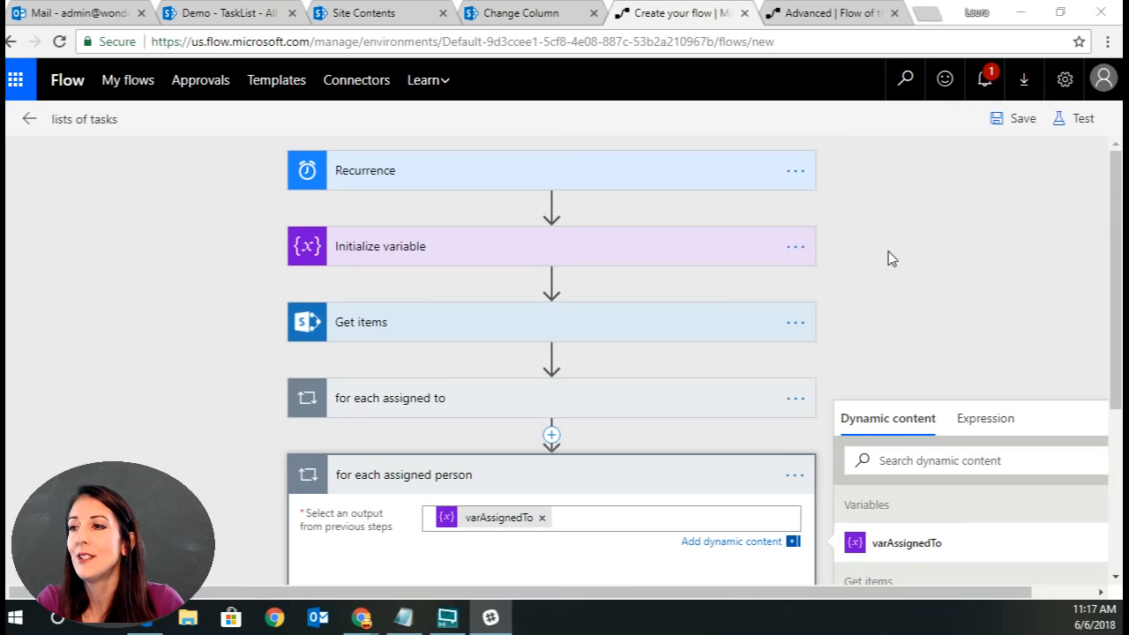
{"action": "scroll", "coordinate": [887, 251], "scroll_direction": "down", "scroll_amount": 1}
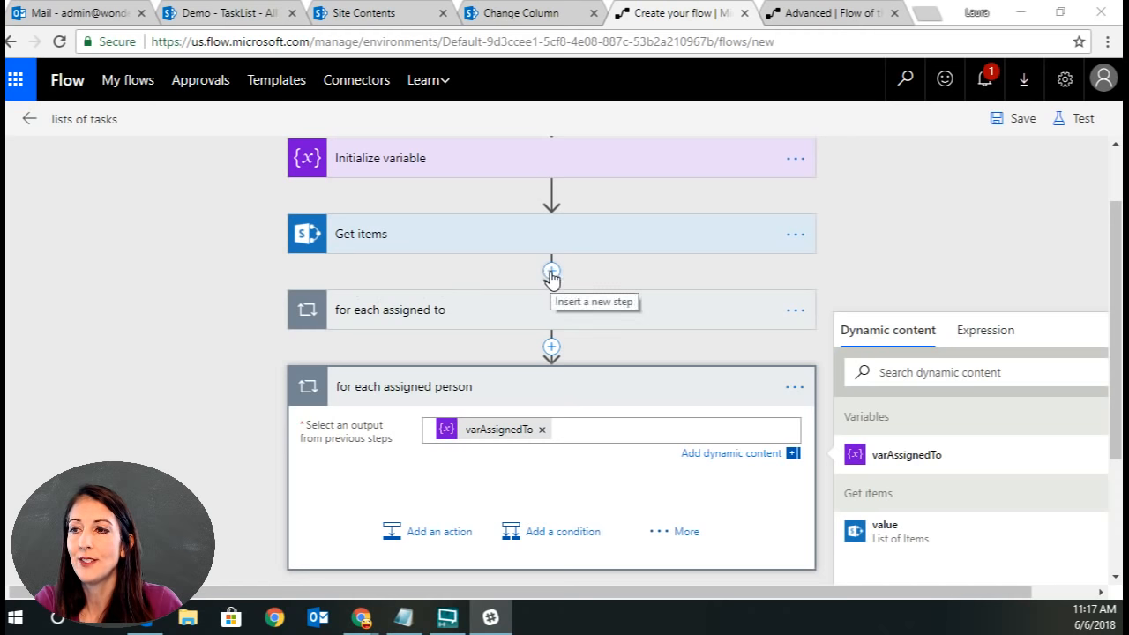
{"action": "left_click", "coordinate": [550, 272]}
{"action": "left_click", "coordinate": [549, 295]}
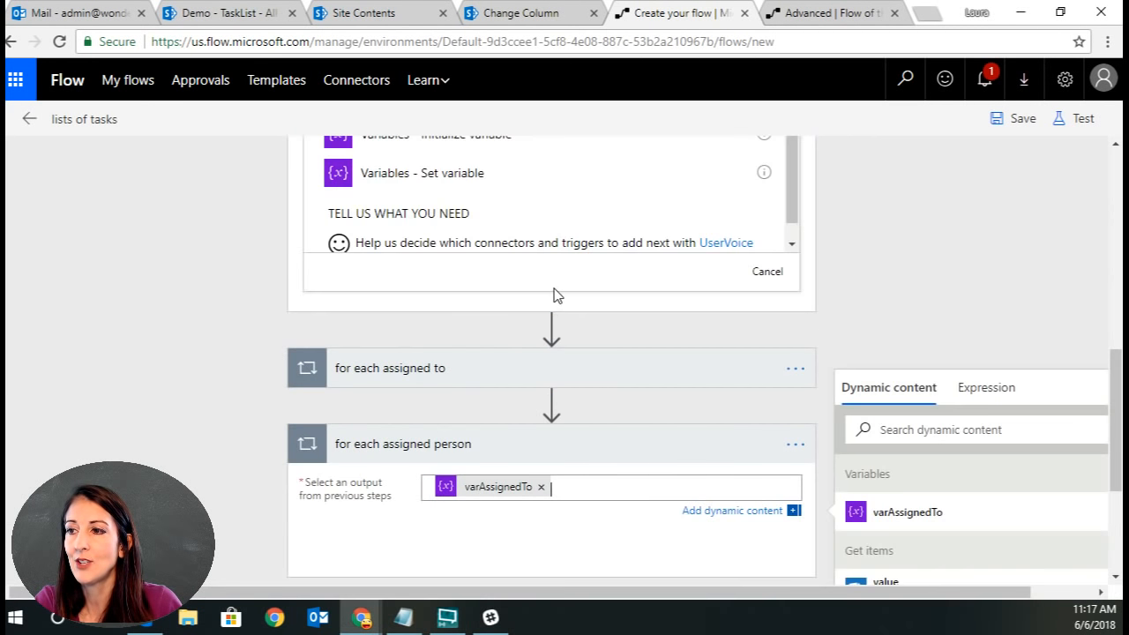
{"action": "scroll", "coordinate": [555, 295], "scroll_direction": "down", "scroll_amount": 3}
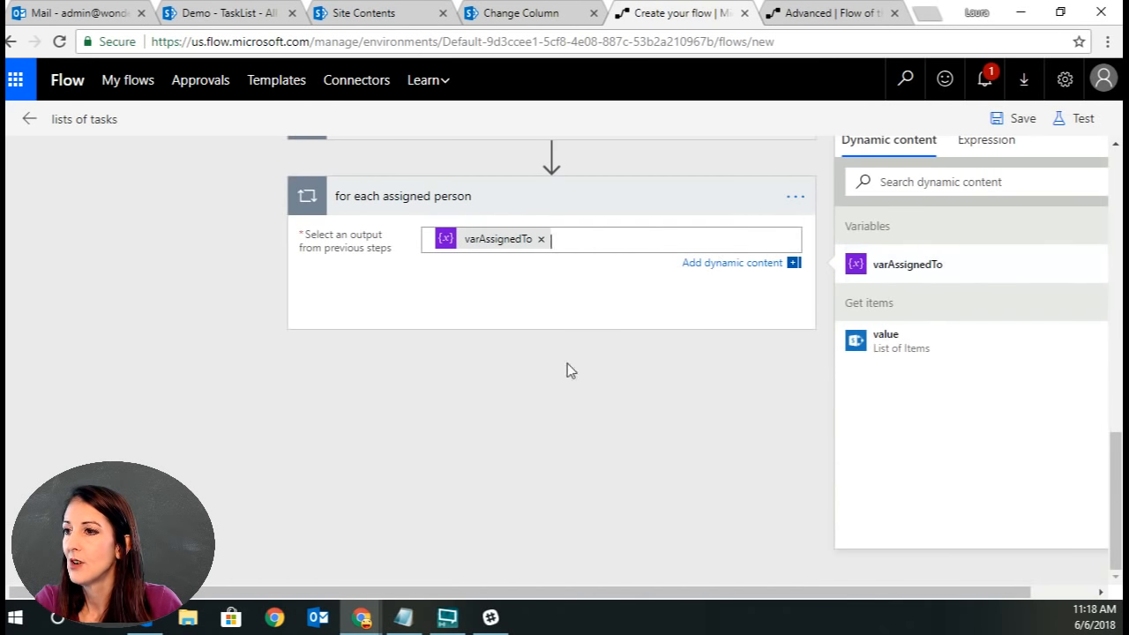
{"action": "scroll", "coordinate": [567, 370], "scroll_direction": "up", "scroll_amount": 7}
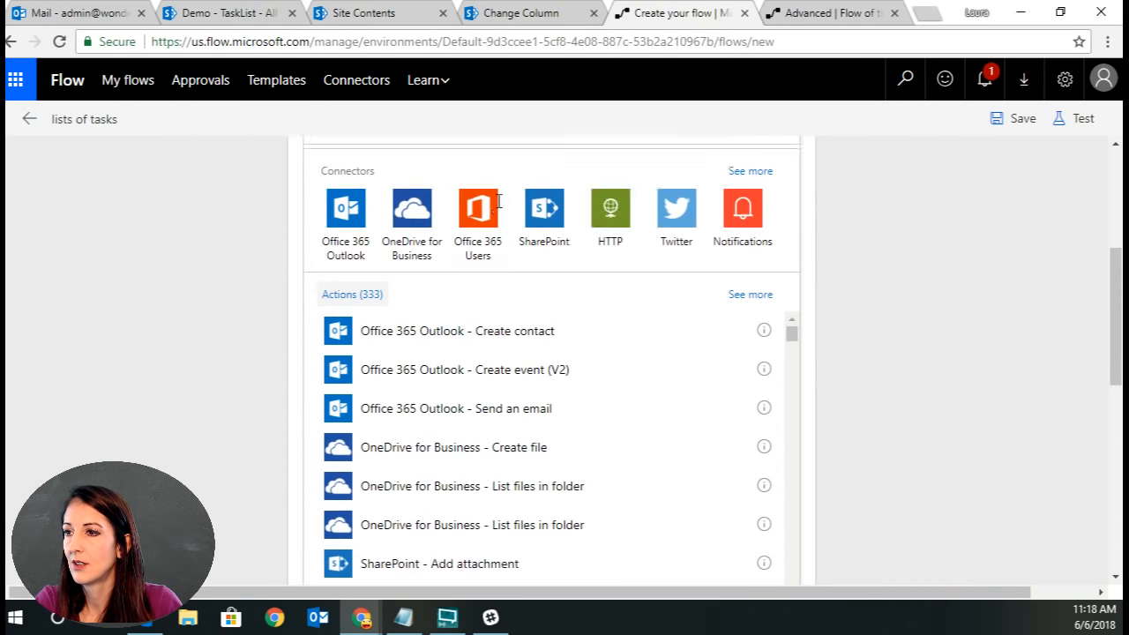
{"action": "scroll", "coordinate": [498, 201], "scroll_direction": "up", "scroll_amount": 2}
{"action": "left_click", "coordinate": [480, 233]}
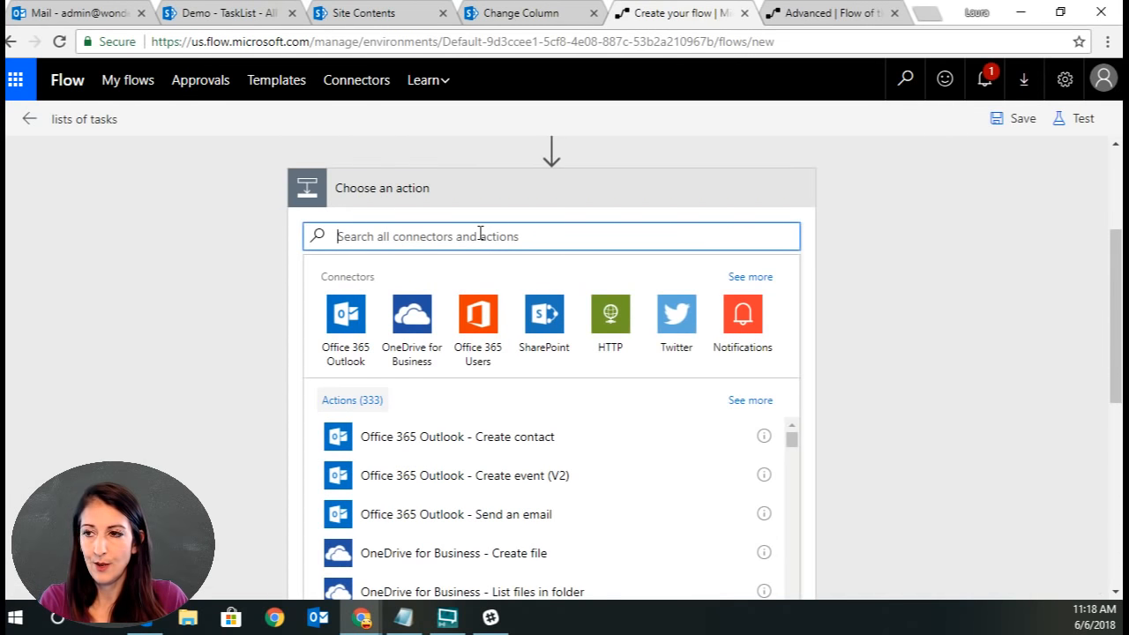
{"action": "type", "text": "html"}
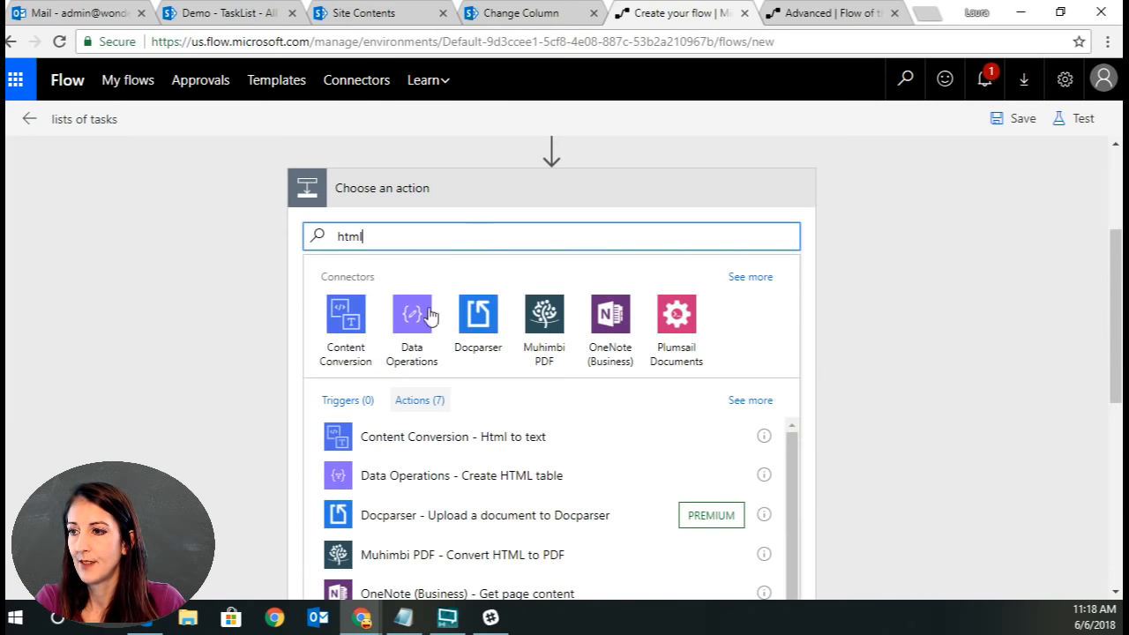
{"action": "left_click", "coordinate": [454, 475]}
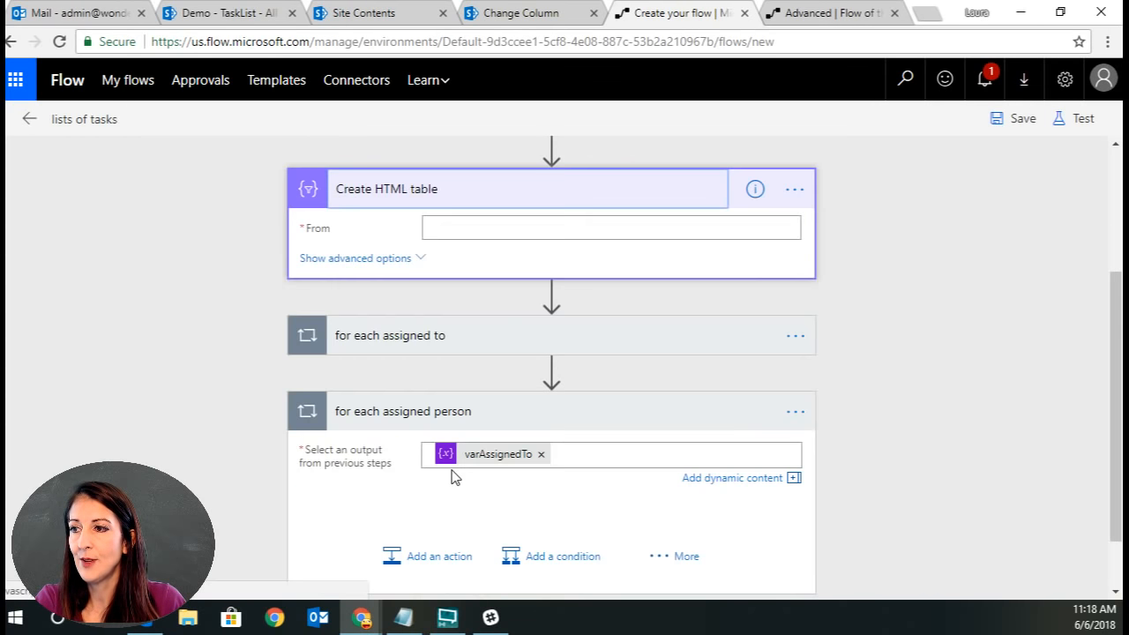
Configure the HTML table from the Get items value, with headers included and Columns set to Custom.
{"action": "left_click", "coordinate": [523, 225]}
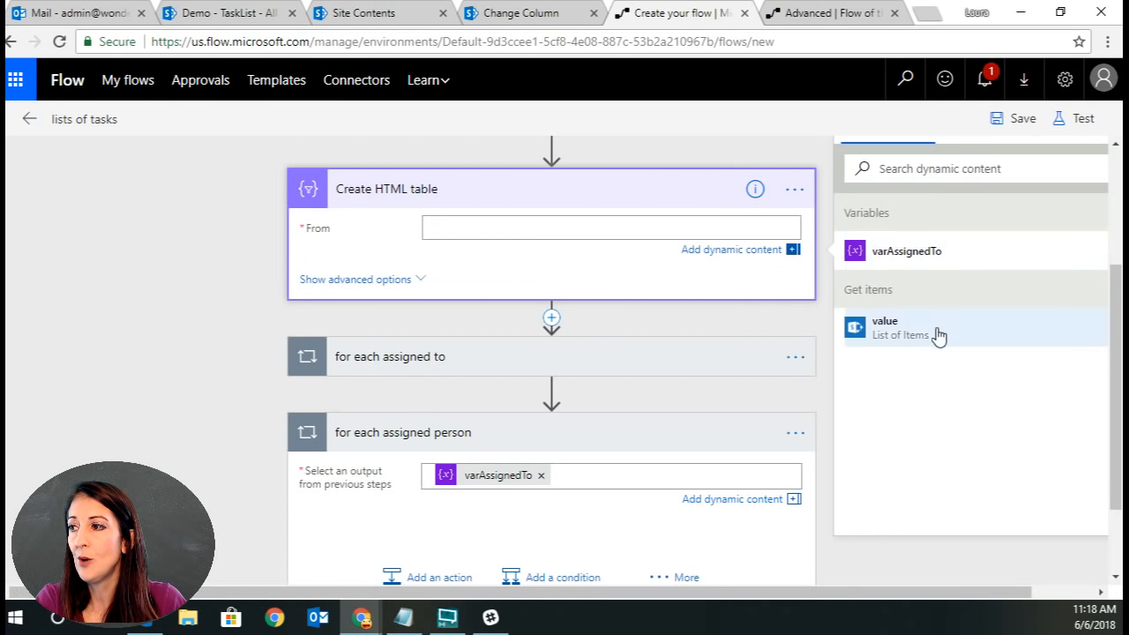
{"action": "left_click", "coordinate": [938, 336]}
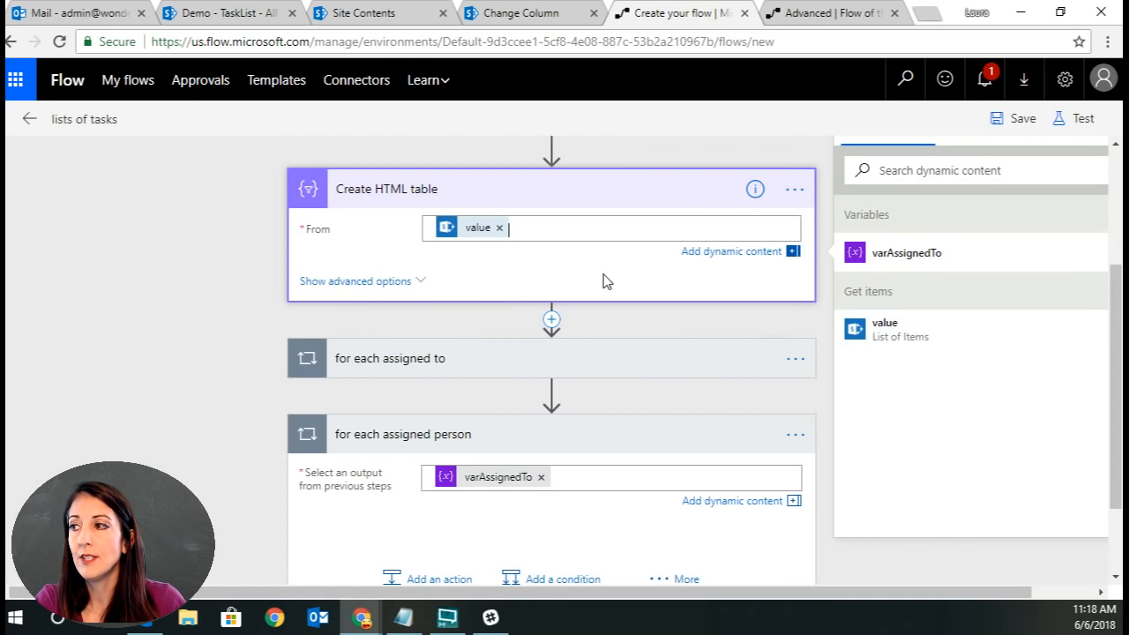
{"action": "left_click", "coordinate": [371, 280]}
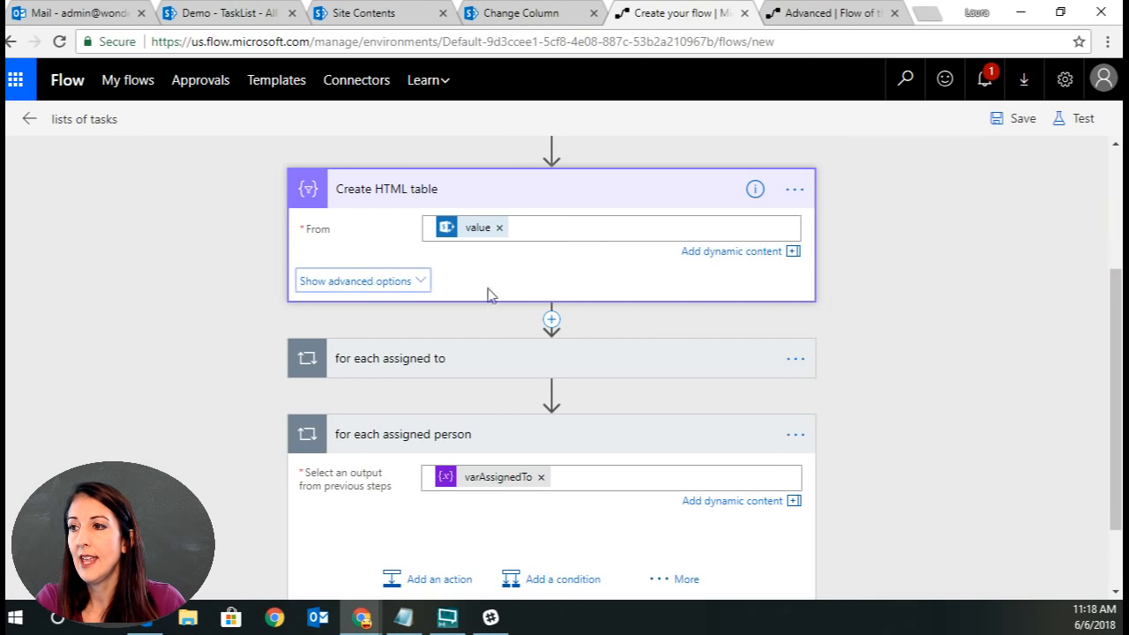
{"action": "left_click", "coordinate": [632, 264]}
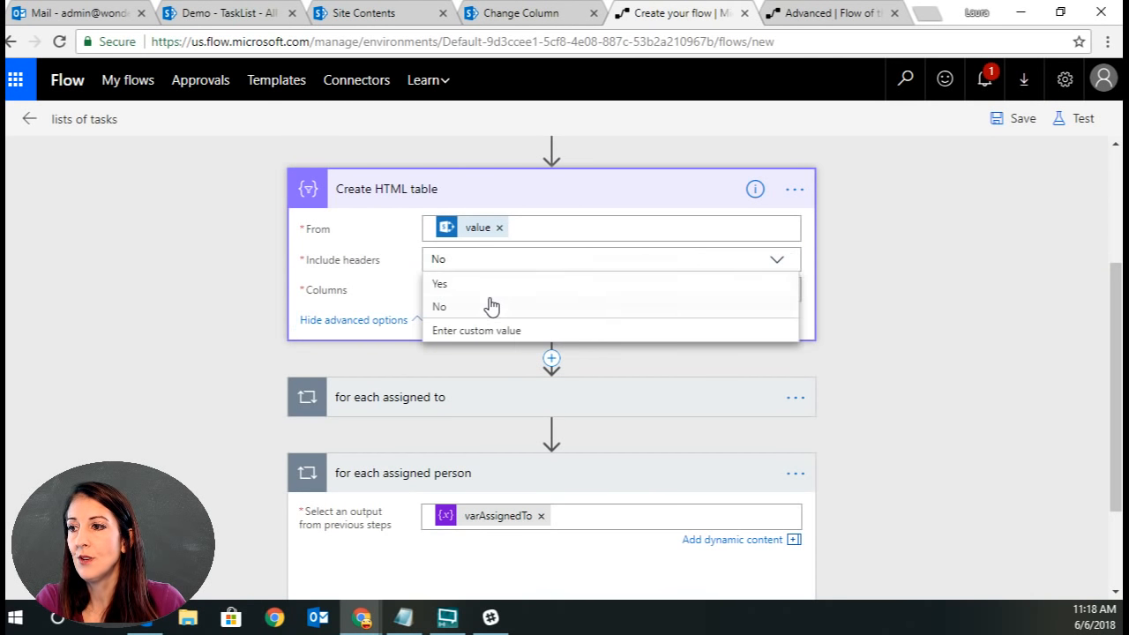
{"action": "left_click", "coordinate": [441, 283]}
{"action": "left_click", "coordinate": [776, 293]}
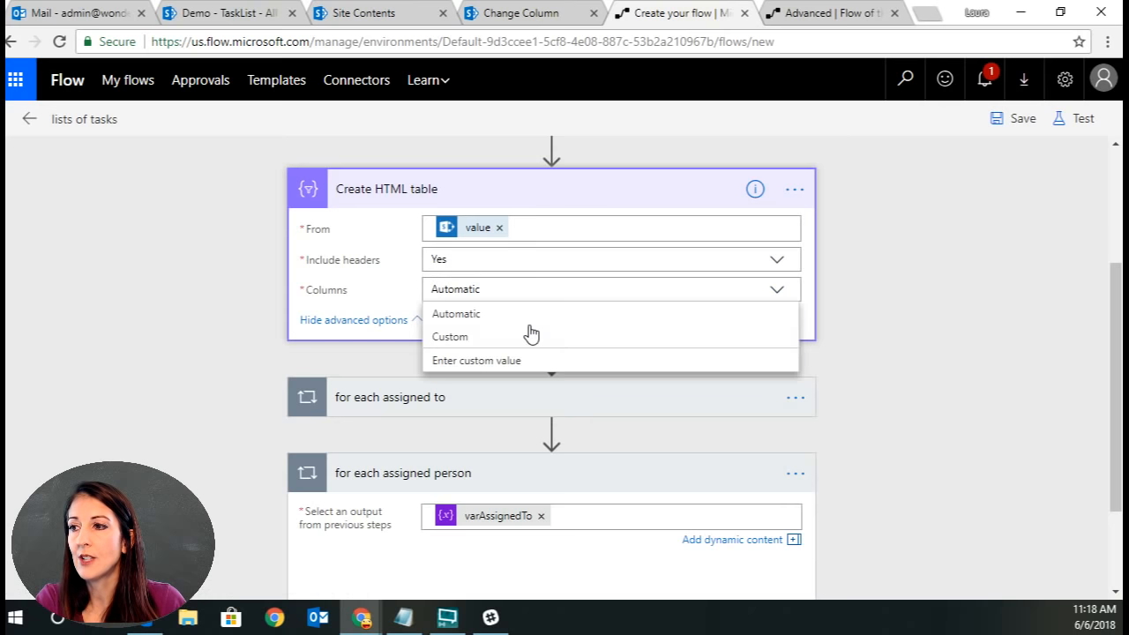
{"action": "left_click", "coordinate": [476, 336]}
Switch the HTML table to custom columns and add a Title column mapped to the Title field.
{"action": "left_click", "coordinate": [418, 328]}
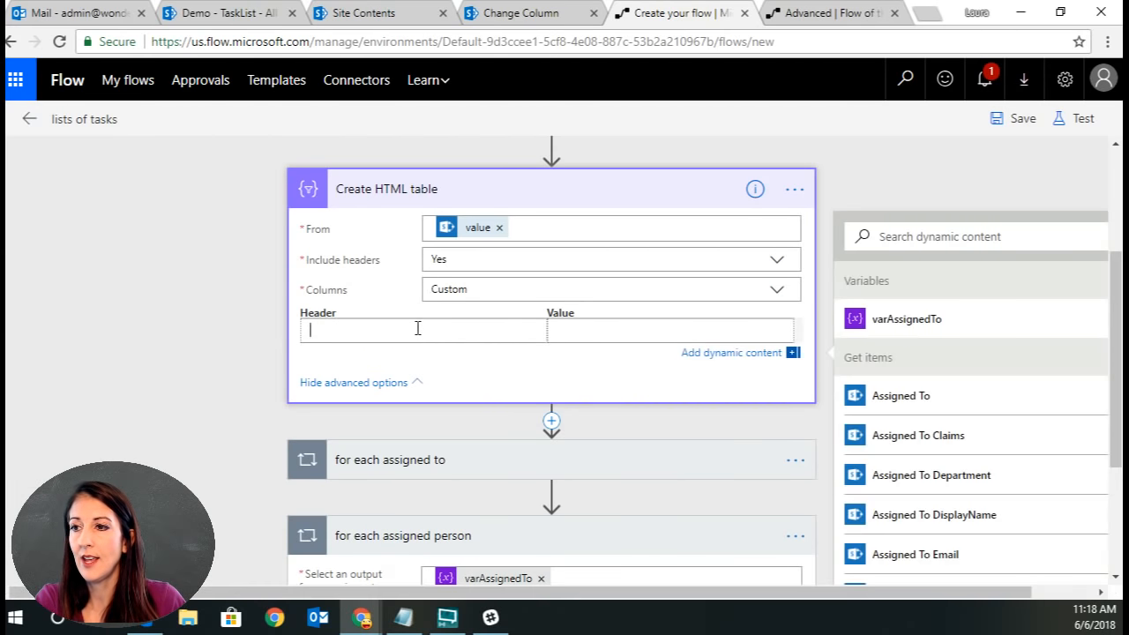
{"action": "left_click", "coordinate": [676, 332]}
{"action": "scroll", "coordinate": [1116, 432], "scroll_direction": "down", "scroll_amount": 1}
{"action": "scroll", "coordinate": [1118, 438], "scroll_direction": "down", "scroll_amount": 3}
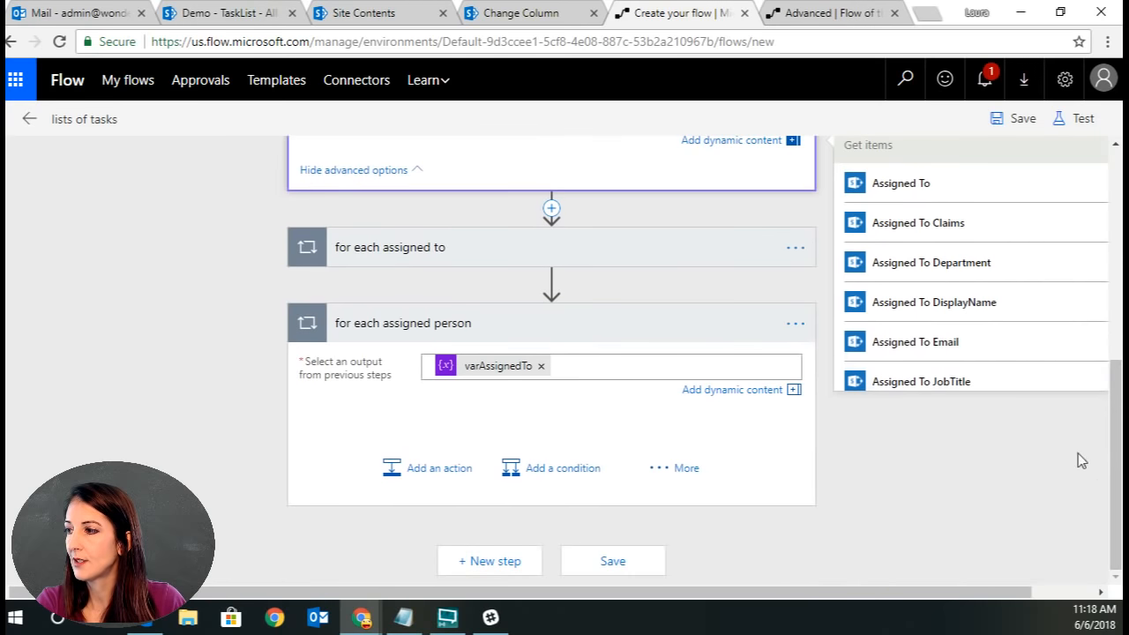
{"action": "scroll", "coordinate": [1076, 461], "scroll_direction": "down", "scroll_amount": 8}
{"action": "scroll", "coordinate": [1024, 328], "scroll_direction": "down", "scroll_amount": 4}
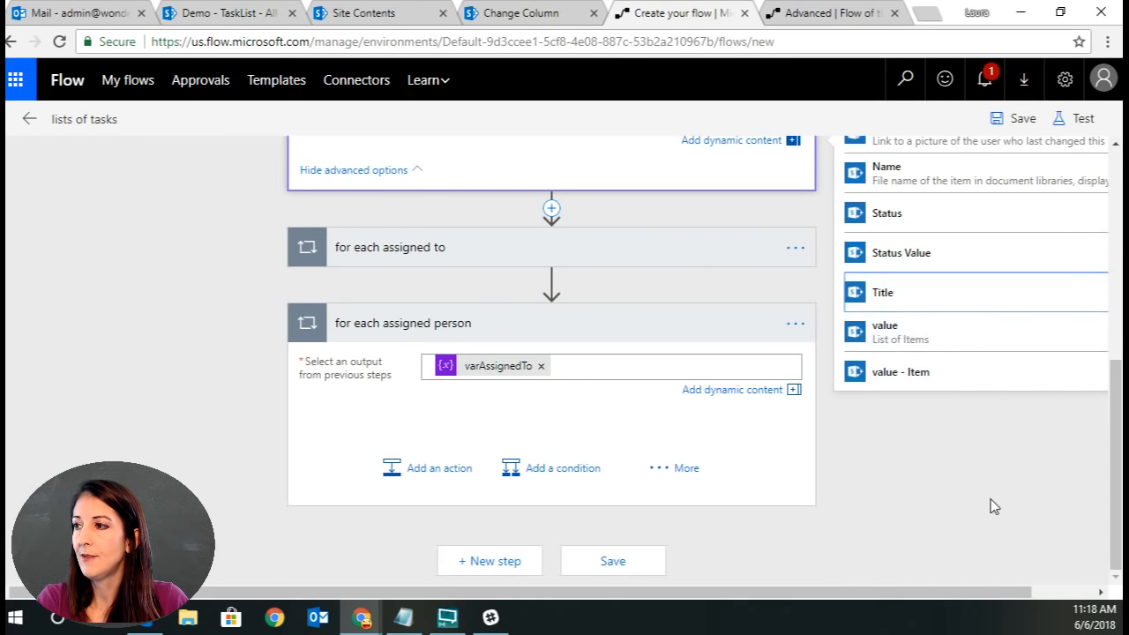
{"action": "scroll", "coordinate": [990, 499], "scroll_direction": "up", "scroll_amount": 5}
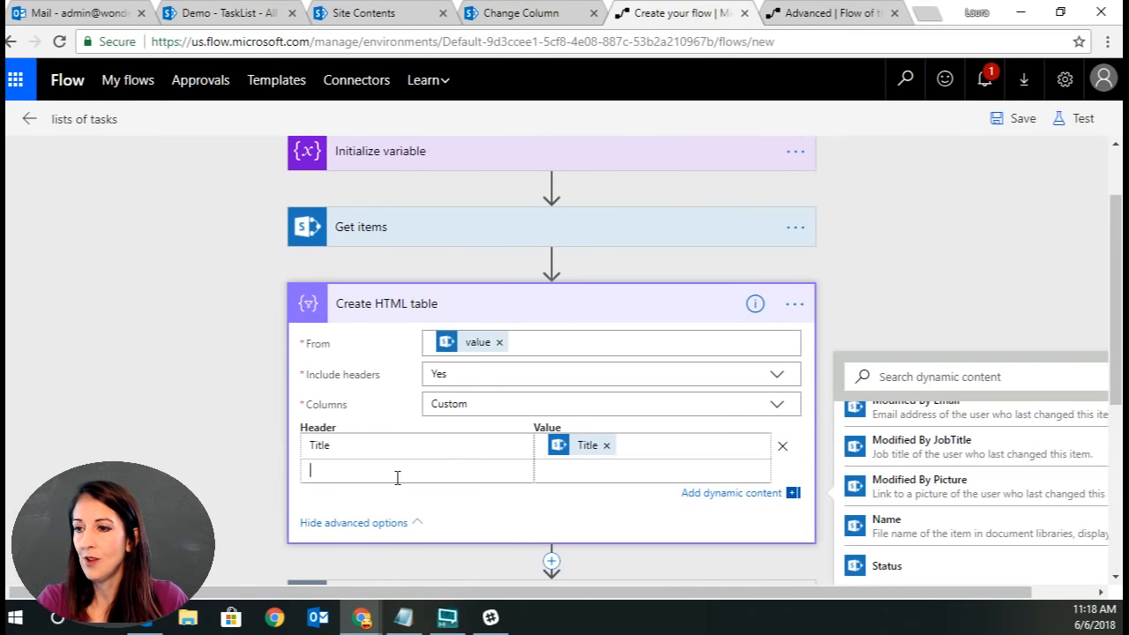
Add a Due column to the HTML table mapped to the DueDate field.
{"action": "left_click", "coordinate": [601, 471]}
{"action": "scroll", "coordinate": [1055, 506], "scroll_direction": "up", "scroll_amount": 3}
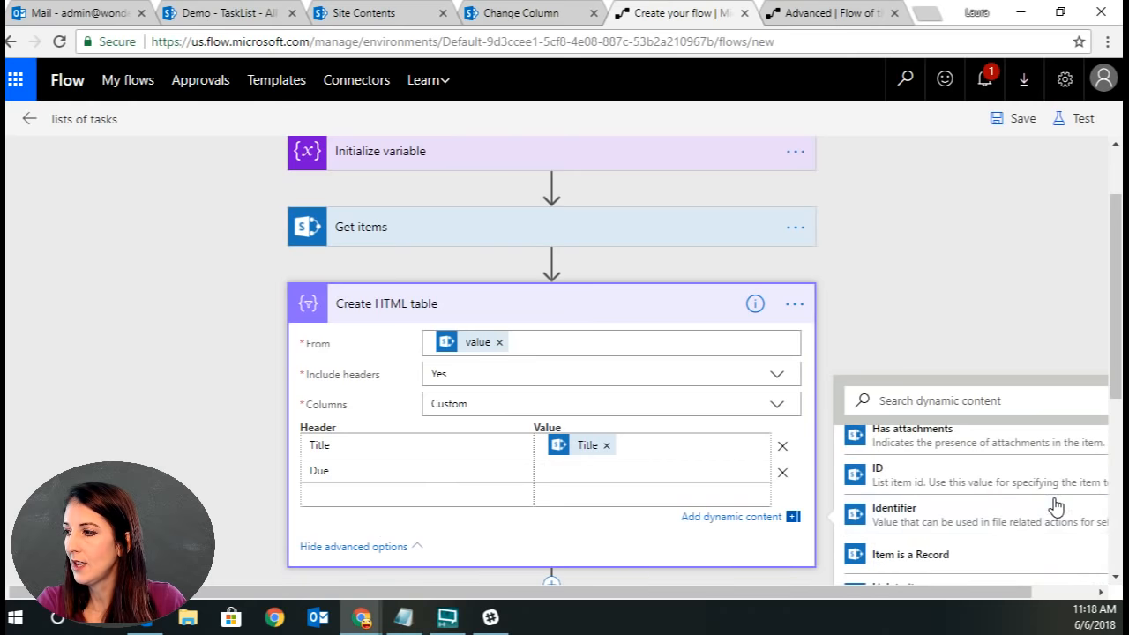
{"action": "scroll", "coordinate": [1055, 506], "scroll_direction": "up", "scroll_amount": 5}
{"action": "scroll", "coordinate": [1056, 506], "scroll_direction": "down", "scroll_amount": 3}
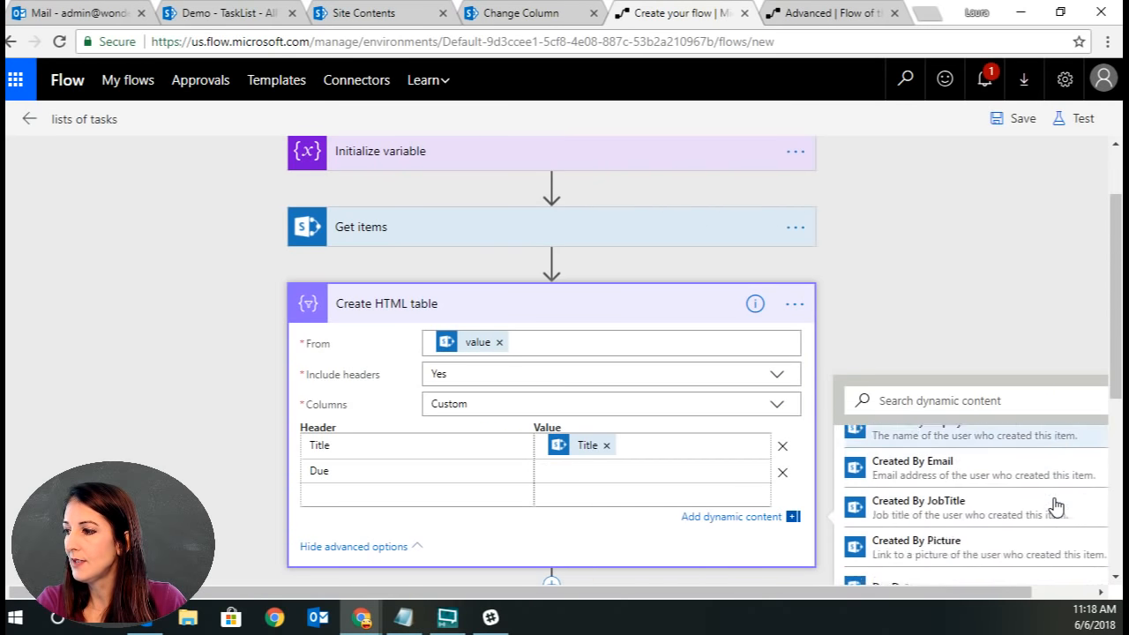
{"action": "scroll", "coordinate": [1056, 506], "scroll_direction": "down", "scroll_amount": 1}
{"action": "left_click", "coordinate": [988, 501]}
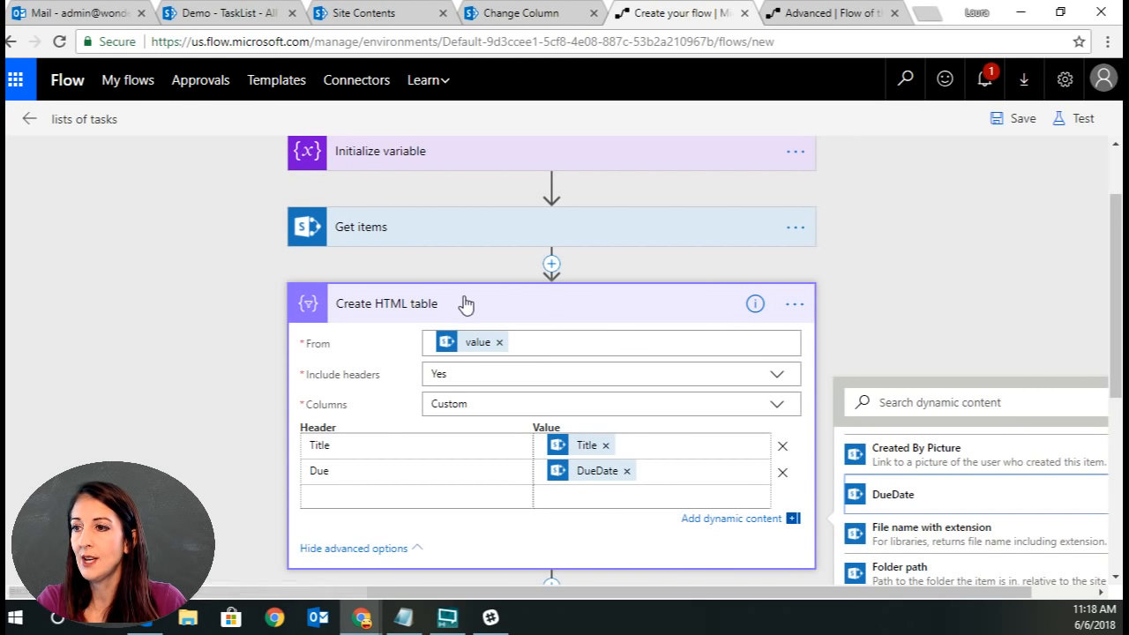
Insert a Create HTML table action between the for each assigned to and for each assigned person loops.
{"action": "scroll", "coordinate": [893, 298], "scroll_direction": "down", "scroll_amount": 2}
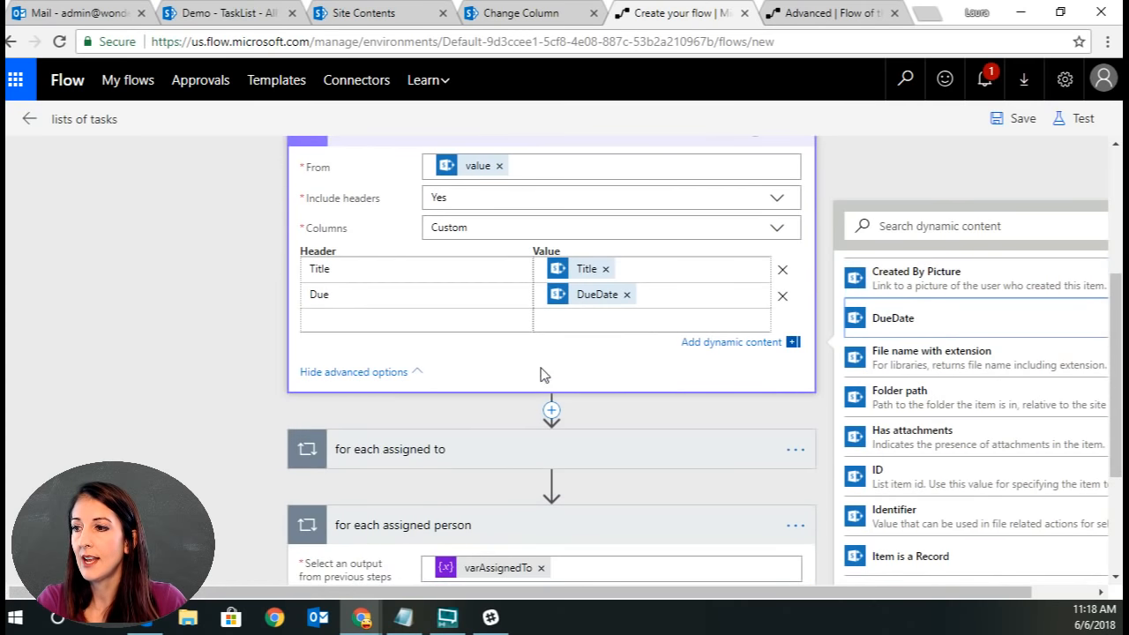
{"action": "scroll", "coordinate": [590, 500], "scroll_direction": "down", "scroll_amount": 3}
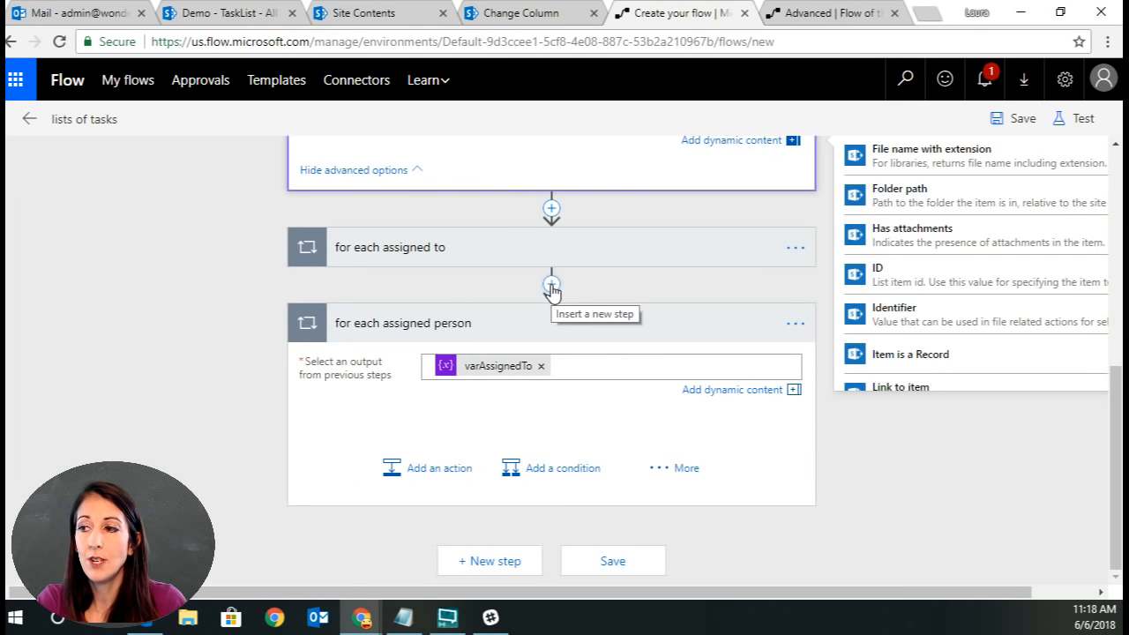
{"action": "left_click", "coordinate": [551, 286]}
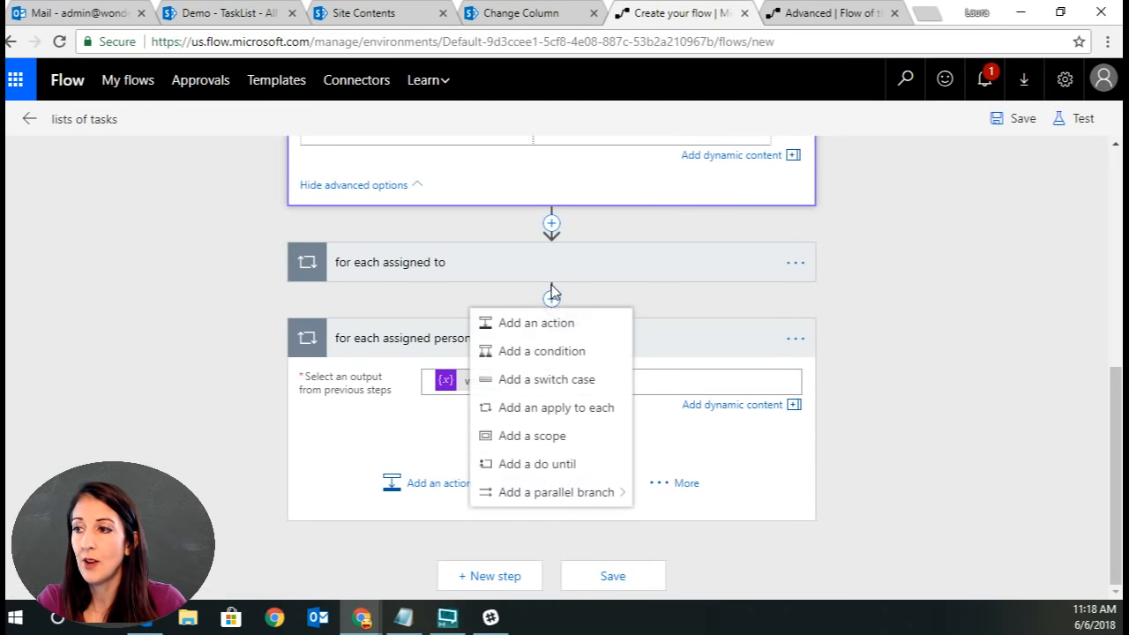
{"action": "left_click", "coordinate": [573, 326]}
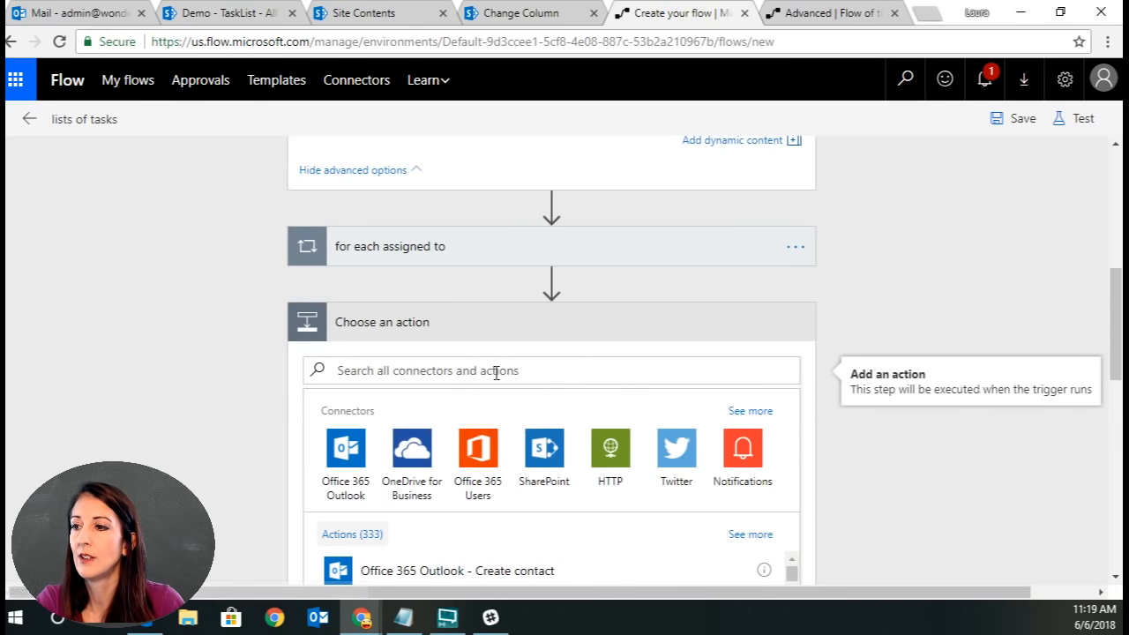
{"action": "type", "text": "html"}
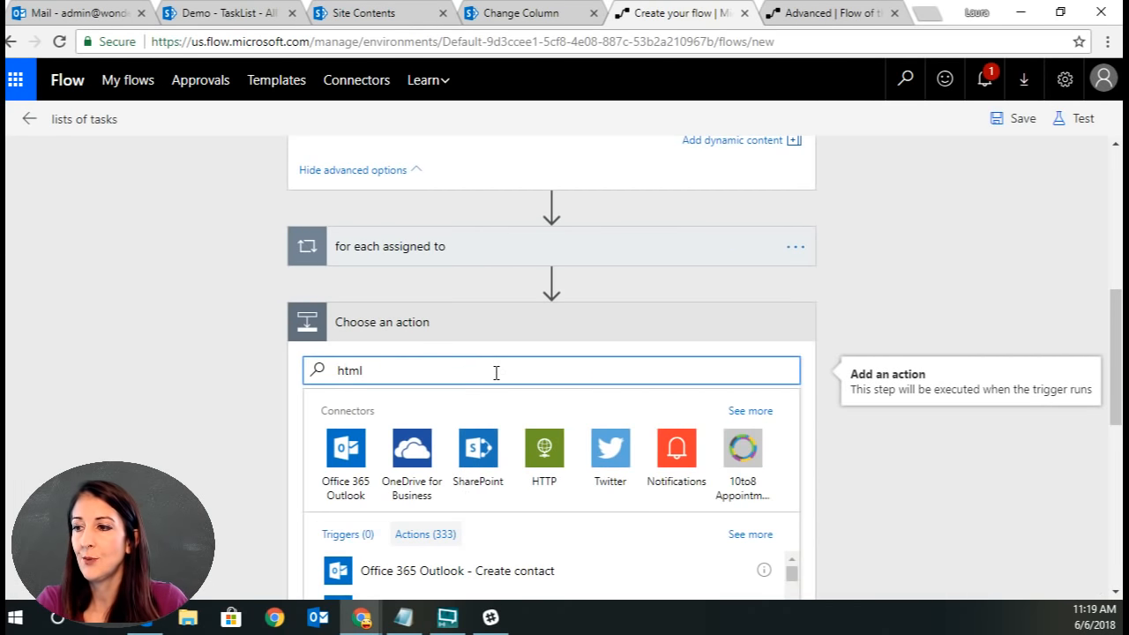
{"action": "scroll", "coordinate": [596, 579], "scroll_direction": "down", "scroll_amount": 1}
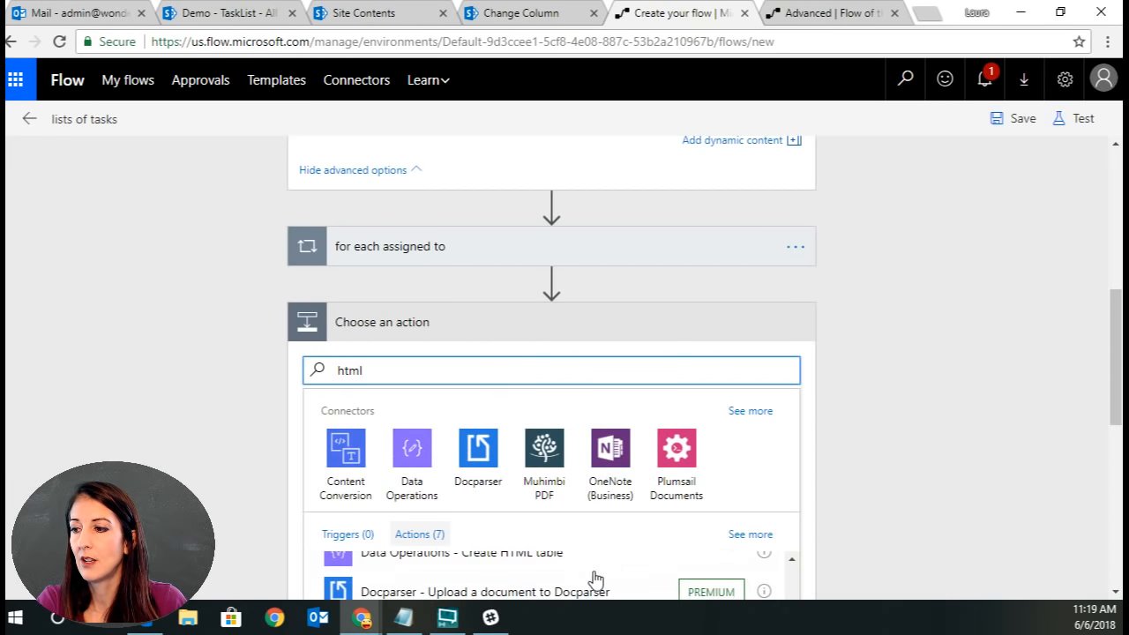
{"action": "left_click", "coordinate": [557, 557]}
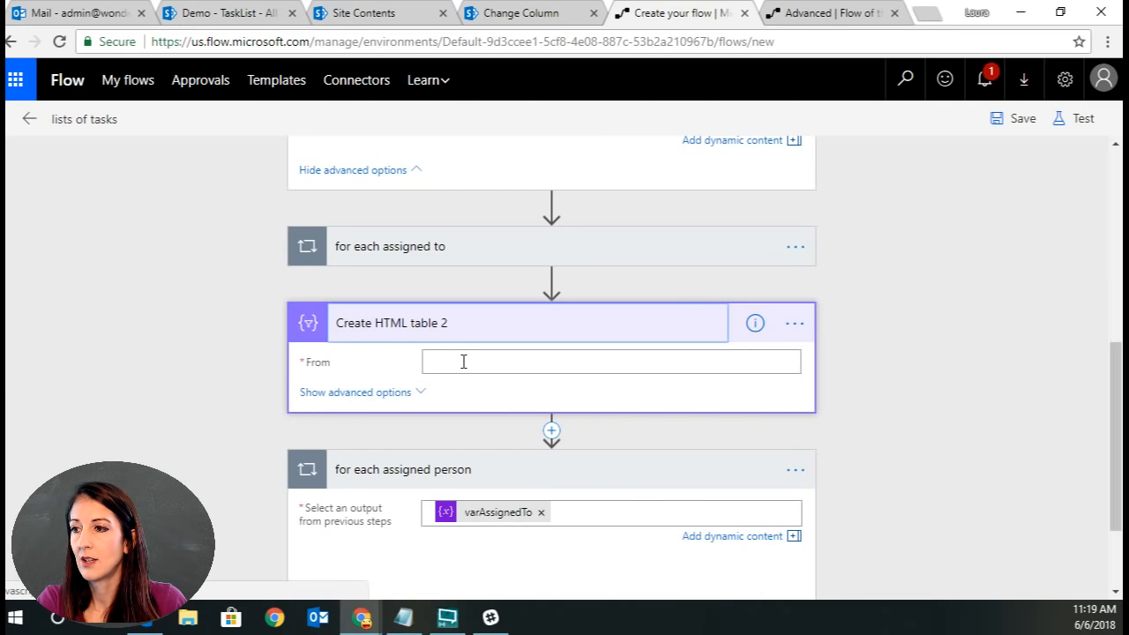
Set Create HTML table 2's From to varAssignedTo and show its advanced options.
{"action": "left_click", "coordinate": [463, 361]}
{"action": "left_click", "coordinate": [940, 397]}
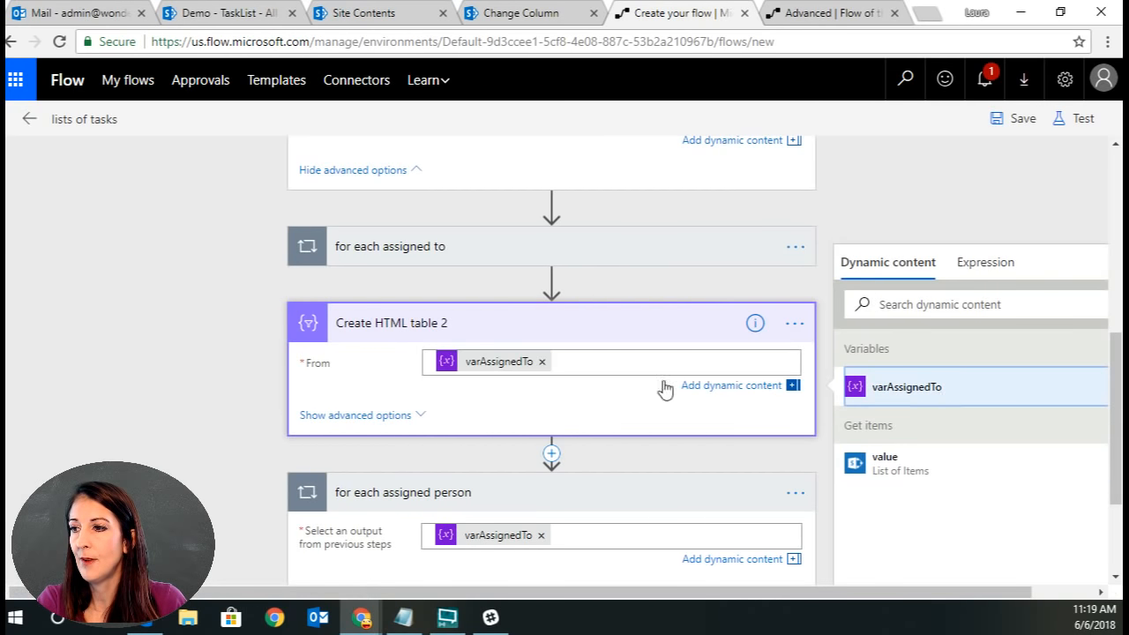
{"action": "left_click", "coordinate": [379, 416]}
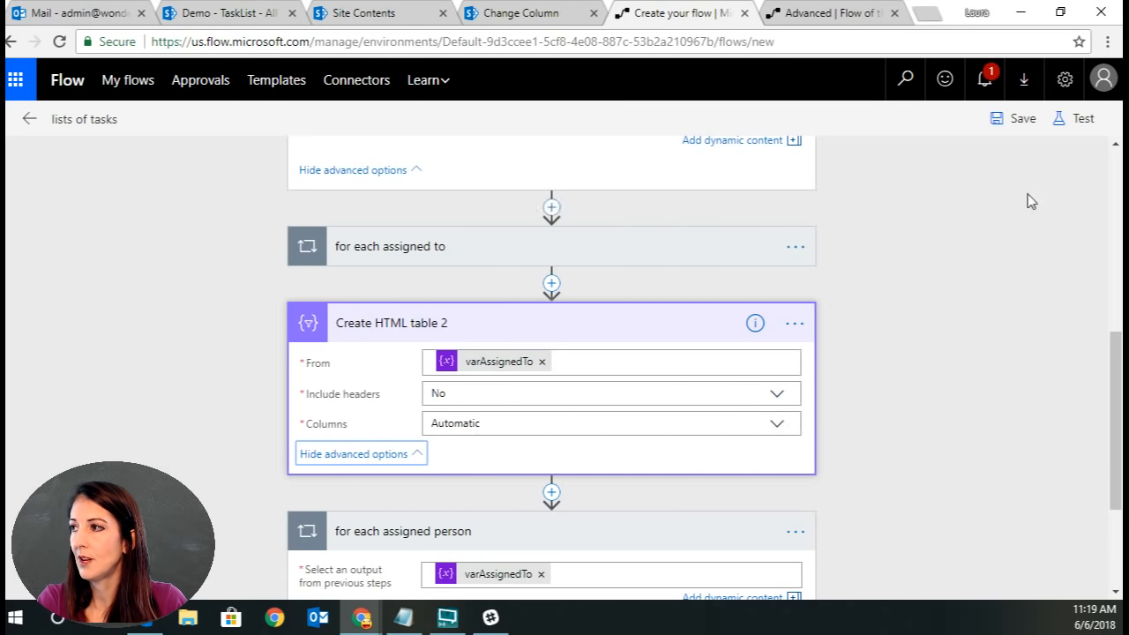
Save the flow and test it using data from the most recent previous test run.
{"action": "left_click", "coordinate": [1017, 128]}
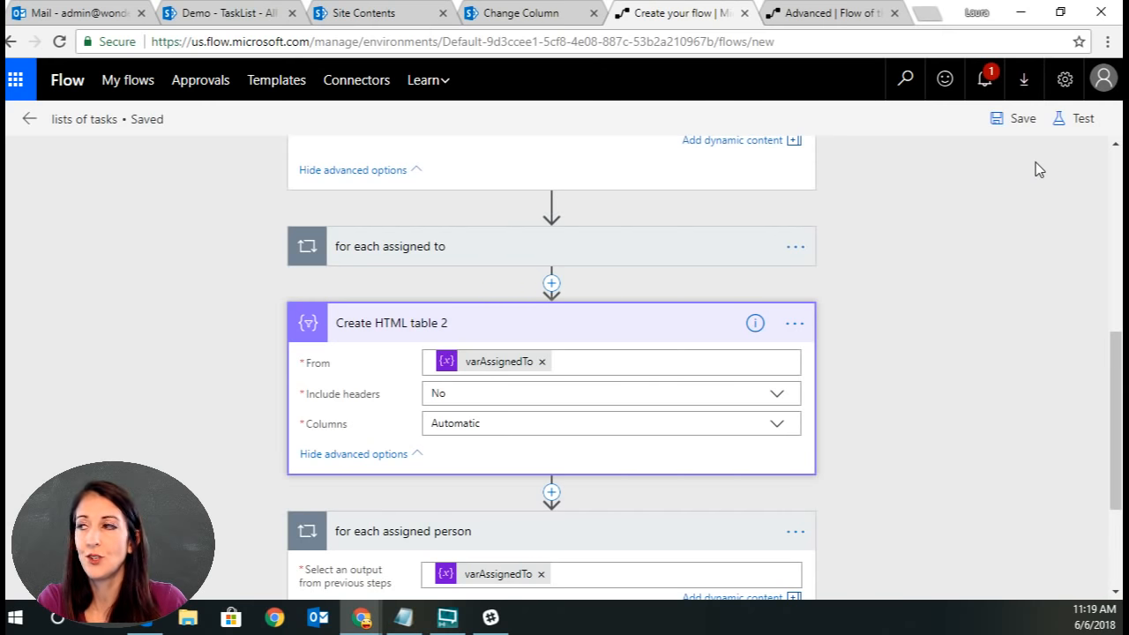
{"action": "left_click", "coordinate": [1080, 118]}
{"action": "left_click", "coordinate": [862, 229]}
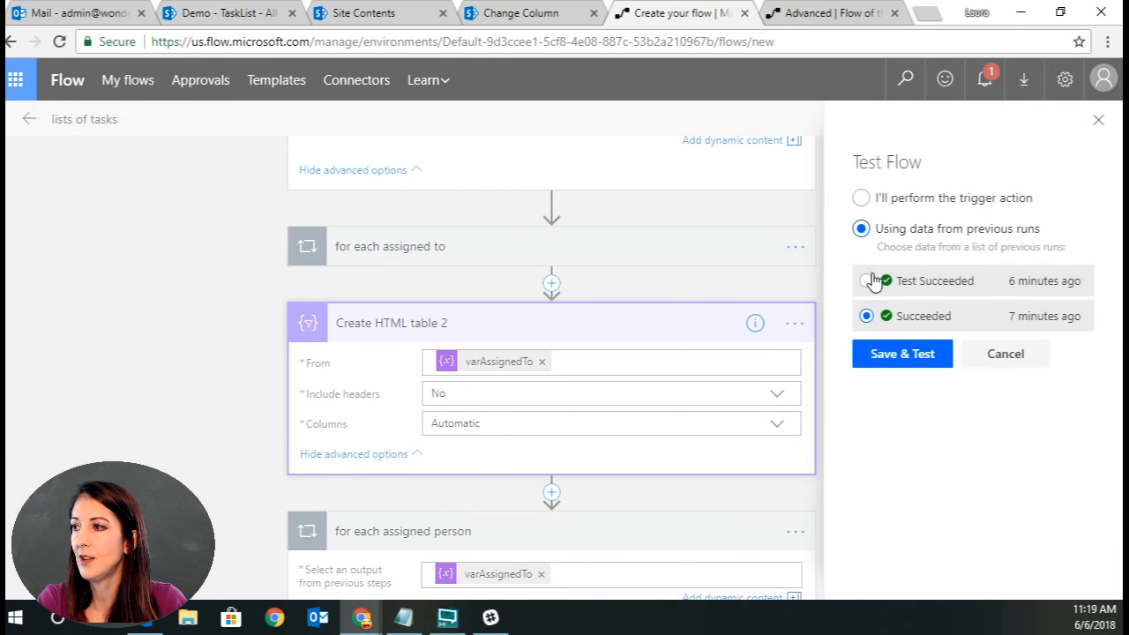
{"action": "left_click", "coordinate": [865, 280]}
{"action": "left_click", "coordinate": [900, 354]}
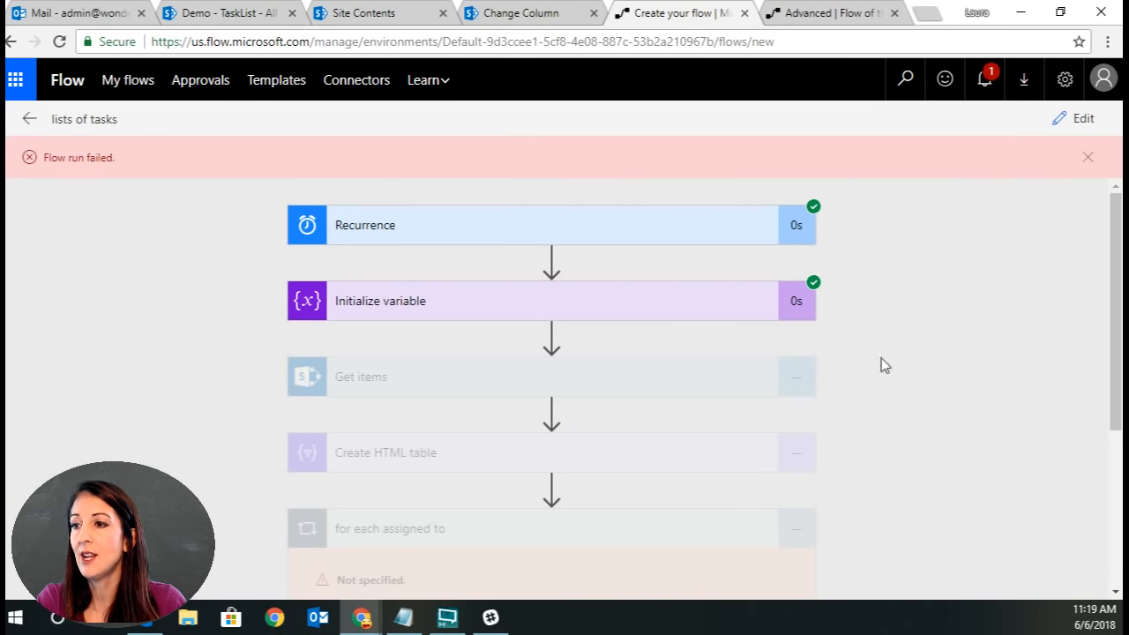
Review the test run's outputs for both HTML table actions and the for each assigned person loop.
{"action": "scroll", "coordinate": [972, 419], "scroll_direction": "down", "scroll_amount": 2}
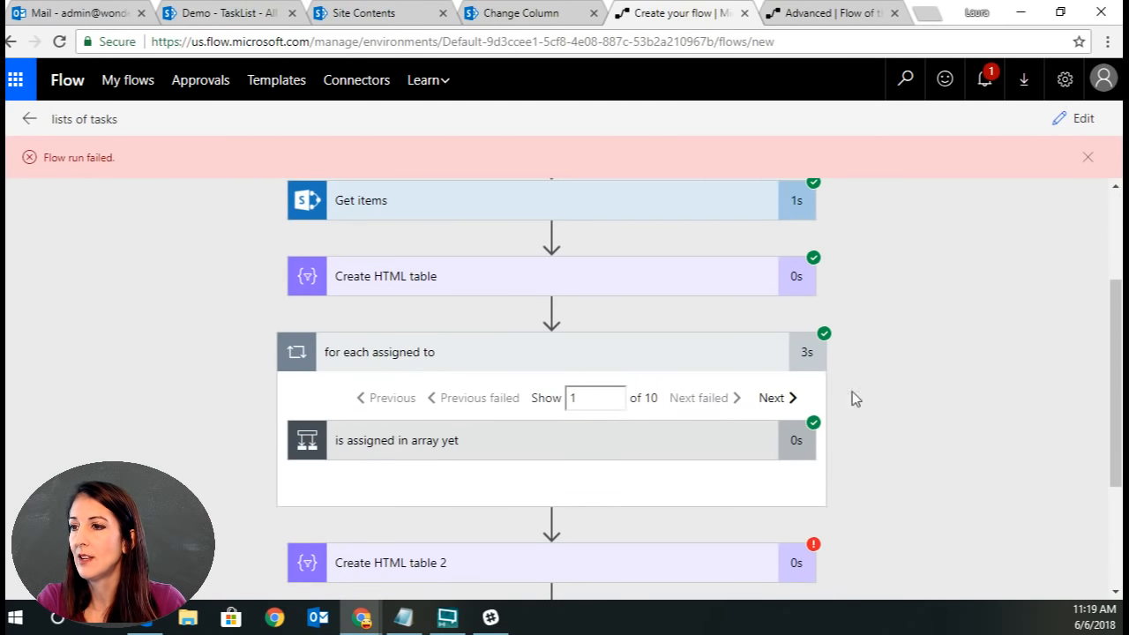
{"action": "left_click", "coordinate": [447, 277]}
{"action": "scroll", "coordinate": [931, 326], "scroll_direction": "down", "scroll_amount": 5}
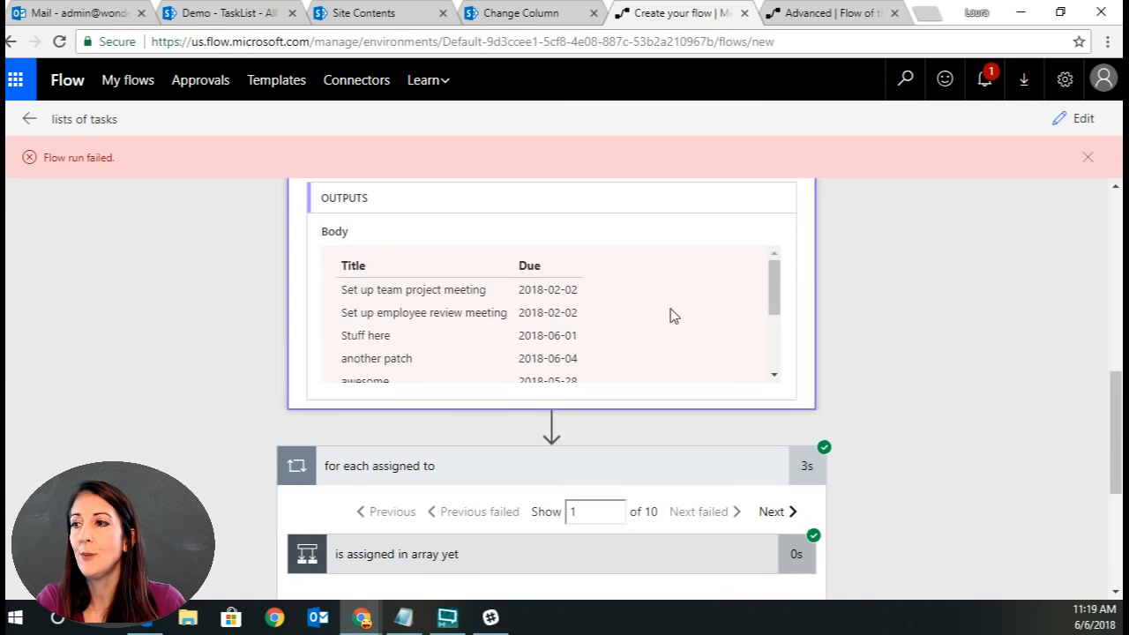
{"action": "mouse_move", "coordinate": [775, 295]}
{"action": "left_mouse_down"}
{"action": "mouse_move", "coordinate": [783, 333]}
{"action": "mouse_move", "coordinate": [775, 274]}
{"action": "left_mouse_up"}
{"action": "scroll", "coordinate": [944, 327], "scroll_direction": "up", "scroll_amount": 1}
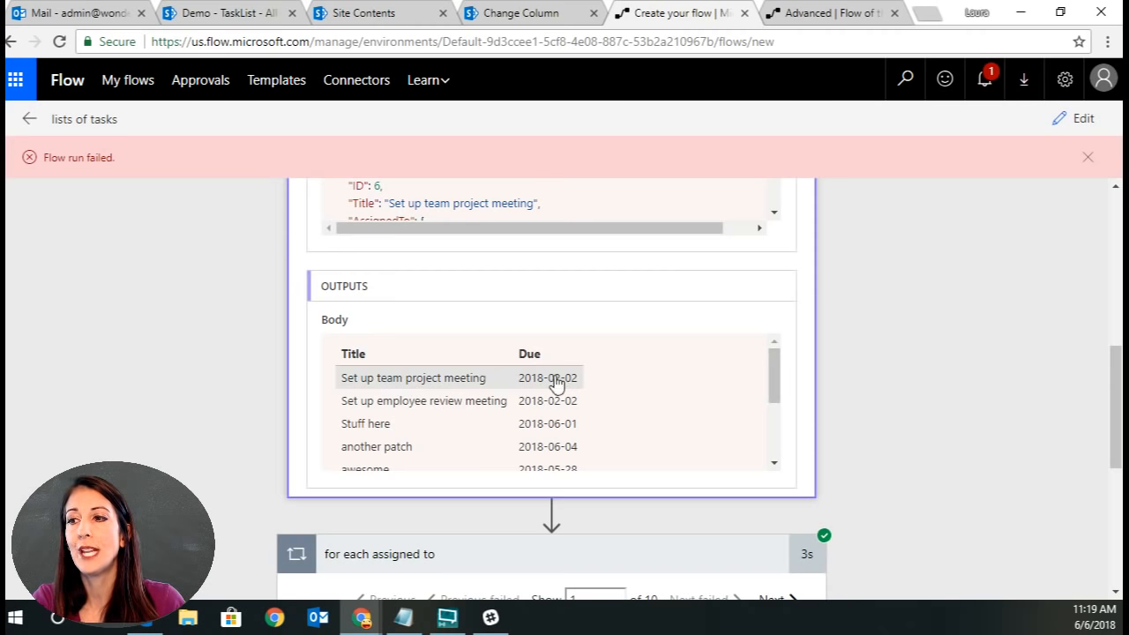
{"action": "left_click_drag", "start_coordinate": [772, 353], "coordinate": [788, 423]}
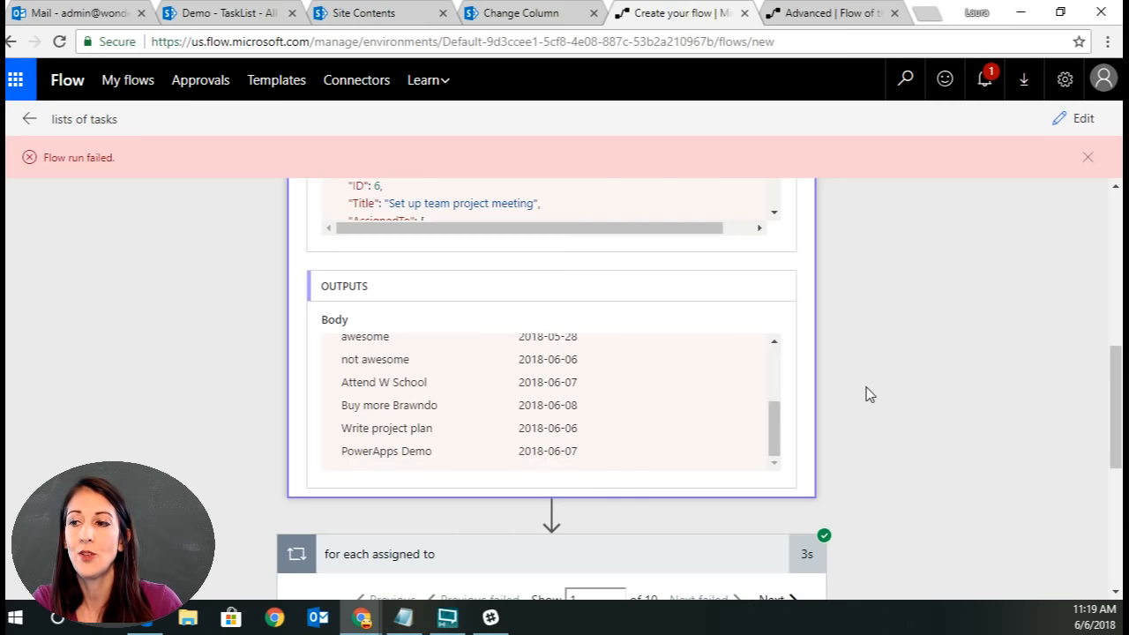
{"action": "scroll", "coordinate": [866, 387], "scroll_direction": "down", "scroll_amount": 3}
{"action": "scroll", "coordinate": [899, 418], "scroll_direction": "down", "scroll_amount": 2}
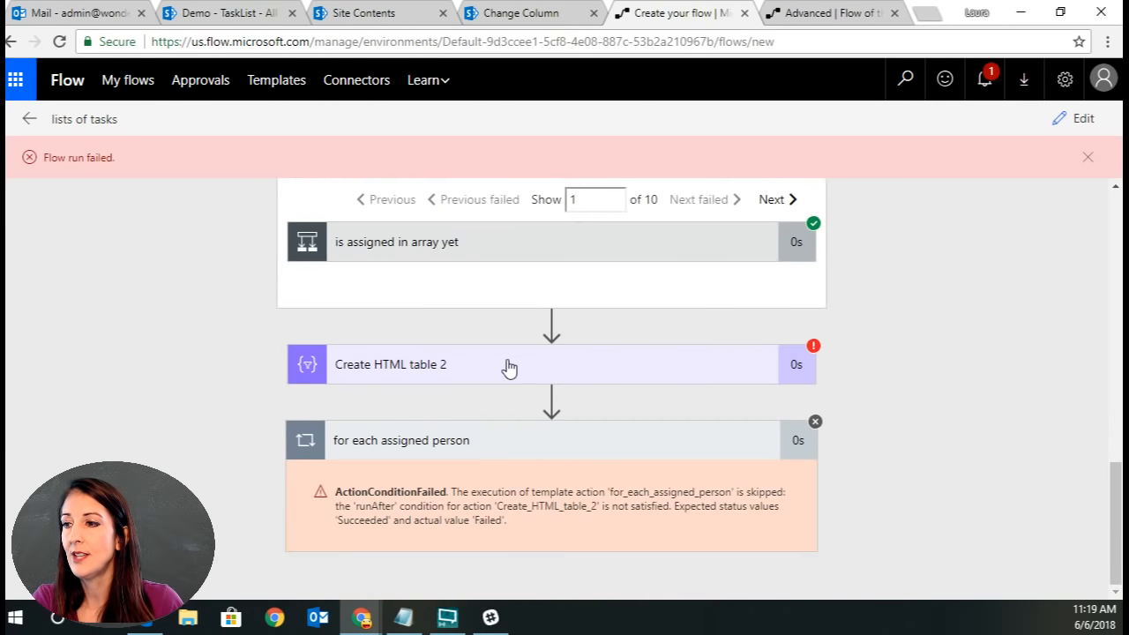
{"action": "left_click", "coordinate": [815, 374]}
{"action": "scroll", "coordinate": [853, 375], "scroll_direction": "down", "scroll_amount": 2}
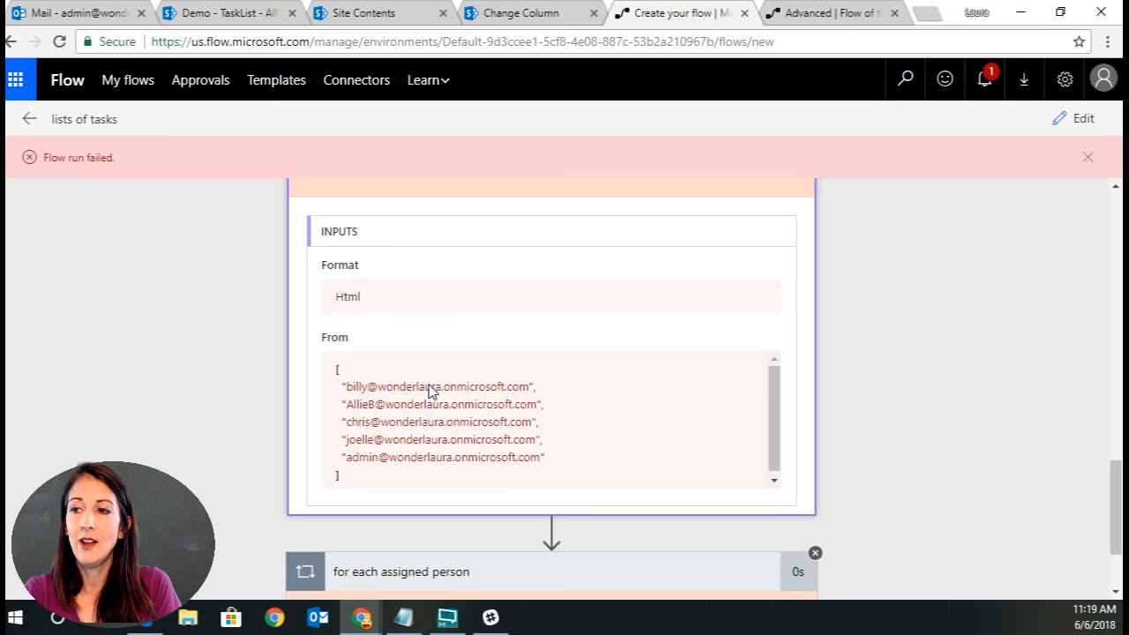
{"action": "scroll", "coordinate": [831, 458], "scroll_direction": "down", "scroll_amount": 2}
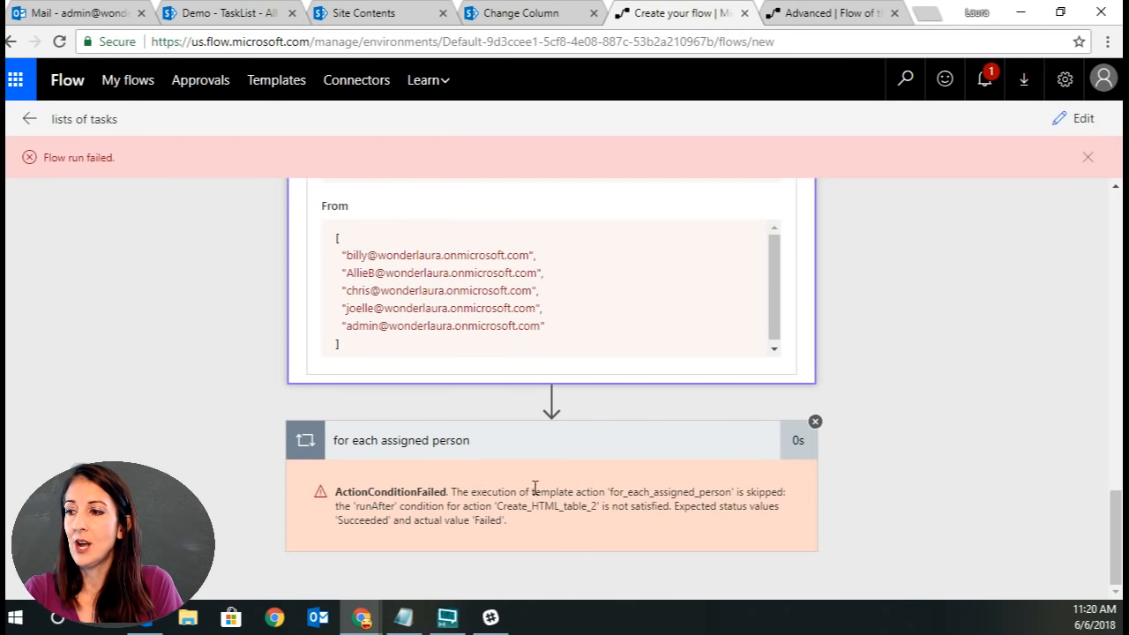
{"action": "scroll", "coordinate": [612, 323], "scroll_direction": "up", "scroll_amount": 5}
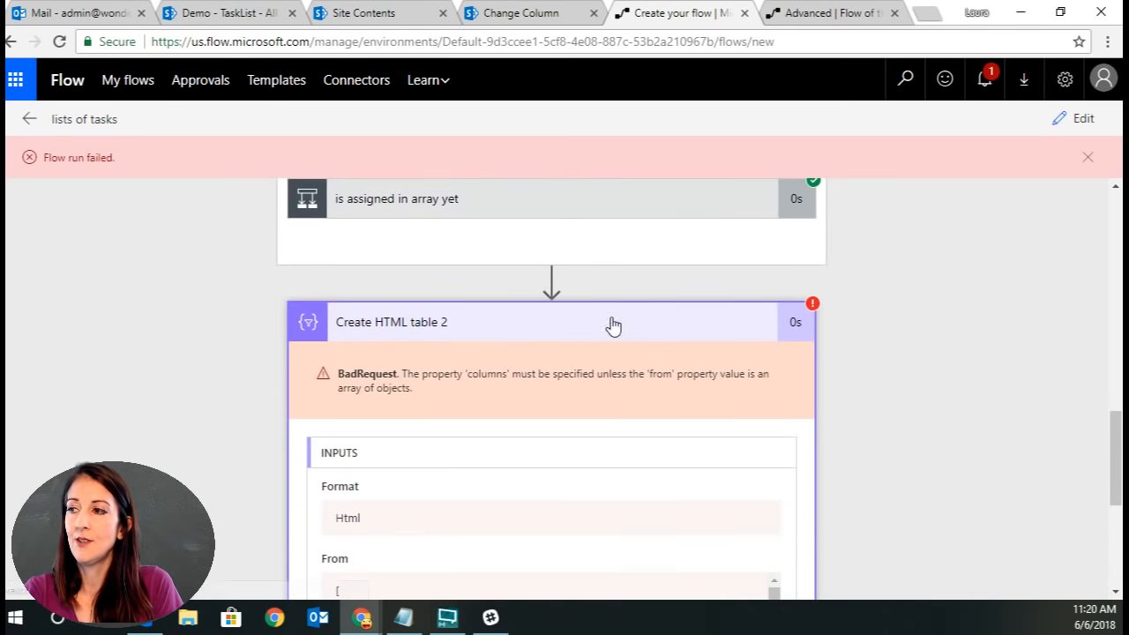
Return to editing and delete the Create HTML table 2 action.
{"action": "left_click", "coordinate": [1074, 118]}
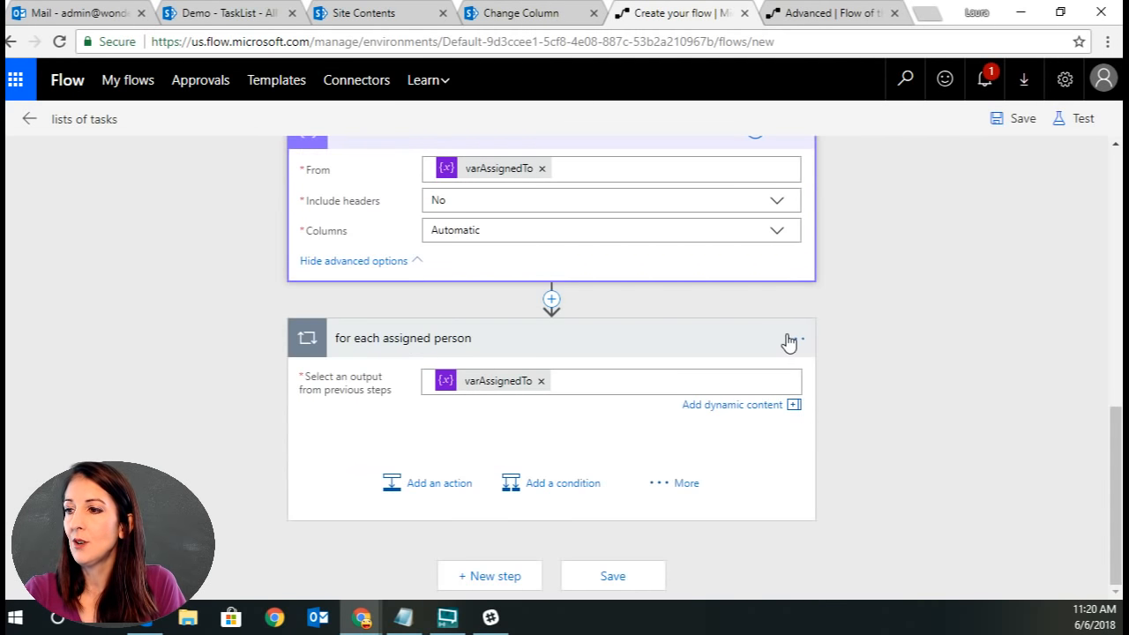
{"action": "scroll", "coordinate": [900, 353], "scroll_direction": "up", "scroll_amount": 2}
{"action": "left_click", "coordinate": [794, 306]}
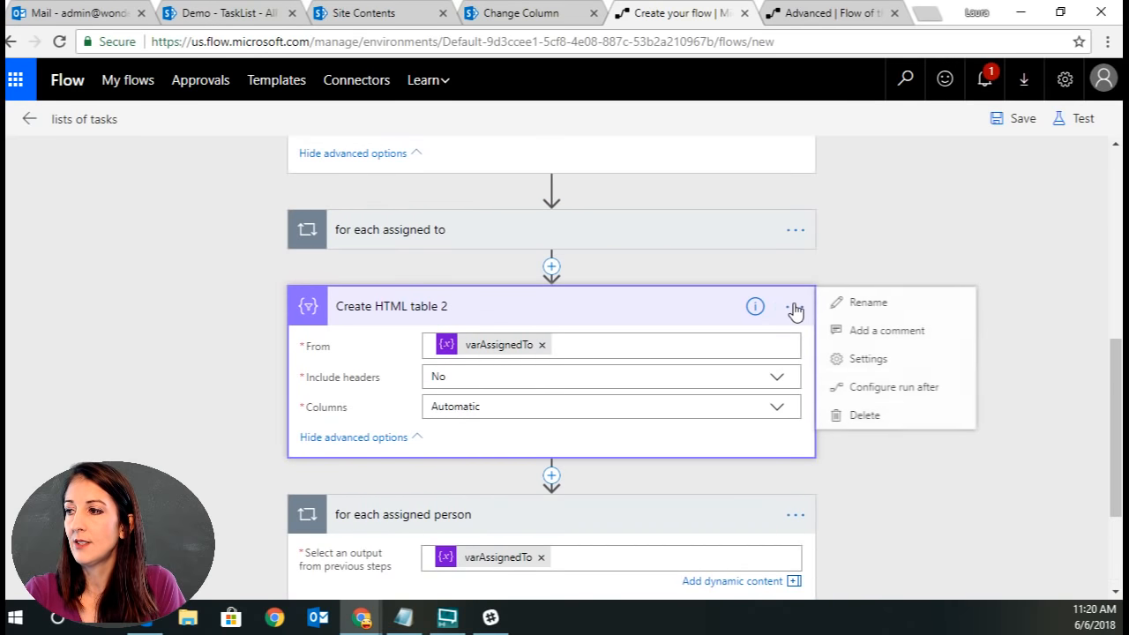
{"action": "left_click", "coordinate": [864, 415]}
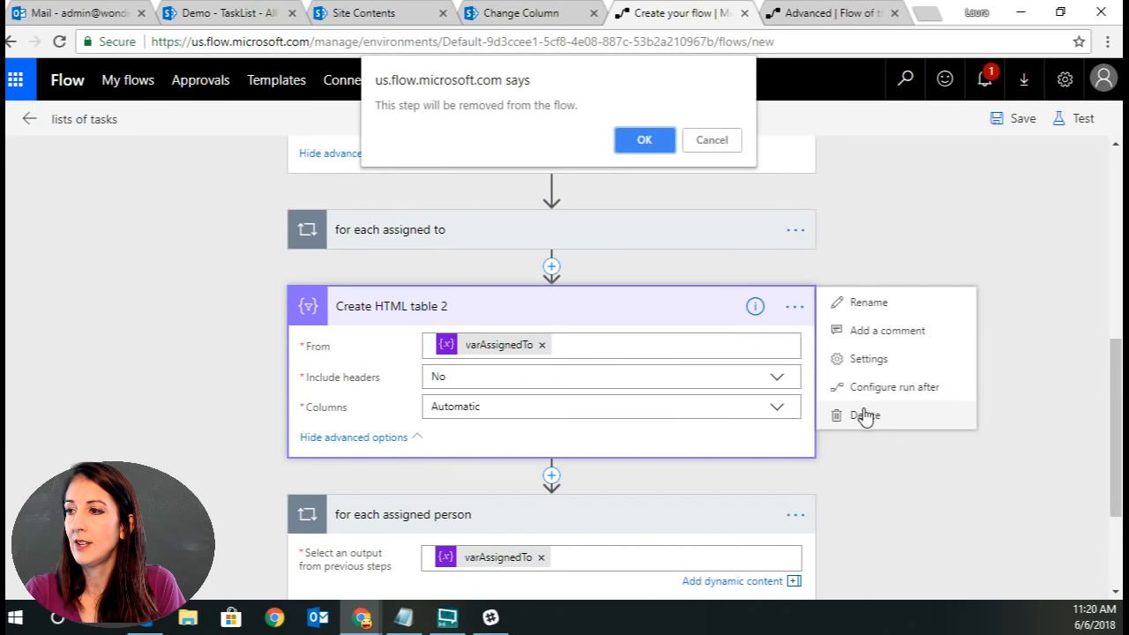
{"action": "left_click", "coordinate": [644, 142]}
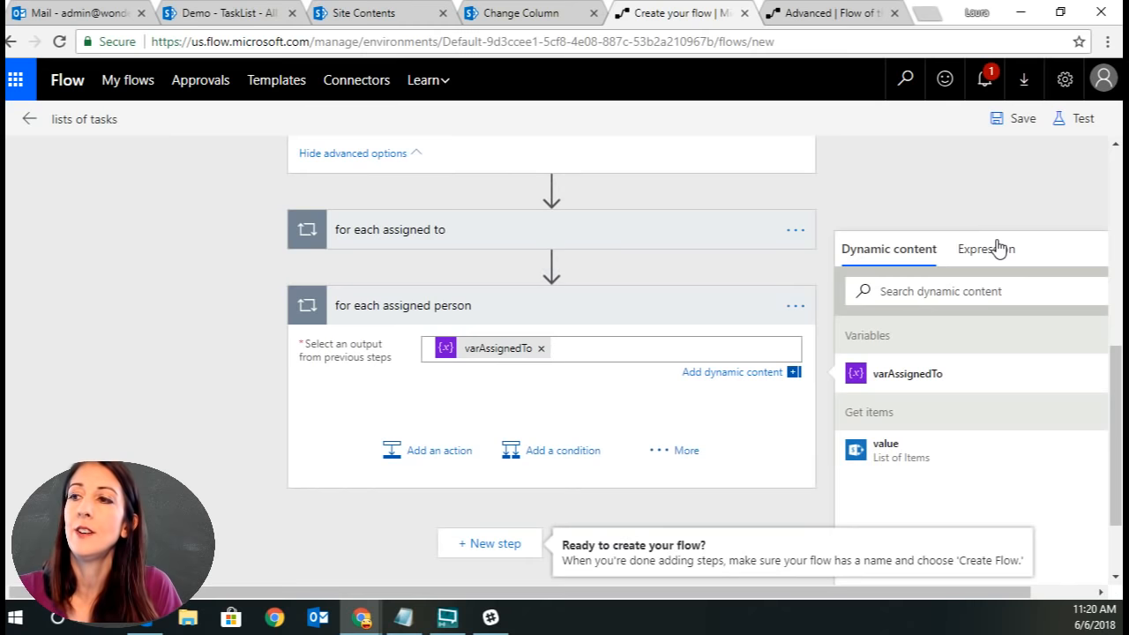
Delete the original Create HTML table action below Get items.
{"action": "scroll", "coordinate": [1004, 203], "scroll_direction": "up", "scroll_amount": 3}
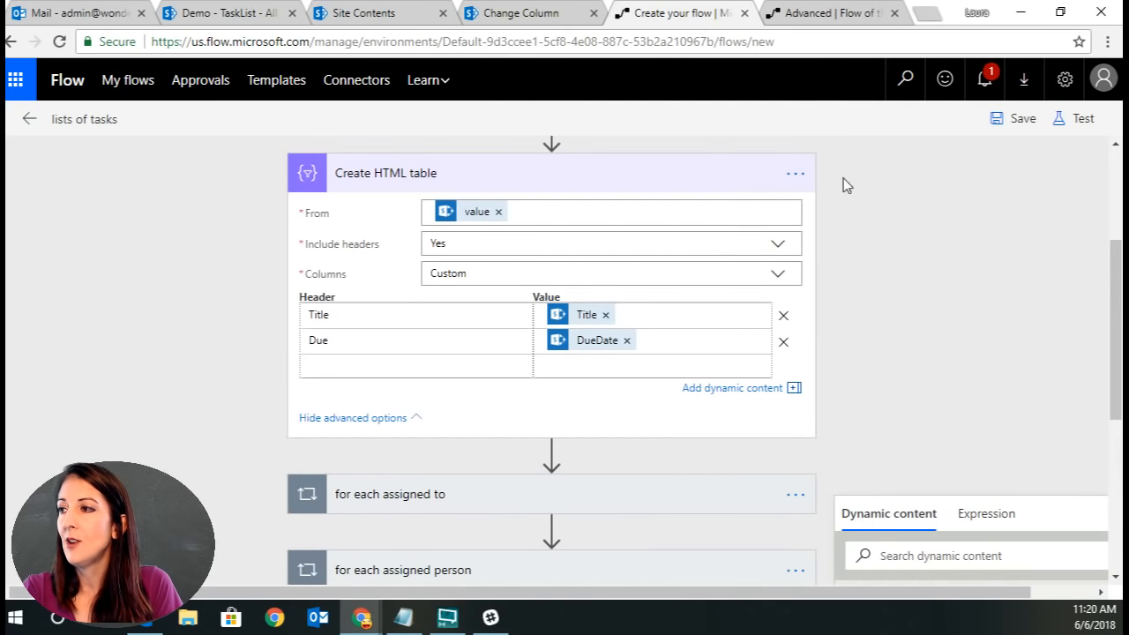
{"action": "left_click", "coordinate": [794, 173]}
{"action": "left_click", "coordinate": [864, 282]}
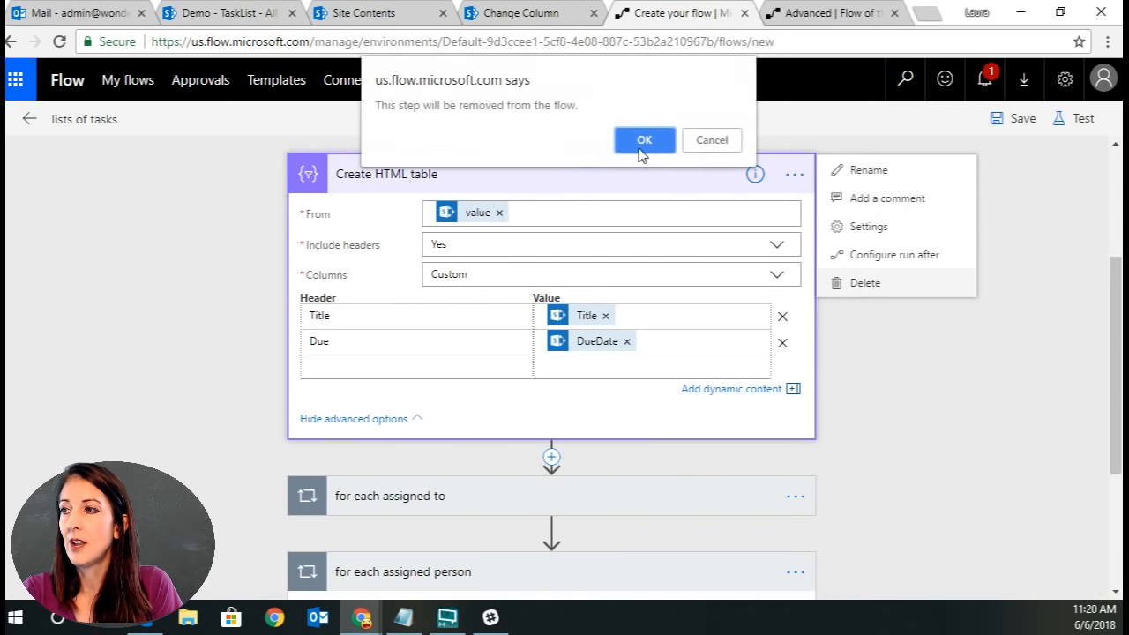
{"action": "left_click", "coordinate": [641, 146]}
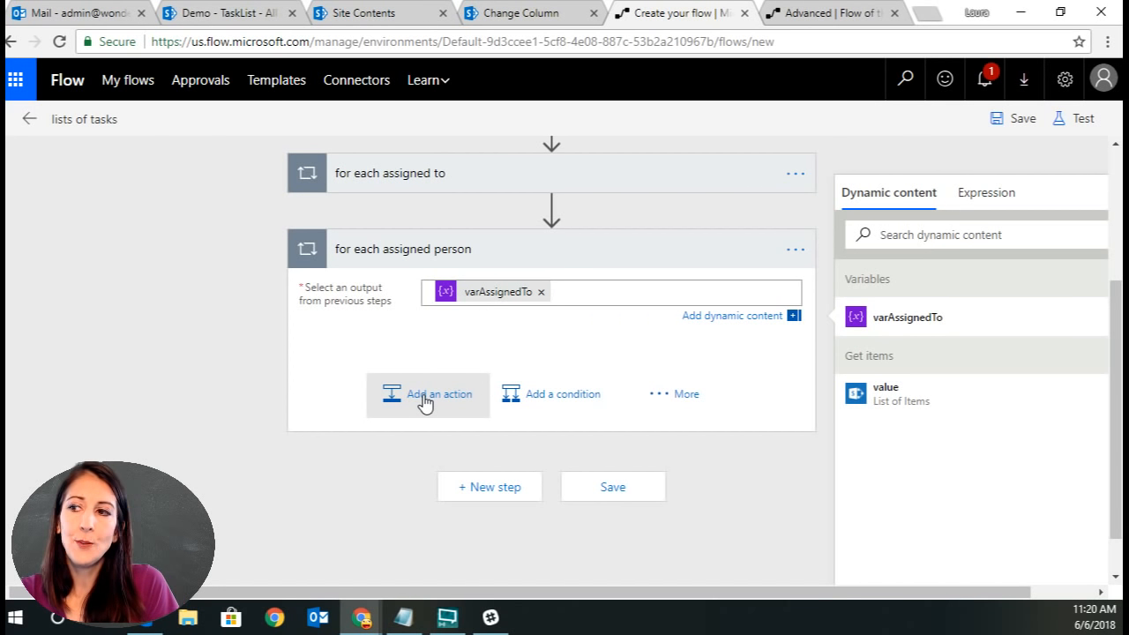
{"action": "scroll", "coordinate": [188, 279], "scroll_direction": "up", "scroll_amount": 3}
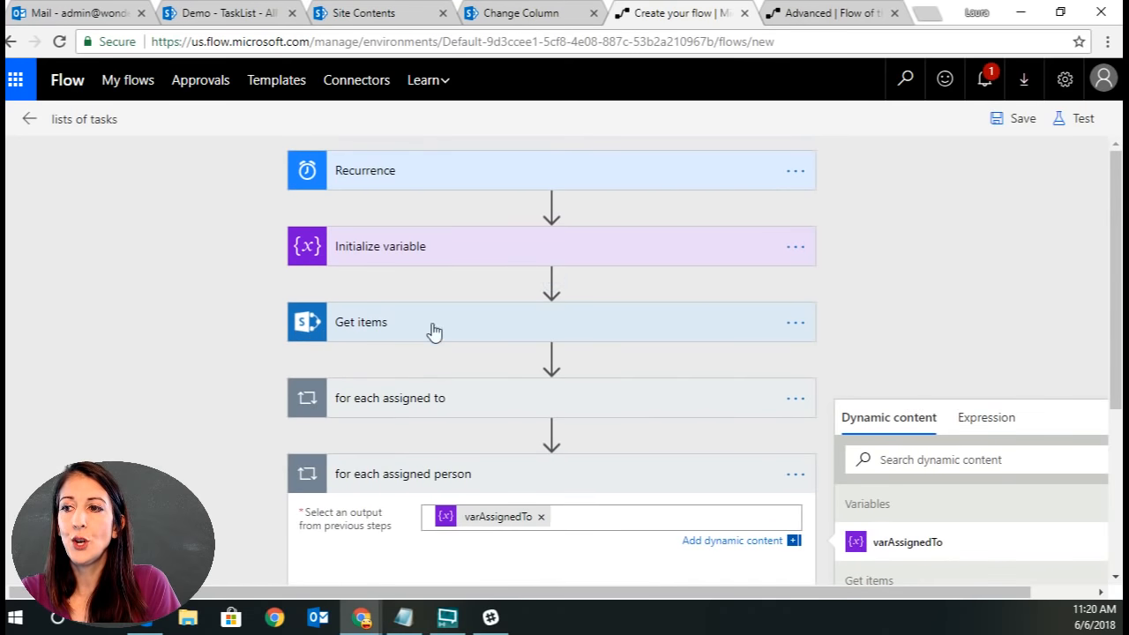
Examine the Get items action's settings and the loops below it in the flow.
{"action": "left_click", "coordinate": [396, 327]}
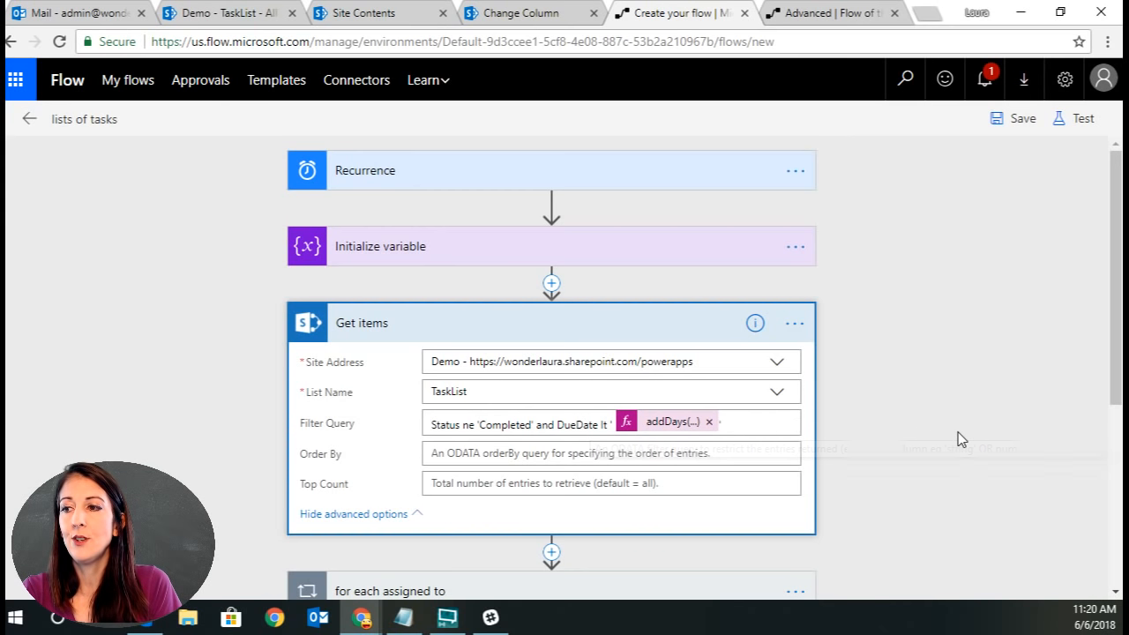
{"action": "scroll", "coordinate": [957, 432], "scroll_direction": "down", "scroll_amount": 3}
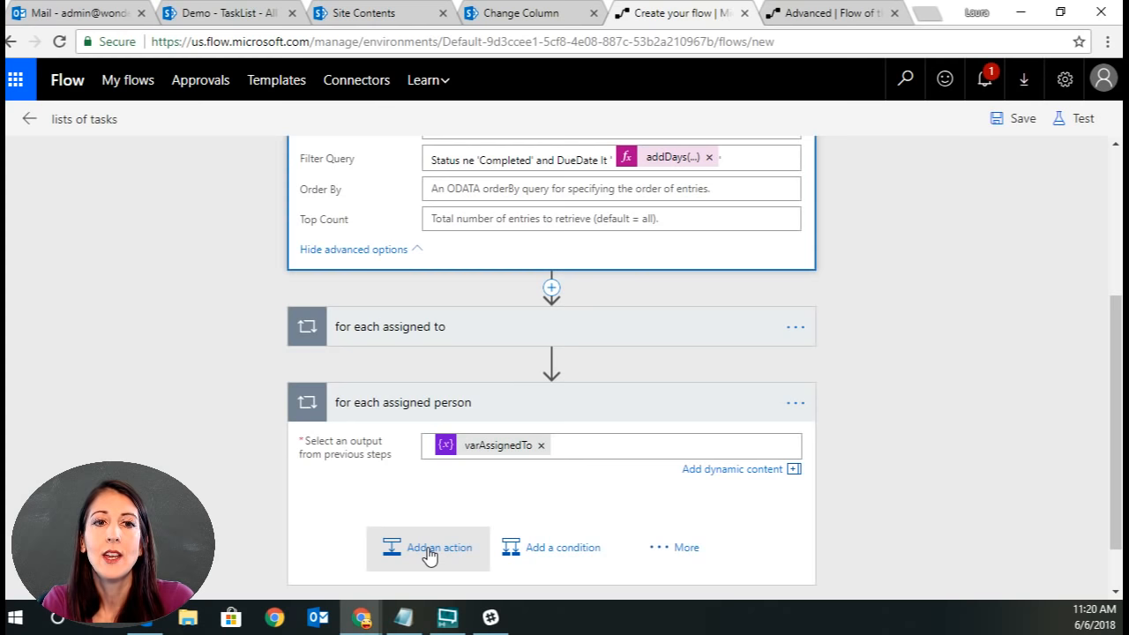
{"action": "scroll", "coordinate": [991, 272], "scroll_direction": "up", "scroll_amount": 3}
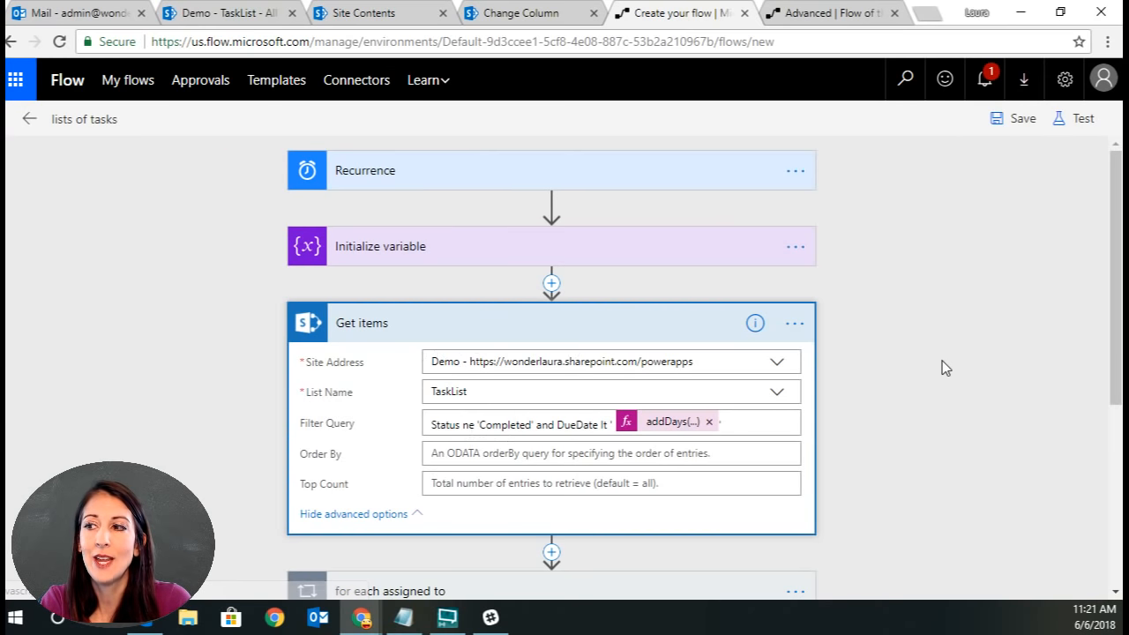
{"action": "scroll", "coordinate": [942, 363], "scroll_direction": "down", "scroll_amount": 3}
{"action": "scroll", "coordinate": [943, 371], "scroll_direction": "down", "scroll_amount": 1}
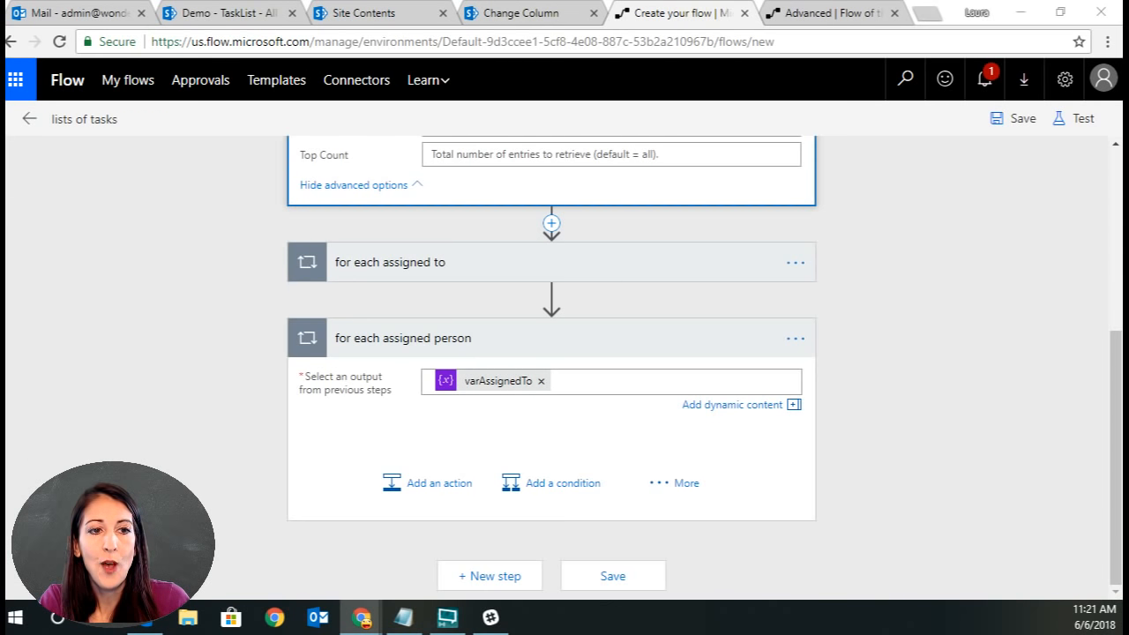
{"action": "scroll", "coordinate": [953, 411], "scroll_direction": "up", "scroll_amount": 2}
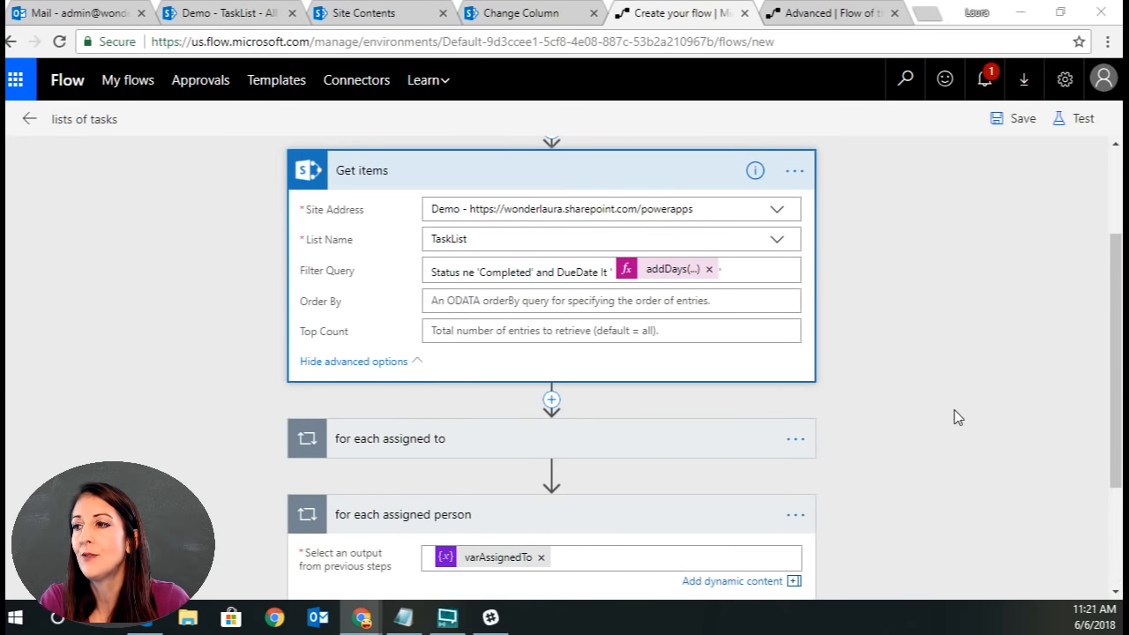
{"action": "scroll", "coordinate": [954, 414], "scroll_direction": "up", "scroll_amount": 2}
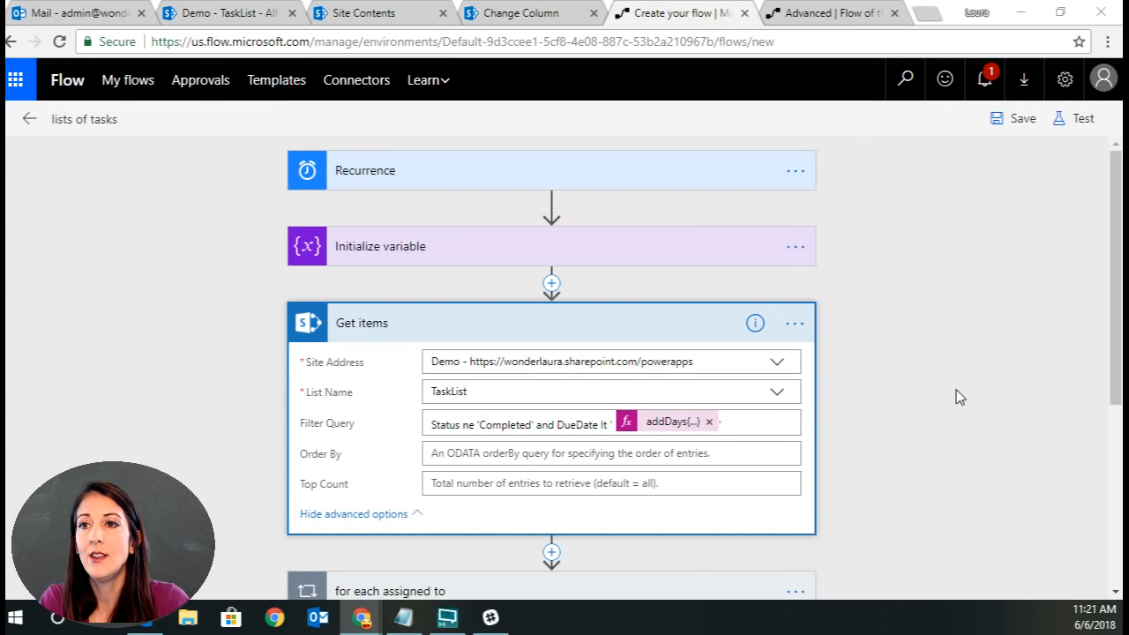
{"action": "scroll", "coordinate": [959, 397], "scroll_direction": "down", "scroll_amount": 4}
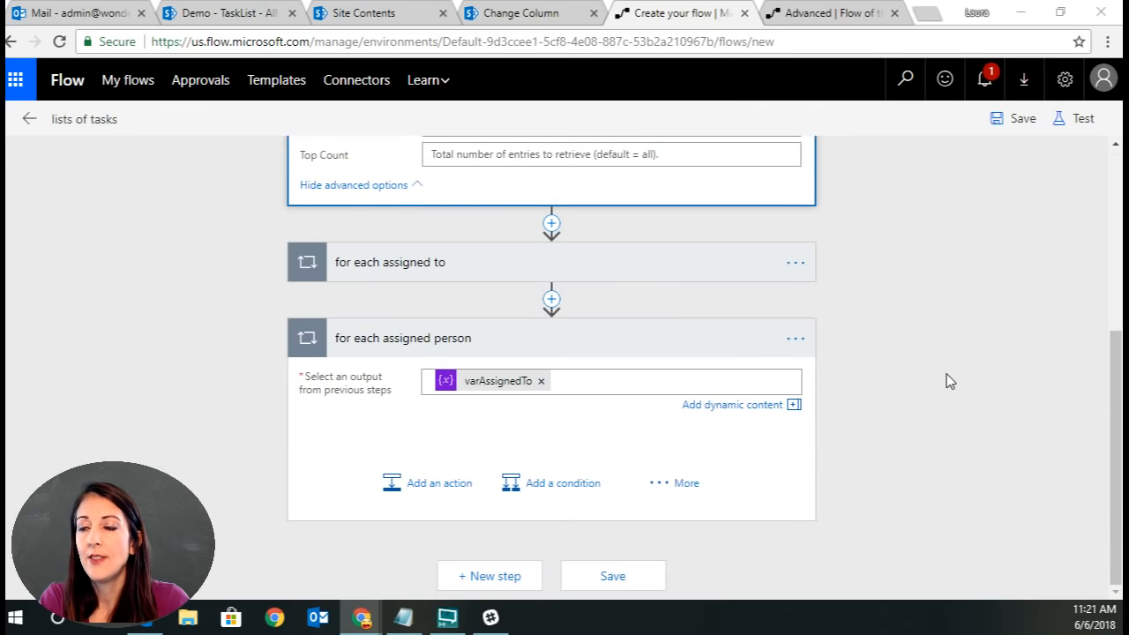
Add a Filter array action inside the for each assigned person loop, filtering value where Assigned To Email is equal to Current item.
{"action": "left_click", "coordinate": [426, 484]}
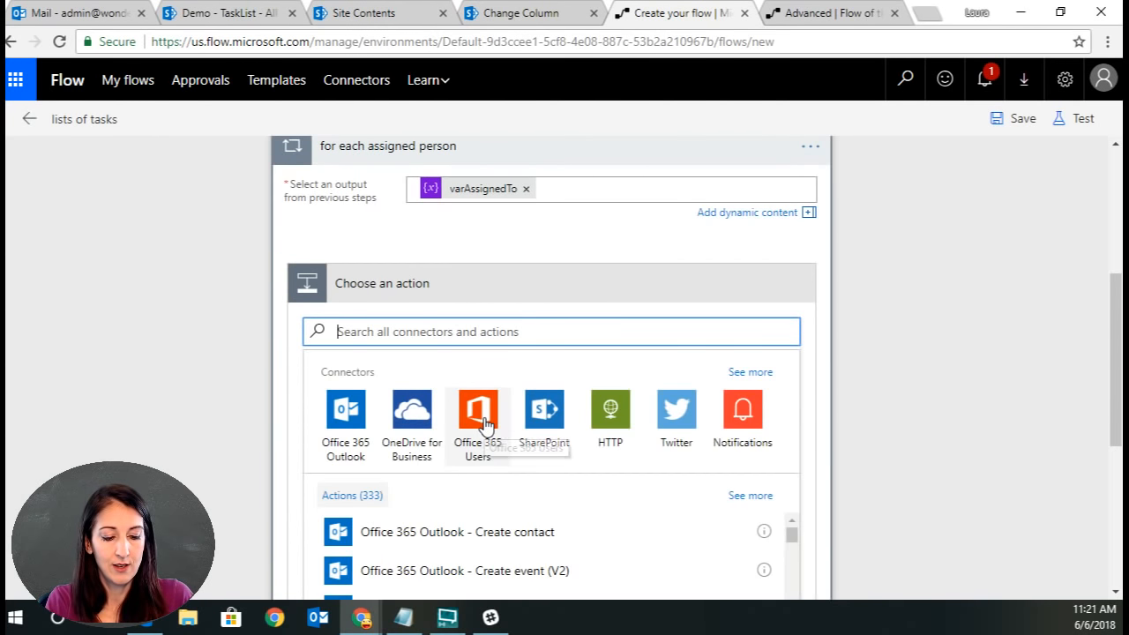
{"action": "type", "text": "filter"}
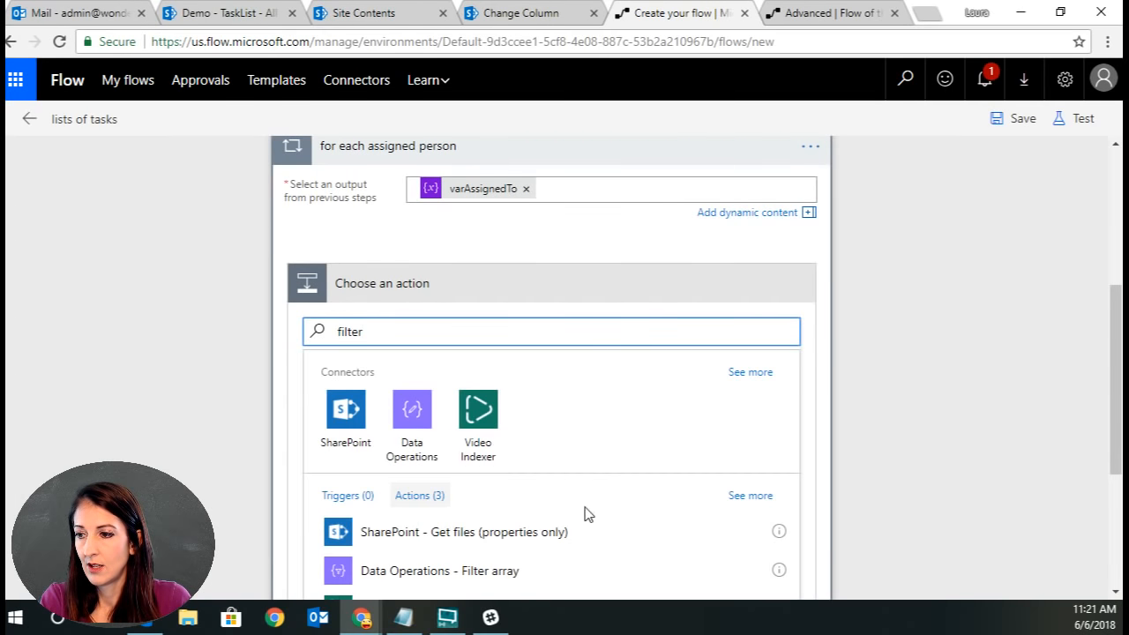
{"action": "left_click", "coordinate": [473, 574]}
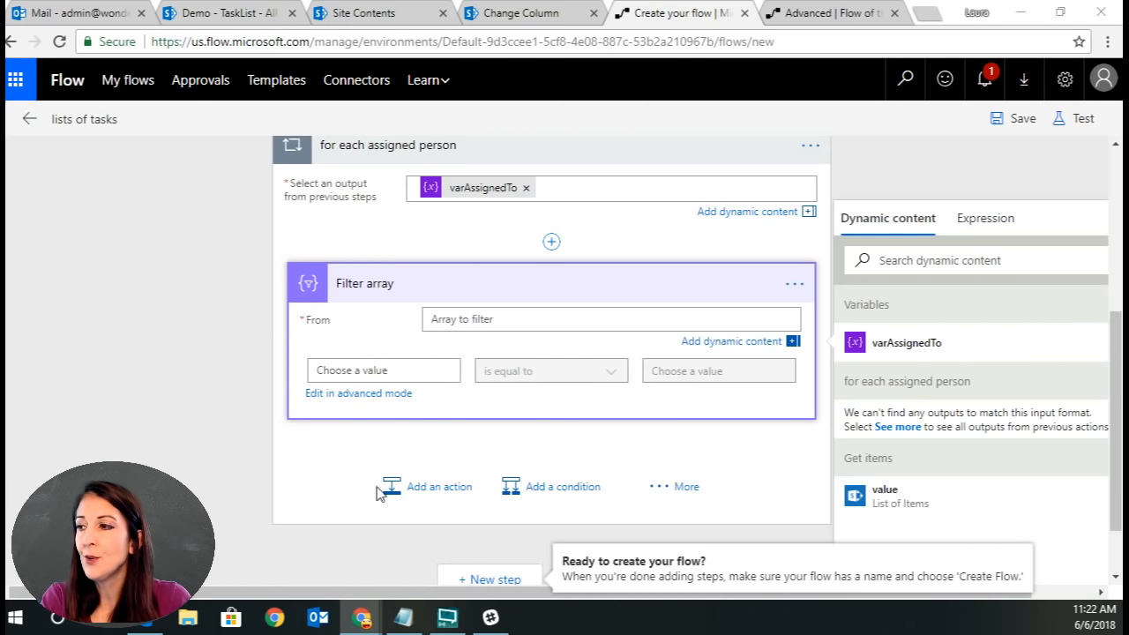
{"action": "left_click", "coordinate": [937, 506]}
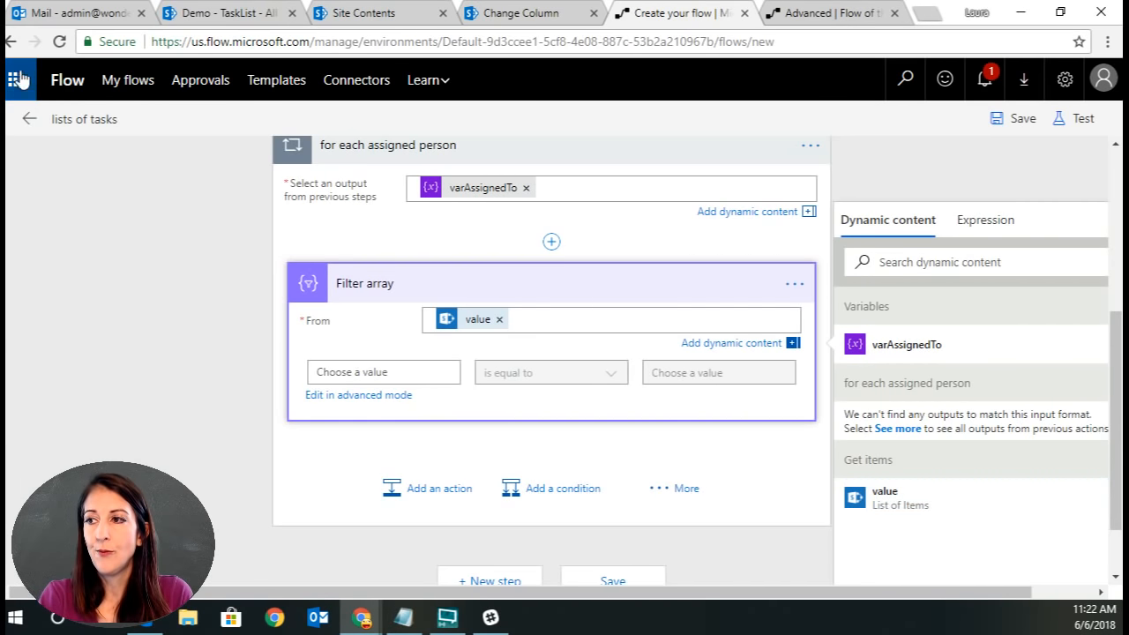
{"action": "left_click", "coordinate": [381, 371]}
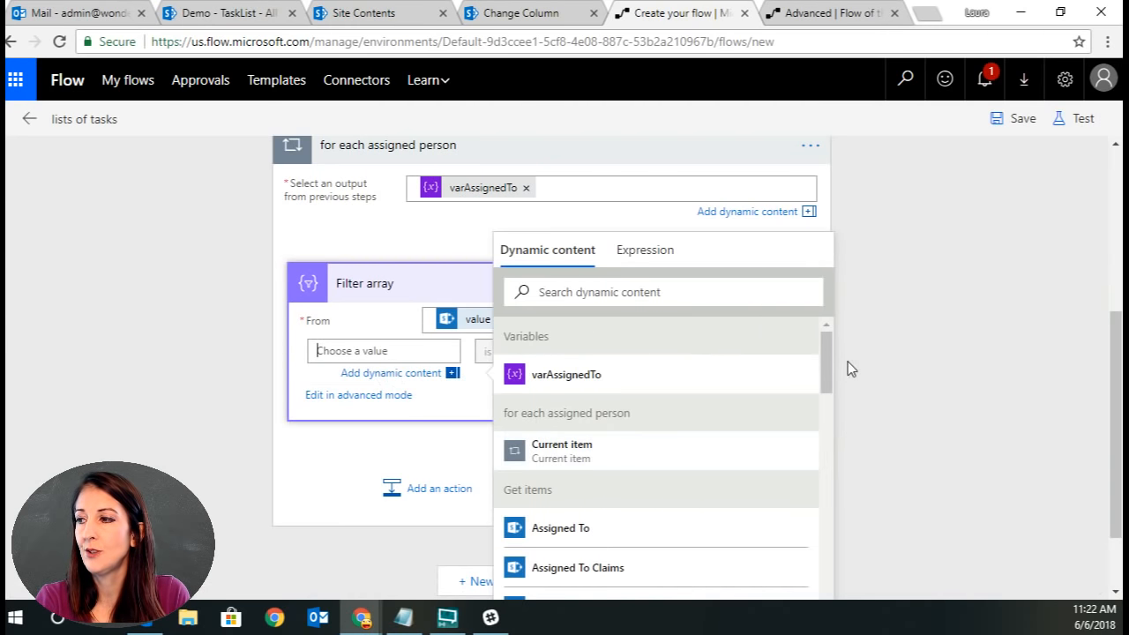
{"action": "left_click_drag", "start_coordinate": [821, 344], "coordinate": [825, 376]}
{"action": "left_click", "coordinate": [624, 509]}
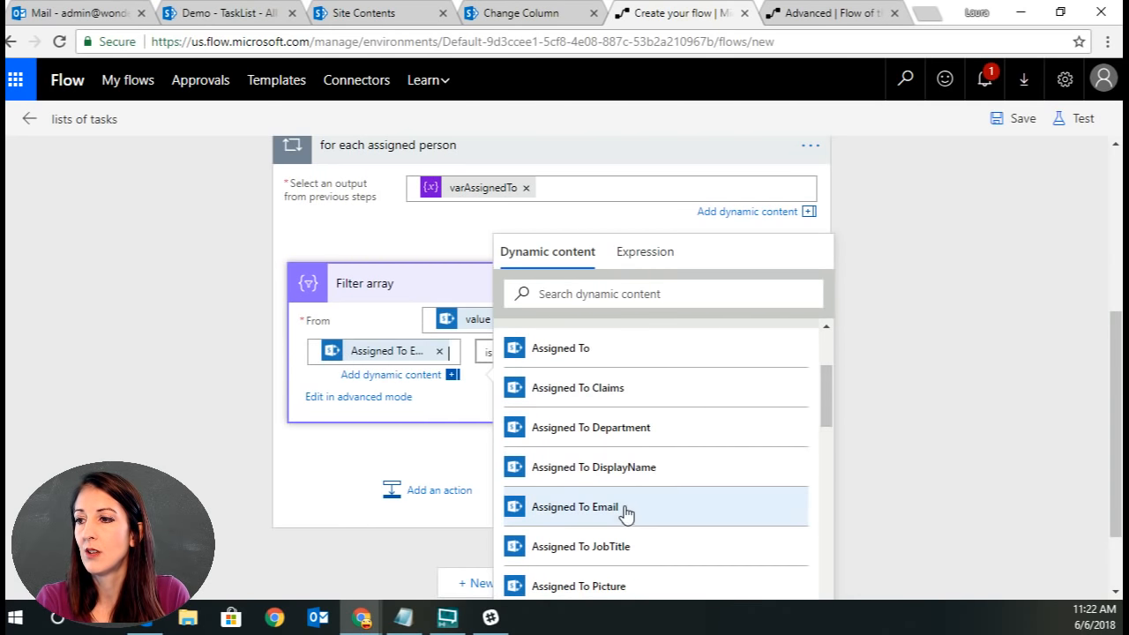
{"action": "left_click", "coordinate": [889, 272]}
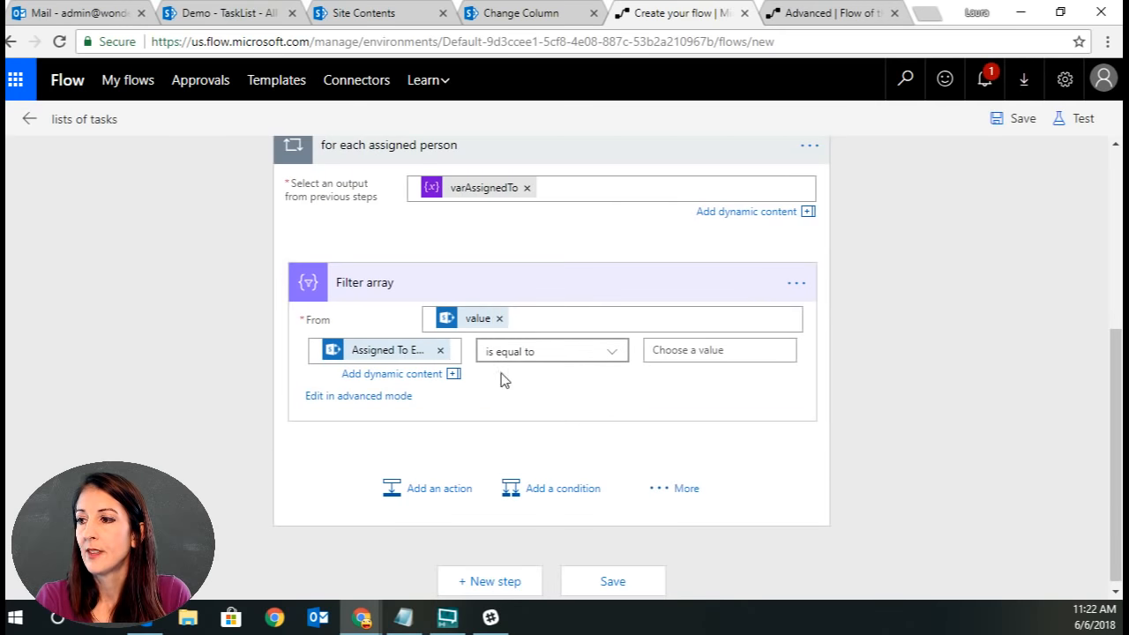
{"action": "left_click", "coordinate": [745, 351]}
{"action": "left_click", "coordinate": [933, 452]}
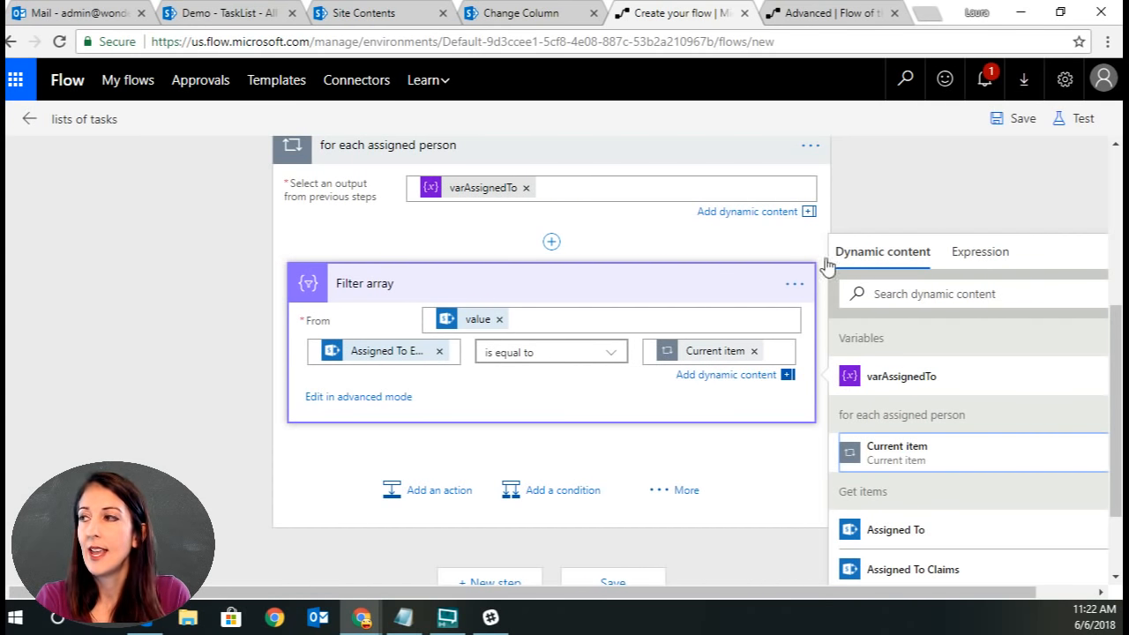
Save the flow and test it using data from the previous Test Succeeded run.
{"action": "left_click", "coordinate": [1016, 120]}
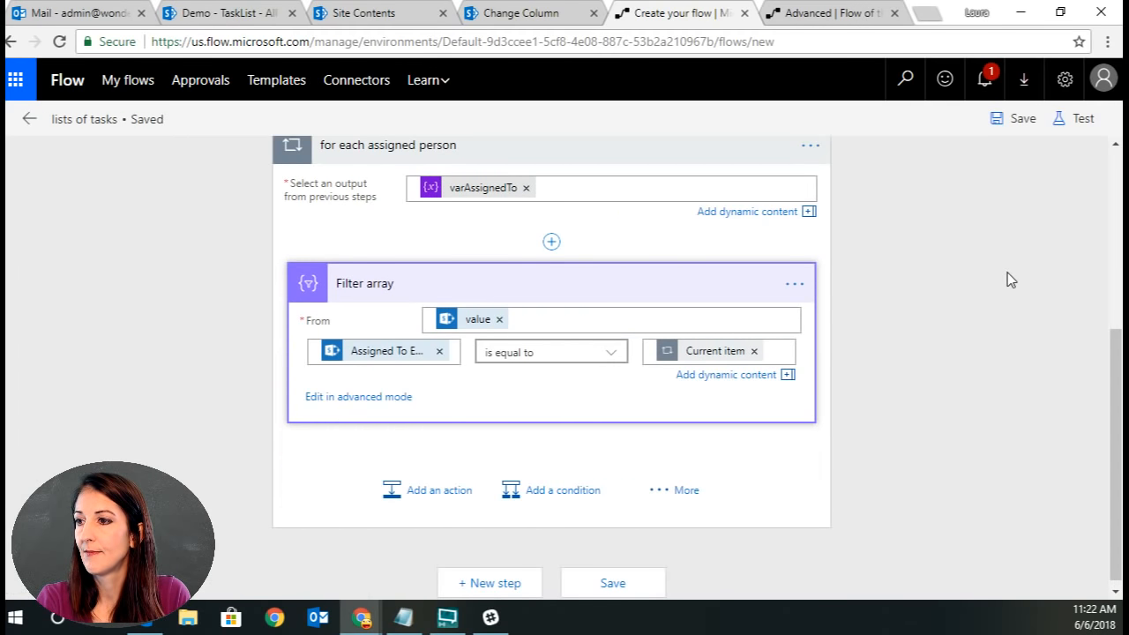
{"action": "left_click", "coordinate": [1078, 119]}
{"action": "left_click", "coordinate": [860, 231]}
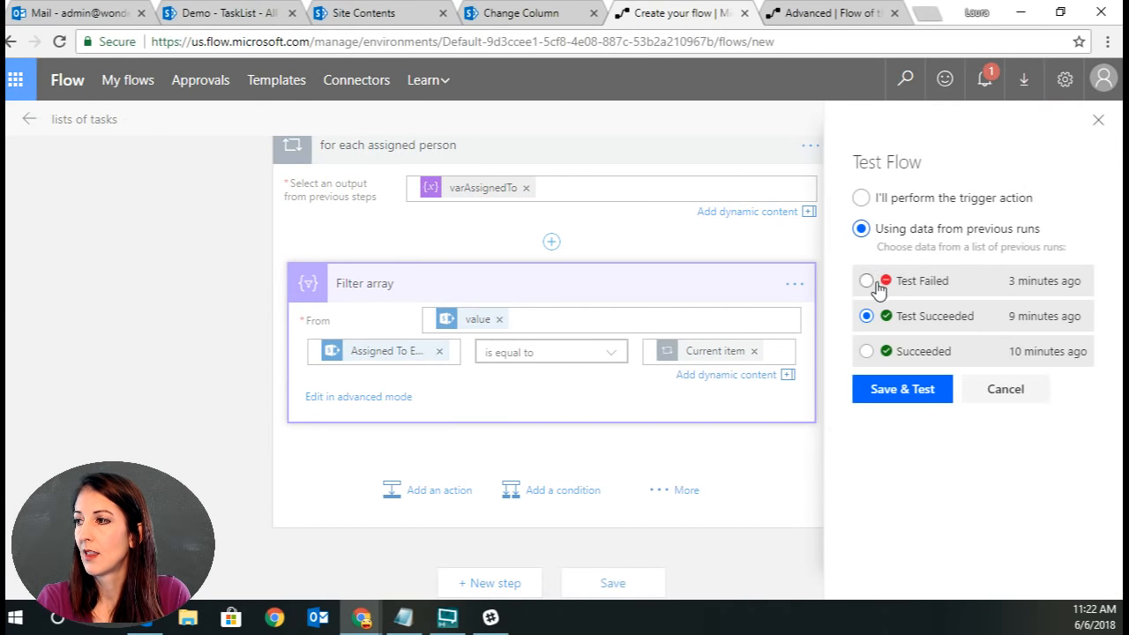
{"action": "left_click", "coordinate": [897, 393]}
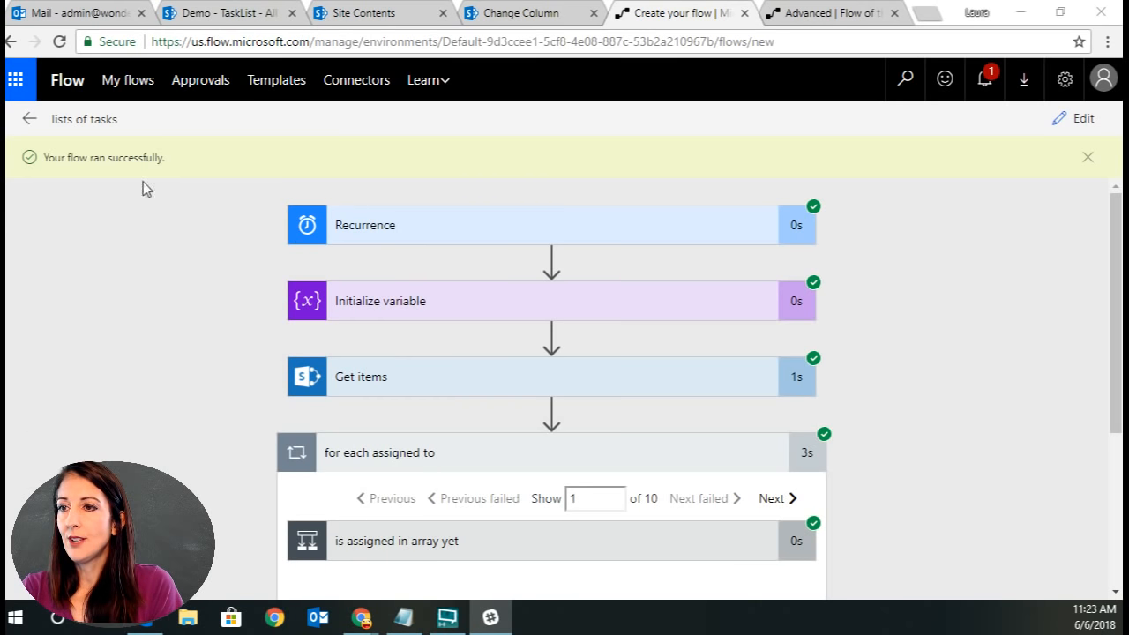
Review the Filter array inputs and outputs in the for each assigned person loop of the test run.
{"action": "scroll", "coordinate": [1029, 397], "scroll_direction": "down", "scroll_amount": 2}
{"action": "scroll", "coordinate": [1027, 397], "scroll_direction": "down", "scroll_amount": 1}
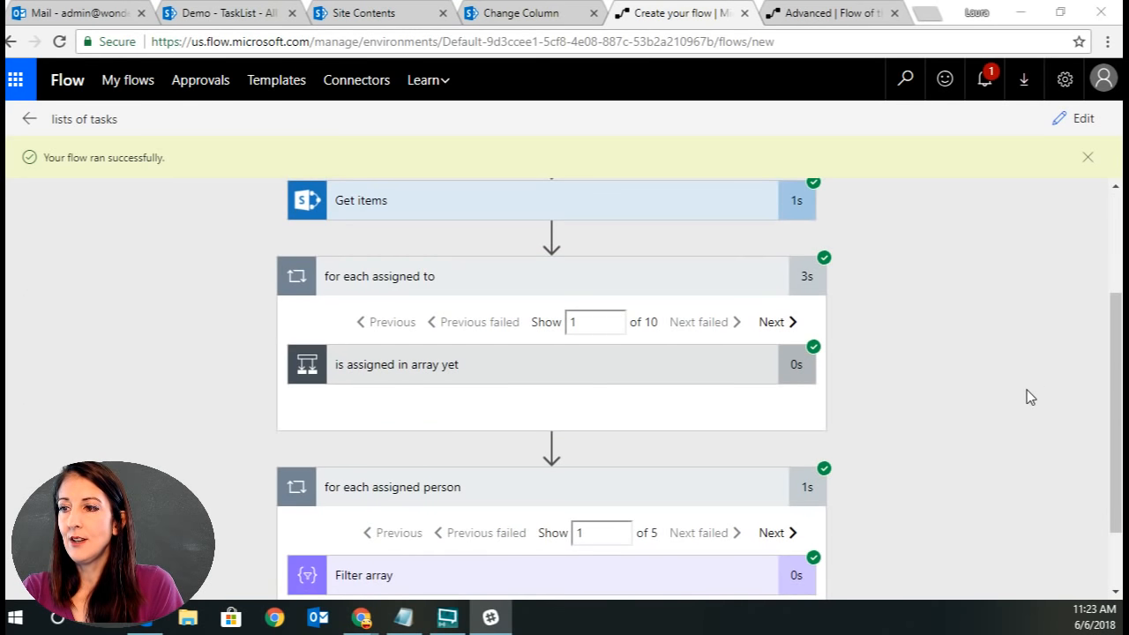
{"action": "scroll", "coordinate": [1027, 396], "scroll_direction": "down", "scroll_amount": 1}
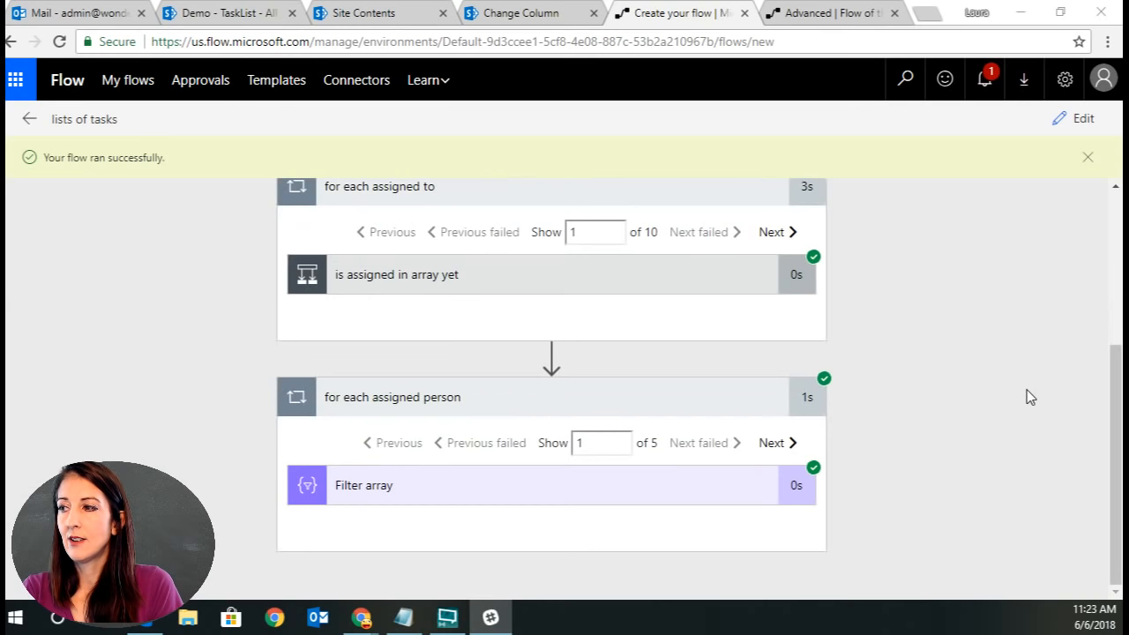
{"action": "left_click", "coordinate": [433, 486]}
{"action": "scroll", "coordinate": [940, 461], "scroll_direction": "down", "scroll_amount": 4}
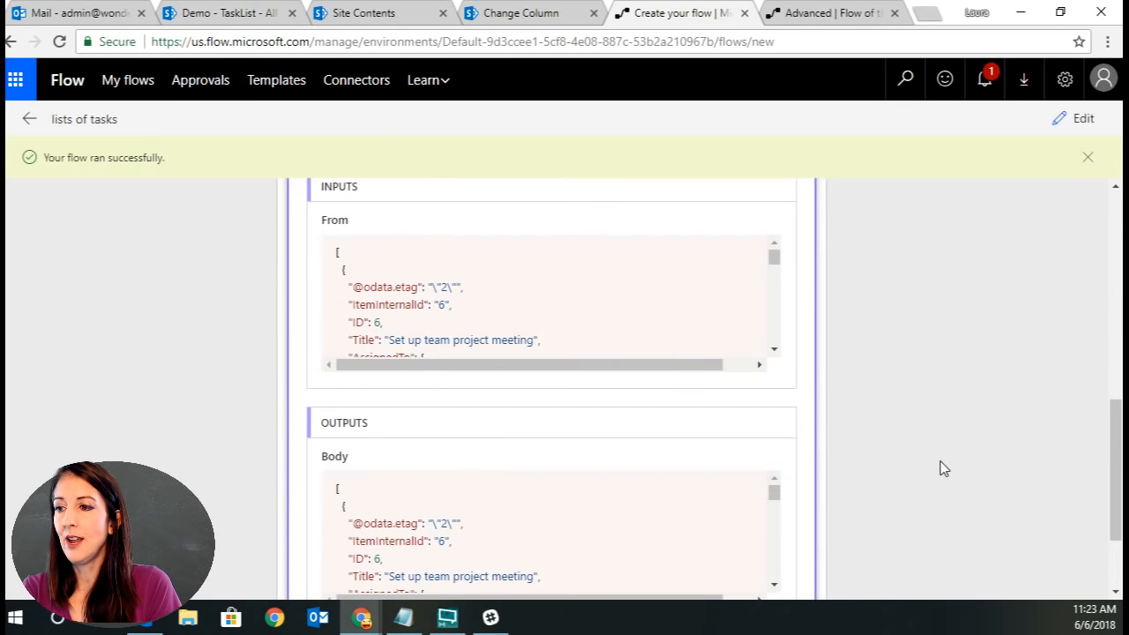
{"action": "scroll", "coordinate": [940, 461], "scroll_direction": "down", "scroll_amount": 2}
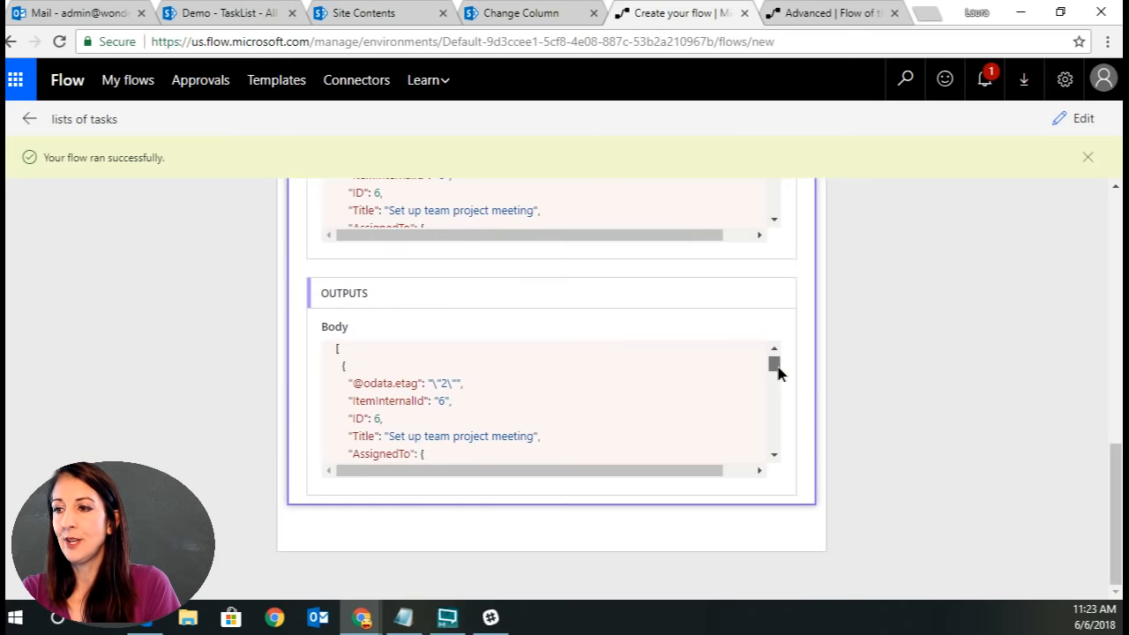
{"action": "mouse_move", "coordinate": [778, 369]}
{"action": "left_mouse_down"}
{"action": "mouse_move", "coordinate": [788, 459]}
{"action": "mouse_move", "coordinate": [770, 370]}
{"action": "left_mouse_up"}
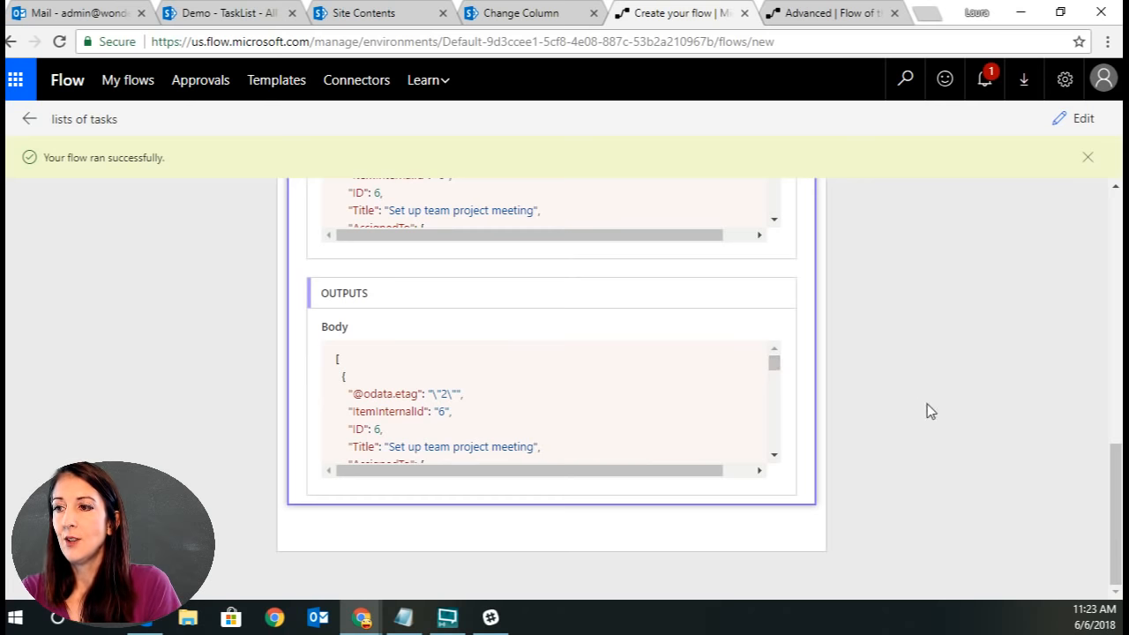
{"action": "scroll", "coordinate": [929, 410], "scroll_direction": "up", "scroll_amount": 2}
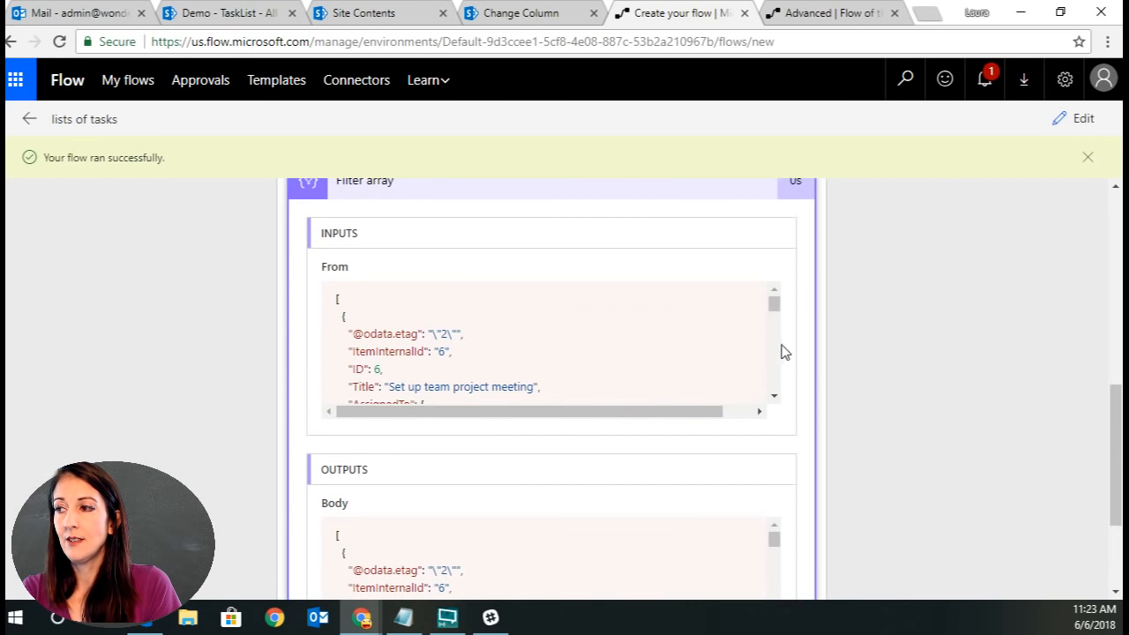
{"action": "scroll", "coordinate": [844, 355], "scroll_direction": "up", "scroll_amount": 2}
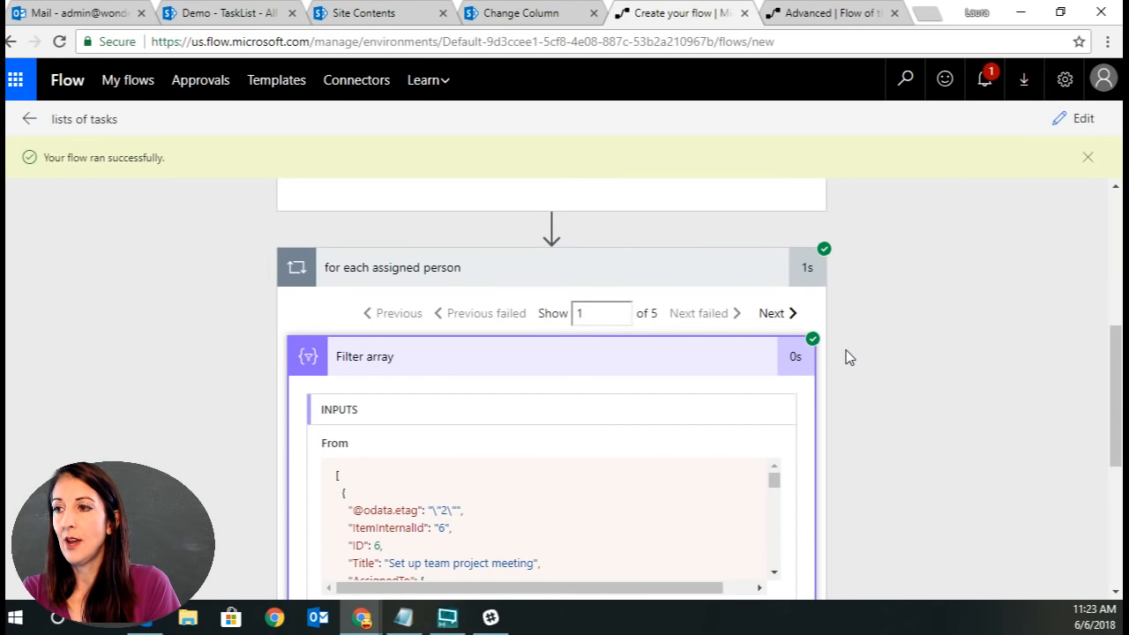
{"action": "scroll", "coordinate": [554, 587], "scroll_direction": "down", "scroll_amount": 3}
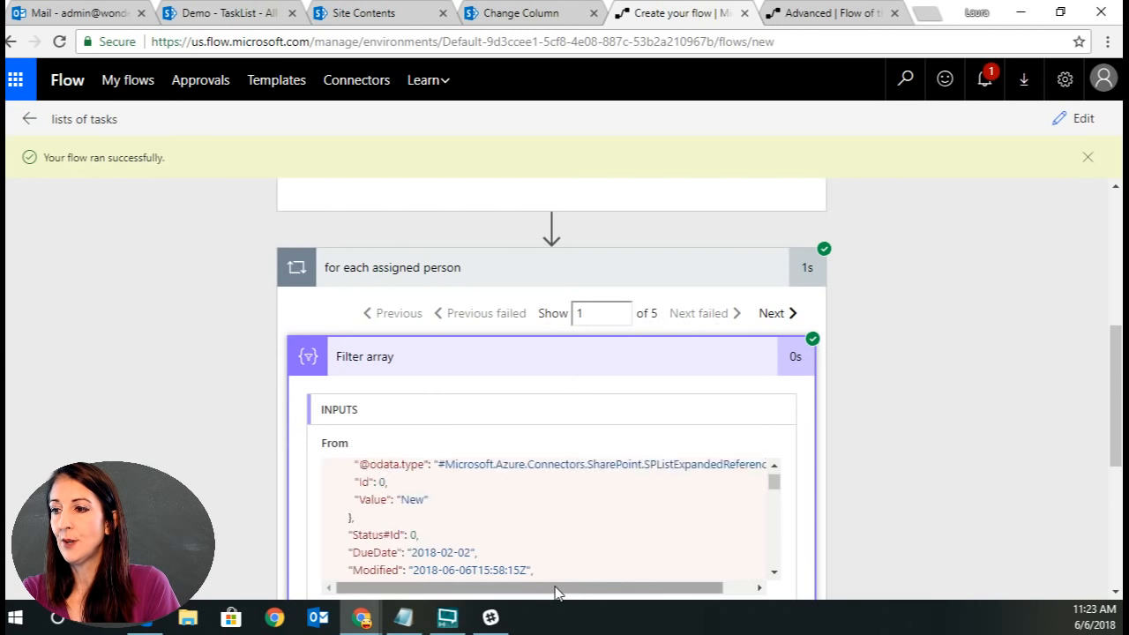
{"action": "scroll", "coordinate": [843, 537], "scroll_direction": "down", "scroll_amount": 3}
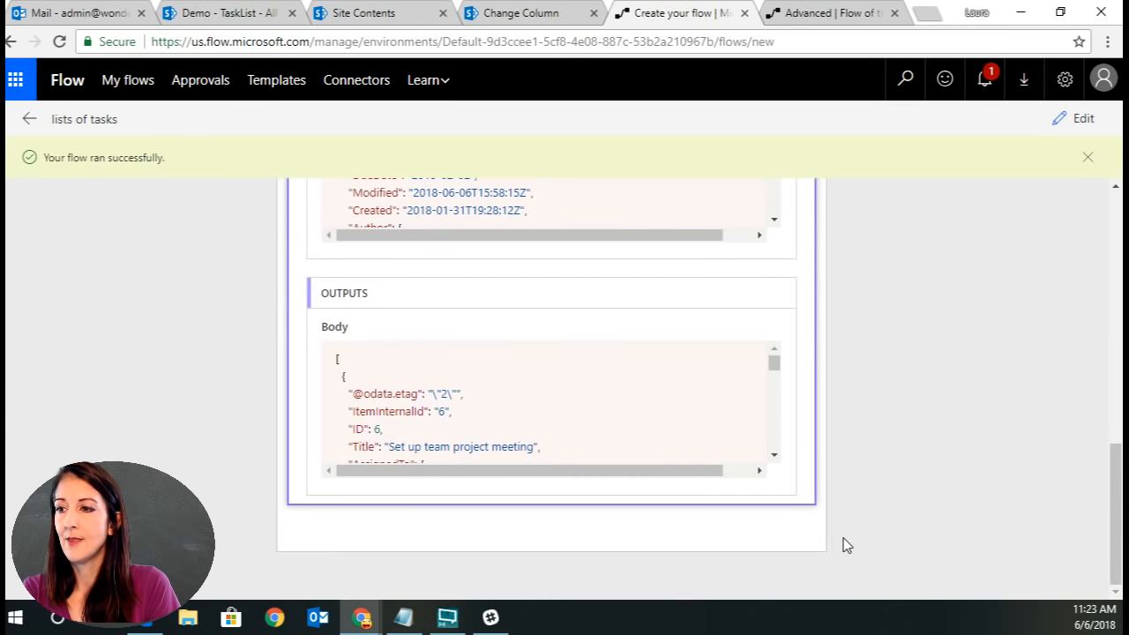
{"action": "scroll", "coordinate": [773, 371], "scroll_direction": "down", "scroll_amount": 3}
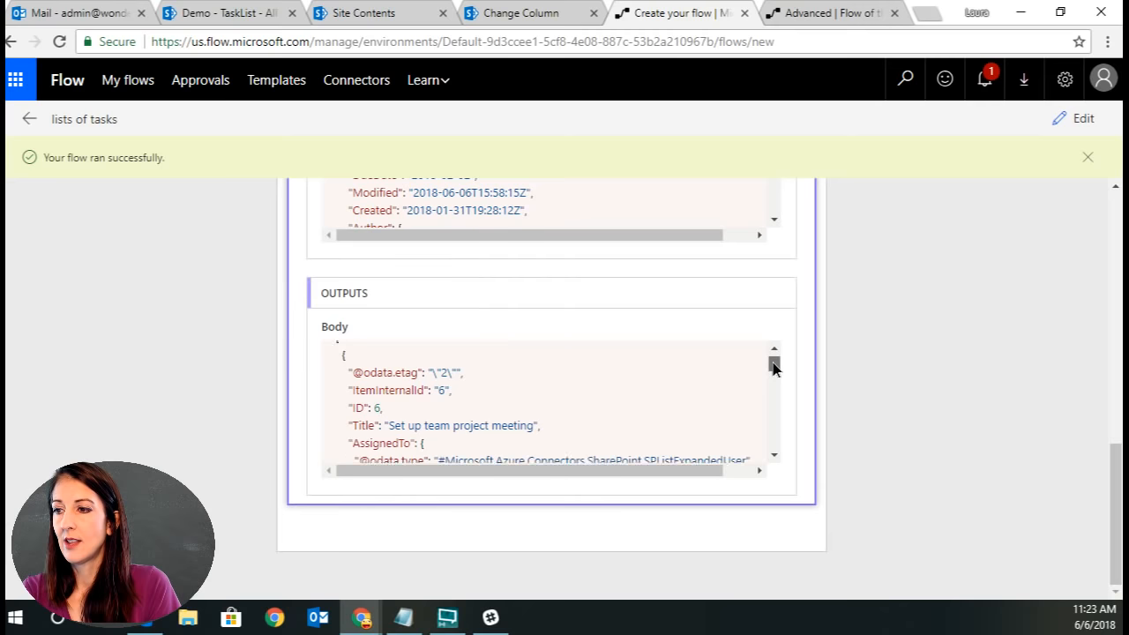
{"action": "scroll", "coordinate": [773, 375], "scroll_direction": "down", "scroll_amount": 1}
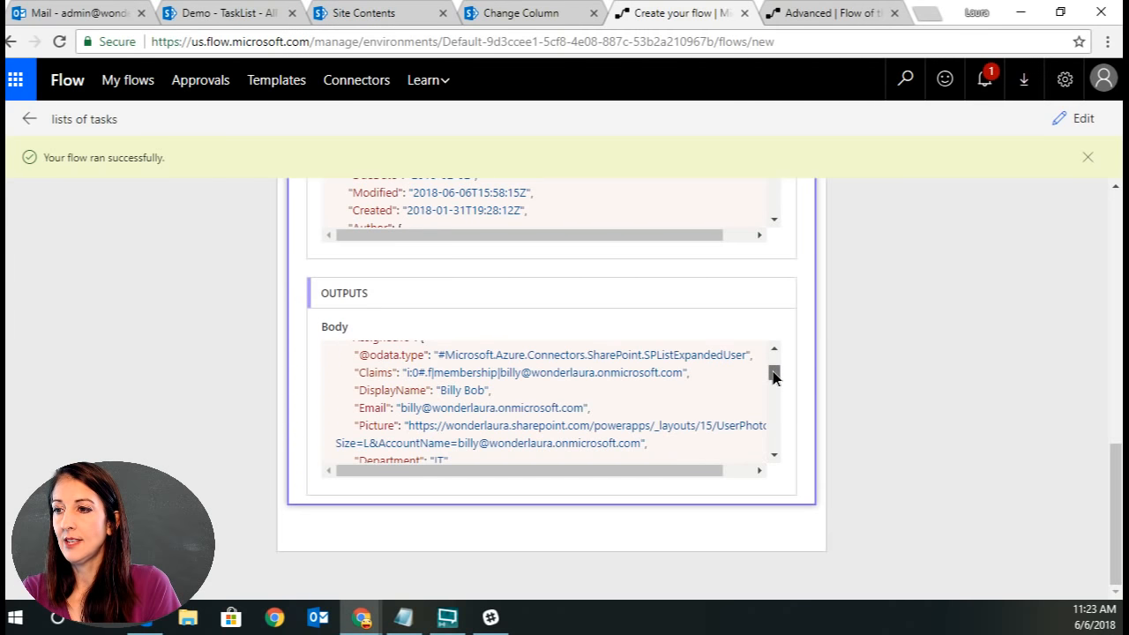
{"action": "scroll", "coordinate": [773, 374], "scroll_direction": "up", "scroll_amount": 1}
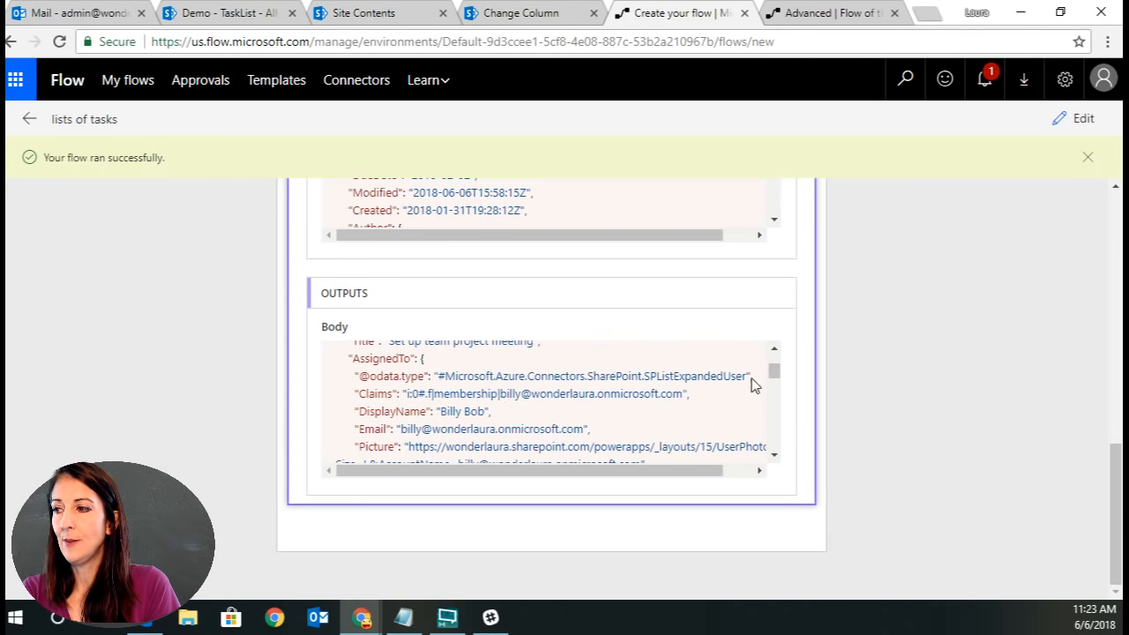
{"action": "mouse_move", "coordinate": [773, 372]}
{"action": "left_mouse_down"}
{"action": "mouse_move", "coordinate": [785, 442]}
{"action": "mouse_move", "coordinate": [773, 353]}
{"action": "mouse_move", "coordinate": [773, 383]}
{"action": "mouse_move", "coordinate": [776, 373]}
{"action": "left_mouse_up"}
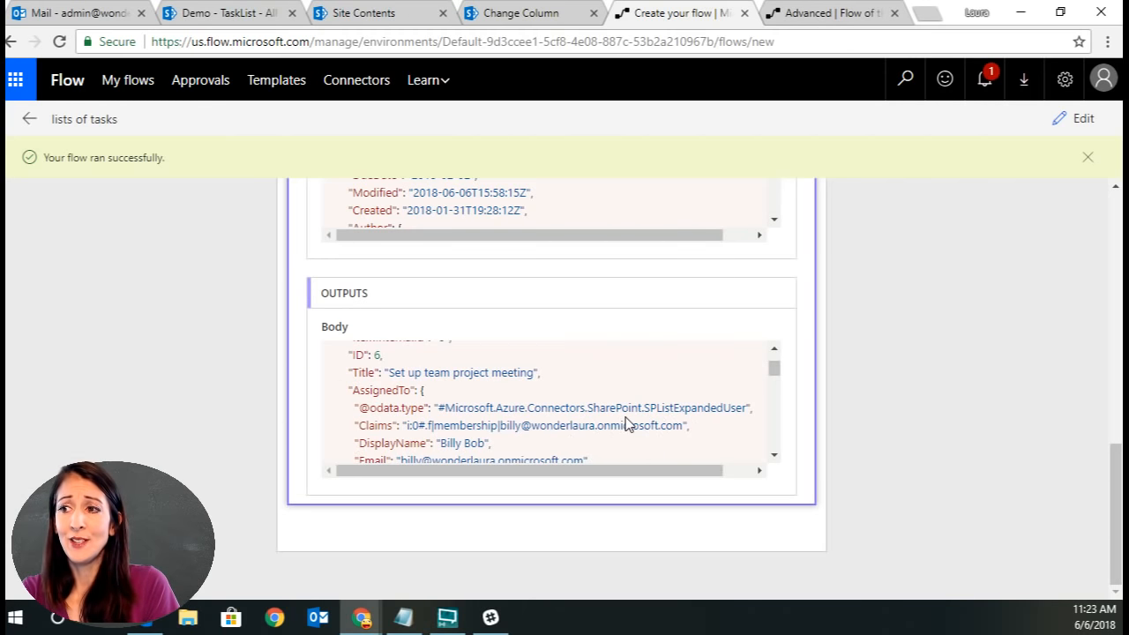
{"action": "scroll", "coordinate": [931, 385], "scroll_direction": "up", "scroll_amount": 1}
{"action": "scroll", "coordinate": [926, 388], "scroll_direction": "up", "scroll_amount": 3}
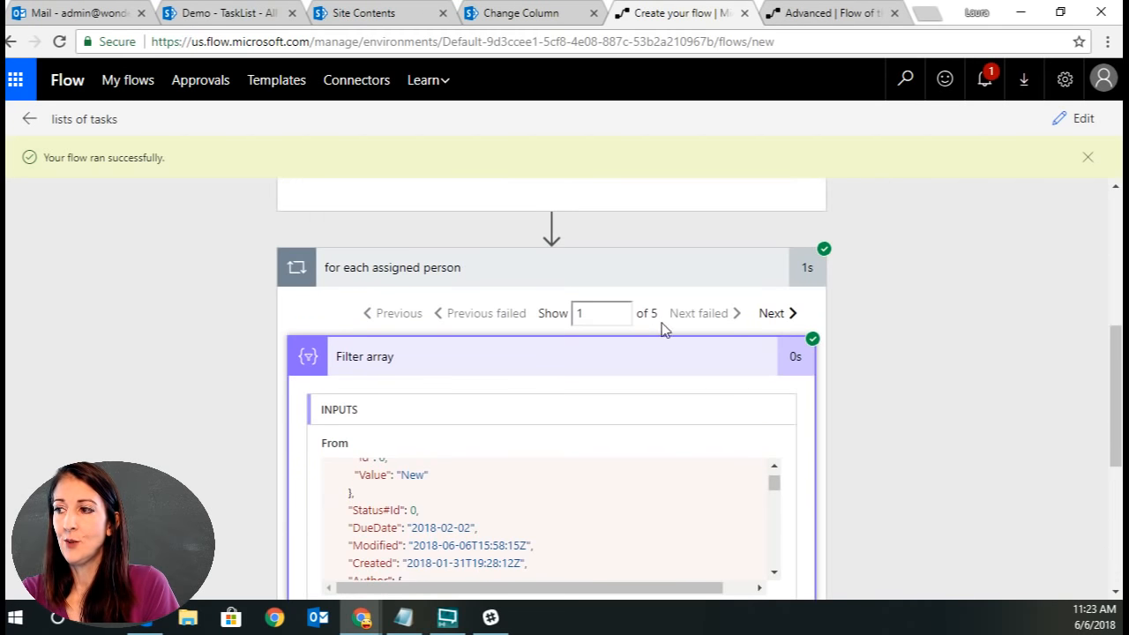
Return to editing and add a Create HTML table action below the Filter array inside the loop.
{"action": "left_click", "coordinate": [1077, 120]}
{"action": "scroll", "coordinate": [988, 280], "scroll_direction": "down", "scroll_amount": 2}
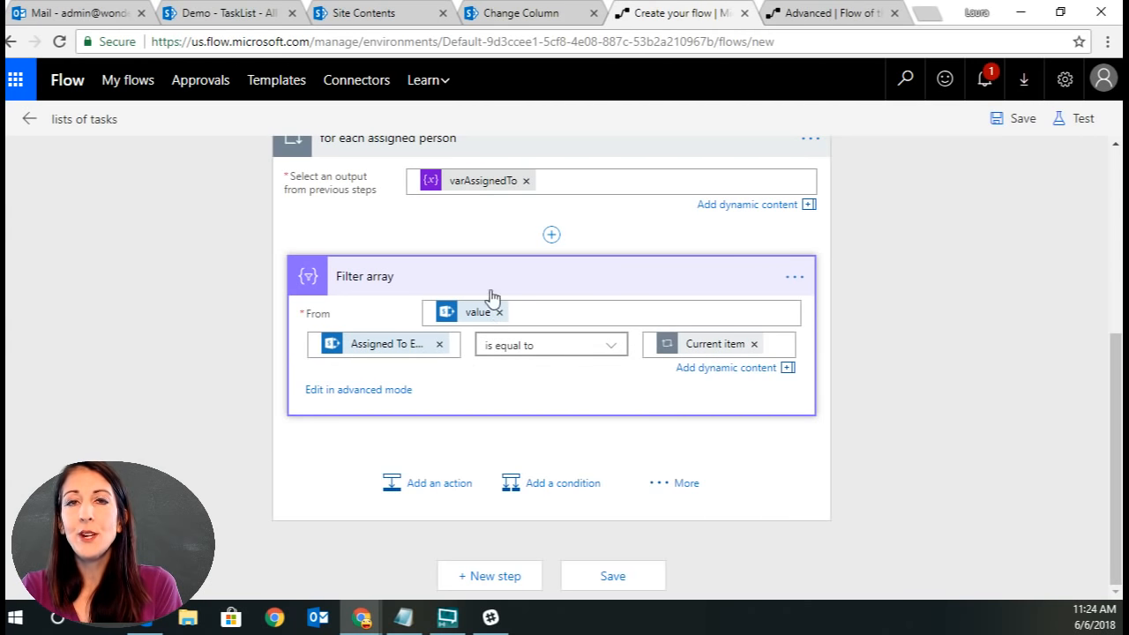
{"action": "left_click", "coordinate": [419, 488]}
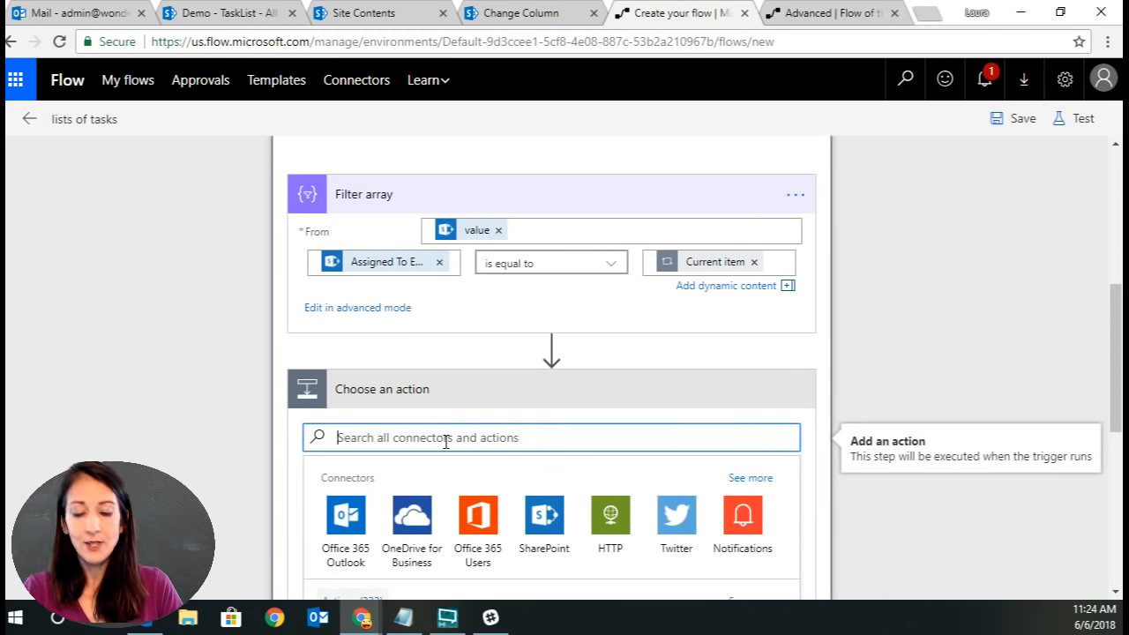
{"action": "type", "text": "html"}
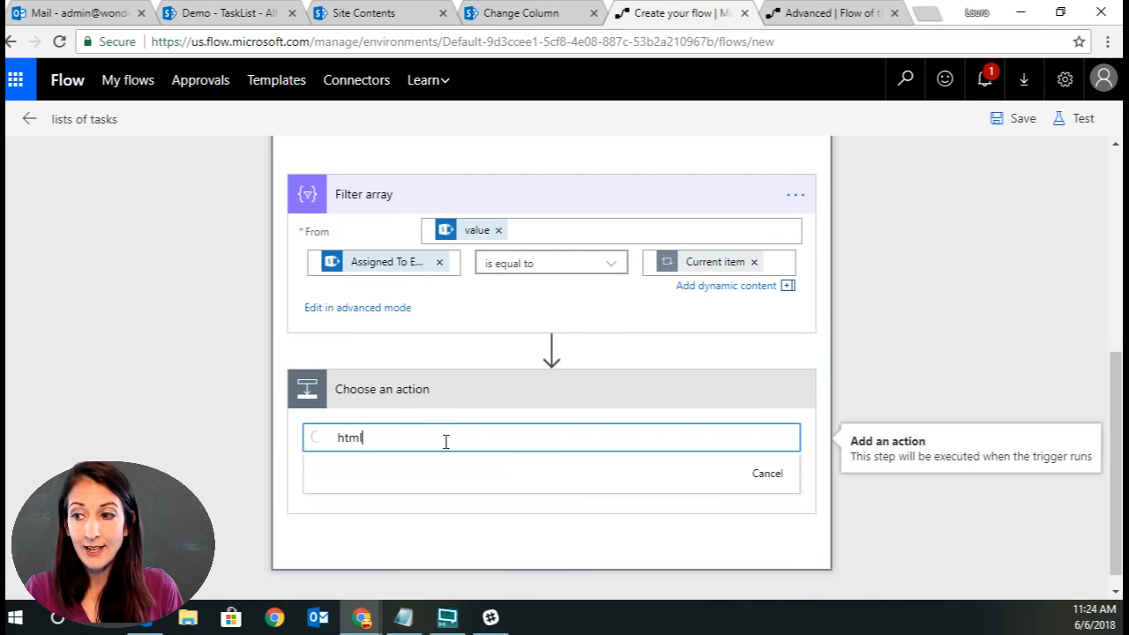
{"action": "scroll", "coordinate": [704, 487], "scroll_direction": "down", "scroll_amount": 1}
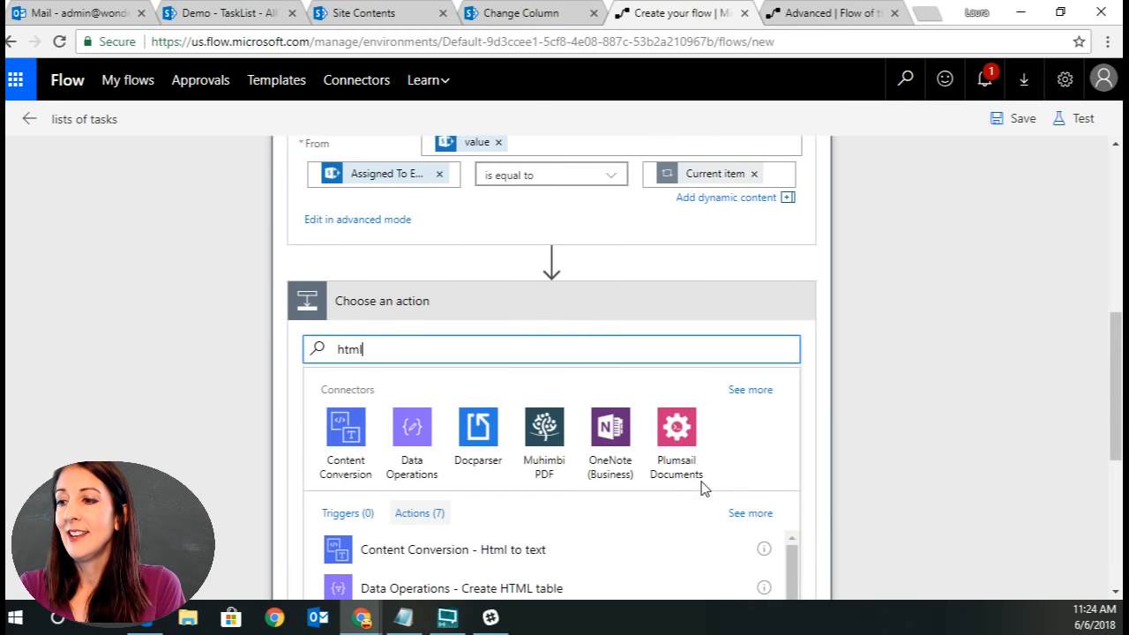
{"action": "scroll", "coordinate": [593, 576], "scroll_direction": "down", "scroll_amount": 1}
{"action": "left_click", "coordinate": [531, 536]}
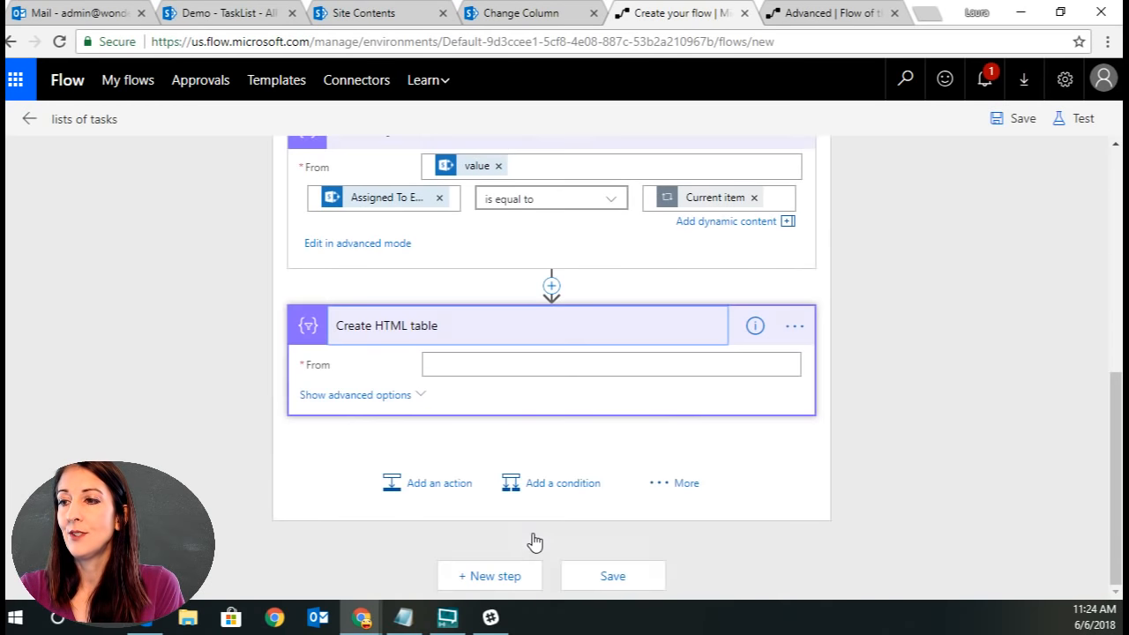
Set the HTML table's From to the Filter array Body and turn Include headers to Yes.
{"action": "left_click", "coordinate": [468, 364]}
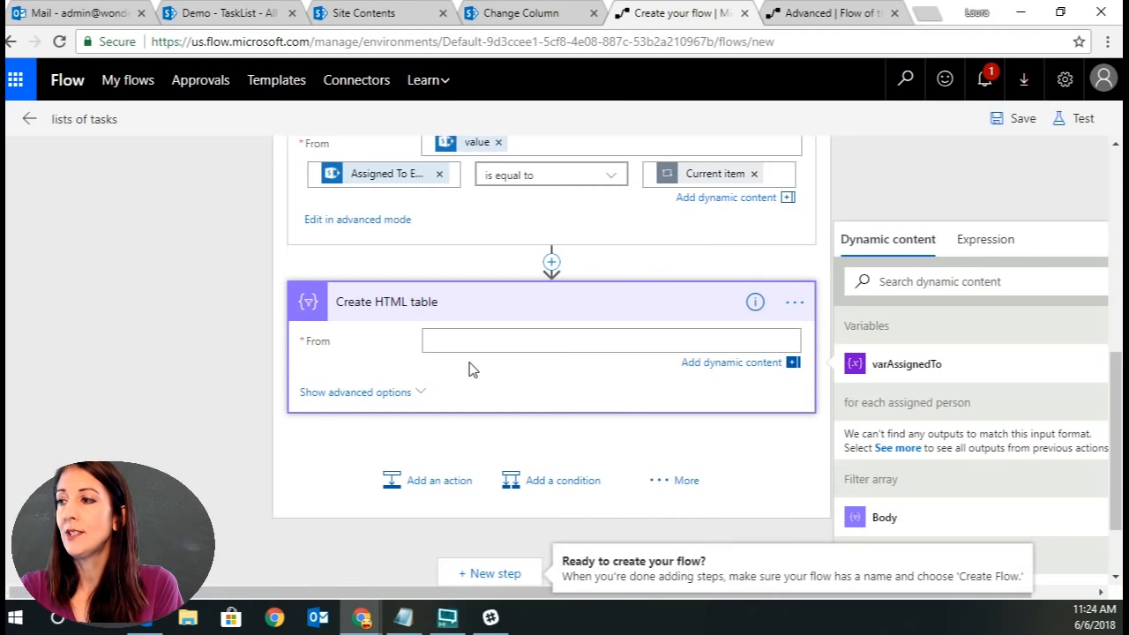
{"action": "left_click", "coordinate": [882, 520]}
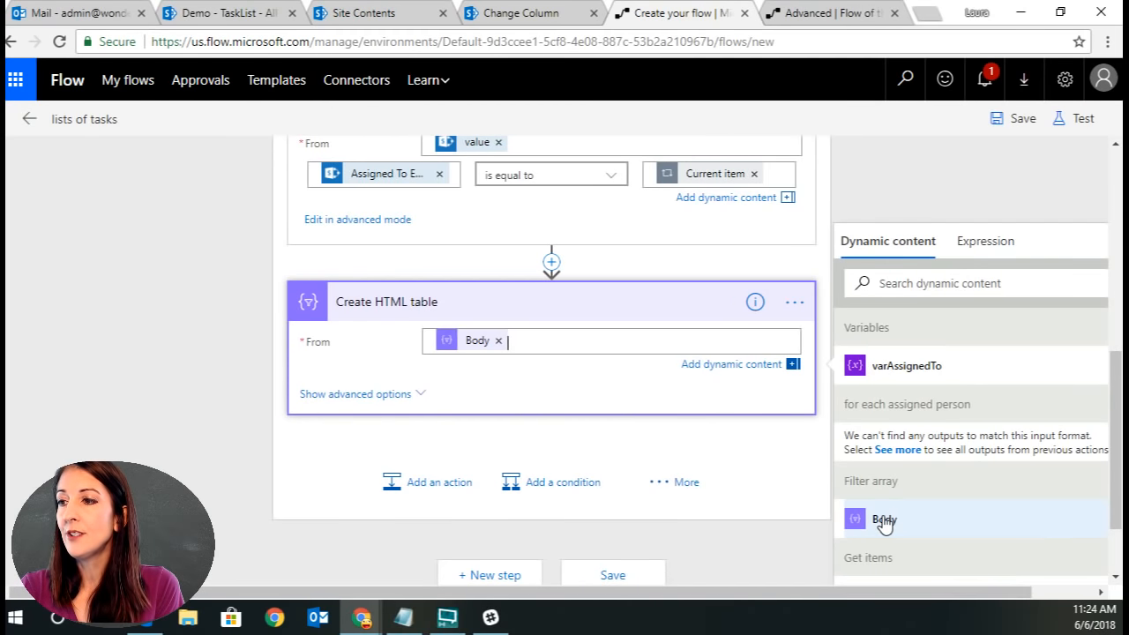
{"action": "left_click", "coordinate": [419, 395]}
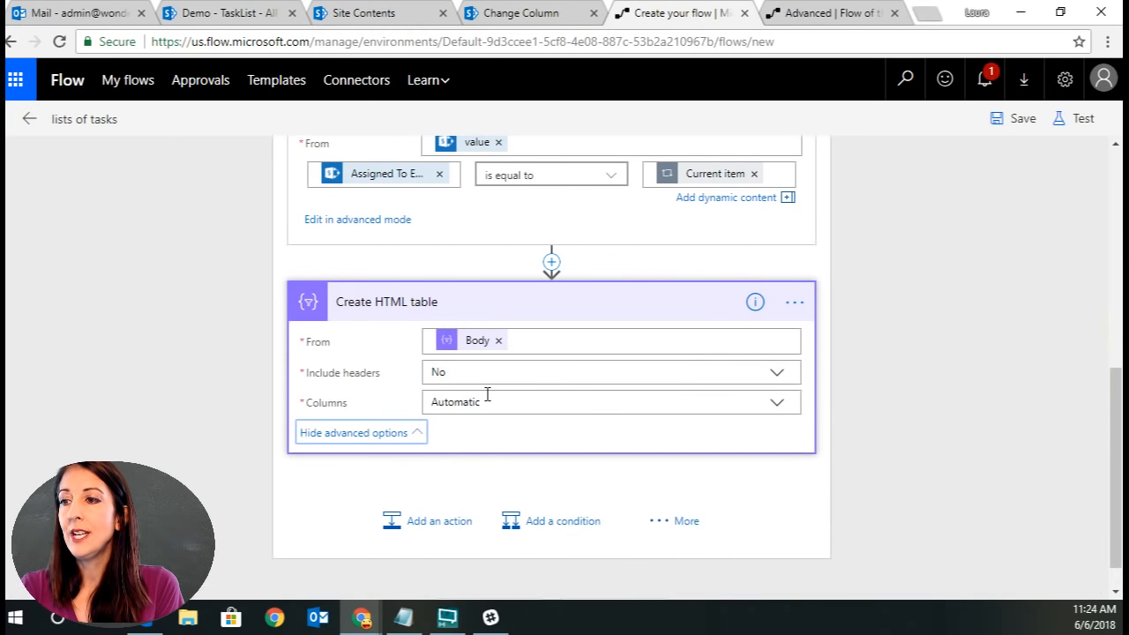
{"action": "left_click", "coordinate": [778, 404]}
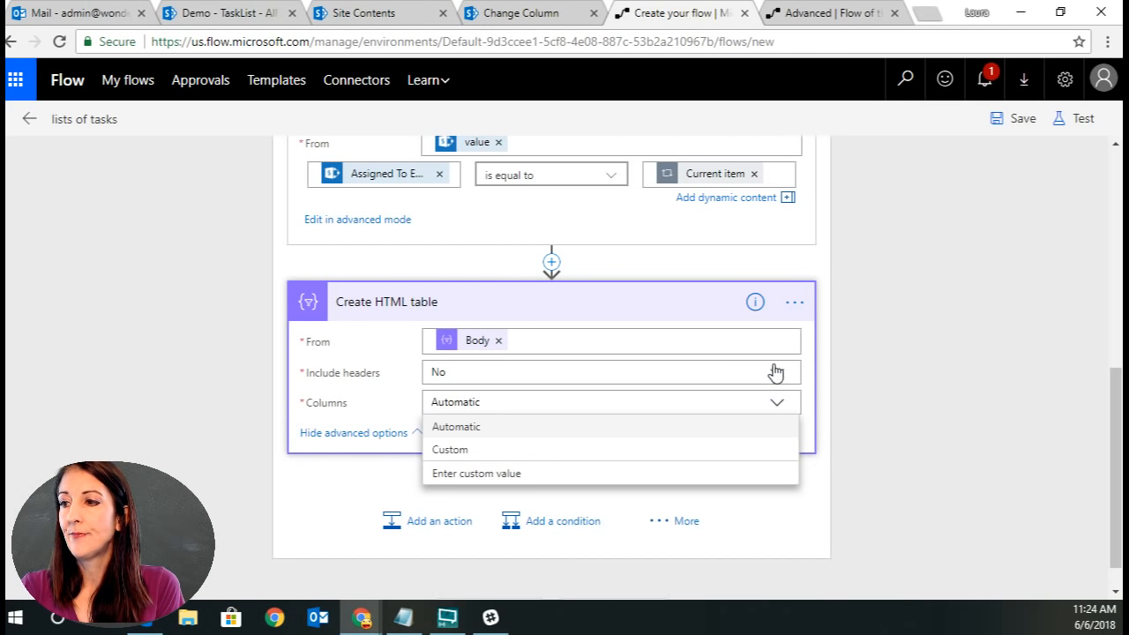
{"action": "left_click", "coordinate": [776, 372]}
{"action": "left_click", "coordinate": [486, 398]}
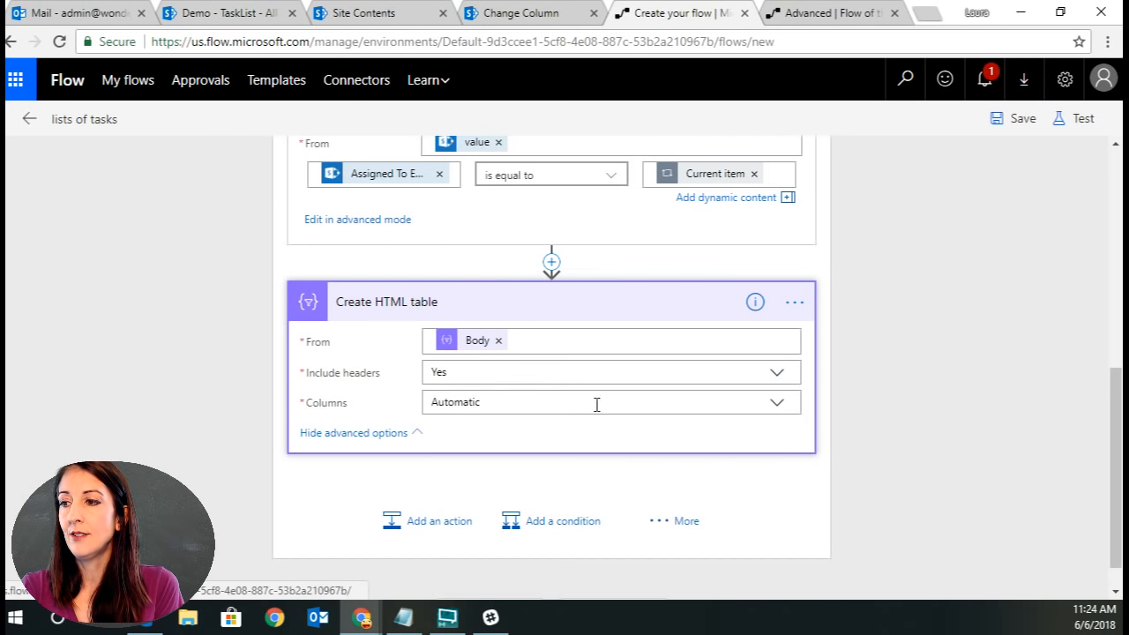
{"action": "left_click", "coordinate": [776, 402]}
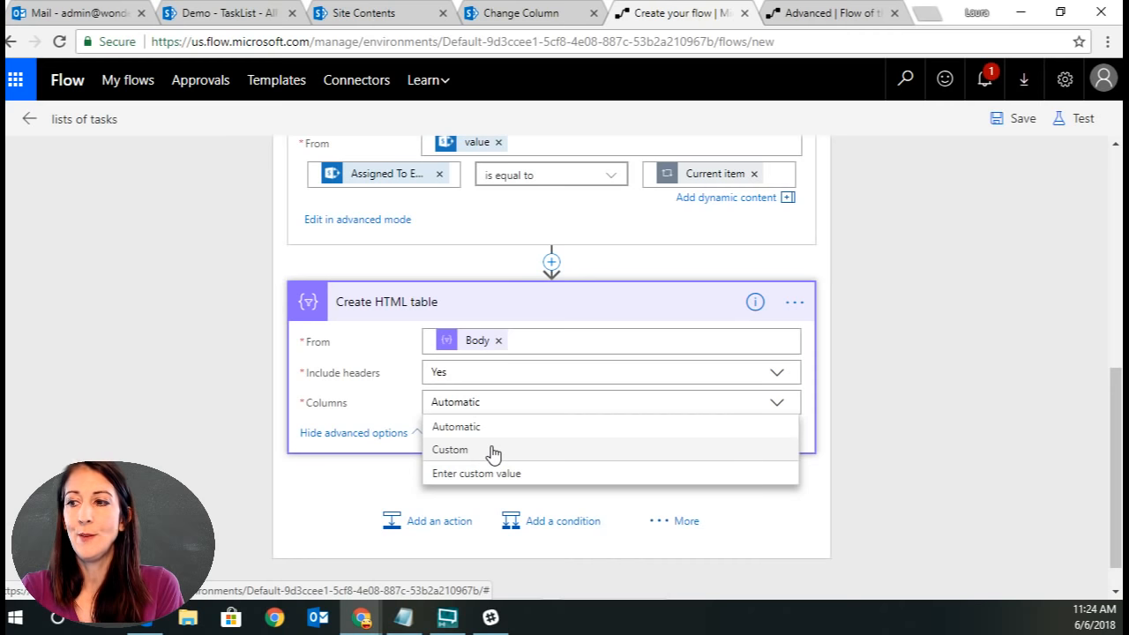
{"action": "left_click", "coordinate": [491, 450]}
{"action": "left_click", "coordinate": [453, 443]}
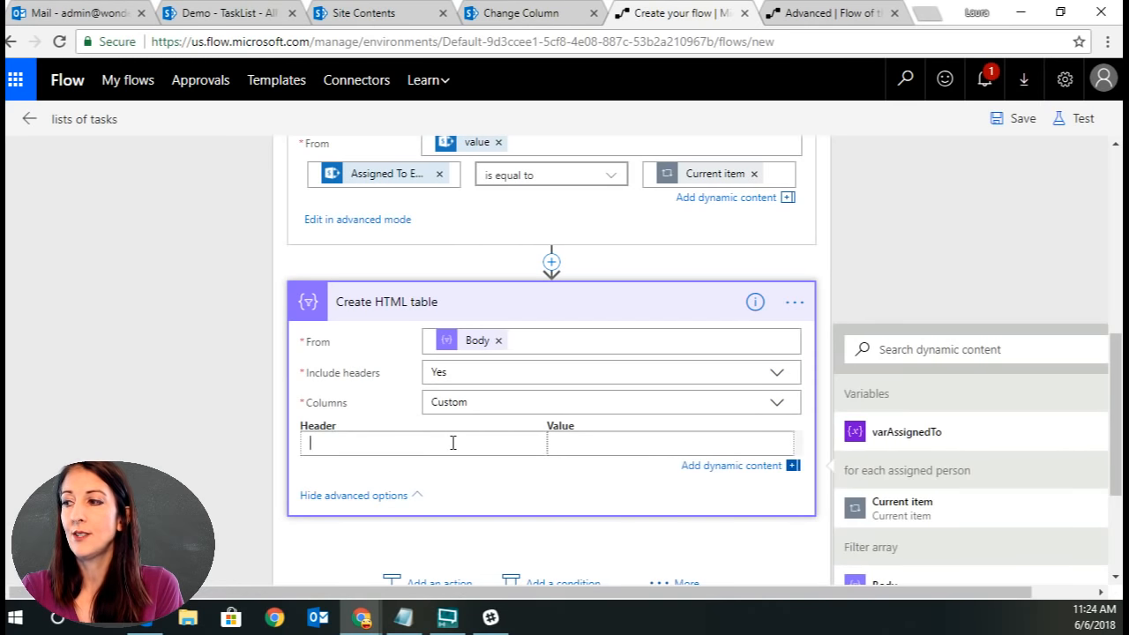
{"action": "left_click_drag", "start_coordinate": [1116, 454], "coordinate": [1116, 502]}
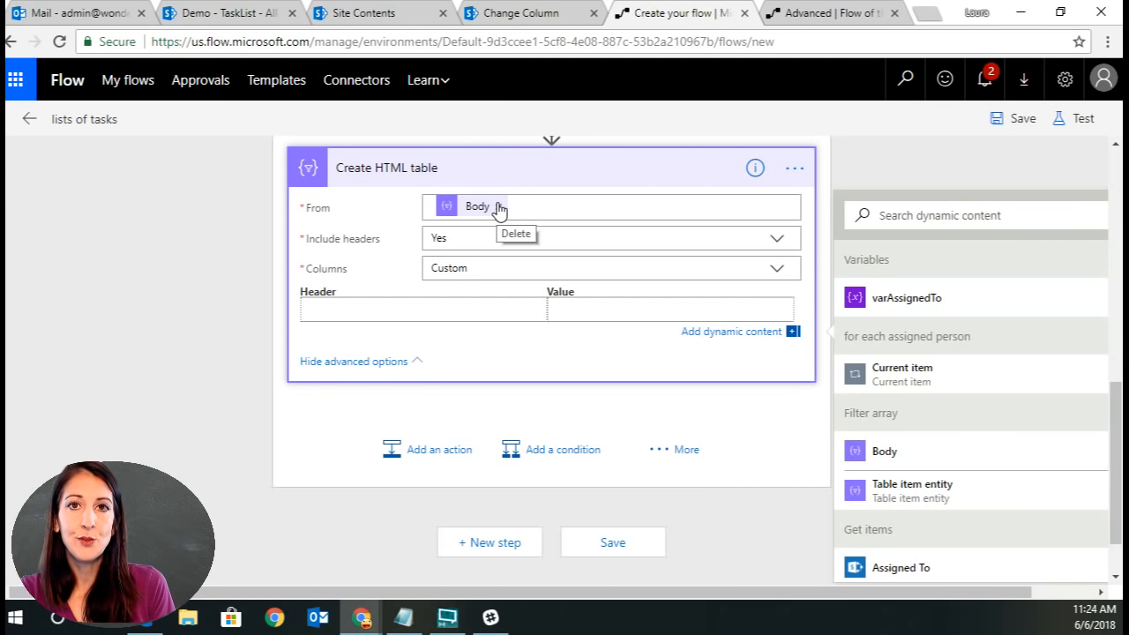
{"action": "scroll", "coordinate": [970, 520], "scroll_direction": "down", "scroll_amount": 1}
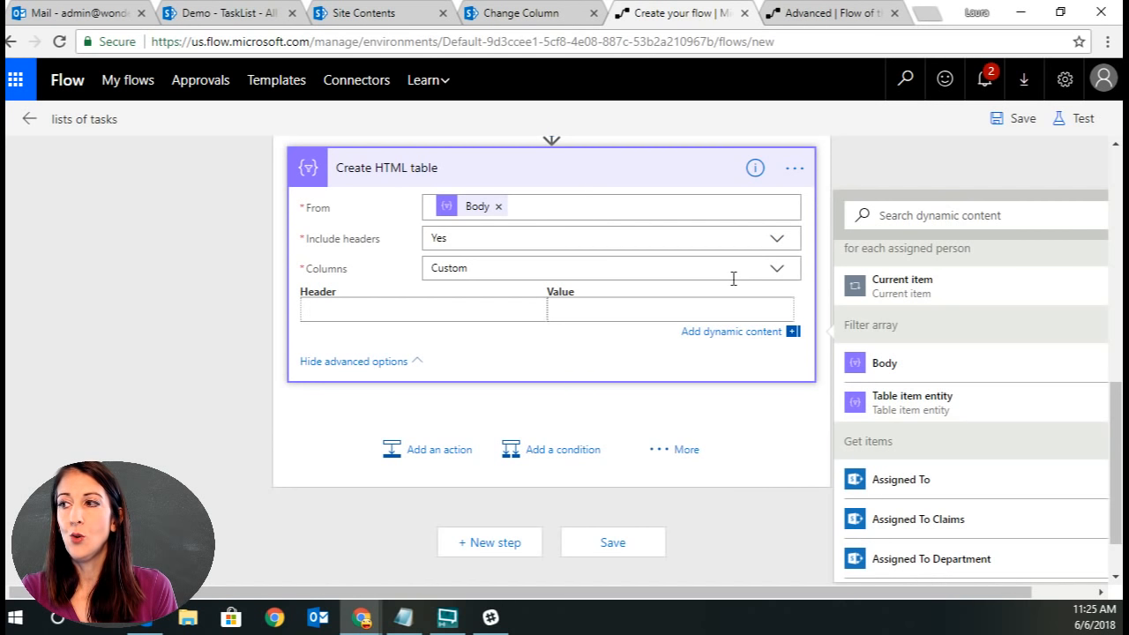
{"action": "left_click", "coordinate": [775, 271]}
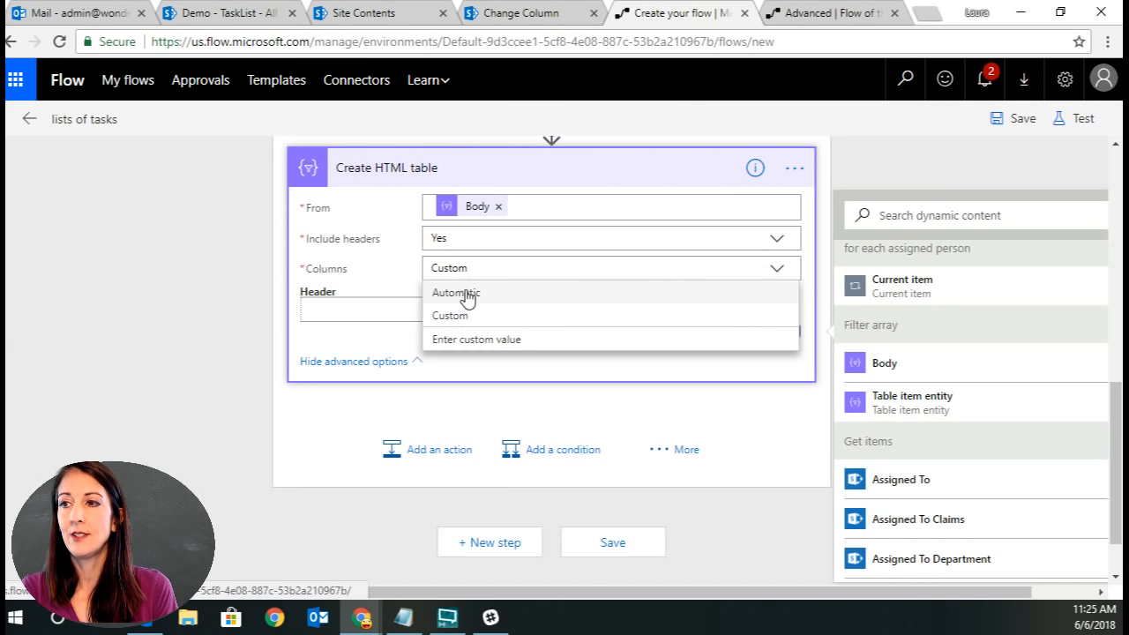
{"action": "left_click", "coordinate": [463, 291]}
Save the flow and test it using data from the previous Test Succeeded run.
{"action": "left_click", "coordinate": [1016, 118]}
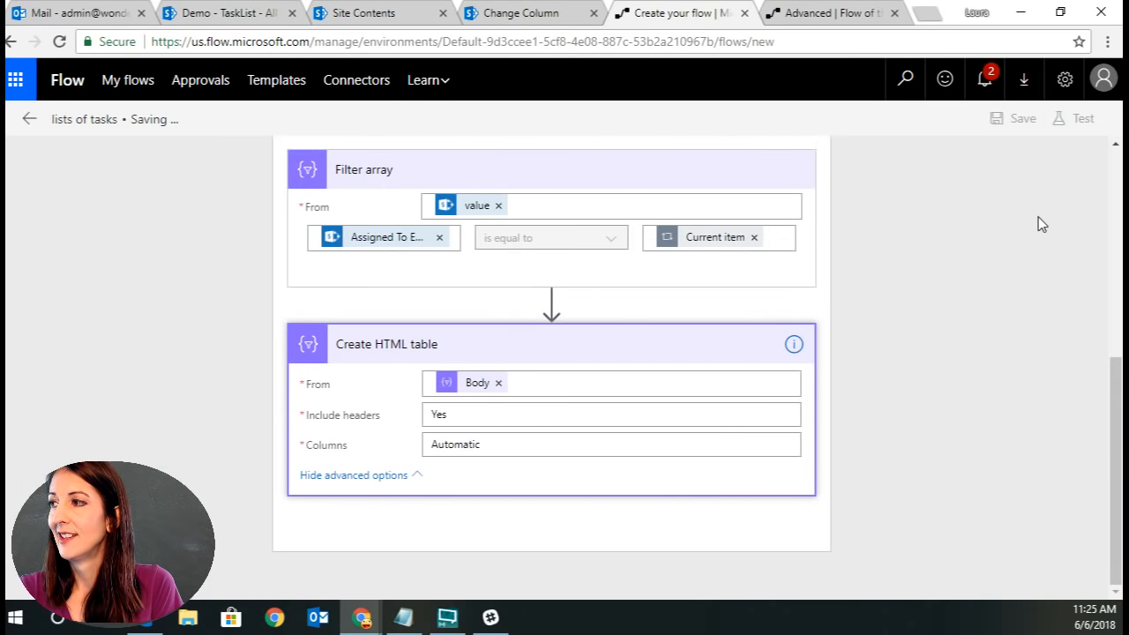
{"action": "left_click", "coordinate": [1078, 118]}
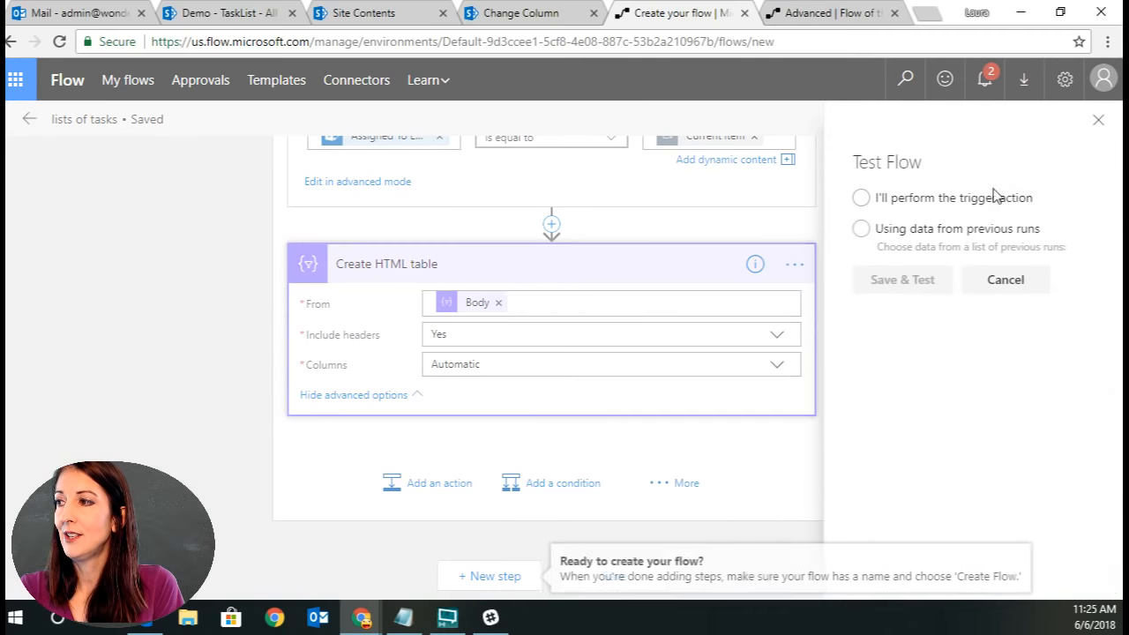
{"action": "left_click", "coordinate": [861, 228]}
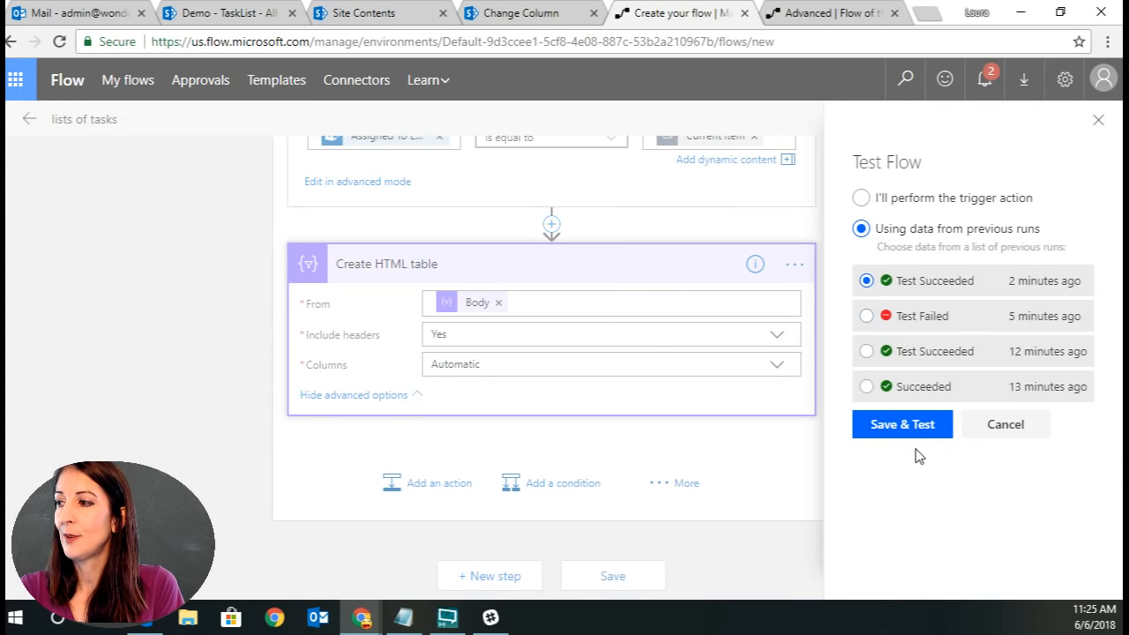
{"action": "left_click", "coordinate": [899, 424]}
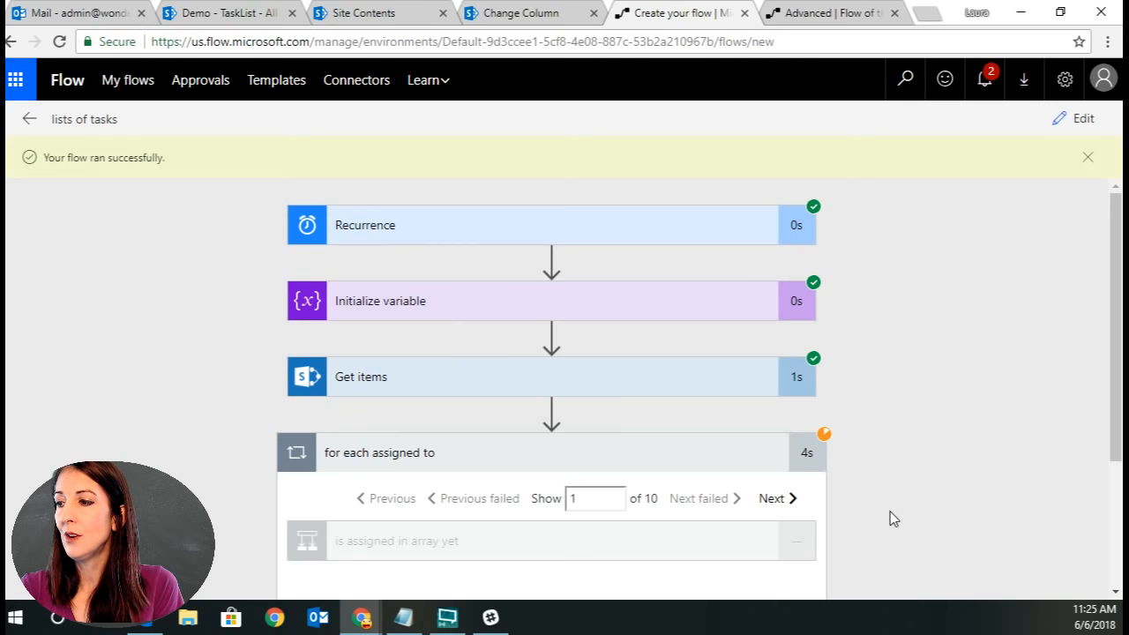
Review the Create HTML table outputs in the for each assigned person loop of the test run.
{"action": "scroll", "coordinate": [891, 514], "scroll_direction": "down", "scroll_amount": 3}
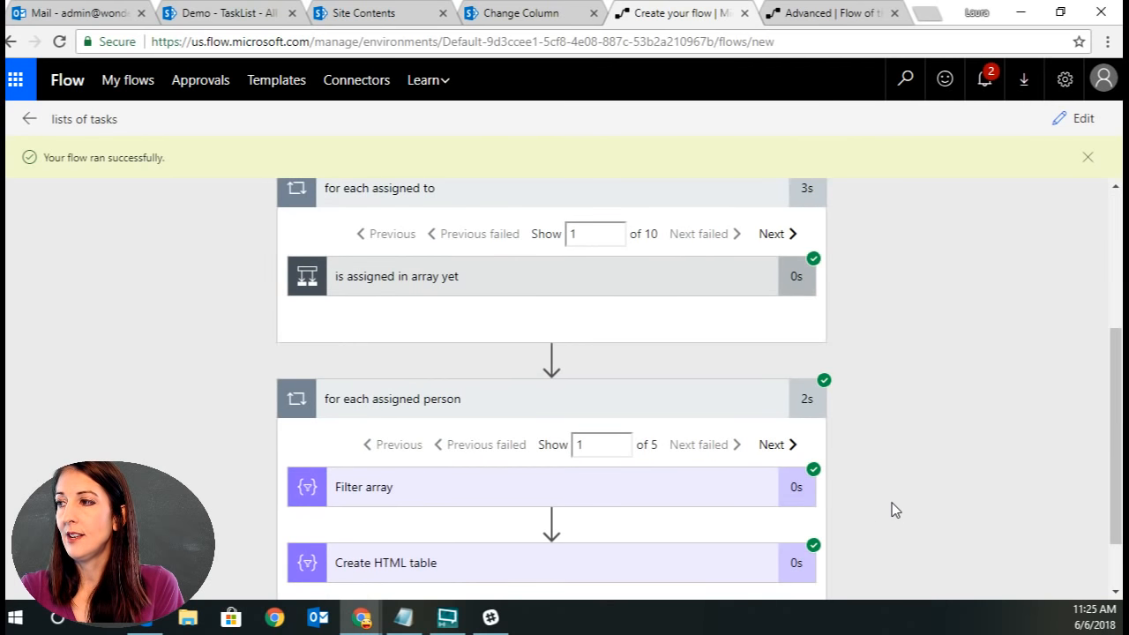
{"action": "scroll", "coordinate": [892, 509], "scroll_direction": "down", "scroll_amount": 2}
{"action": "scroll", "coordinate": [938, 473], "scroll_direction": "down", "scroll_amount": 5}
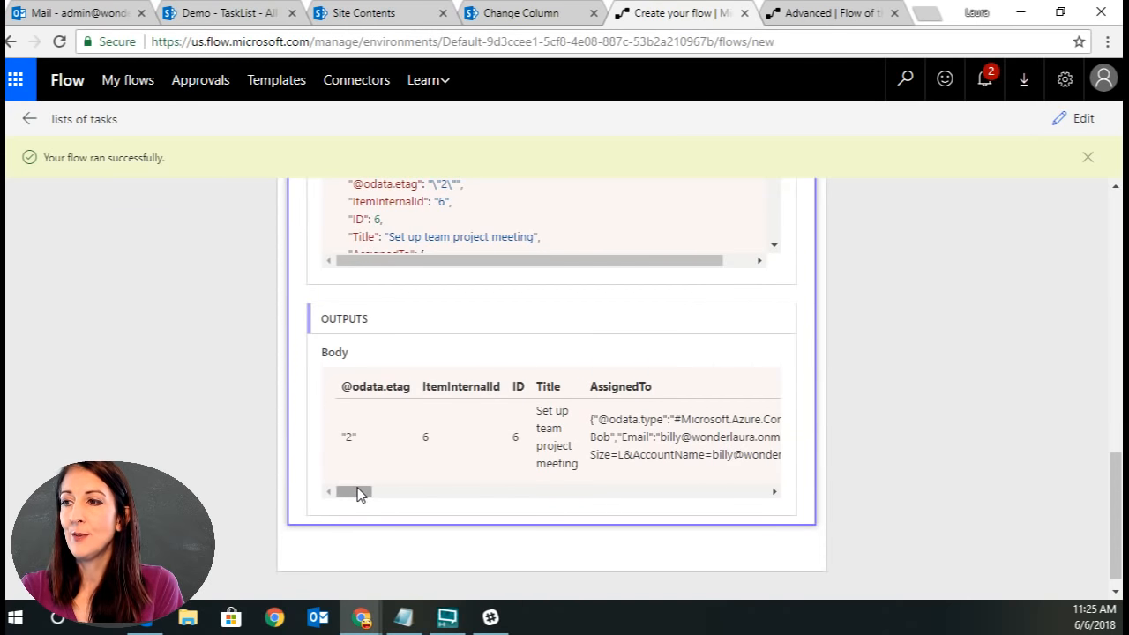
{"action": "mouse_move", "coordinate": [360, 494]}
{"action": "left_mouse_down"}
{"action": "mouse_move", "coordinate": [591, 509]}
{"action": "mouse_move", "coordinate": [753, 499]}
{"action": "mouse_move", "coordinate": [341, 500]}
{"action": "left_mouse_up"}
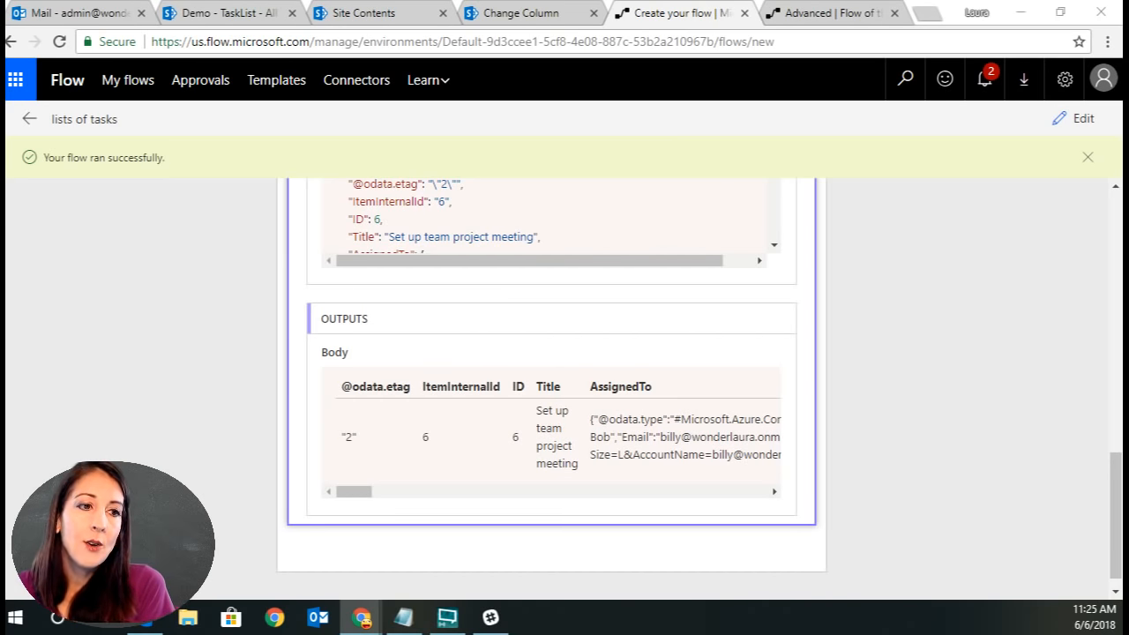
Return to editing and delete the Create HTML table action from the loop.
{"action": "left_click", "coordinate": [1070, 124]}
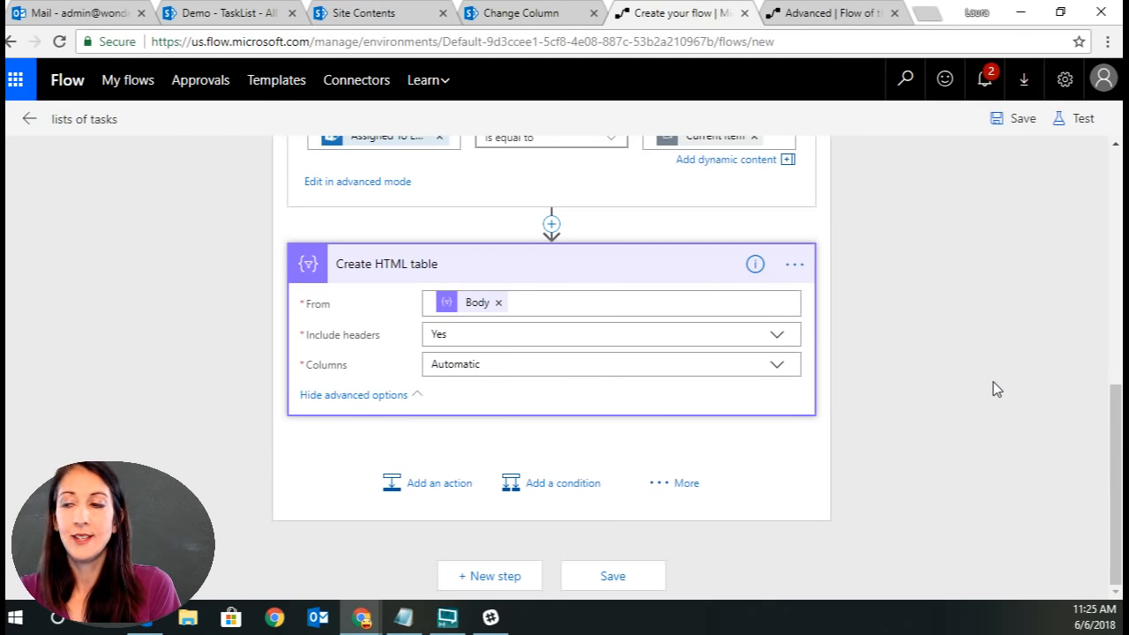
{"action": "left_click", "coordinate": [794, 264]}
{"action": "left_click", "coordinate": [864, 375]}
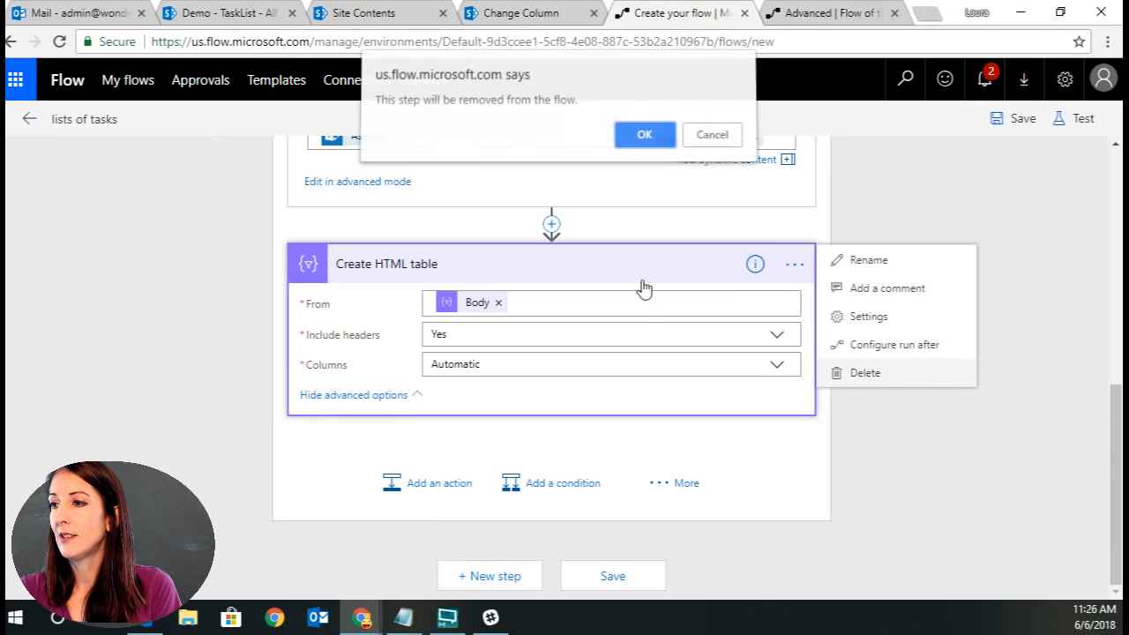
{"action": "left_click", "coordinate": [631, 139]}
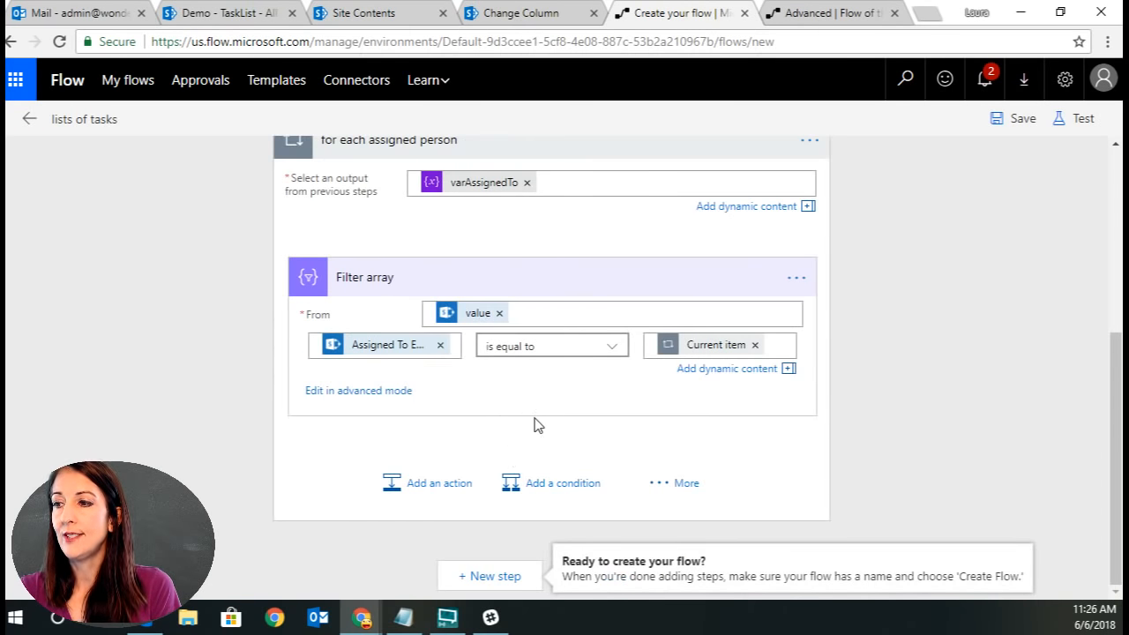
Add a Data Operations Parse JSON action below the Filter array inside the loop.
{"action": "left_click", "coordinate": [444, 487]}
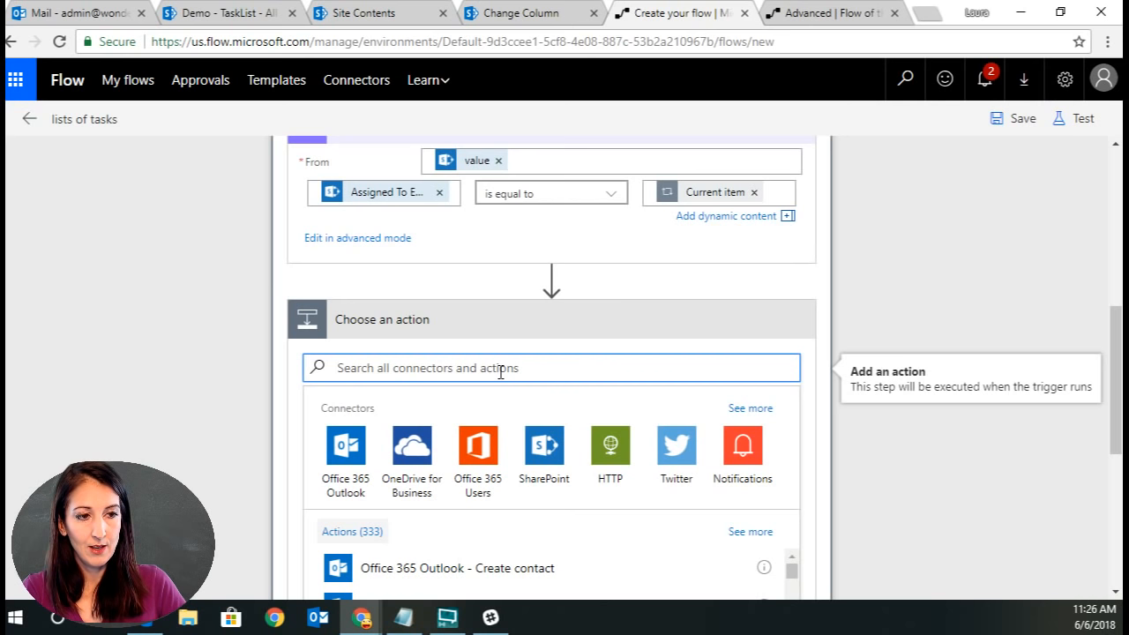
{"action": "type", "text": "compose"}
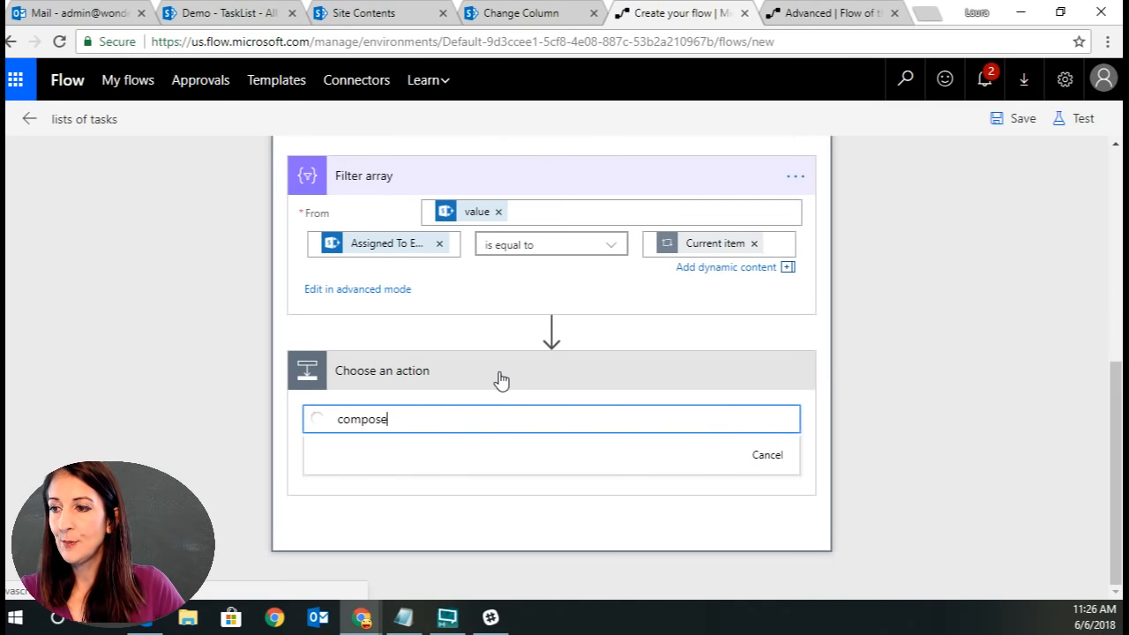
{"action": "left_click", "coordinate": [340, 448]}
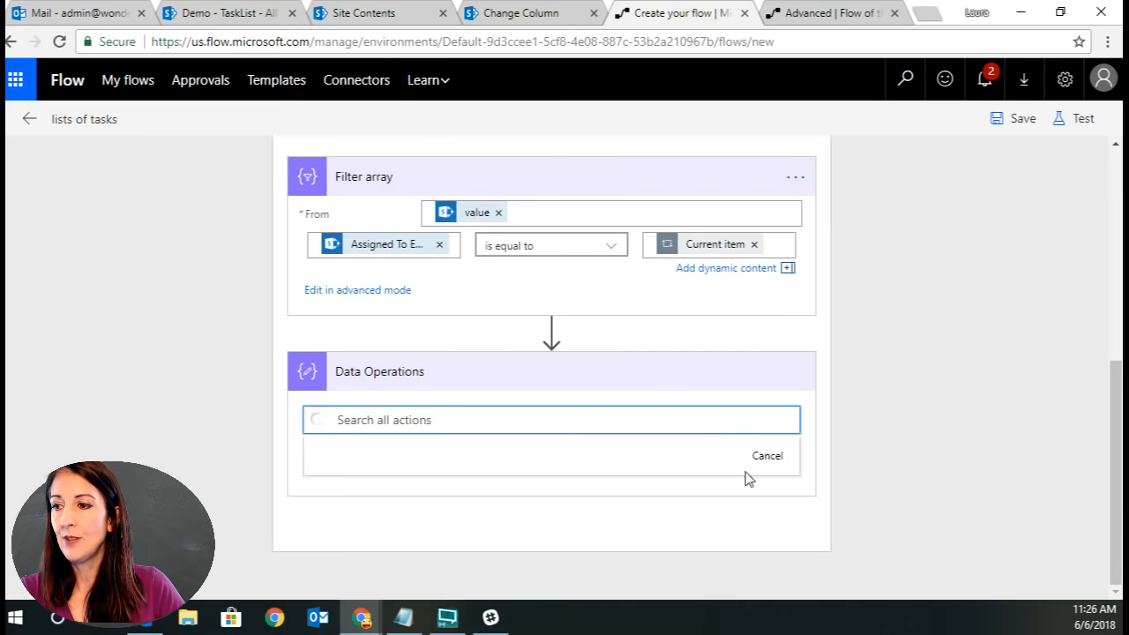
{"action": "scroll", "coordinate": [899, 465], "scroll_direction": "down", "scroll_amount": 2}
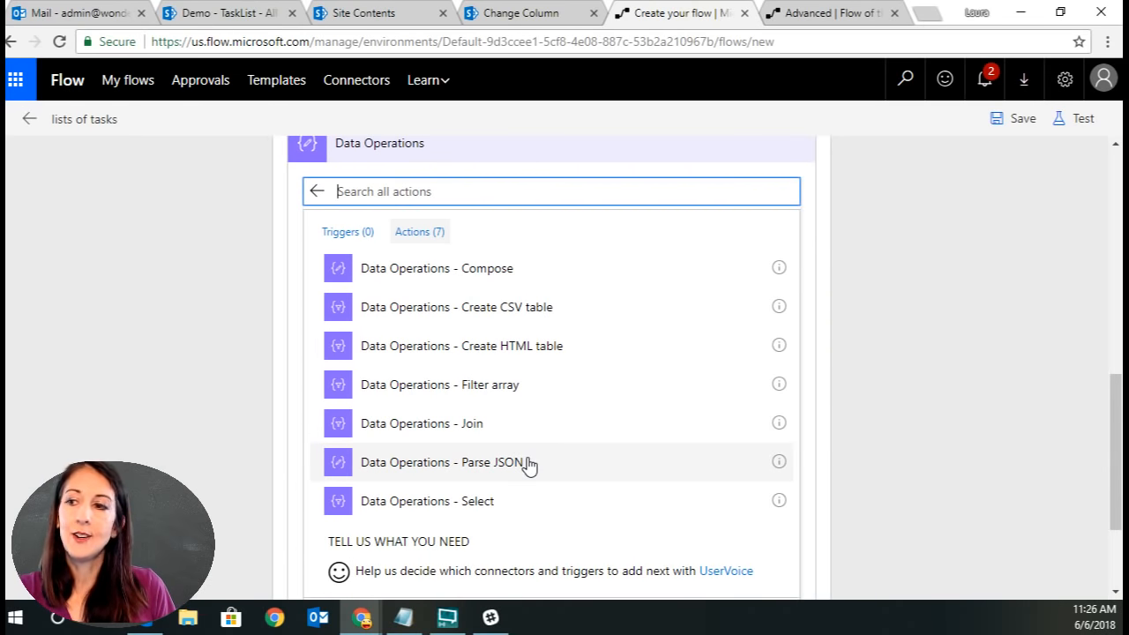
{"action": "left_click", "coordinate": [527, 462]}
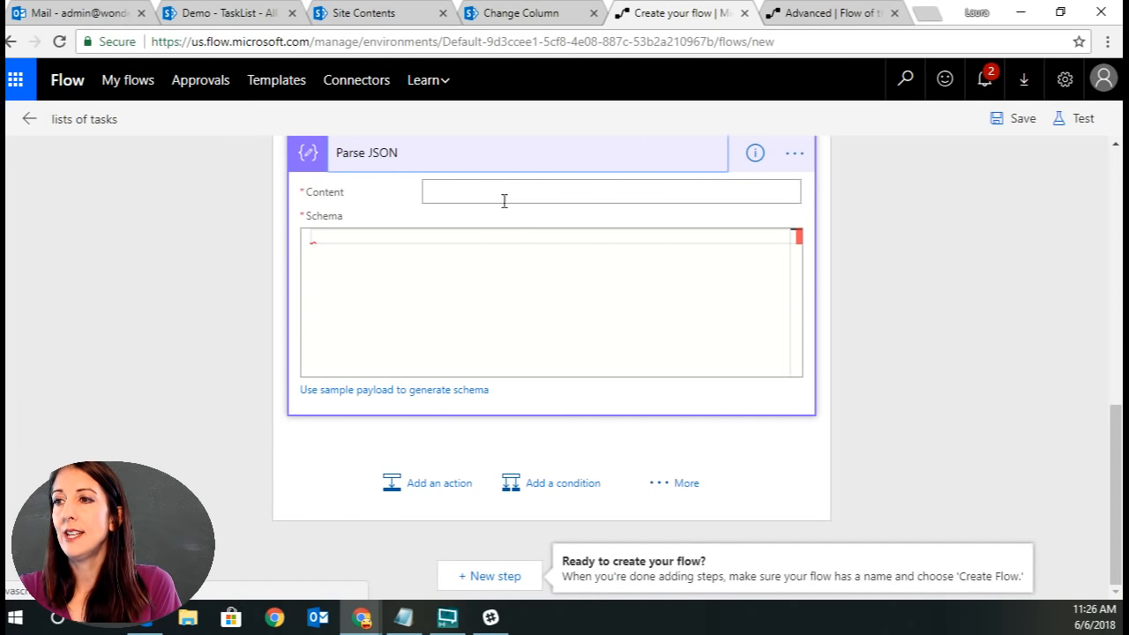
Set the Parse JSON Content to the Filter array Body and try to save the flow.
{"action": "scroll", "coordinate": [975, 294], "scroll_direction": "up", "scroll_amount": 2}
{"action": "left_click", "coordinate": [453, 373]}
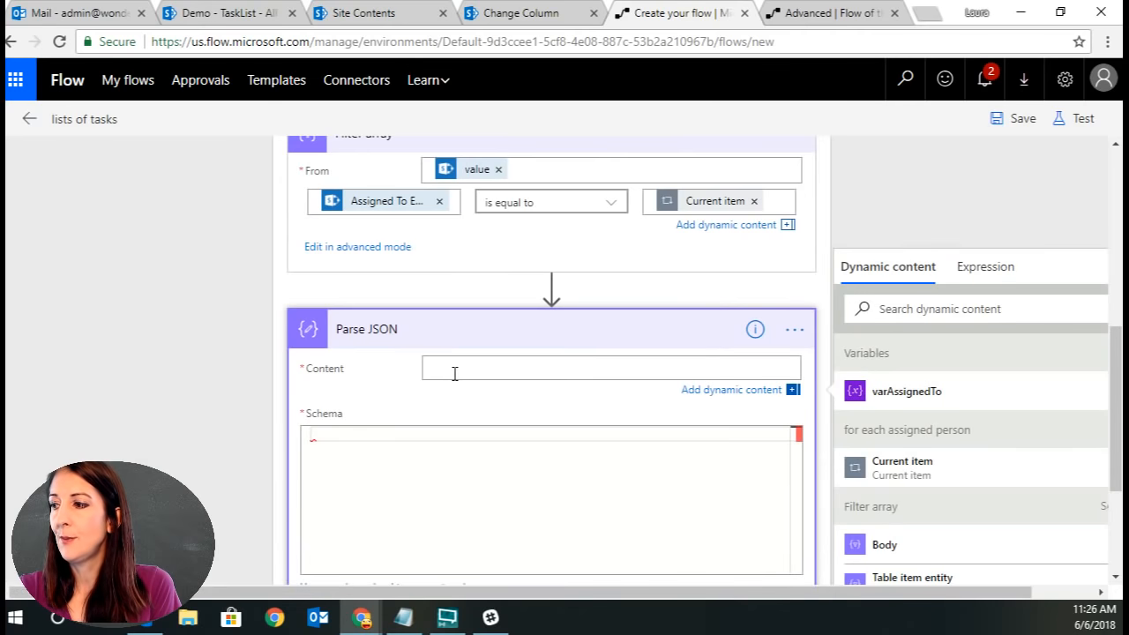
{"action": "left_click", "coordinate": [964, 546]}
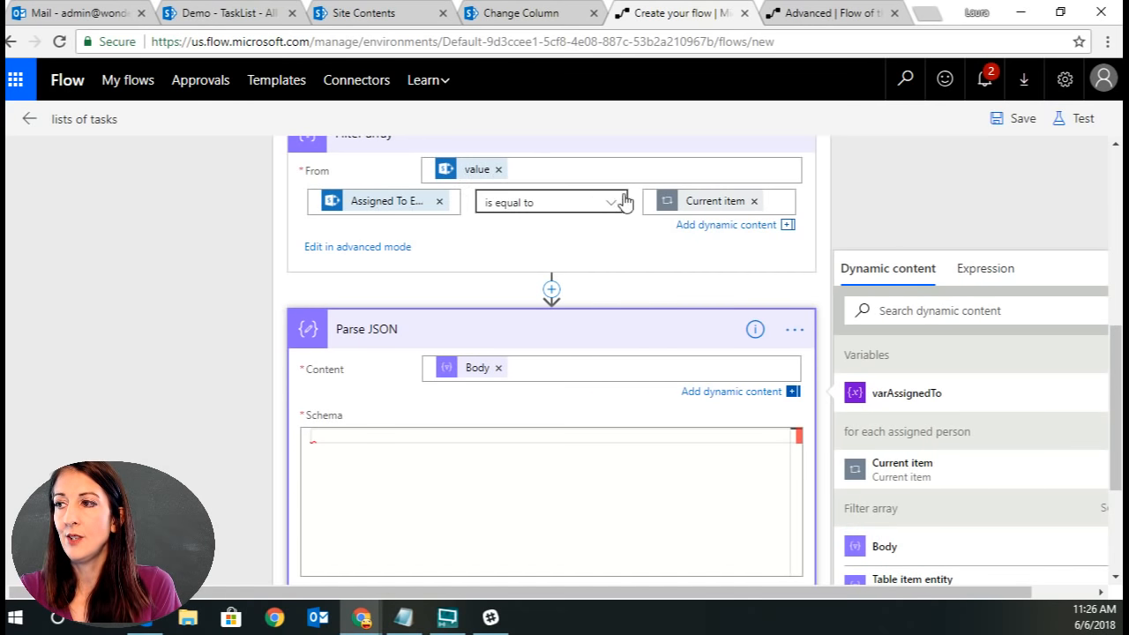
{"action": "left_click", "coordinate": [520, 436]}
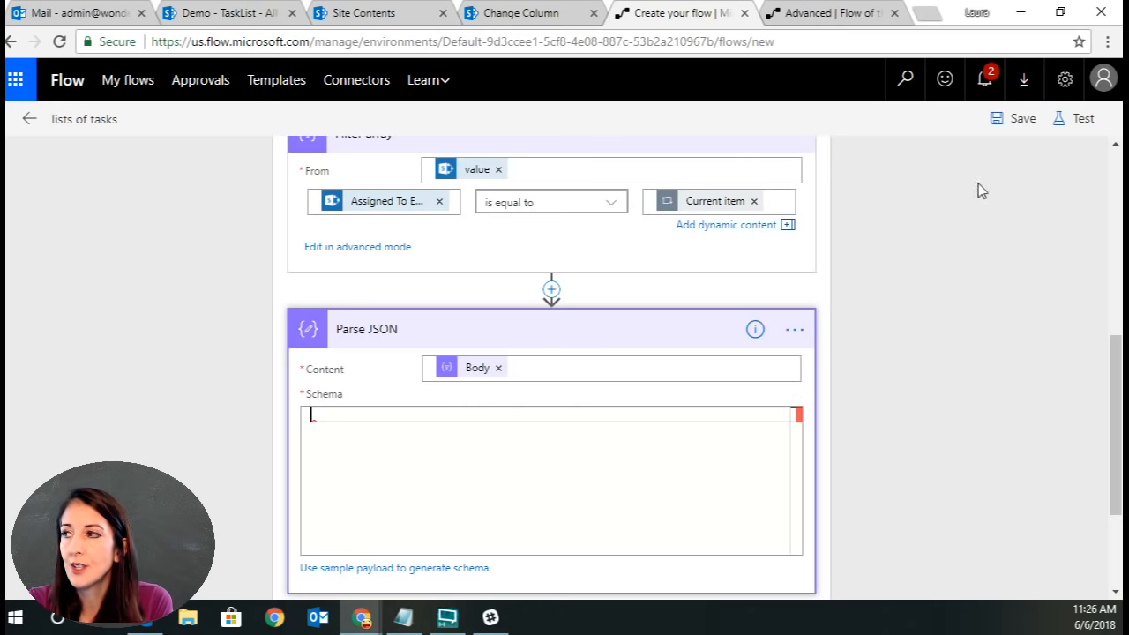
{"action": "left_click", "coordinate": [1014, 120]}
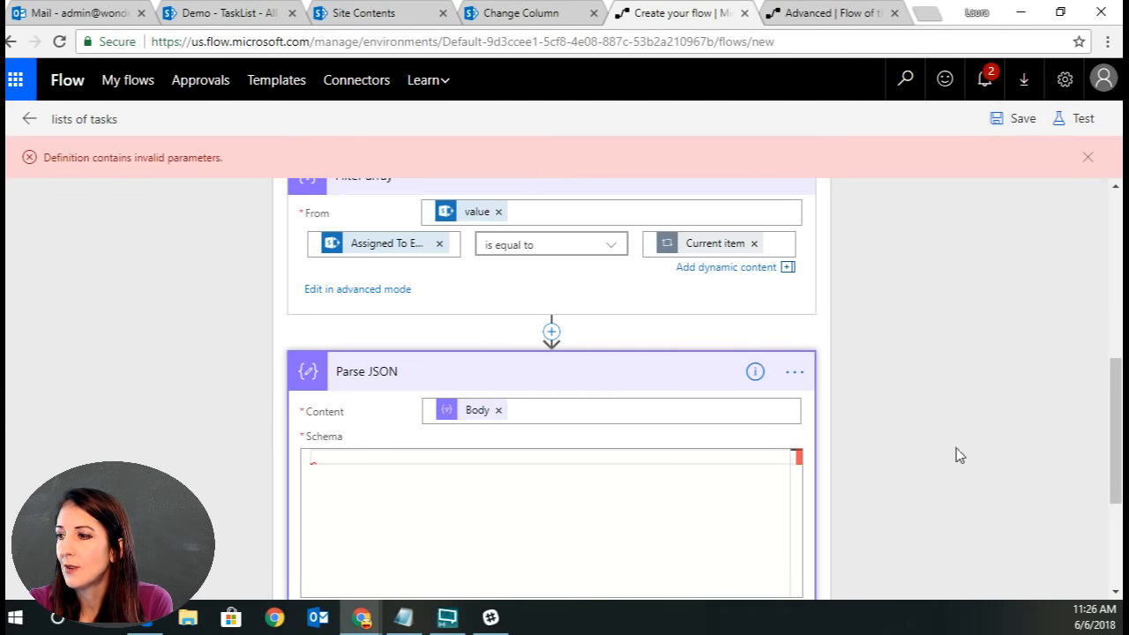
{"action": "left_click", "coordinate": [446, 457]}
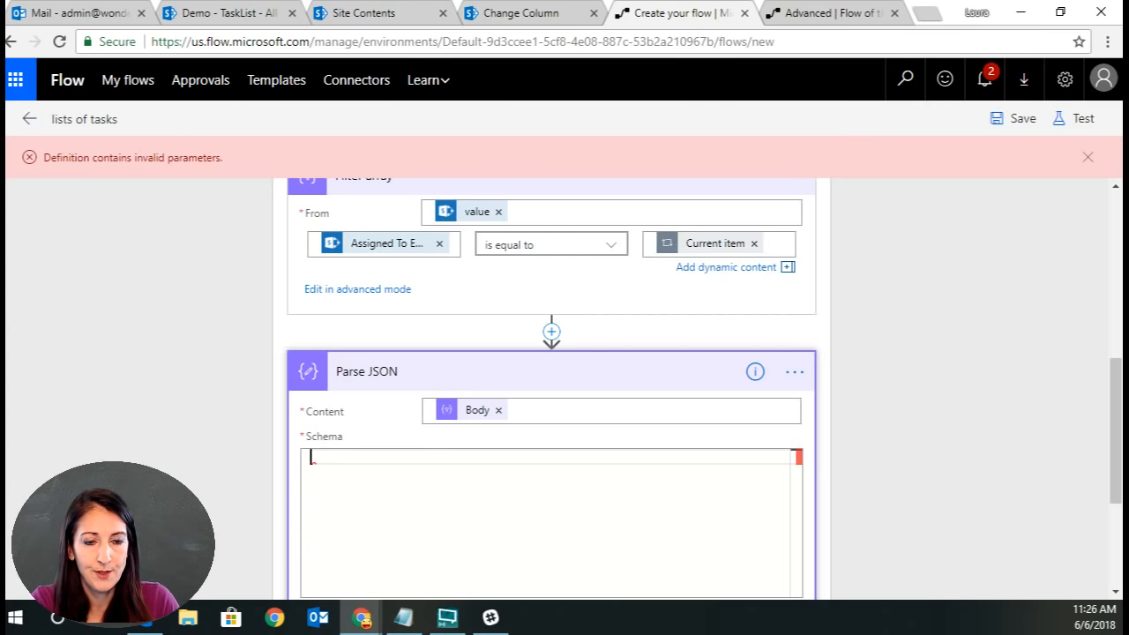
Delete the Parse JSON action from the for each assigned person loop.
{"action": "left_click", "coordinate": [795, 371]}
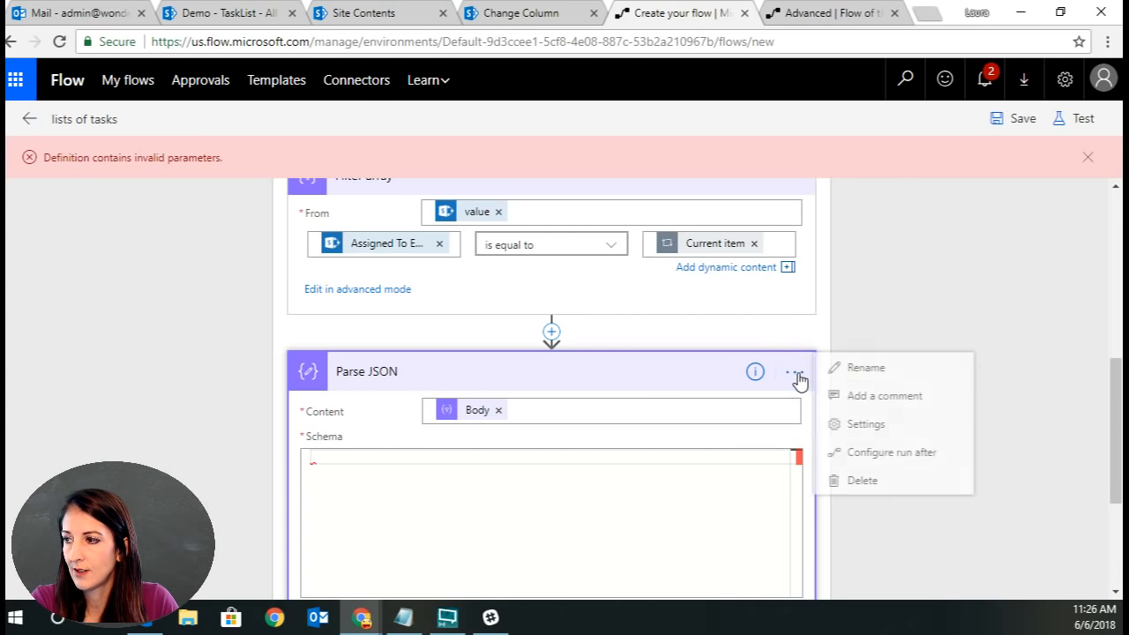
{"action": "left_click", "coordinate": [882, 487]}
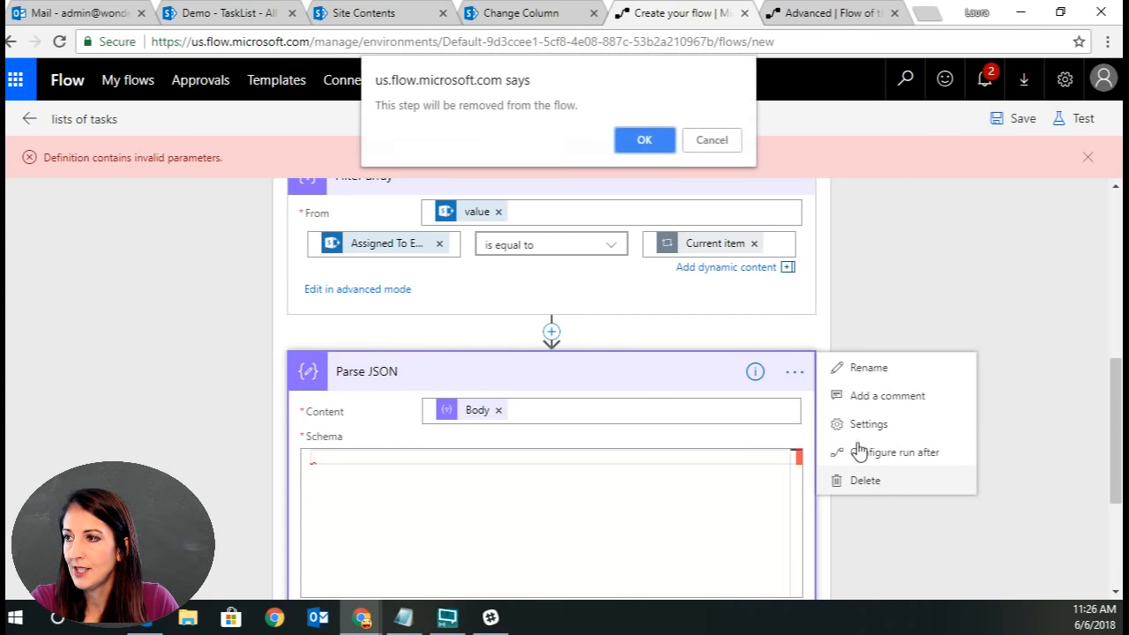
{"action": "left_click", "coordinate": [630, 148]}
Save the flow and leave the editor, confirming the leave-page prompt.
{"action": "left_click", "coordinate": [1019, 128]}
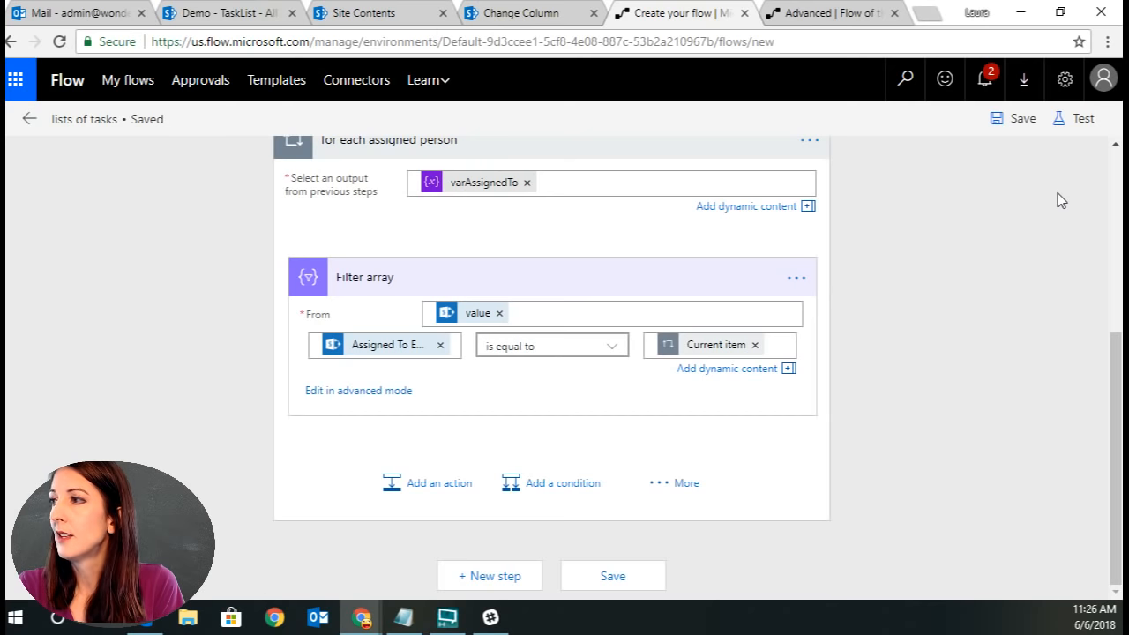
{"action": "left_click", "coordinate": [1023, 128]}
{"action": "left_click", "coordinate": [28, 121]}
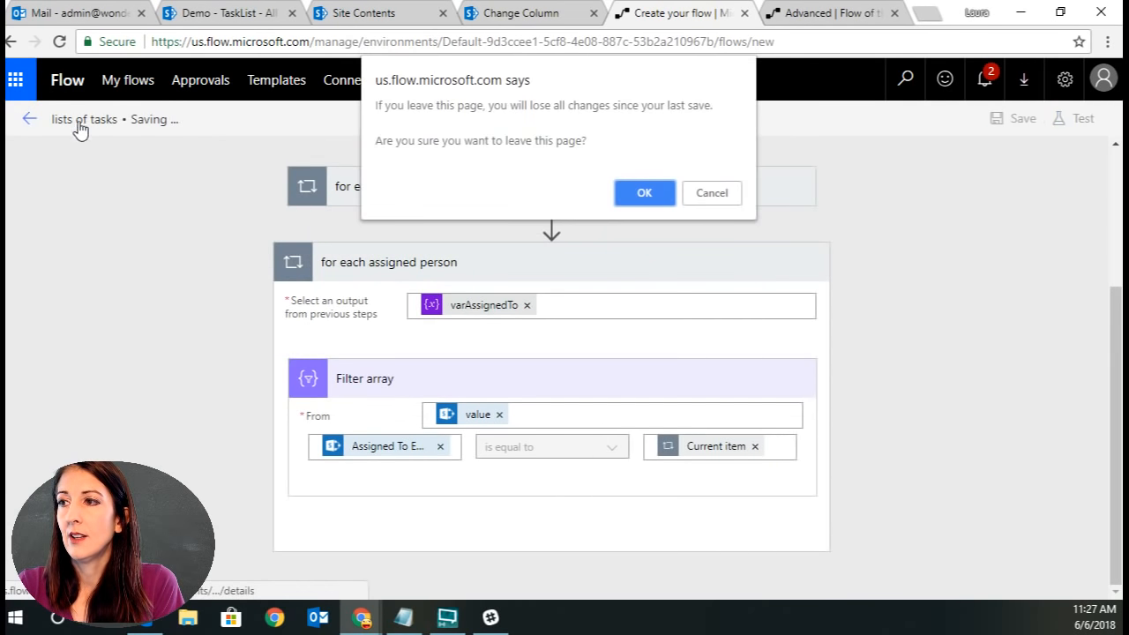
{"action": "left_click", "coordinate": [653, 192]}
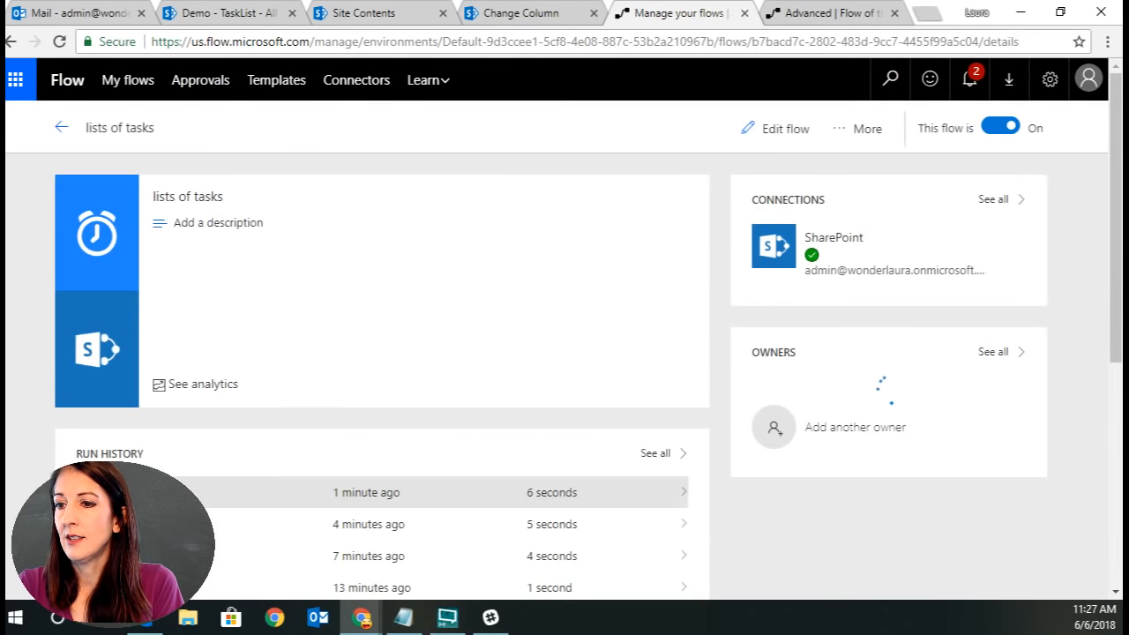
Open the most recent run, expand the Filter array step and select its output Body JSON.
{"action": "left_click", "coordinate": [194, 494]}
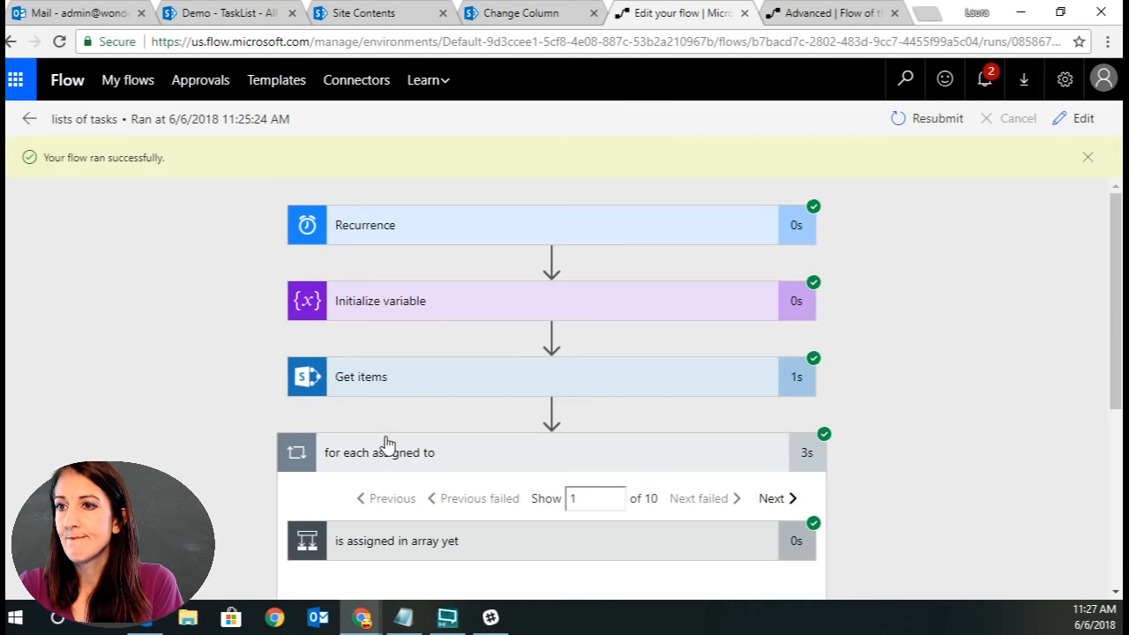
{"action": "scroll", "coordinate": [776, 494], "scroll_direction": "down", "scroll_amount": 4}
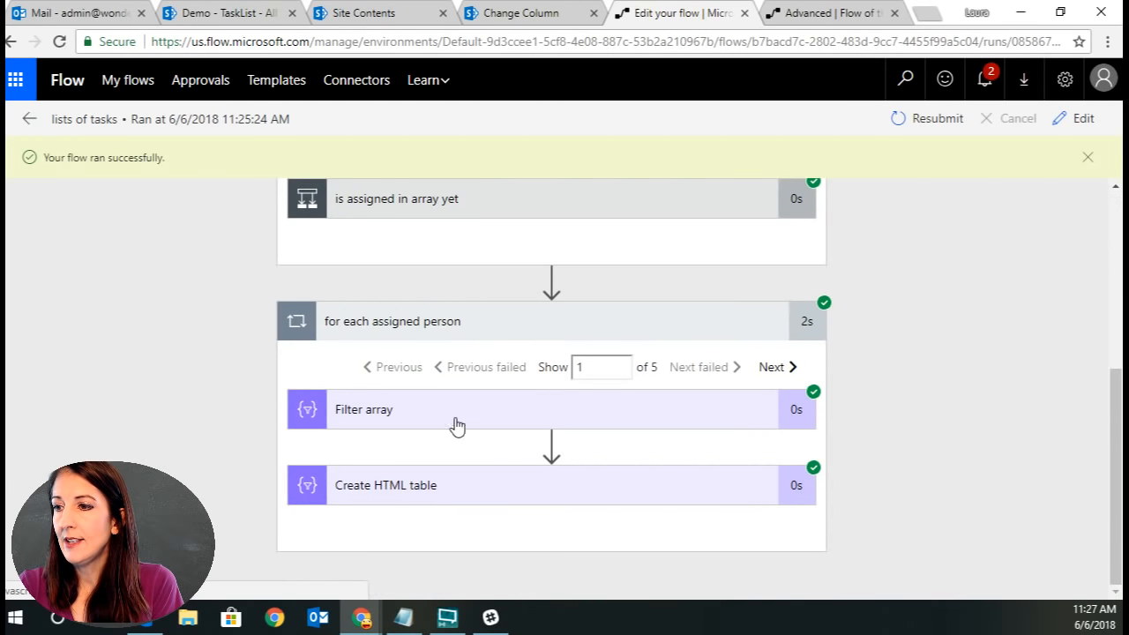
{"action": "left_click", "coordinate": [814, 414]}
{"action": "scroll", "coordinate": [885, 416], "scroll_direction": "down", "scroll_amount": 5}
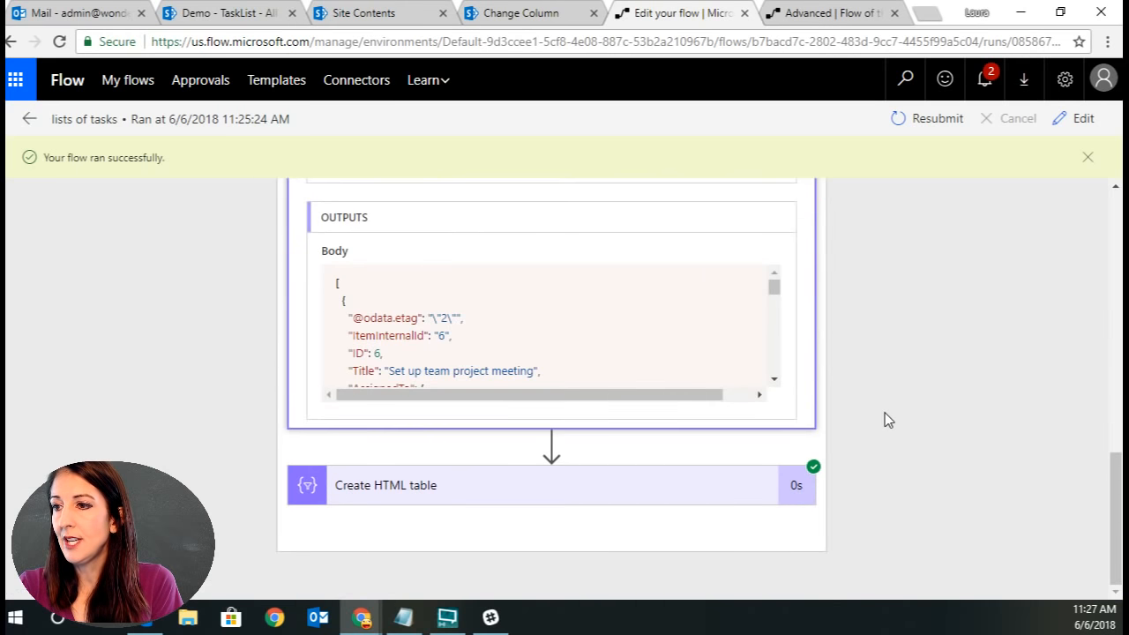
{"action": "left_click_drag", "start_coordinate": [337, 286], "coordinate": [550, 414]}
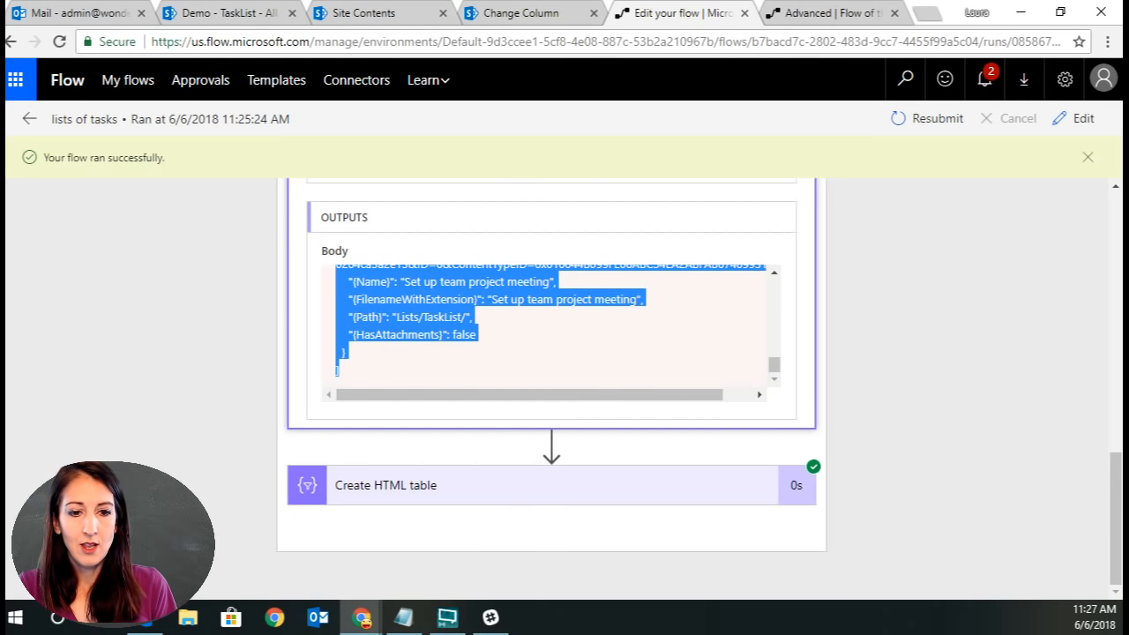
Switch to Notepad, review the pasted task JSON and remove the blank line inside the AssignedTo block.
{"action": "key", "text": "alt+Tab"}
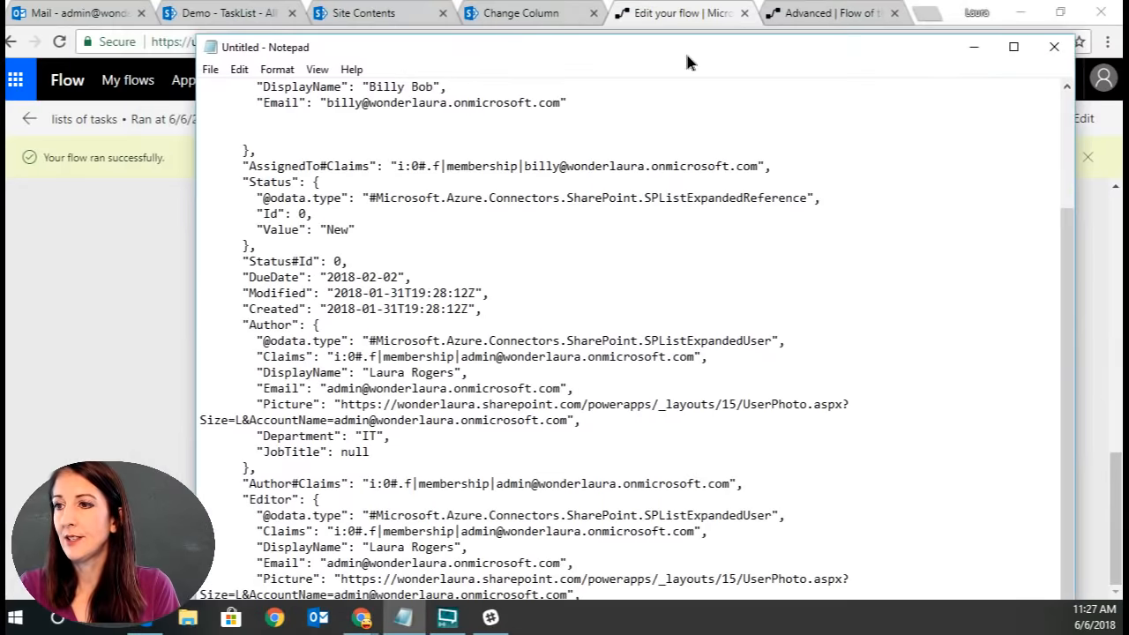
{"action": "left_click_drag", "start_coordinate": [684, 50], "coordinate": [625, 98]}
{"action": "left_click_drag", "start_coordinate": [999, 339], "coordinate": [980, 158]}
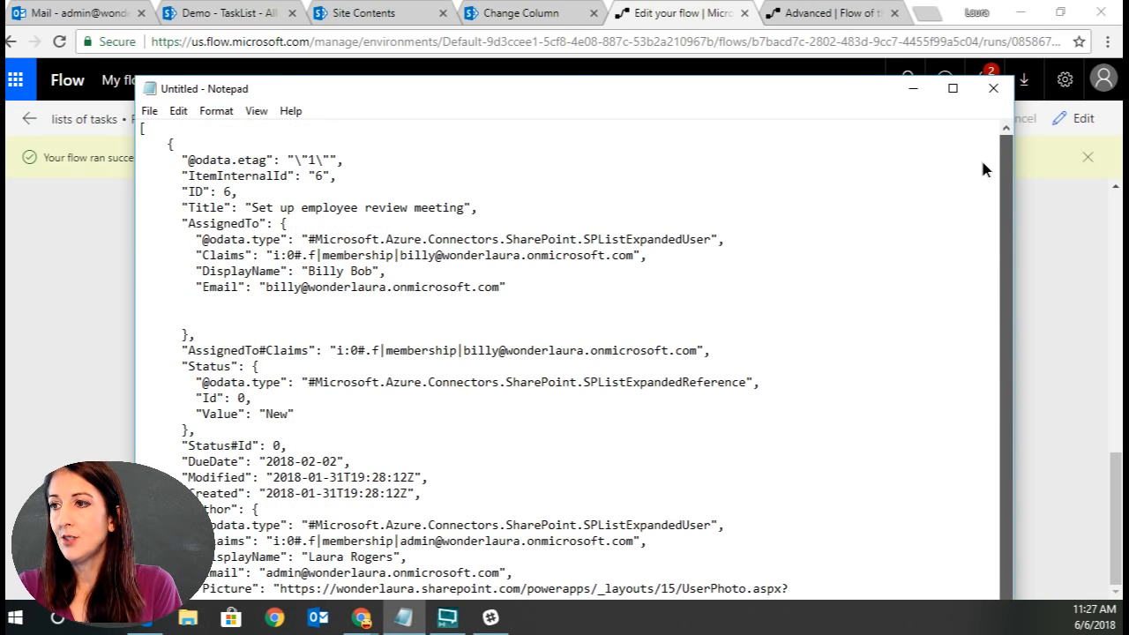
{"action": "left_click_drag", "start_coordinate": [984, 187], "coordinate": [1021, 422]}
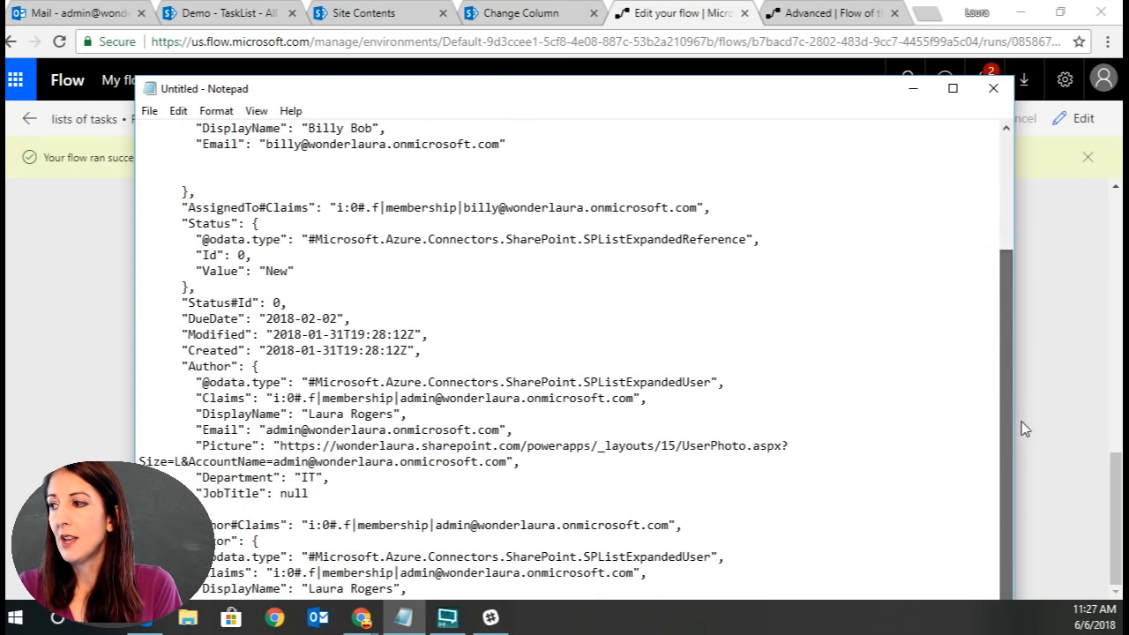
{"action": "left_click_drag", "start_coordinate": [866, 82], "coordinate": [834, 189]}
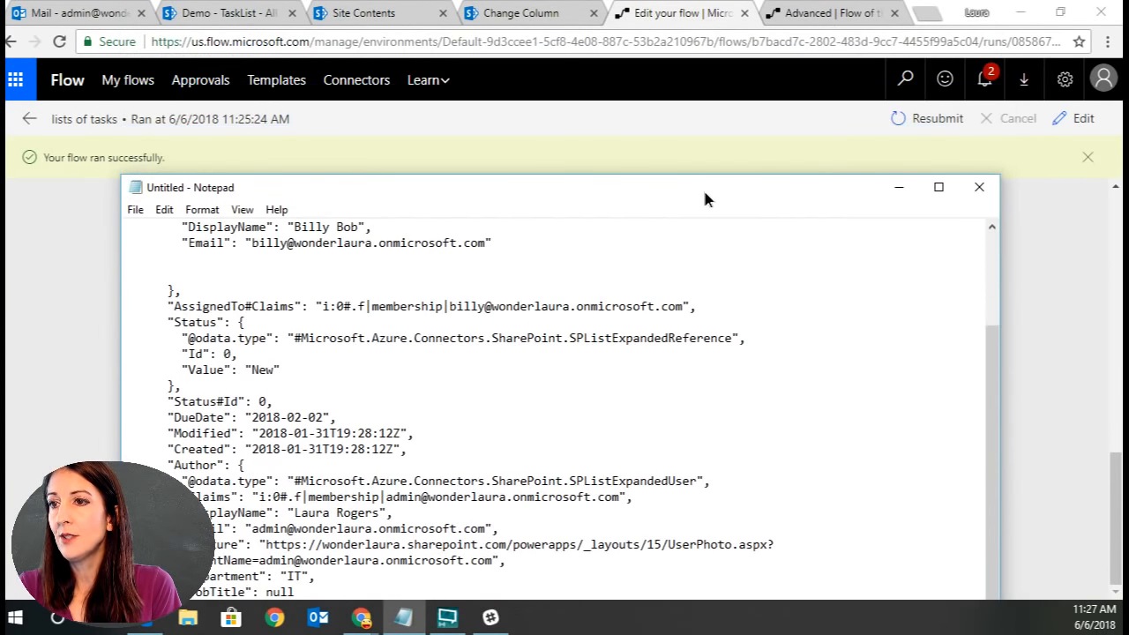
{"action": "left_click_drag", "start_coordinate": [702, 189], "coordinate": [716, 50]}
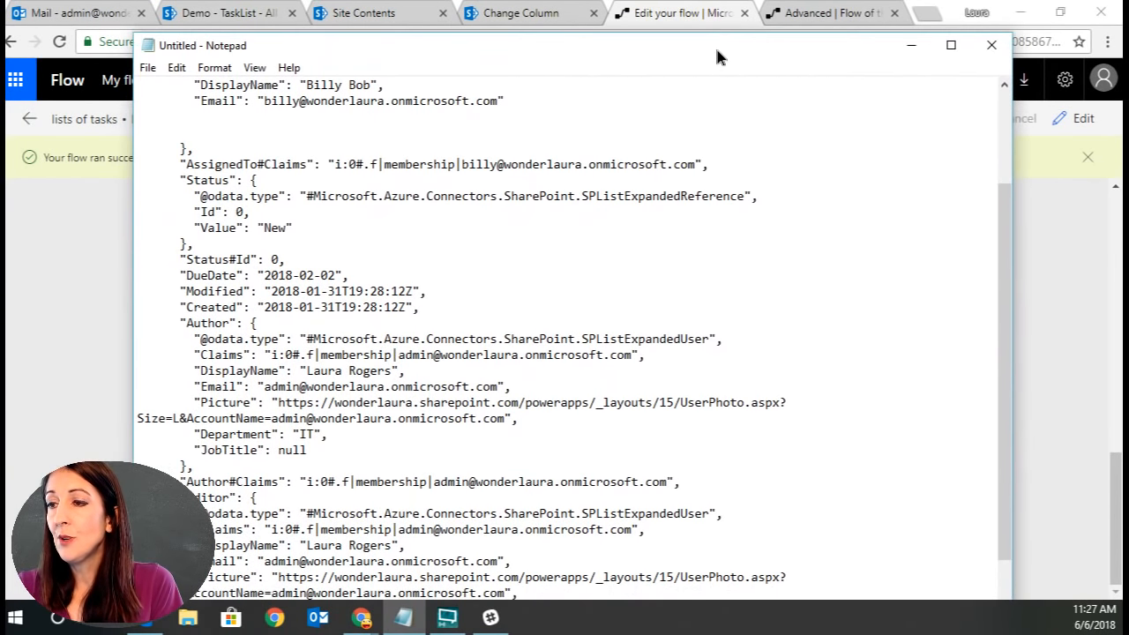
{"action": "left_click_drag", "start_coordinate": [1009, 246], "coordinate": [1003, 384]}
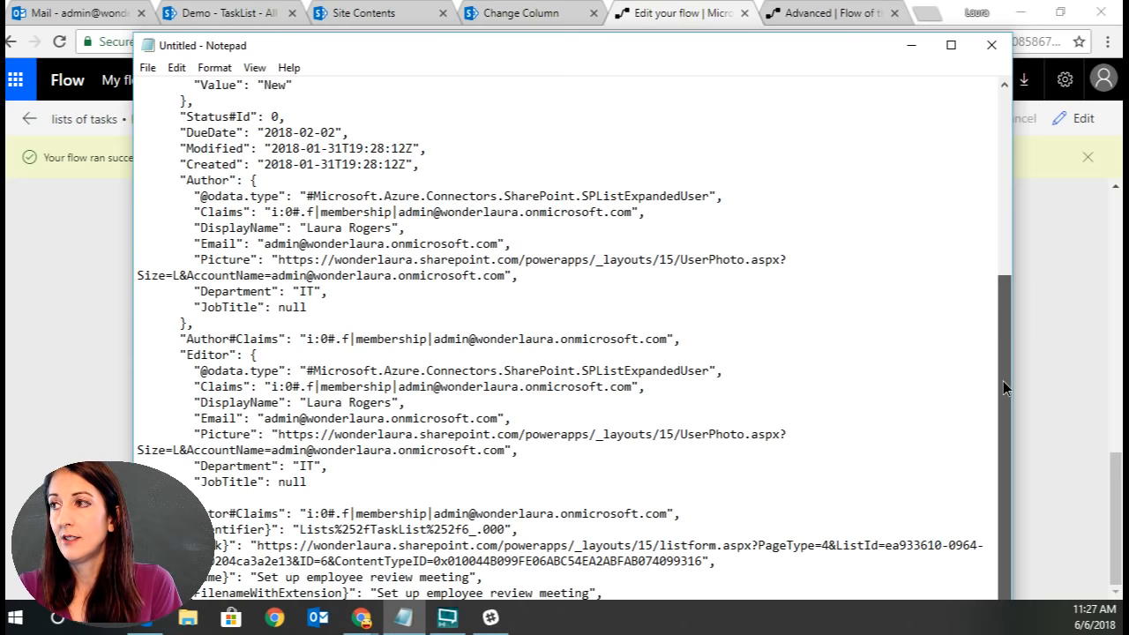
{"action": "left_click_drag", "start_coordinate": [1002, 381], "coordinate": [1006, 142]}
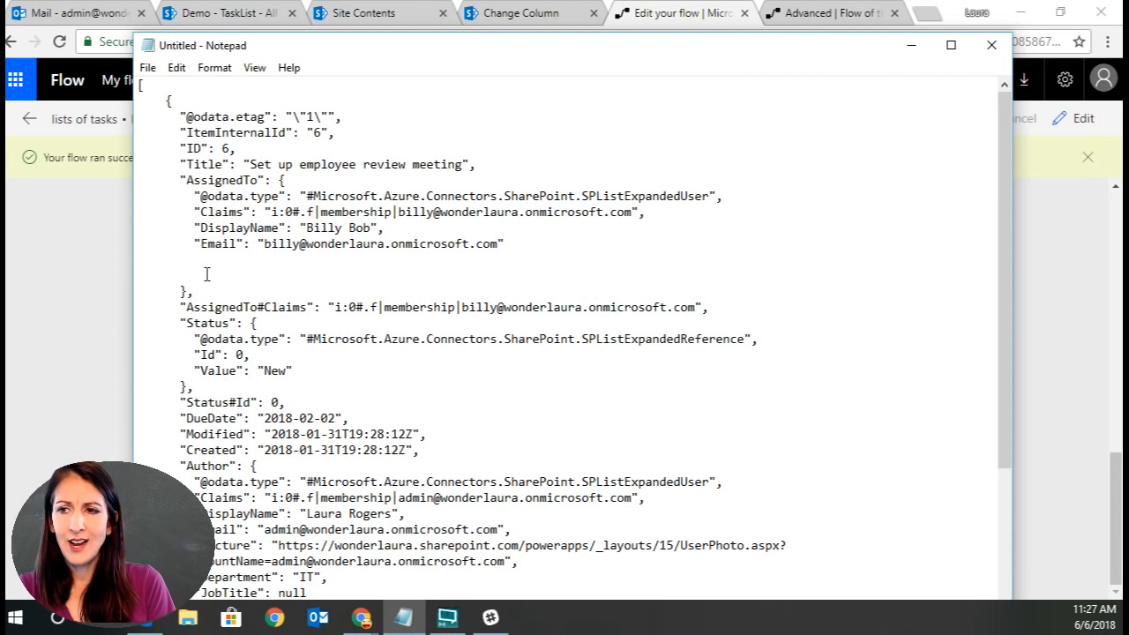
{"action": "key", "text": "BackSpace"}
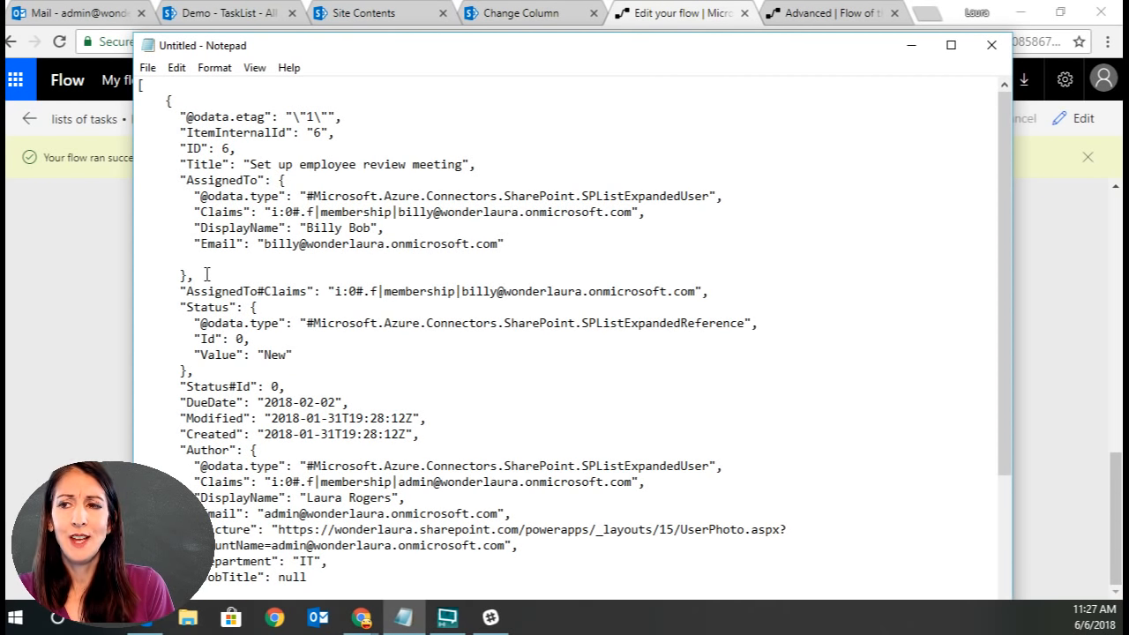
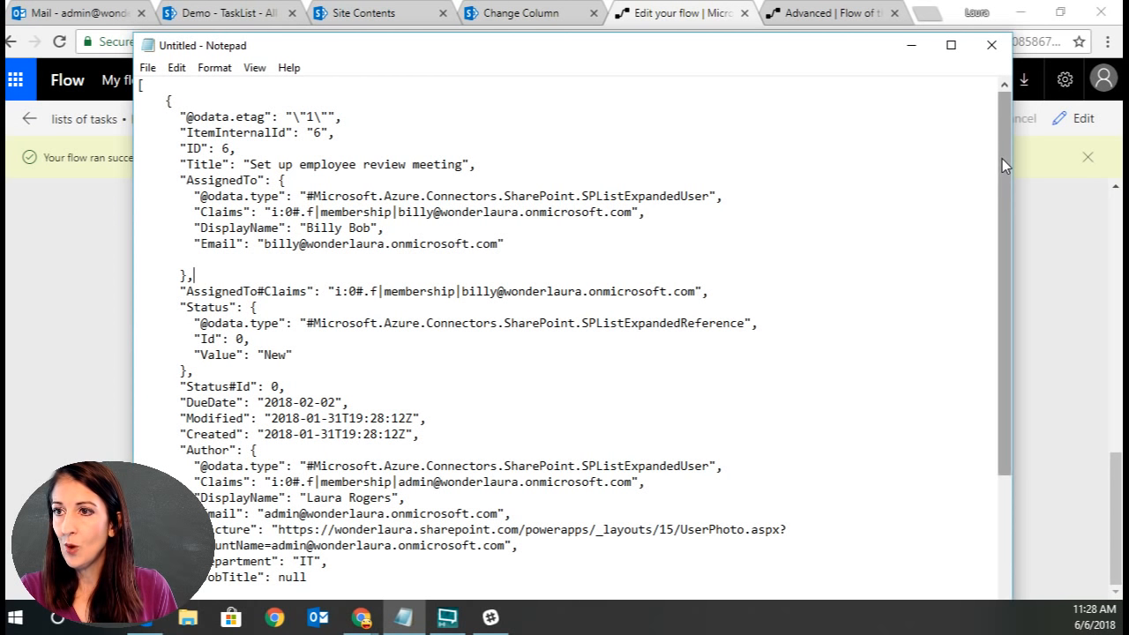
Paste the copied run output into a second Notepad window and compare it with the edited task JSON.
{"action": "left_click_drag", "start_coordinate": [167, 100], "coordinate": [354, 115]}
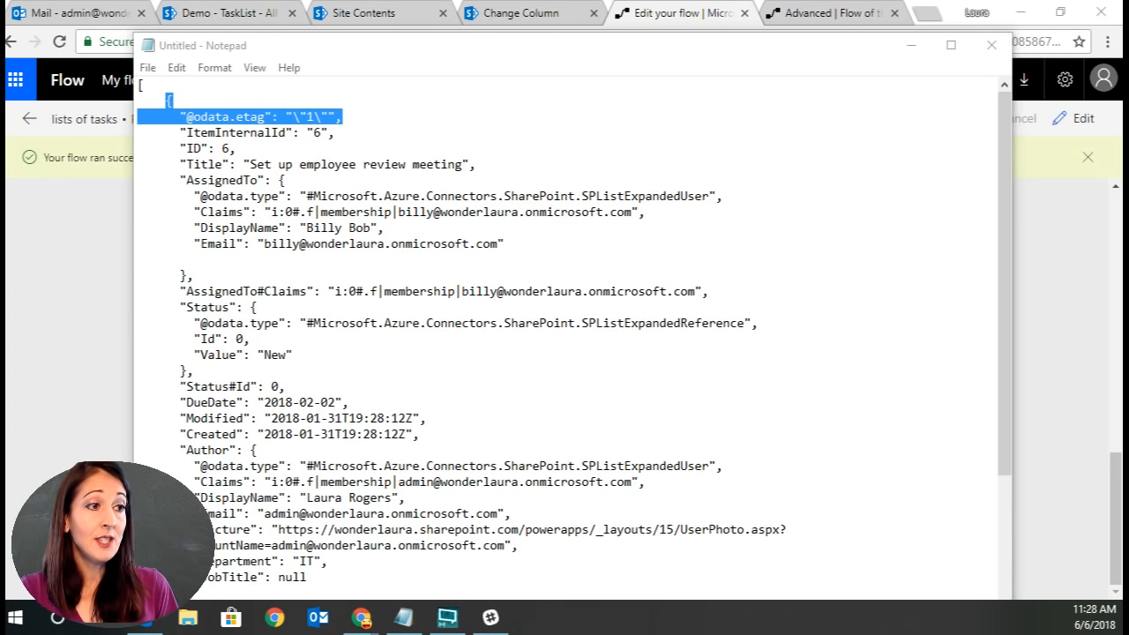
{"action": "key", "text": "Return"}
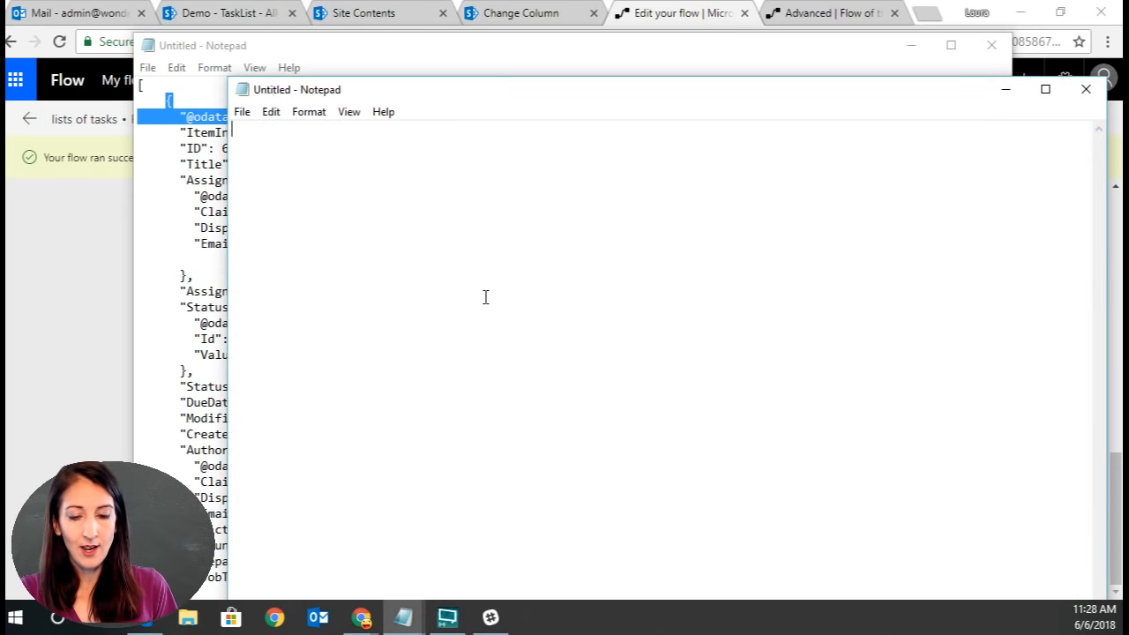
{"action": "key", "text": "ctrl+v"}
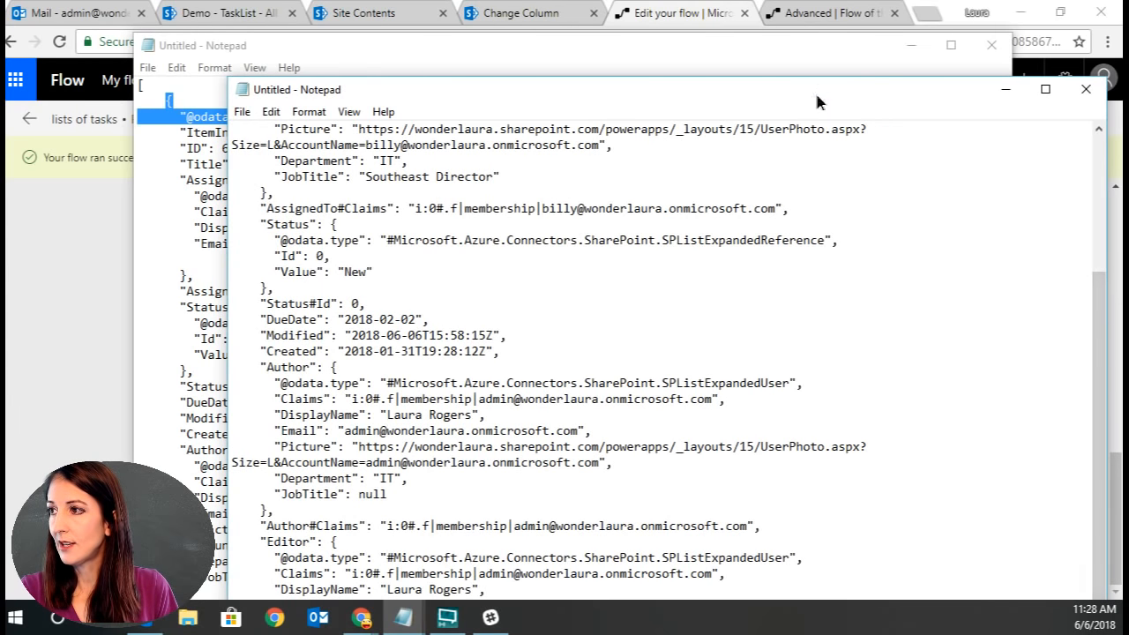
{"action": "left_click_drag", "start_coordinate": [815, 91], "coordinate": [767, 20]}
{"action": "left_click_drag", "start_coordinate": [1050, 251], "coordinate": [1076, 266]}
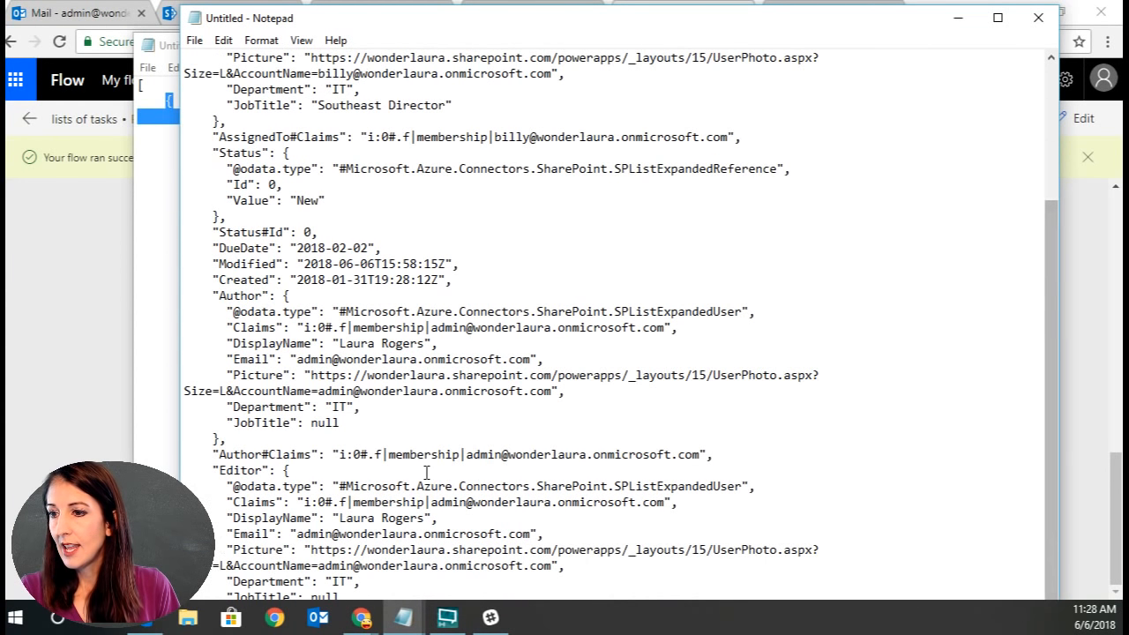
{"action": "scroll", "coordinate": [864, 166], "scroll_direction": "up", "scroll_amount": 4}
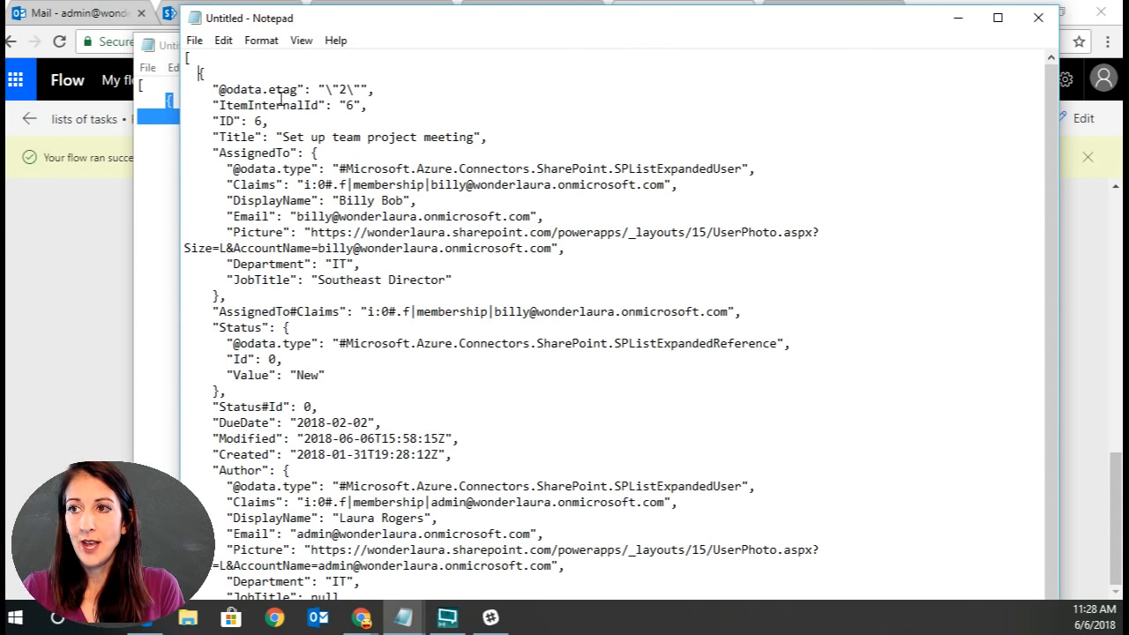
{"action": "scroll", "coordinate": [284, 91], "scroll_direction": "down", "scroll_amount": 4}
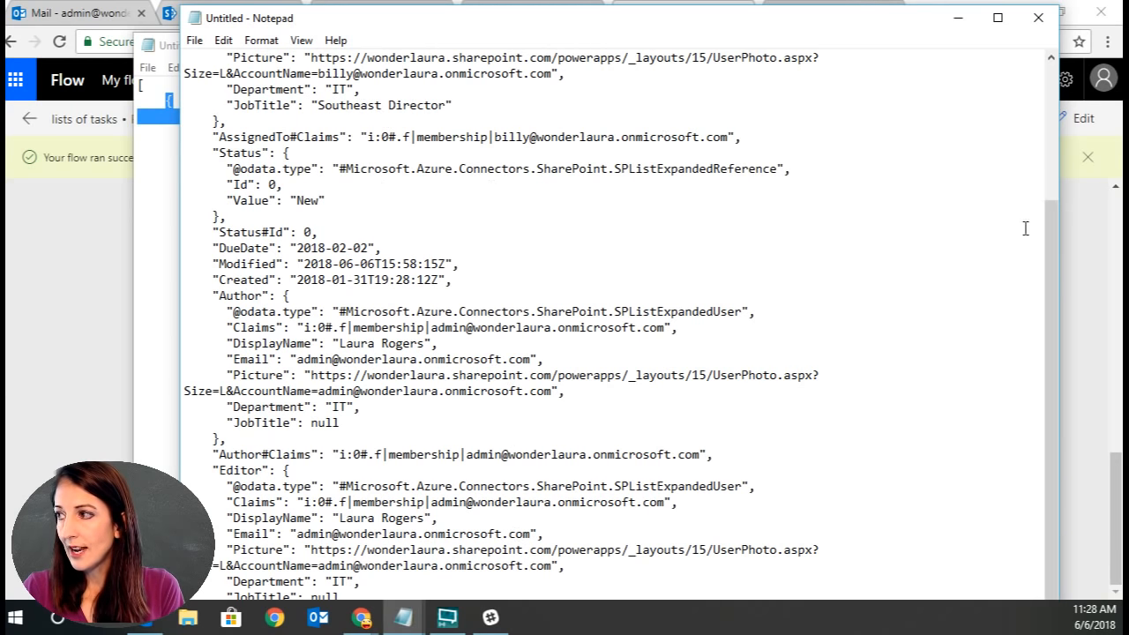
{"action": "left_click_drag", "start_coordinate": [1052, 230], "coordinate": [1052, 84]}
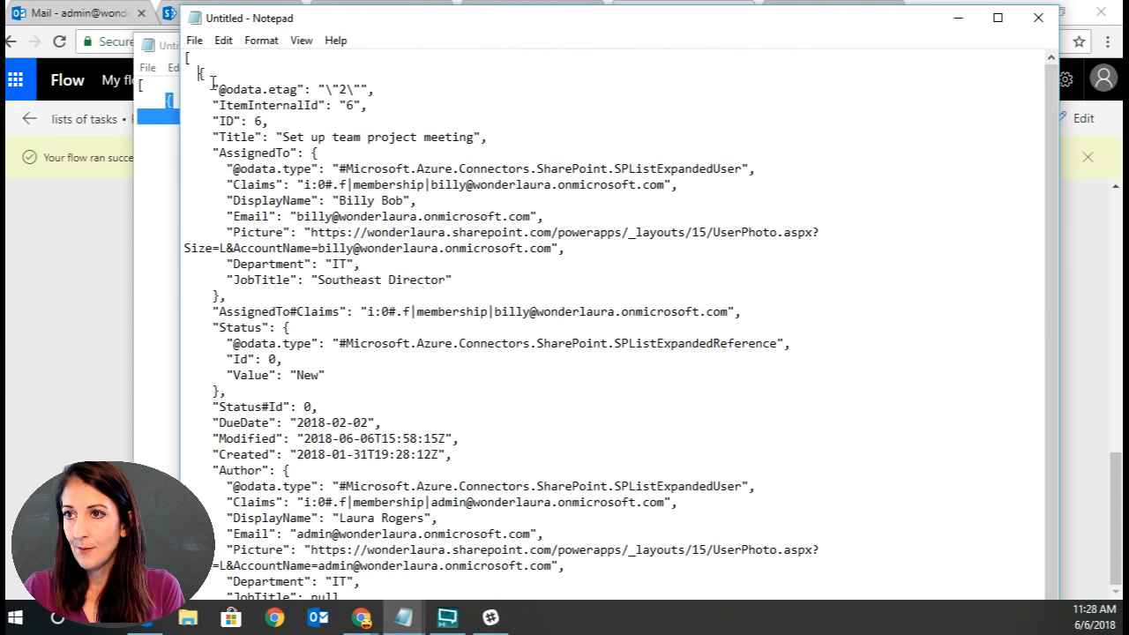
{"action": "scroll", "coordinate": [448, 550], "scroll_direction": "down", "scroll_amount": 4}
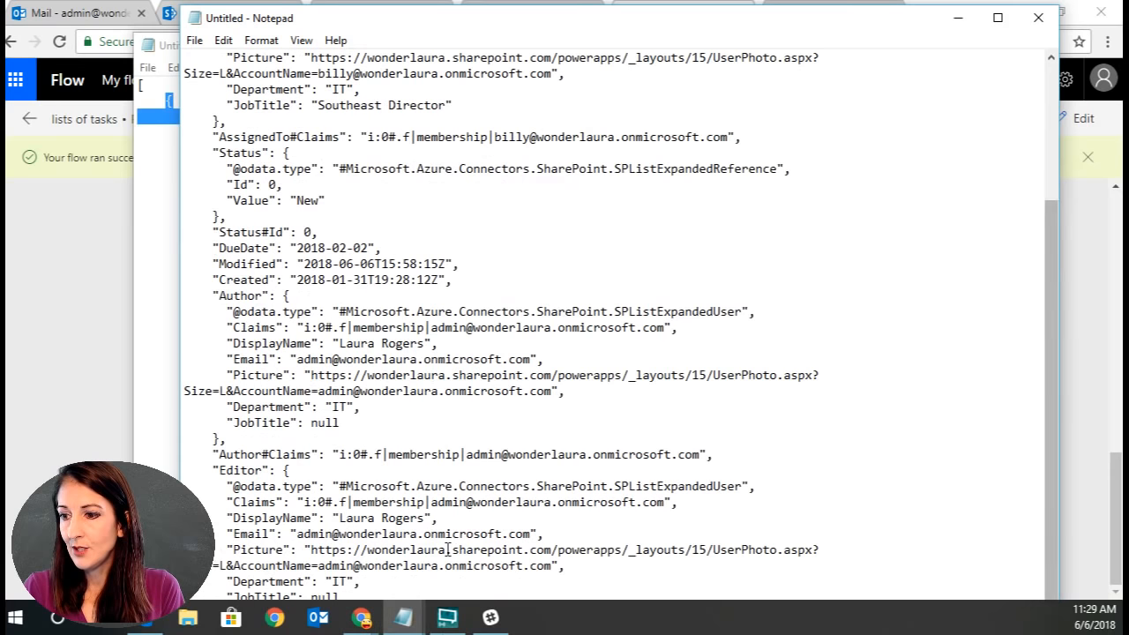
{"action": "left_click_drag", "start_coordinate": [816, 19], "coordinate": [0, 167]}
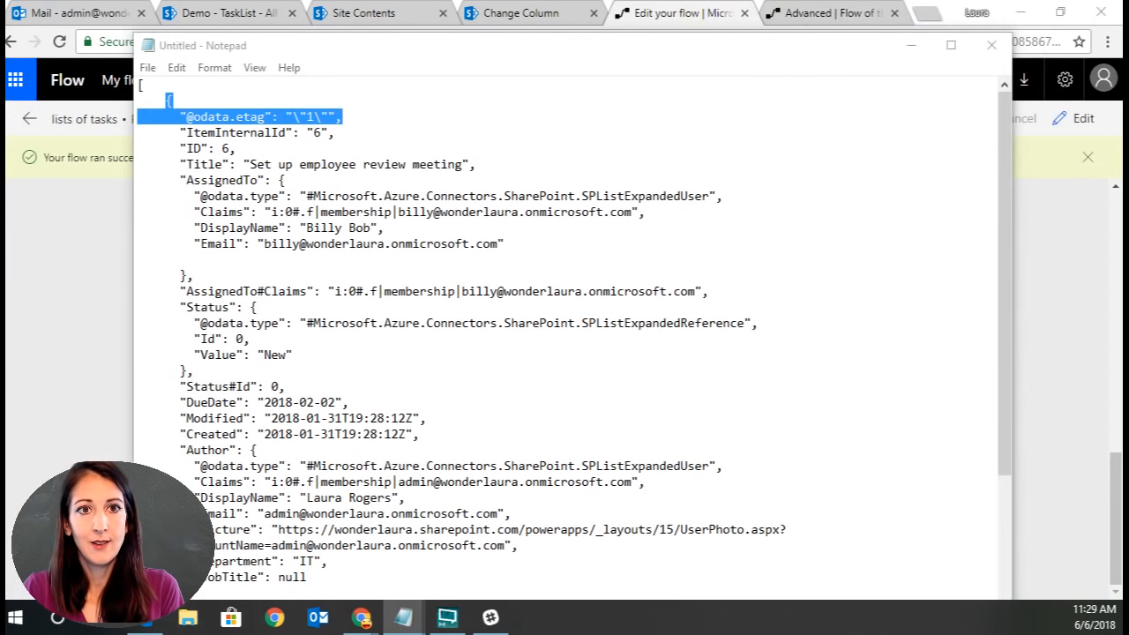
Copy all of the edited task JSON and open the lists of tasks flow for editing.
{"action": "left_click", "coordinate": [411, 353]}
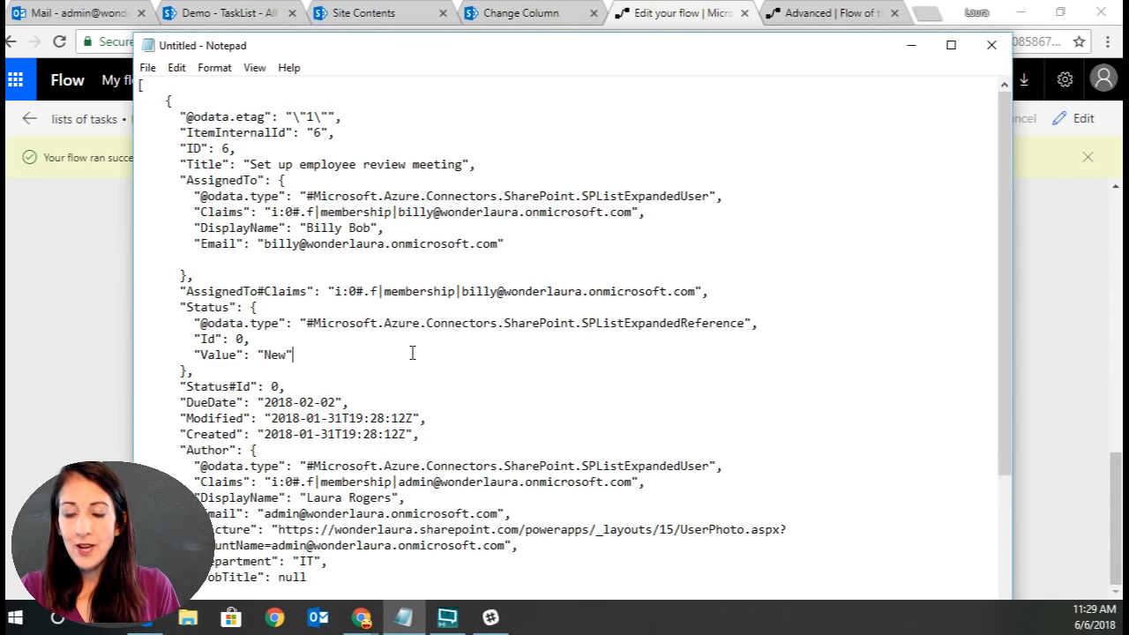
{"action": "key", "text": "ctrl+a"}
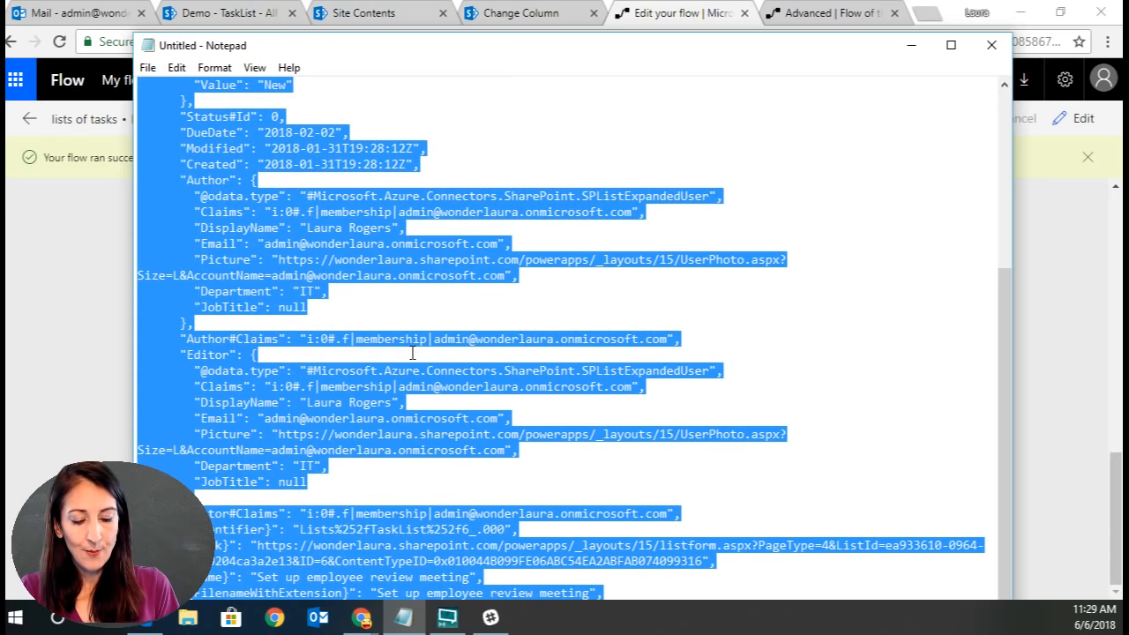
{"action": "left_click", "coordinate": [670, 23]}
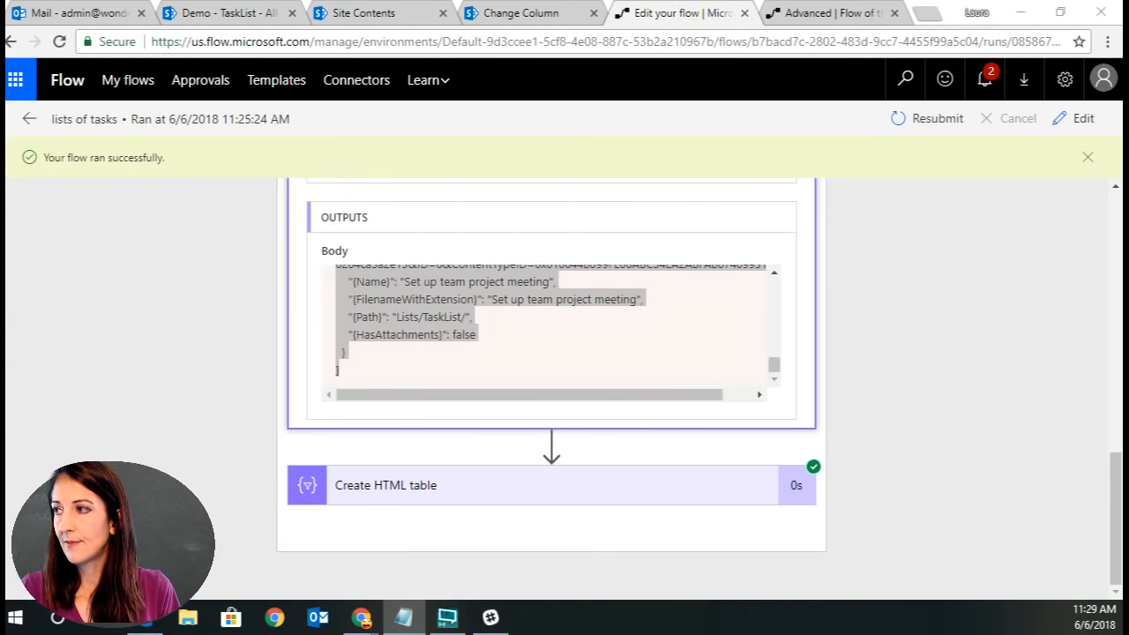
{"action": "left_click", "coordinate": [1081, 116]}
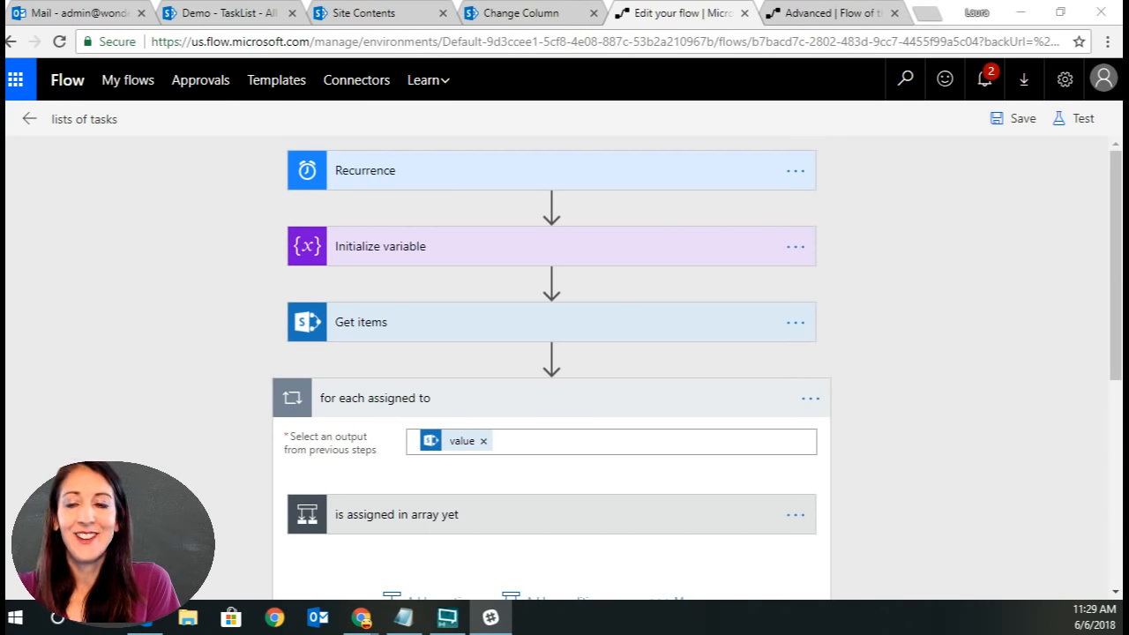
Add a Parse JSON action after Filter array inside the for each assigned person loop.
{"action": "scroll", "coordinate": [948, 476], "scroll_direction": "down", "scroll_amount": 5}
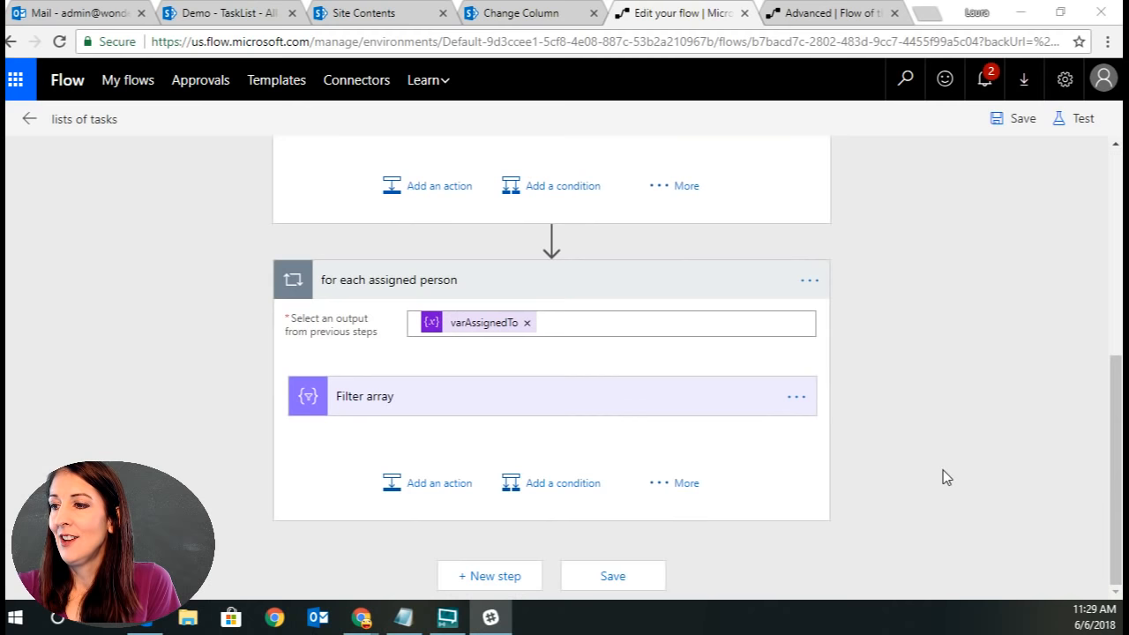
{"action": "left_click", "coordinate": [446, 491]}
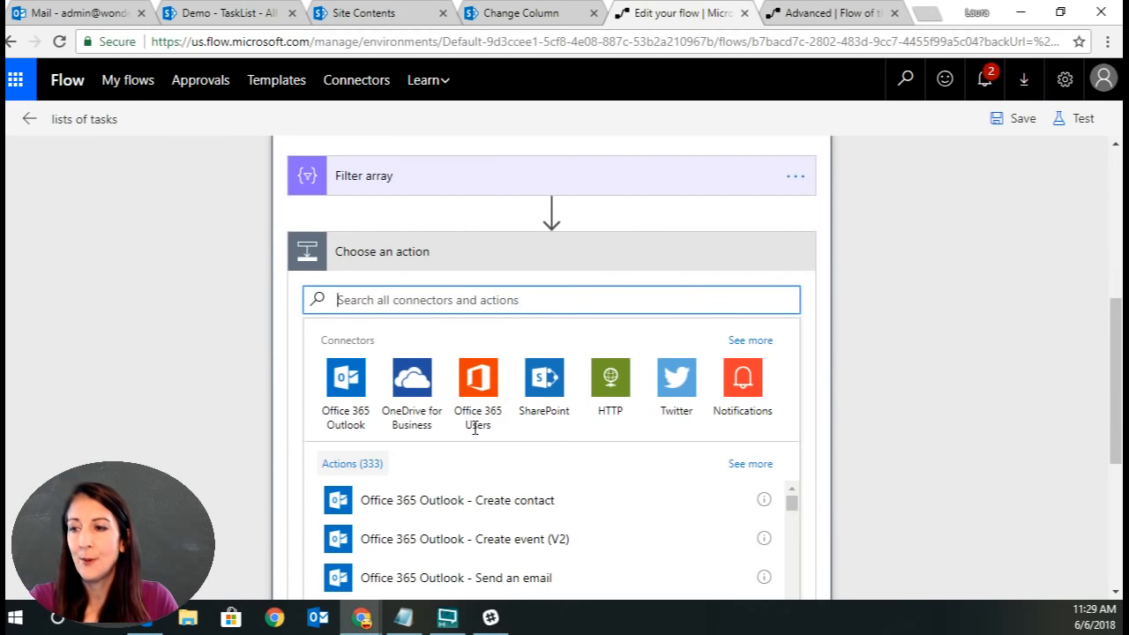
{"action": "type", "text": "j"}
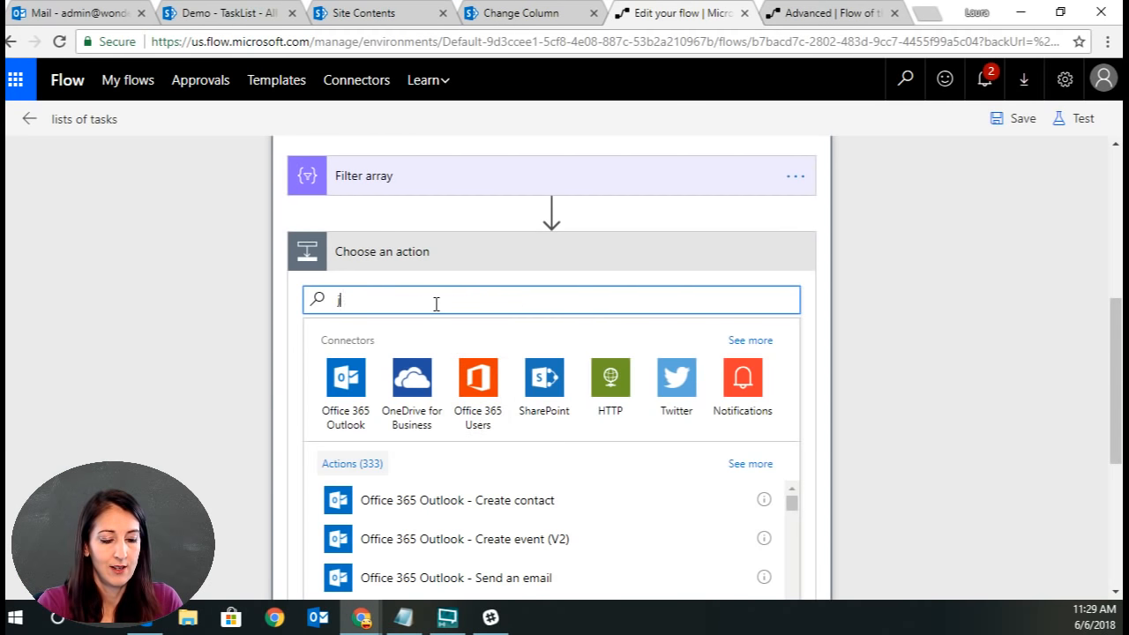
{"action": "type", "text": "son"}
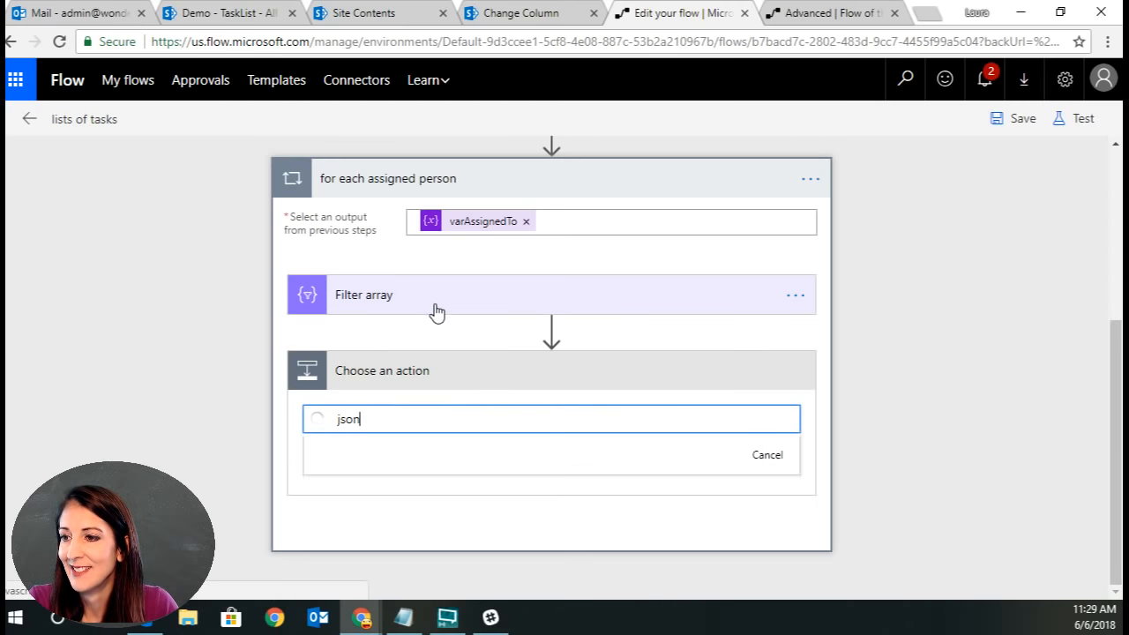
{"action": "left_click", "coordinate": [443, 551]}
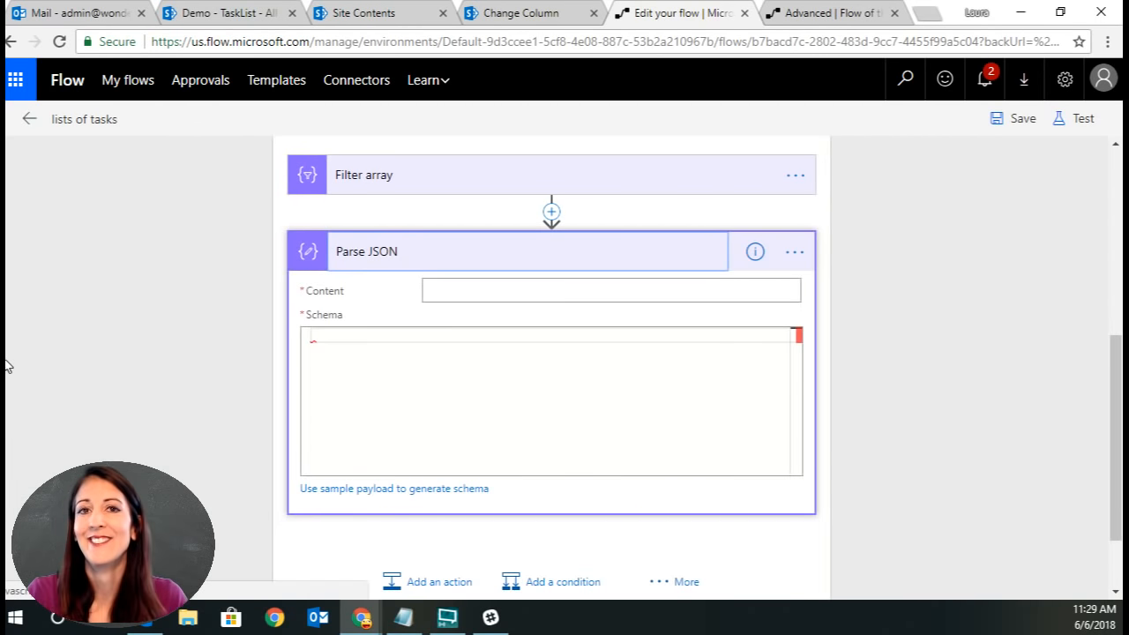
Set the Parse JSON content to the Body output of Filter array.
{"action": "left_click", "coordinate": [540, 287]}
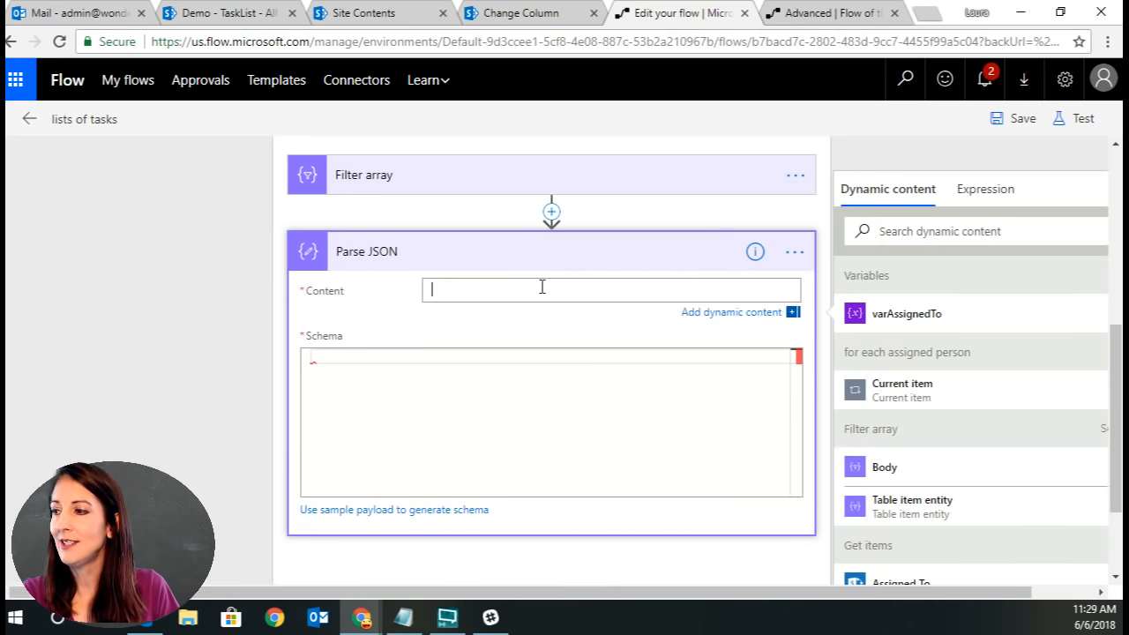
{"action": "scroll", "coordinate": [988, 480], "scroll_direction": "down", "scroll_amount": 2}
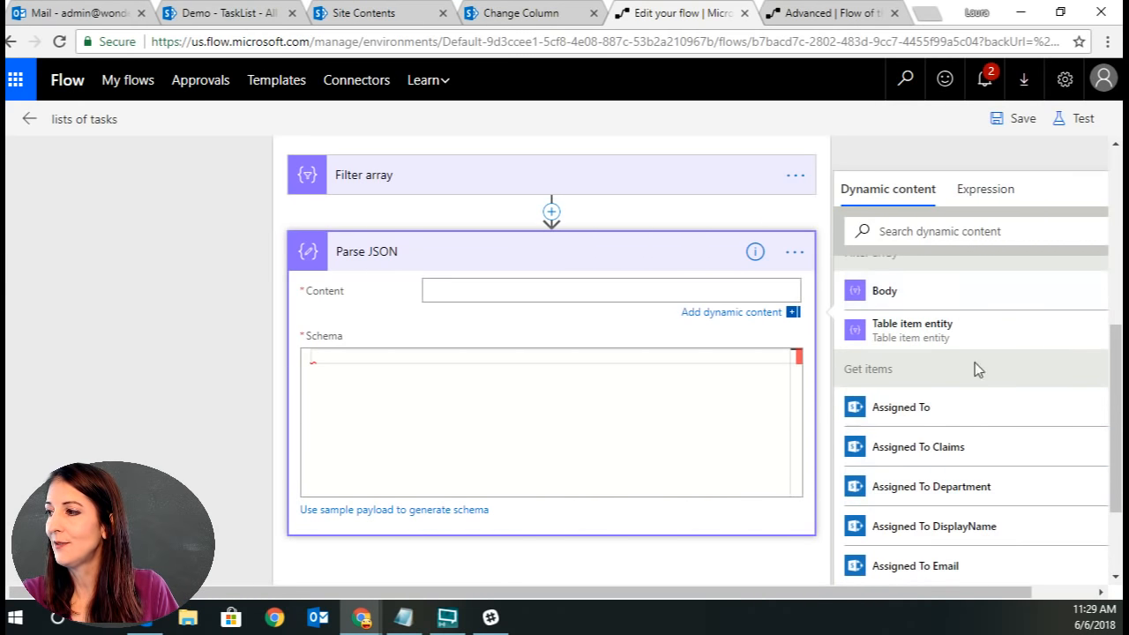
{"action": "left_click", "coordinate": [957, 295]}
{"action": "left_click", "coordinate": [406, 360]}
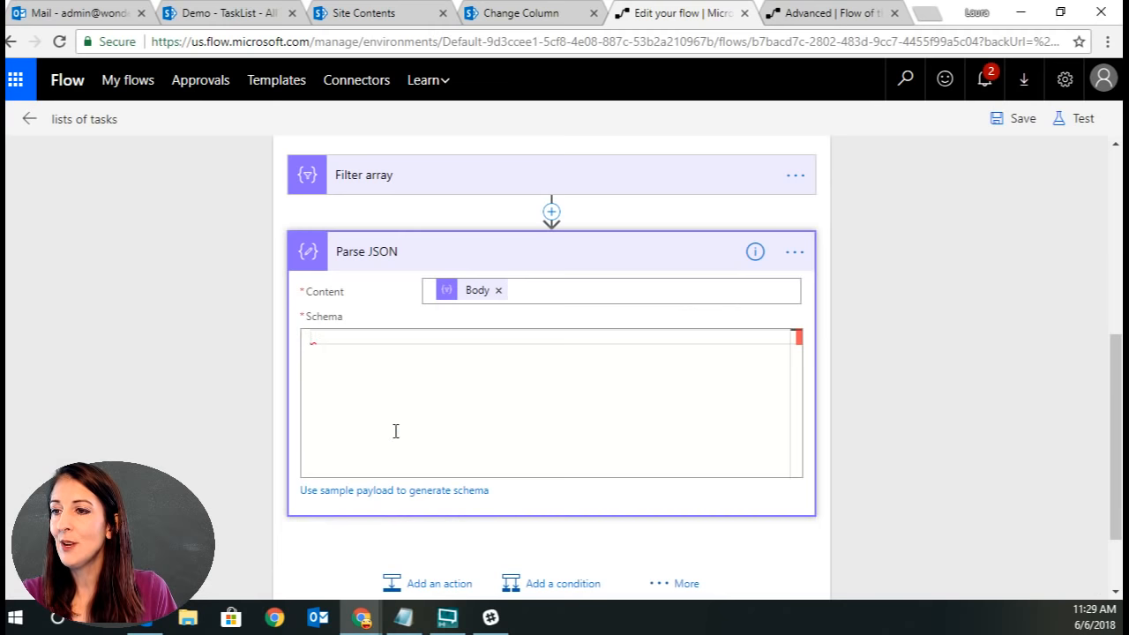
Generate the Parse JSON schema from the pasted task JSON as a sample payload.
{"action": "left_click", "coordinate": [389, 491]}
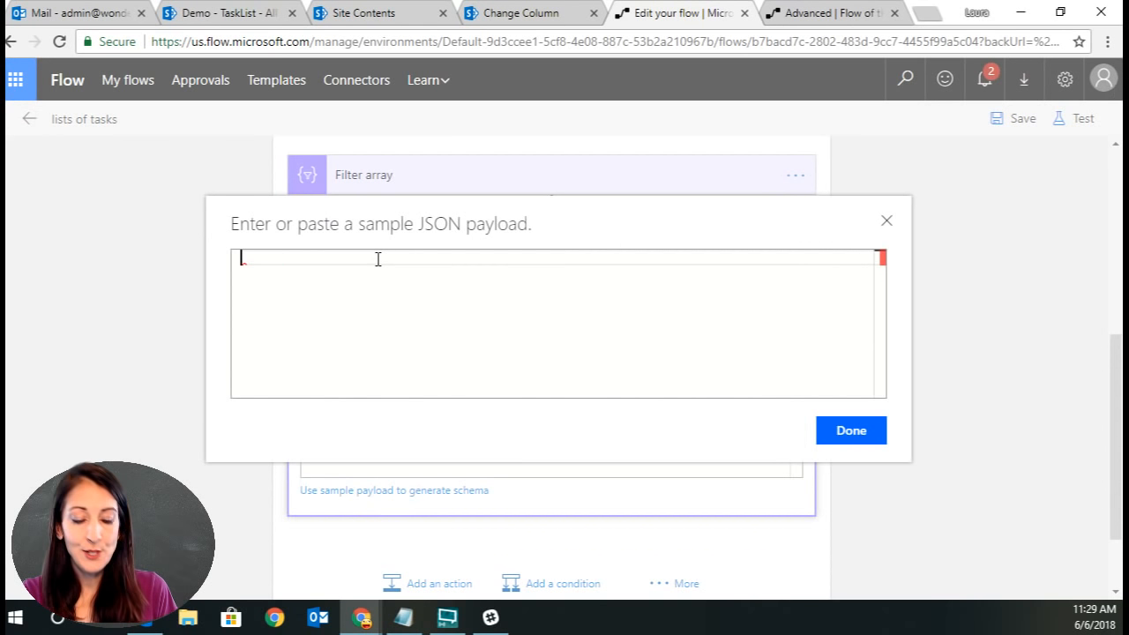
{"action": "key", "text": "ctrl+v"}
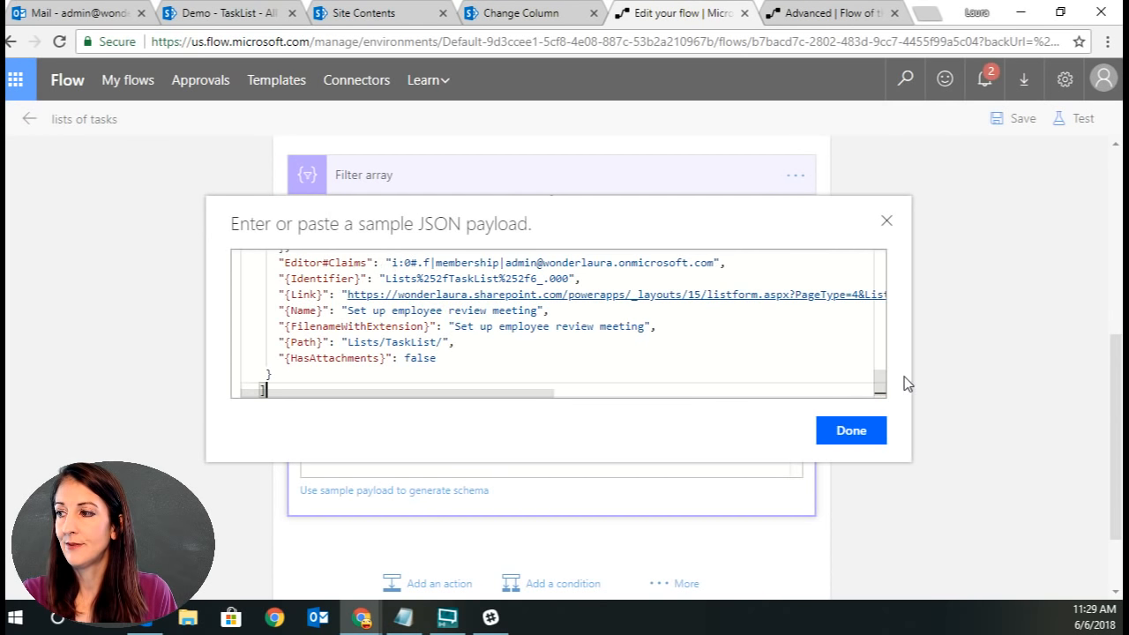
{"action": "scroll", "coordinate": [680, 335], "scroll_direction": "up", "scroll_amount": 15}
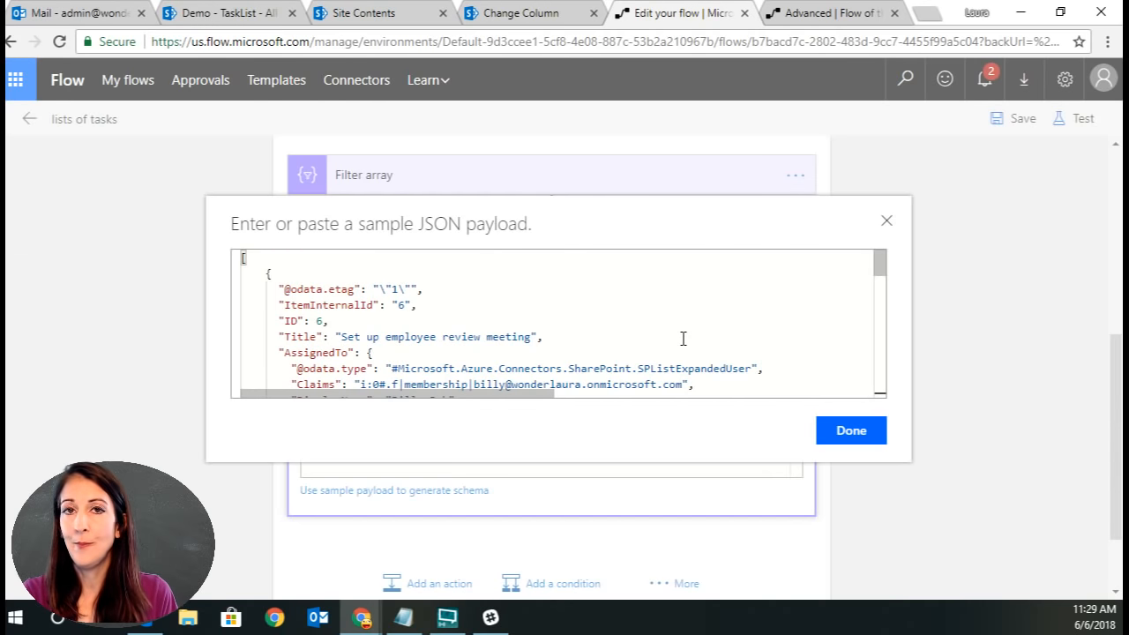
{"action": "scroll", "coordinate": [516, 331], "scroll_direction": "down", "scroll_amount": 10}
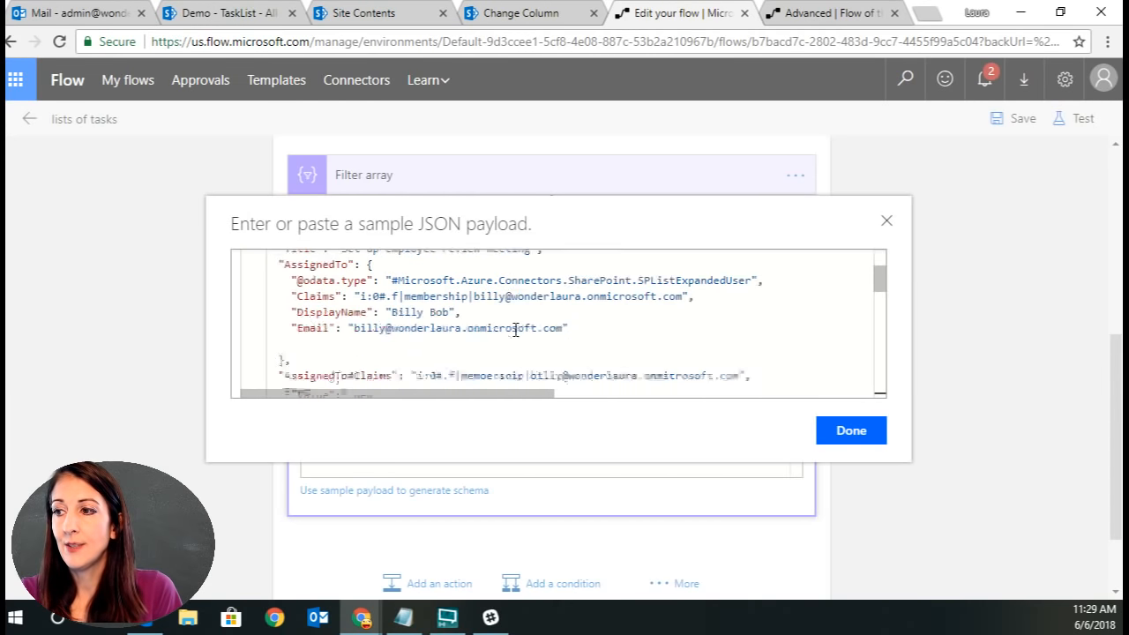
{"action": "scroll", "coordinate": [516, 331], "scroll_direction": "down", "scroll_amount": 10}
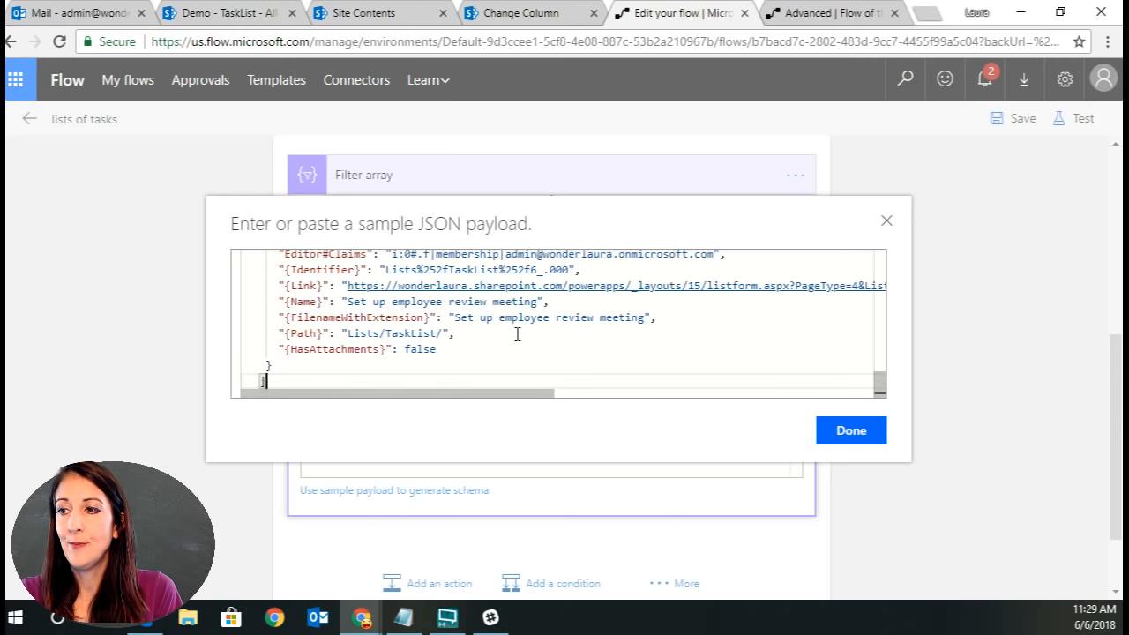
{"action": "scroll", "coordinate": [517, 334], "scroll_direction": "up", "scroll_amount": 5}
{"action": "scroll", "coordinate": [517, 334], "scroll_direction": "up", "scroll_amount": 8}
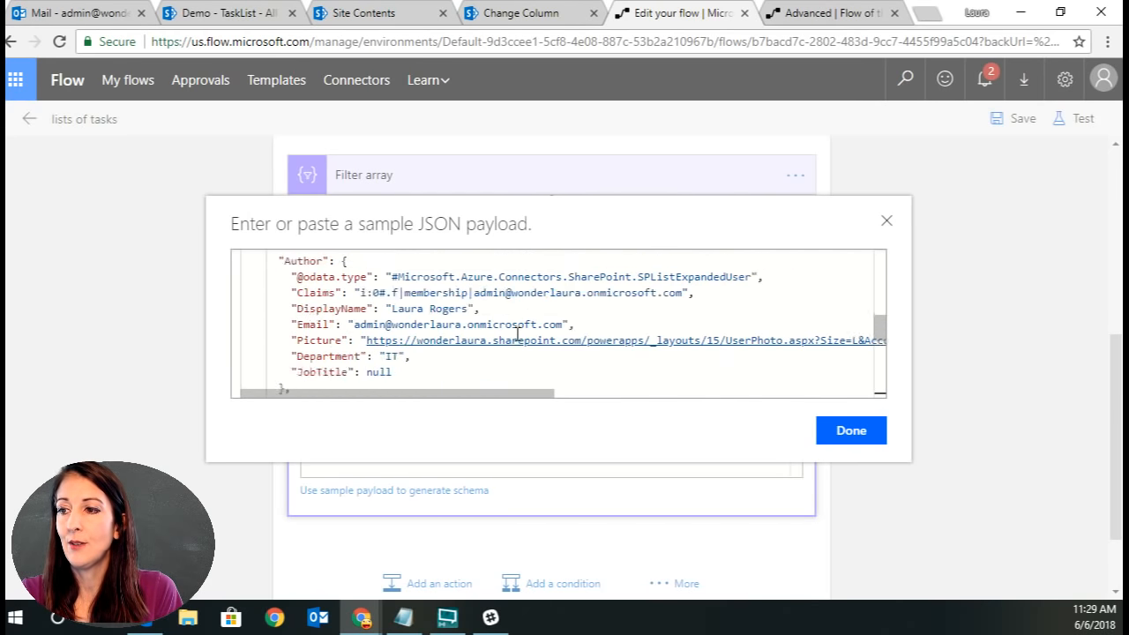
{"action": "left_click", "coordinate": [864, 438]}
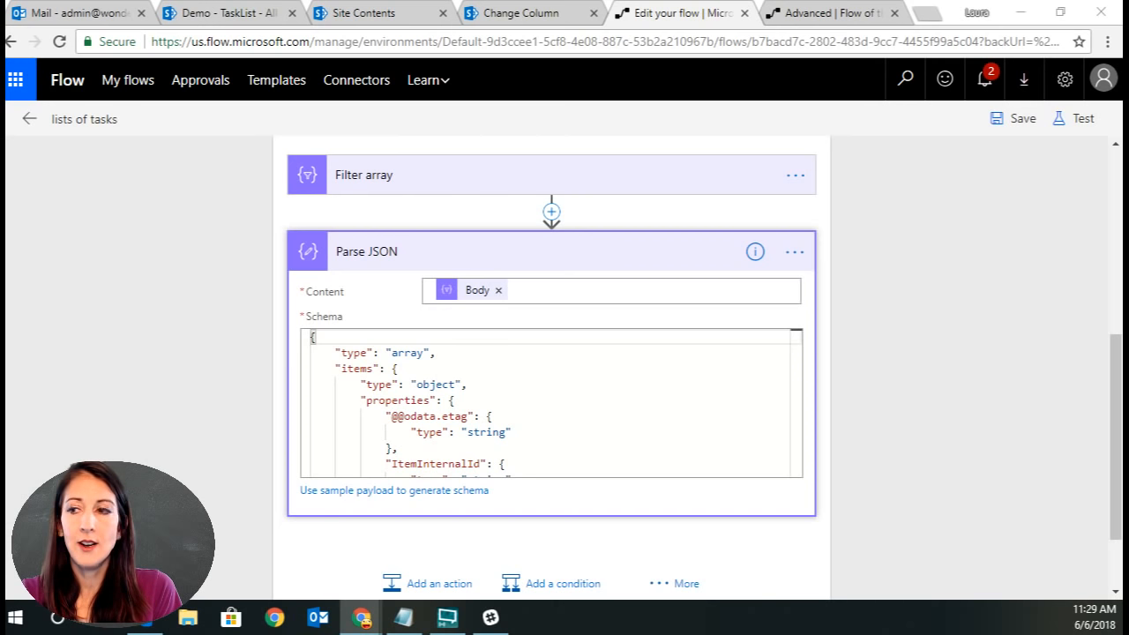
Collapse Parse JSON and add a Create HTML table action after it in the loop.
{"action": "left_click", "coordinate": [505, 250]}
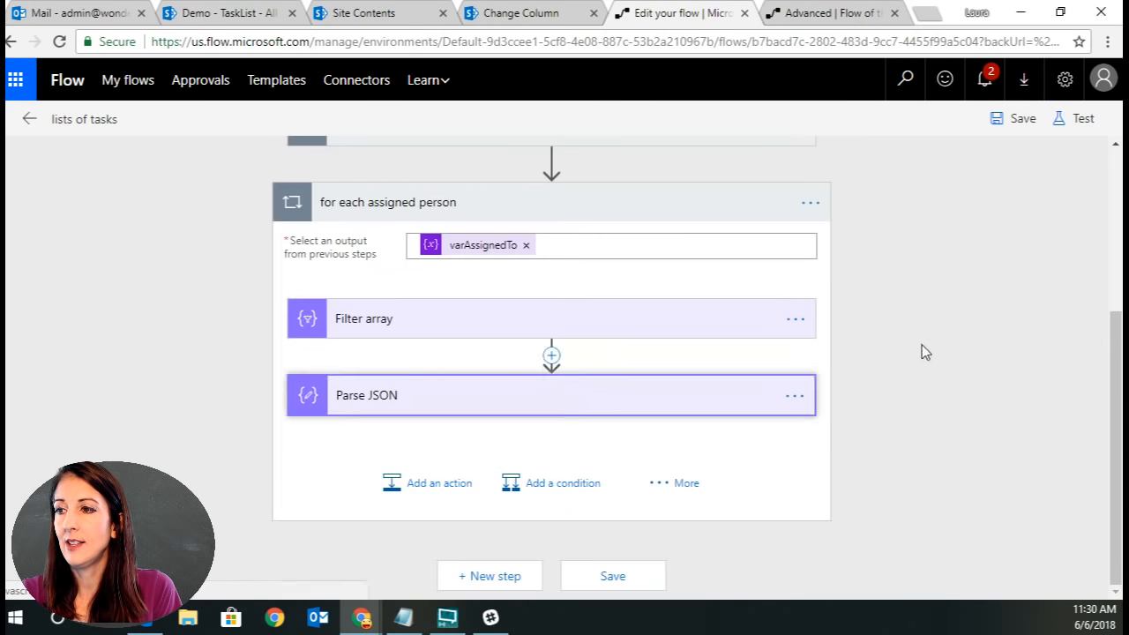
{"action": "left_click", "coordinate": [460, 496]}
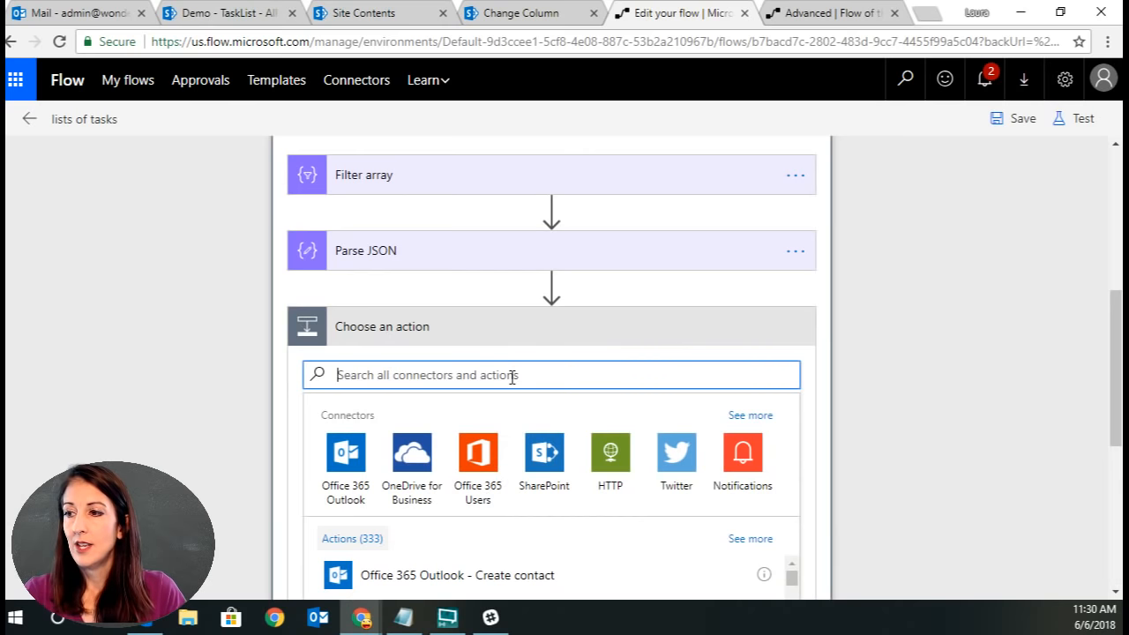
{"action": "type", "text": "html"}
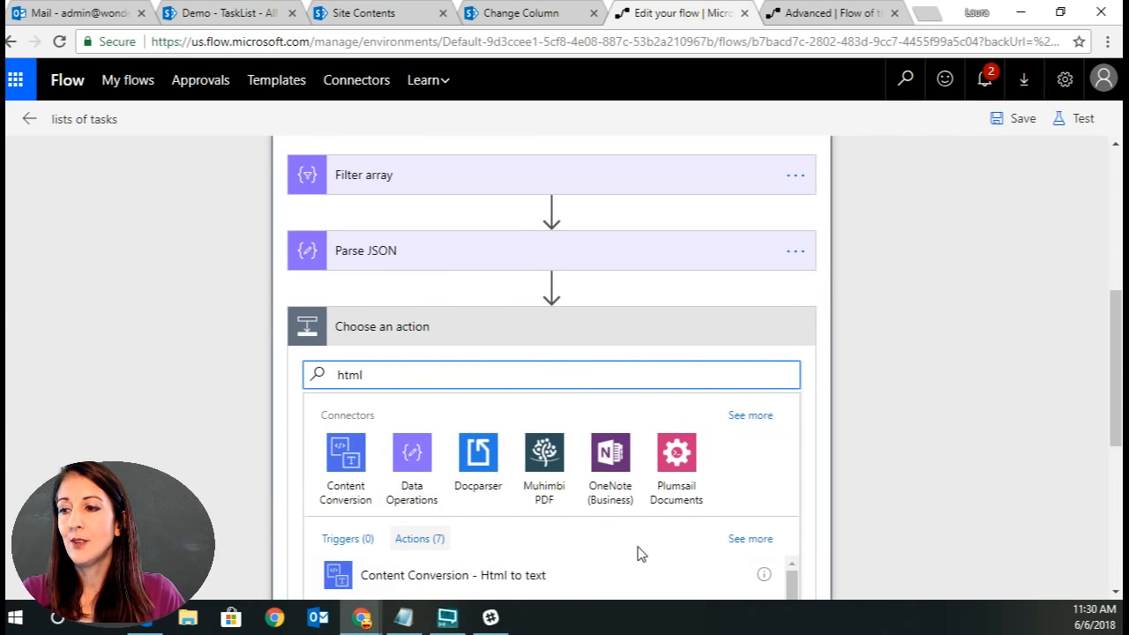
{"action": "scroll", "coordinate": [660, 553], "scroll_direction": "down", "scroll_amount": 2}
{"action": "left_click", "coordinate": [517, 530]}
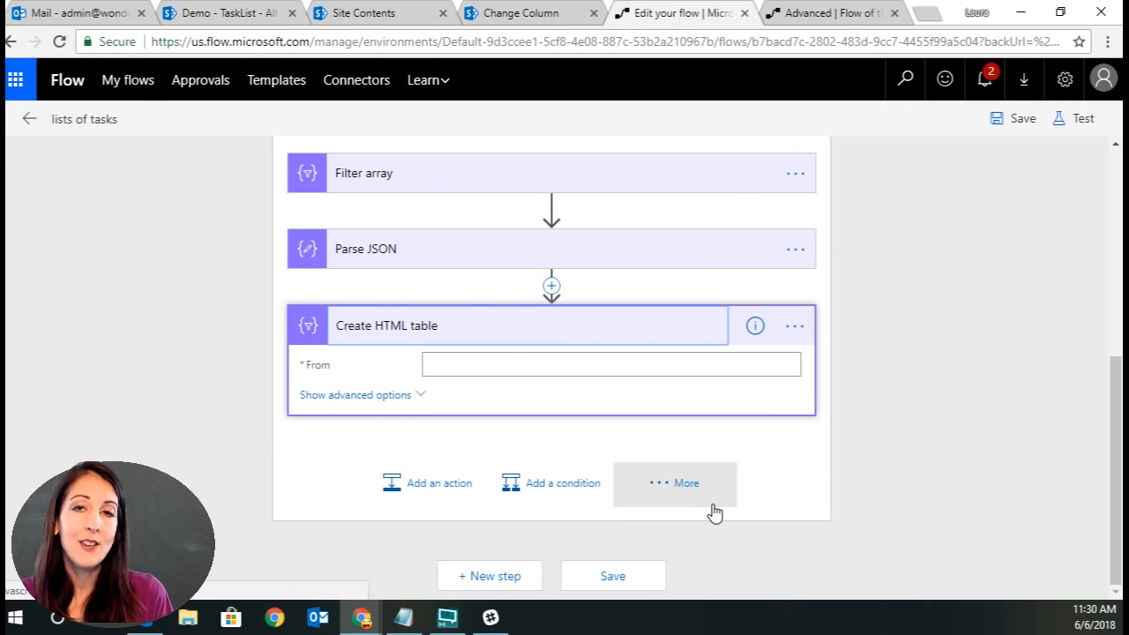
Set the HTML table's From to the Parse JSON Body and show its advanced options.
{"action": "left_click", "coordinate": [461, 366]}
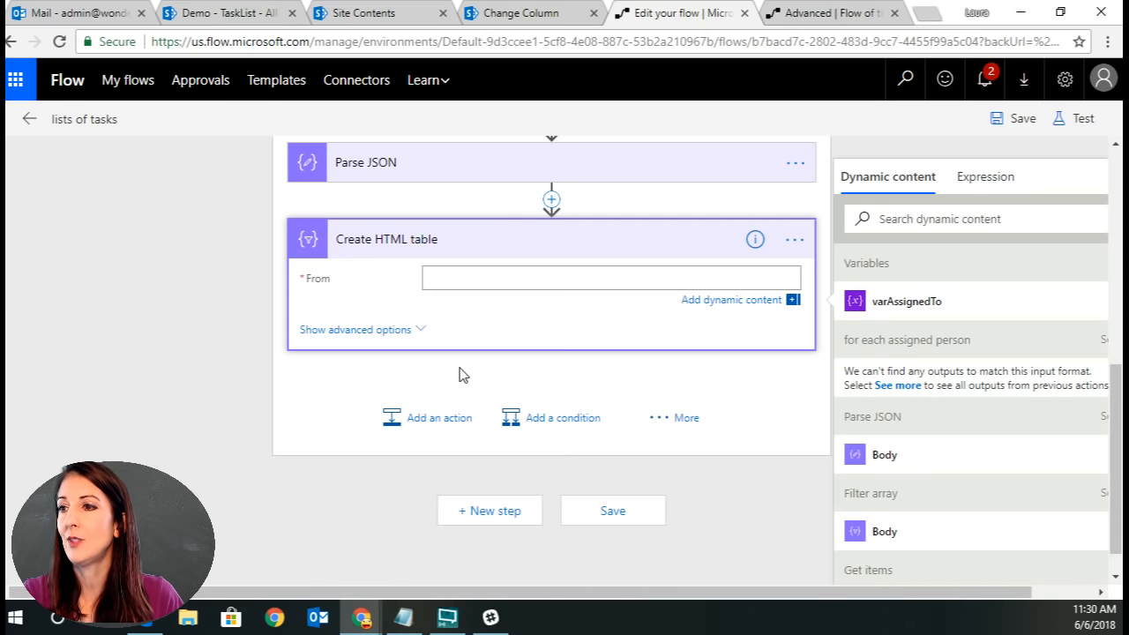
{"action": "left_click", "coordinate": [931, 457]}
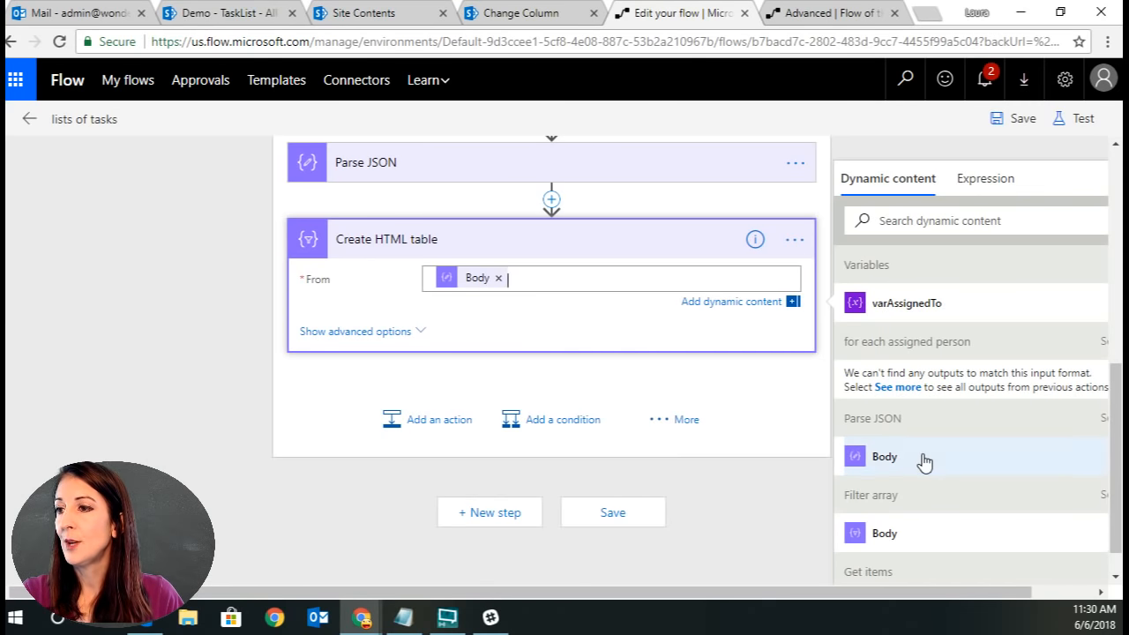
{"action": "left_click", "coordinate": [366, 342]}
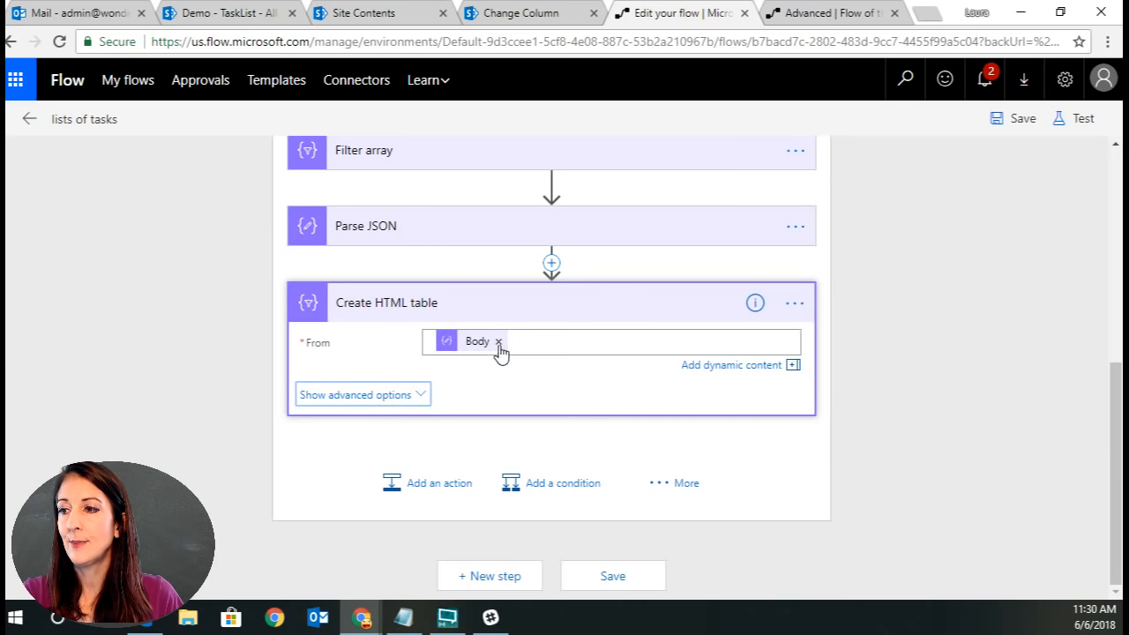
Set the HTML table to include headers and use custom columns.
{"action": "left_click", "coordinate": [393, 396]}
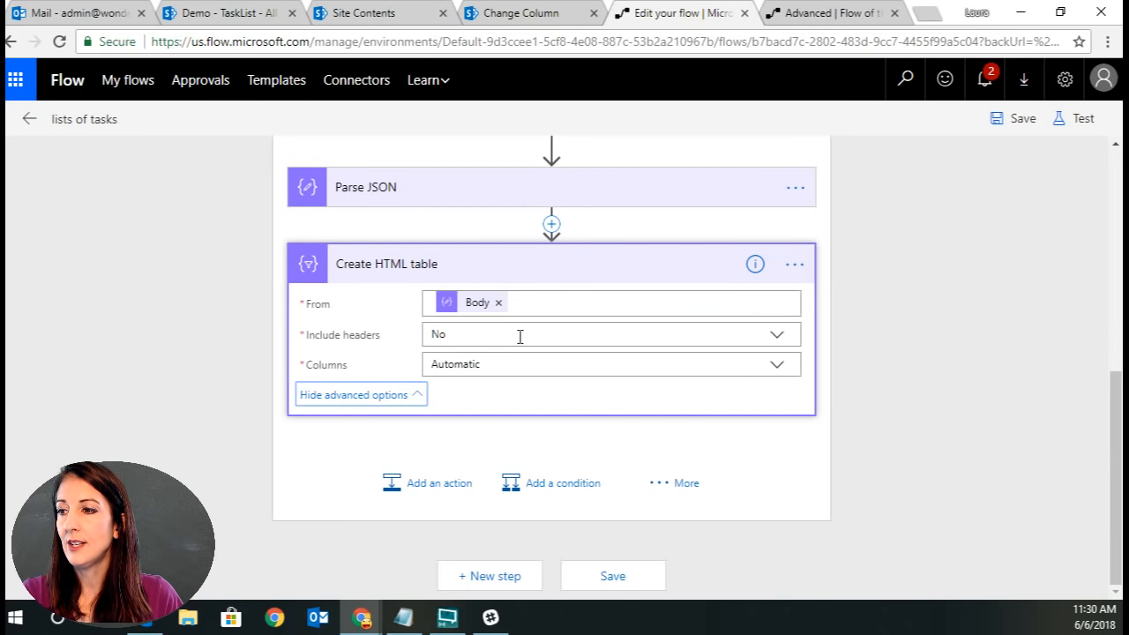
{"action": "left_click", "coordinate": [777, 336]}
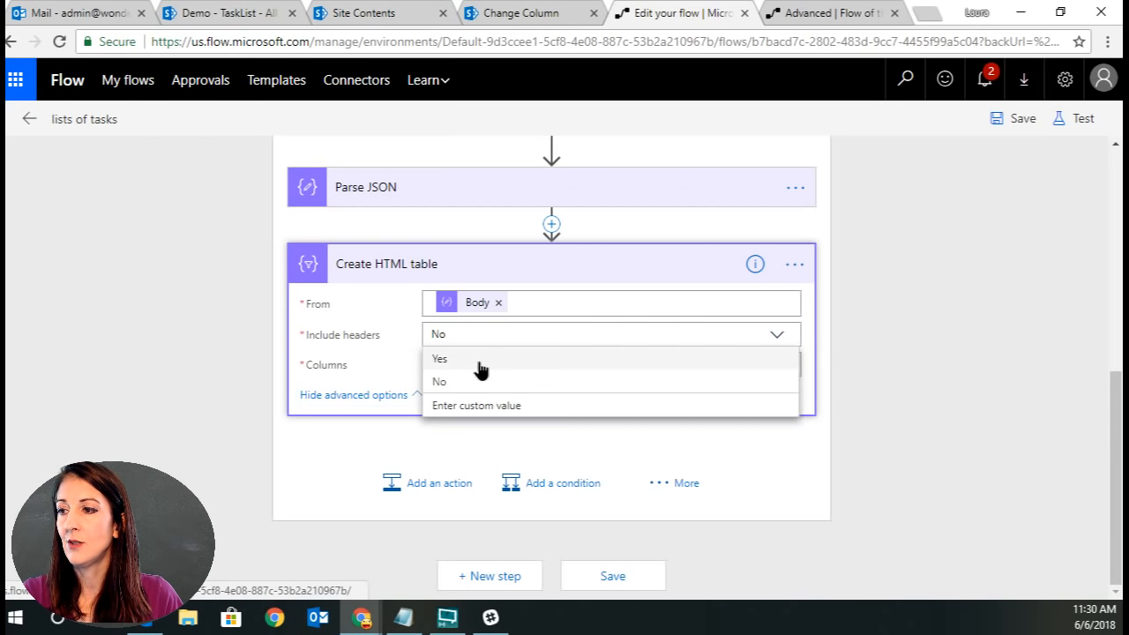
{"action": "left_click", "coordinate": [478, 362]}
{"action": "left_click", "coordinate": [774, 364]}
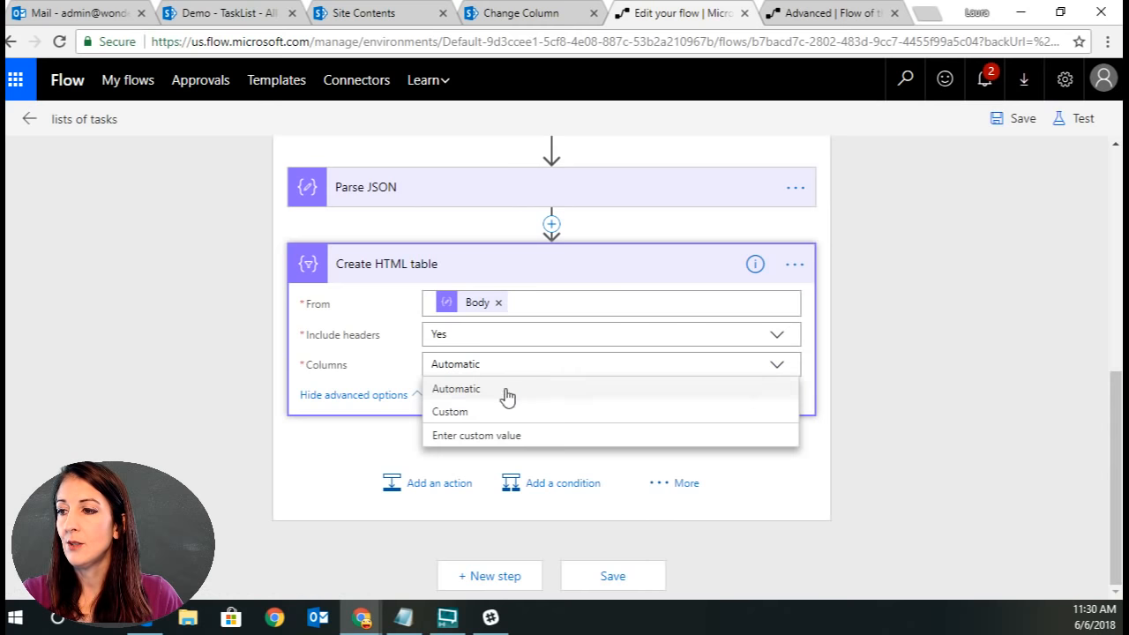
{"action": "left_click", "coordinate": [481, 411]}
Add a column headed Title whose value is the Parse JSON Title field.
{"action": "left_click", "coordinate": [444, 386]}
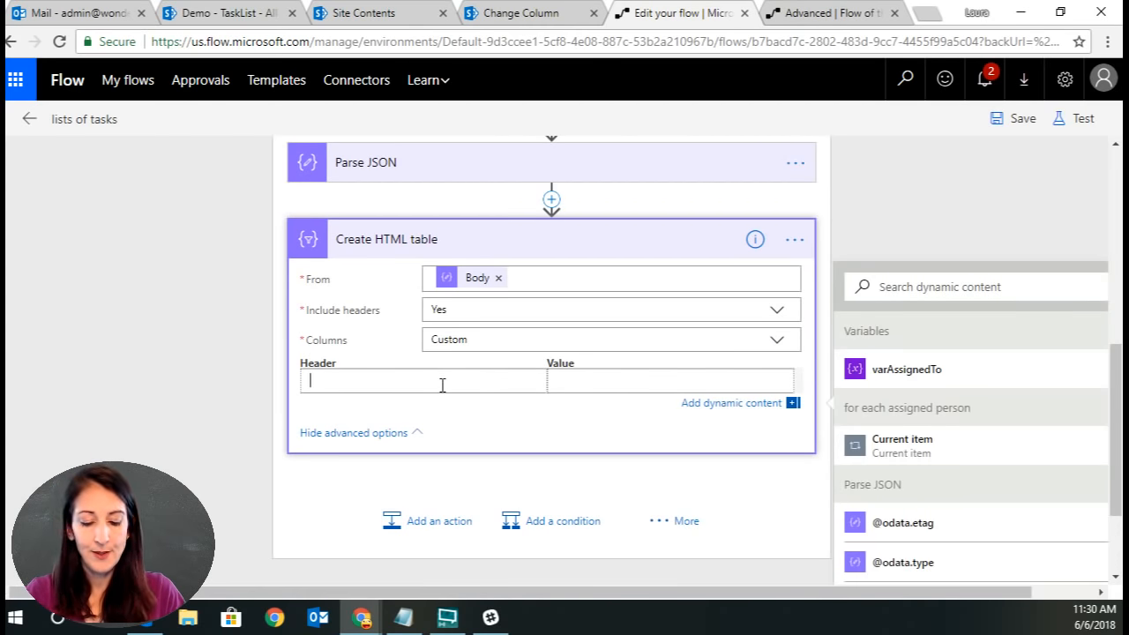
{"action": "type", "text": "Title"}
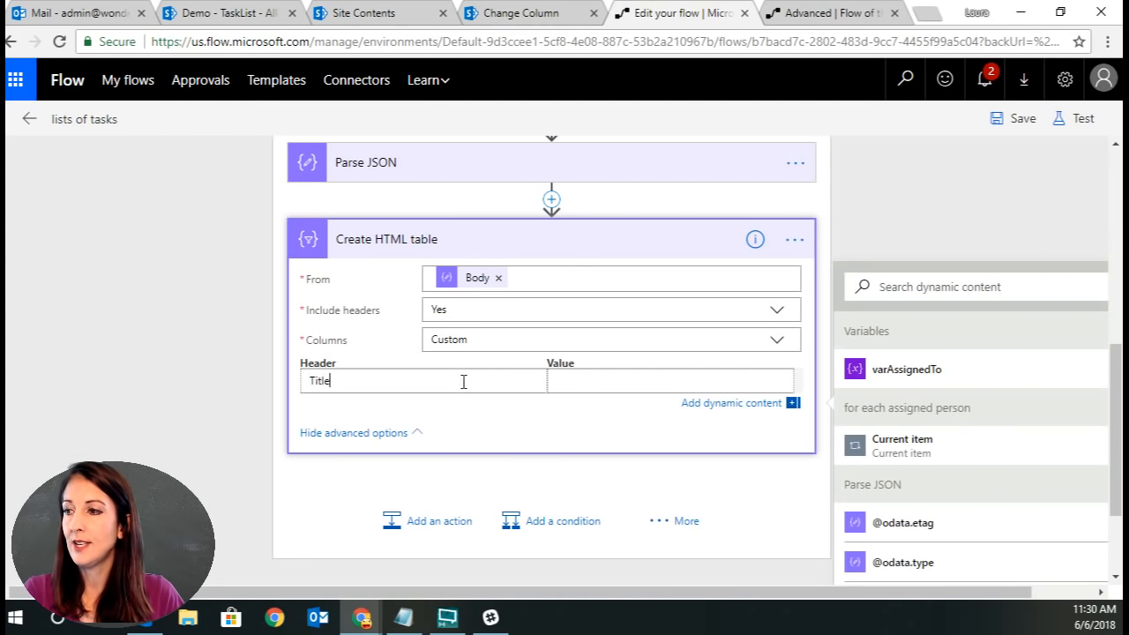
{"action": "left_click", "coordinate": [677, 380]}
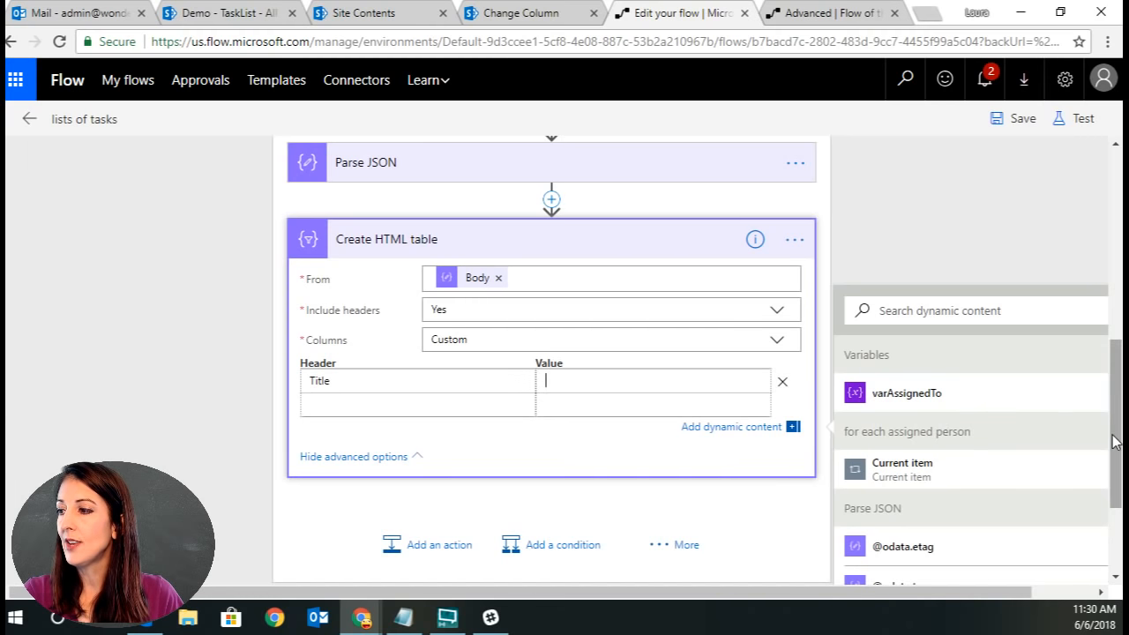
{"action": "scroll", "coordinate": [1038, 498], "scroll_direction": "down", "scroll_amount": 2}
{"action": "scroll", "coordinate": [1042, 504], "scroll_direction": "down", "scroll_amount": 3}
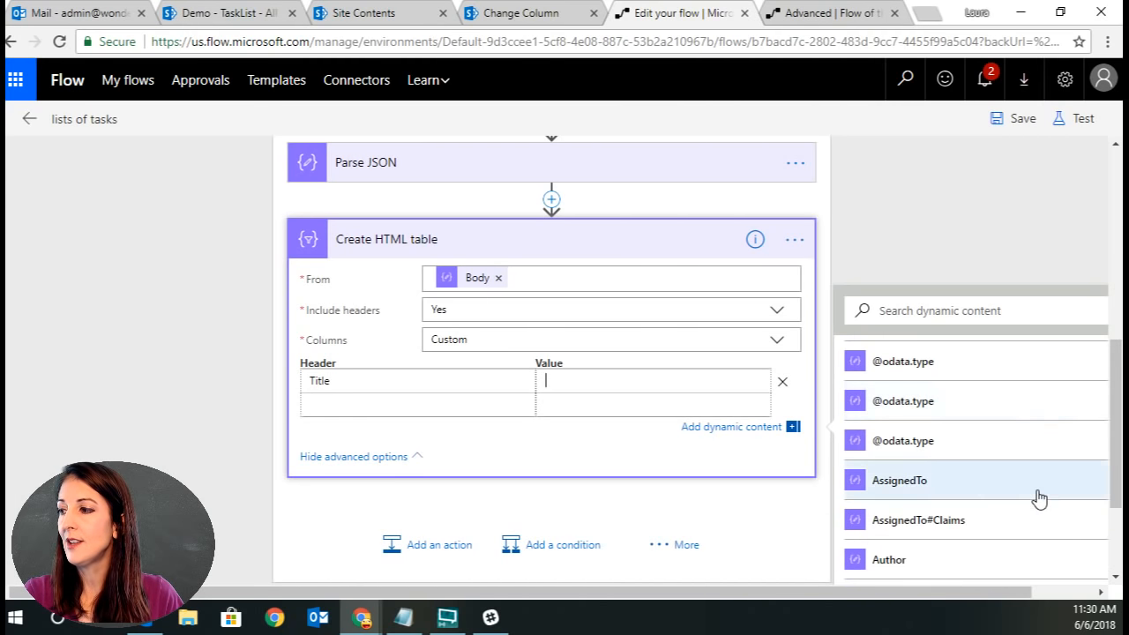
{"action": "scroll", "coordinate": [1008, 444], "scroll_direction": "down", "scroll_amount": 5}
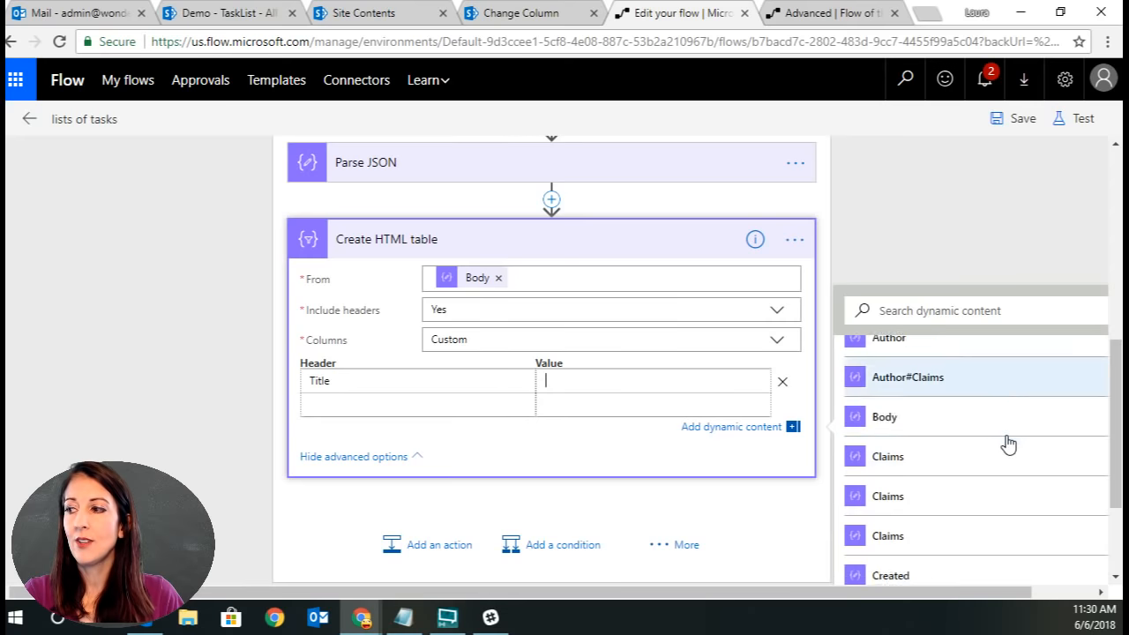
{"action": "scroll", "coordinate": [1008, 443], "scroll_direction": "down", "scroll_amount": 1}
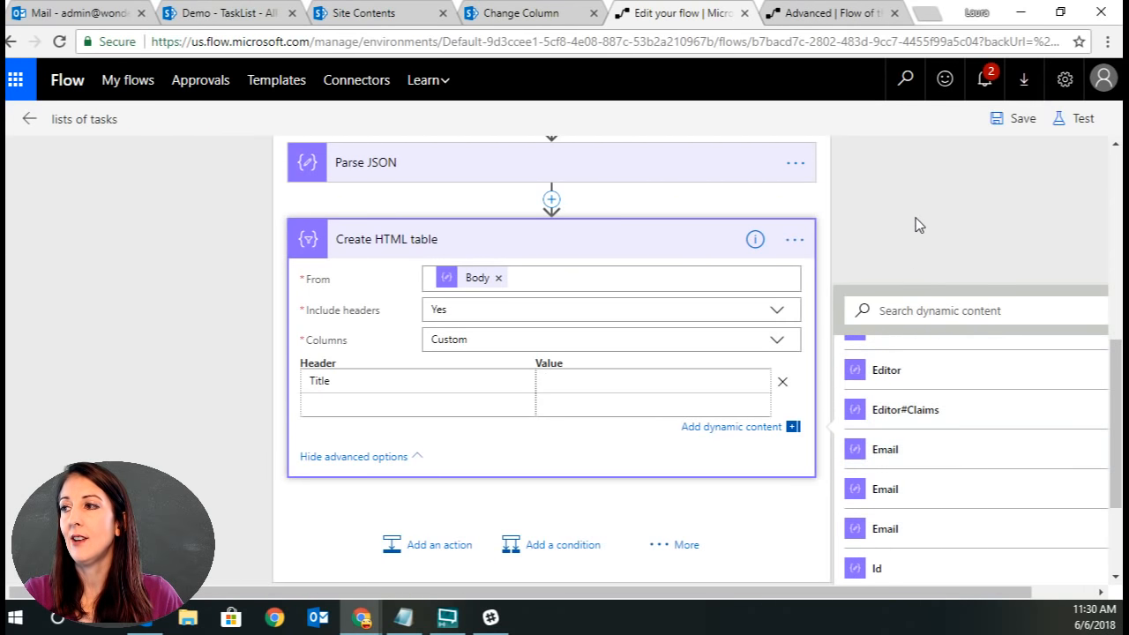
{"action": "scroll", "coordinate": [911, 213], "scroll_direction": "up", "scroll_amount": 1}
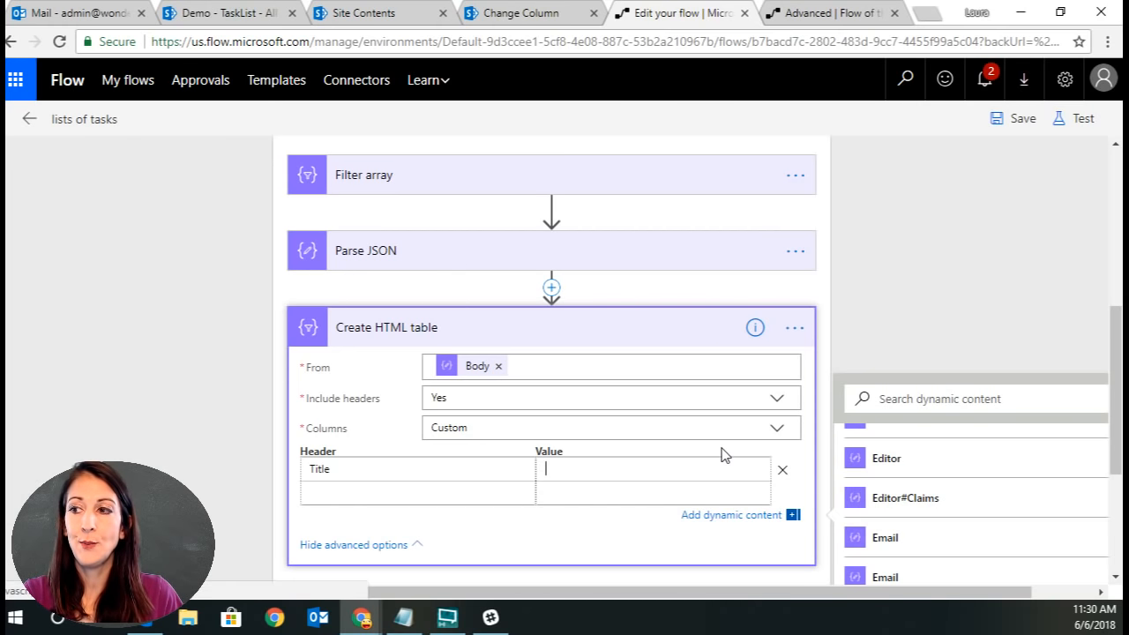
{"action": "scroll", "coordinate": [1108, 460], "scroll_direction": "down", "scroll_amount": 5}
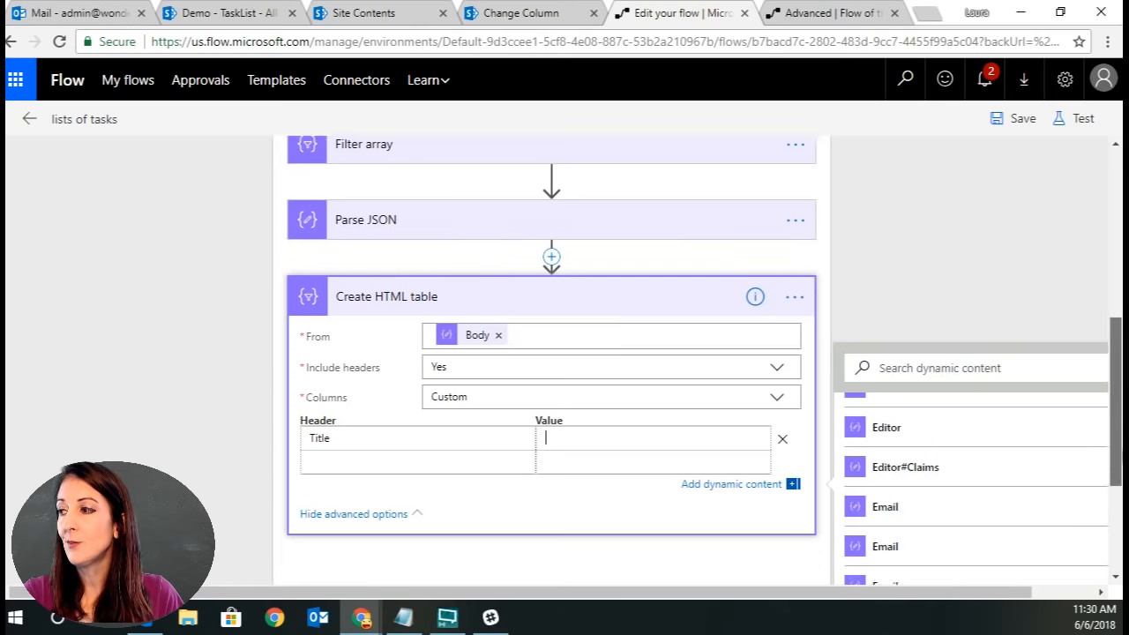
{"action": "scroll", "coordinate": [978, 432], "scroll_direction": "down", "scroll_amount": 5}
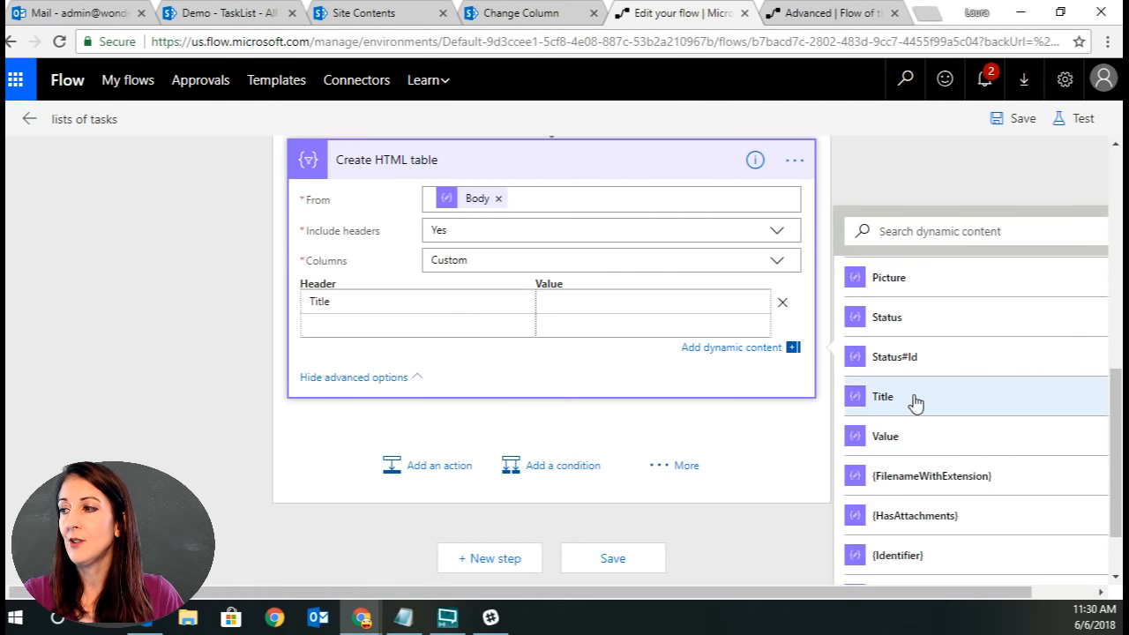
{"action": "left_click", "coordinate": [915, 403]}
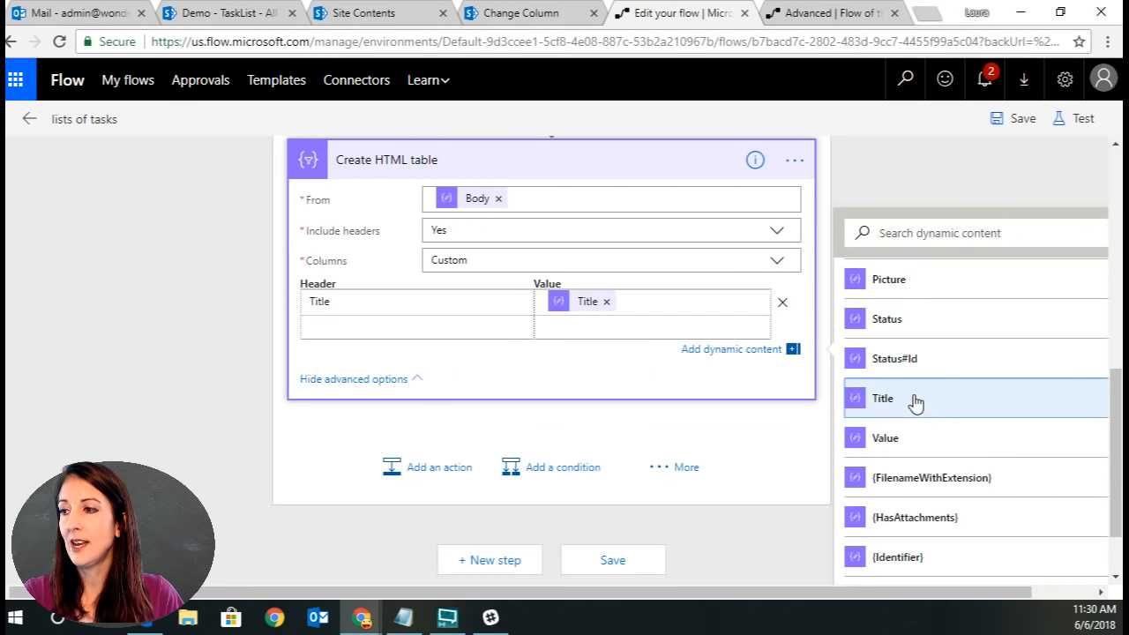
Add a column headed Due whose value is the DueDate field.
{"action": "left_click", "coordinate": [382, 331]}
{"action": "type", "text": "Due"}
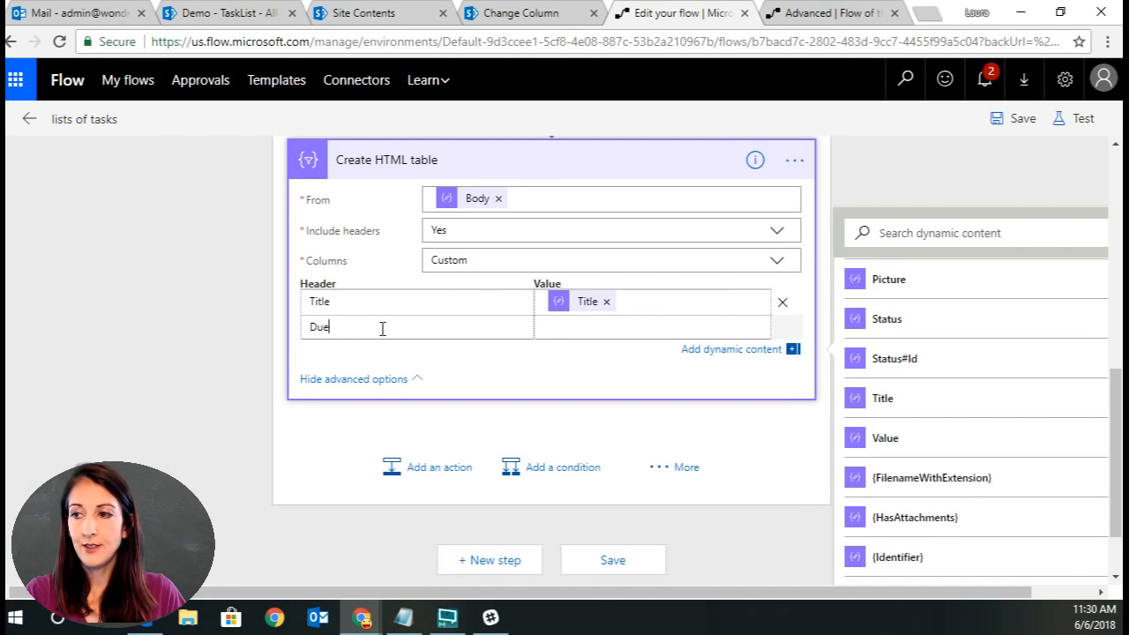
{"action": "scroll", "coordinate": [1028, 420], "scroll_direction": "up", "scroll_amount": 5}
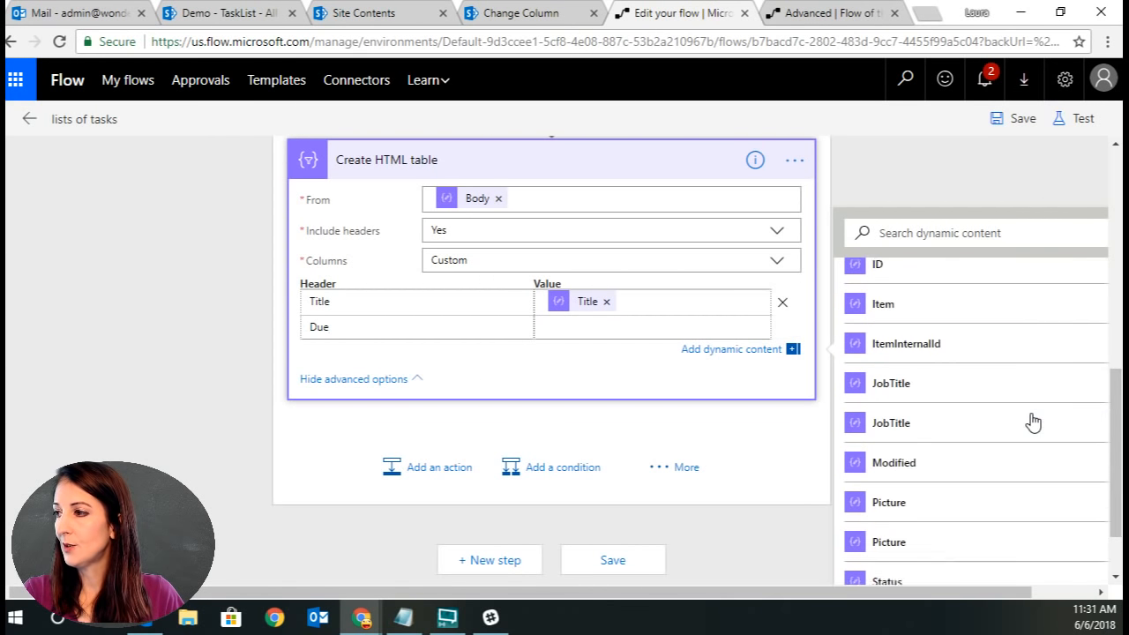
{"action": "scroll", "coordinate": [1031, 420], "scroll_direction": "up", "scroll_amount": 5}
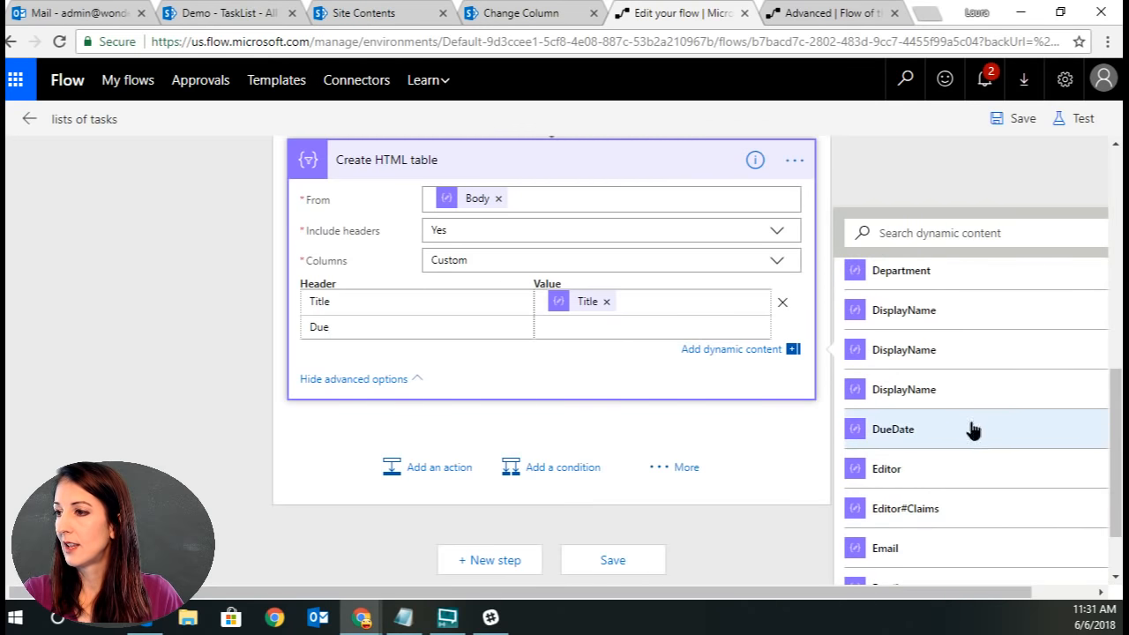
{"action": "left_click", "coordinate": [970, 430]}
{"action": "left_click", "coordinate": [412, 327]}
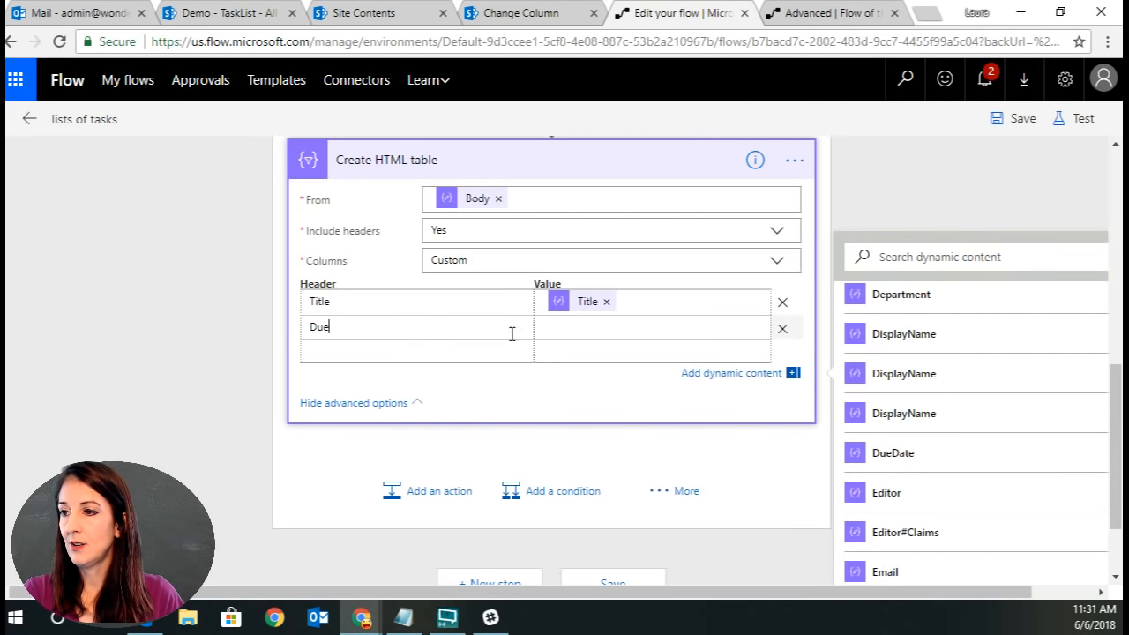
{"action": "left_click", "coordinate": [973, 454]}
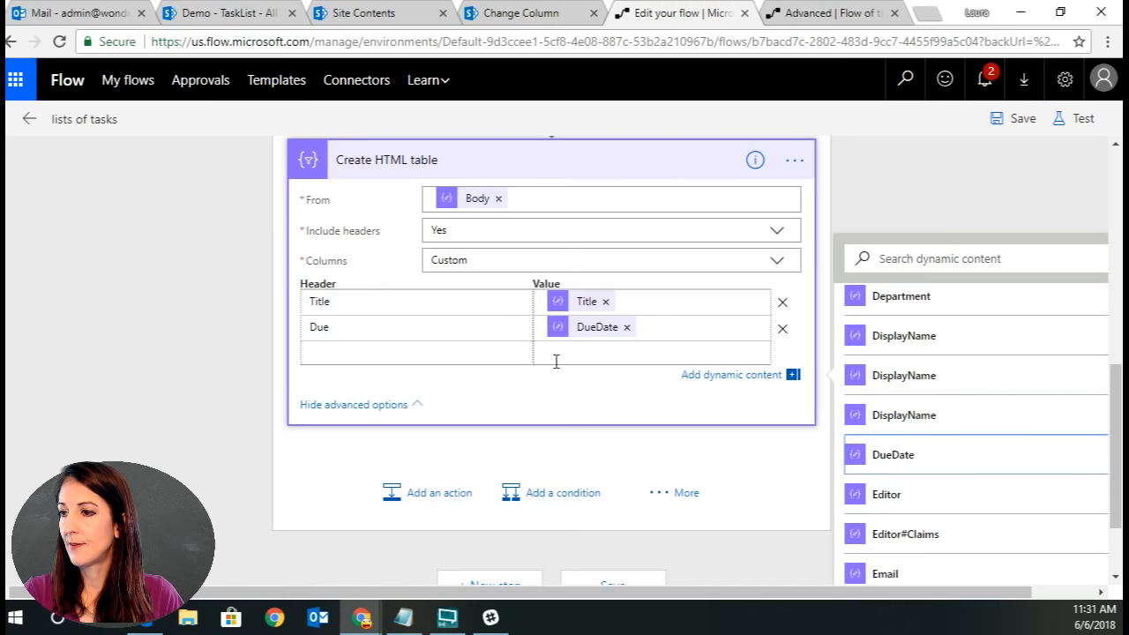
Add a third column header named Assigned and open its value for dynamic content.
{"action": "left_click", "coordinate": [447, 346]}
{"action": "type", "text": "As"}
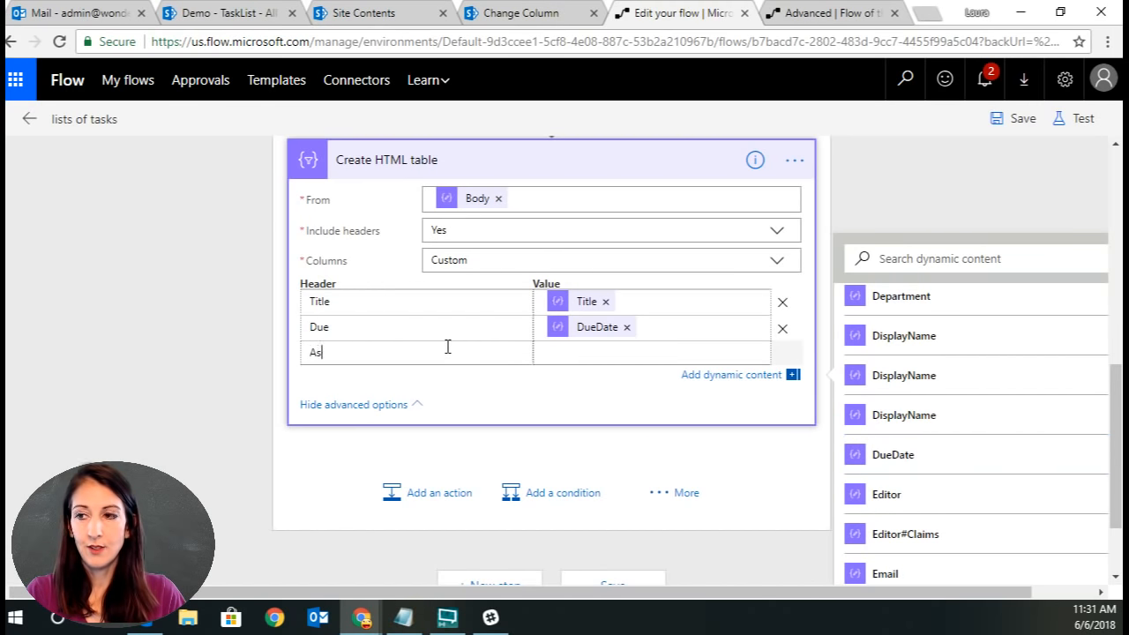
{"action": "type", "text": "signed"}
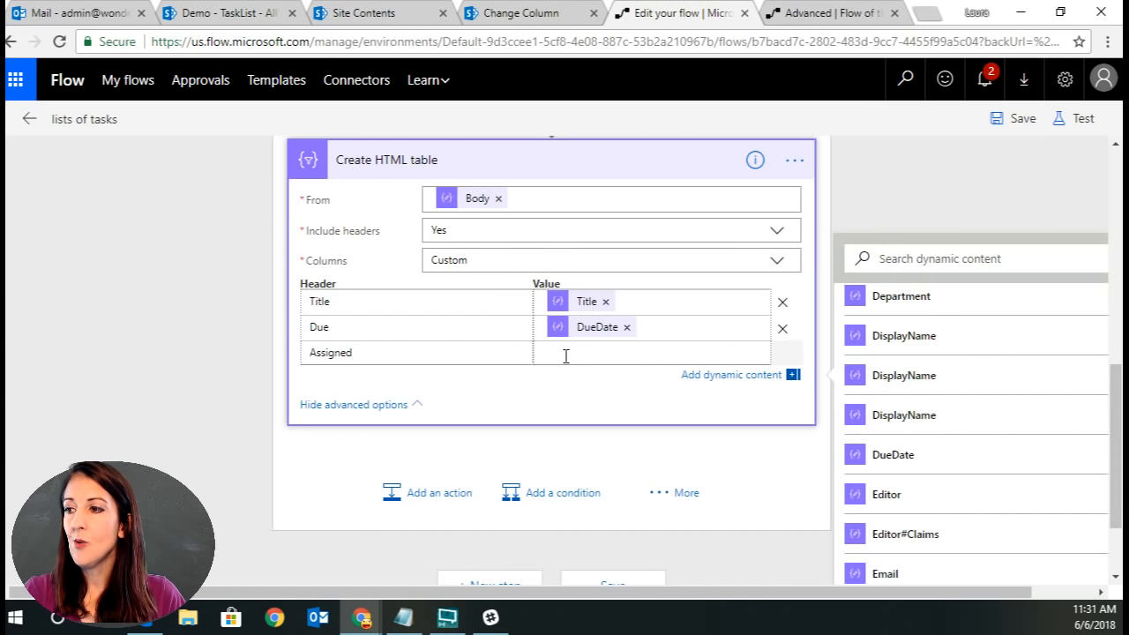
{"action": "left_click", "coordinate": [565, 355]}
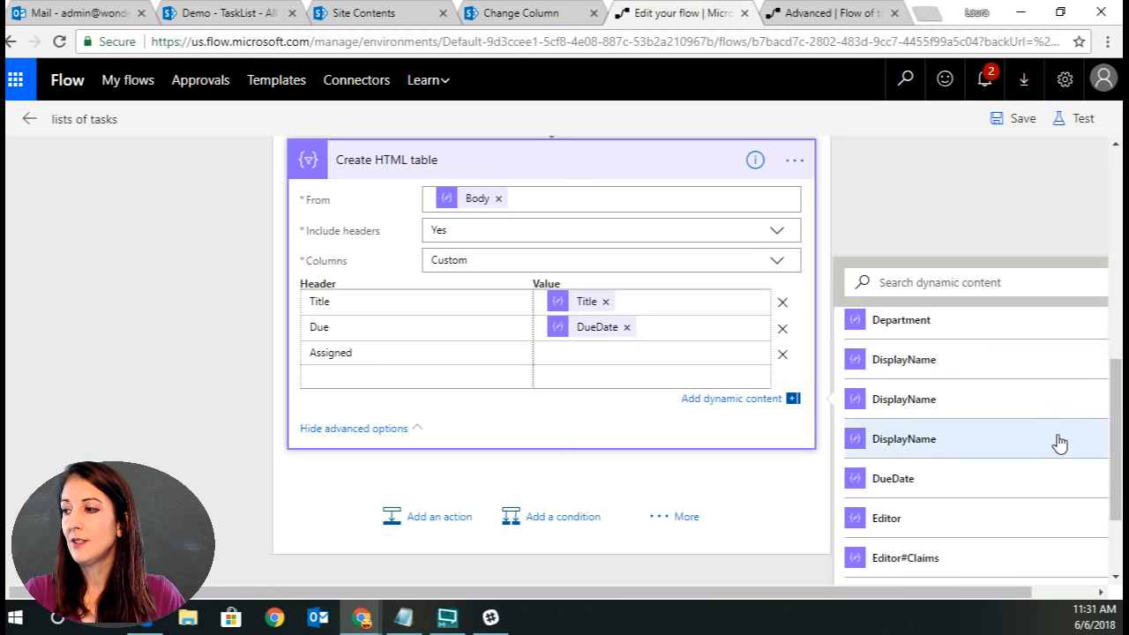
{"action": "scroll", "coordinate": [1057, 443], "scroll_direction": "down", "scroll_amount": 2}
{"action": "scroll", "coordinate": [1058, 445], "scroll_direction": "up", "scroll_amount": 5}
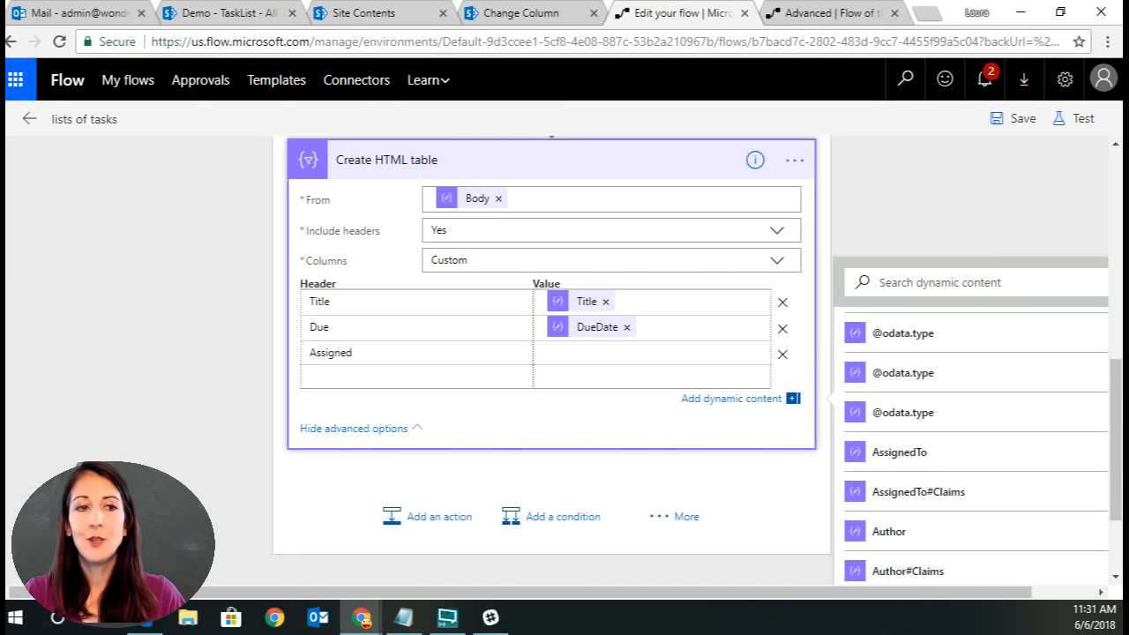
Switch to Notepad and examine the AssignedTo section of the sample task JSON.
{"action": "left_click", "coordinate": [404, 617]}
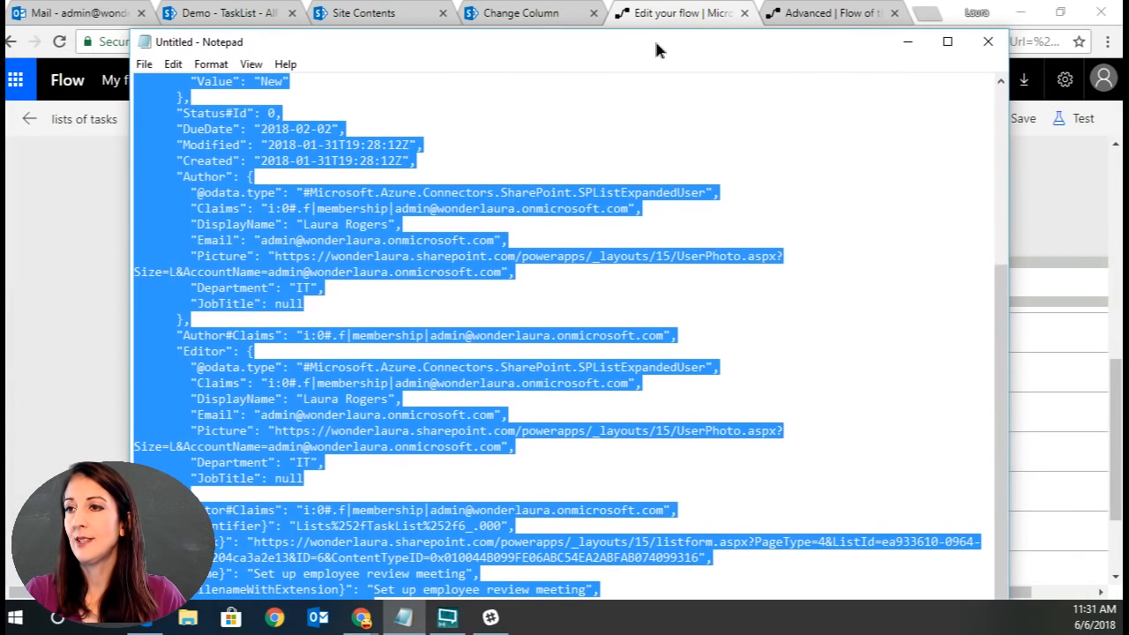
{"action": "left_click", "coordinate": [418, 192]}
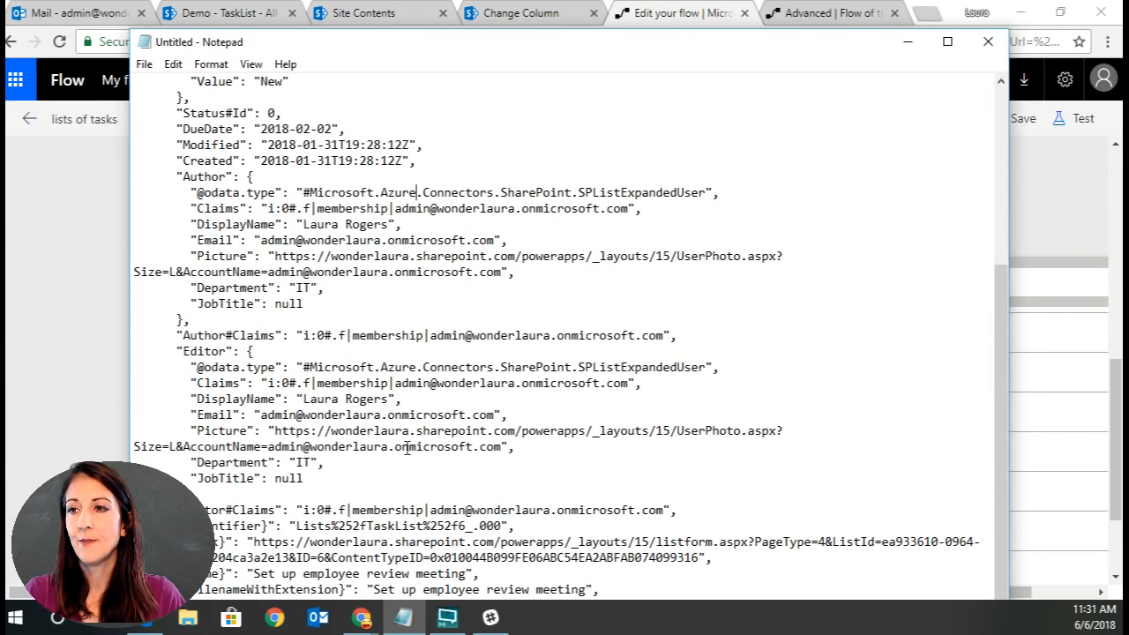
{"action": "scroll", "coordinate": [405, 320], "scroll_direction": "up", "scroll_amount": 5}
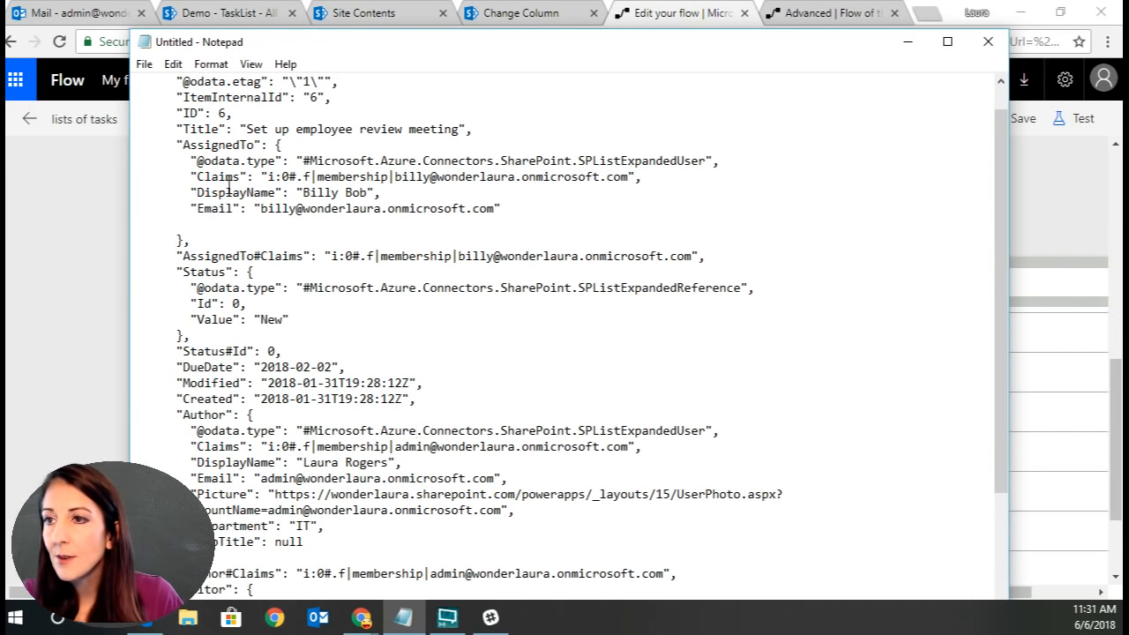
{"action": "scroll", "coordinate": [230, 187], "scroll_direction": "up", "scroll_amount": 1}
{"action": "left_click_drag", "start_coordinate": [177, 175], "coordinate": [561, 238]}
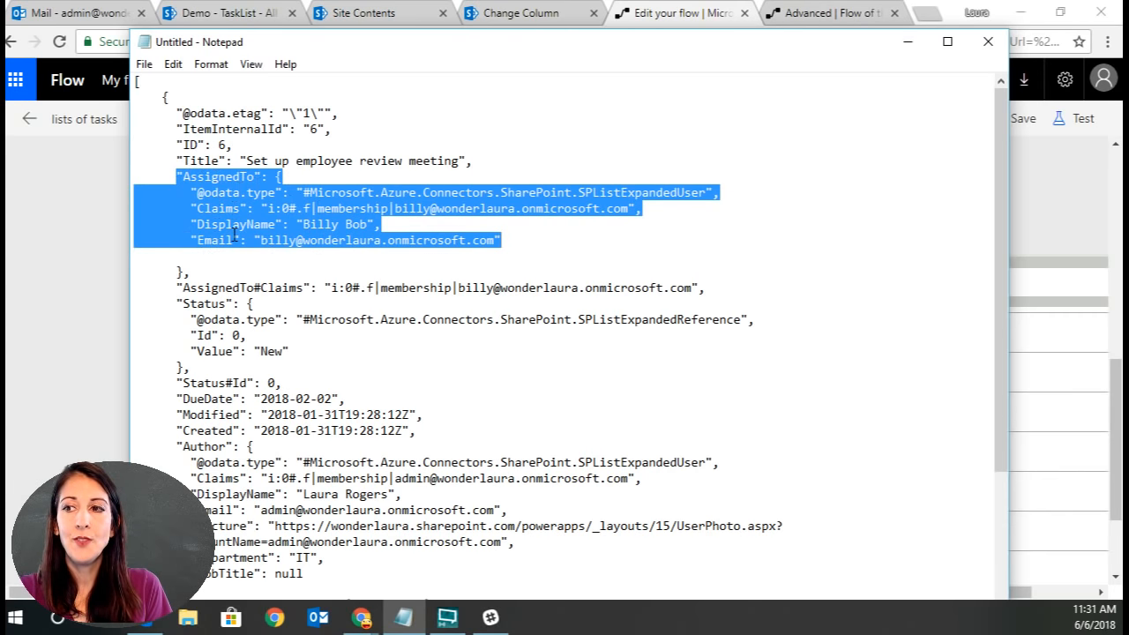
{"action": "left_click", "coordinate": [345, 223]}
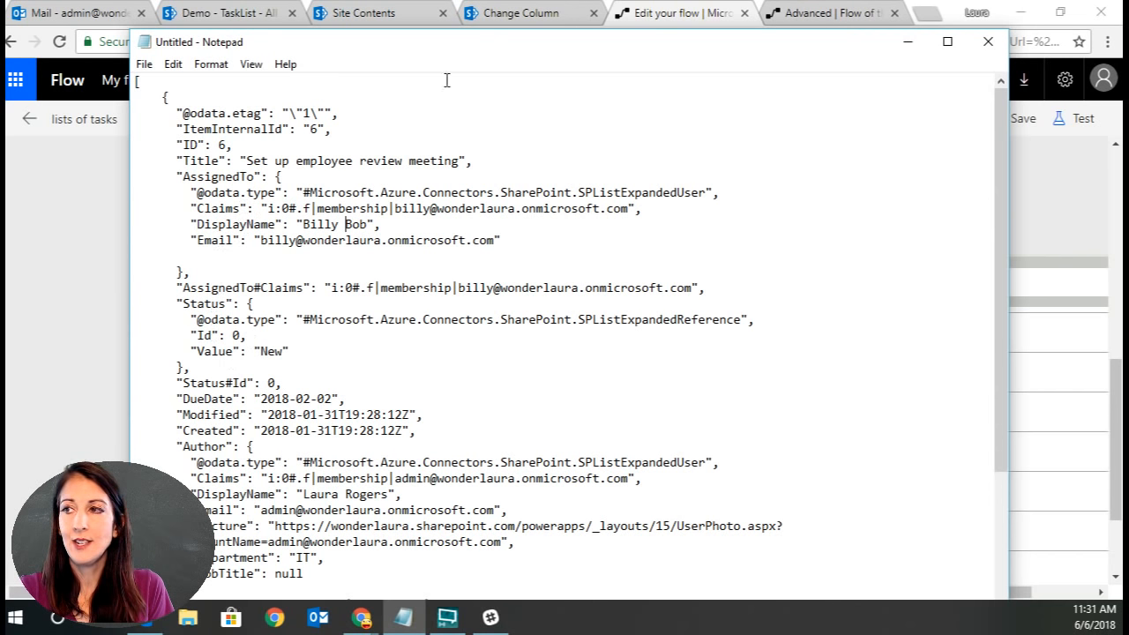
{"action": "left_click_drag", "start_coordinate": [494, 43], "coordinate": [491, 0]}
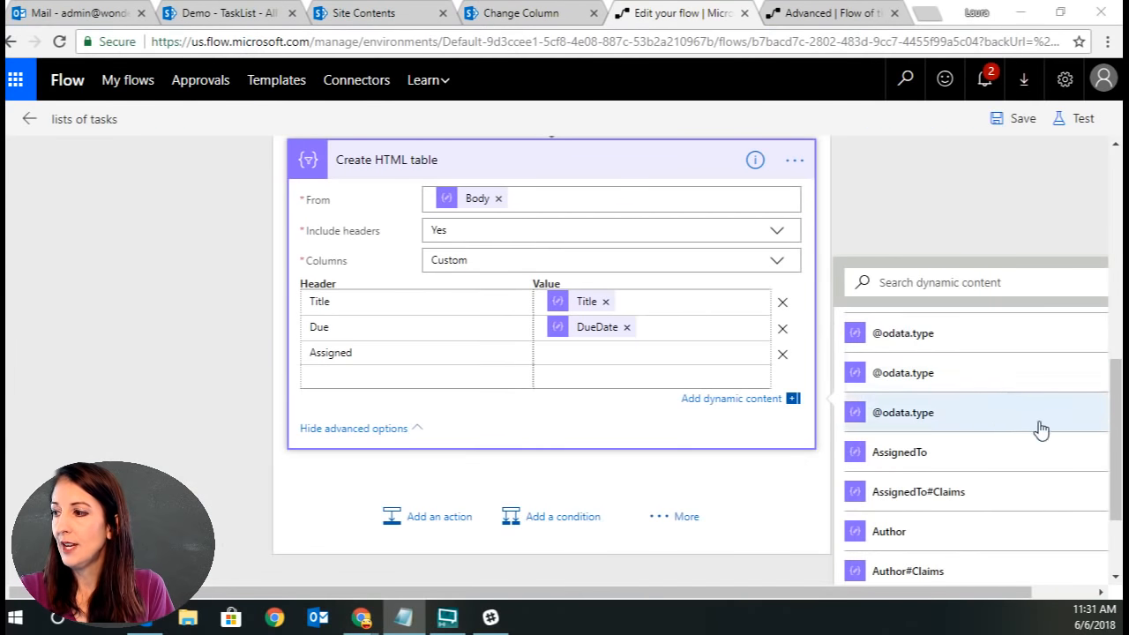
Set the Assigned column's value to the AssignedTo DisplayName field.
{"action": "scroll", "coordinate": [1040, 430], "scroll_direction": "down", "scroll_amount": 3}
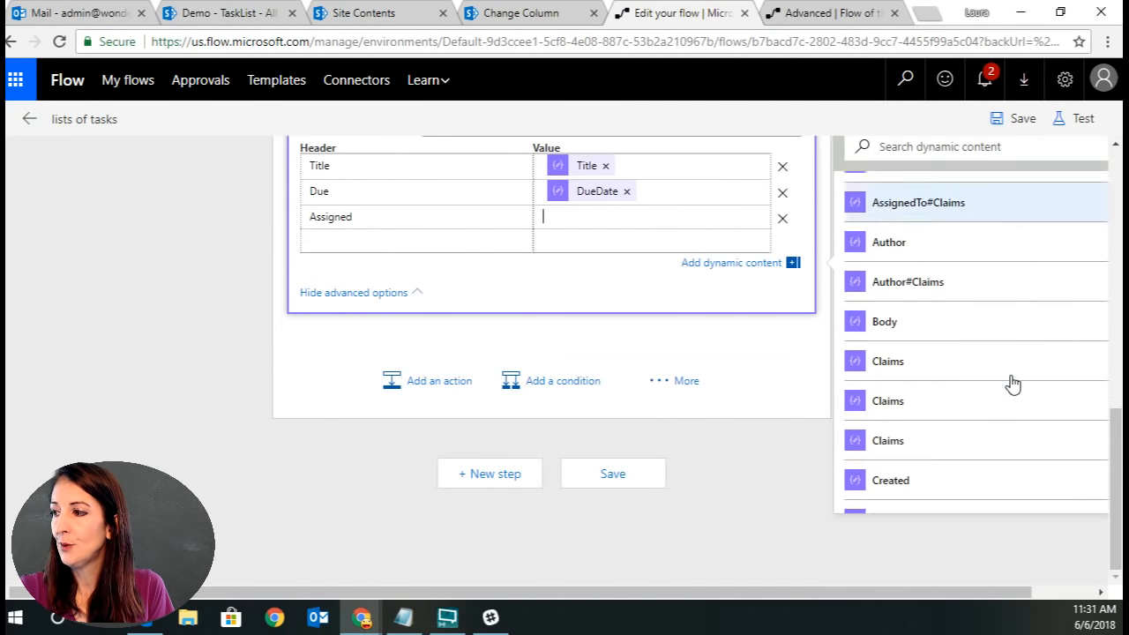
{"action": "scroll", "coordinate": [1012, 383], "scroll_direction": "down", "scroll_amount": 5}
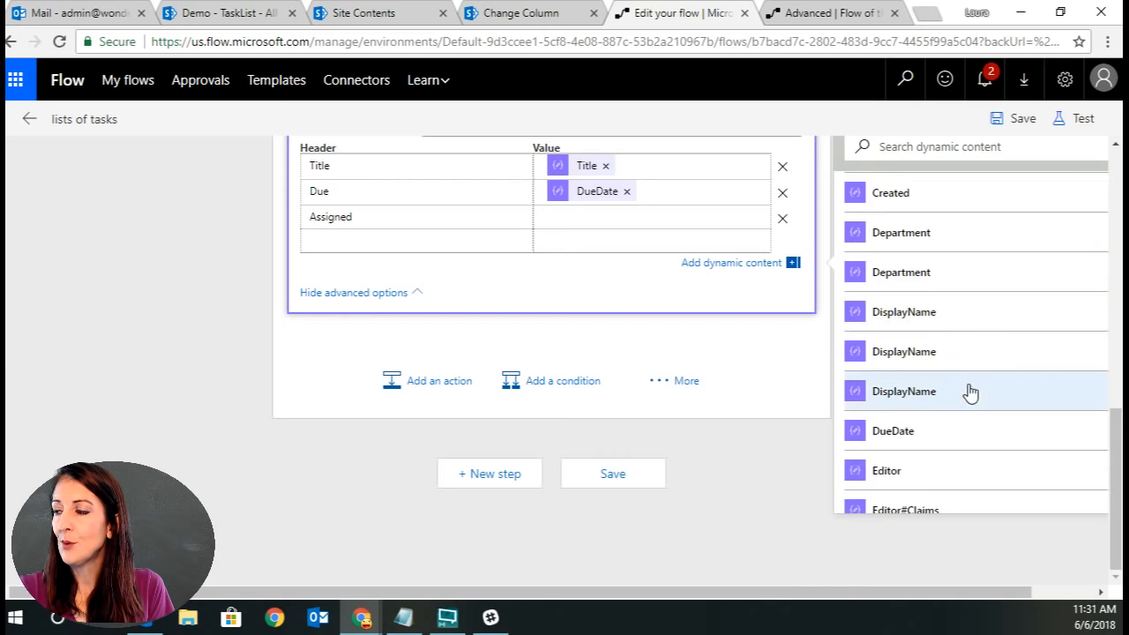
{"action": "left_click", "coordinate": [908, 312]}
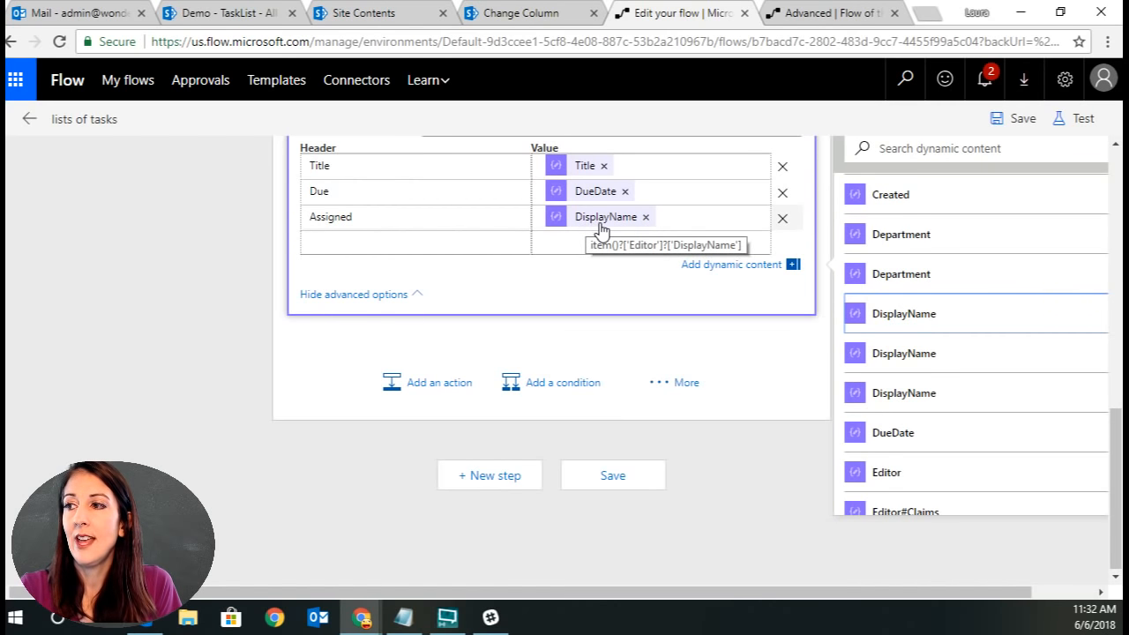
{"action": "left_click", "coordinate": [645, 217]}
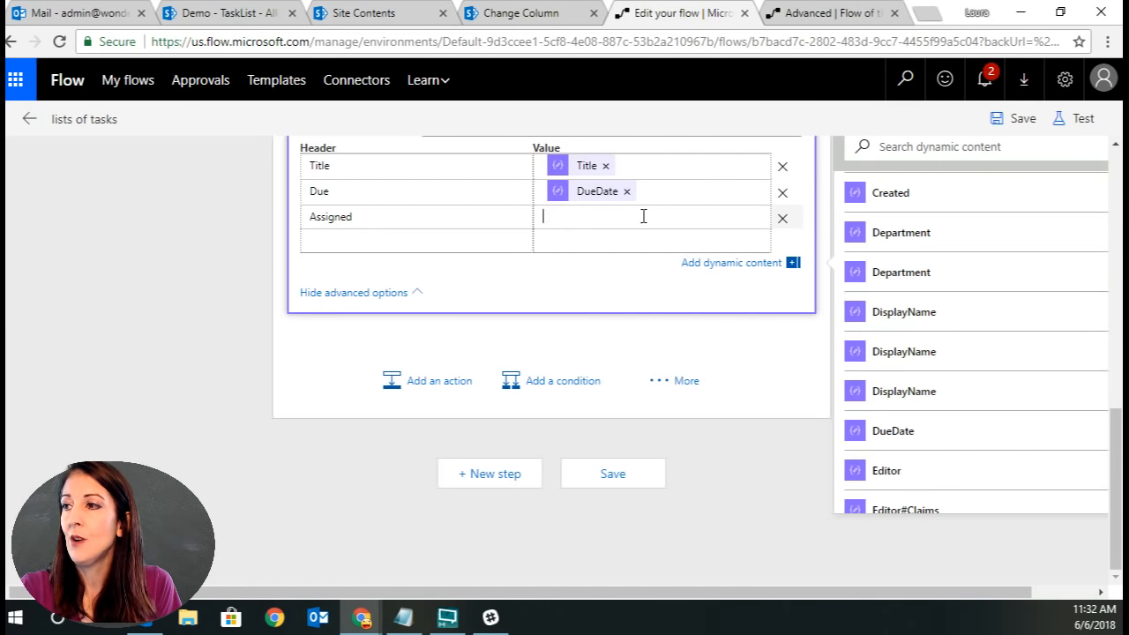
{"action": "left_click", "coordinate": [927, 354]}
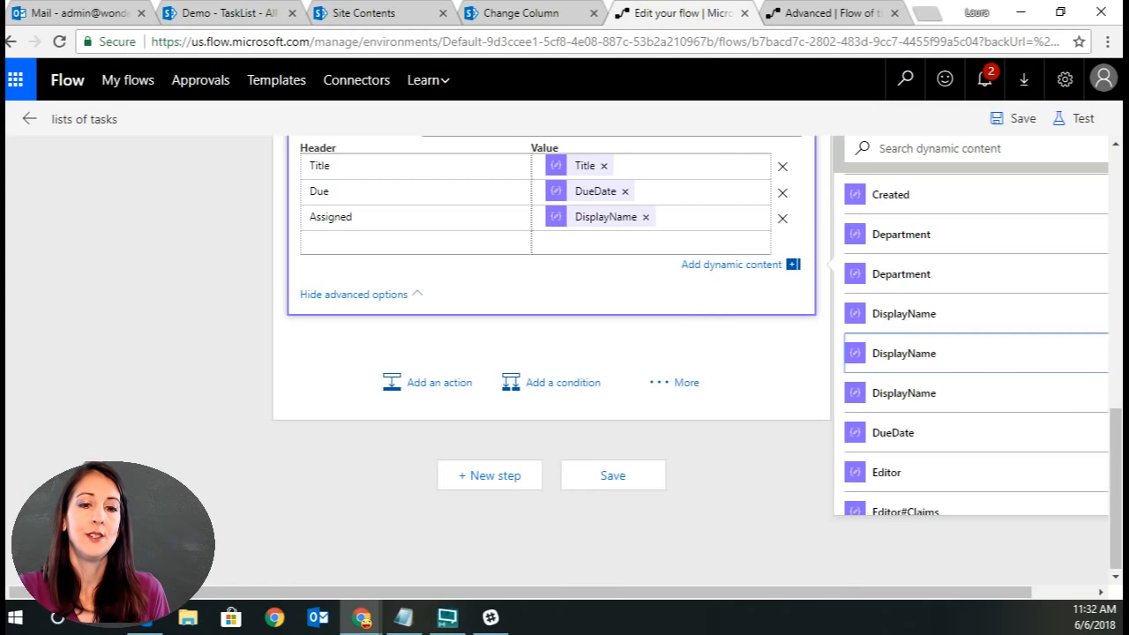
{"action": "key", "text": "alt+Tab"}
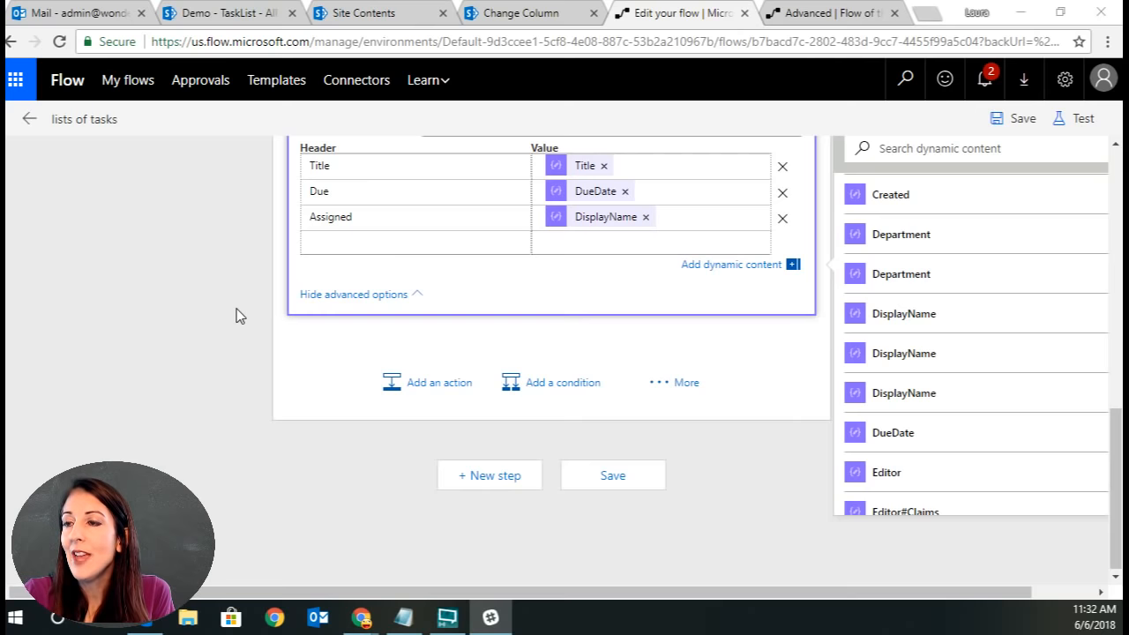
{"action": "scroll", "coordinate": [236, 308], "scroll_direction": "up", "scroll_amount": 1}
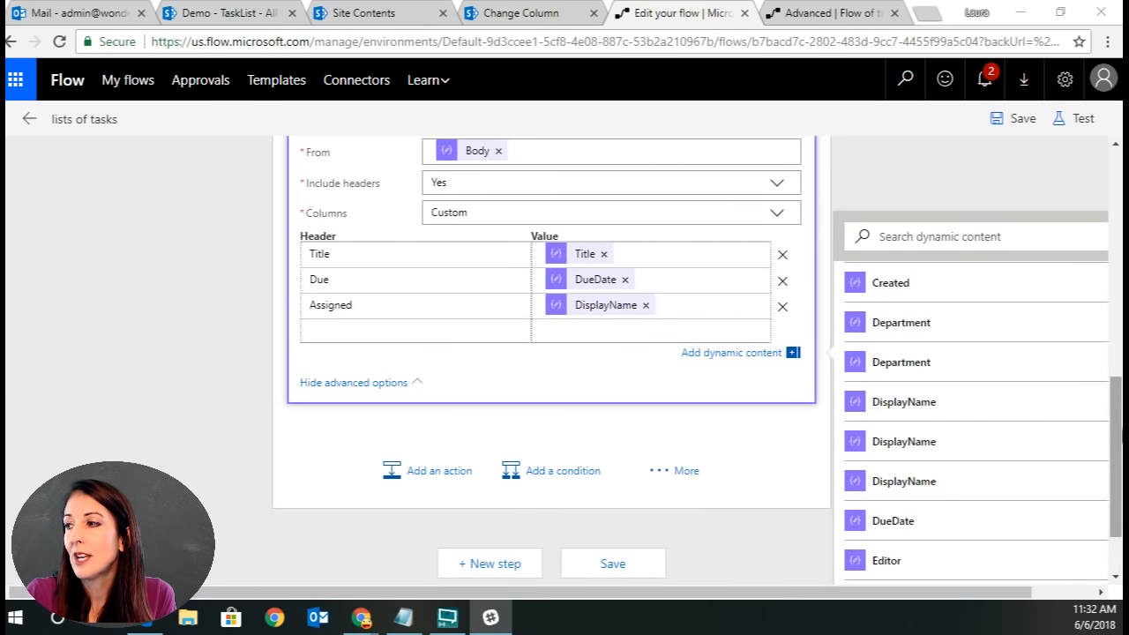
Save the flow and run a test using data from the most recent previous run.
{"action": "left_click_drag", "start_coordinate": [1118, 432], "coordinate": [1118, 395]}
{"action": "scroll", "coordinate": [1118, 395], "scroll_direction": "down", "scroll_amount": 2}
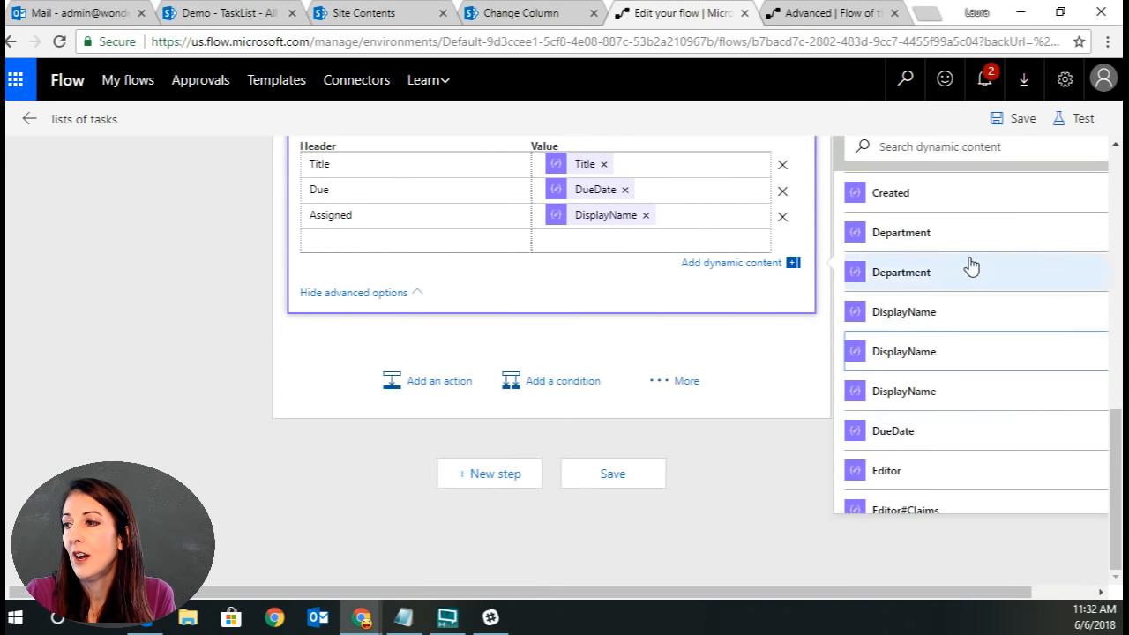
{"action": "scroll", "coordinate": [956, 310], "scroll_direction": "down", "scroll_amount": 2}
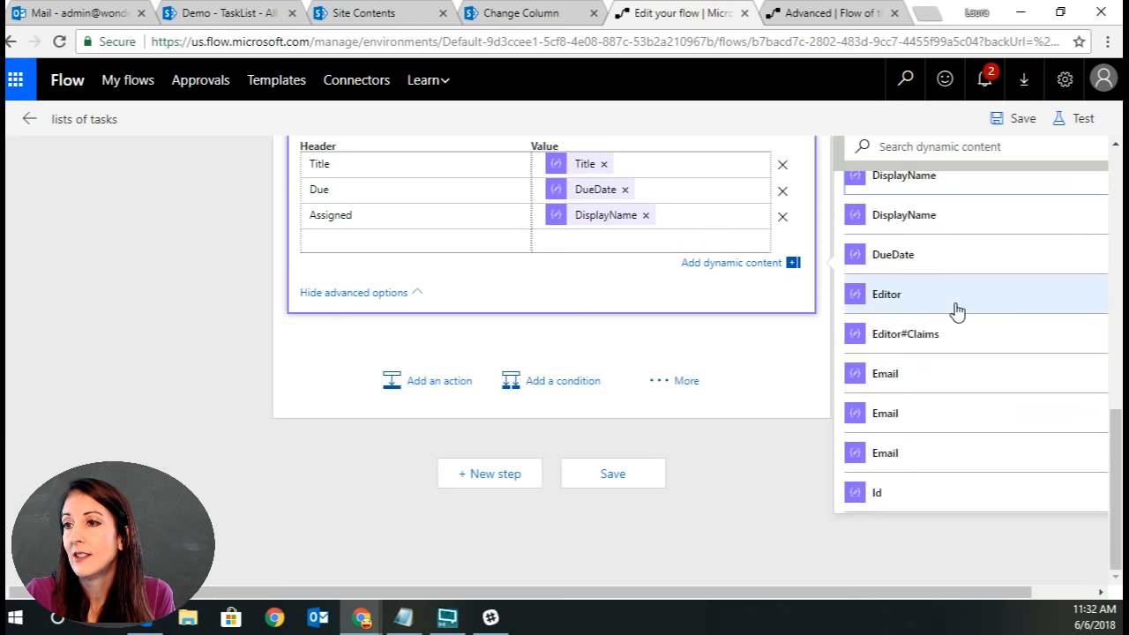
{"action": "scroll", "coordinate": [957, 310], "scroll_direction": "up", "scroll_amount": 10}
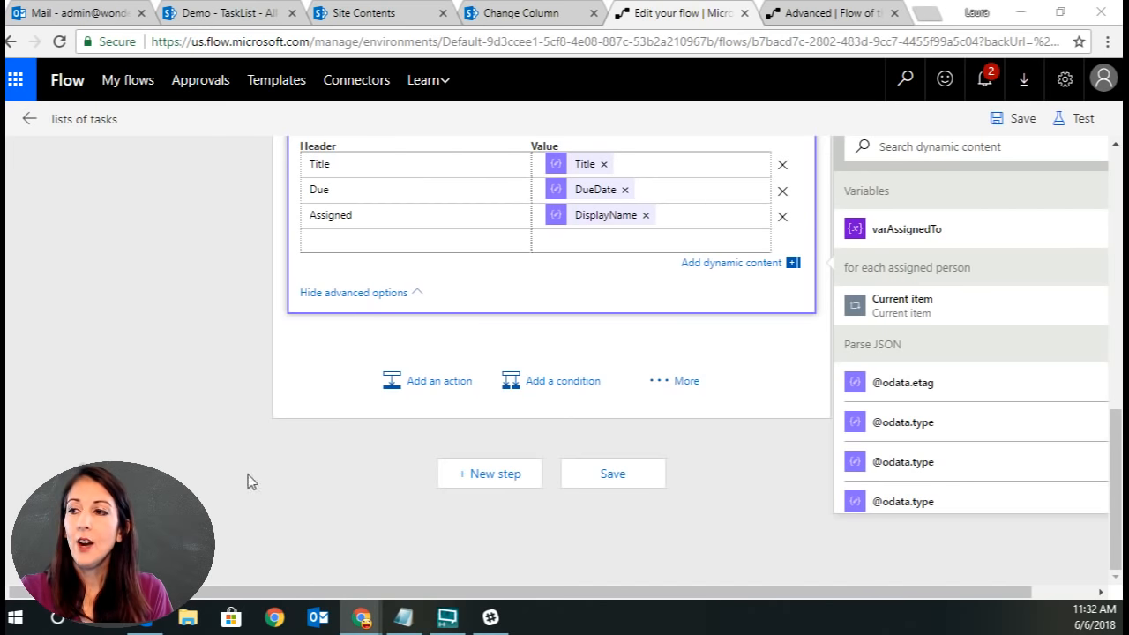
{"action": "left_click", "coordinate": [1015, 118]}
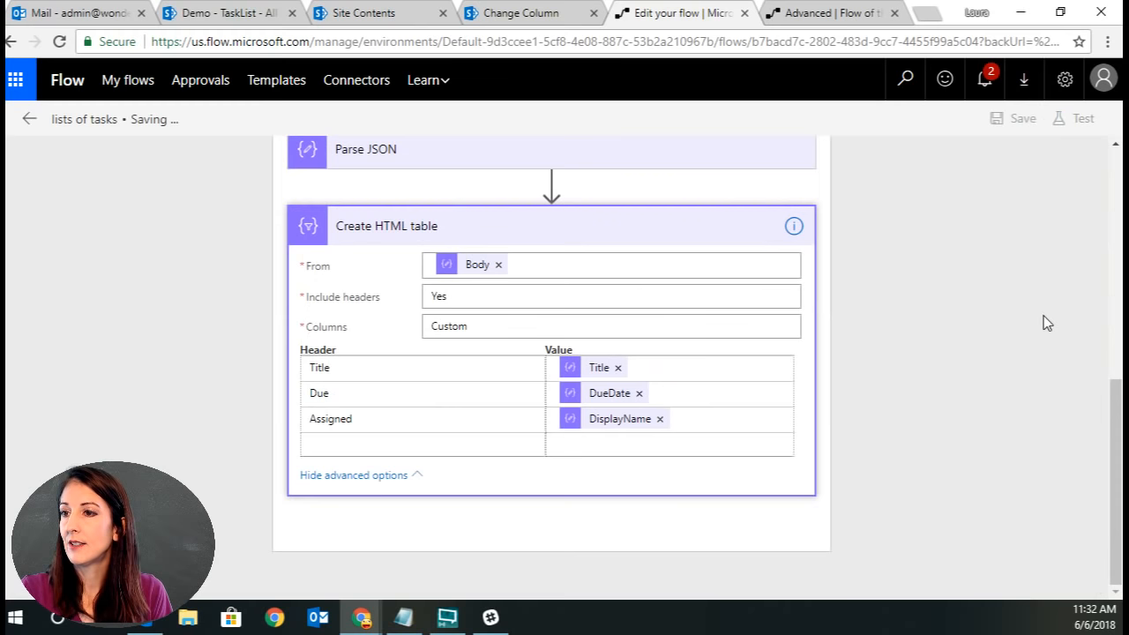
{"action": "left_click", "coordinate": [1077, 119]}
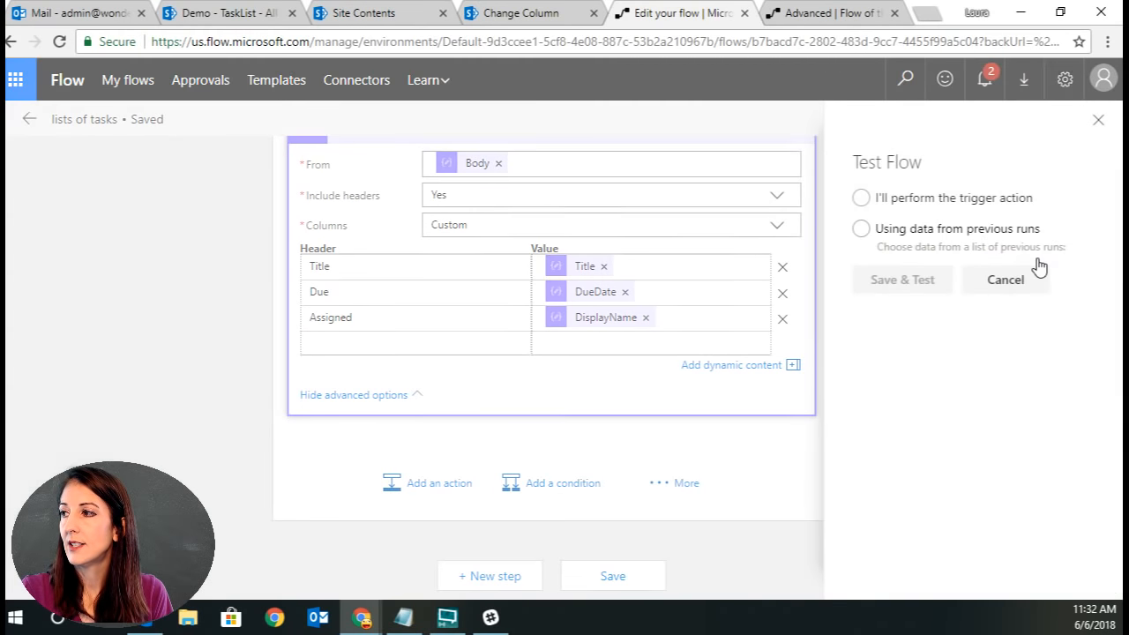
{"action": "left_click", "coordinate": [861, 229]}
{"action": "left_click", "coordinate": [865, 280]}
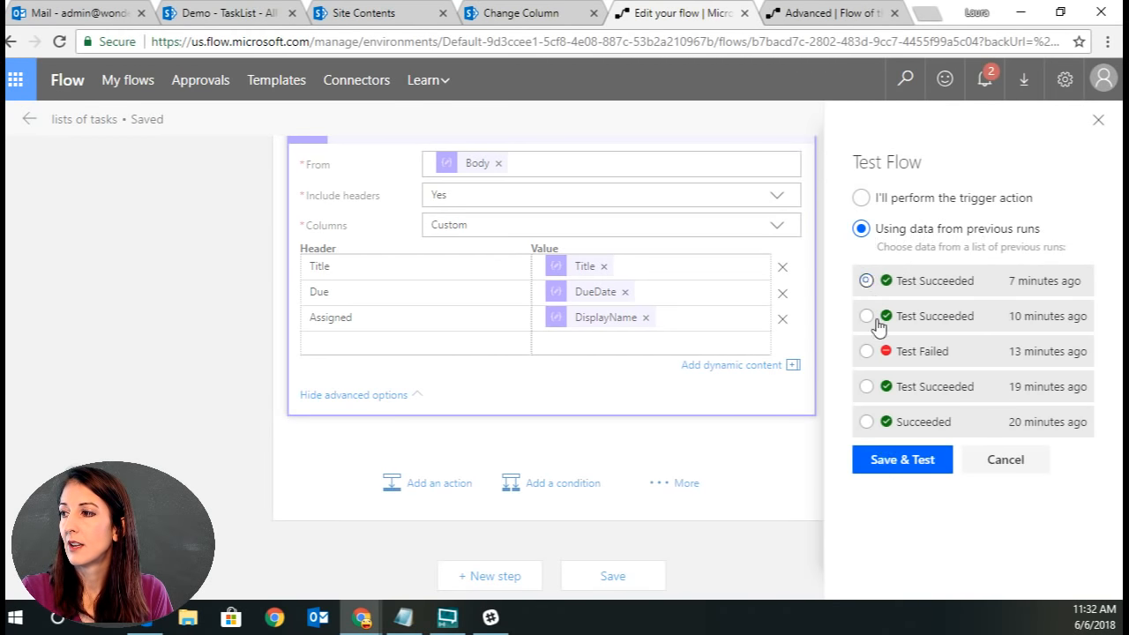
{"action": "left_click", "coordinate": [897, 467]}
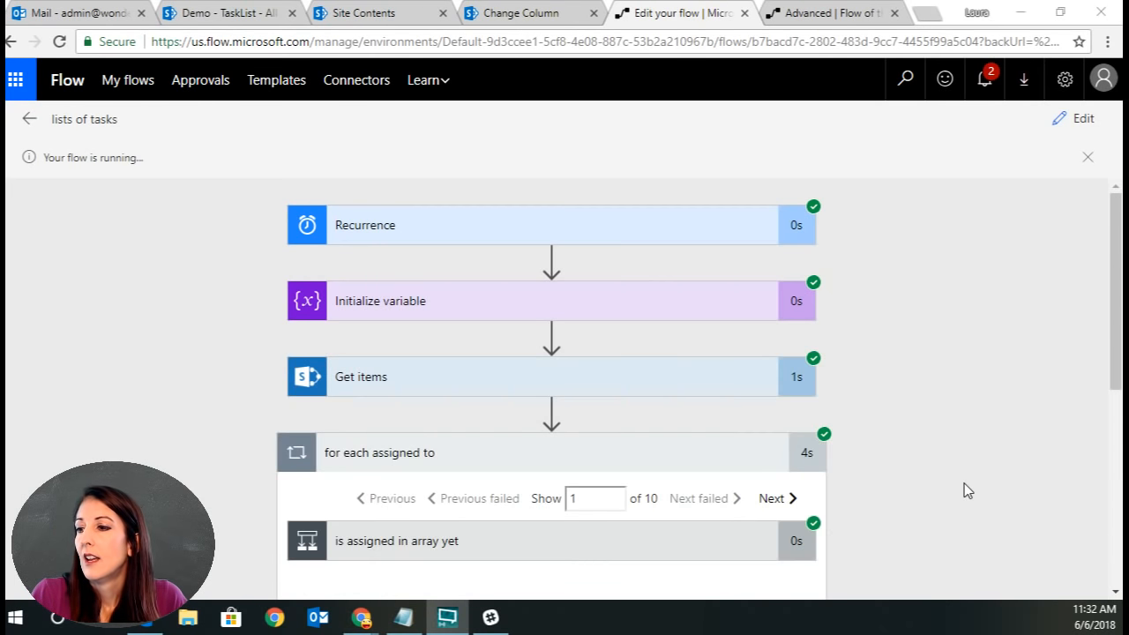
Open the Create HTML table action in the run results and examine its inputs and output table.
{"action": "scroll", "coordinate": [964, 483], "scroll_direction": "down", "scroll_amount": 5}
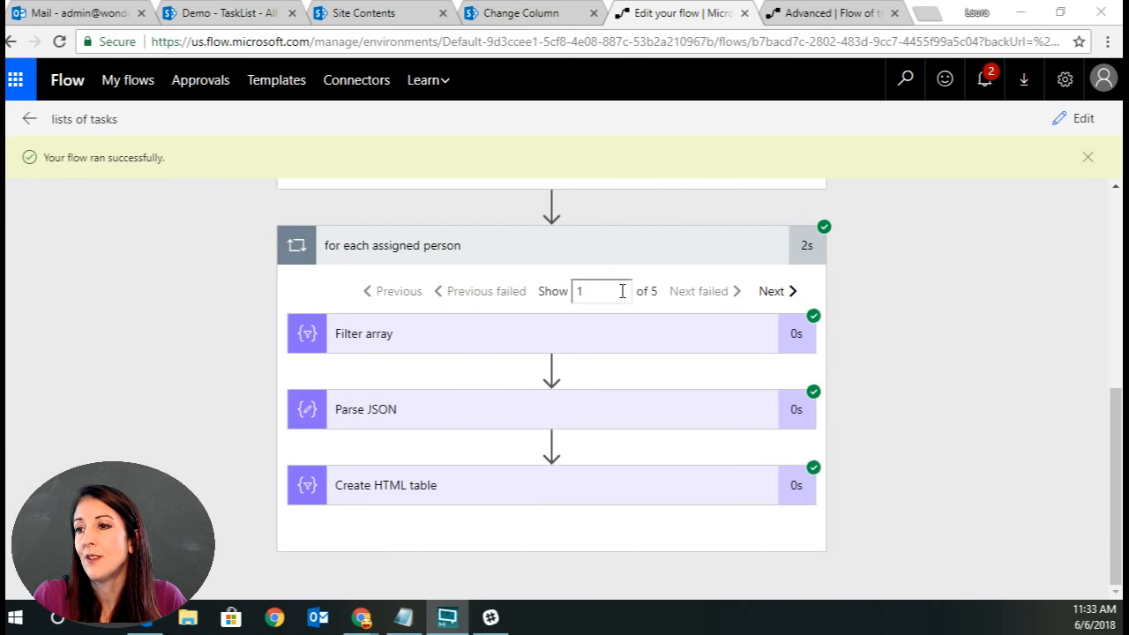
{"action": "left_click", "coordinate": [534, 495]}
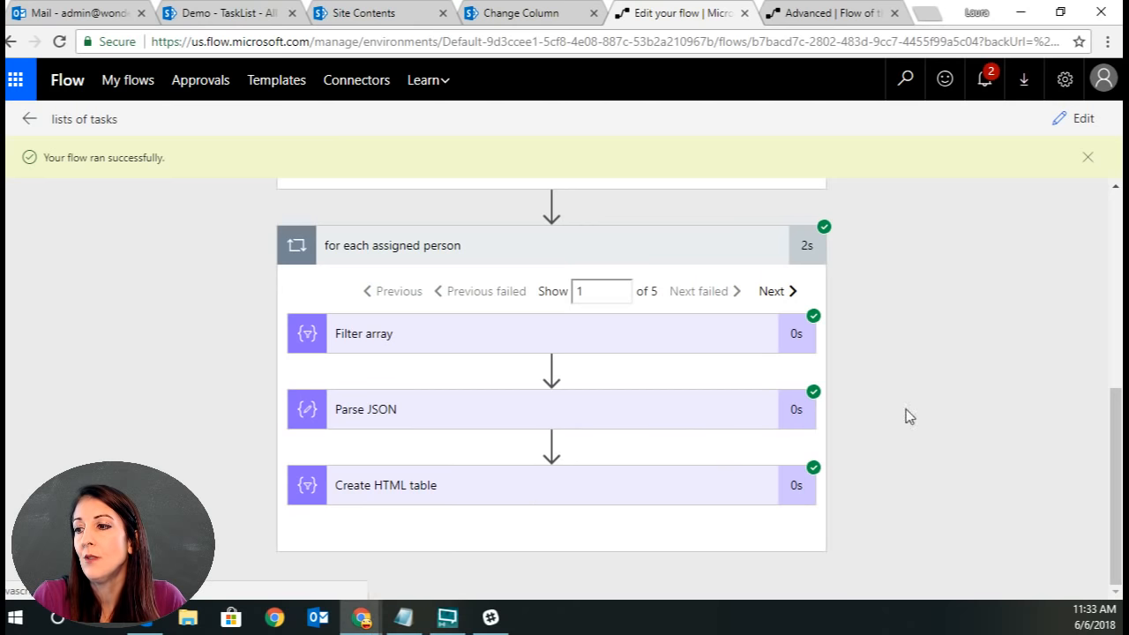
{"action": "scroll", "coordinate": [988, 392], "scroll_direction": "down", "scroll_amount": 5}
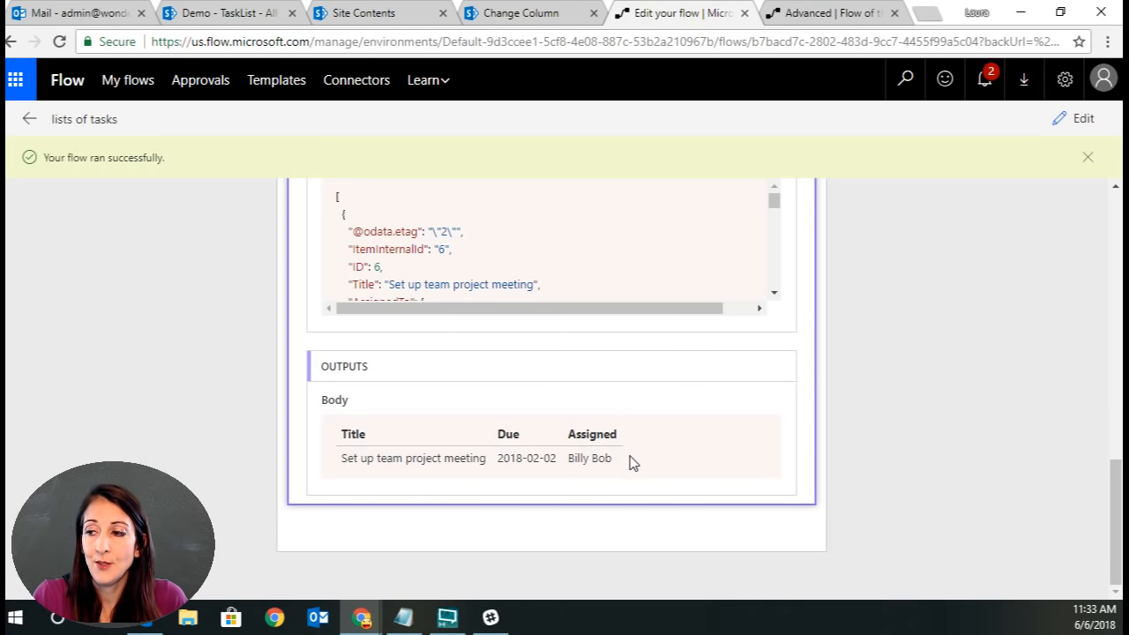
{"action": "scroll", "coordinate": [893, 454], "scroll_direction": "up", "scroll_amount": 3}
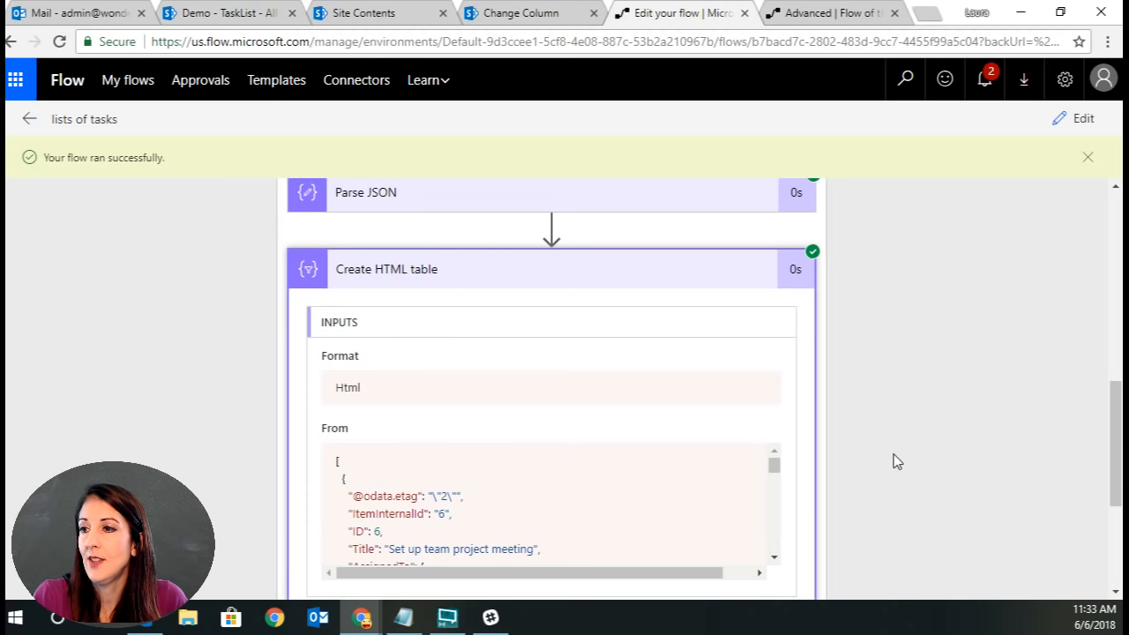
{"action": "scroll", "coordinate": [891, 456], "scroll_direction": "up", "scroll_amount": 2}
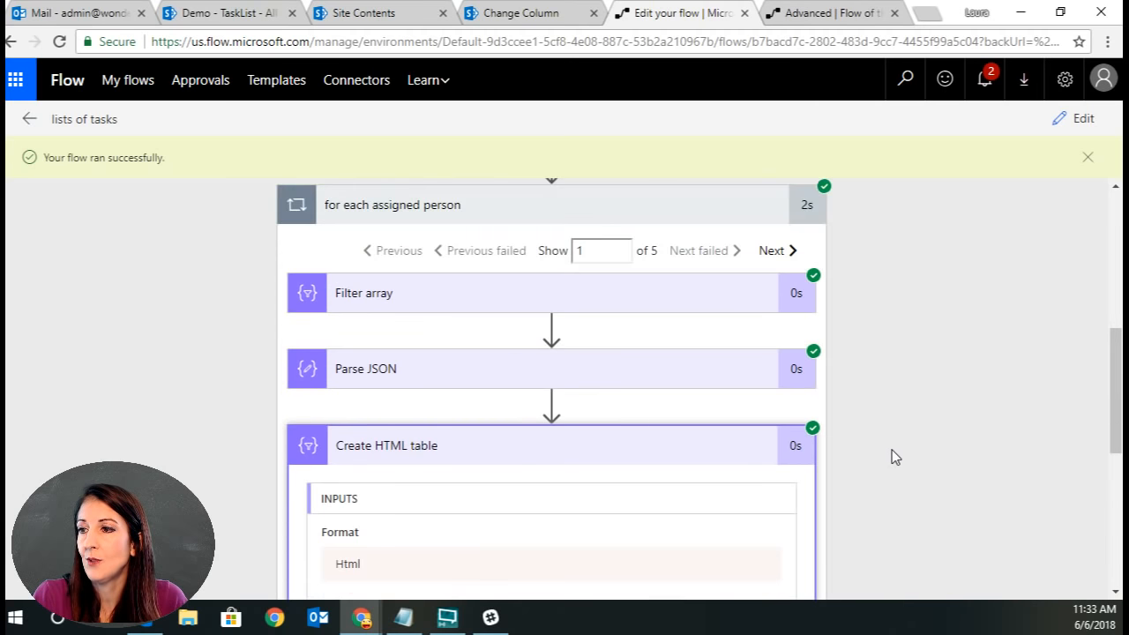
Step through other iterations of the for each assigned person loop, including iteration 4, examining each HTML table output.
{"action": "left_click", "coordinate": [773, 253]}
{"action": "scroll", "coordinate": [887, 557], "scroll_direction": "down", "scroll_amount": 4}
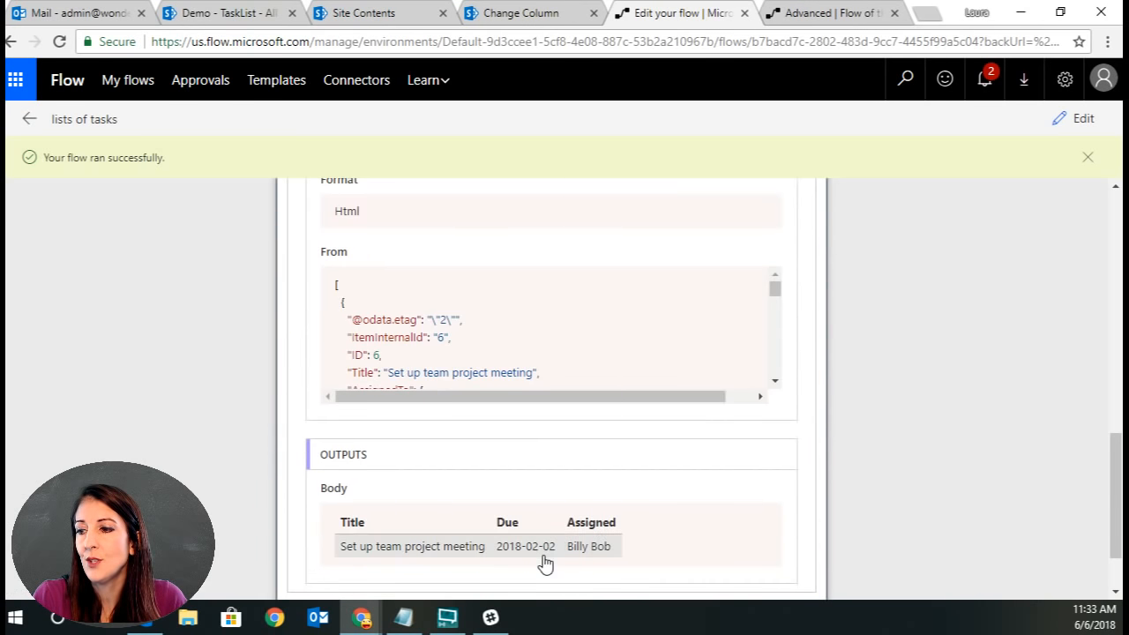
{"action": "scroll", "coordinate": [801, 477], "scroll_direction": "up", "scroll_amount": 6}
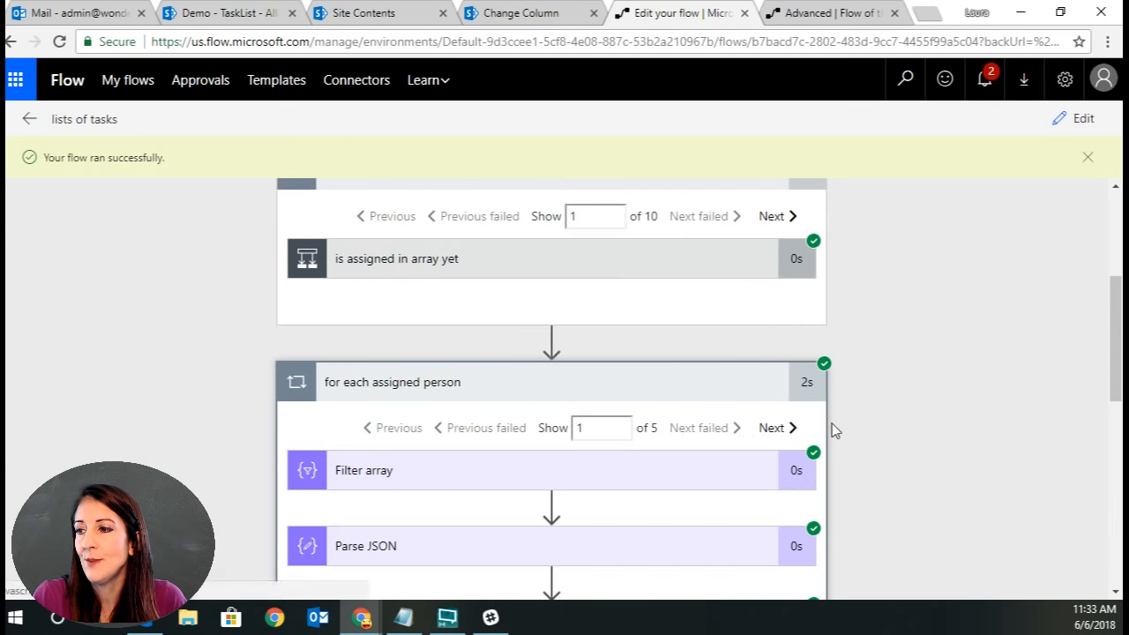
{"action": "scroll", "coordinate": [846, 426], "scroll_direction": "down", "scroll_amount": 2}
{"action": "left_click", "coordinate": [771, 253]}
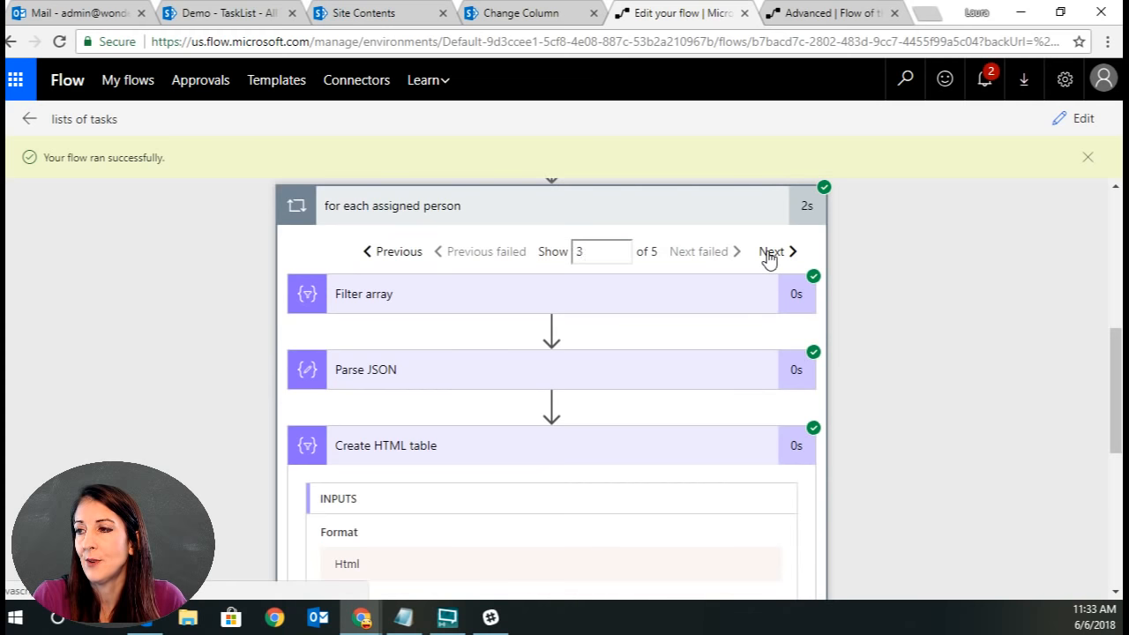
{"action": "scroll", "coordinate": [892, 389], "scroll_direction": "down", "scroll_amount": 5}
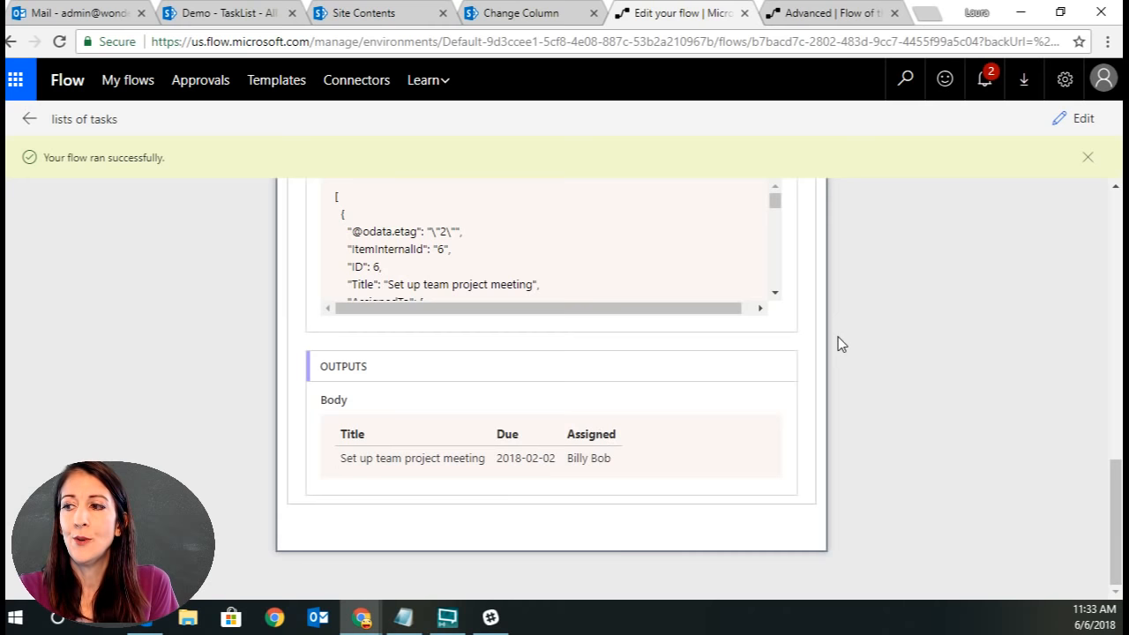
{"action": "scroll", "coordinate": [778, 385], "scroll_direction": "up", "scroll_amount": 3}
{"action": "scroll", "coordinate": [767, 282], "scroll_direction": "up", "scroll_amount": 2}
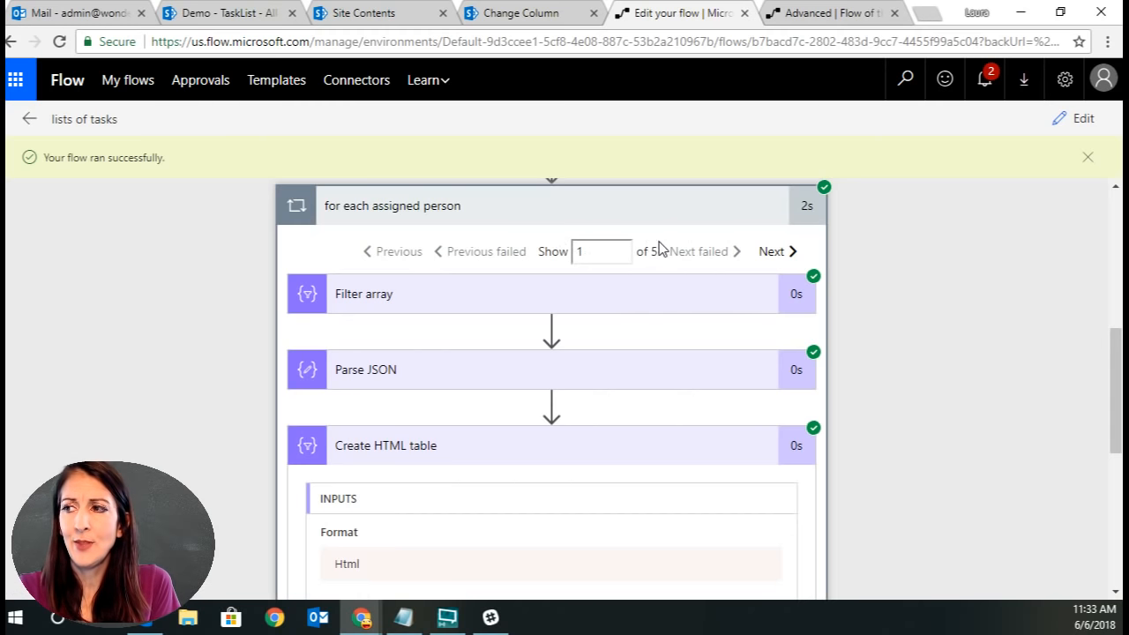
{"action": "scroll", "coordinate": [655, 517], "scroll_direction": "down", "scroll_amount": 3}
{"action": "scroll", "coordinate": [645, 423], "scroll_direction": "down", "scroll_amount": 1}
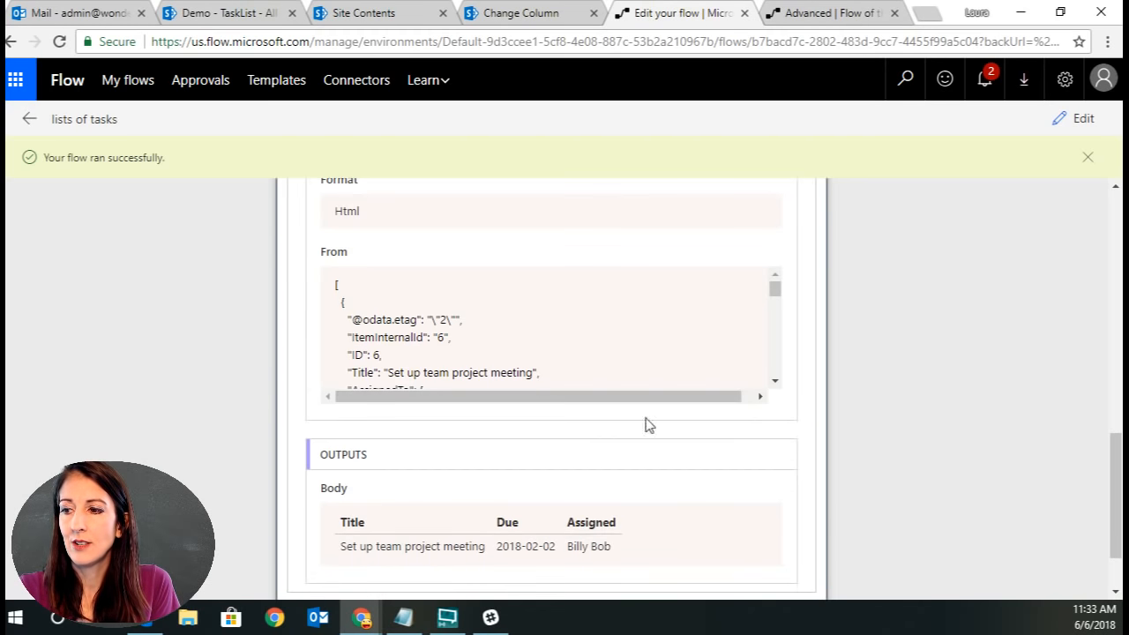
{"action": "scroll", "coordinate": [719, 445], "scroll_direction": "up", "scroll_amount": 4}
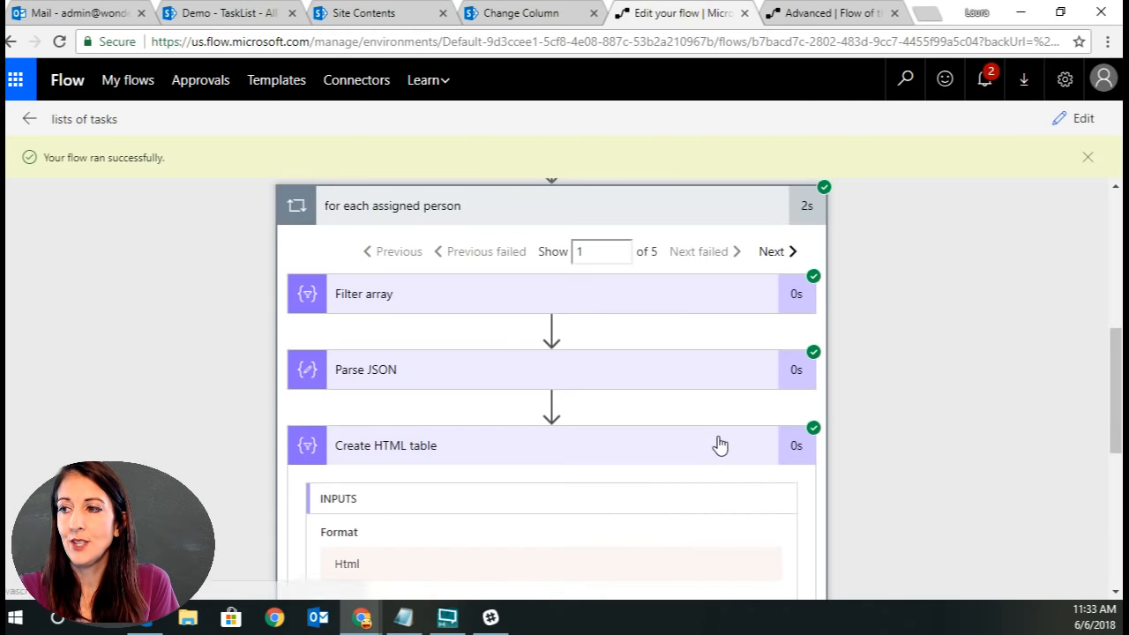
{"action": "left_click", "coordinate": [602, 265]}
{"action": "left_click_drag", "start_coordinate": [603, 266], "coordinate": [538, 262]}
{"action": "type", "text": "4"}
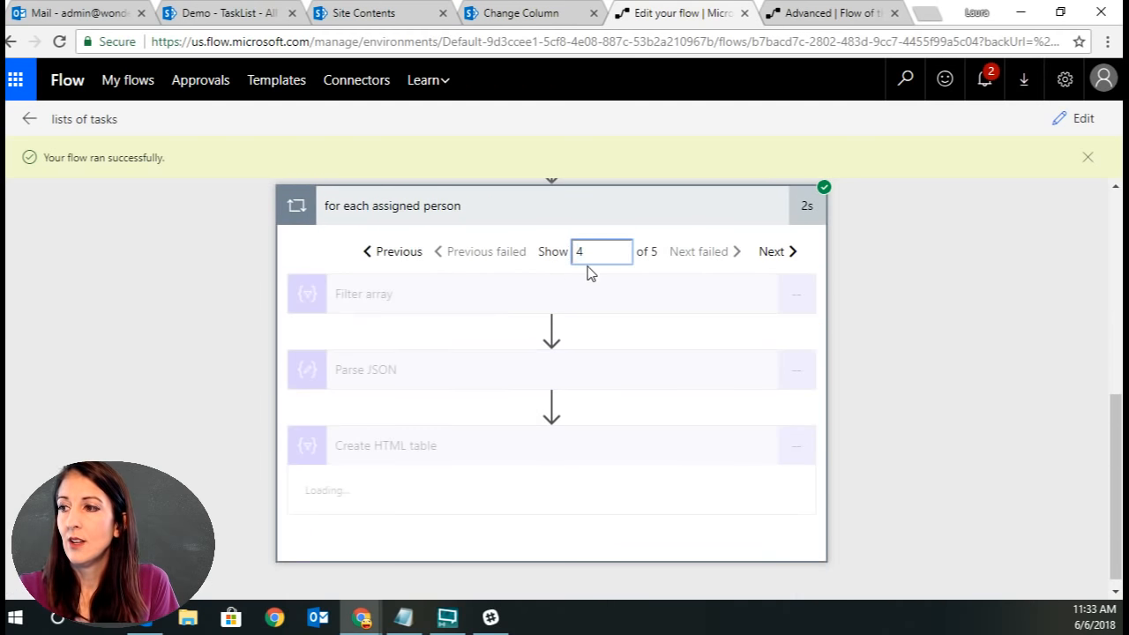
{"action": "scroll", "coordinate": [668, 529], "scroll_direction": "down", "scroll_amount": 4}
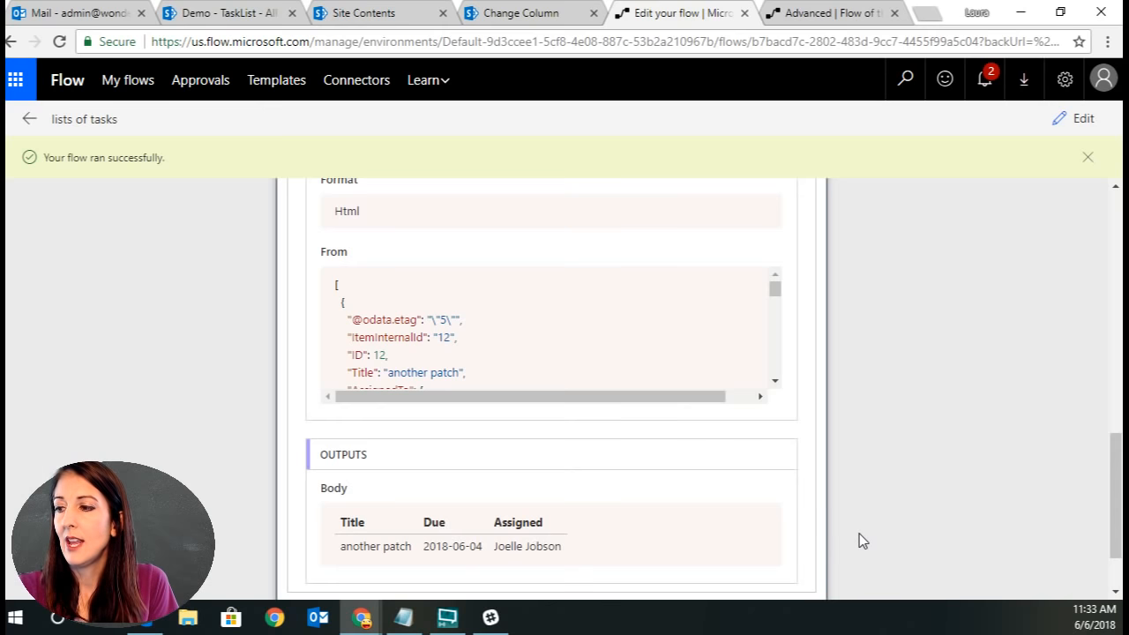
{"action": "scroll", "coordinate": [856, 539], "scroll_direction": "down", "scroll_amount": 1}
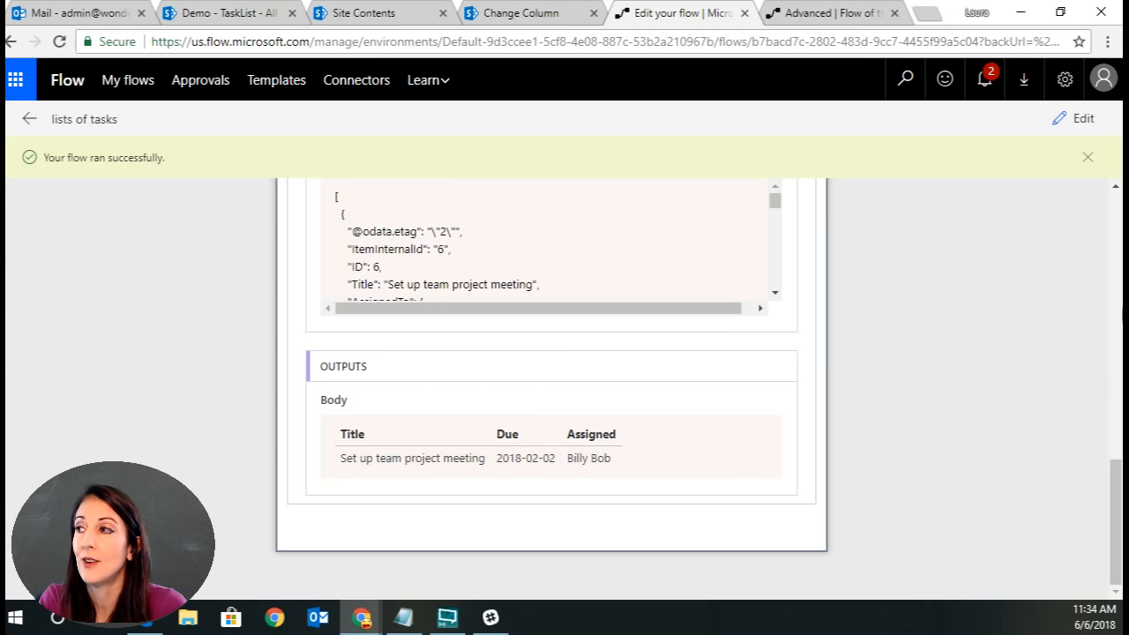
Return to editing and add a fourth column headed Link whose value is the {Link} field.
{"action": "left_click", "coordinate": [1066, 119]}
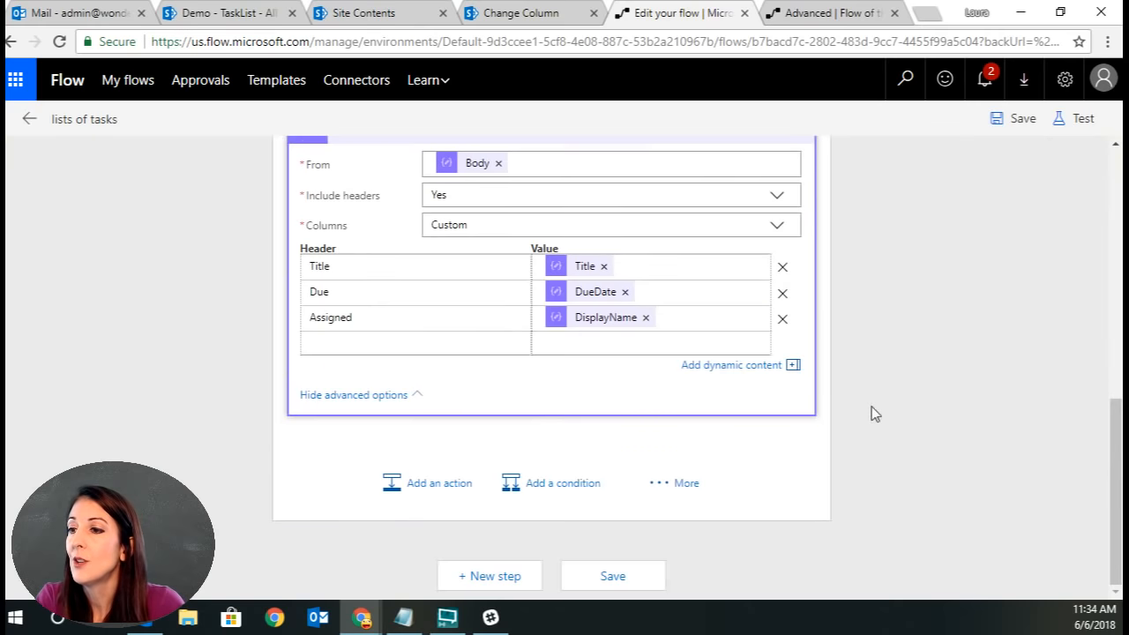
{"action": "left_click", "coordinate": [435, 343]}
{"action": "type", "text": "Link"}
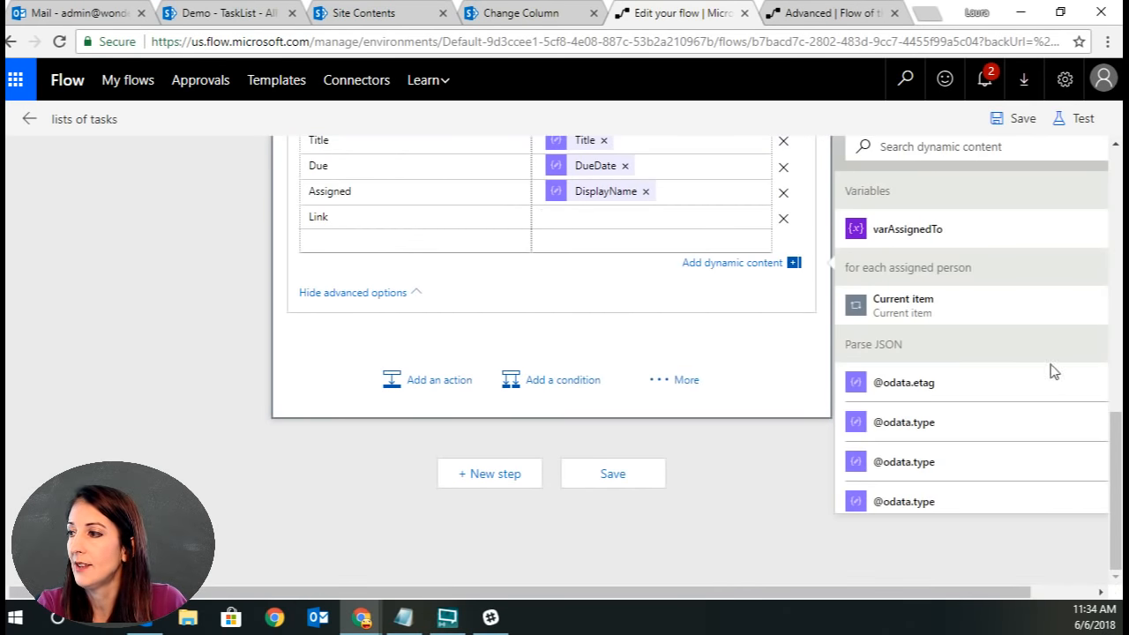
{"action": "scroll", "coordinate": [1030, 431], "scroll_direction": "down", "scroll_amount": 5}
{"action": "scroll", "coordinate": [1031, 432], "scroll_direction": "down", "scroll_amount": 15}
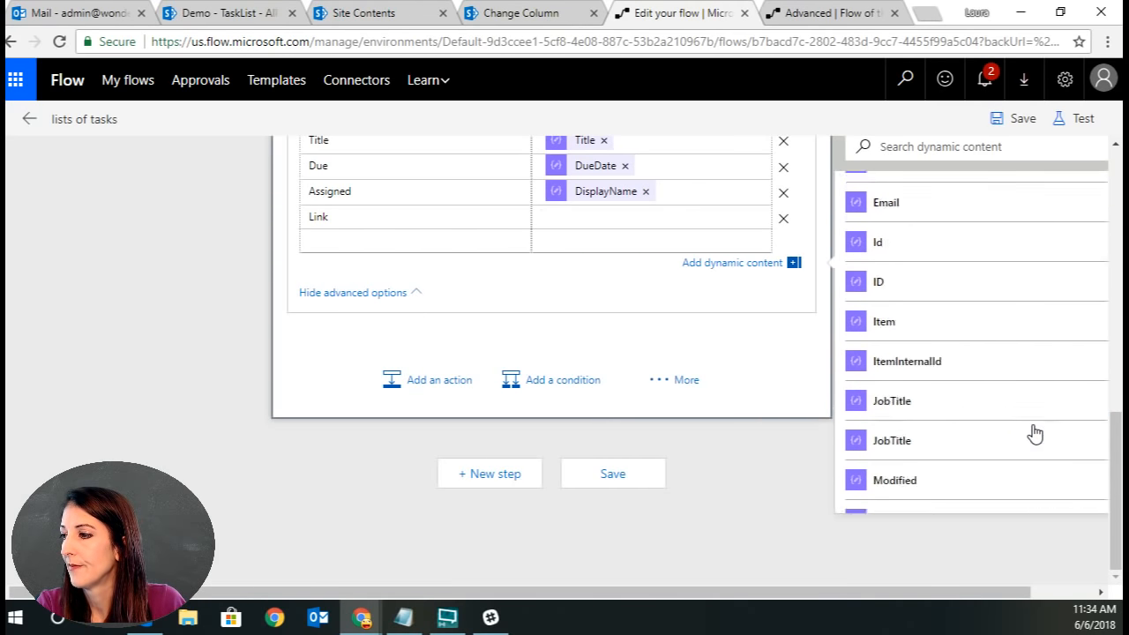
{"action": "scroll", "coordinate": [1008, 322], "scroll_direction": "up", "scroll_amount": 3}
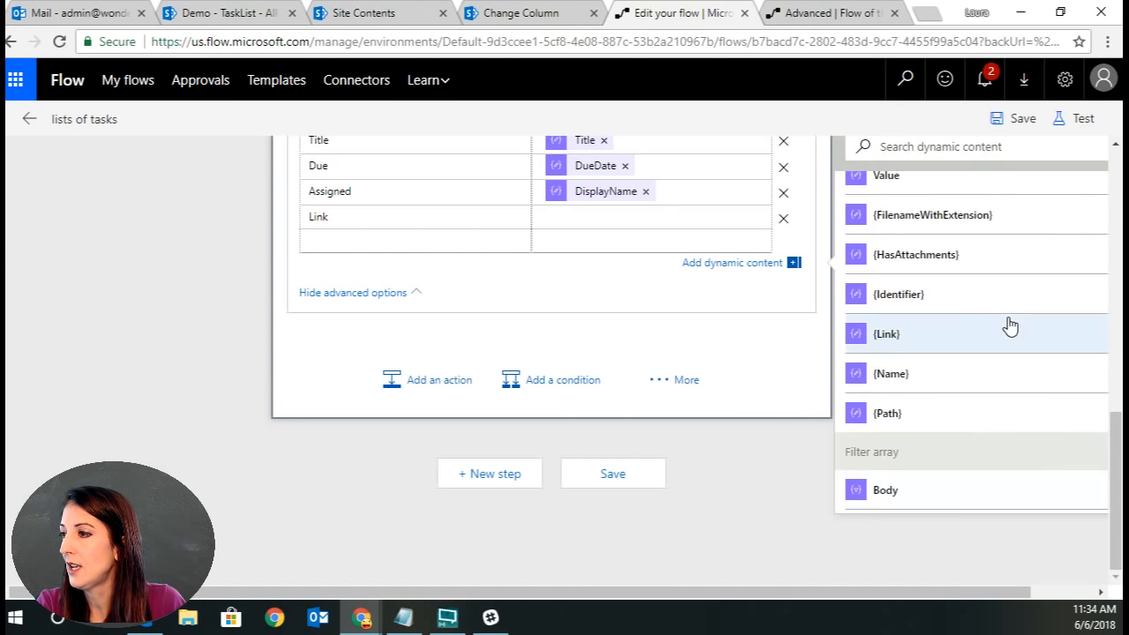
{"action": "left_click", "coordinate": [947, 328]}
Save the flow and test it again using data from the most recent previous run.
{"action": "left_click", "coordinate": [1041, 118]}
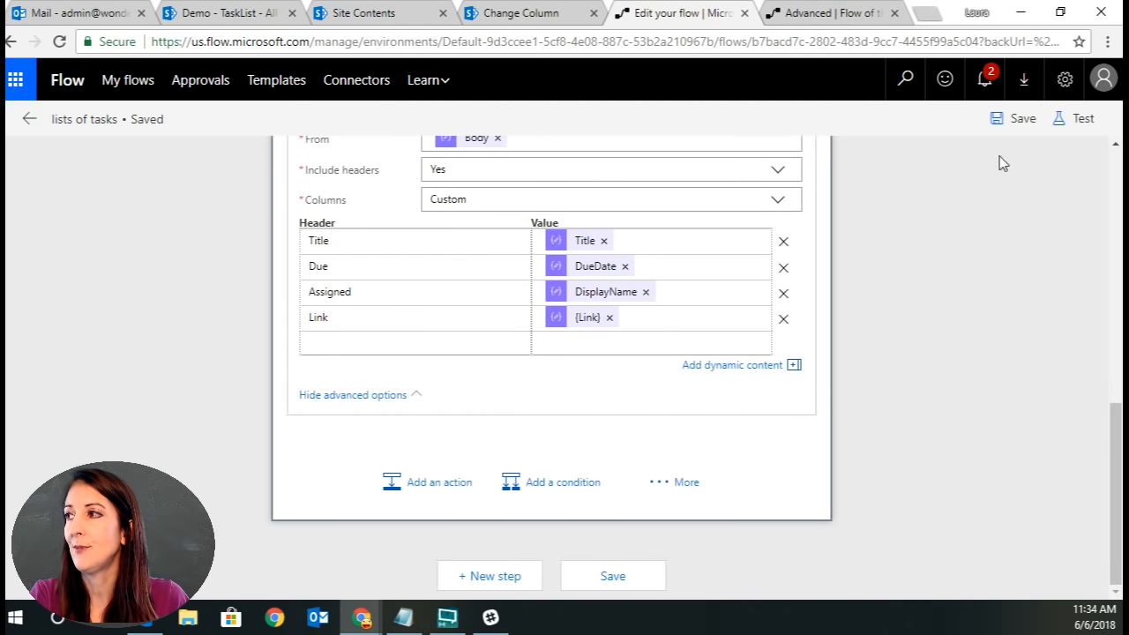
{"action": "left_click", "coordinate": [1077, 119]}
{"action": "left_click", "coordinate": [862, 230]}
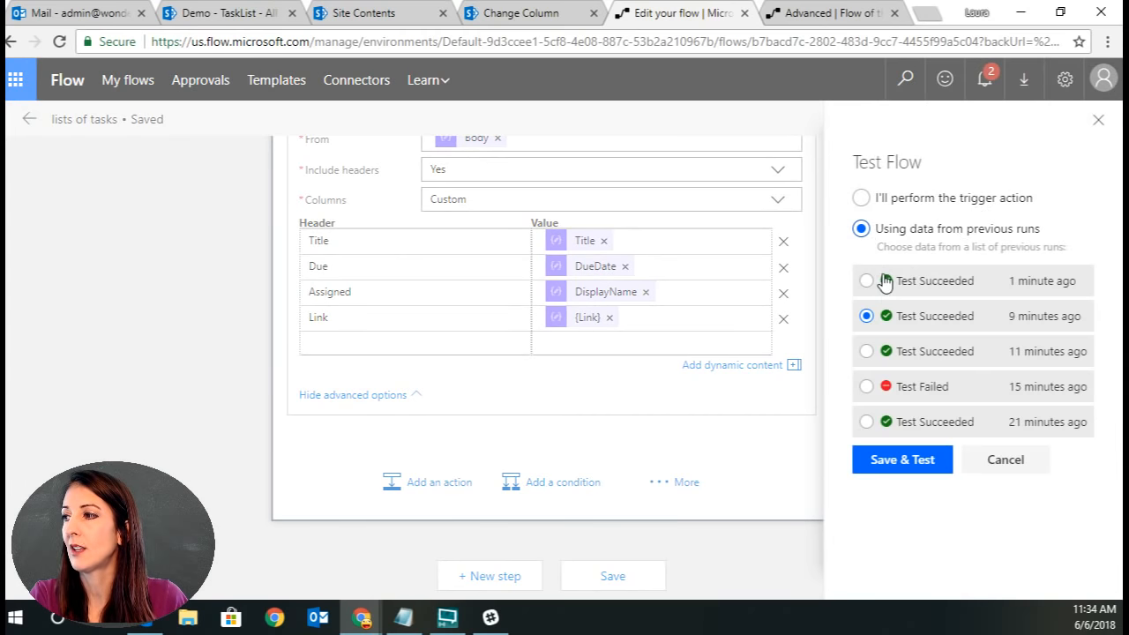
{"action": "left_click", "coordinate": [900, 467]}
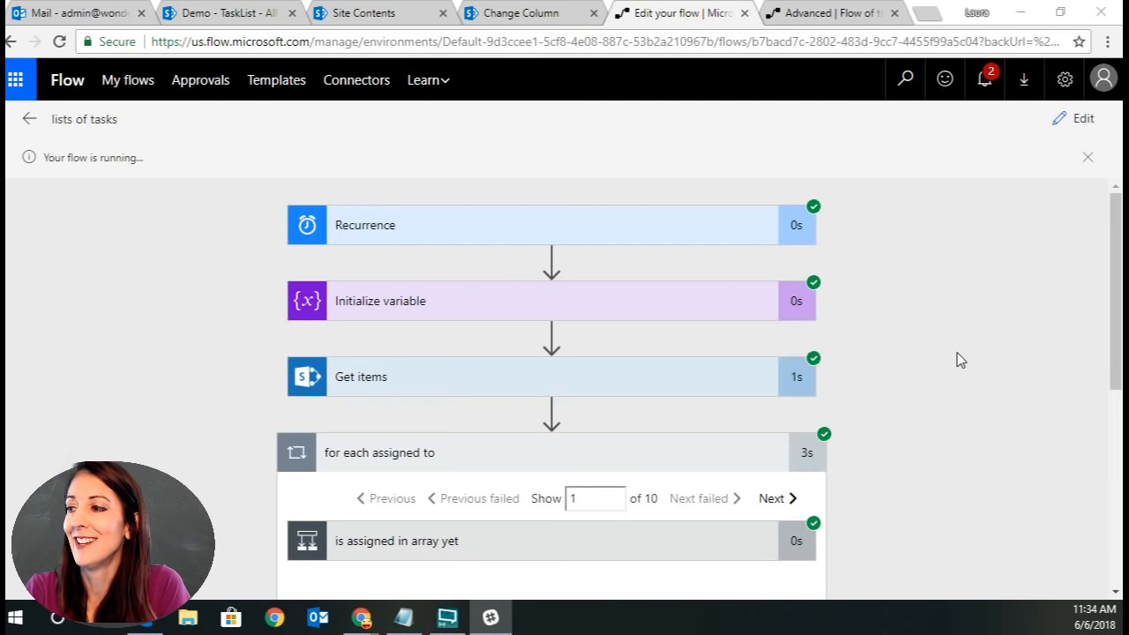
Open the Create HTML table action in the new run and examine its output table, including the Link column.
{"action": "scroll", "coordinate": [958, 357], "scroll_direction": "down", "scroll_amount": 4}
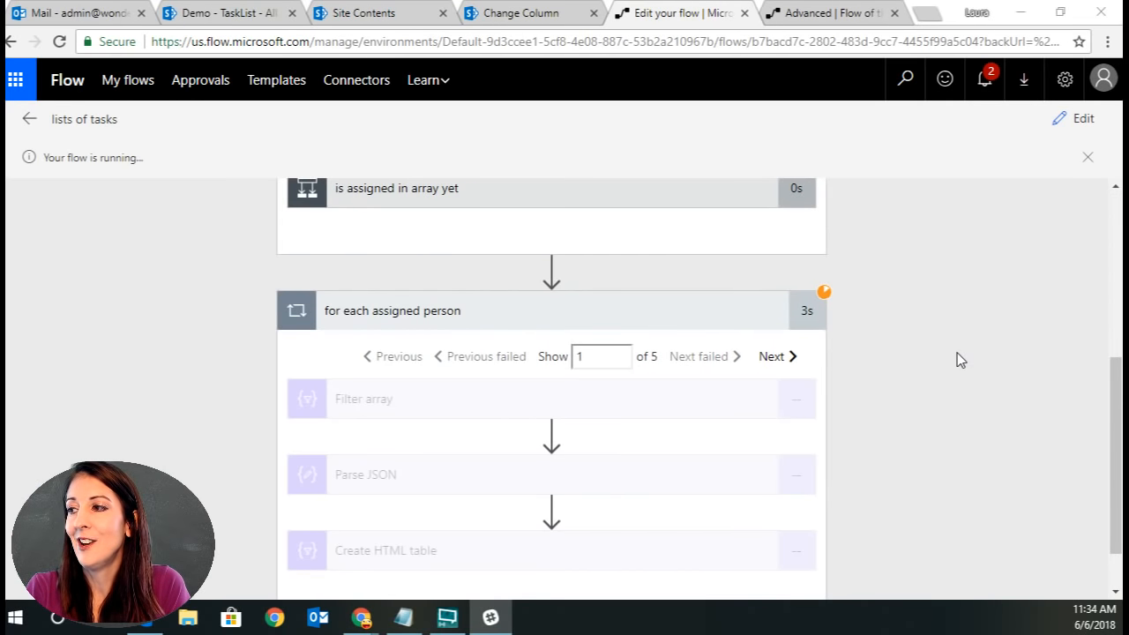
{"action": "scroll", "coordinate": [959, 359], "scroll_direction": "down", "scroll_amount": 1}
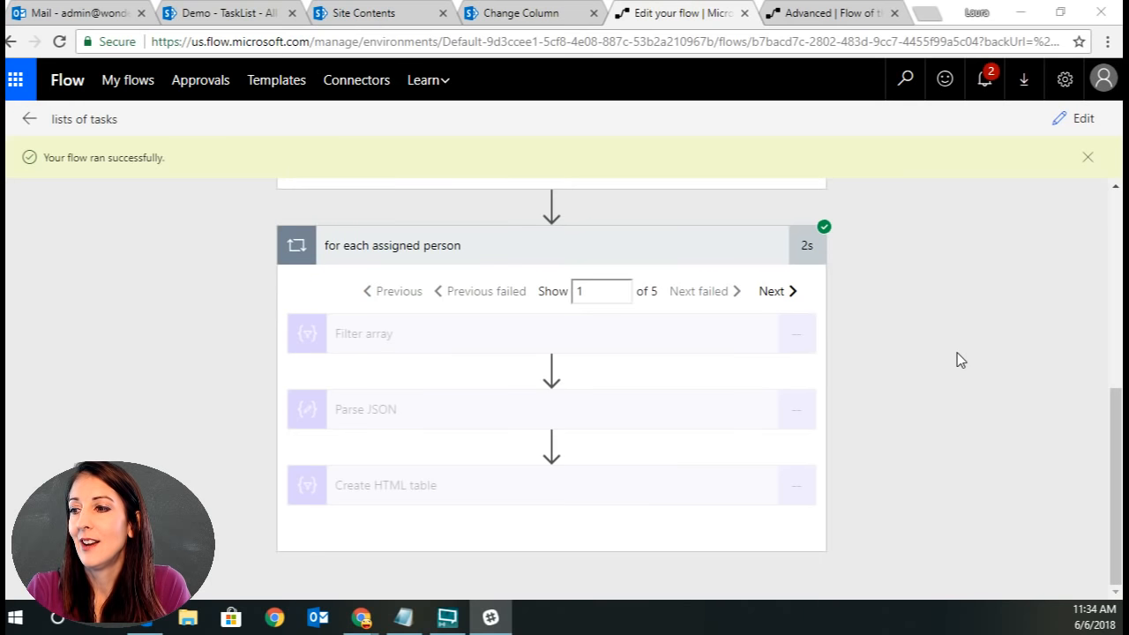
{"action": "left_click", "coordinate": [559, 494]}
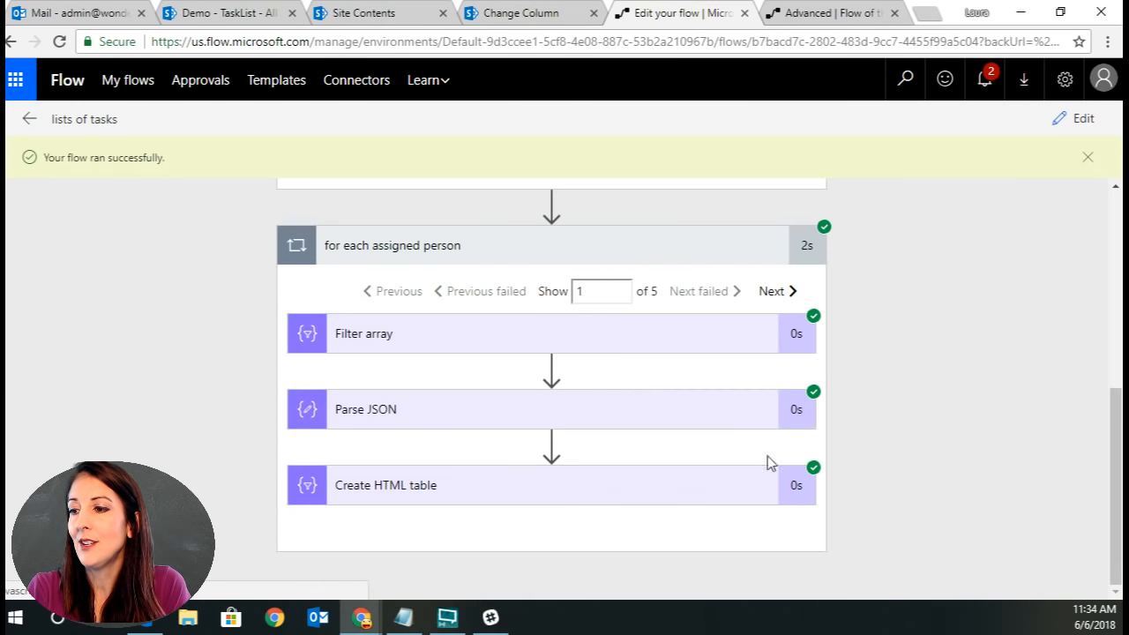
{"action": "scroll", "coordinate": [910, 448], "scroll_direction": "down", "scroll_amount": 5}
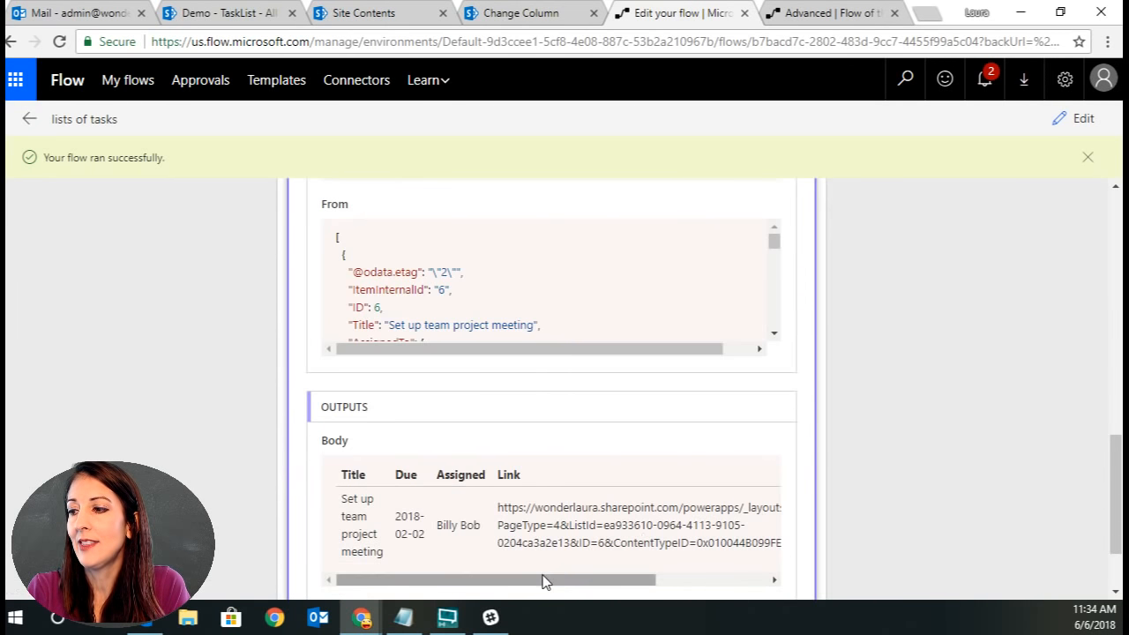
{"action": "left_click_drag", "start_coordinate": [626, 575], "coordinate": [423, 584]}
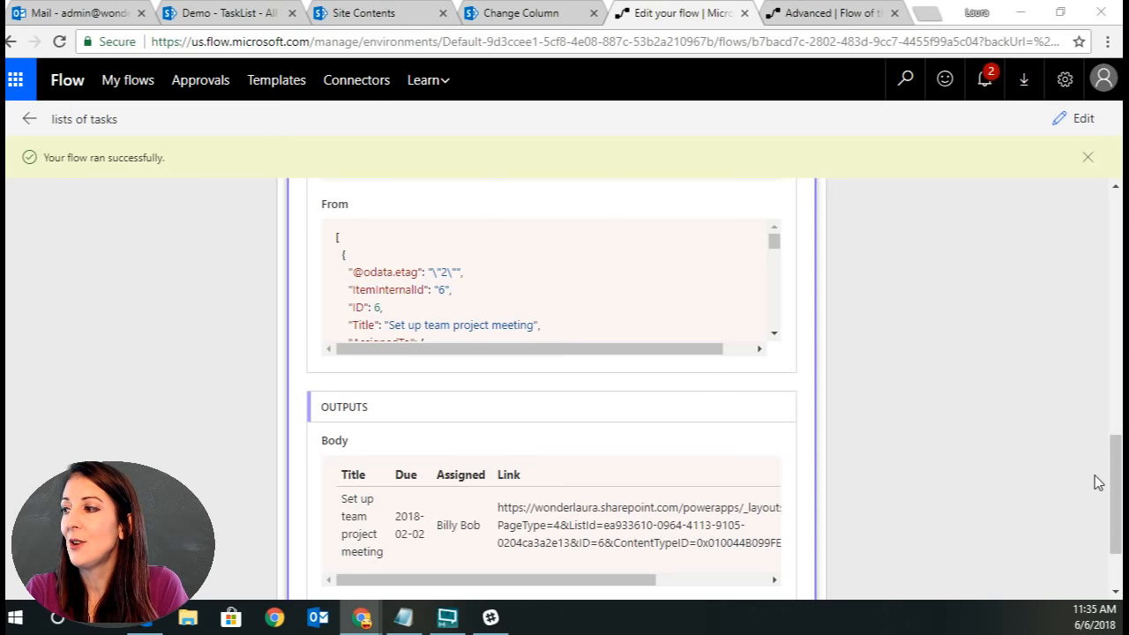
{"action": "left_click_drag", "start_coordinate": [1117, 454], "coordinate": [1116, 494]}
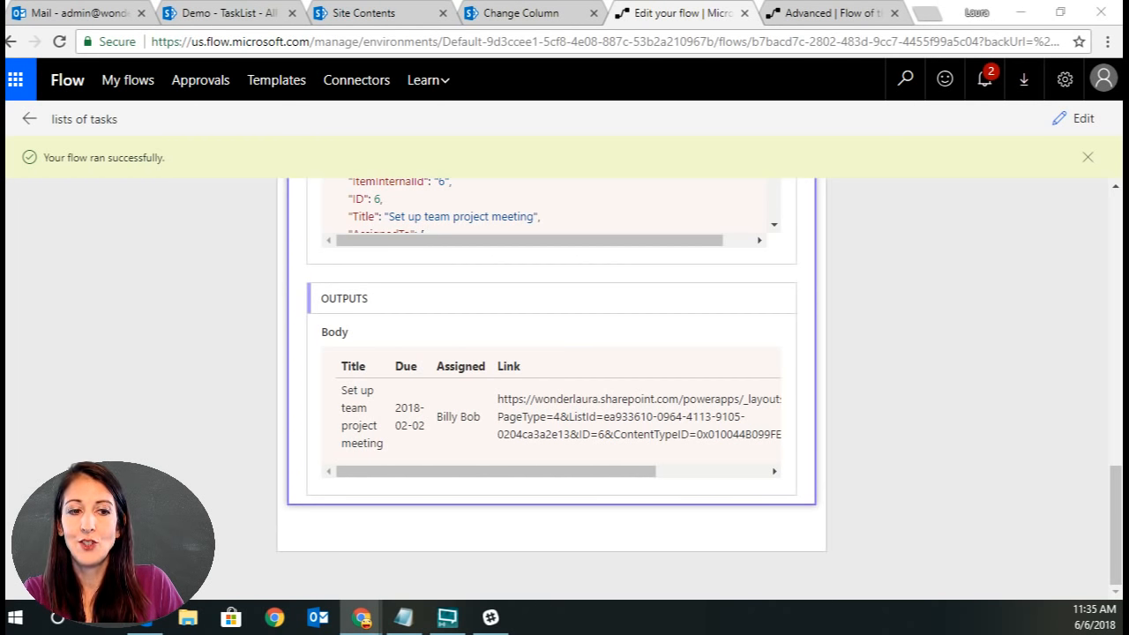
Return to editing and replace the Link column's {Link} value with the ID field.
{"action": "left_click", "coordinate": [1065, 128]}
{"action": "scroll", "coordinate": [970, 388], "scroll_direction": "down", "scroll_amount": 2}
{"action": "left_click", "coordinate": [616, 323]}
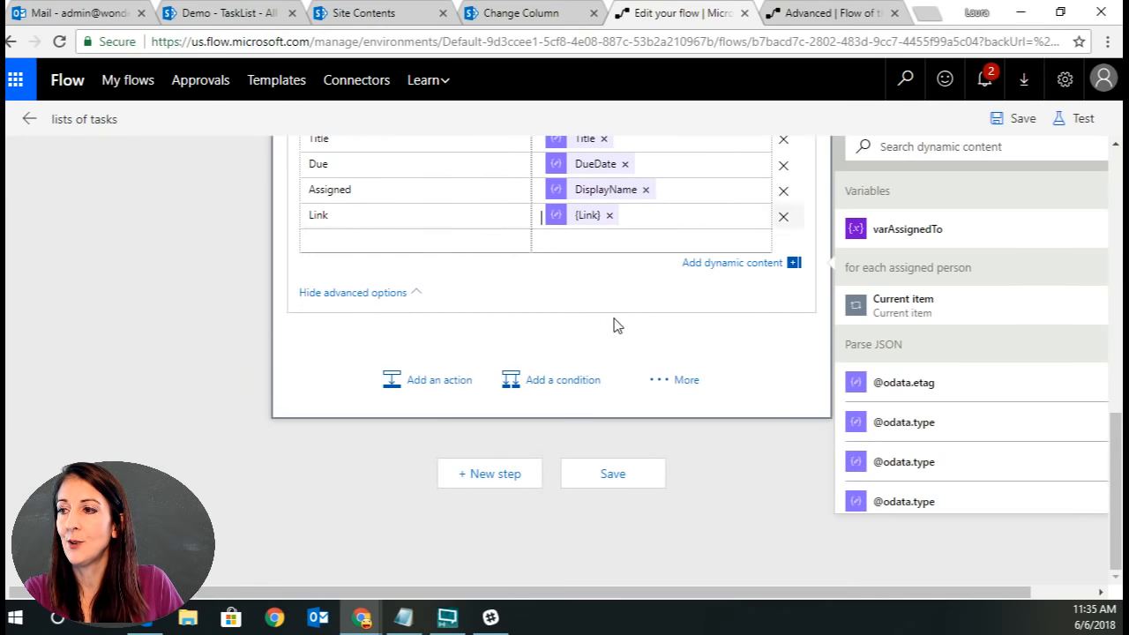
{"action": "left_click", "coordinate": [609, 215]}
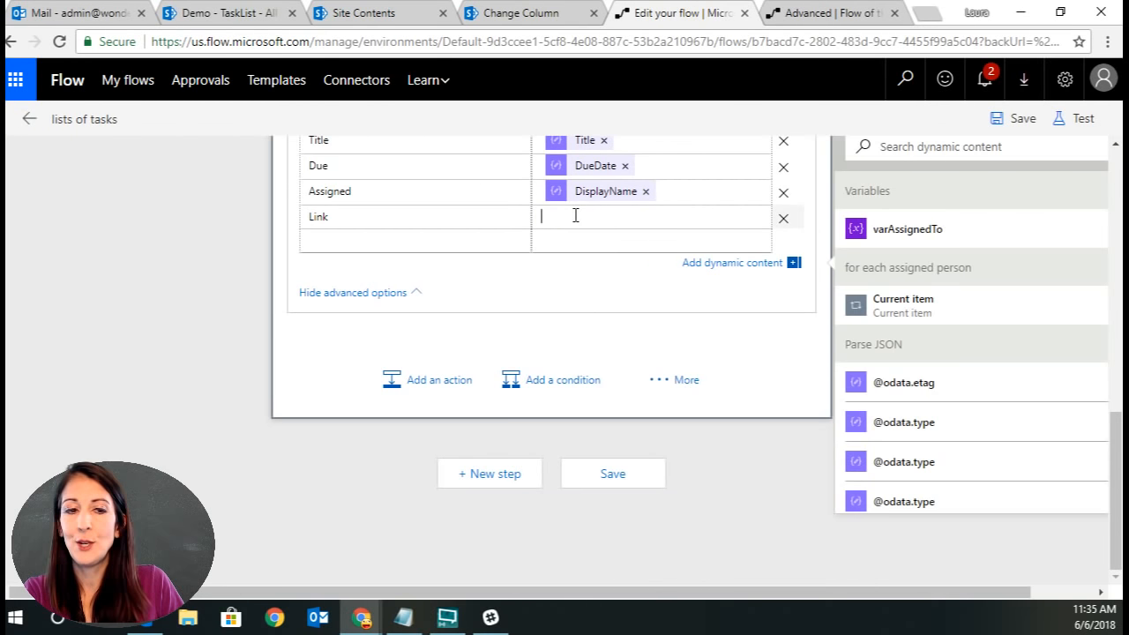
{"action": "scroll", "coordinate": [1020, 421], "scroll_direction": "down", "scroll_amount": 6}
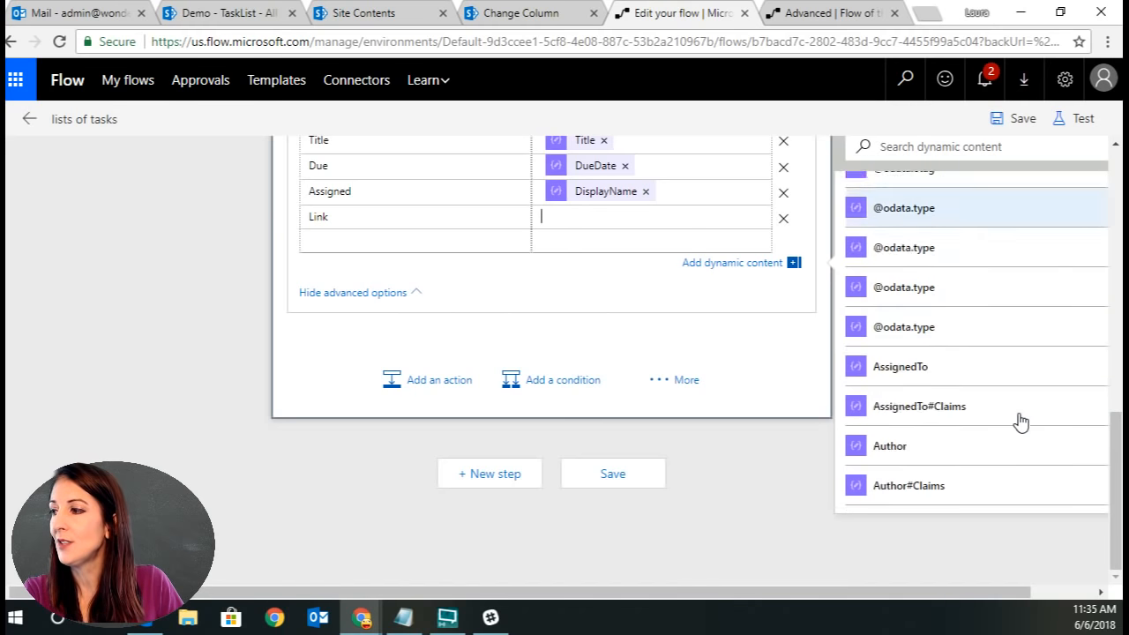
{"action": "scroll", "coordinate": [1020, 420], "scroll_direction": "down", "scroll_amount": 6}
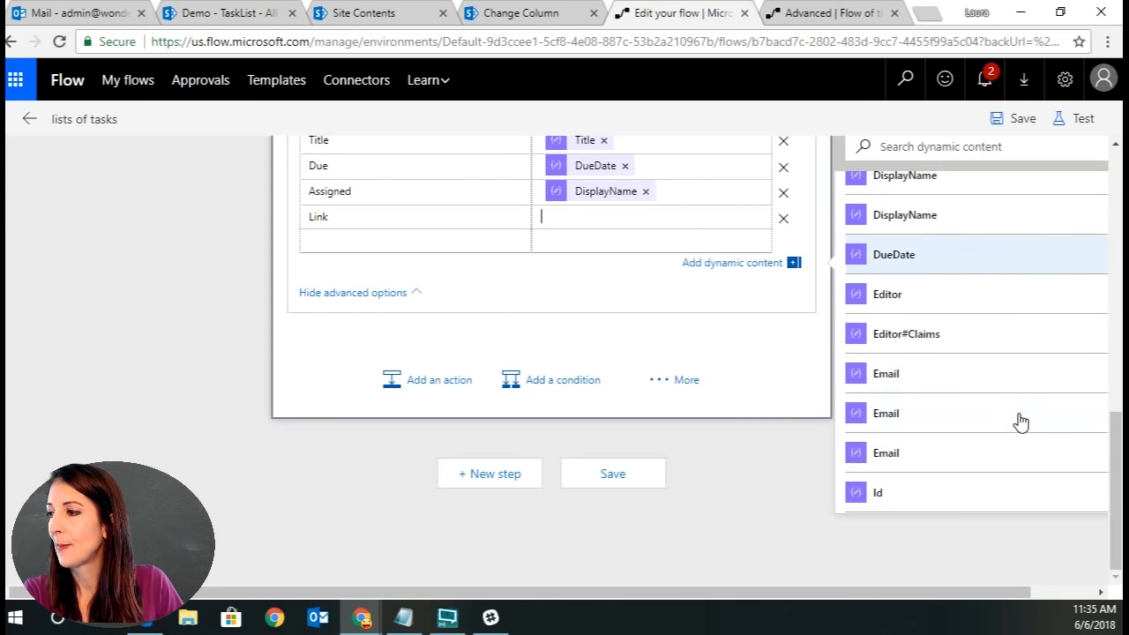
{"action": "left_click", "coordinate": [889, 361]}
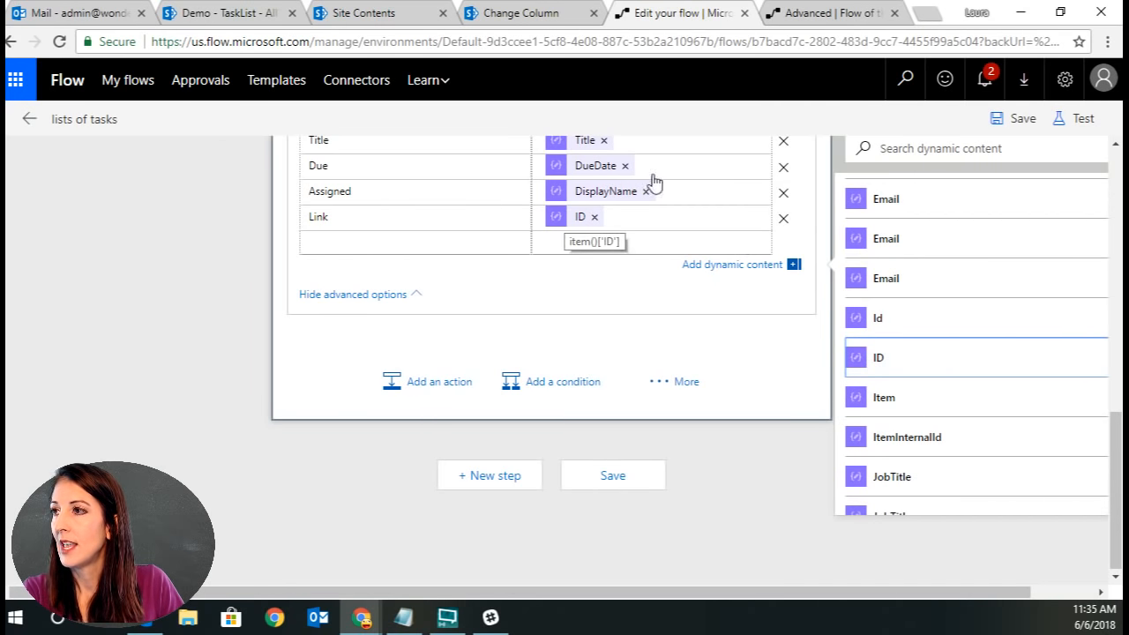
Open a TaskList item's edit form in SharePoint to examine its EditForm.aspx?ID= address, then cancel back to the list.
{"action": "left_click", "coordinate": [512, 13]}
{"action": "left_click", "coordinate": [152, 197]}
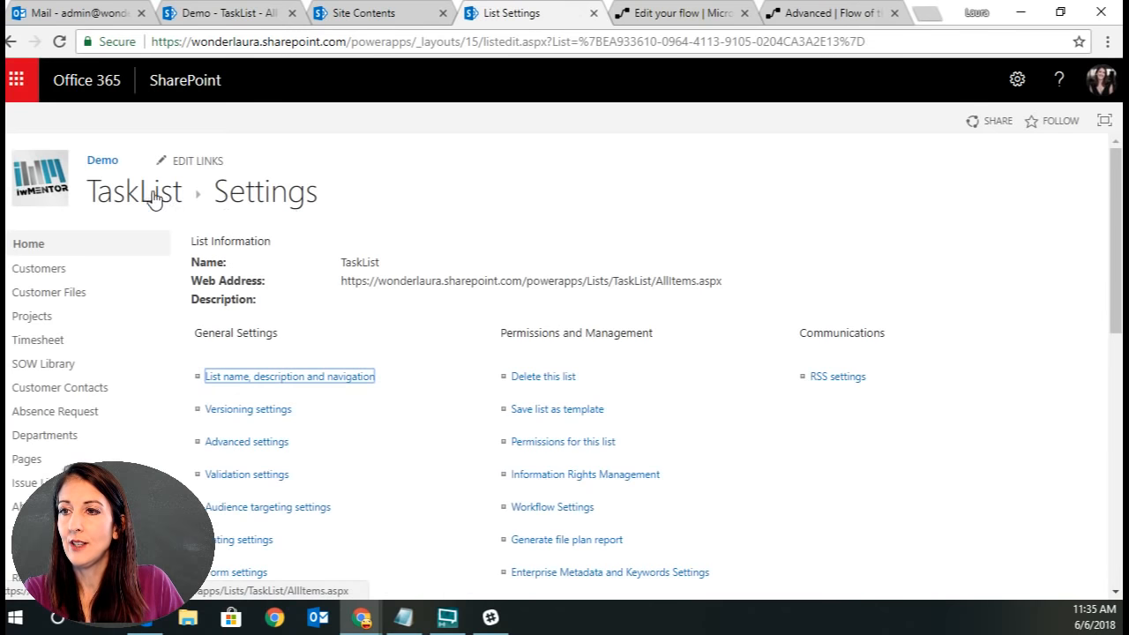
{"action": "left_click", "coordinate": [149, 194]}
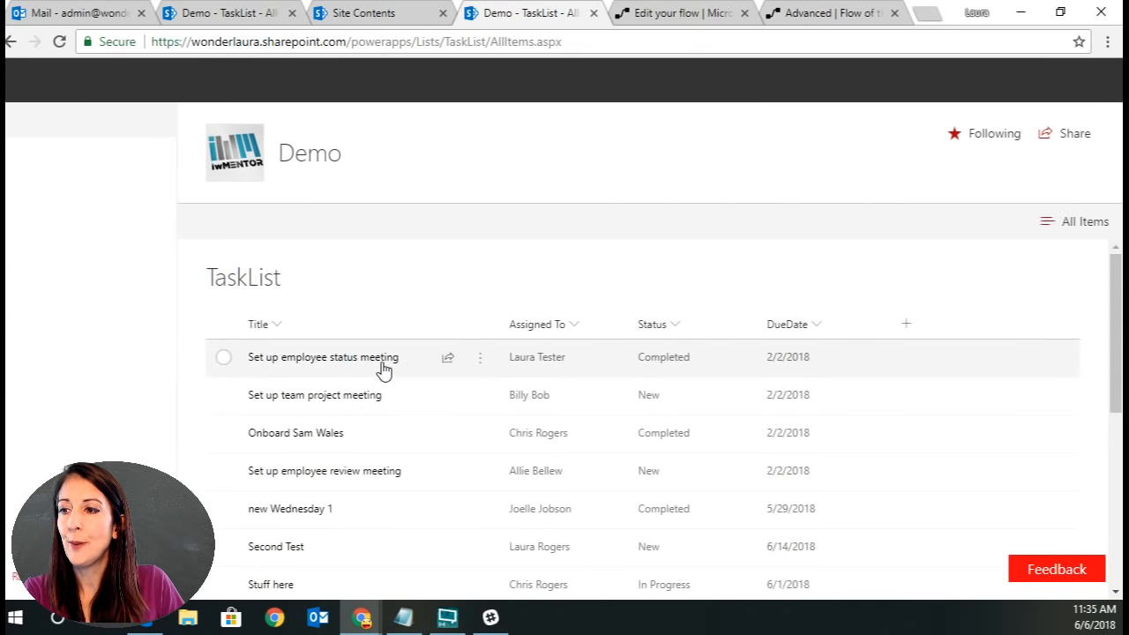
{"action": "left_click", "coordinate": [507, 44]}
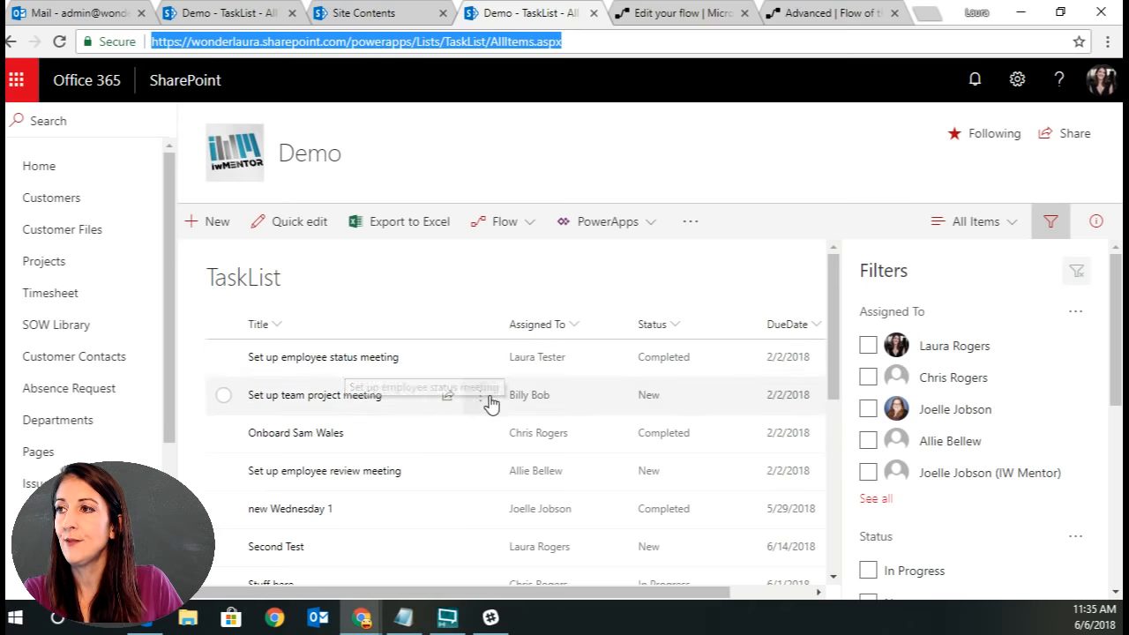
{"action": "left_click", "coordinate": [540, 41]}
{"action": "left_click_drag", "start_coordinate": [491, 41], "coordinate": [631, 41]}
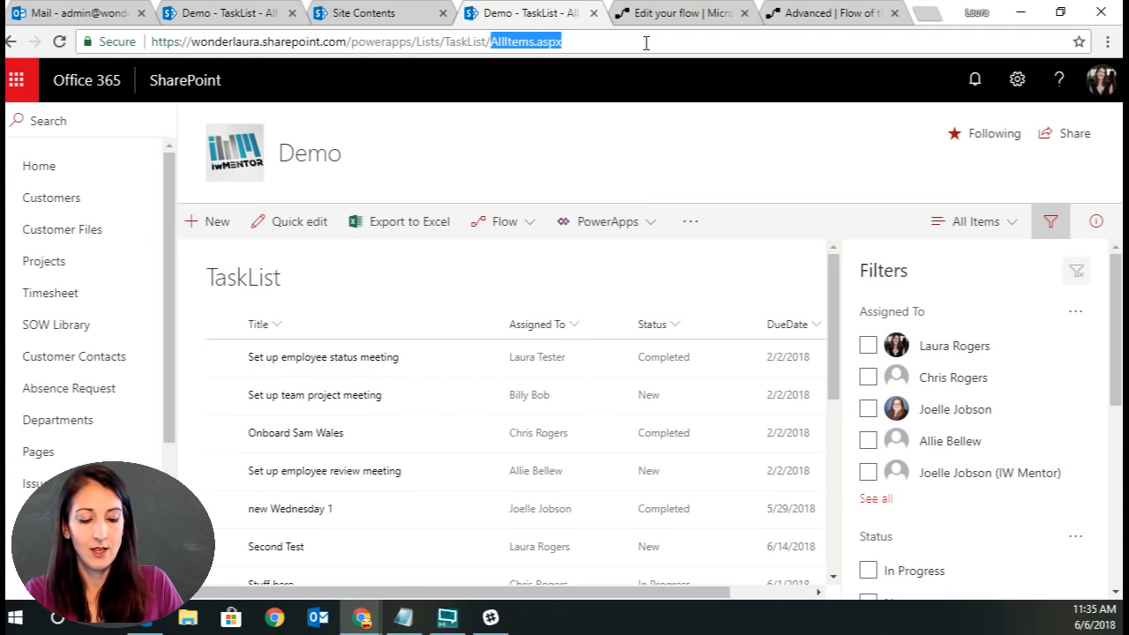
{"action": "type", "text": "Edit"}
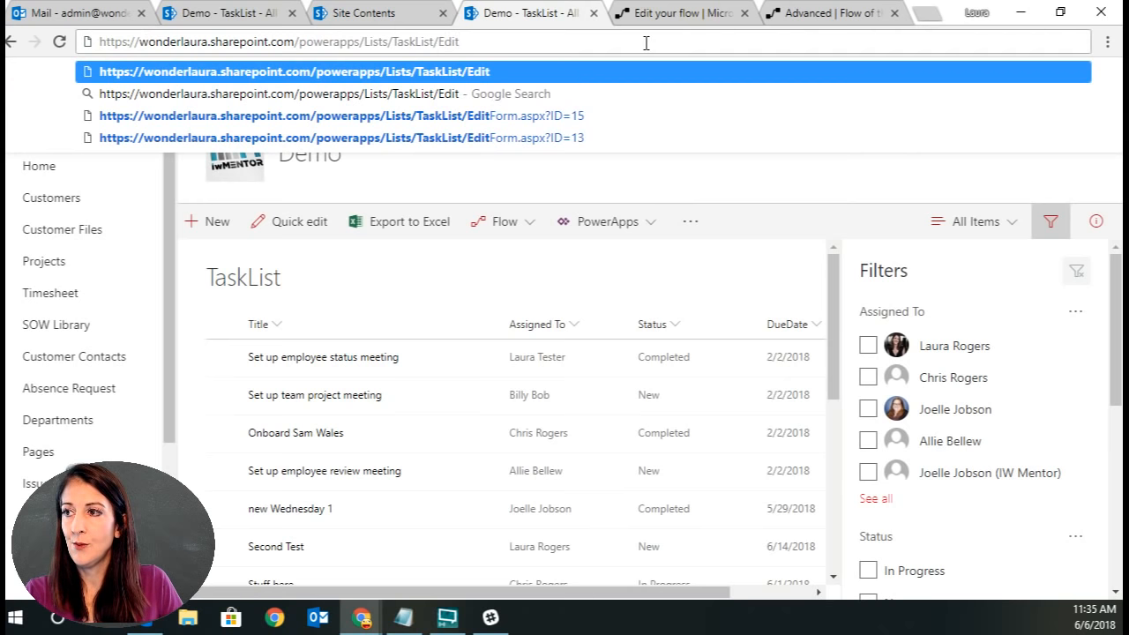
{"action": "left_click", "coordinate": [509, 122]}
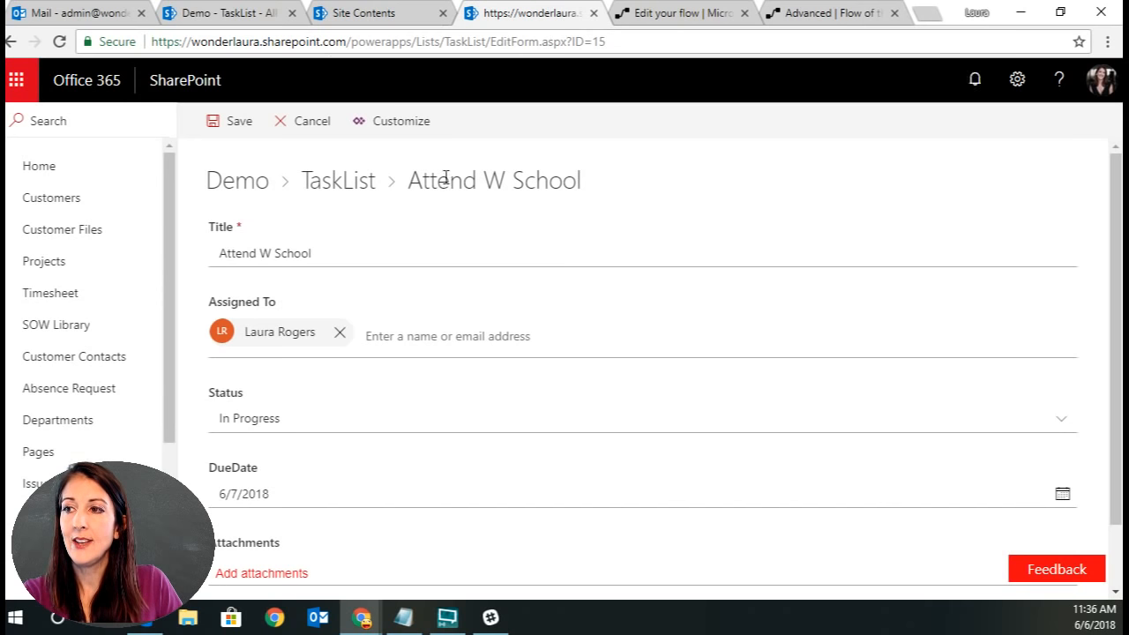
{"action": "scroll", "coordinate": [590, 337], "scroll_direction": "down", "scroll_amount": 1}
{"action": "scroll", "coordinate": [591, 342], "scroll_direction": "up", "scroll_amount": 1}
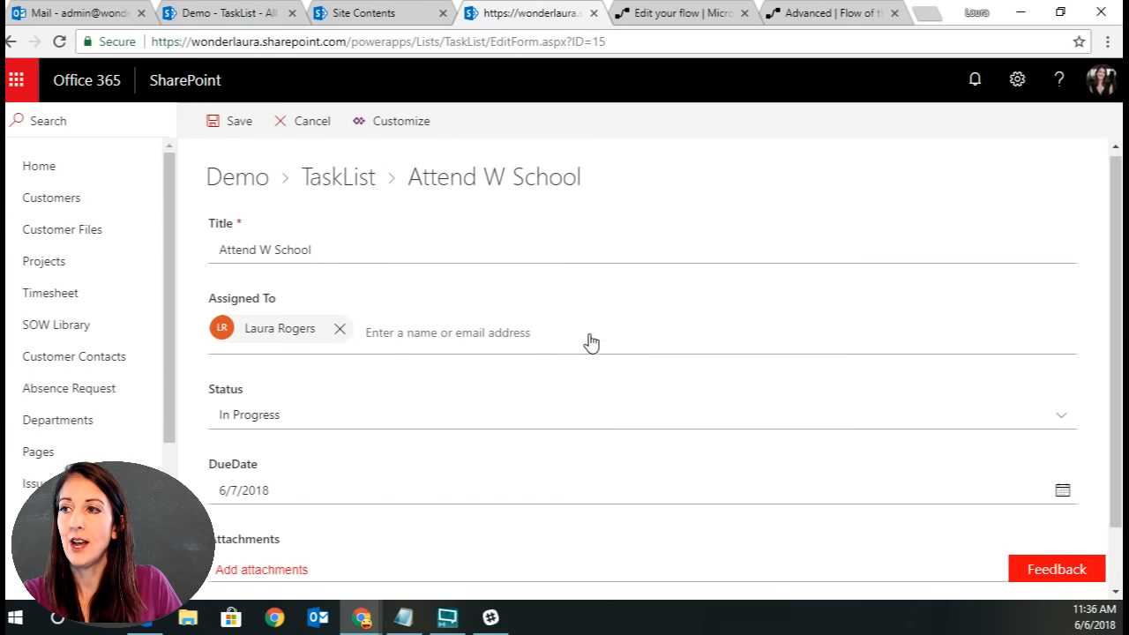
{"action": "left_click", "coordinate": [682, 42]}
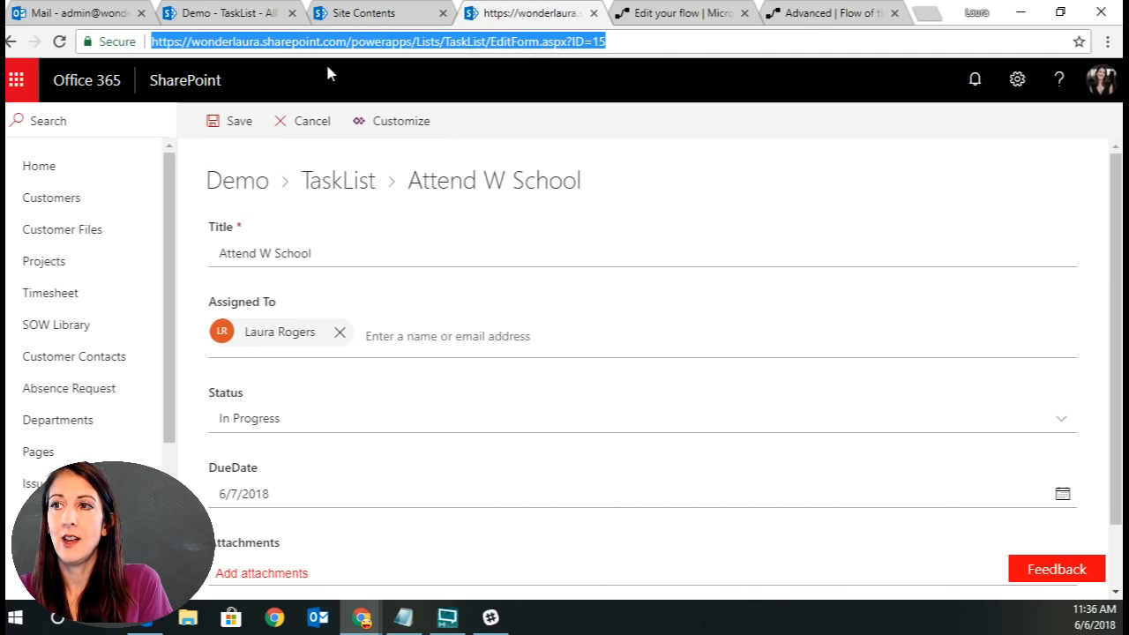
{"action": "left_click", "coordinate": [284, 121]}
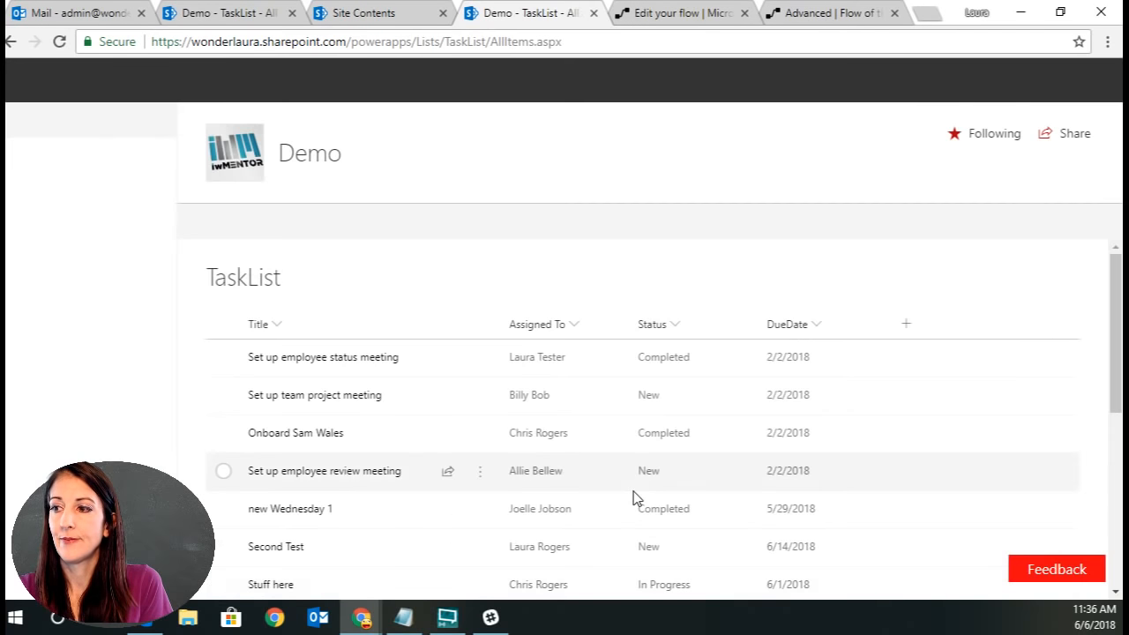
Surround the ID token in the Link column's value with a ^ character on each side.
{"action": "left_click", "coordinate": [687, 14]}
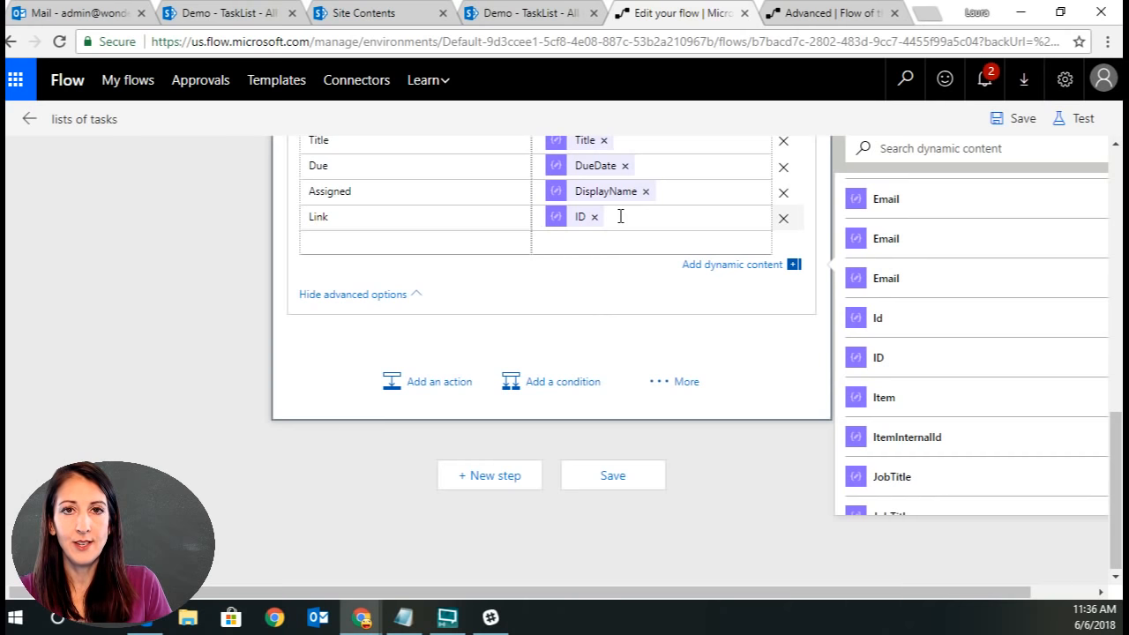
{"action": "type", "text": "<"}
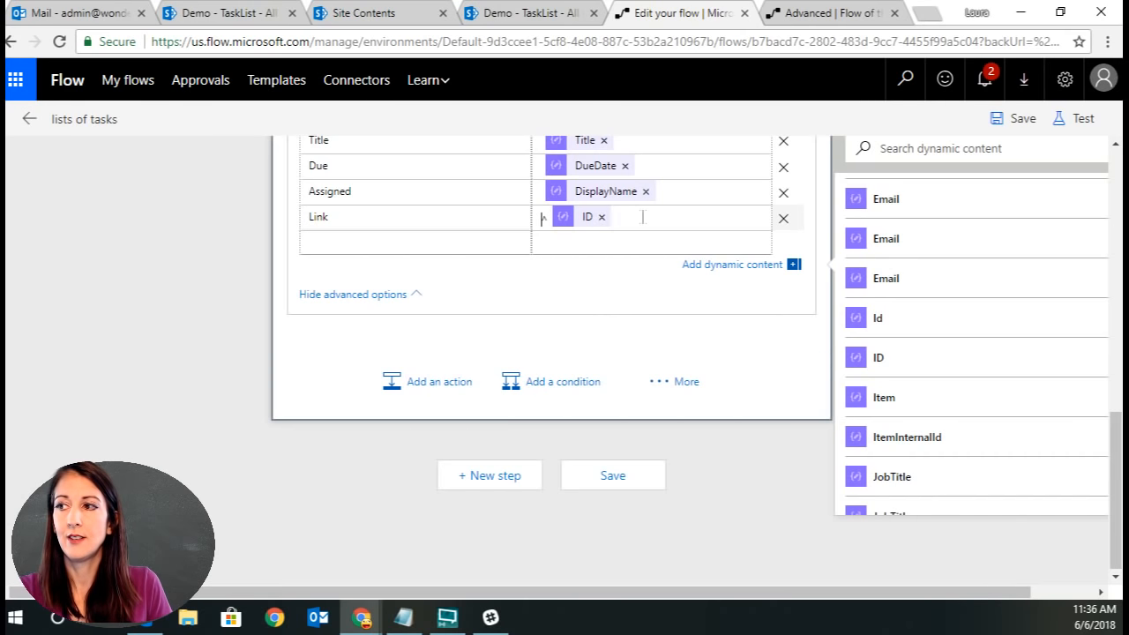
{"action": "left_click", "coordinate": [642, 217]}
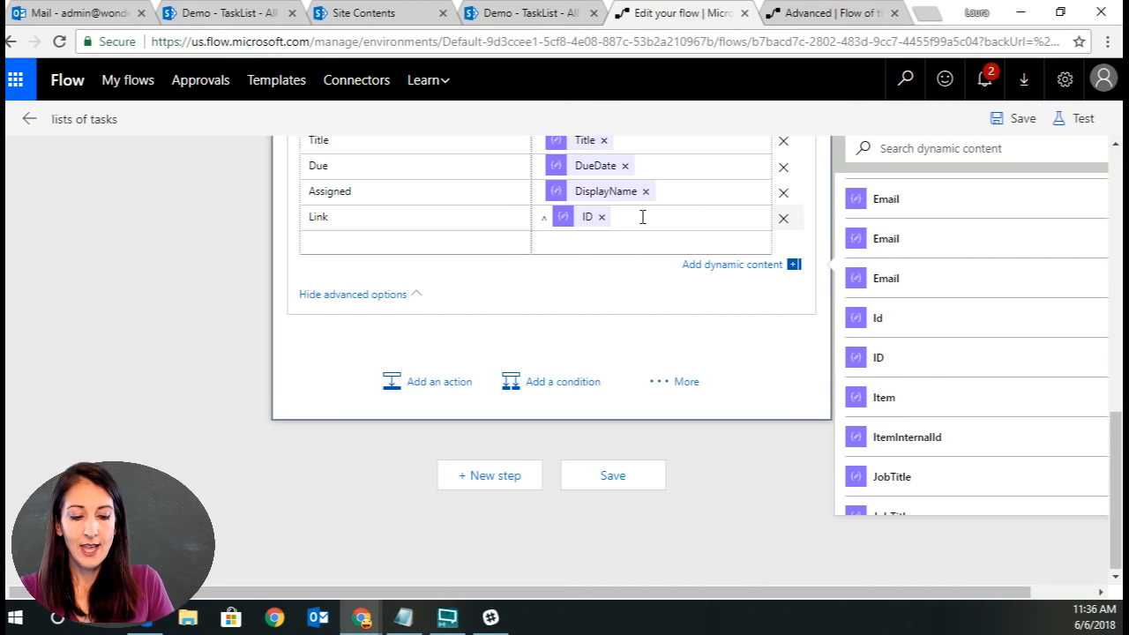
{"action": "type", "text": ">"}
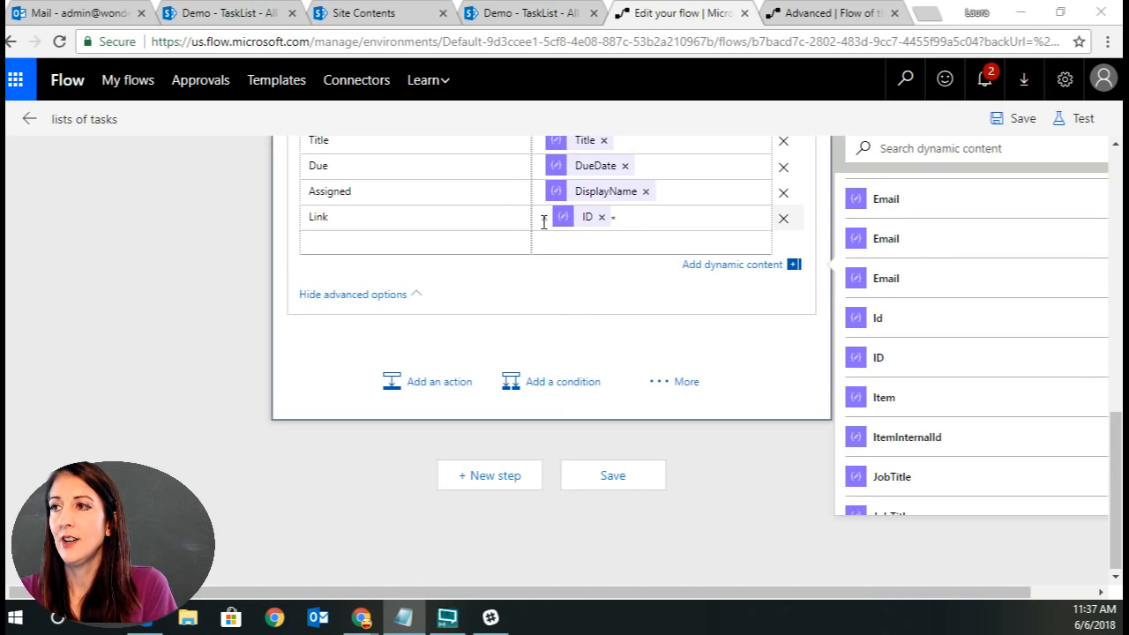
Reopen the item's edit form and copy its address up to and including "ID=".
{"action": "left_click", "coordinate": [538, 12]}
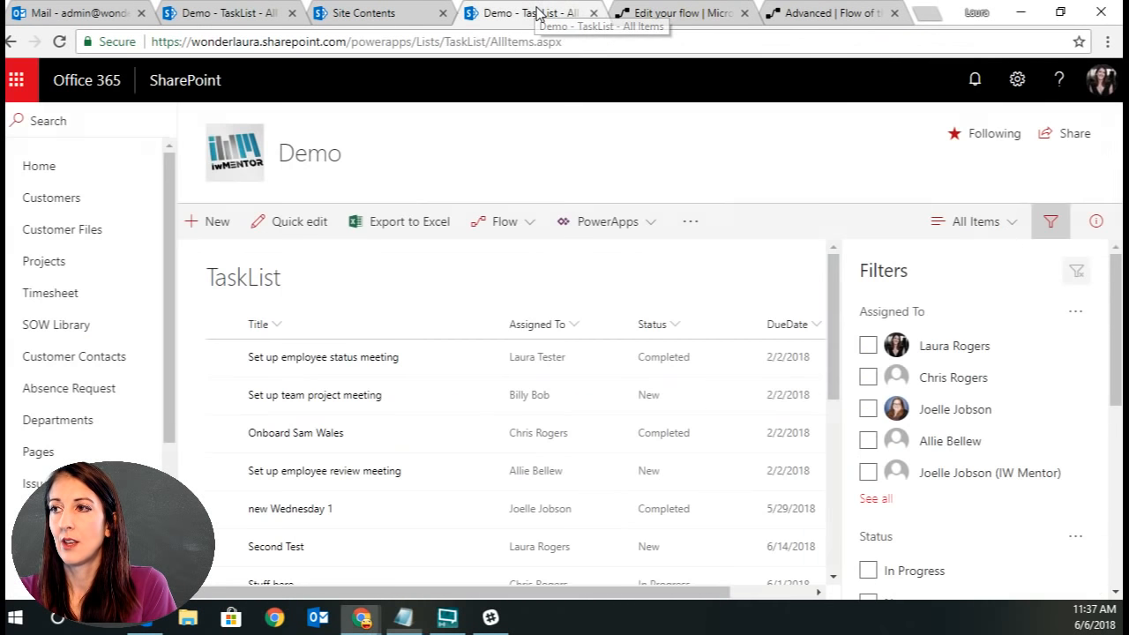
{"action": "left_click", "coordinate": [11, 42]}
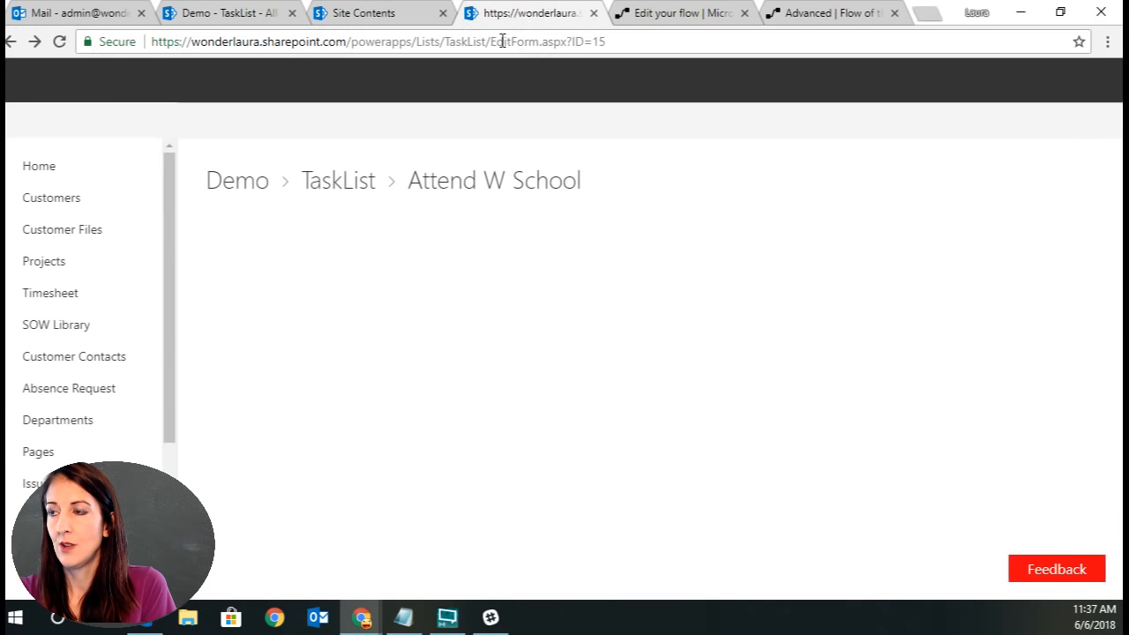
{"action": "left_click", "coordinate": [541, 43]}
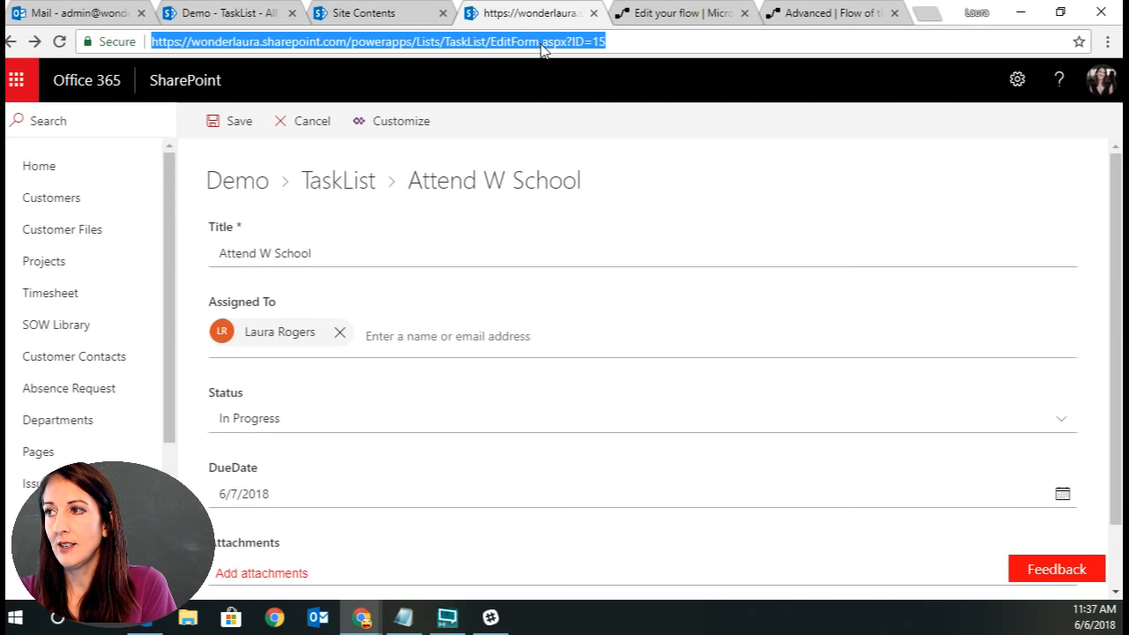
{"action": "left_click", "coordinate": [593, 43]}
{"action": "left_click_drag", "start_coordinate": [593, 44], "coordinate": [137, 55]}
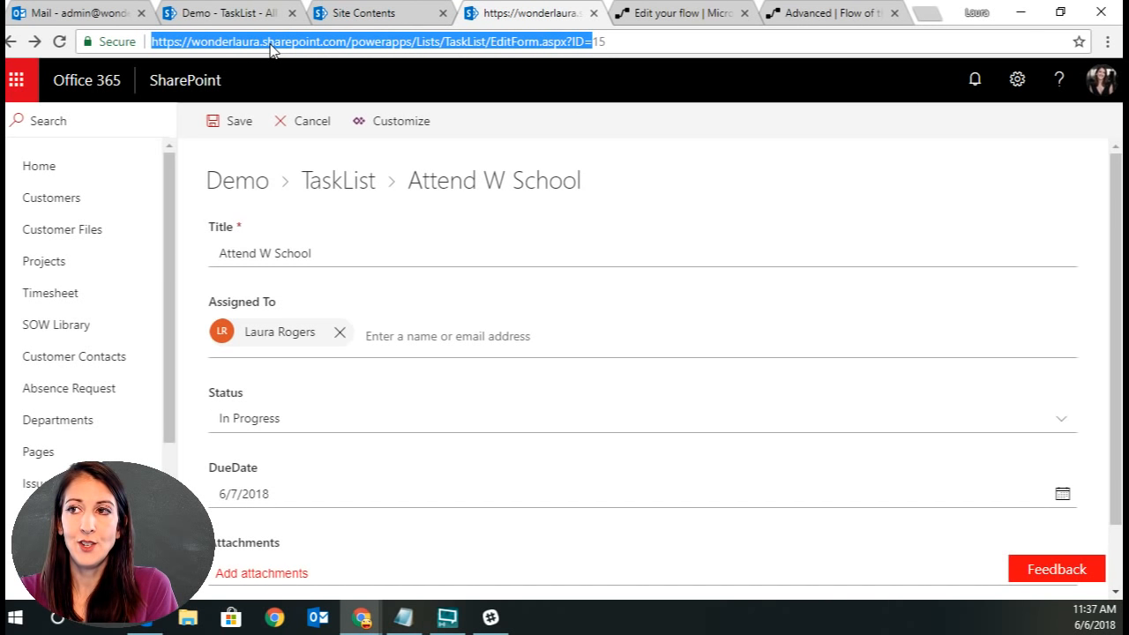
{"action": "left_click", "coordinate": [624, 39]}
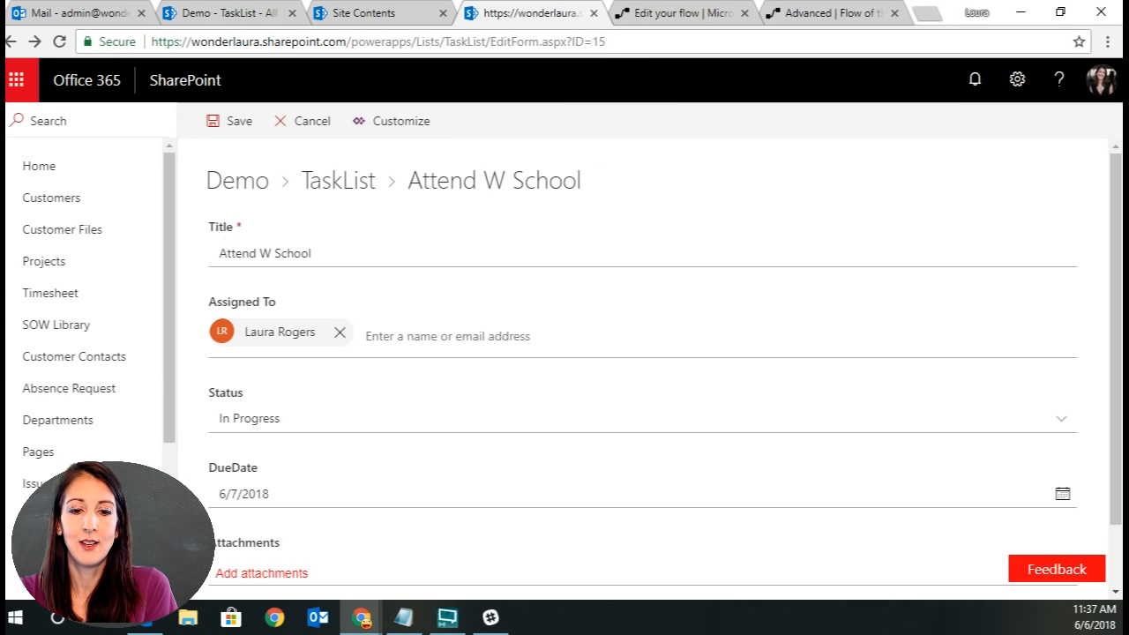
{"action": "key", "text": "alt+Tab"}
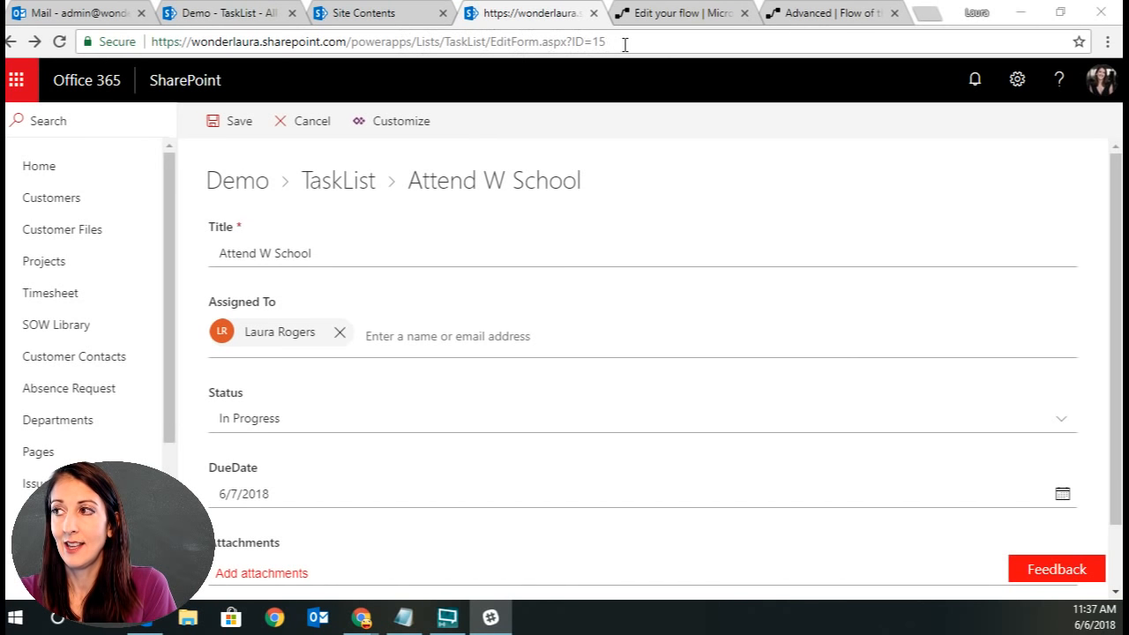
{"action": "left_click", "coordinate": [679, 14]}
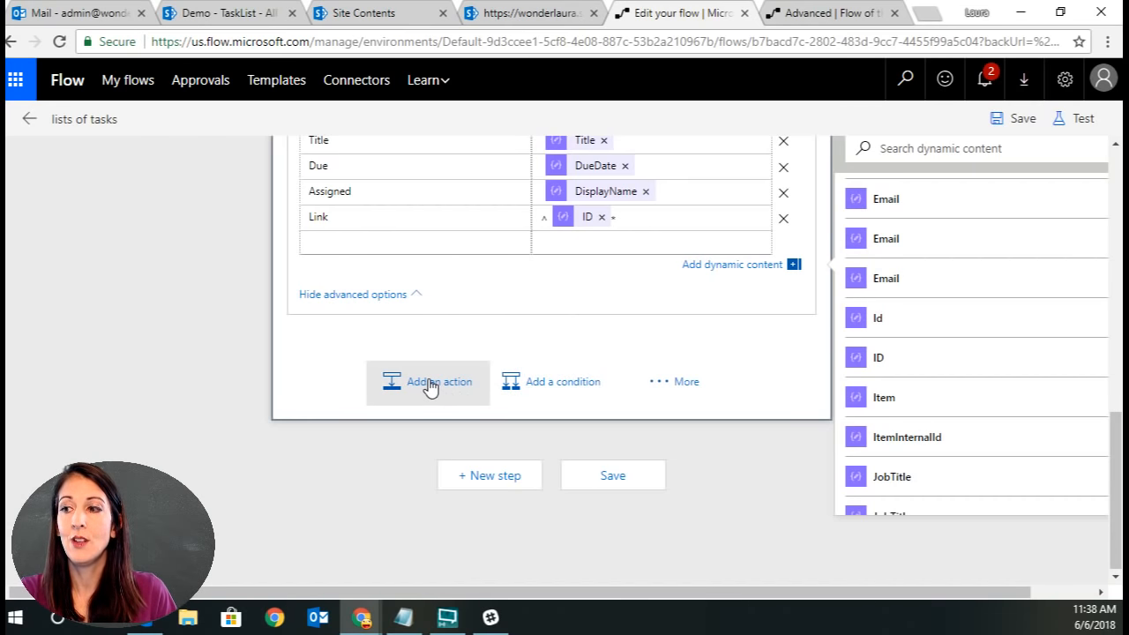
Add a Data Operations Compose action after the Create HTML table action.
{"action": "scroll", "coordinate": [429, 386], "scroll_direction": "up", "scroll_amount": 1}
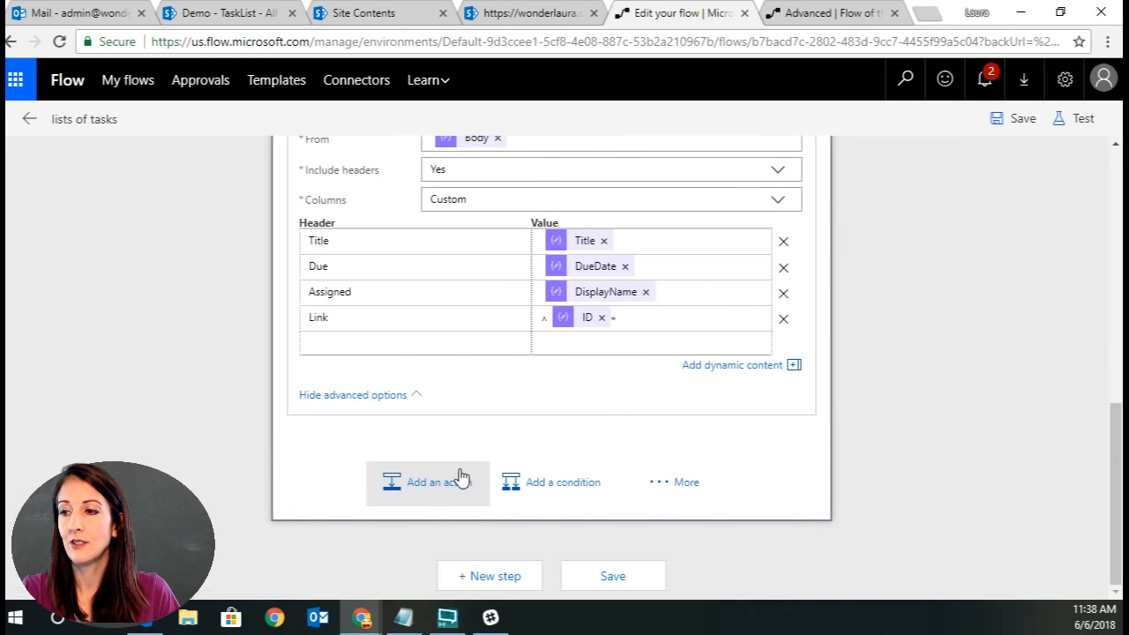
{"action": "left_click", "coordinate": [419, 485]}
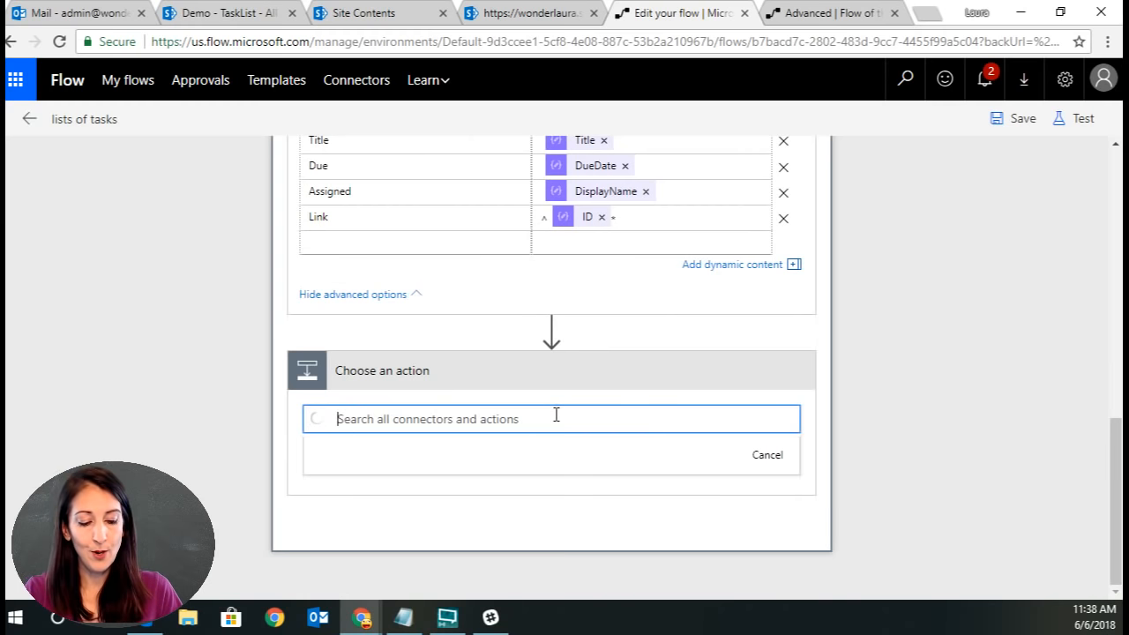
{"action": "type", "text": "compo"}
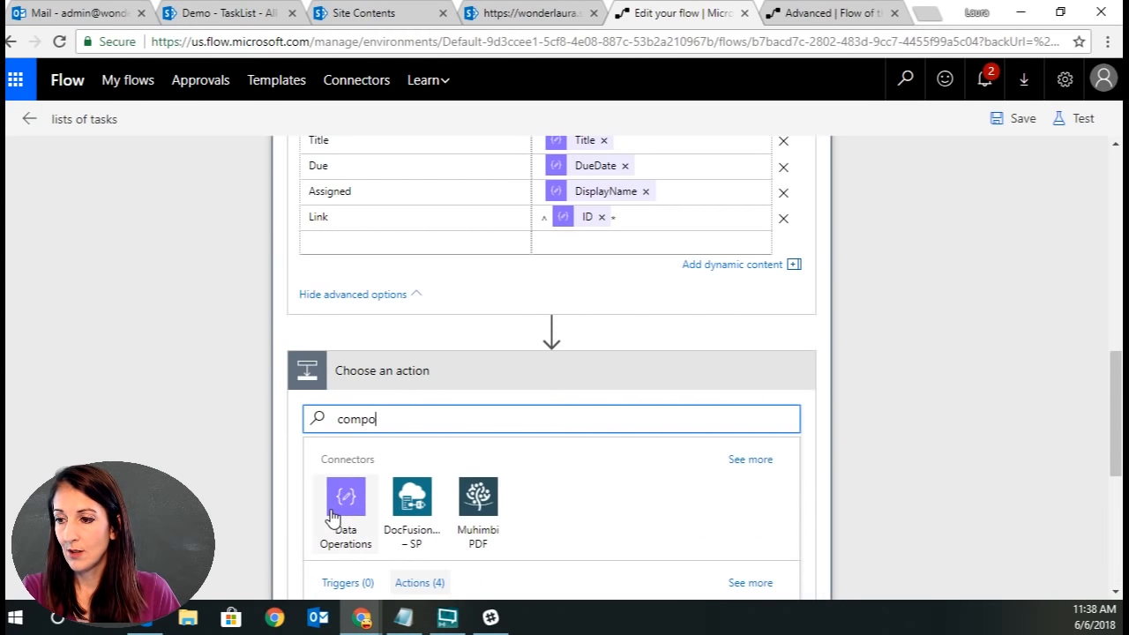
{"action": "left_click", "coordinate": [345, 498]}
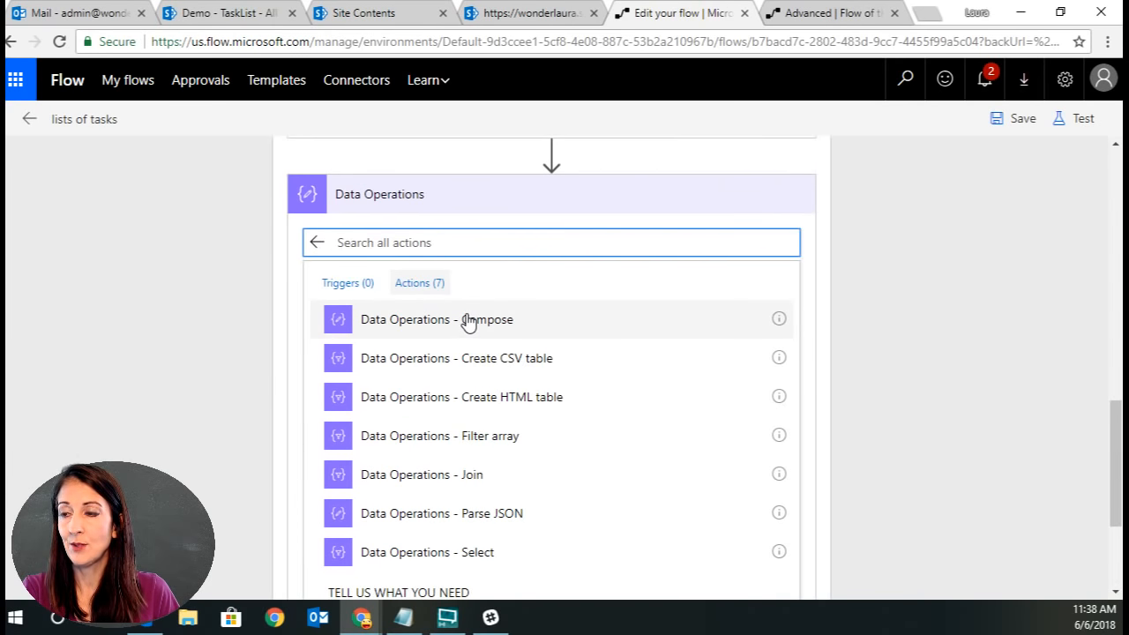
{"action": "left_click", "coordinate": [467, 321]}
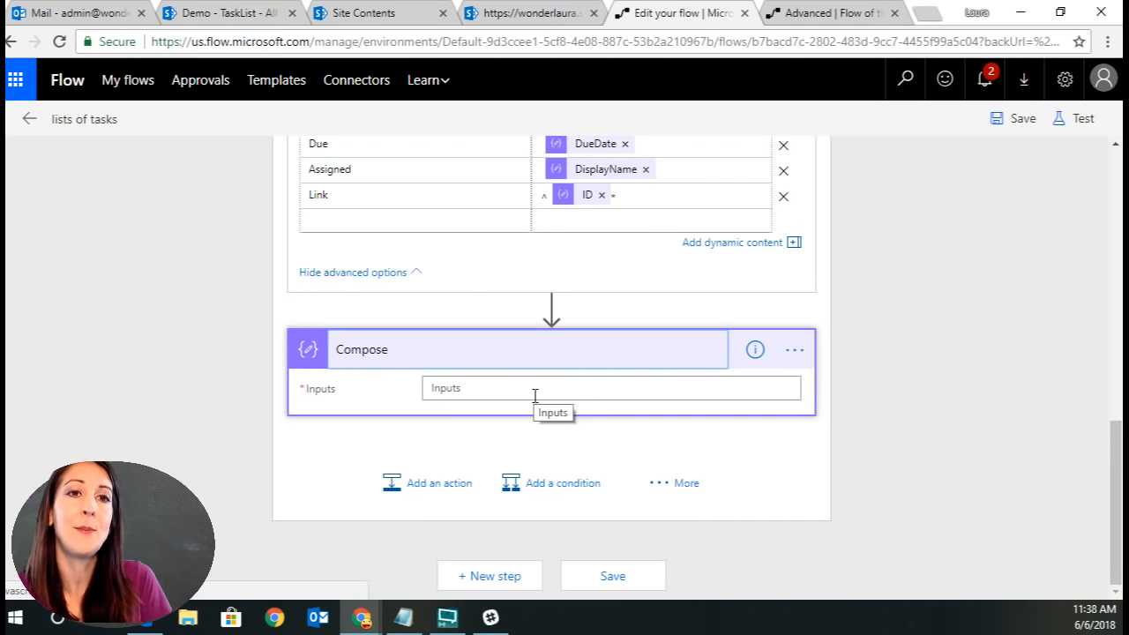
Open an expression for the Compose action's Inputs and review, in Notepad, the replace expression that swaps each ^ for an edit-form link opening tag.
{"action": "left_click", "coordinate": [535, 396]}
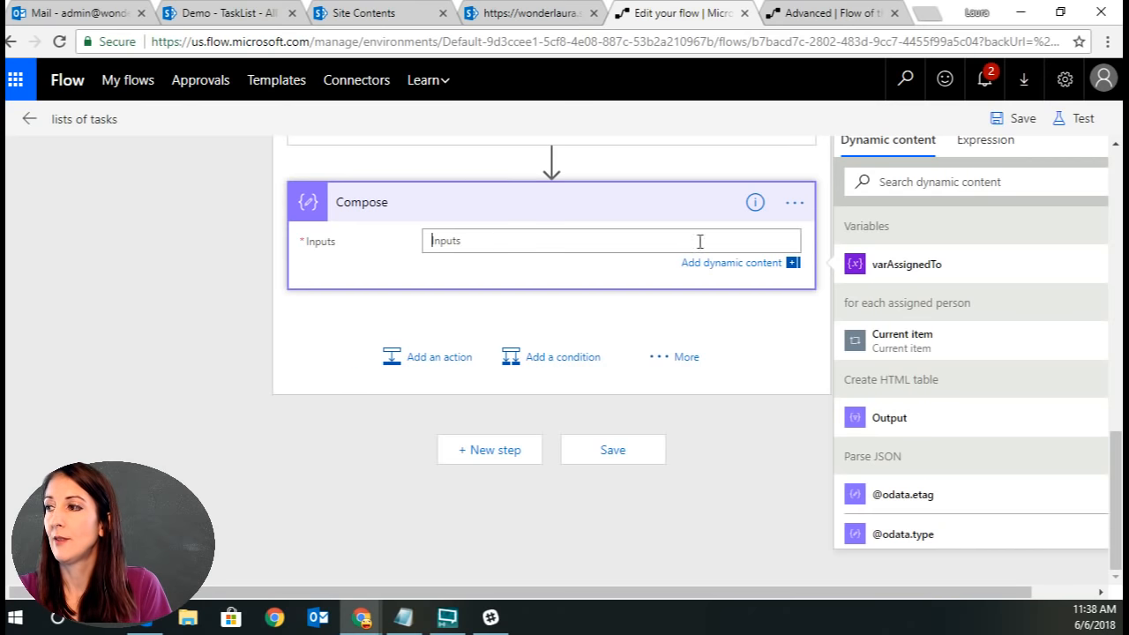
{"action": "left_click", "coordinate": [986, 144]}
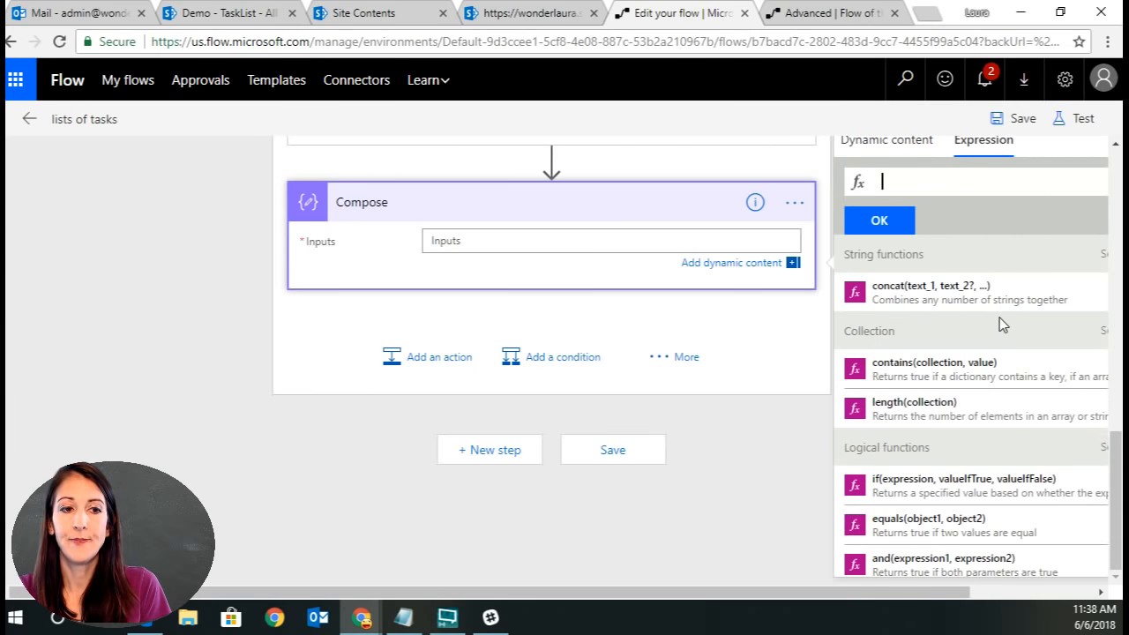
{"action": "key", "text": "alt+Tab"}
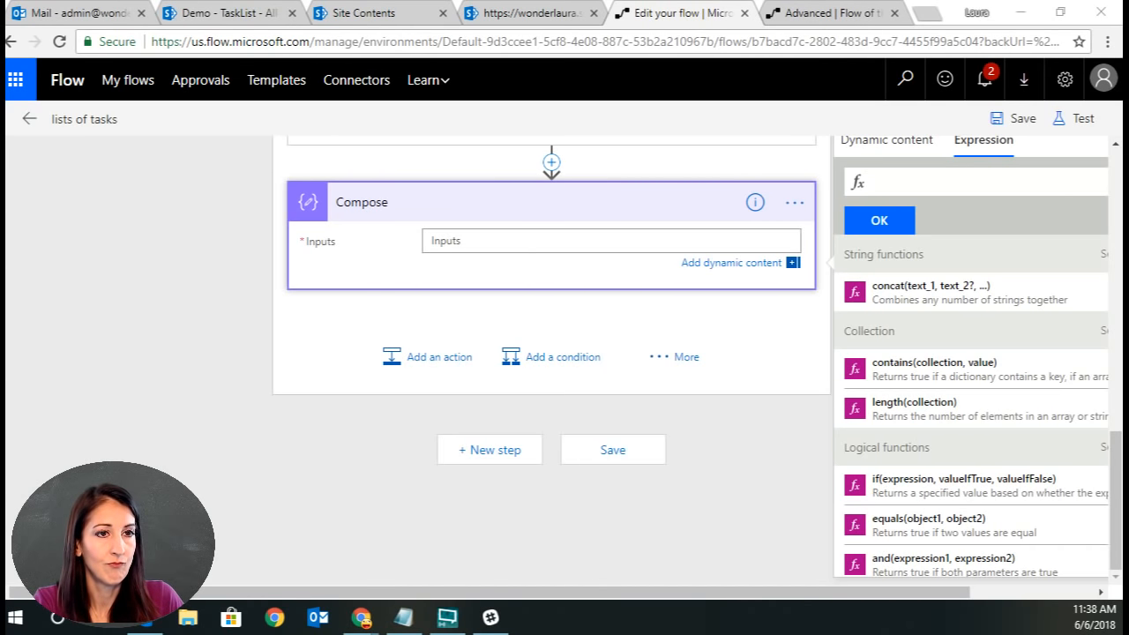
{"action": "left_click", "coordinate": [403, 616]}
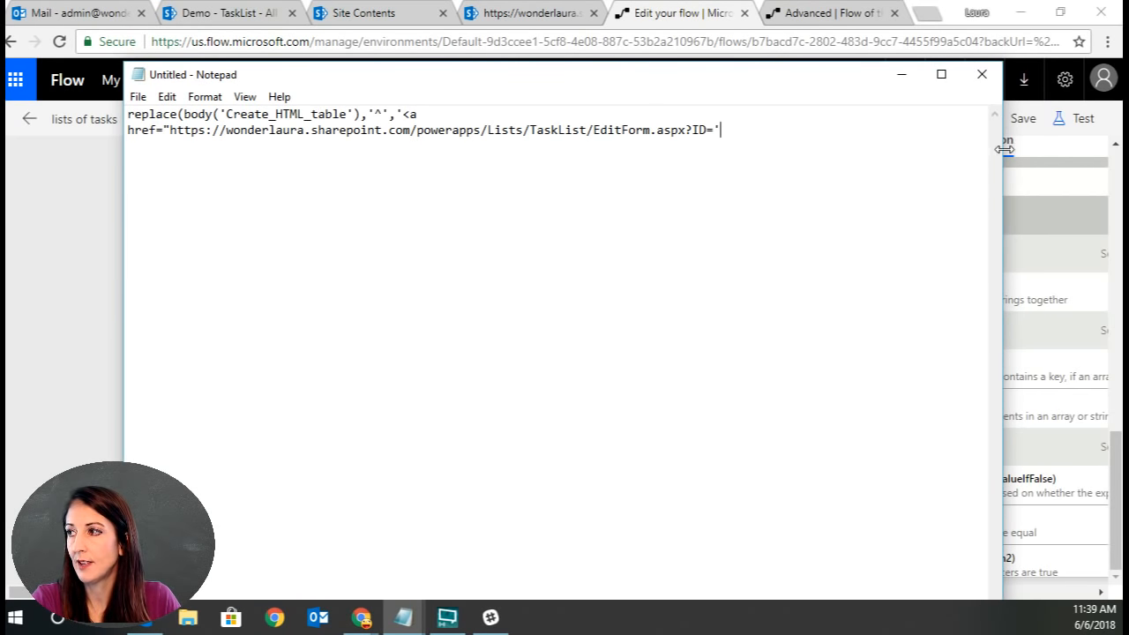
{"action": "left_click_drag", "start_coordinate": [1001, 146], "coordinate": [1120, 147]}
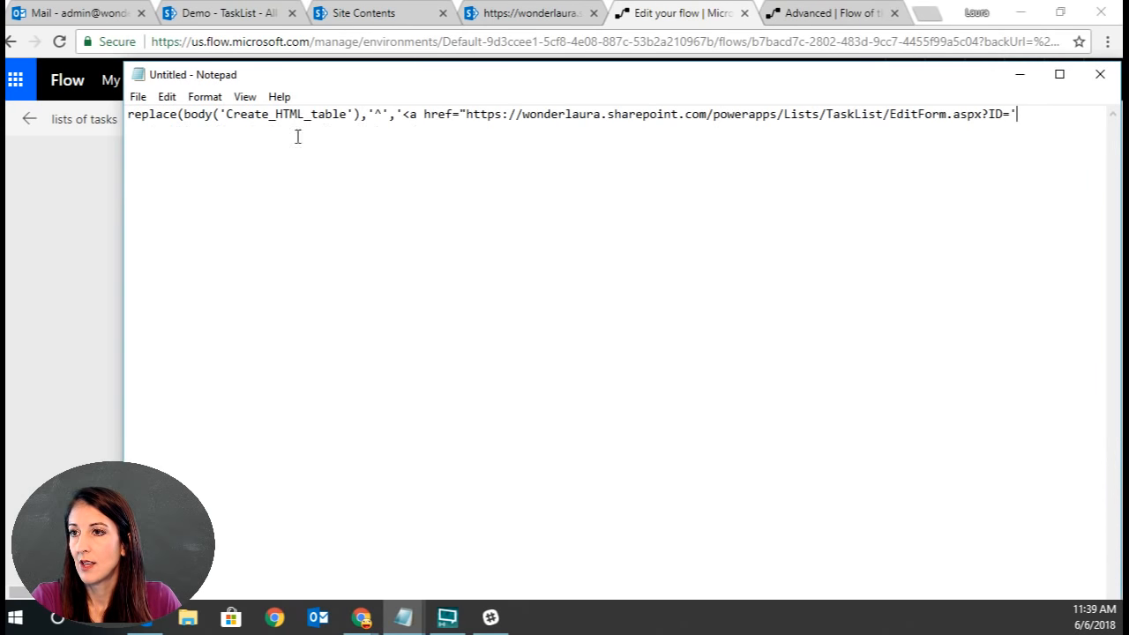
{"action": "left_click_drag", "start_coordinate": [556, 83], "coordinate": [481, 261]}
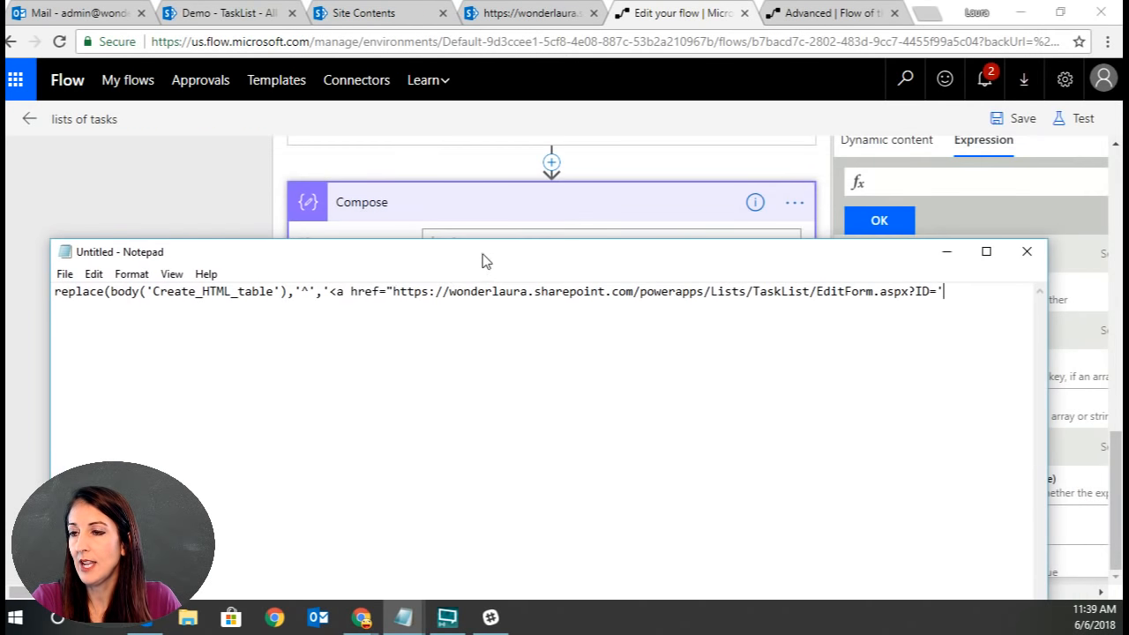
{"action": "double_click", "coordinate": [304, 292]}
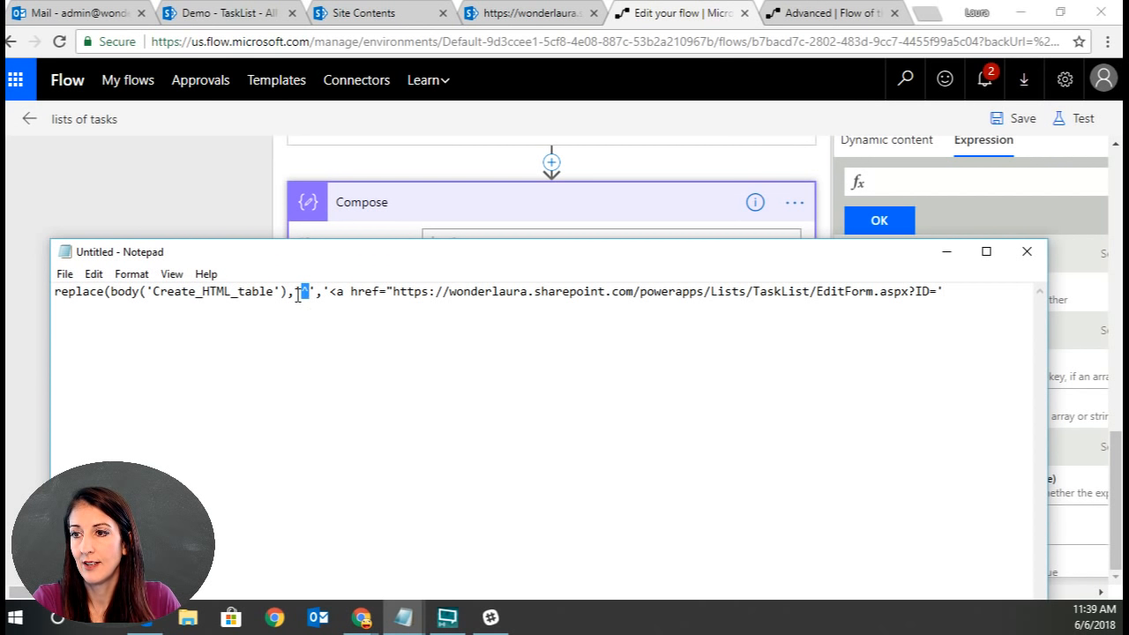
{"action": "left_click", "coordinate": [330, 296]}
{"action": "left_click_drag", "start_coordinate": [330, 292], "coordinate": [940, 291]}
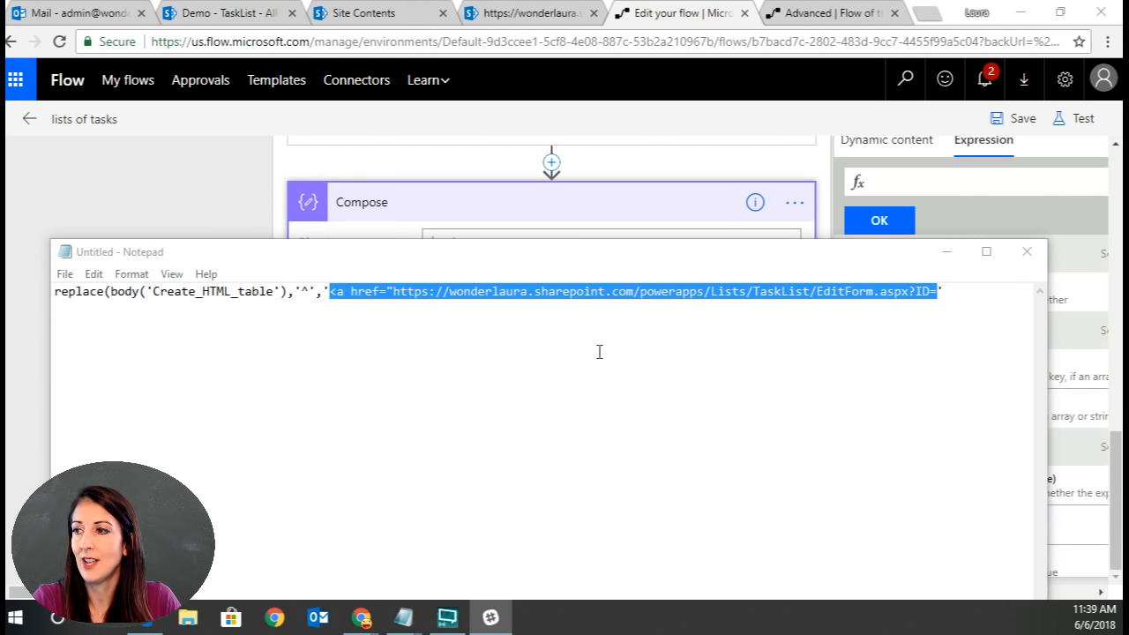
{"action": "left_click", "coordinate": [970, 289]}
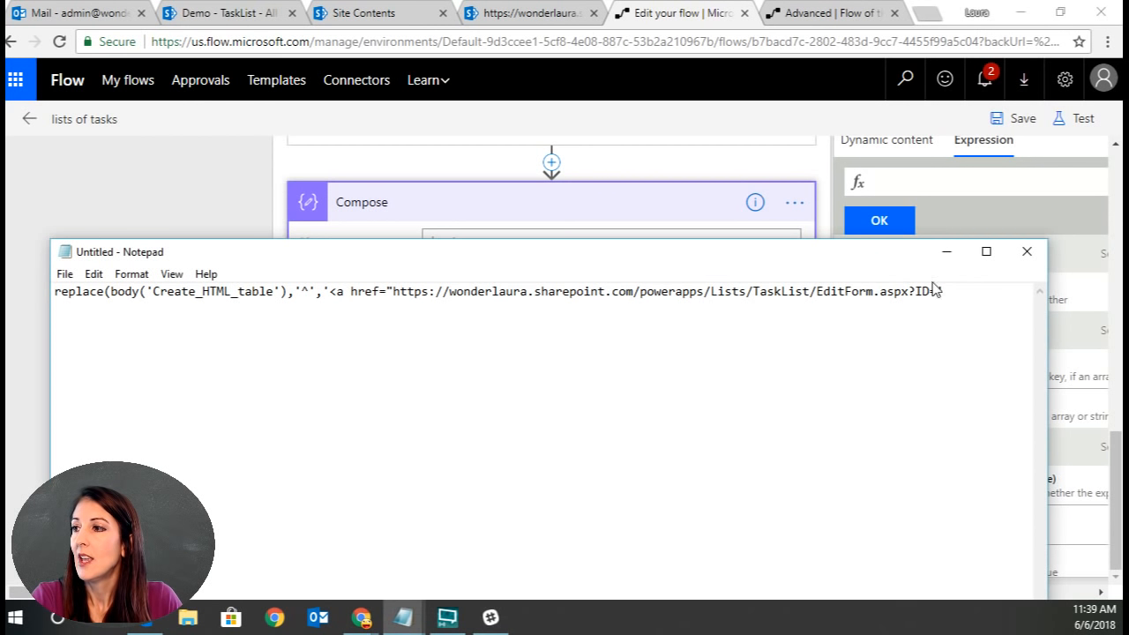
{"action": "type", "text": "'"}
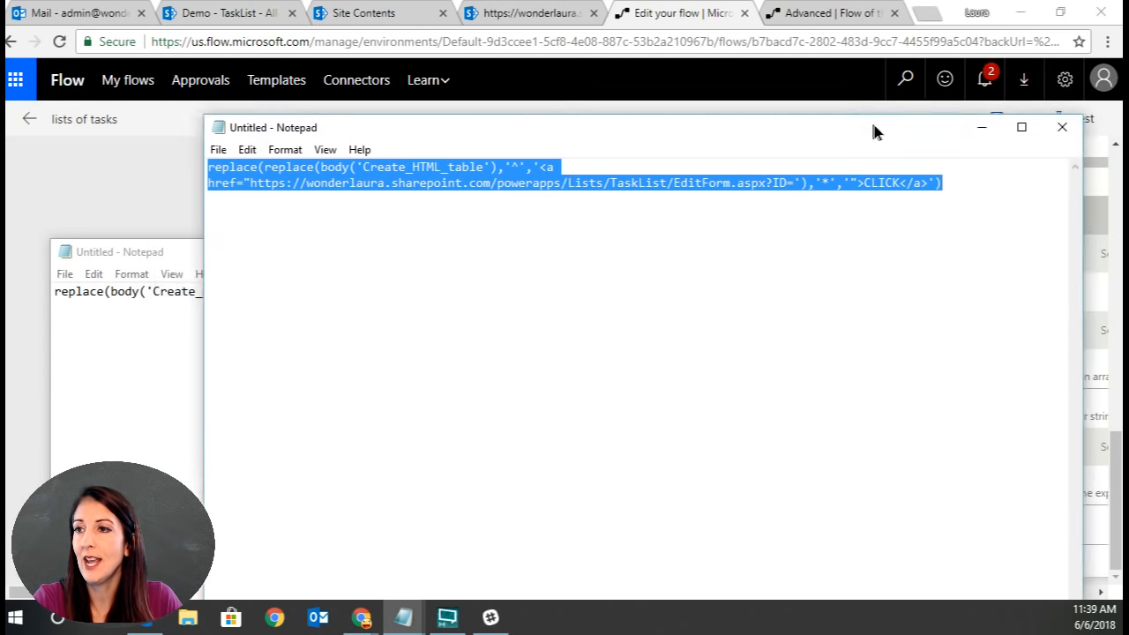
Review and copy the nested replace expression that also replaces each * with '">CLICK</a>'.
{"action": "left_click_drag", "start_coordinate": [871, 128], "coordinate": [781, 189]}
{"action": "left_click", "coordinate": [751, 245]}
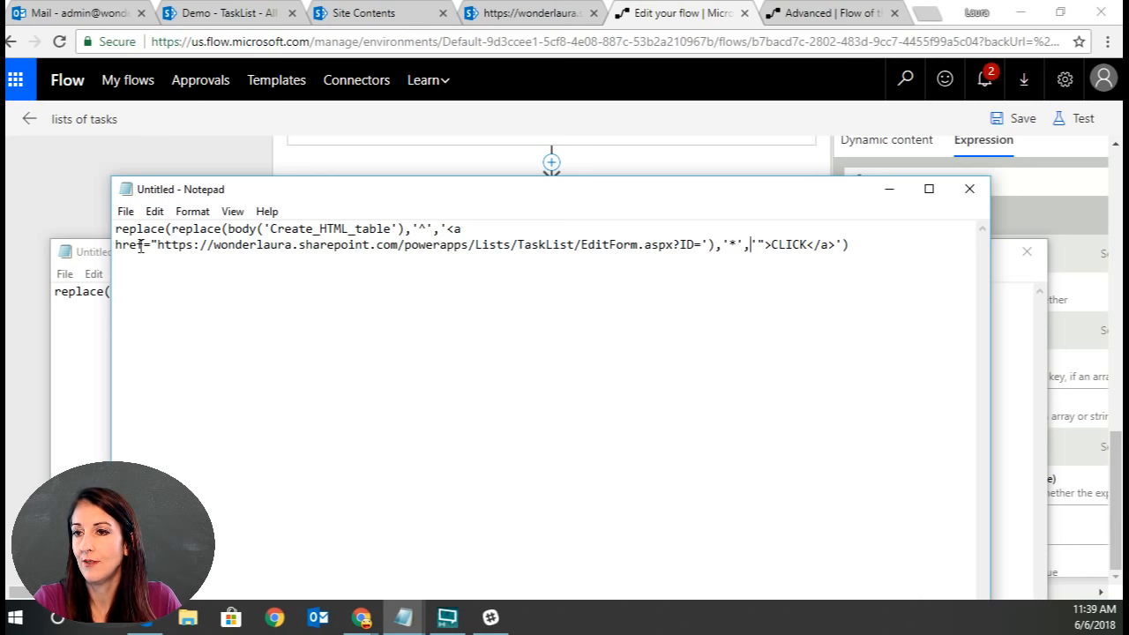
{"action": "left_click_drag", "start_coordinate": [158, 248], "coordinate": [737, 245]}
{"action": "left_click", "coordinate": [419, 228]}
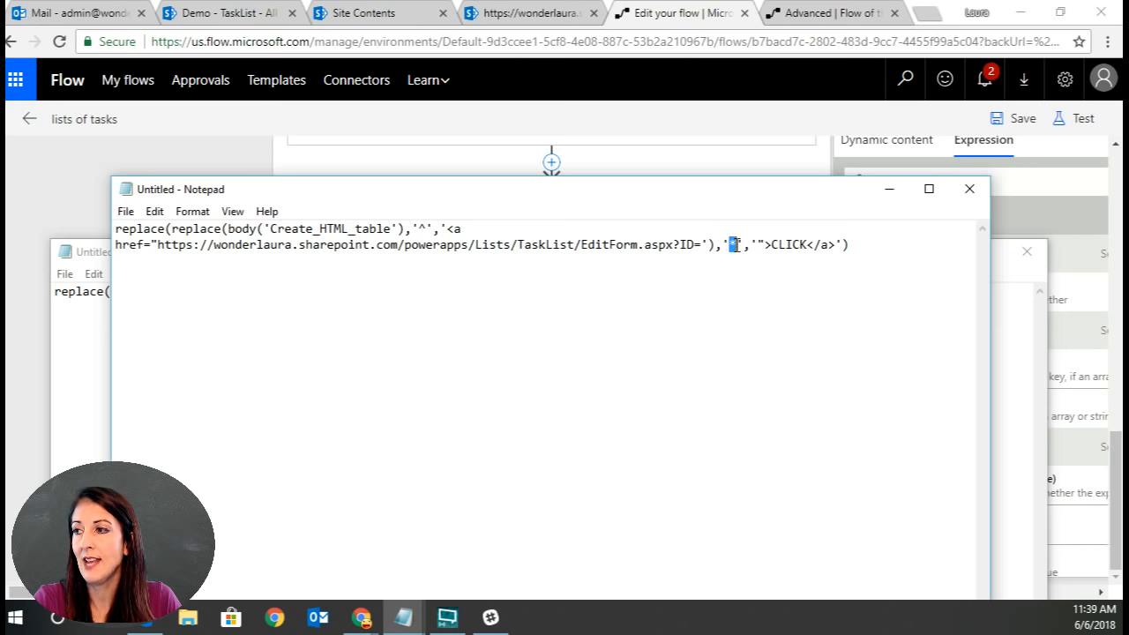
{"action": "left_click", "coordinate": [746, 246]}
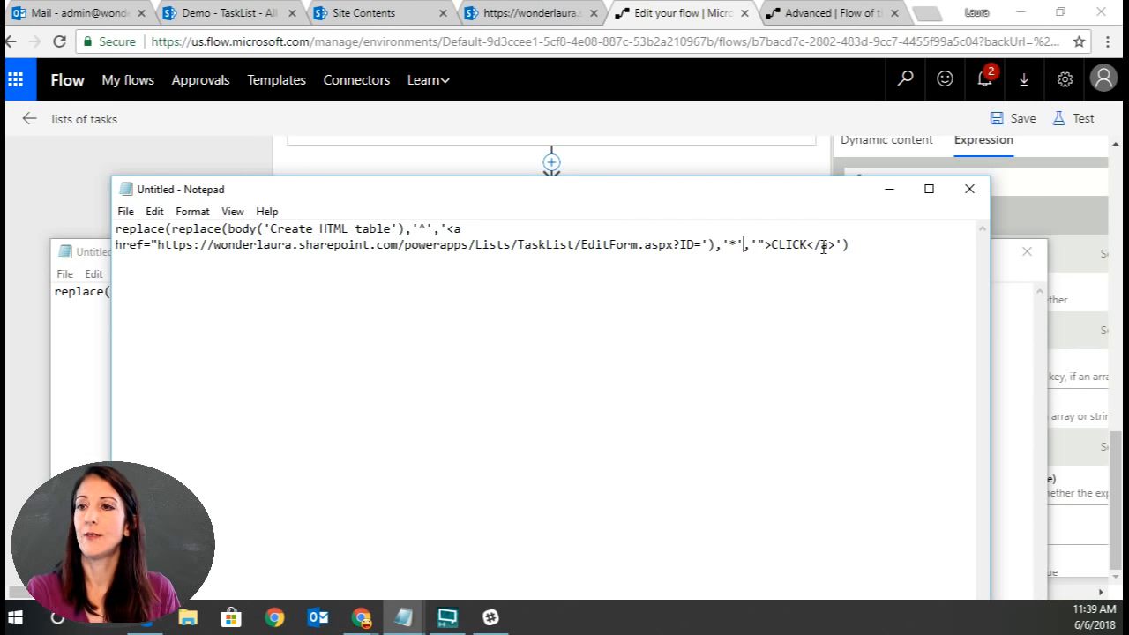
{"action": "left_click_drag", "start_coordinate": [890, 250], "coordinate": [115, 228]}
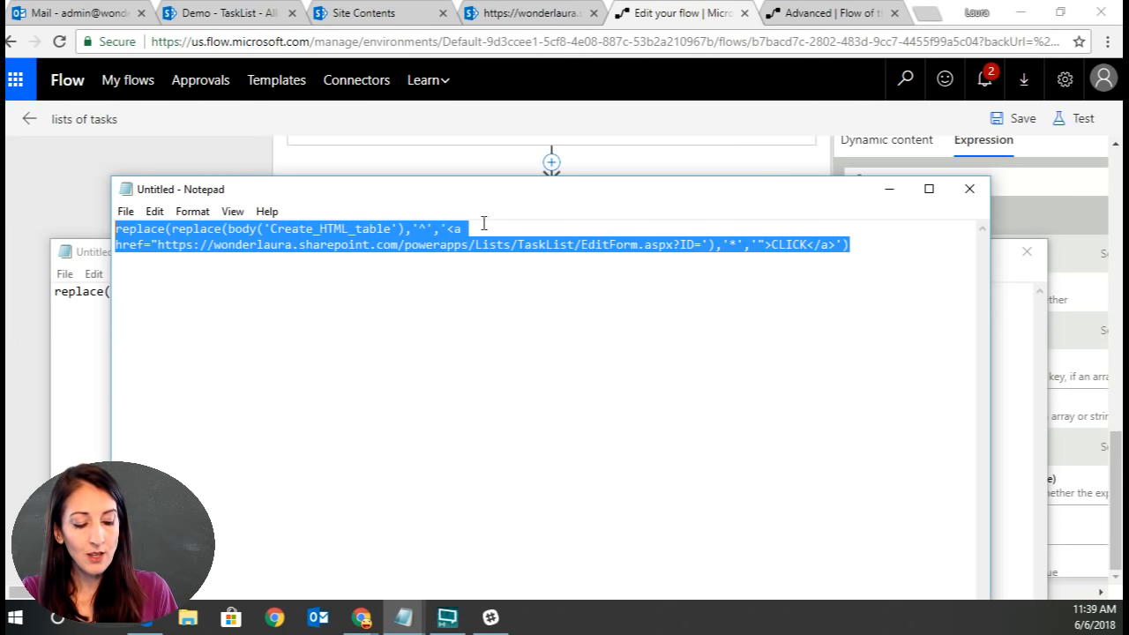
{"action": "left_click", "coordinate": [215, 232]}
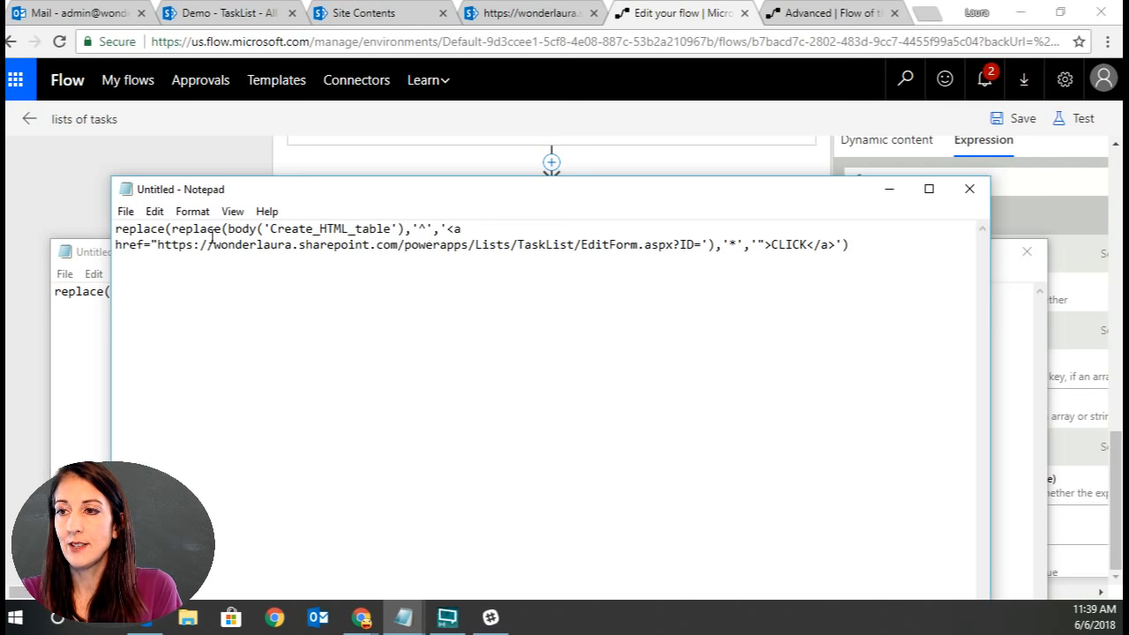
{"action": "left_click_drag", "start_coordinate": [228, 230], "coordinate": [405, 231]}
{"action": "left_click", "coordinate": [340, 229]}
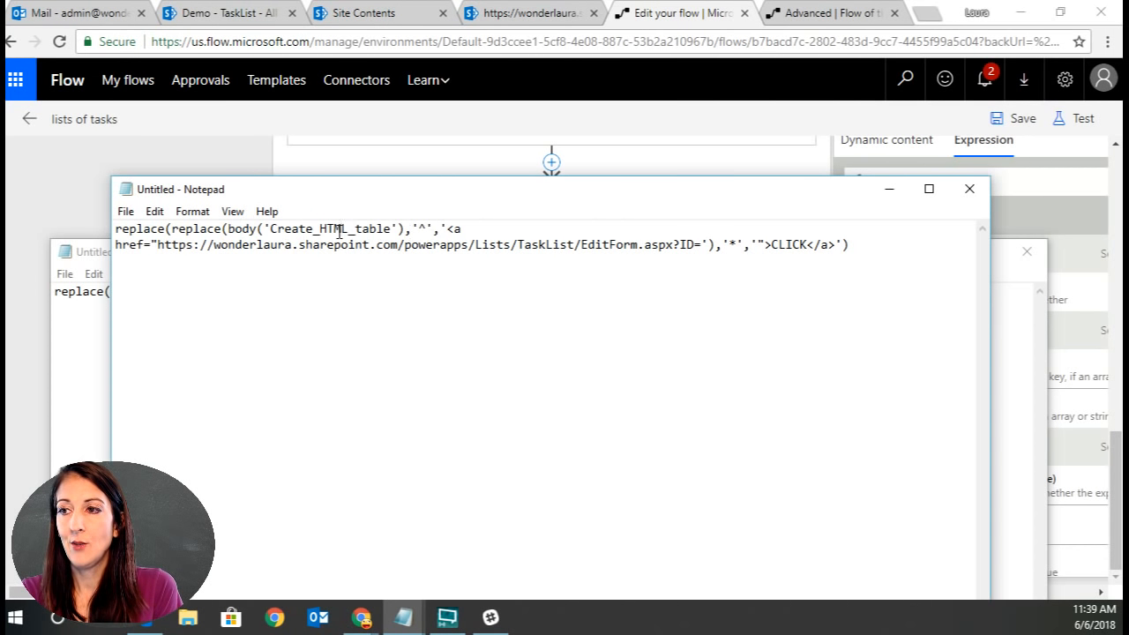
{"action": "left_click_drag", "start_coordinate": [447, 230], "coordinate": [703, 244]}
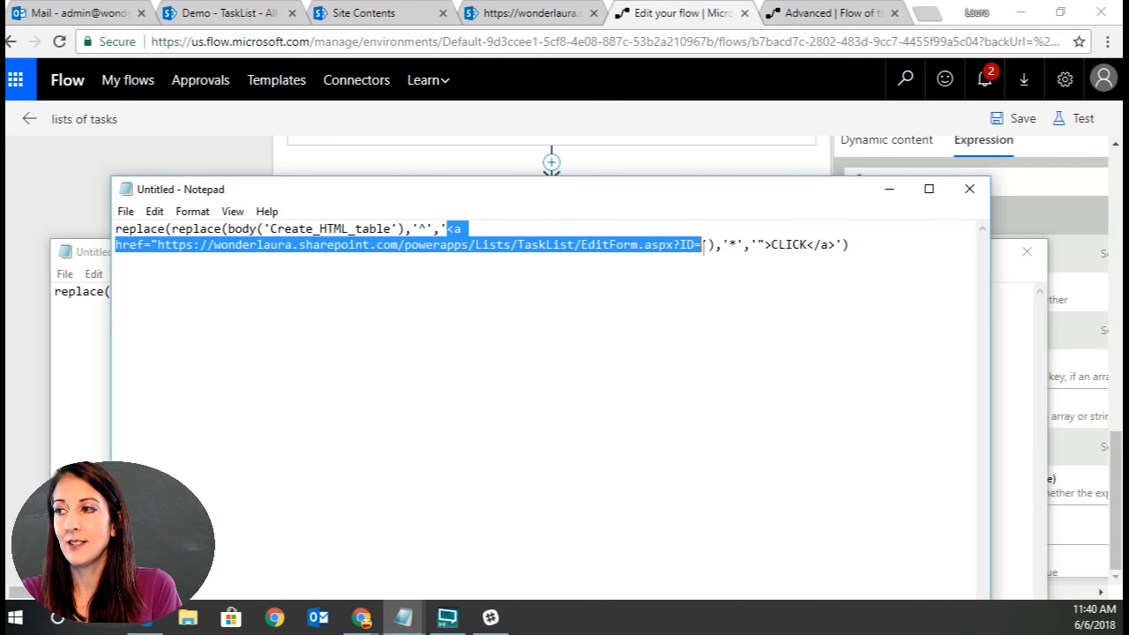
{"action": "left_click", "coordinate": [150, 231]}
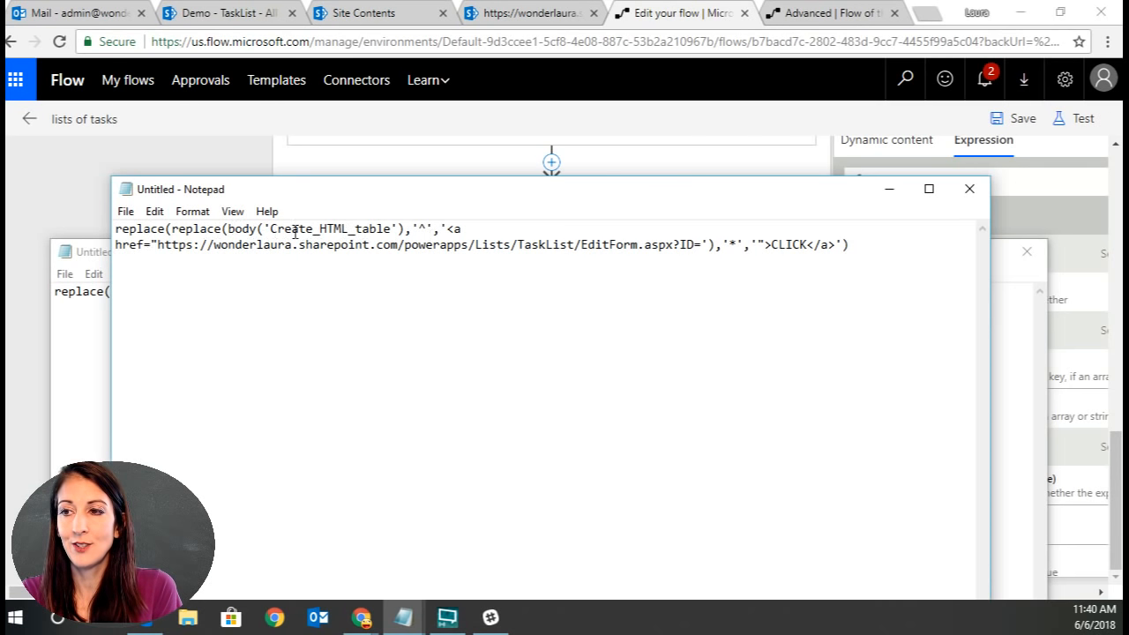
{"action": "left_click", "coordinate": [117, 233]}
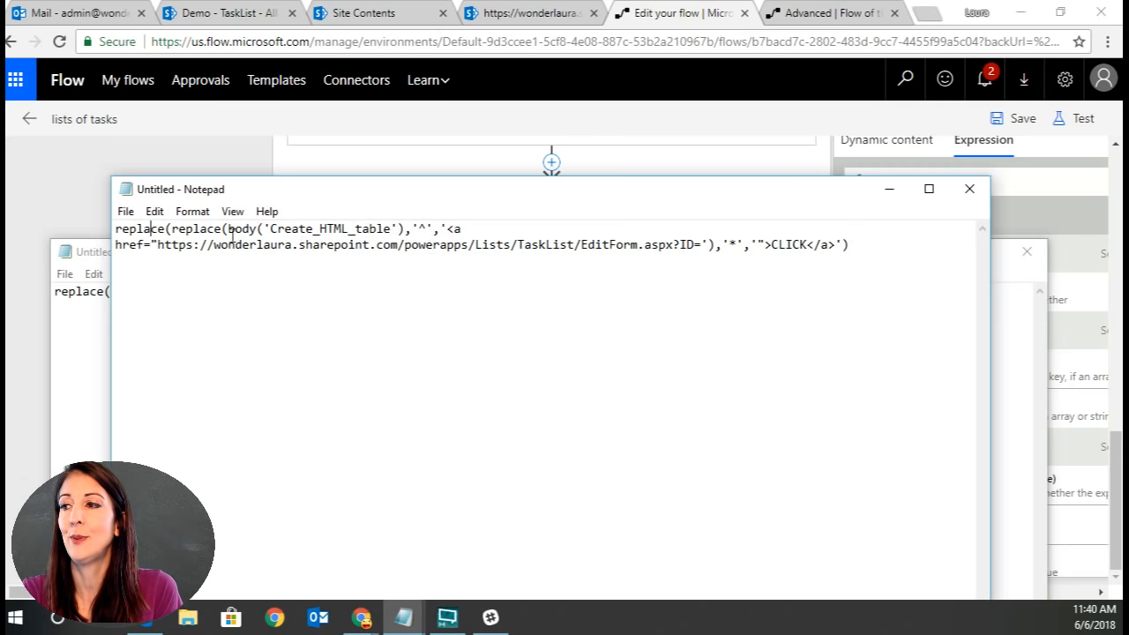
{"action": "left_click", "coordinate": [835, 245]}
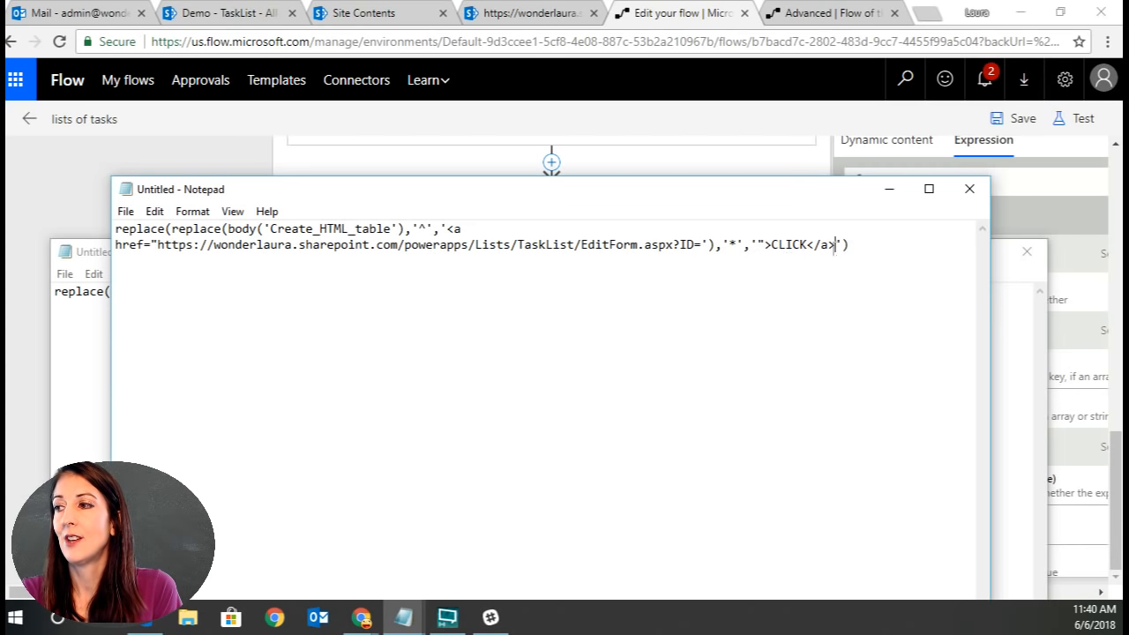
{"action": "left_click_drag", "start_coordinate": [765, 245], "coordinate": [835, 244]}
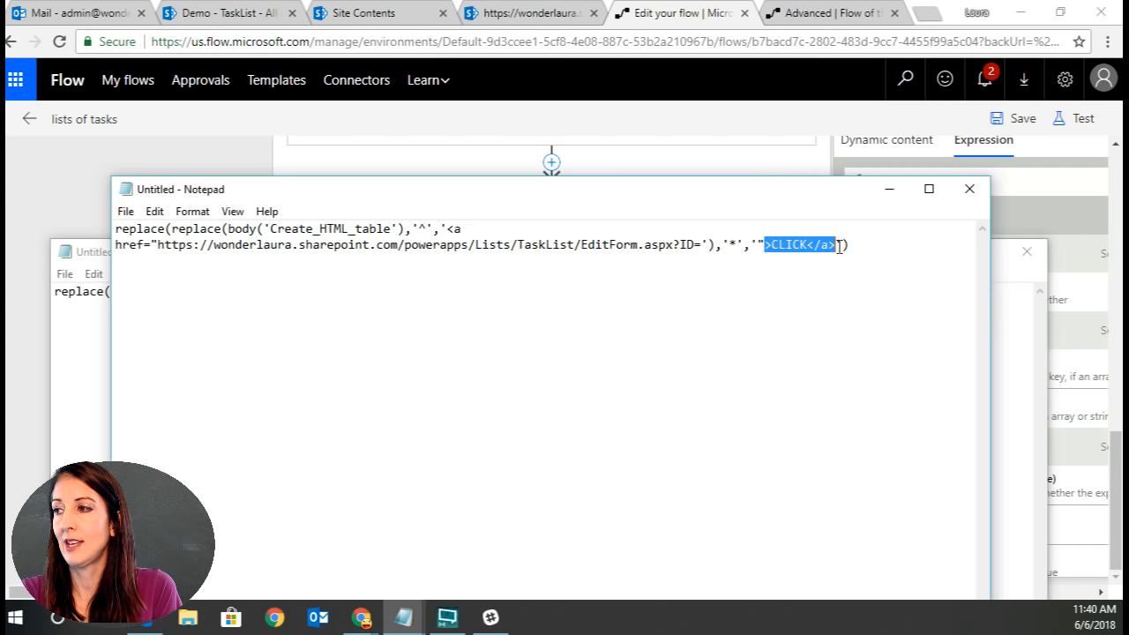
{"action": "left_click", "coordinate": [888, 188]}
Paste the nested replace expression as the Compose action's Inputs expression.
{"action": "left_click", "coordinate": [179, 209]}
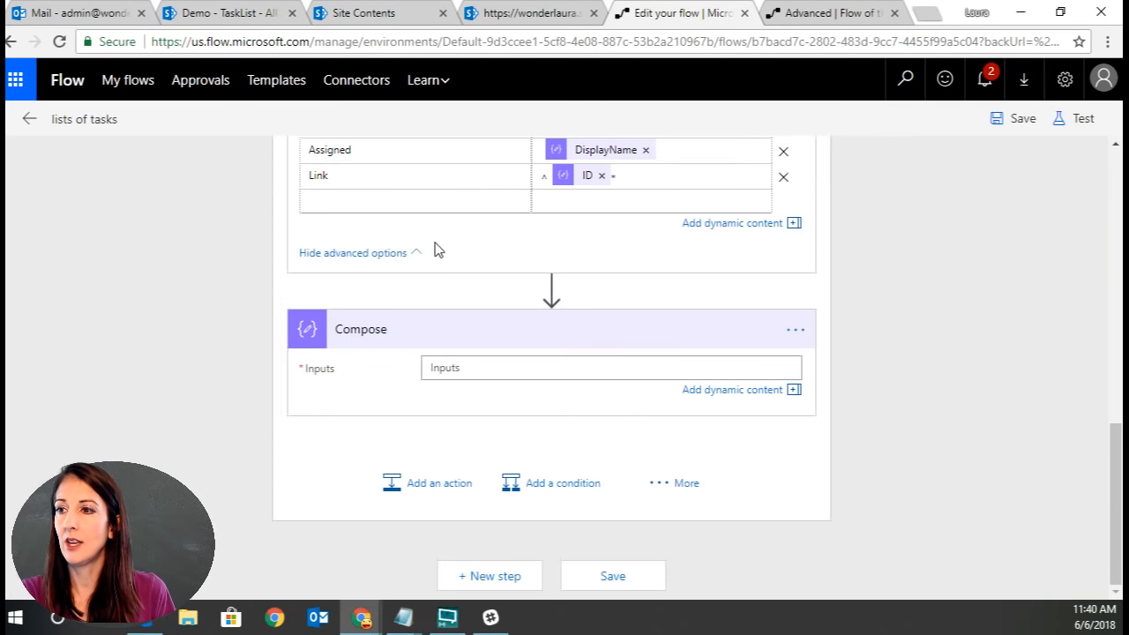
{"action": "left_click", "coordinate": [464, 368]}
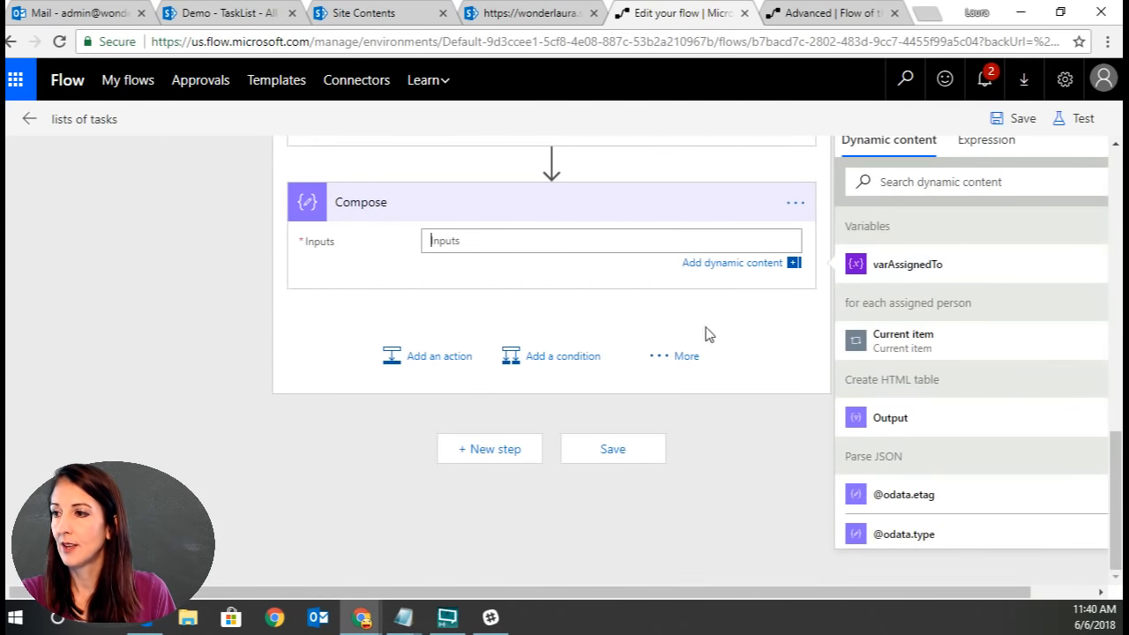
{"action": "left_click", "coordinate": [987, 143]}
{"action": "key", "text": "ctrl+v"}
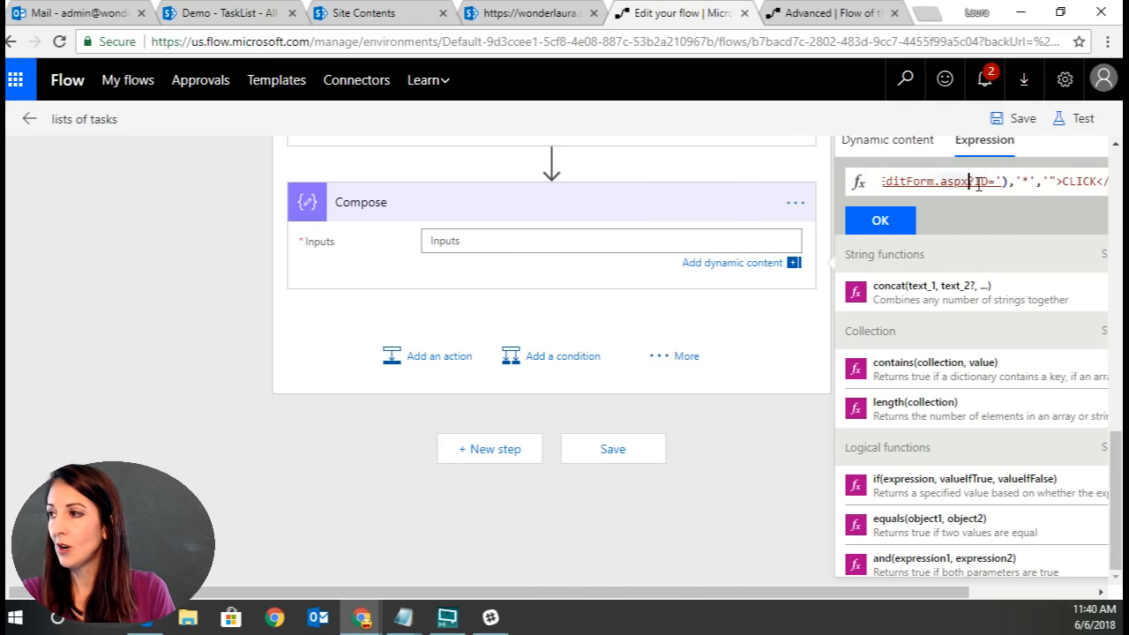
{"action": "key", "text": "Left"}
{"action": "key", "text": "Left"}
{"action": "key", "text": "Left"}
{"action": "key", "text": "Left"}
{"action": "key", "text": "Left"}
{"action": "key", "text": "Left"}
{"action": "key", "text": "Left"}
{"action": "key", "text": "Left"}
{"action": "key", "text": "Left"}
{"action": "key", "text": "Left"}
{"action": "key", "text": "Left"}
{"action": "key", "text": "Left"}
{"action": "key", "text": "Left"}
{"action": "key", "text": "Left"}
{"action": "key", "text": "Left"}
{"action": "key", "text": "Left"}
{"action": "key", "text": "Left"}
{"action": "key", "text": "Left"}
{"action": "key", "text": "Left"}
{"action": "key", "text": "Left"}
{"action": "key", "text": "Left"}
{"action": "key", "text": "Left"}
{"action": "key", "text": "Left"}
{"action": "key", "text": "Left"}
{"action": "key", "text": "Left"}
{"action": "key", "text": "Left"}
{"action": "key", "text": "Left"}
{"action": "key", "text": "Left"}
{"action": "key", "text": "Left"}
{"action": "key", "text": "Left"}
{"action": "key", "text": "Left"}
{"action": "key", "text": "Left"}
{"action": "key", "text": "Left"}
{"action": "key", "text": "Left"}
{"action": "key", "text": "Left"}
{"action": "key", "text": "Left"}
{"action": "key", "text": "Left"}
{"action": "key", "text": "Left"}
{"action": "key", "text": "Left"}
{"action": "key", "text": "Left"}
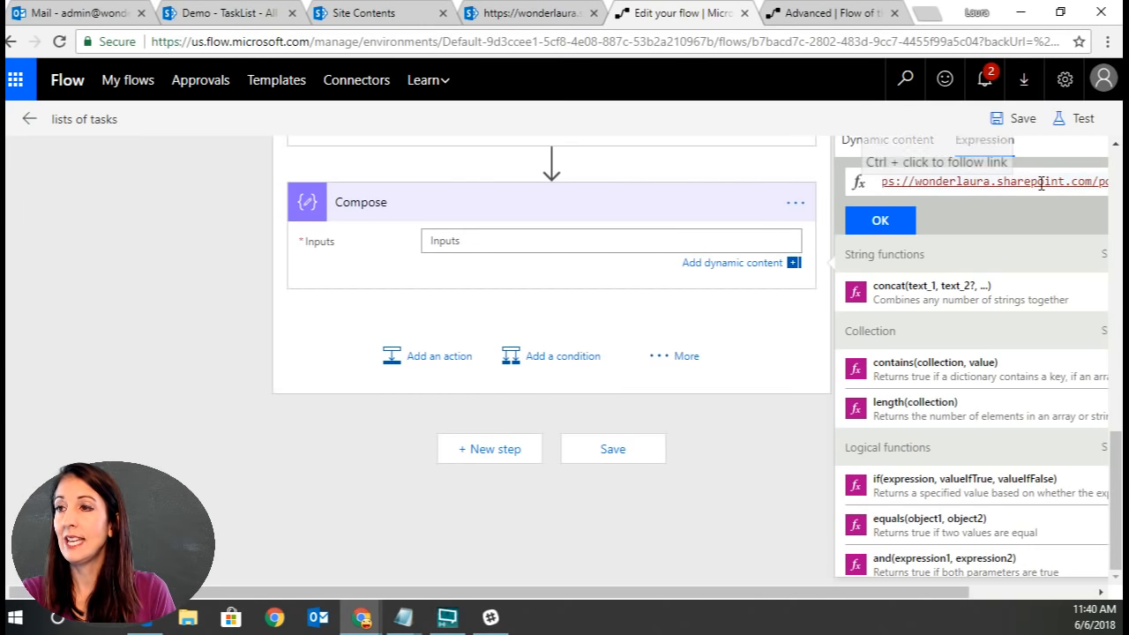
{"action": "left_click", "coordinate": [911, 222]}
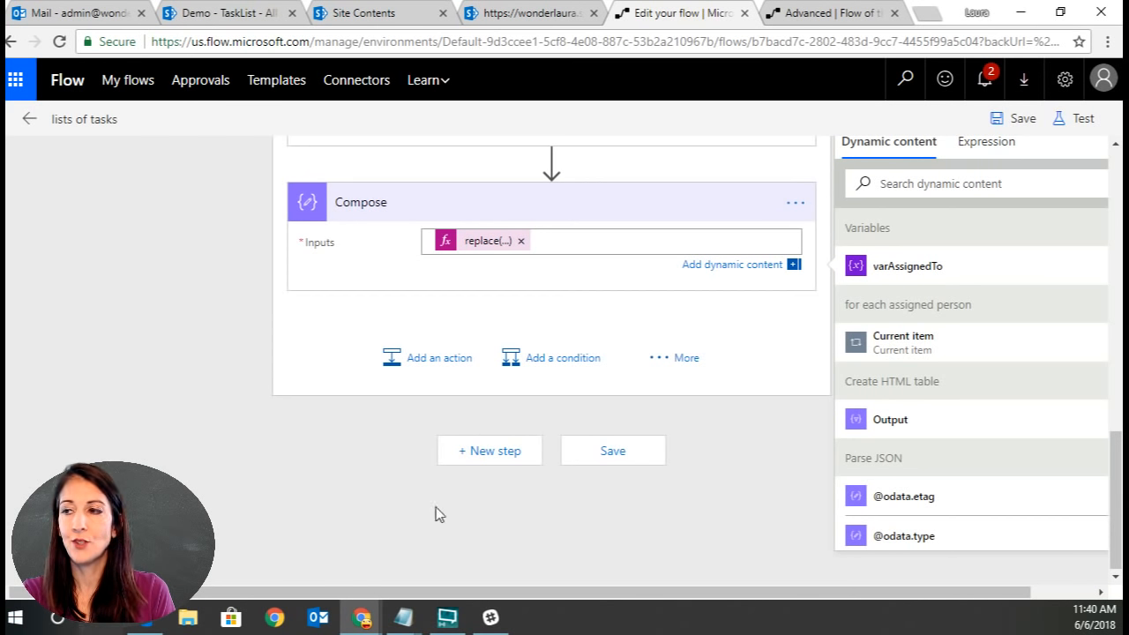
{"action": "scroll", "coordinate": [168, 409], "scroll_direction": "up", "scroll_amount": 3}
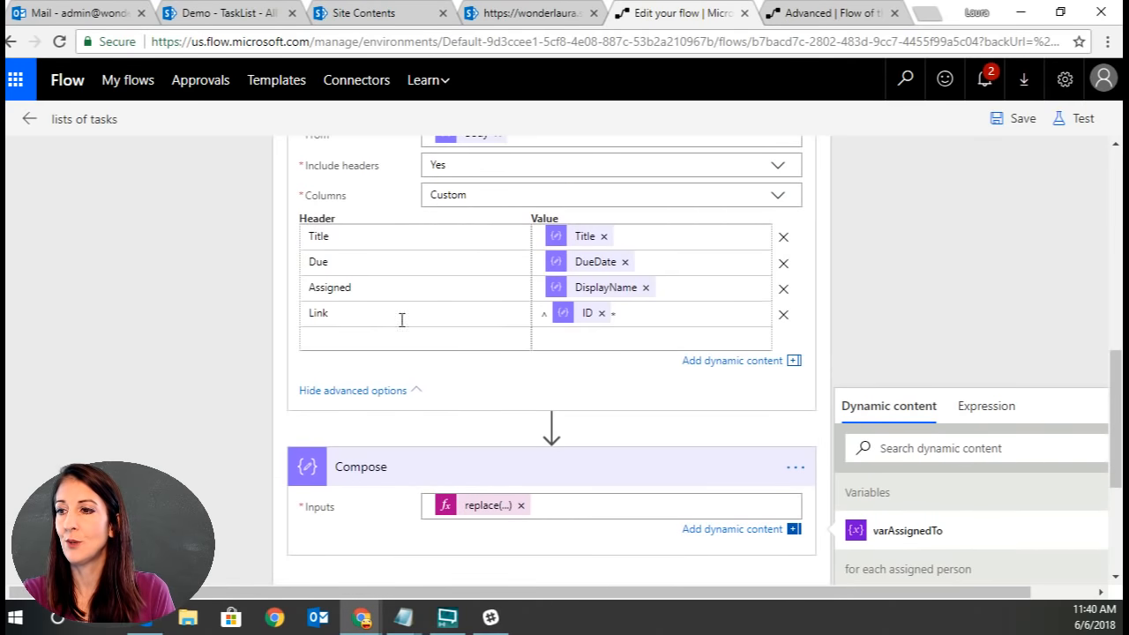
{"action": "left_click", "coordinate": [589, 338]}
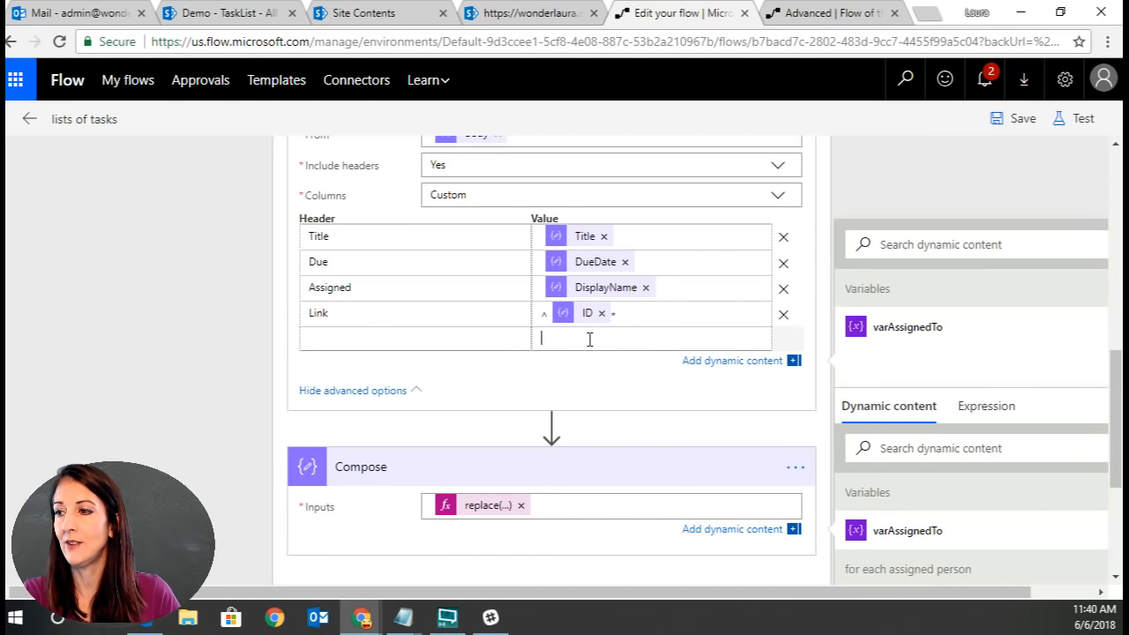
{"action": "type", "text": "<ah"}
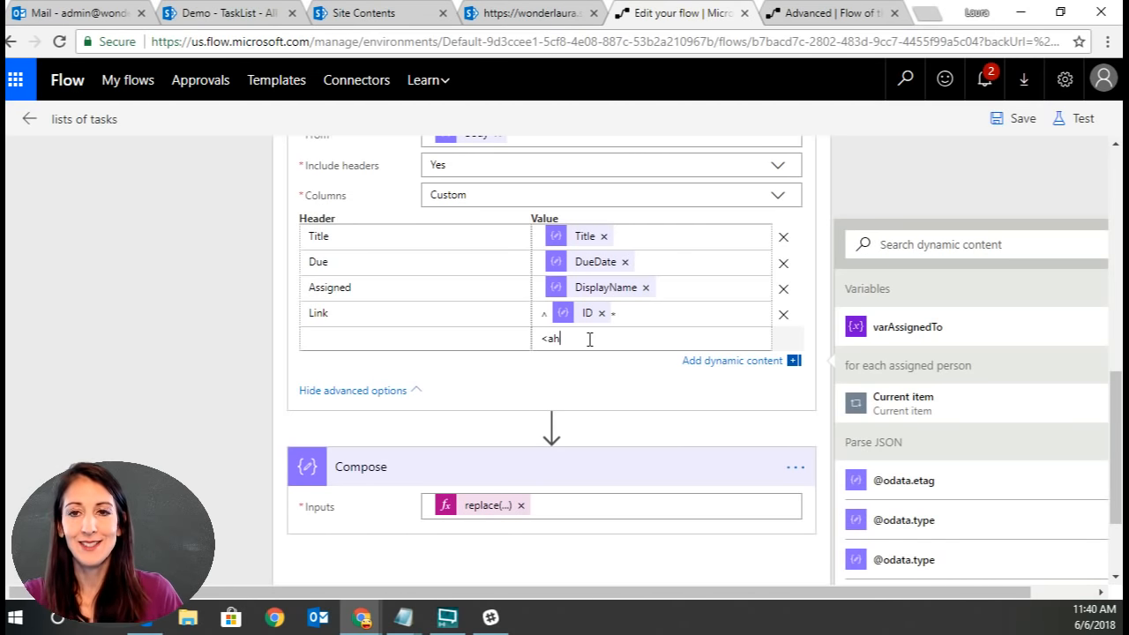
{"action": "key", "text": "BackSpace"}
{"action": "key", "text": "BackSpace"}
{"action": "key", "text": "BackSpace"}
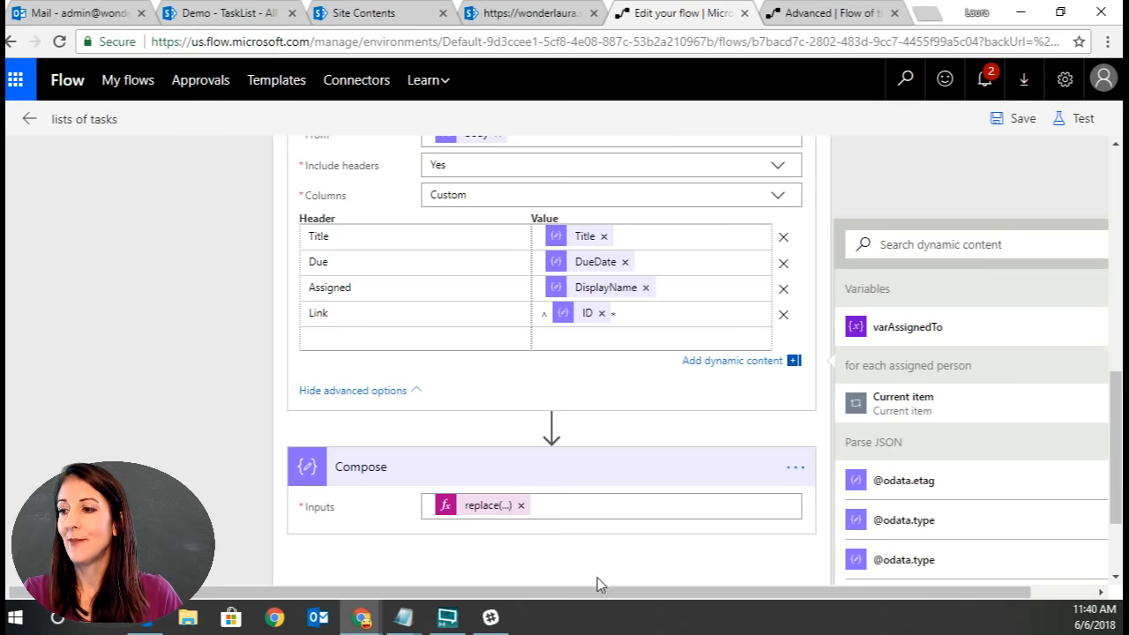
Compare against the earlier task email in the mailbox, then save the flow.
{"action": "mouse_move", "coordinate": [482, 513]}
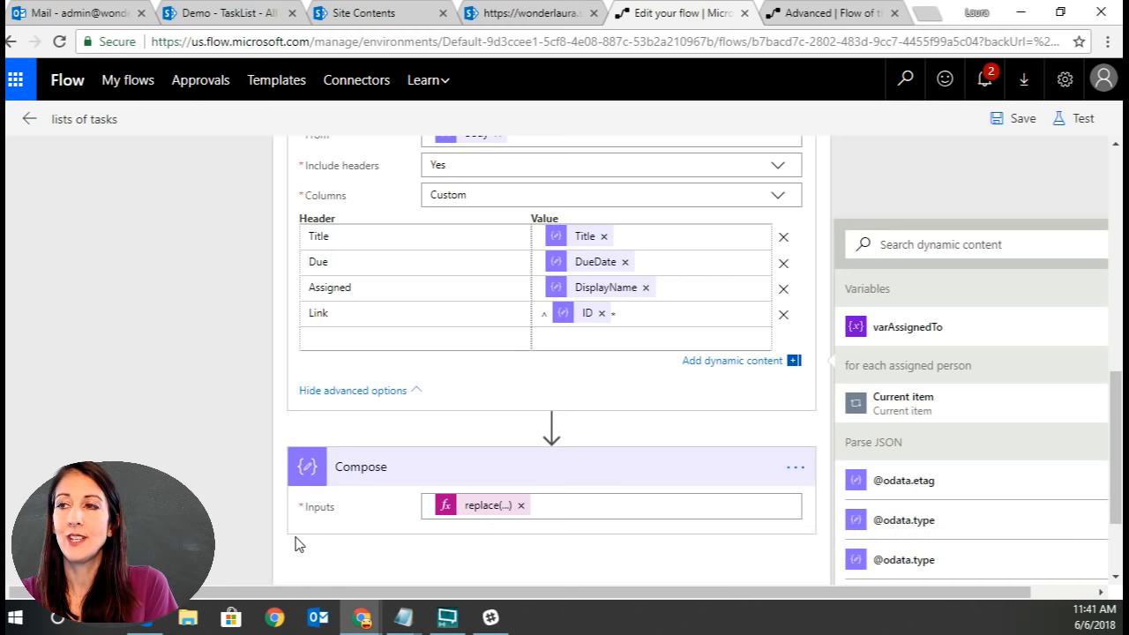
{"action": "left_click", "coordinate": [53, 13]}
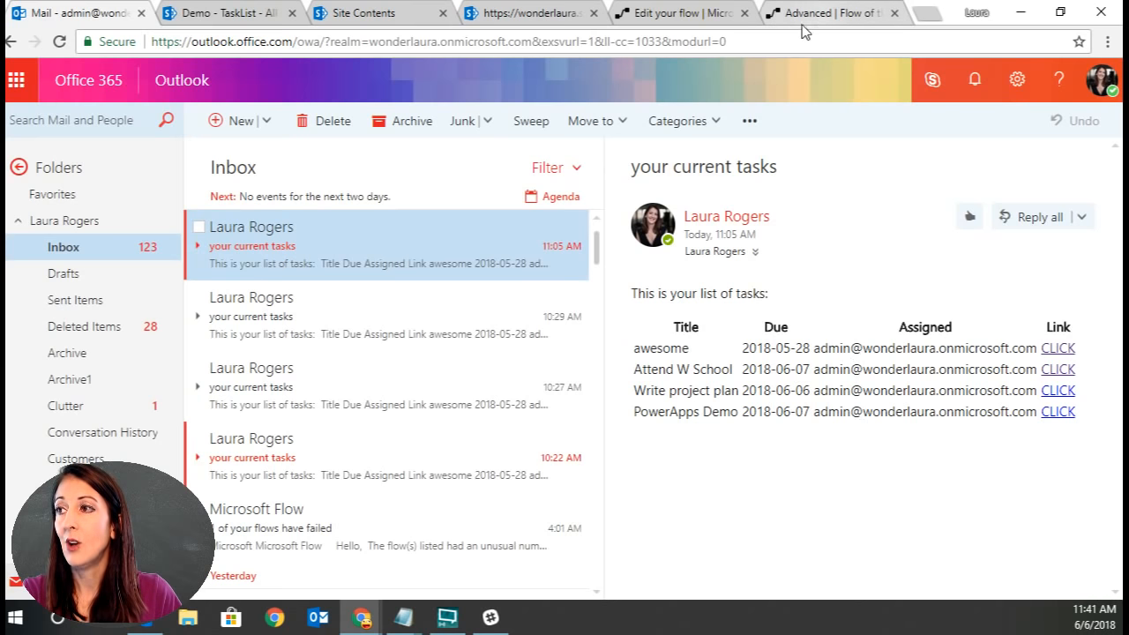
{"action": "left_click", "coordinate": [689, 16]}
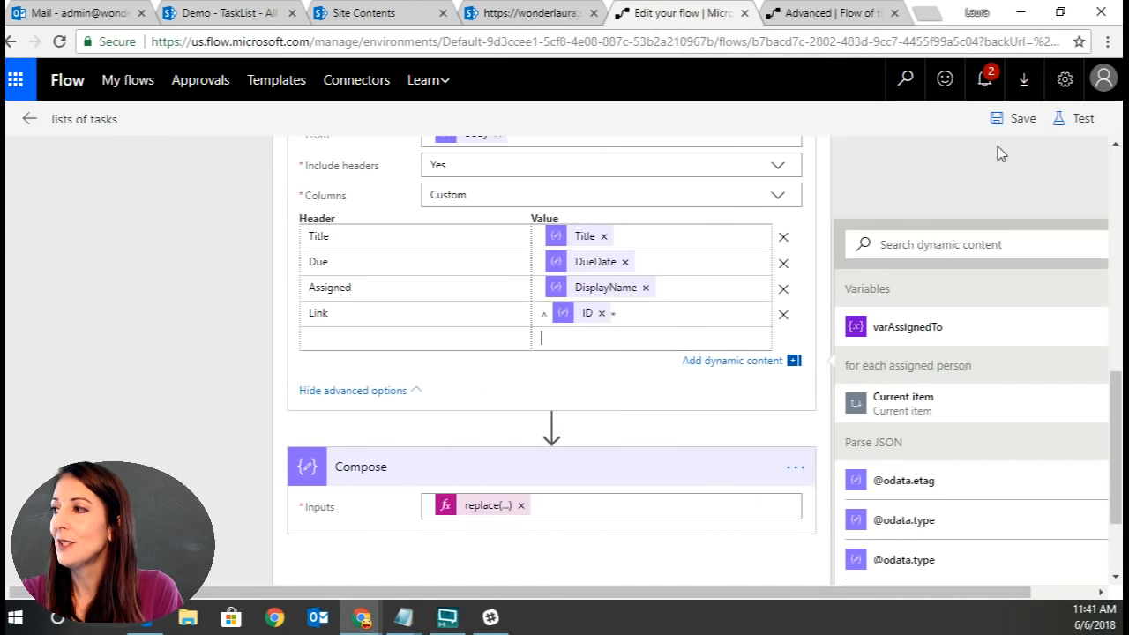
{"action": "left_click", "coordinate": [1007, 122]}
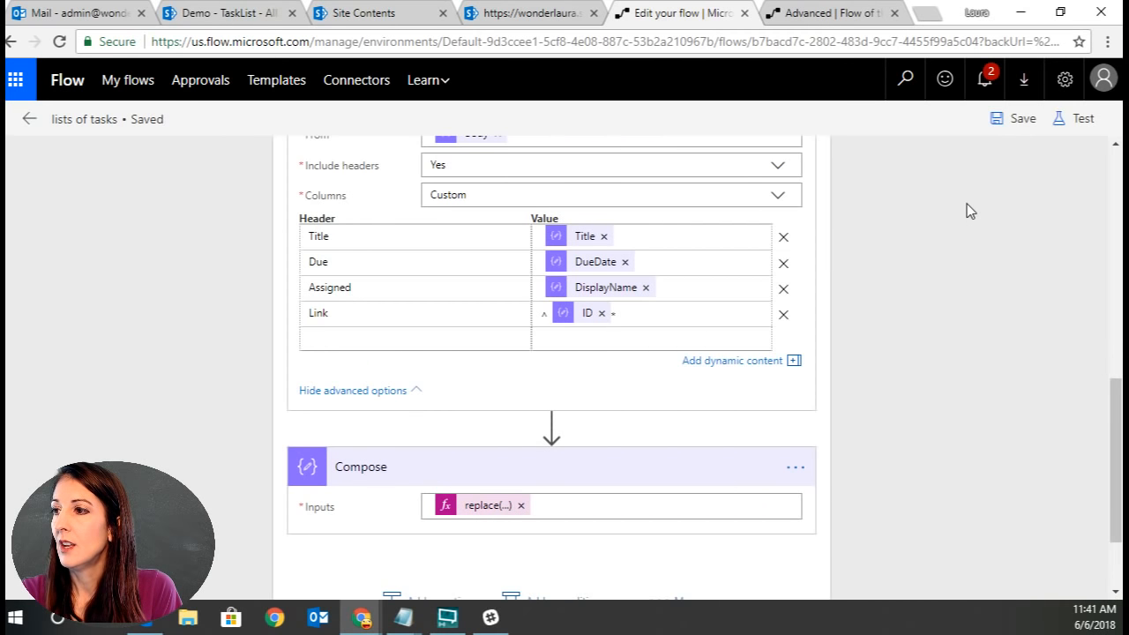
Add an Office 365 Outlook Send an email action after the Compose action.
{"action": "scroll", "coordinate": [890, 522], "scroll_direction": "down", "scroll_amount": 1}
{"action": "left_click", "coordinate": [424, 487]}
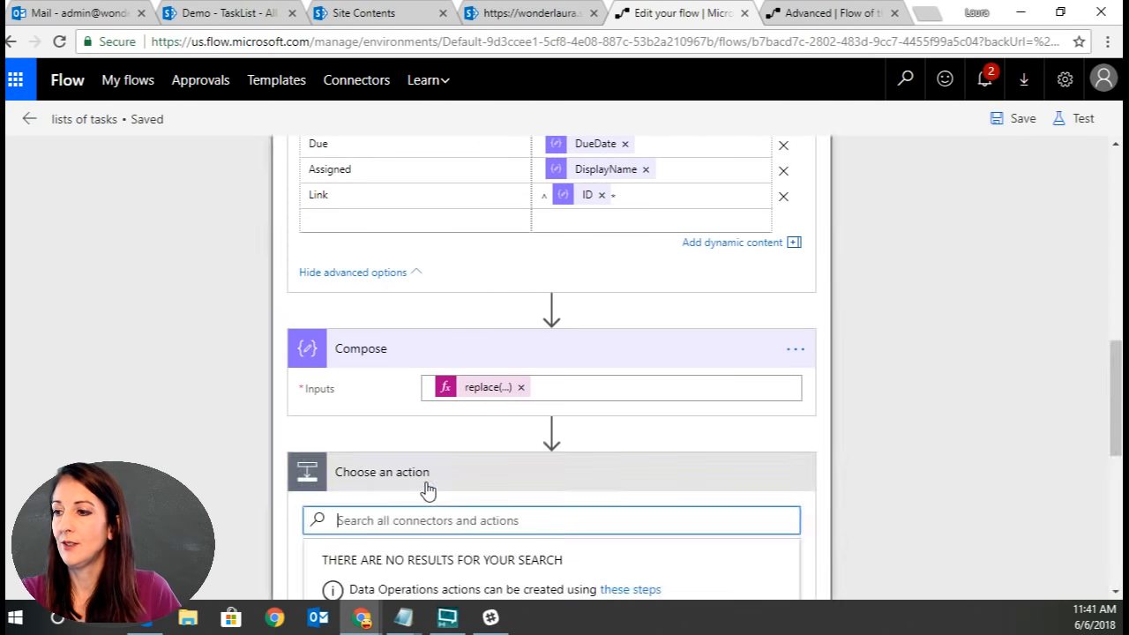
{"action": "scroll", "coordinate": [556, 527], "scroll_direction": "down", "scroll_amount": 5}
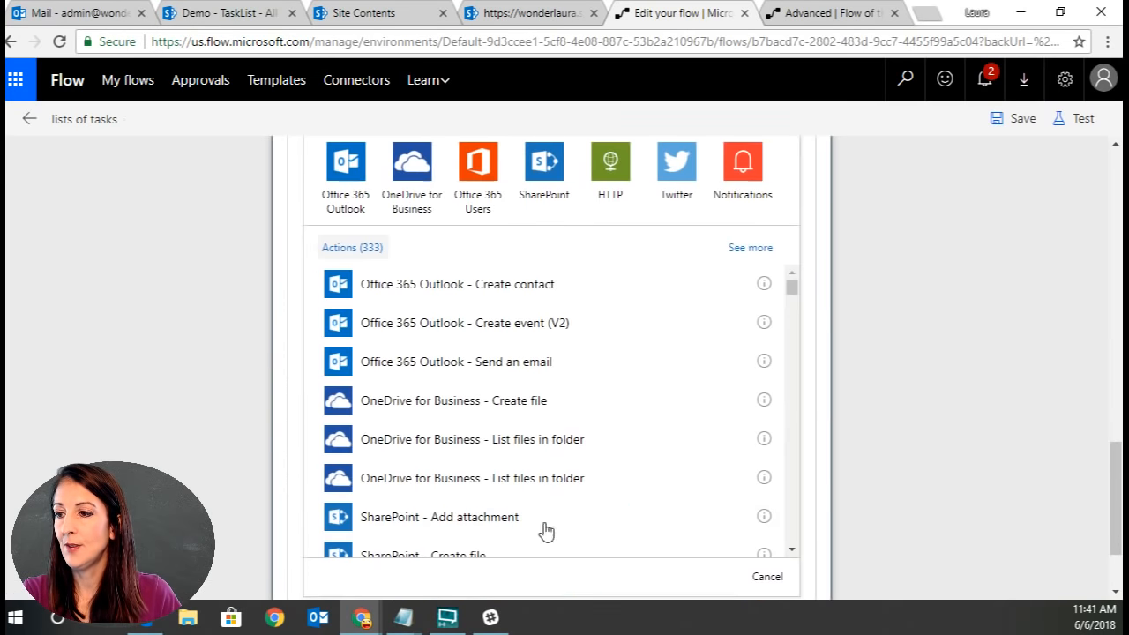
{"action": "left_click", "coordinate": [342, 168]}
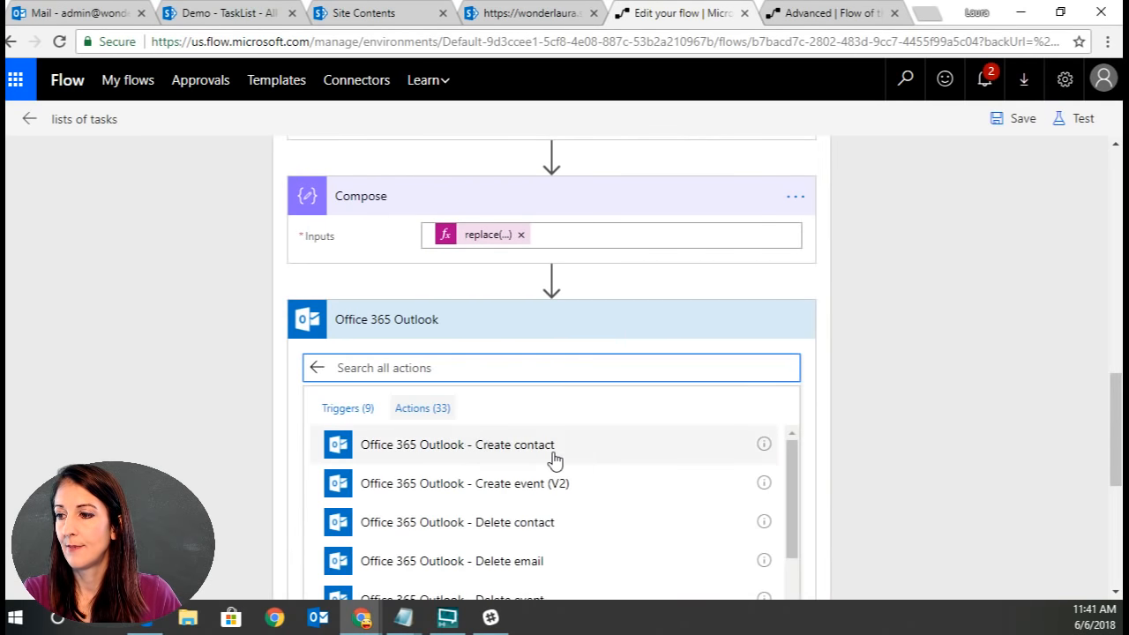
{"action": "scroll", "coordinate": [579, 471], "scroll_direction": "down", "scroll_amount": 3}
{"action": "scroll", "coordinate": [579, 471], "scroll_direction": "down", "scroll_amount": 8}
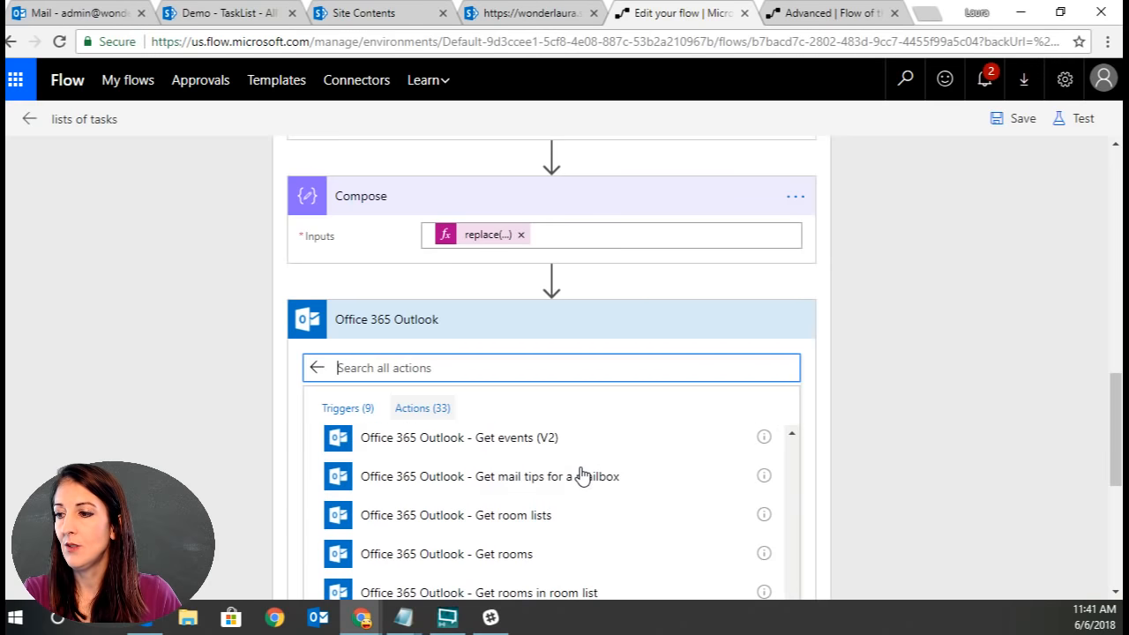
{"action": "scroll", "coordinate": [920, 450], "scroll_direction": "down", "scroll_amount": 3}
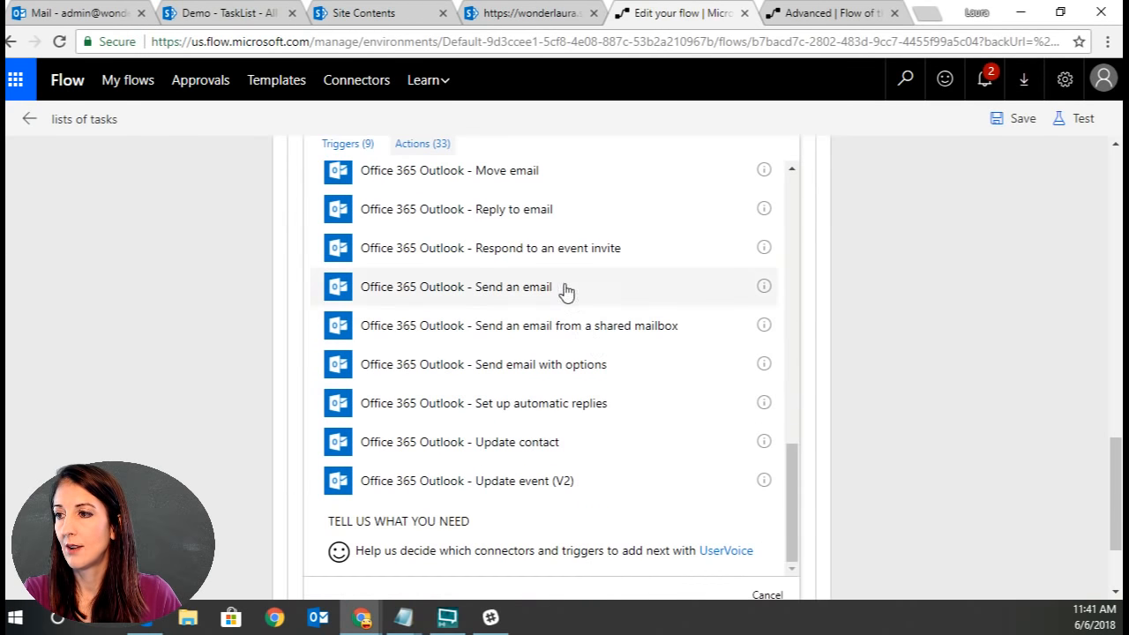
{"action": "left_click", "coordinate": [567, 292]}
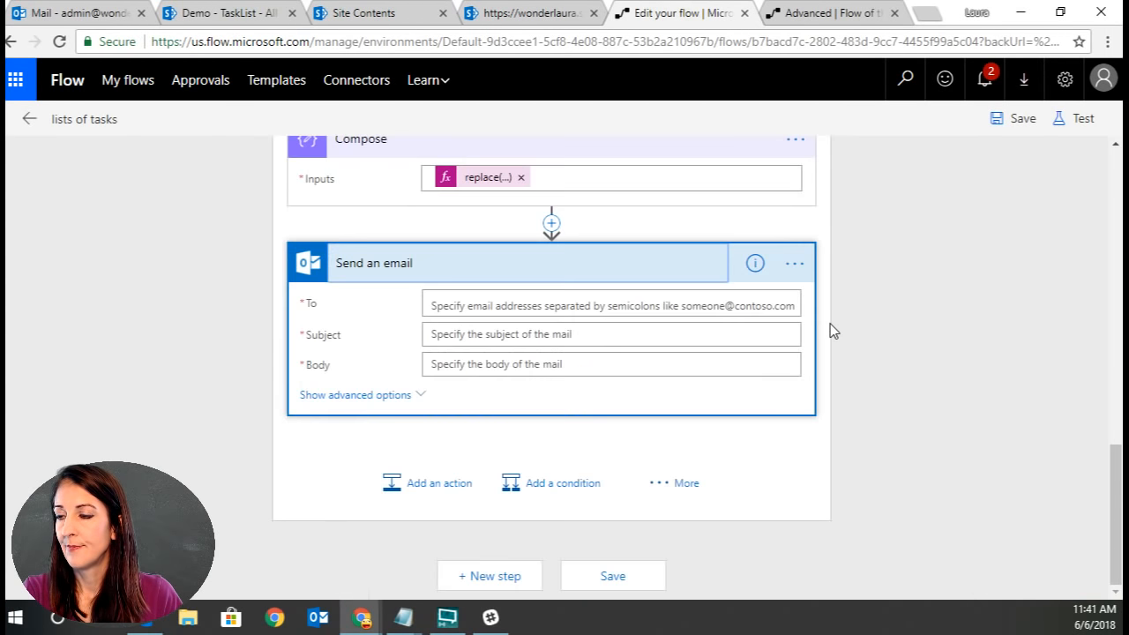
Set the email's To field to the loop's Current item.
{"action": "left_click", "coordinate": [619, 305]}
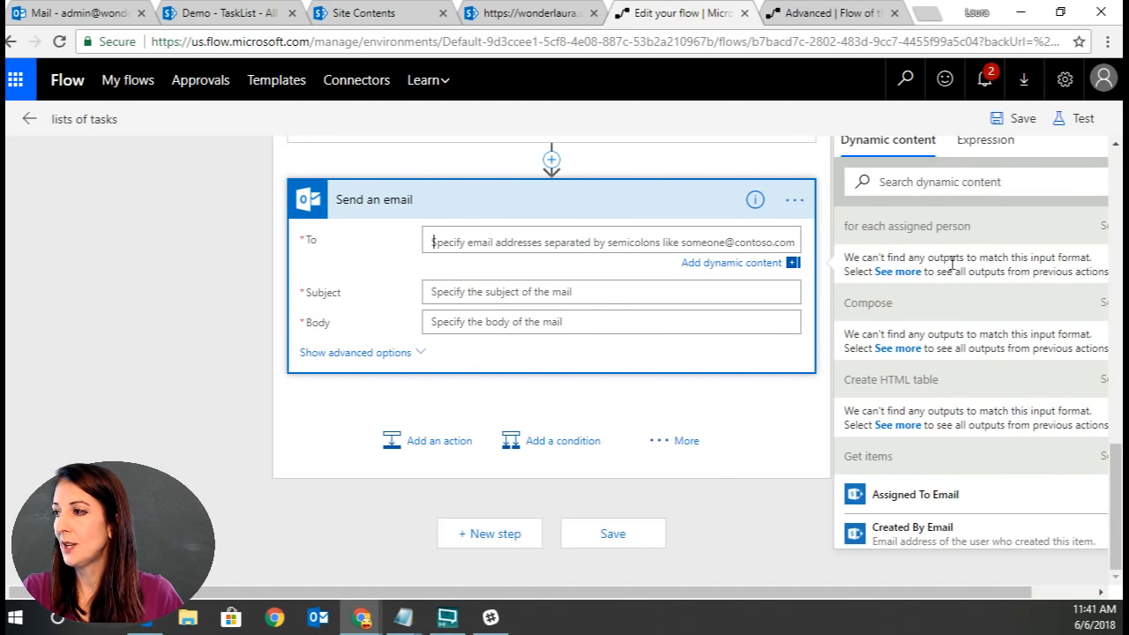
{"action": "left_click", "coordinate": [1101, 227]}
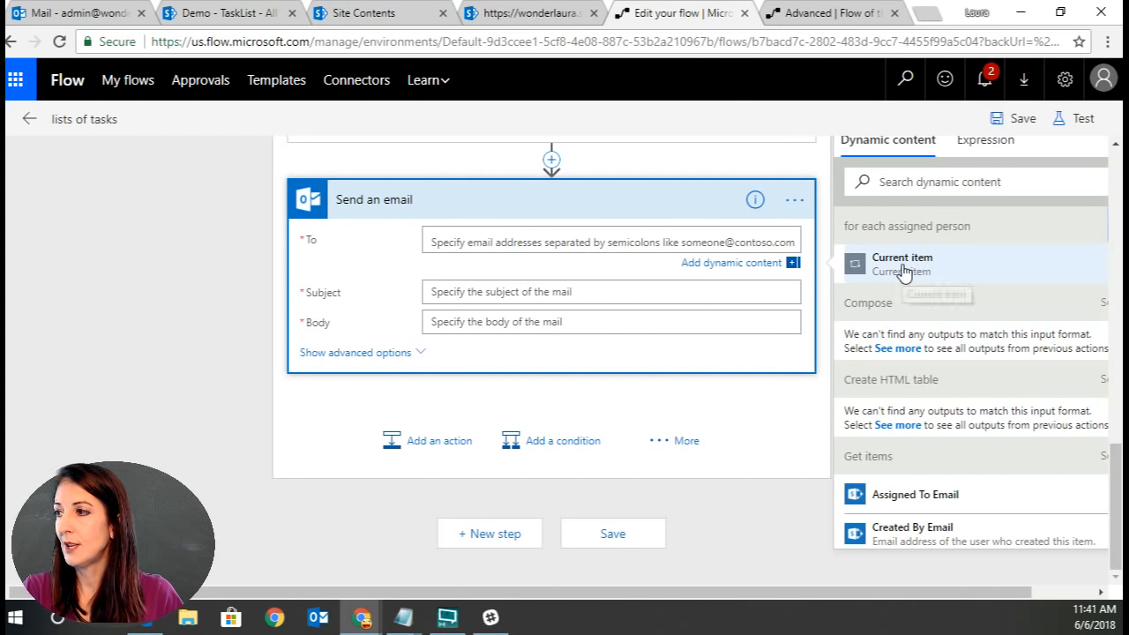
{"action": "left_click", "coordinate": [904, 264]}
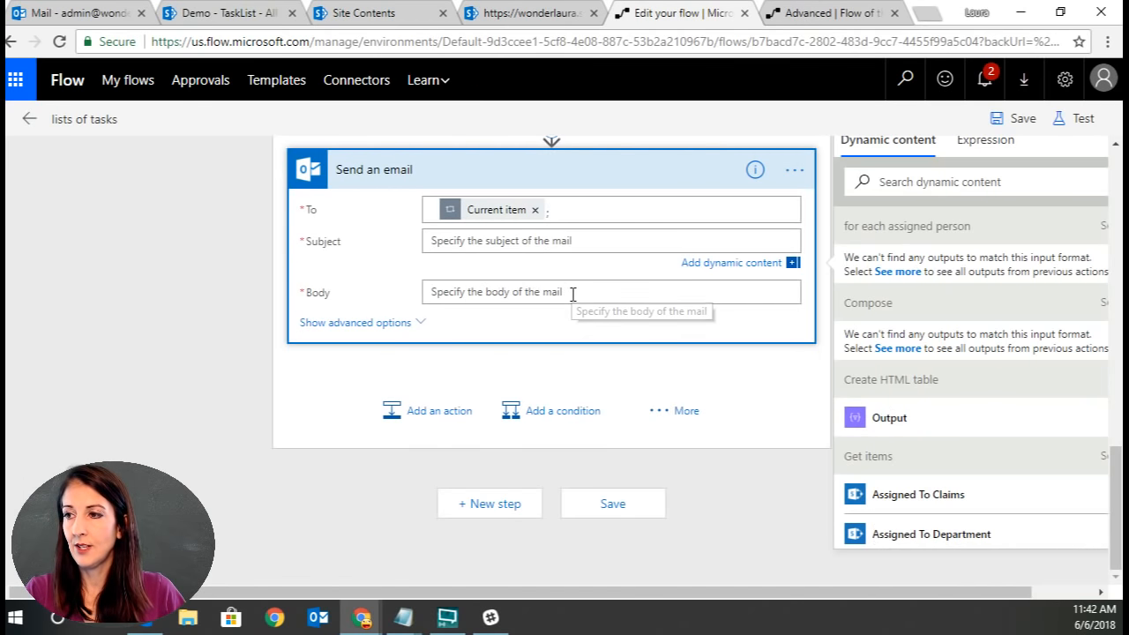
Enter the subject 'These are your current tasks' and set Is HTML to Yes in the advanced options.
{"action": "type", "text": "Ths"}
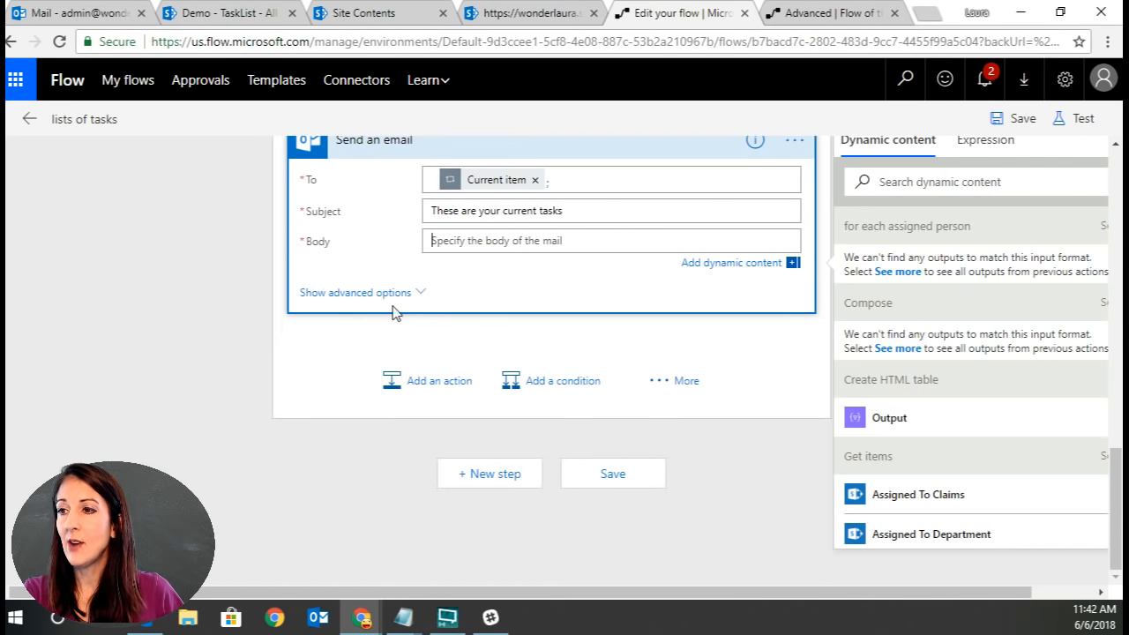
{"action": "left_click", "coordinate": [384, 293]}
{"action": "left_click", "coordinate": [365, 395]}
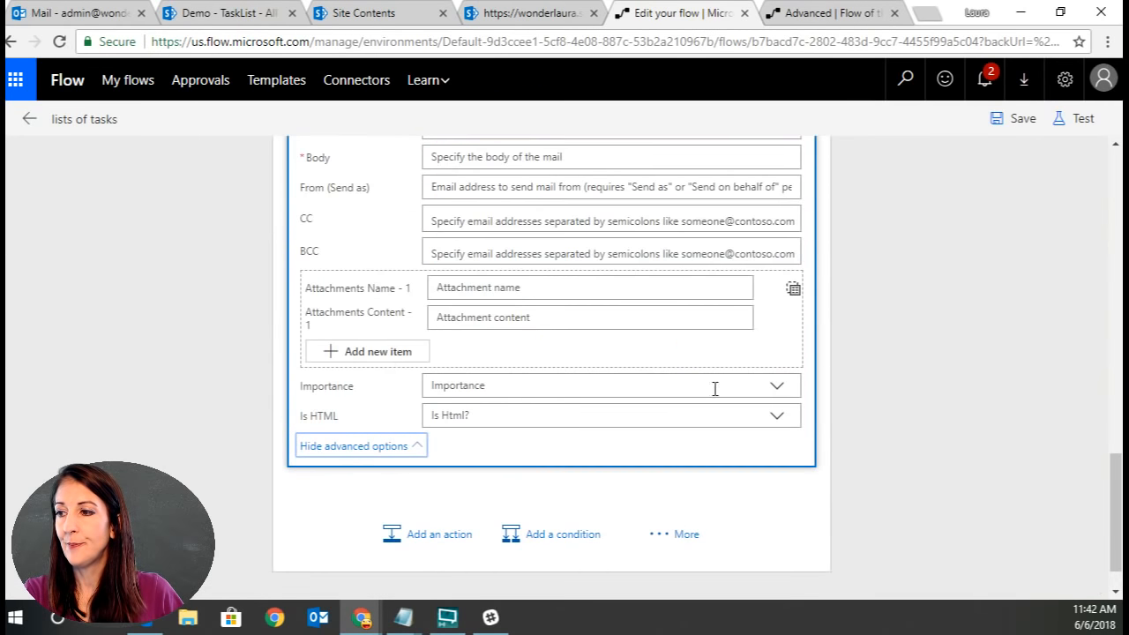
{"action": "left_click", "coordinate": [679, 422]}
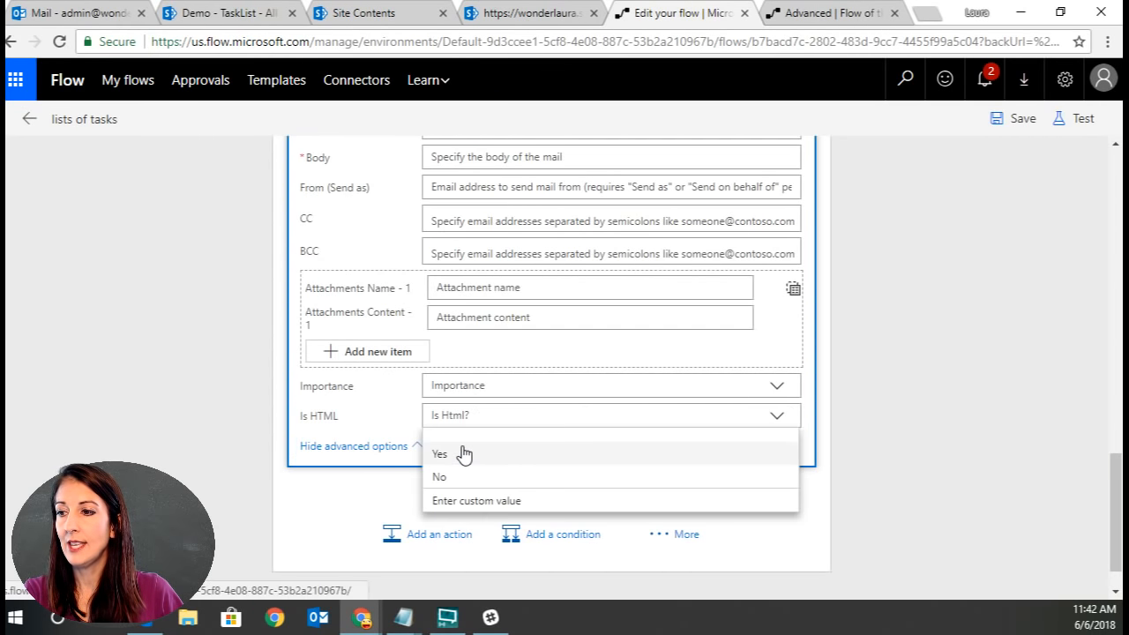
{"action": "left_click", "coordinate": [466, 454]}
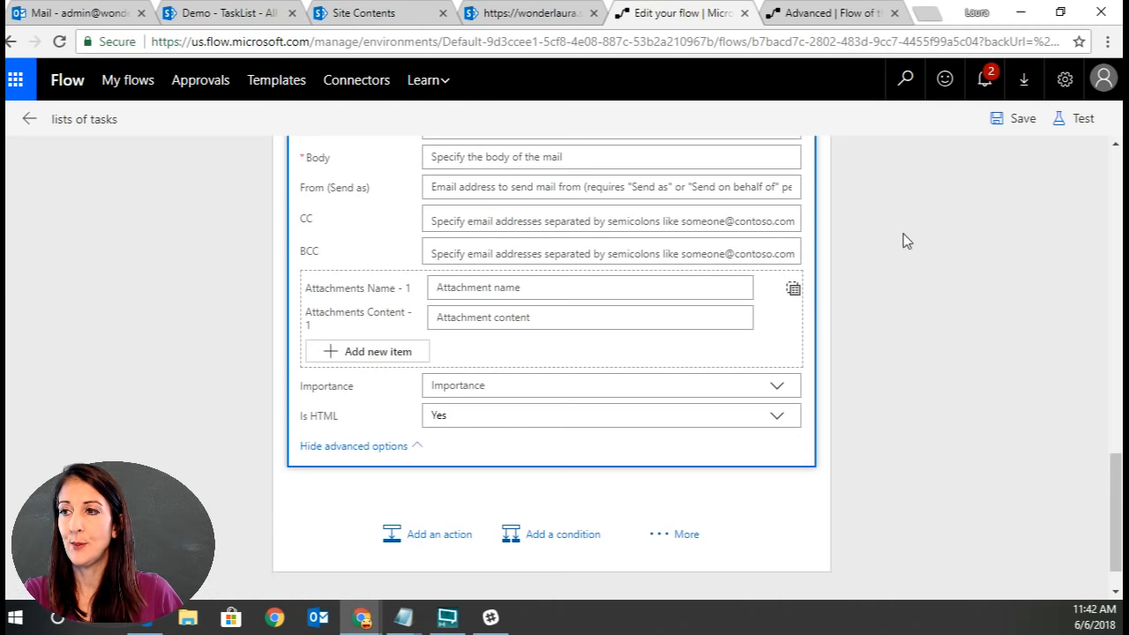
Enter 'Here is your list:<p>' as the email body.
{"action": "scroll", "coordinate": [944, 239], "scroll_direction": "up", "scroll_amount": 1}
{"action": "left_click", "coordinate": [520, 251]}
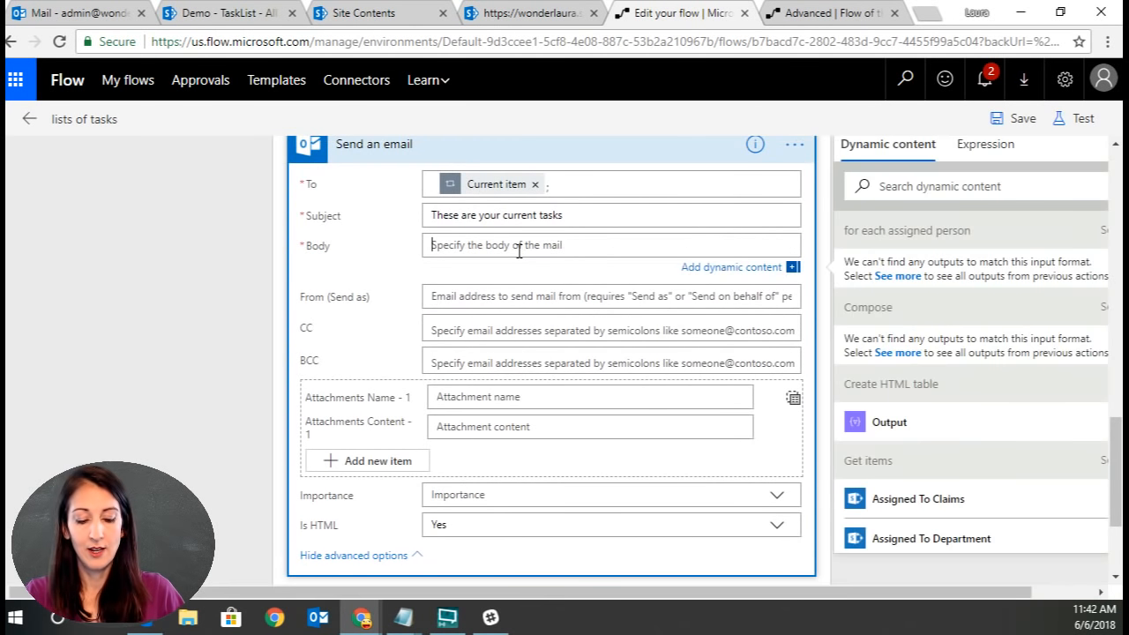
{"action": "type", "text": "Here is your lis"}
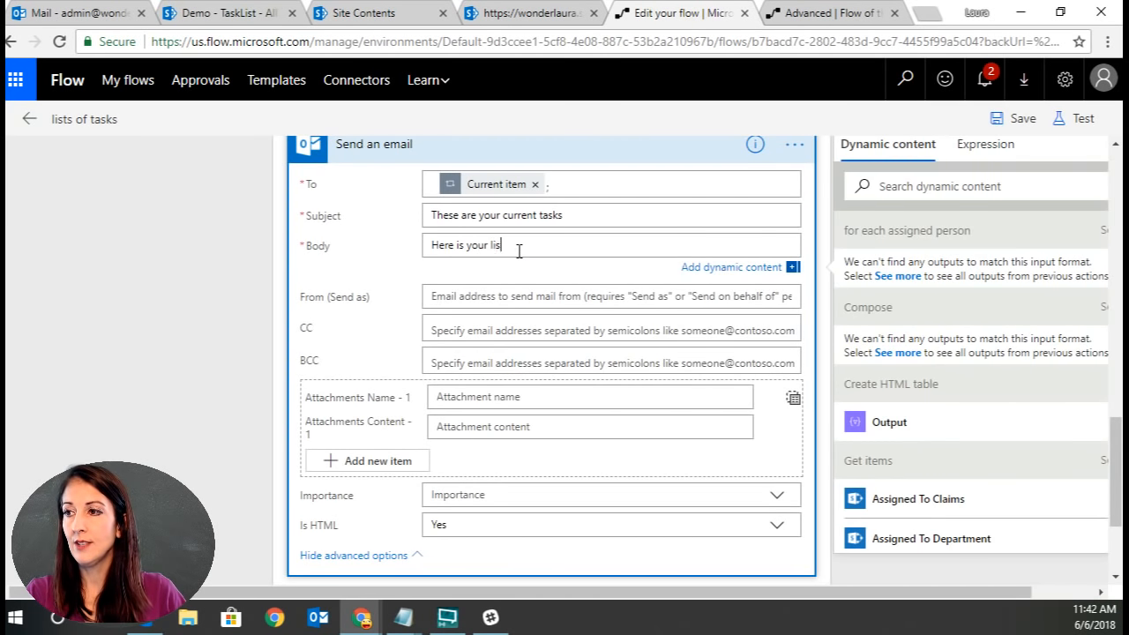
{"action": "type", "text": "t:<"}
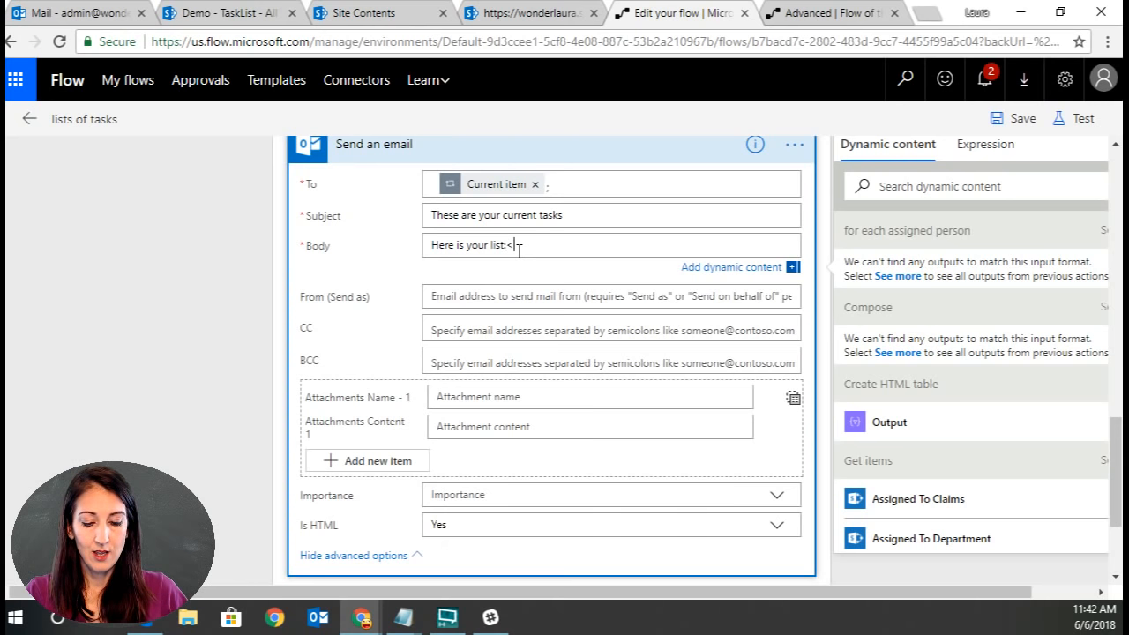
{"action": "type", "text": "p>"}
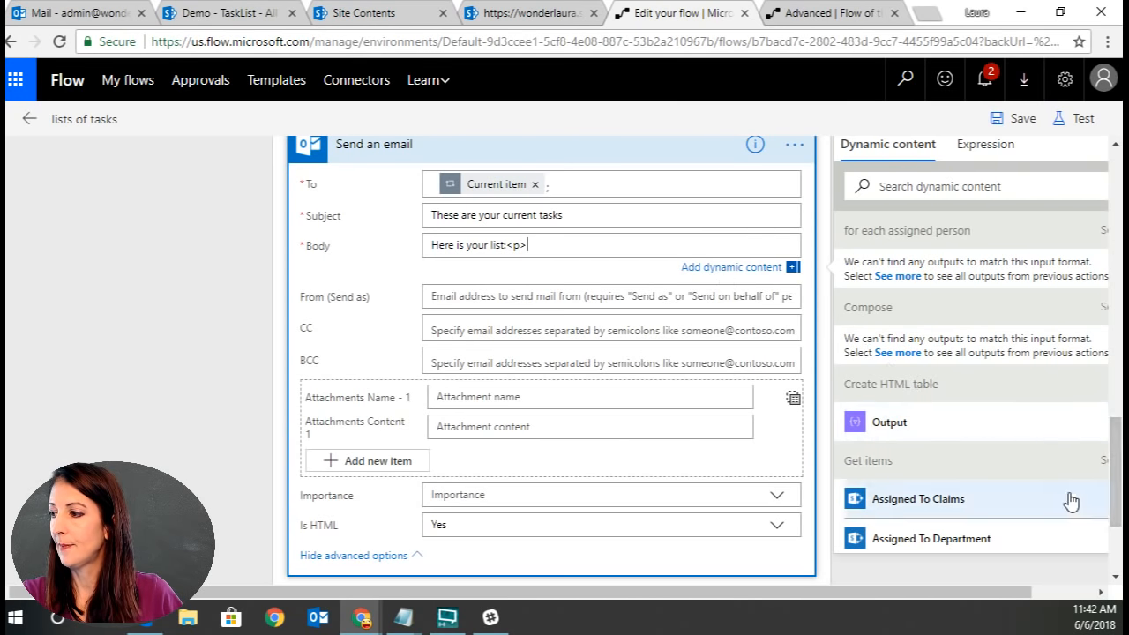
{"action": "scroll", "coordinate": [1069, 499], "scroll_direction": "down", "scroll_amount": 6}
{"action": "scroll", "coordinate": [1062, 498], "scroll_direction": "up", "scroll_amount": 6}
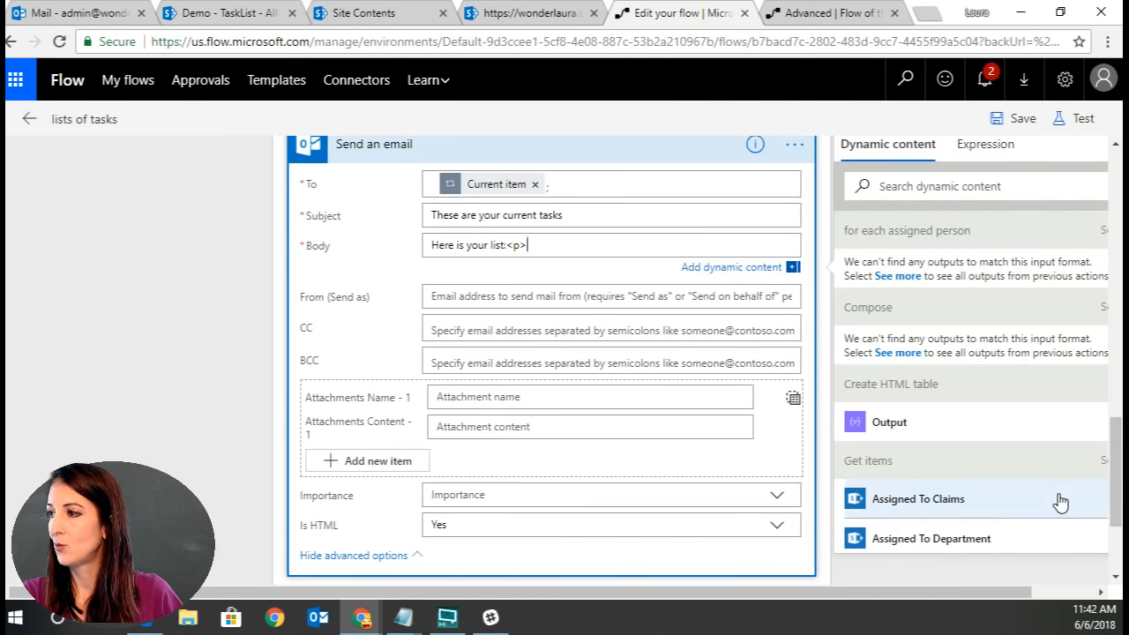
{"action": "left_click", "coordinate": [1103, 308]}
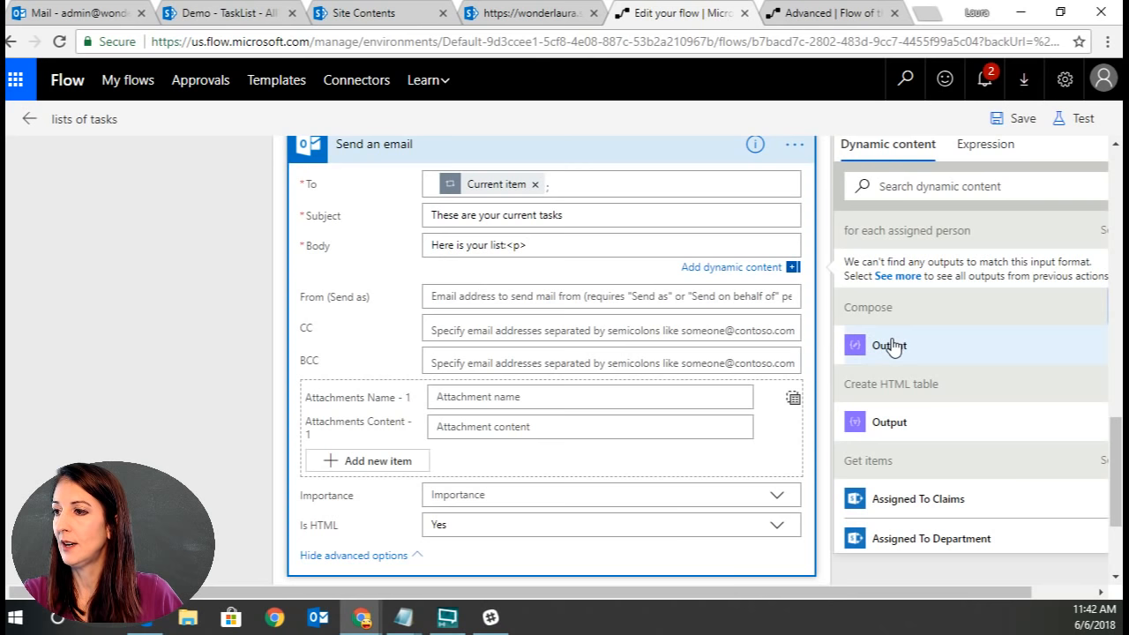
Rename the Compose action to 'compose final html table'.
{"action": "scroll", "coordinate": [653, 174], "scroll_direction": "up", "scroll_amount": 2}
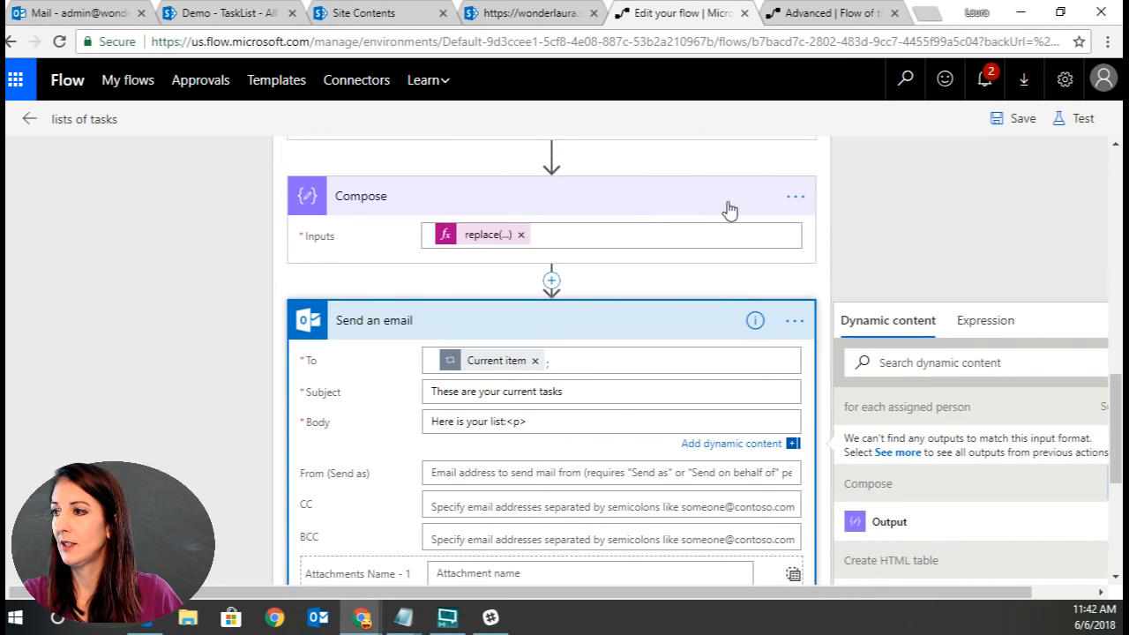
{"action": "left_click", "coordinate": [796, 203]}
{"action": "left_click", "coordinate": [867, 199]}
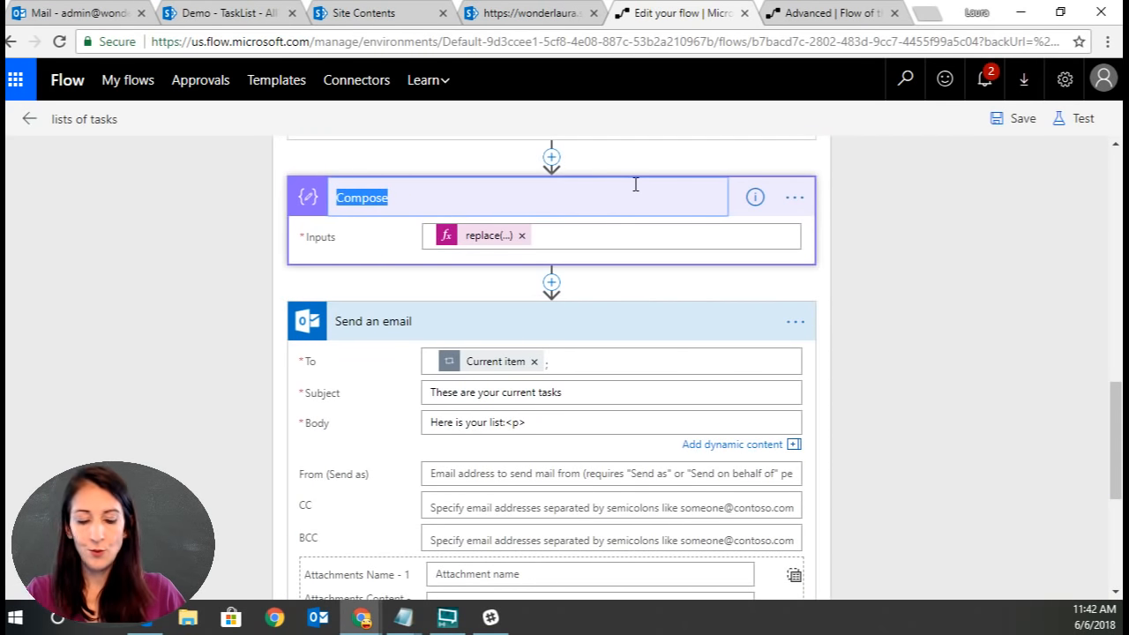
{"action": "type", "text": "compose final "}
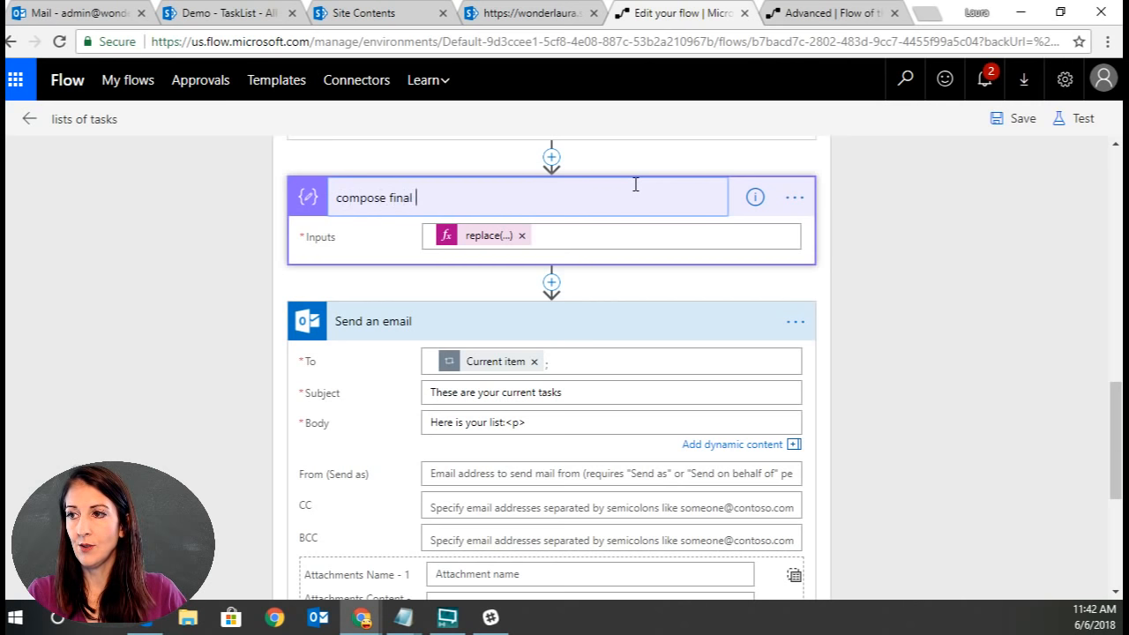
{"action": "type", "text": "html table"}
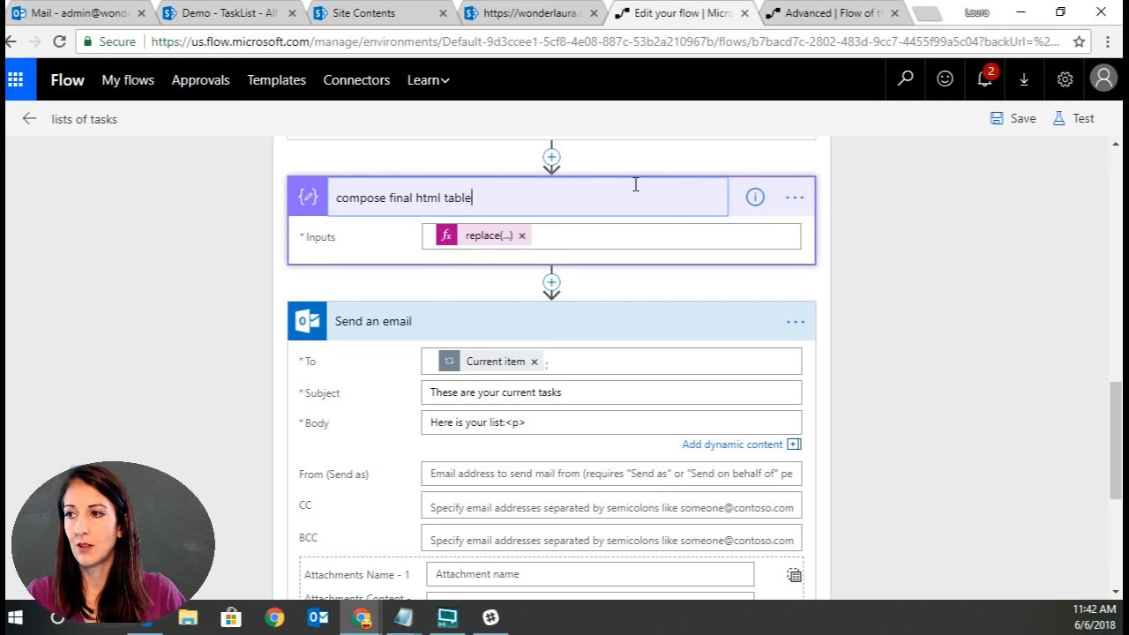
{"action": "key", "text": "Return"}
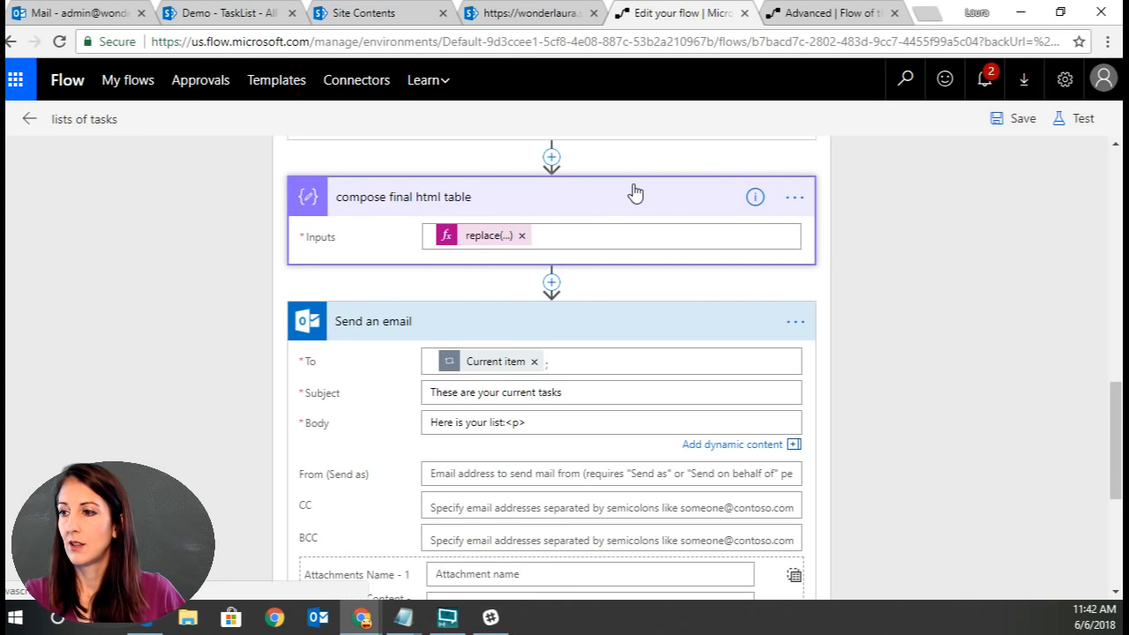
Append the compose final html table Output to the email body after the paragraph tag.
{"action": "left_click", "coordinate": [556, 424]}
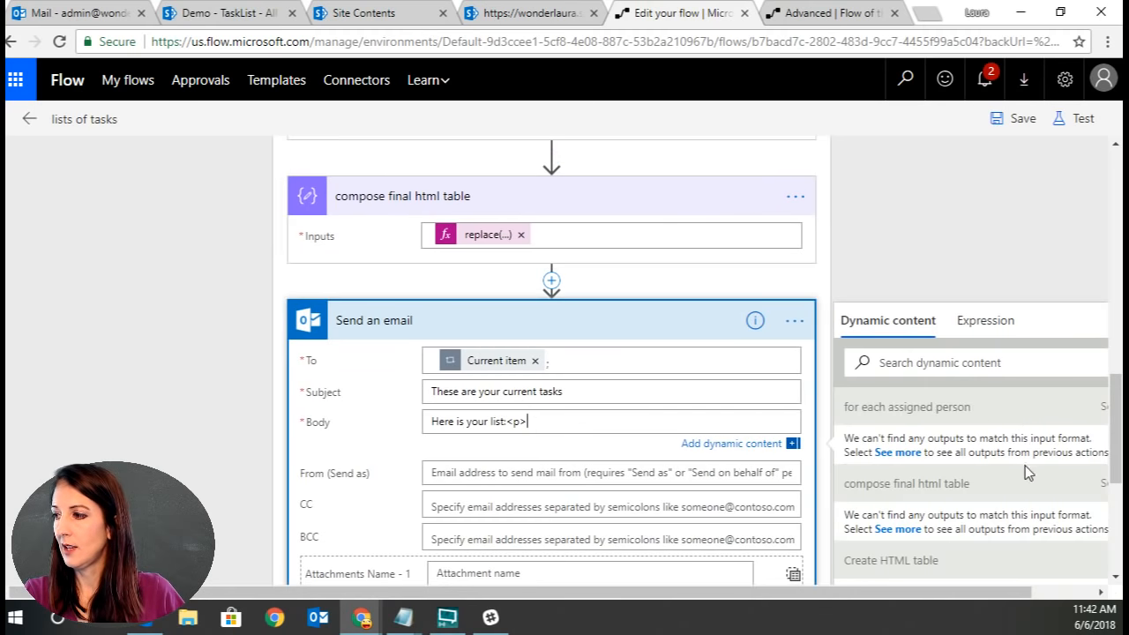
{"action": "scroll", "coordinate": [984, 425], "scroll_direction": "down", "scroll_amount": 1}
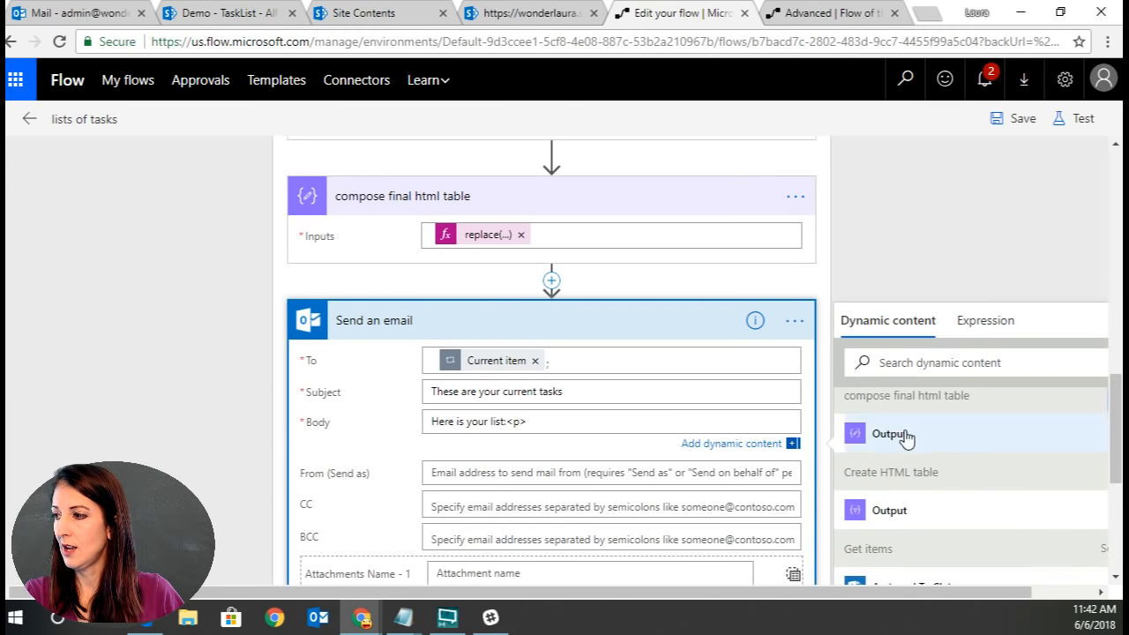
{"action": "left_click", "coordinate": [898, 435]}
Save and test the flow using data from the most recent previous run.
{"action": "left_click", "coordinate": [1003, 122]}
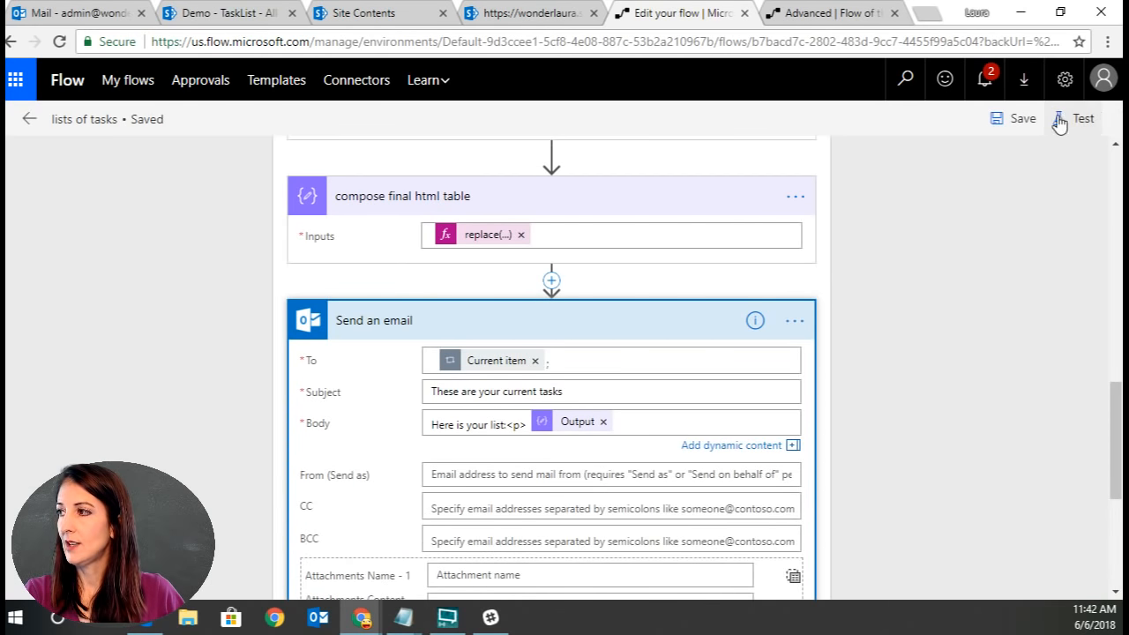
{"action": "left_click", "coordinate": [1063, 118]}
{"action": "left_click", "coordinate": [862, 229]}
{"action": "left_click", "coordinate": [866, 281]}
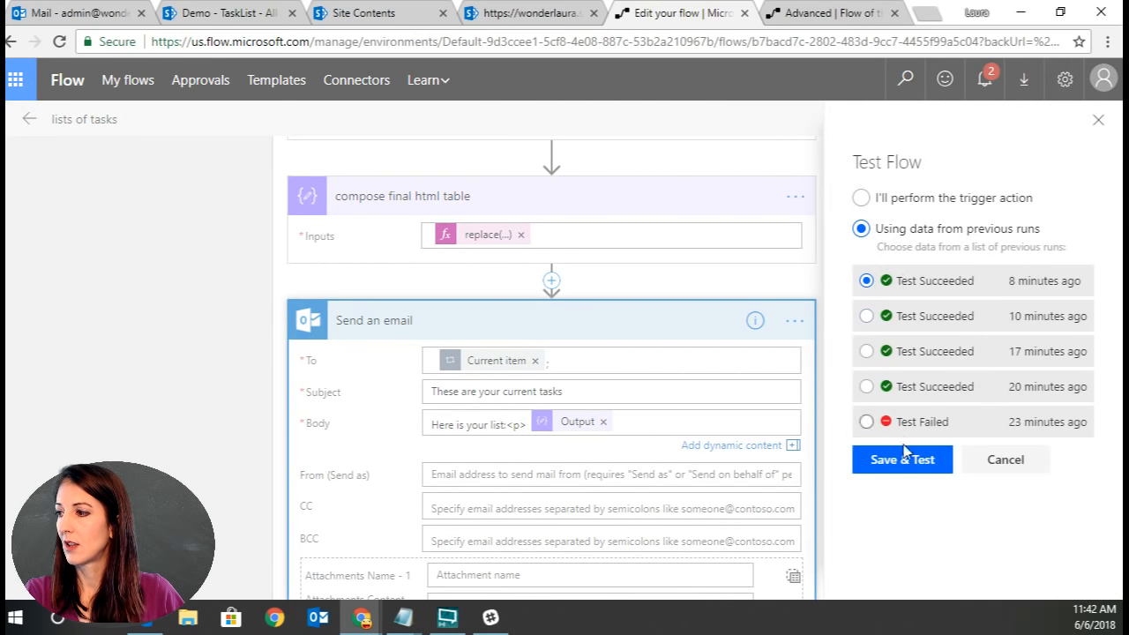
{"action": "left_click", "coordinate": [904, 464]}
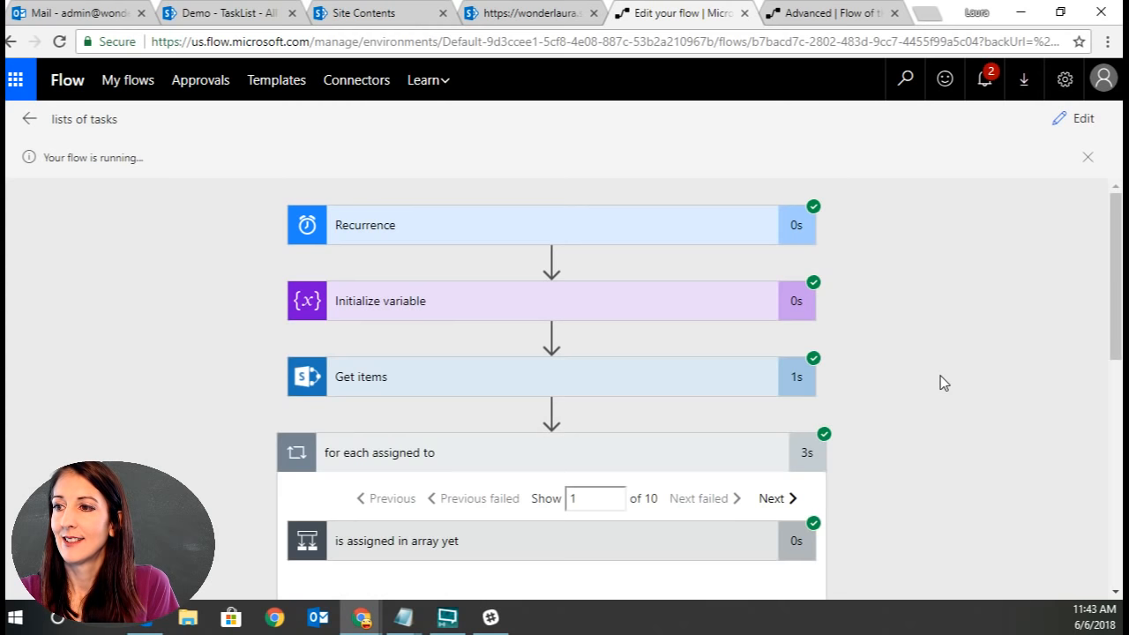
Review the run's actions and switch to the mailbox to check the new email.
{"action": "scroll", "coordinate": [940, 375], "scroll_direction": "down", "scroll_amount": 5}
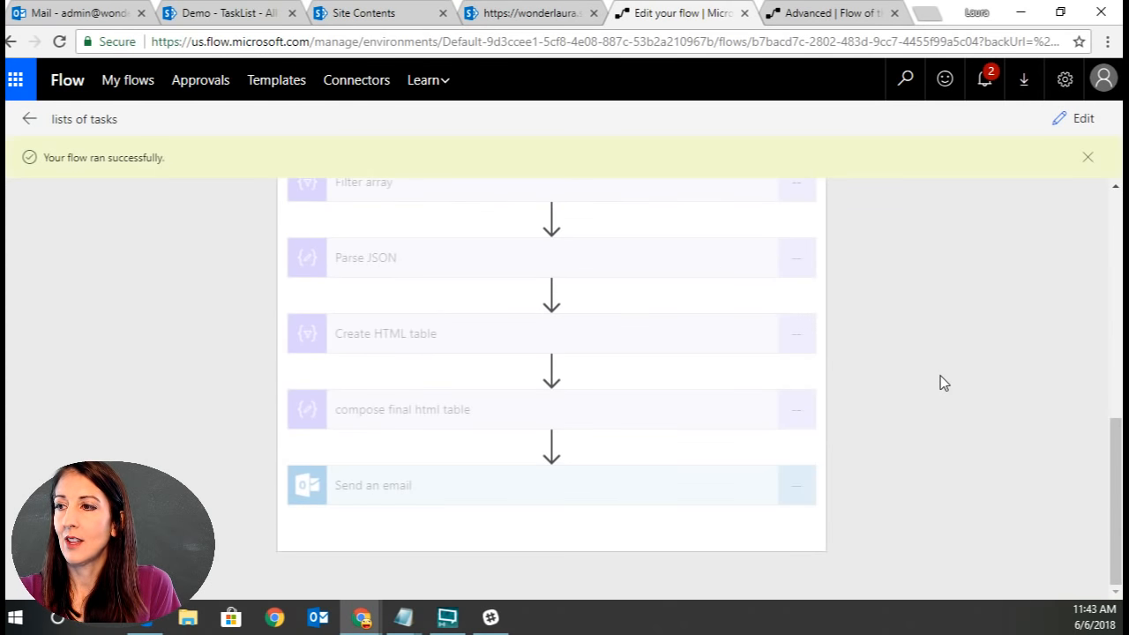
{"action": "left_click", "coordinate": [114, 14]}
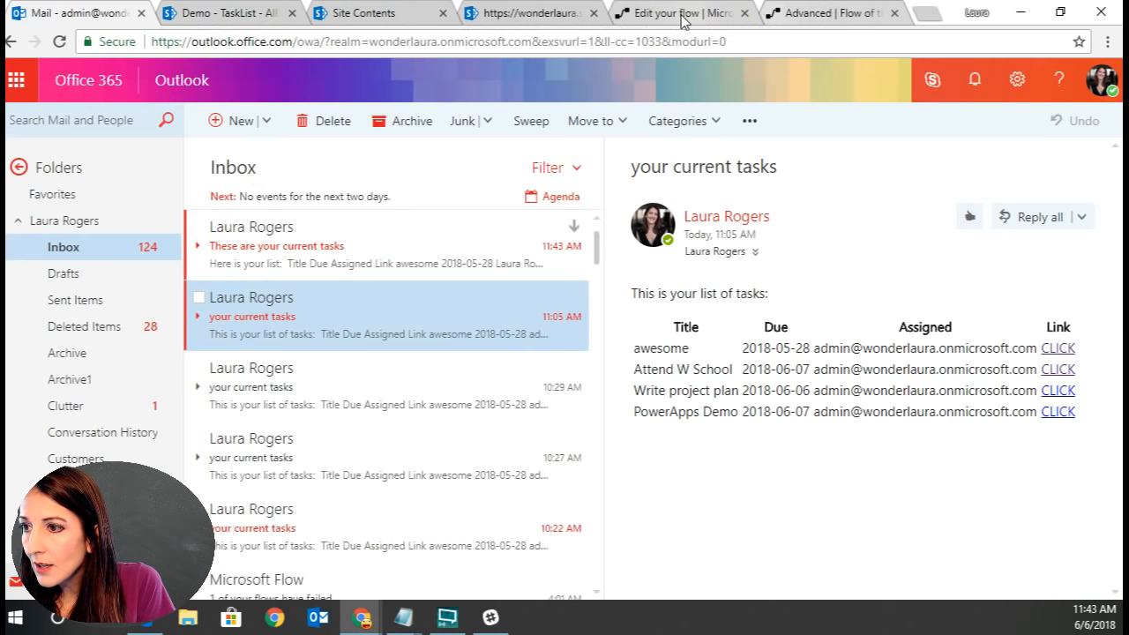
Open the newest task email, then return to the flow in edit mode and review its table and email actions.
{"action": "left_click", "coordinate": [369, 258]}
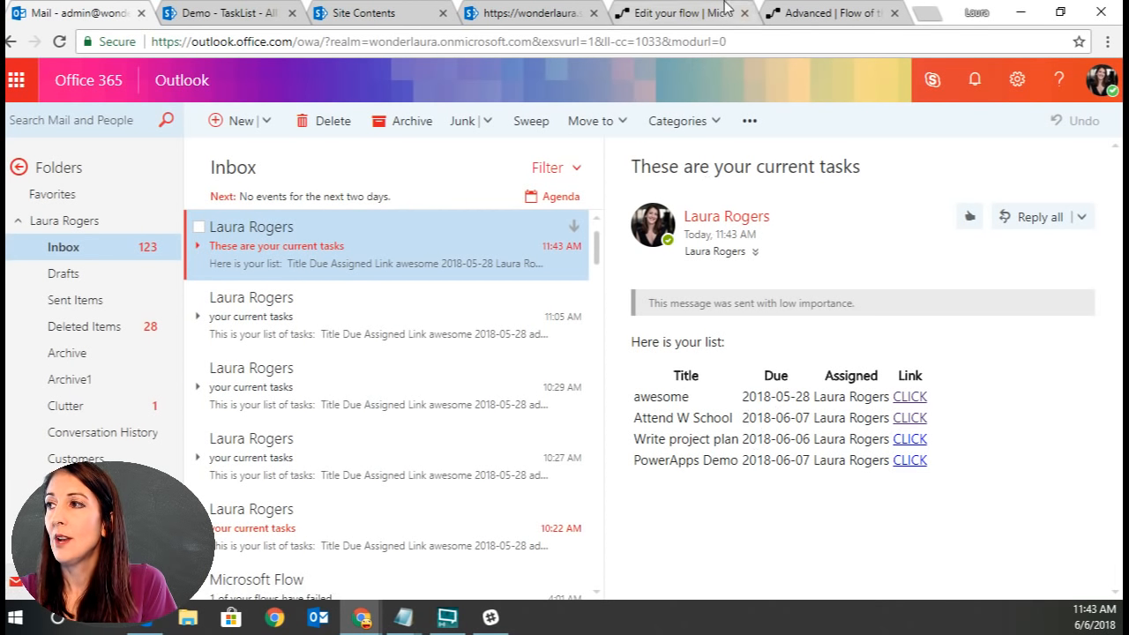
{"action": "left_click", "coordinate": [671, 13]}
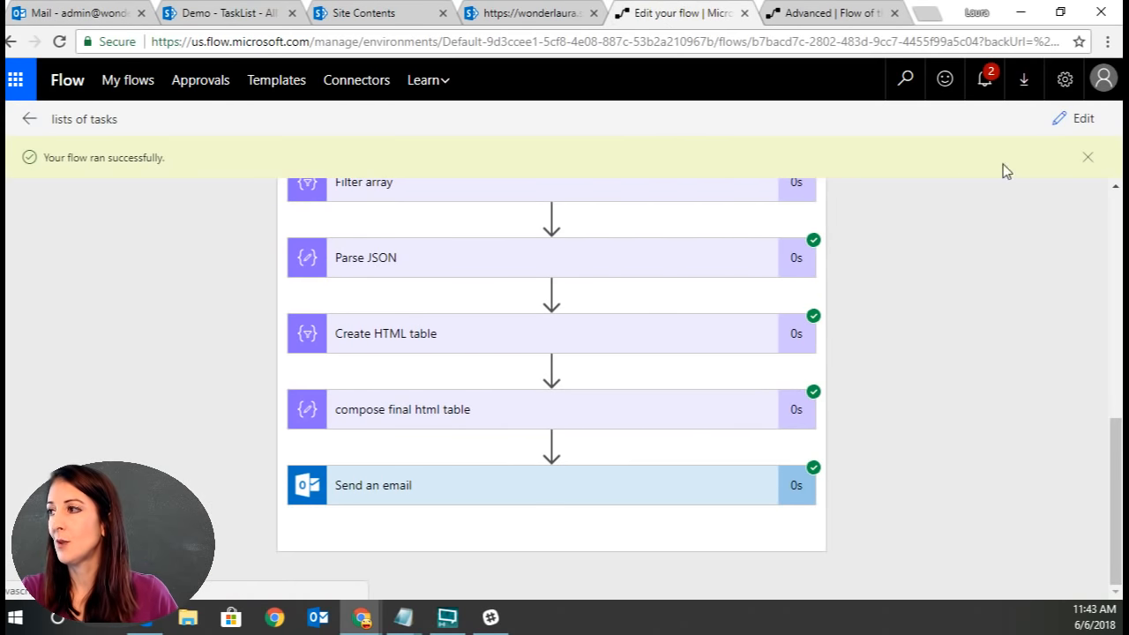
{"action": "left_click", "coordinate": [1084, 122]}
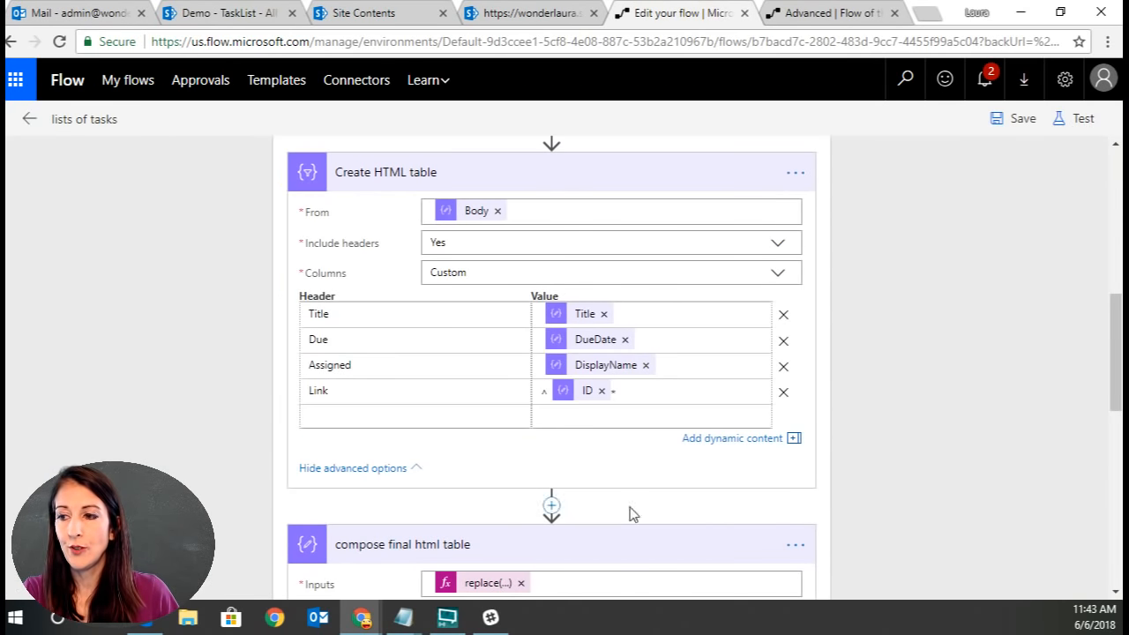
{"action": "scroll", "coordinate": [854, 469], "scroll_direction": "down", "scroll_amount": 10}
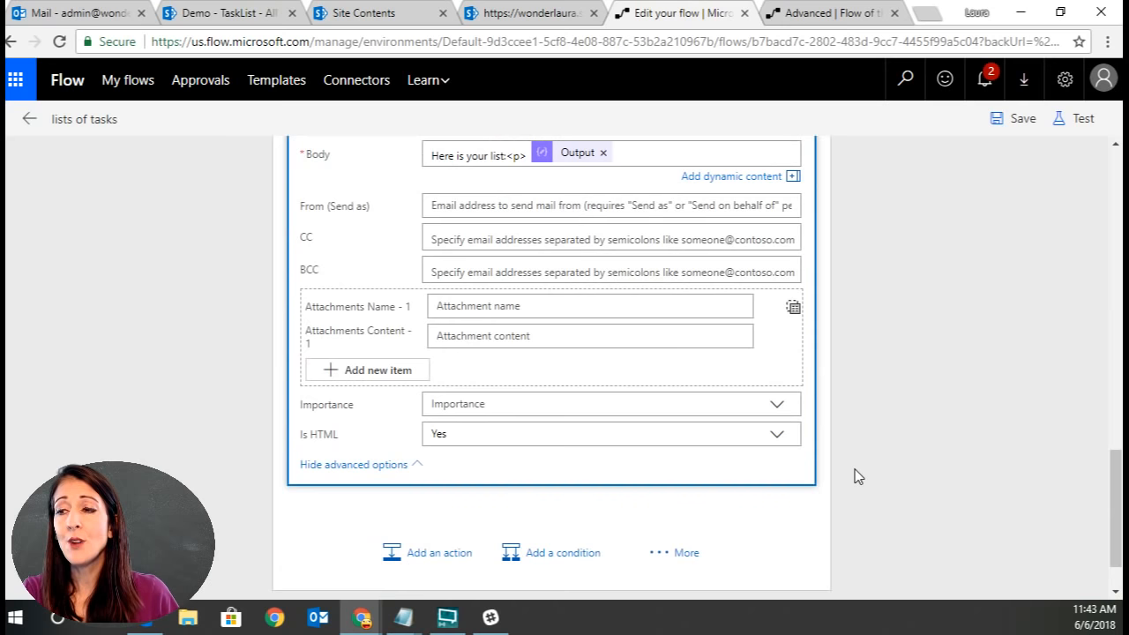
{"action": "scroll", "coordinate": [854, 470], "scroll_direction": "up", "scroll_amount": 5}
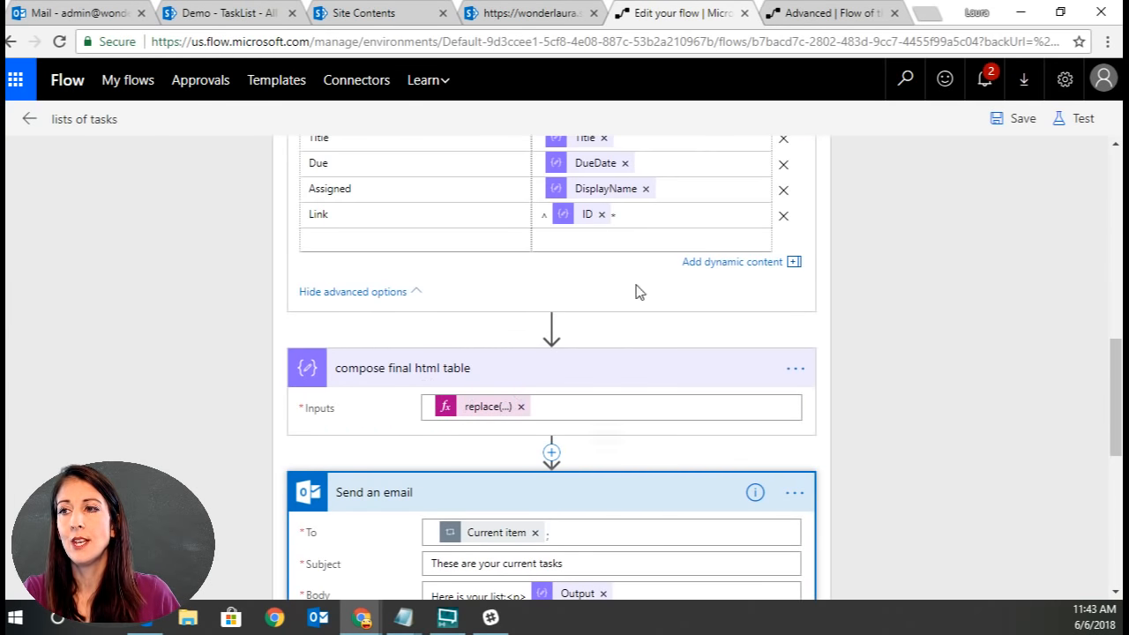
{"action": "scroll", "coordinate": [365, 233], "scroll_direction": "up", "scroll_amount": 2}
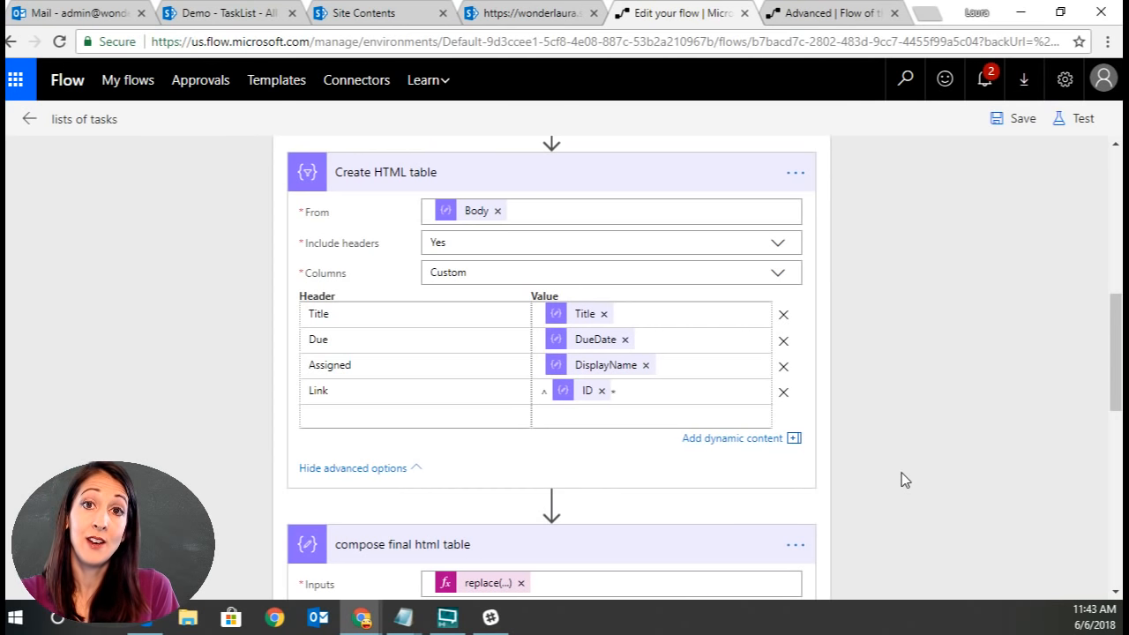
{"action": "scroll", "coordinate": [901, 473], "scroll_direction": "down", "scroll_amount": 2}
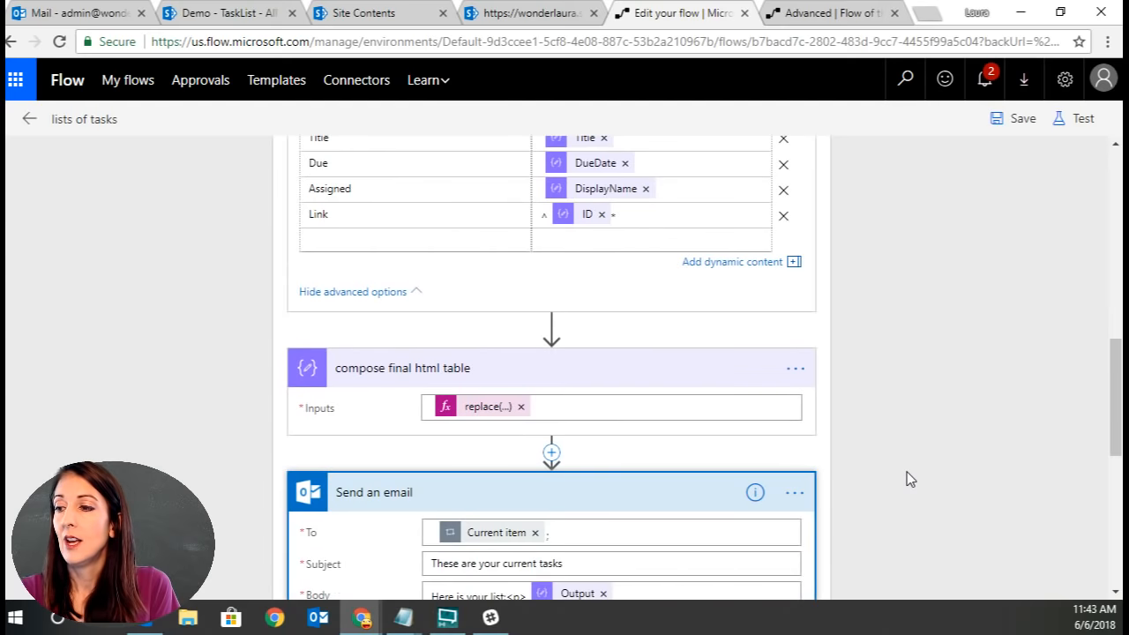
Wrap the compose final html table expression in an additional replace function and move to its end.
{"action": "left_click", "coordinate": [487, 413]}
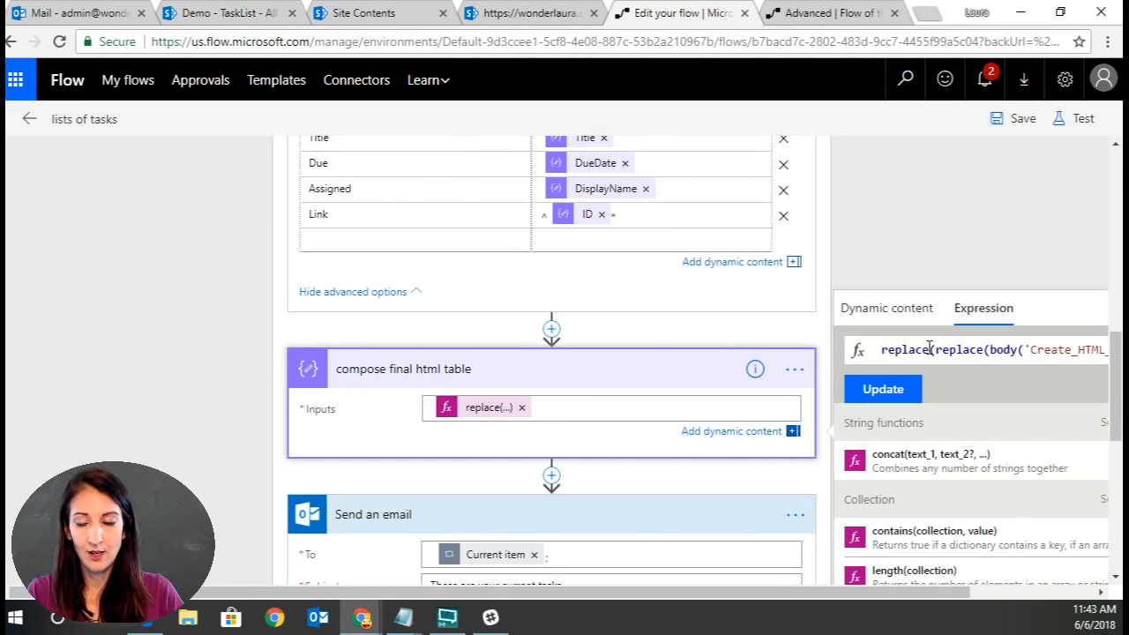
{"action": "type", "text": "replac"}
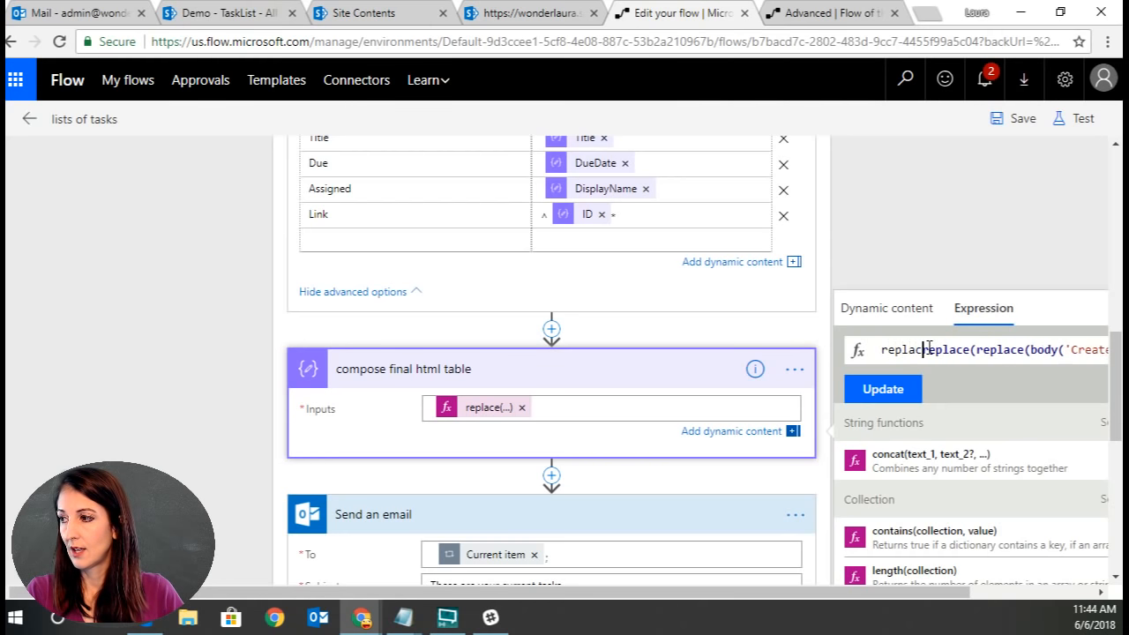
{"action": "type", "text": "e("}
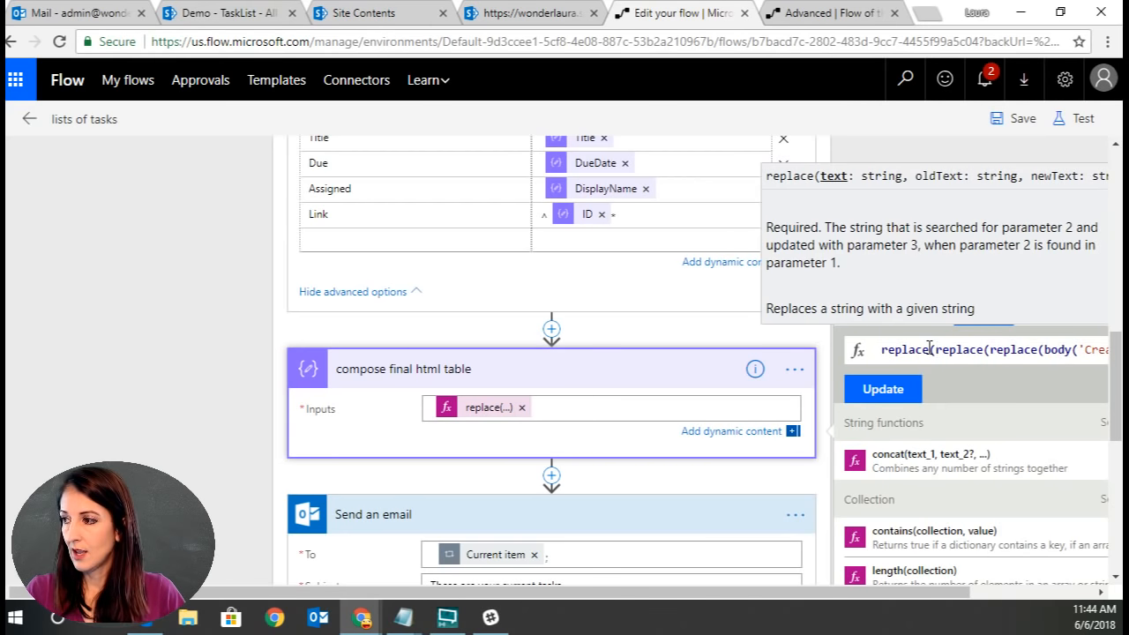
{"action": "key", "text": "End"}
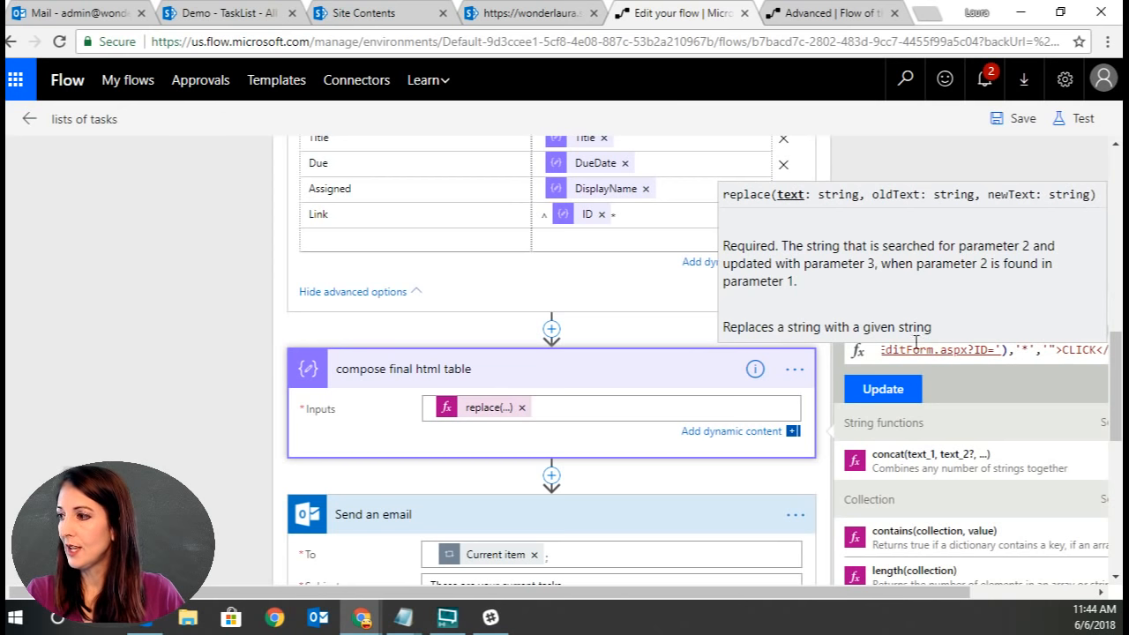
{"action": "left_click_drag", "start_coordinate": [956, 594], "coordinate": [1082, 589]}
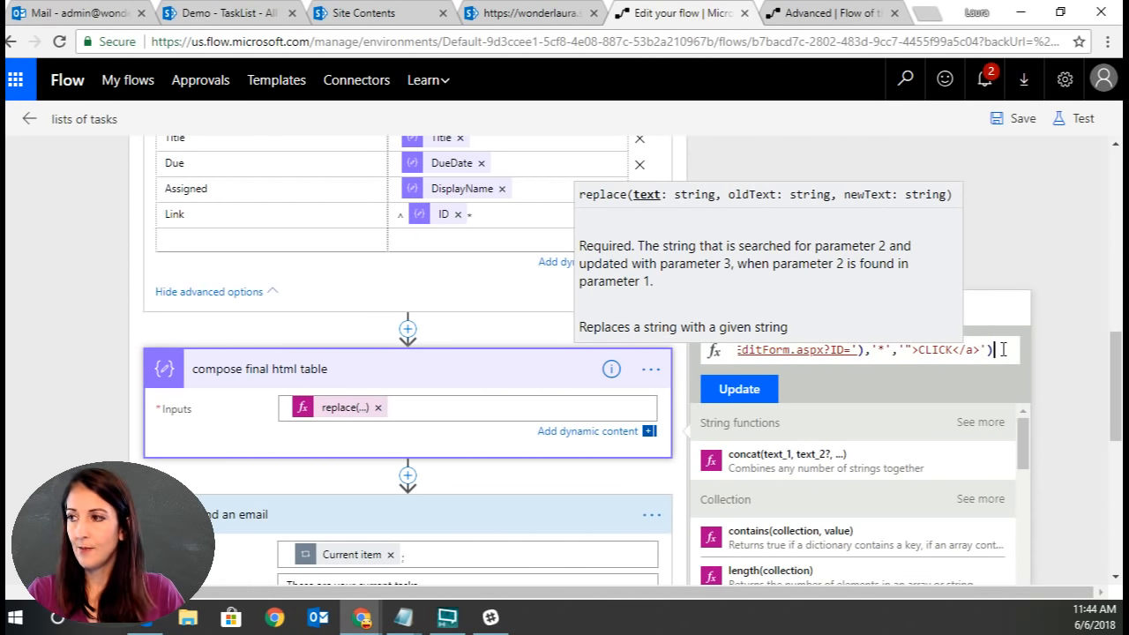
Complete the new replace to swap '<table>' for '<table border="1">' and update the expression.
{"action": "type", "text": ","}
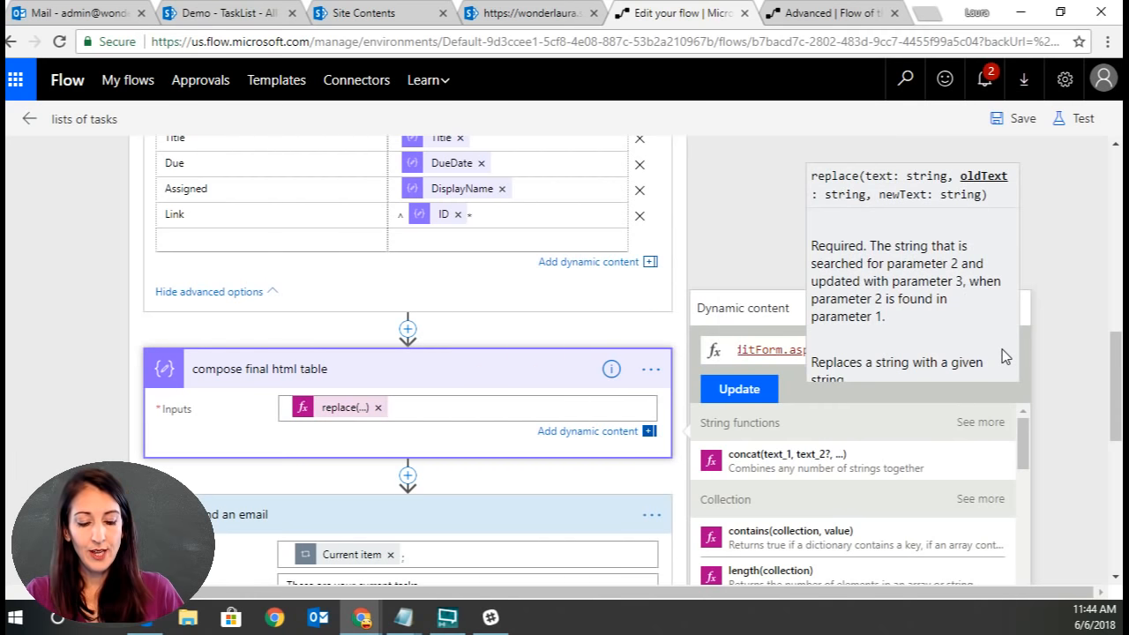
{"action": "type", "text": "<table"}
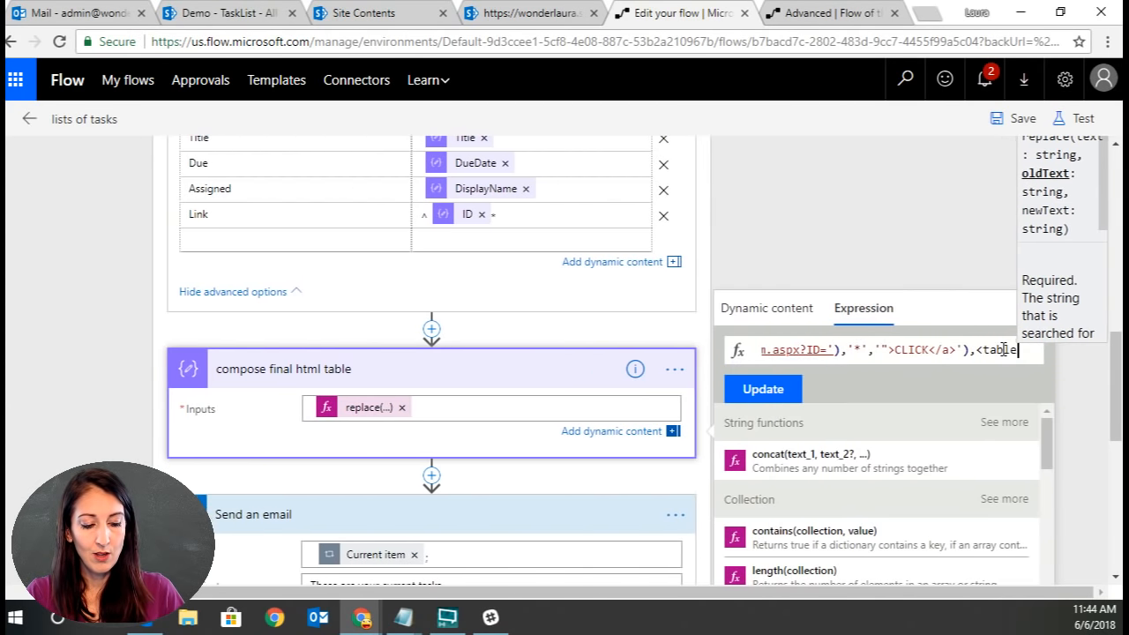
{"action": "type", "text": ">"}
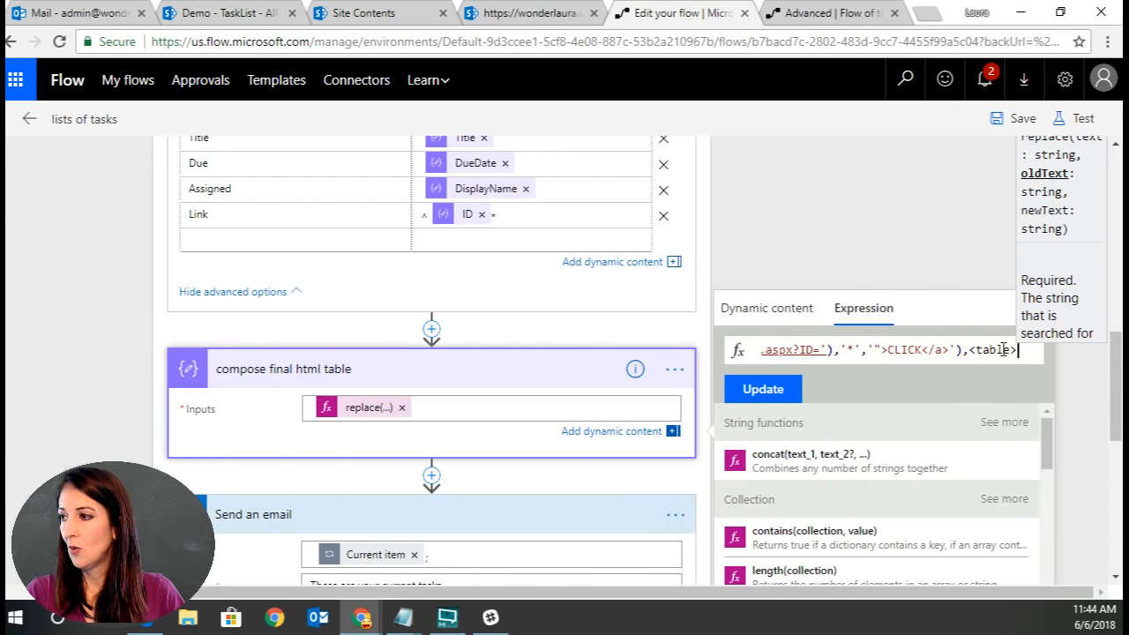
{"action": "key", "text": "BackSpace"}
{"action": "key", "text": "BackSpace"}
{"action": "key", "text": "BackSpace"}
{"action": "key", "text": "BackSpace"}
{"action": "key", "text": "BackSpace"}
{"action": "key", "text": "BackSpace"}
{"action": "key", "text": "BackSpace"}
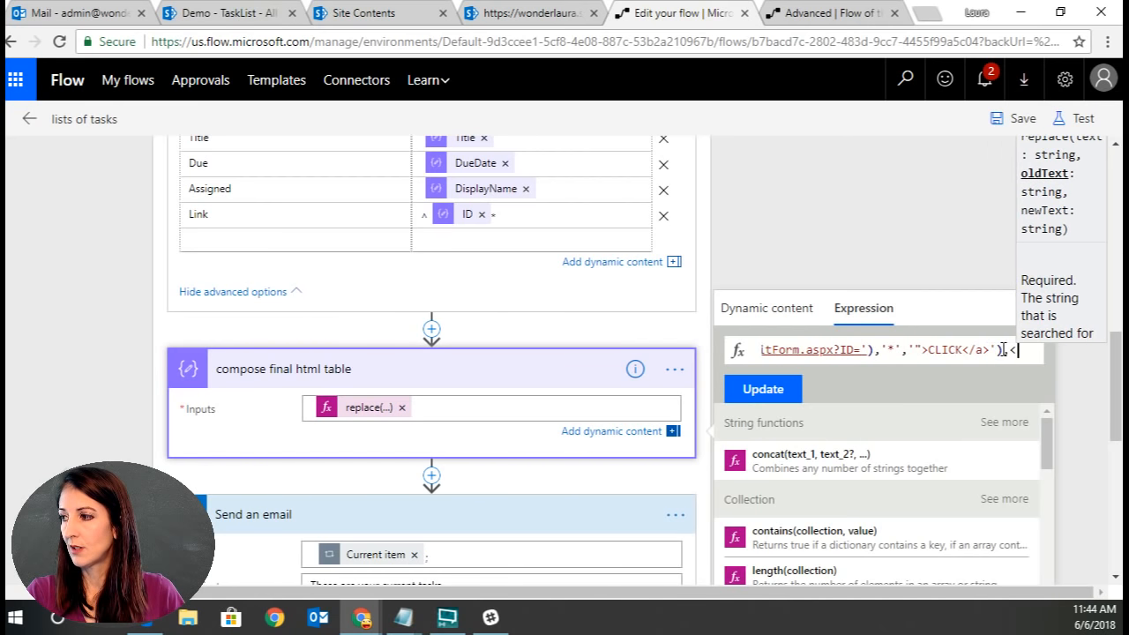
{"action": "type", "text": "'"}
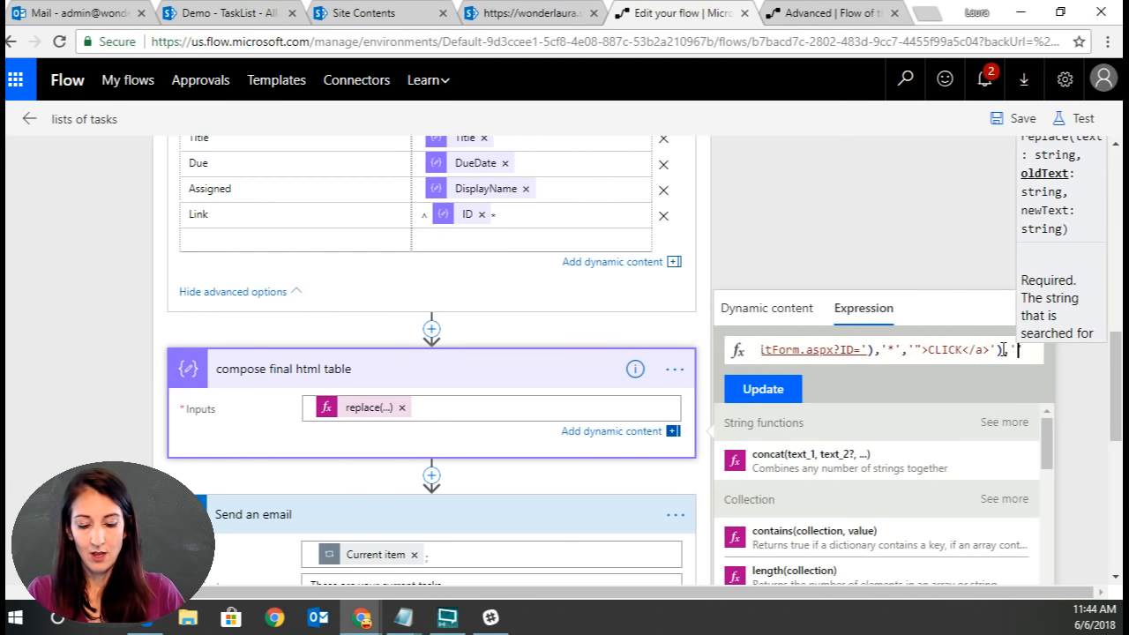
{"action": "type", "text": "<table"}
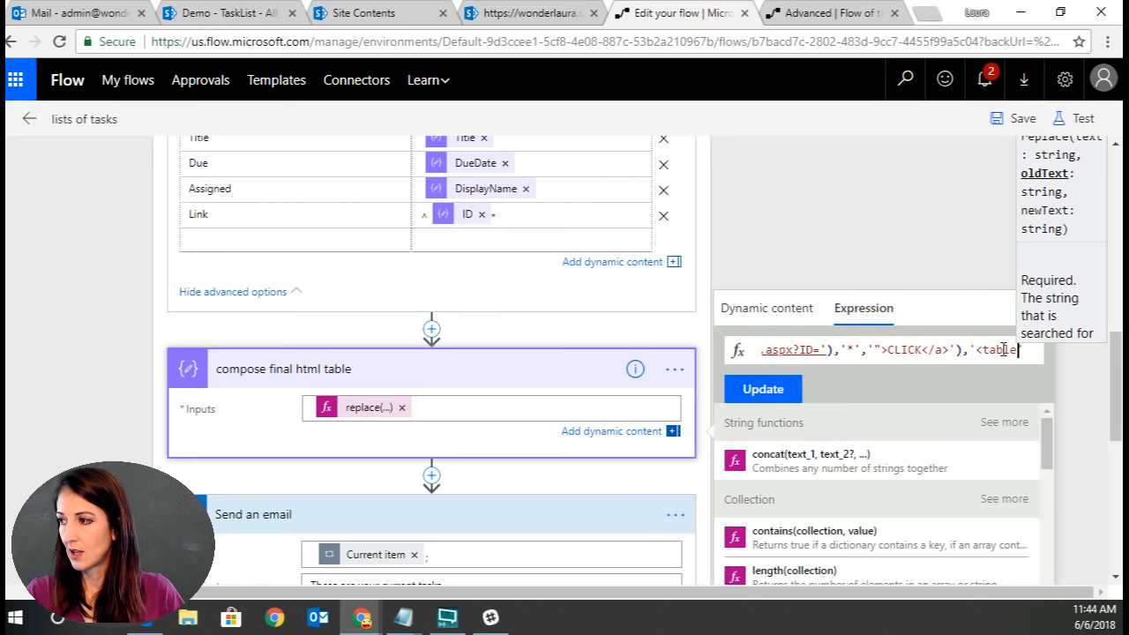
{"action": "type", "text": ">'"}
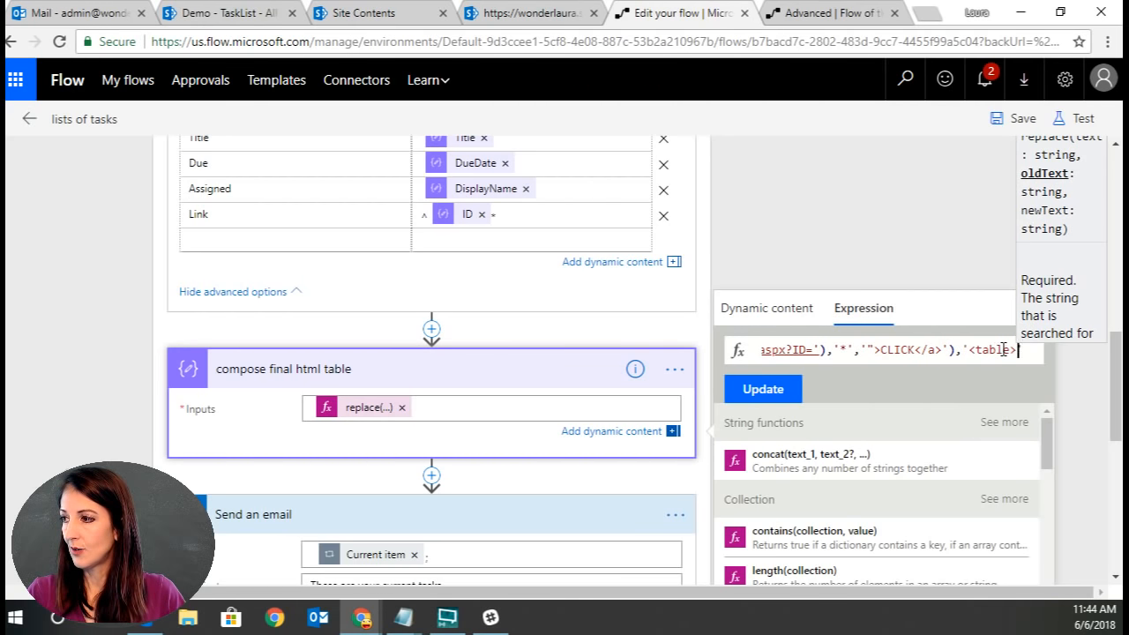
{"action": "type", "text": "',"}
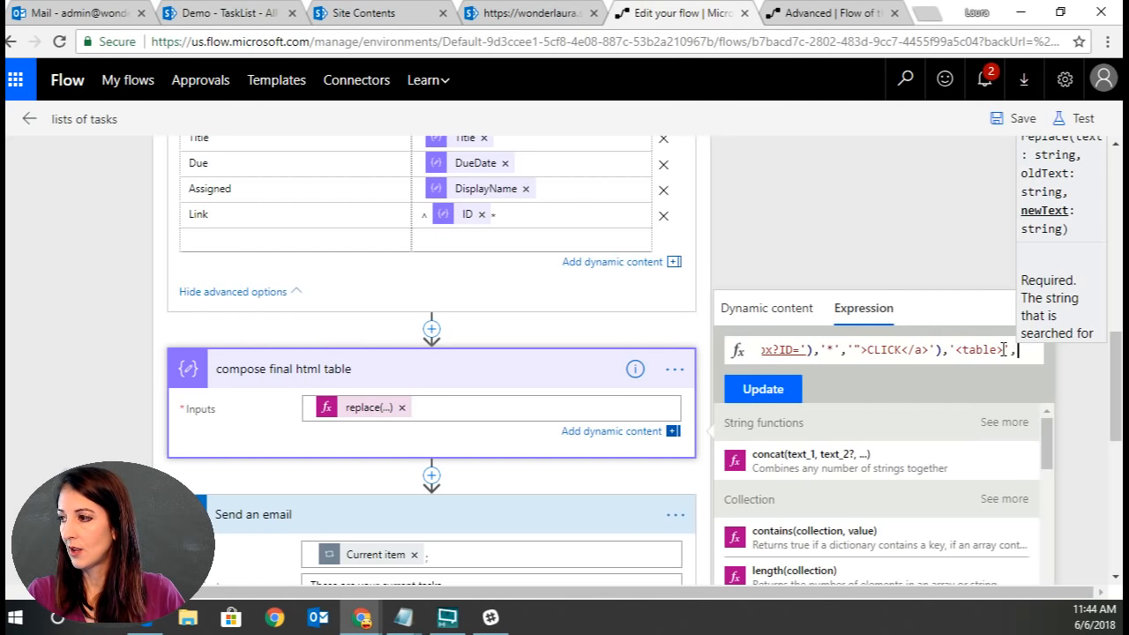
{"action": "type", "text": "<table"}
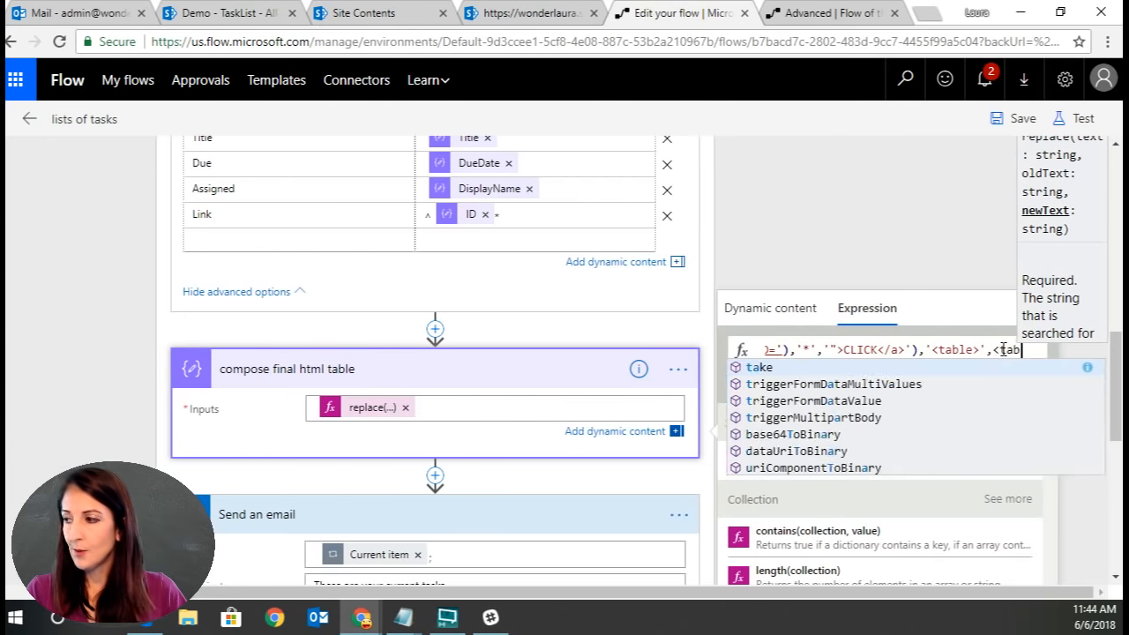
{"action": "type", "text": "der"}
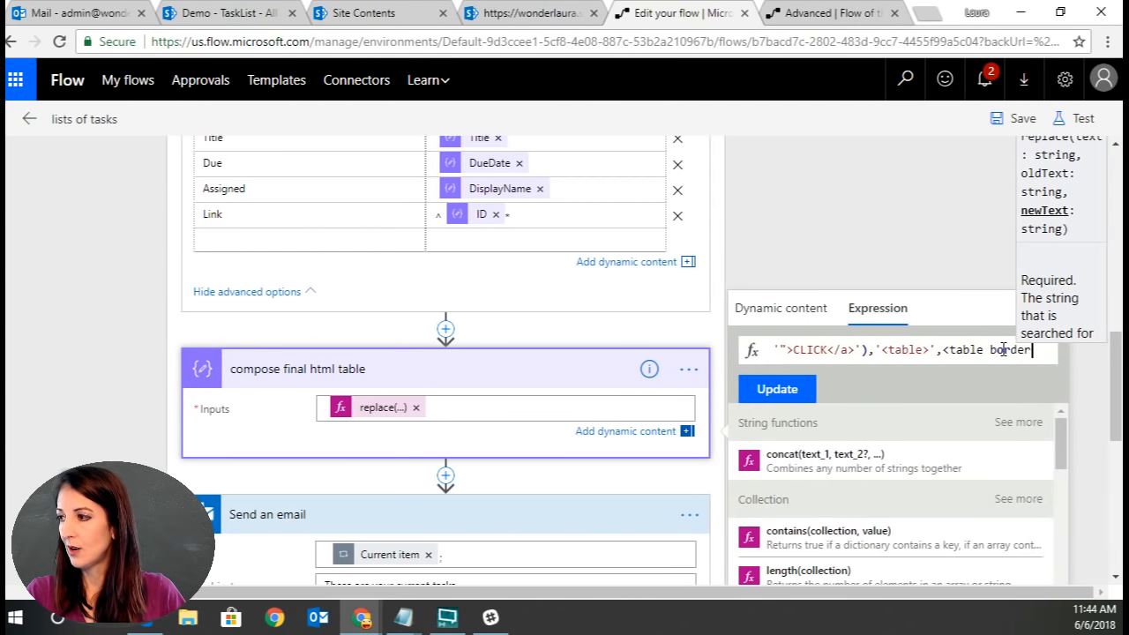
{"action": "type", "text": "="}
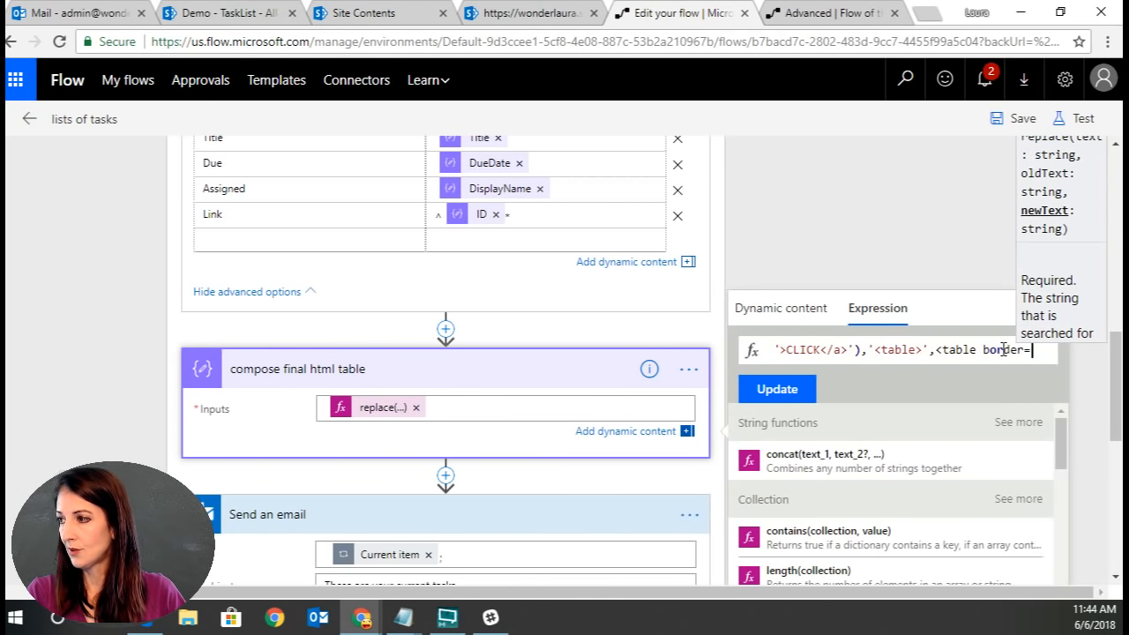
{"action": "type", "text": "\"1"}
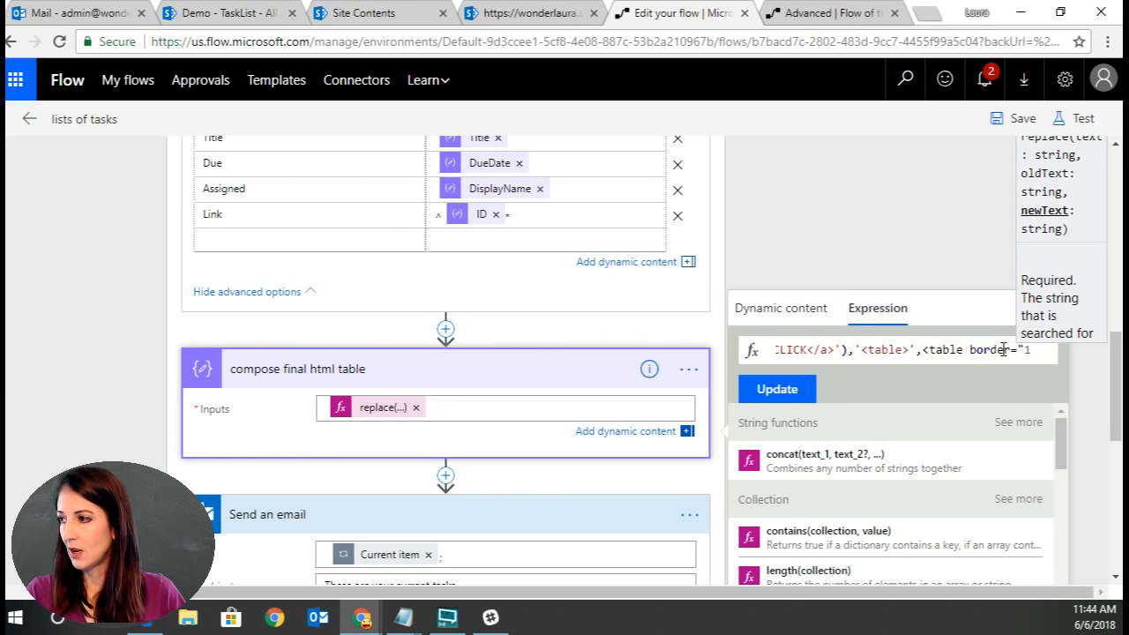
{"action": "left_click", "coordinate": [925, 349]}
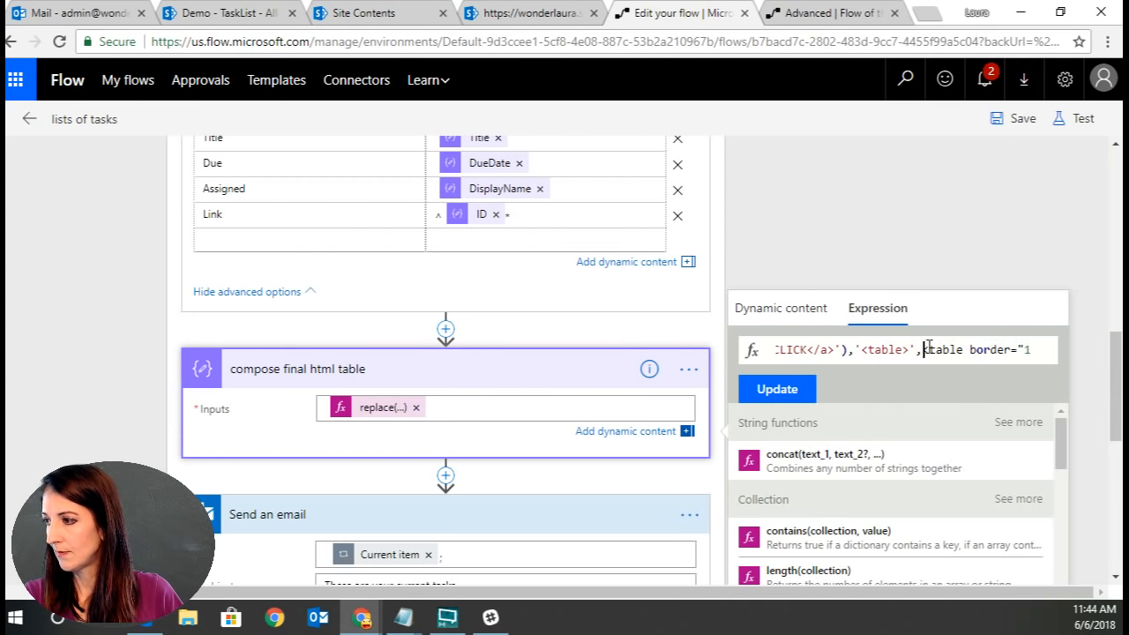
{"action": "type", "text": "'"}
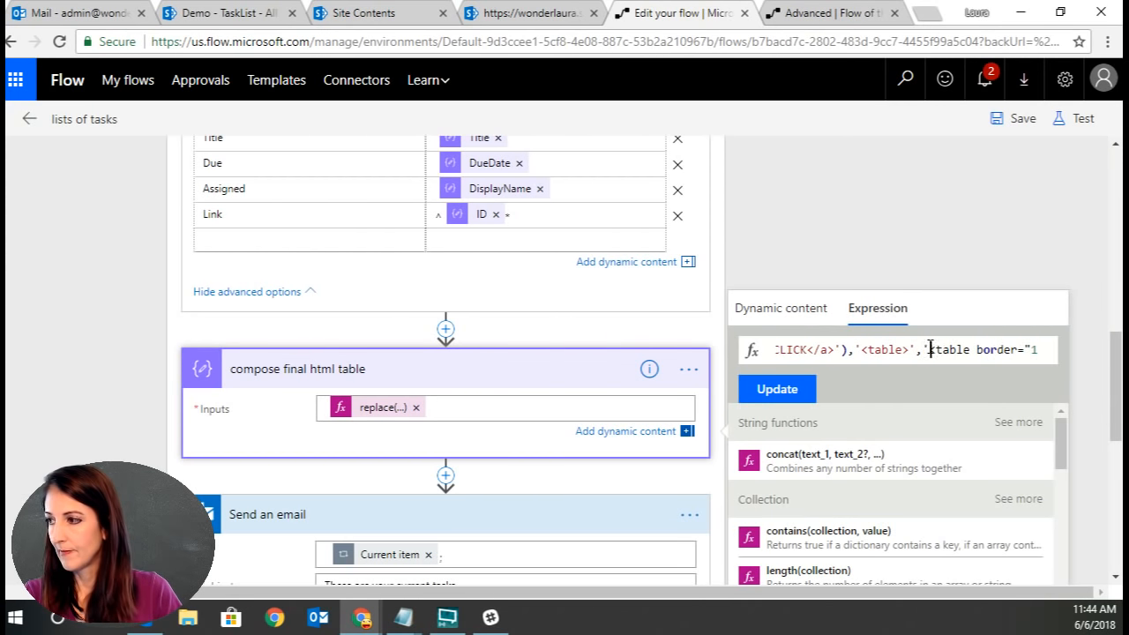
{"action": "left_click", "coordinate": [1040, 349]}
{"action": "type", "text": "\""}
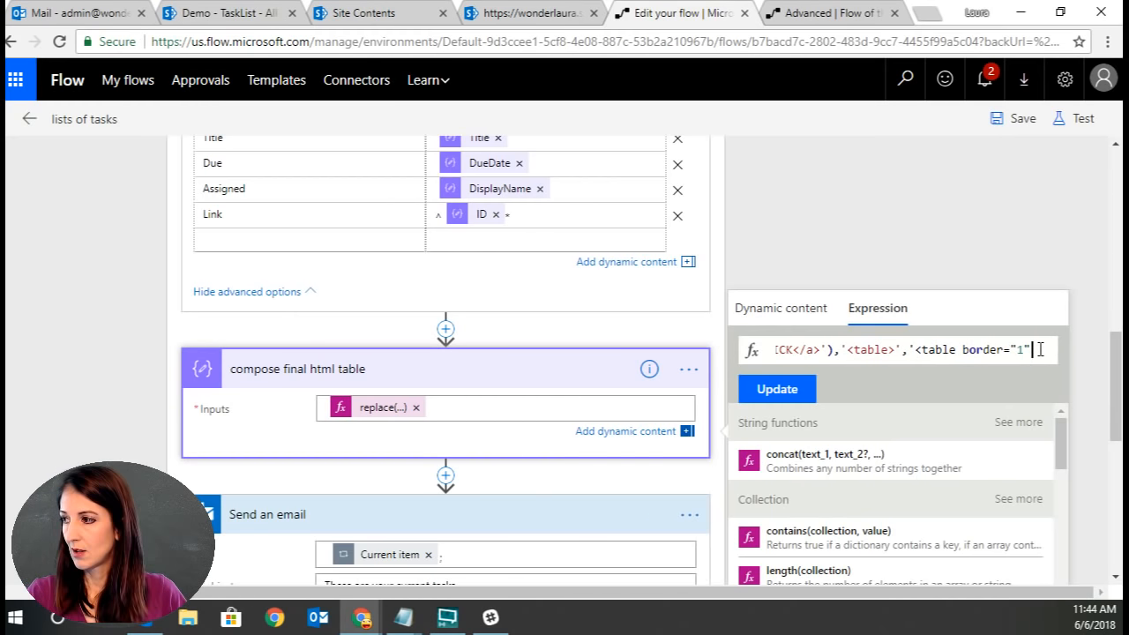
{"action": "type", "text": ">"}
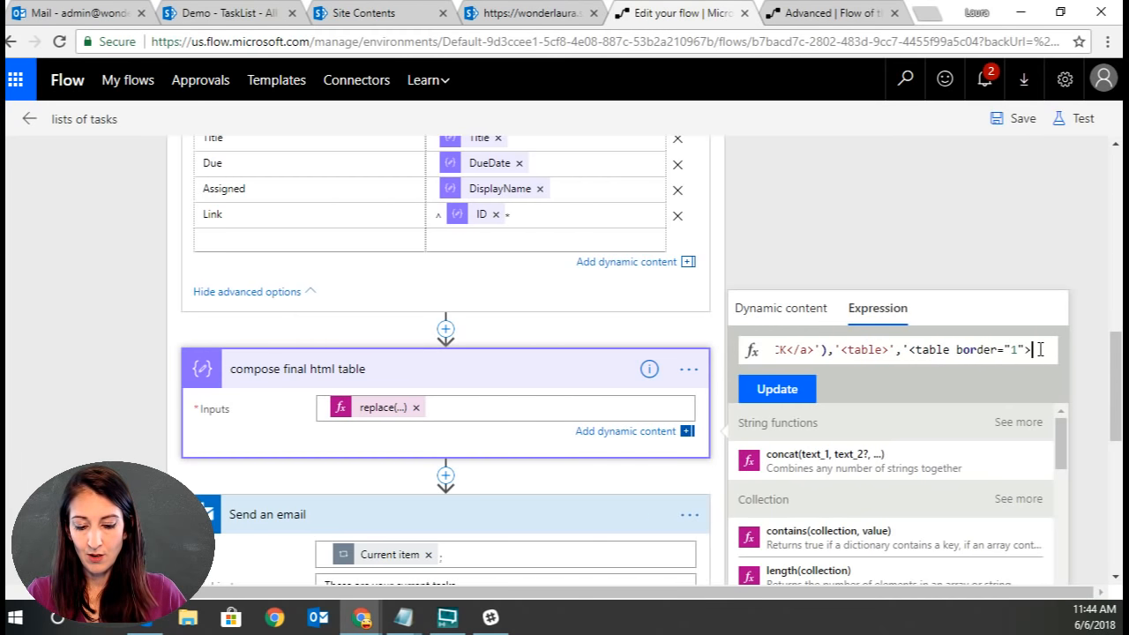
{"action": "type", "text": "'"}
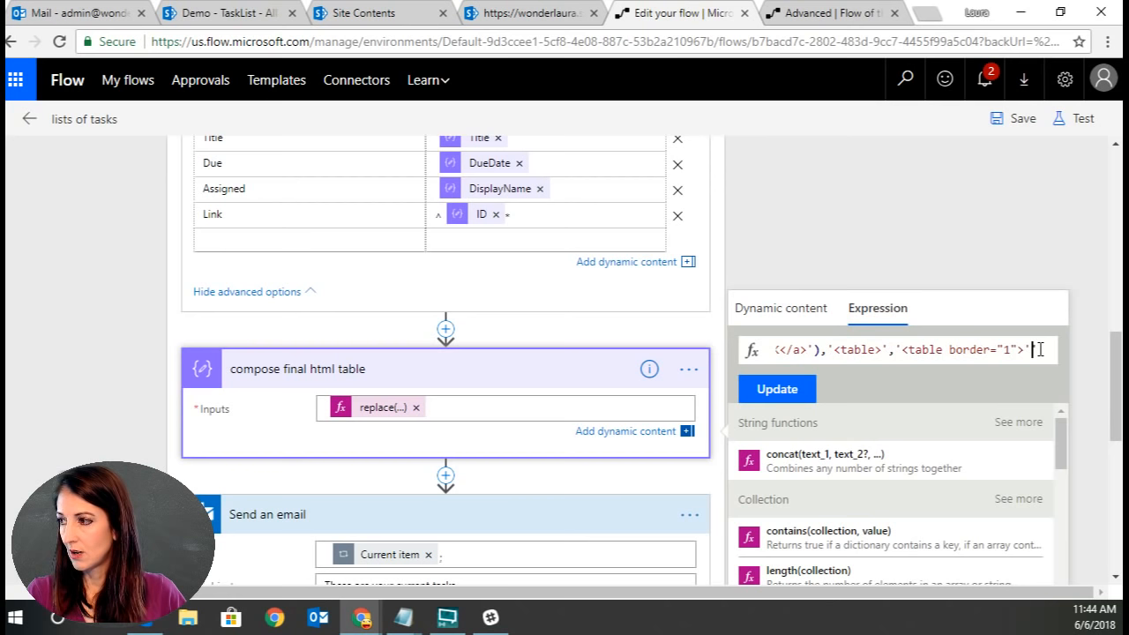
{"action": "type", "text": "'"}
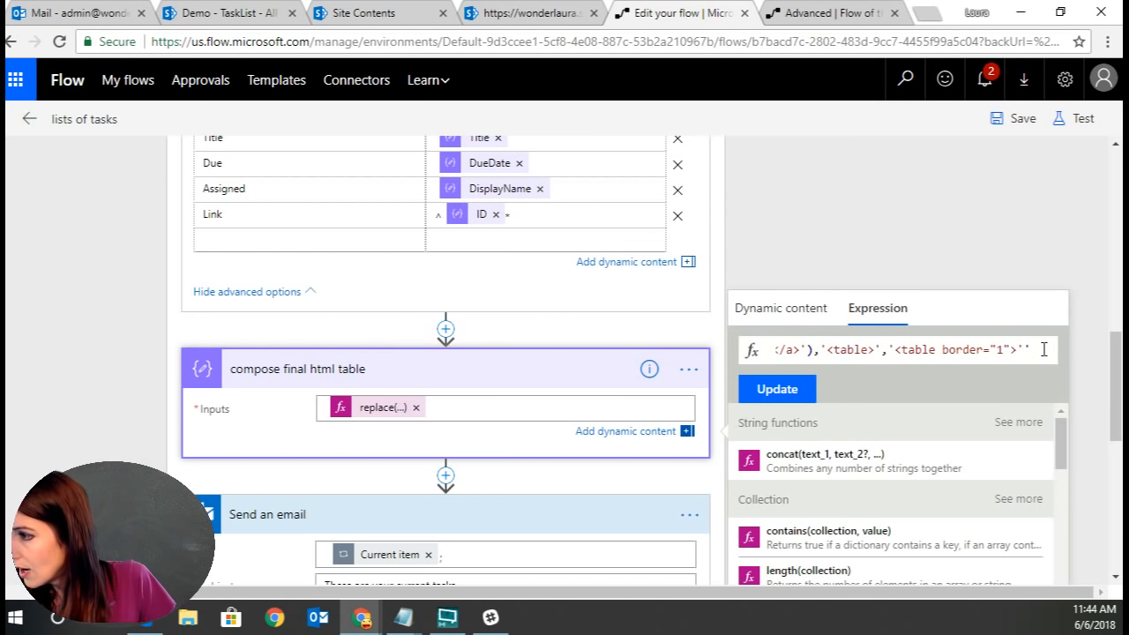
{"action": "key", "text": "BackSpace"}
{"action": "type", "text": ")"}
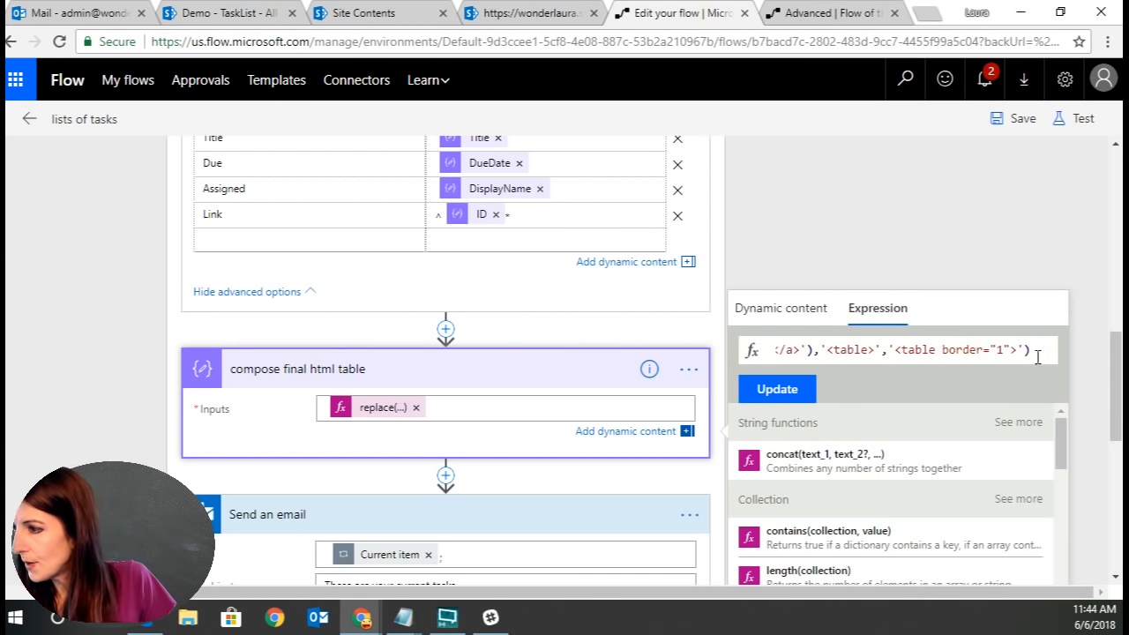
{"action": "left_click", "coordinate": [777, 389]}
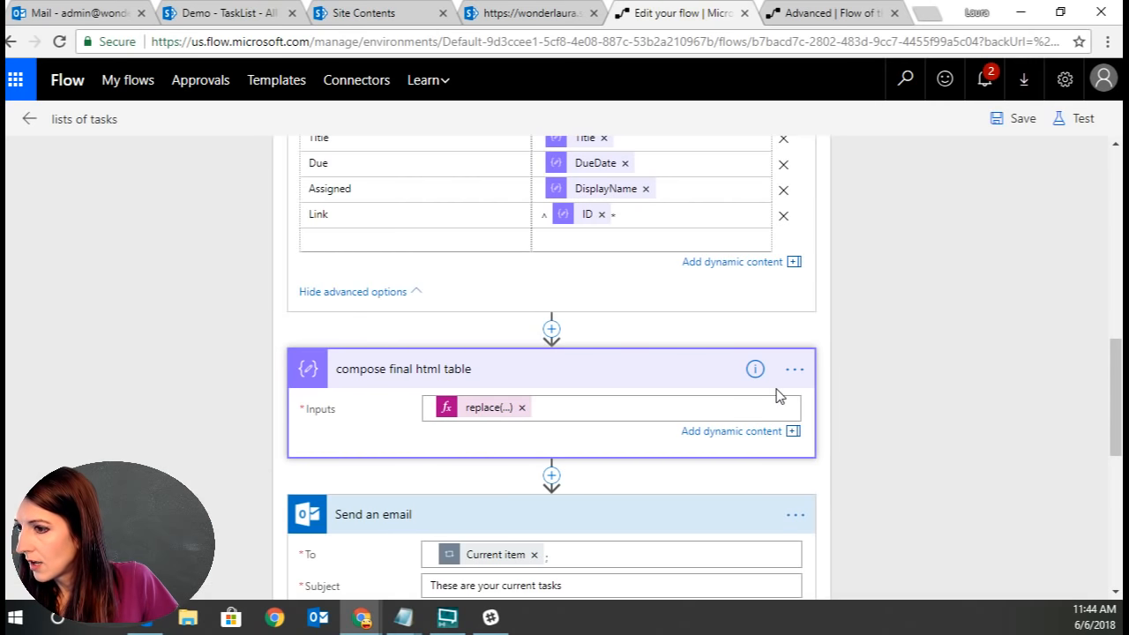
Save the flow and run a test with data from the most recent previous run.
{"action": "left_click", "coordinate": [1005, 119]}
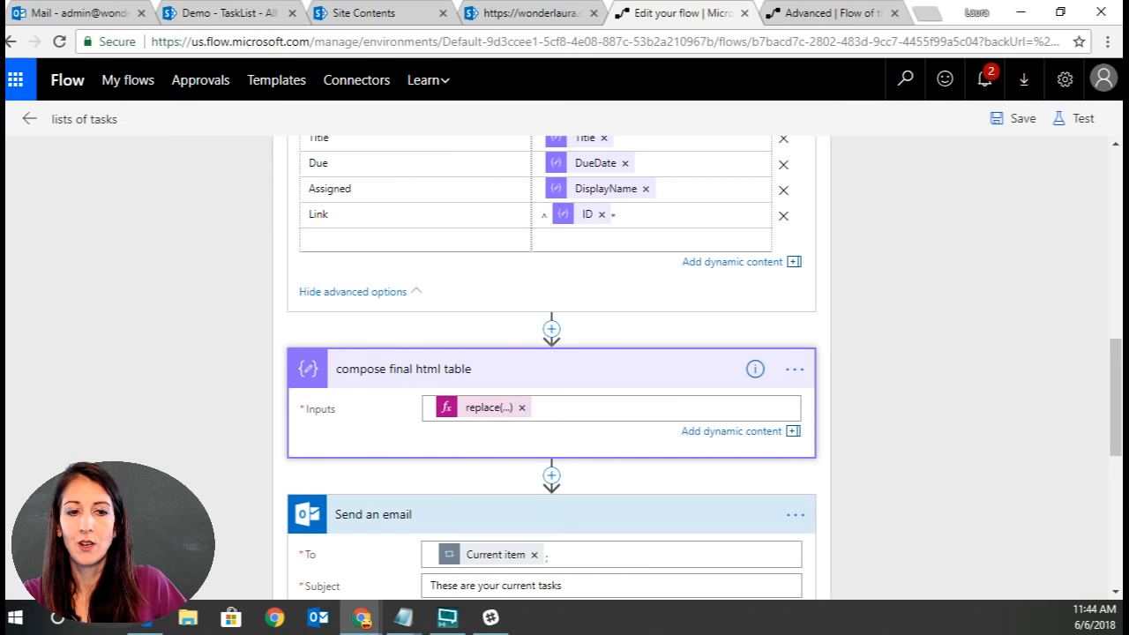
{"action": "left_click", "coordinate": [1023, 119]}
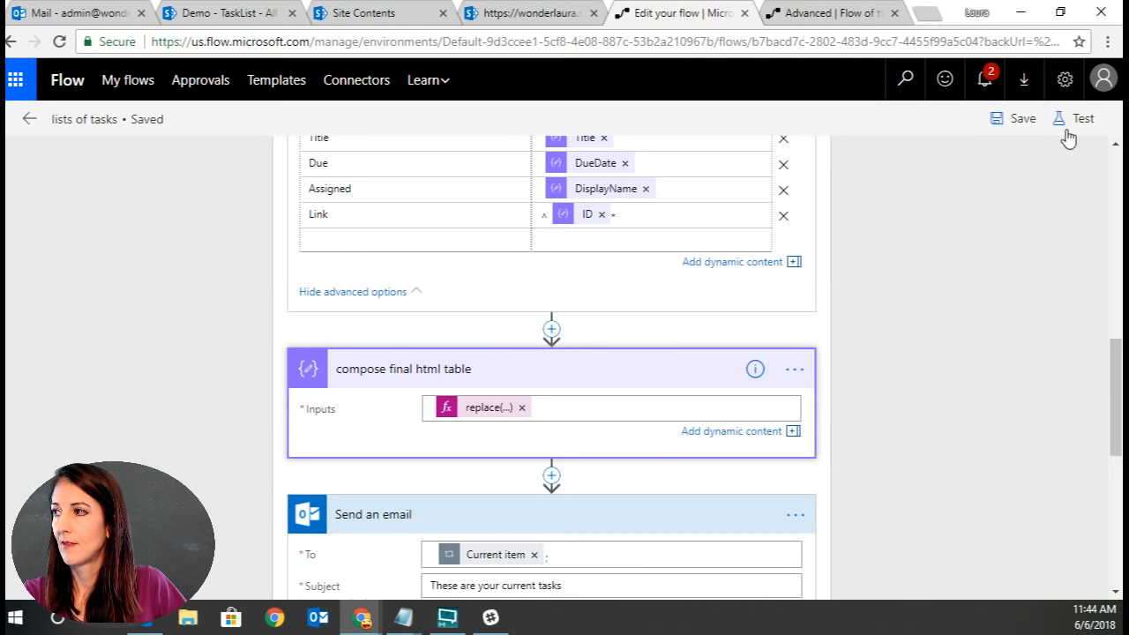
{"action": "left_click", "coordinate": [1067, 132]}
{"action": "left_click", "coordinate": [861, 229]}
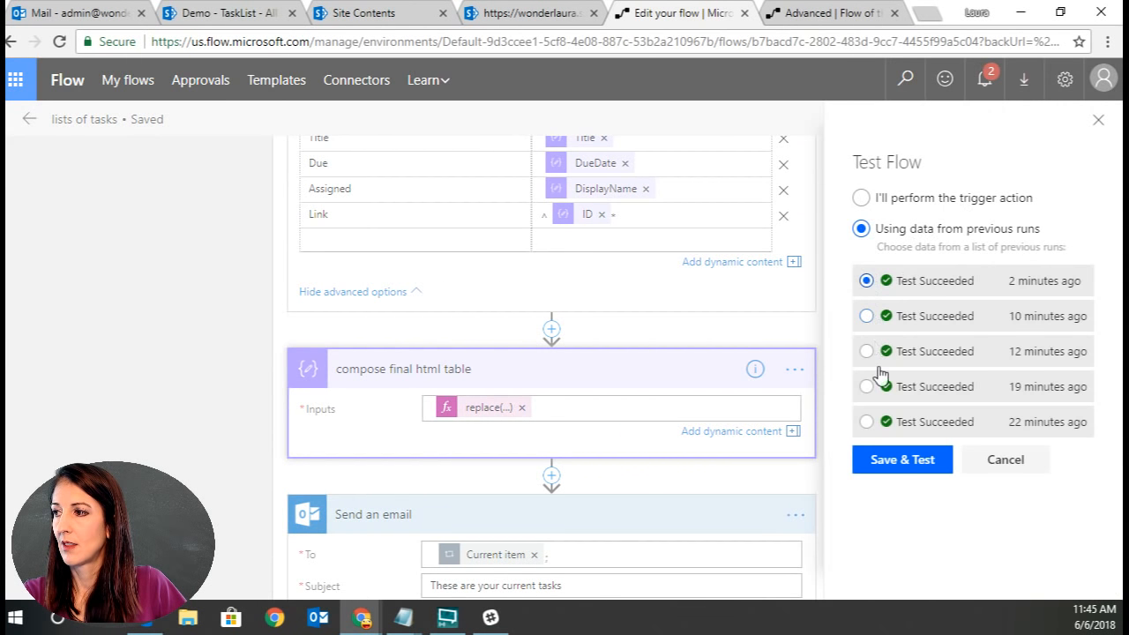
{"action": "left_click", "coordinate": [891, 464]}
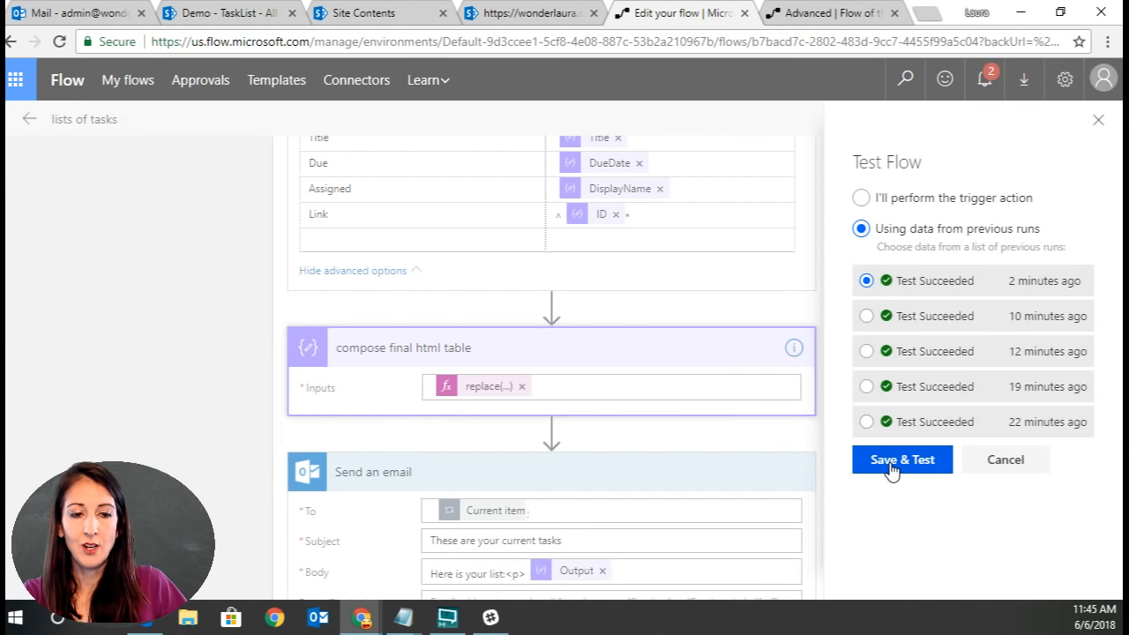
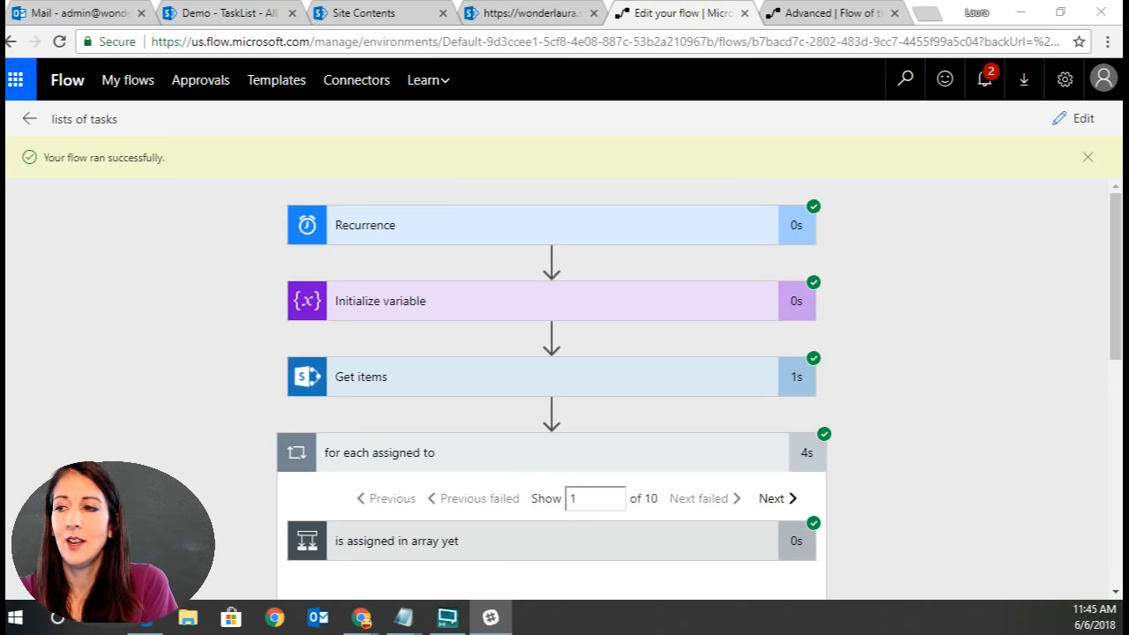
Review the last run's email action and open the newest task email to check its table.
{"action": "scroll", "coordinate": [1015, 371], "scroll_direction": "down", "scroll_amount": 10}
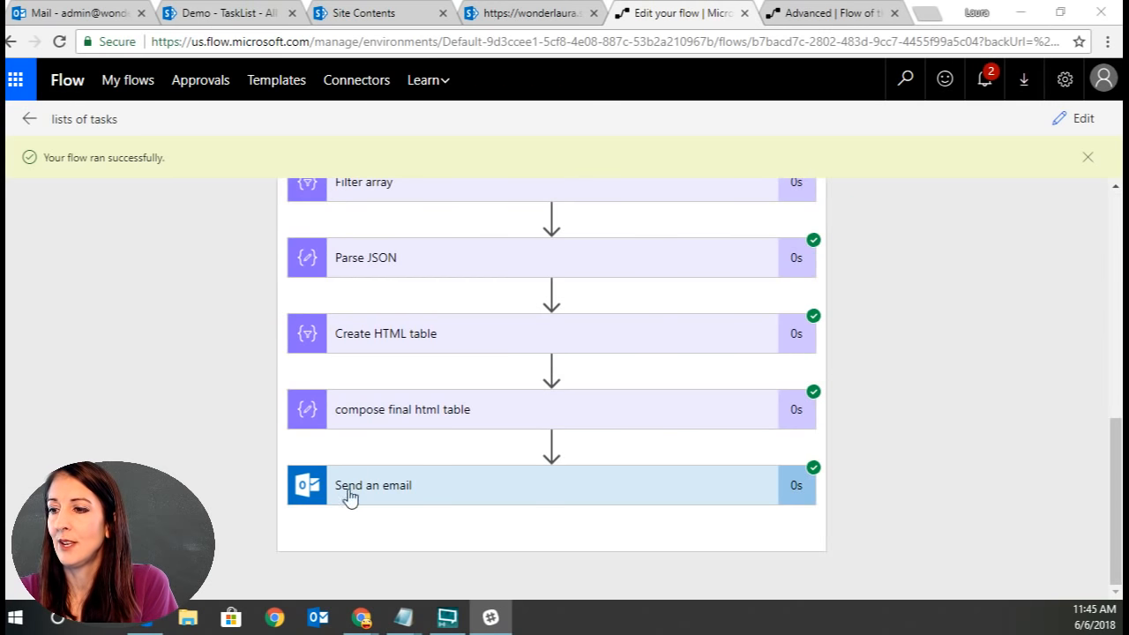
{"action": "left_click", "coordinate": [428, 494]}
{"action": "left_click", "coordinate": [76, 12]}
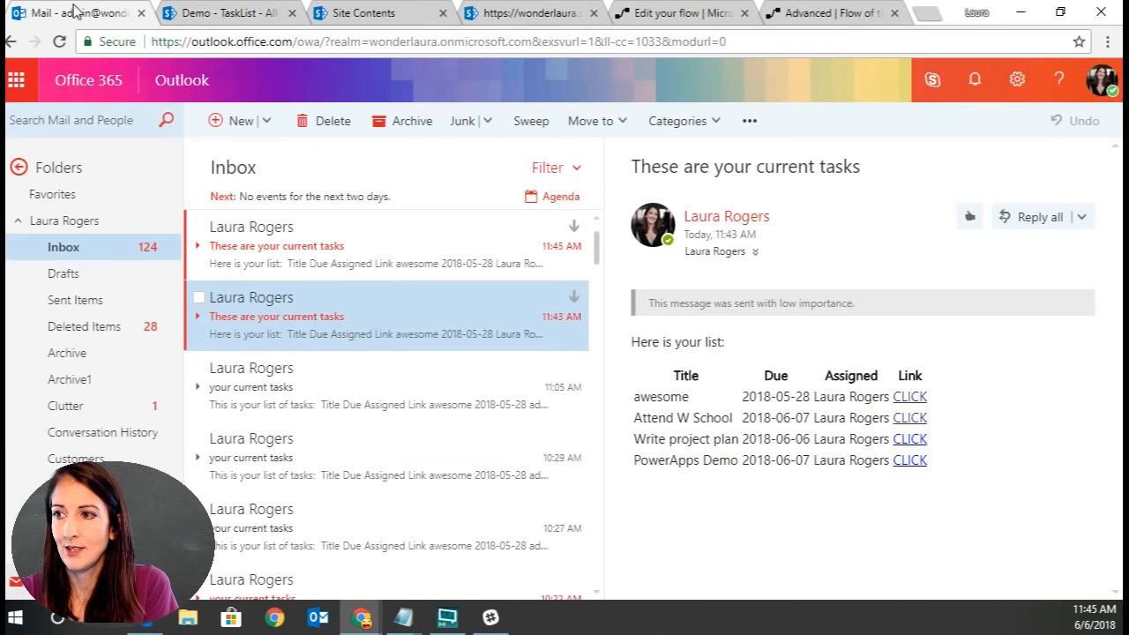
{"action": "left_click", "coordinate": [422, 246]}
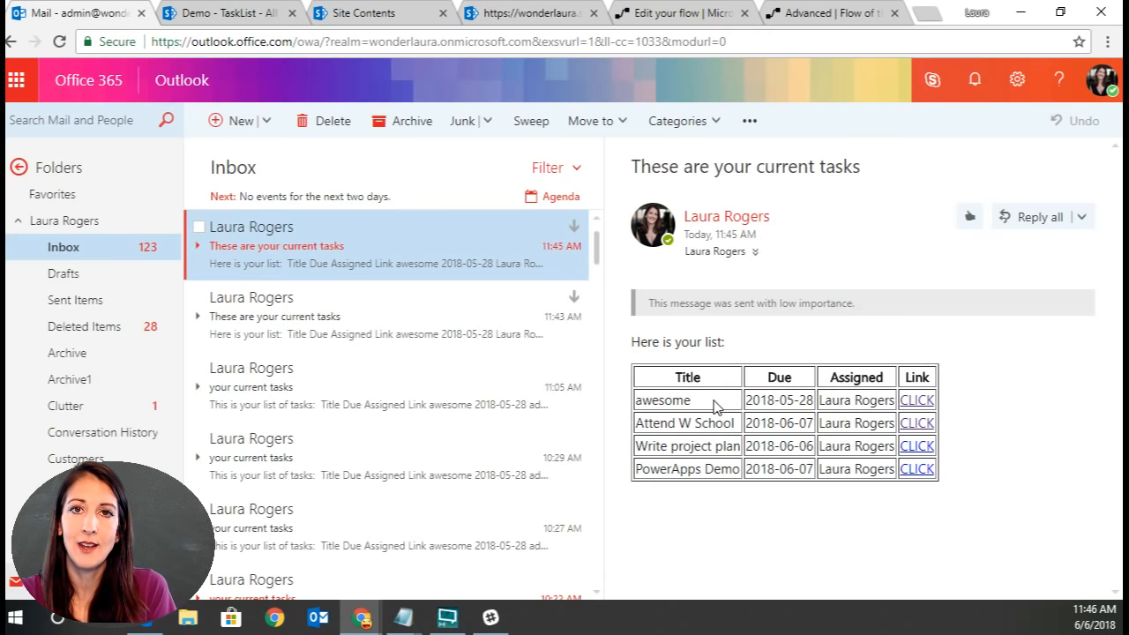
Return to the flow and switch it into edit mode.
{"action": "left_click", "coordinate": [682, 13]}
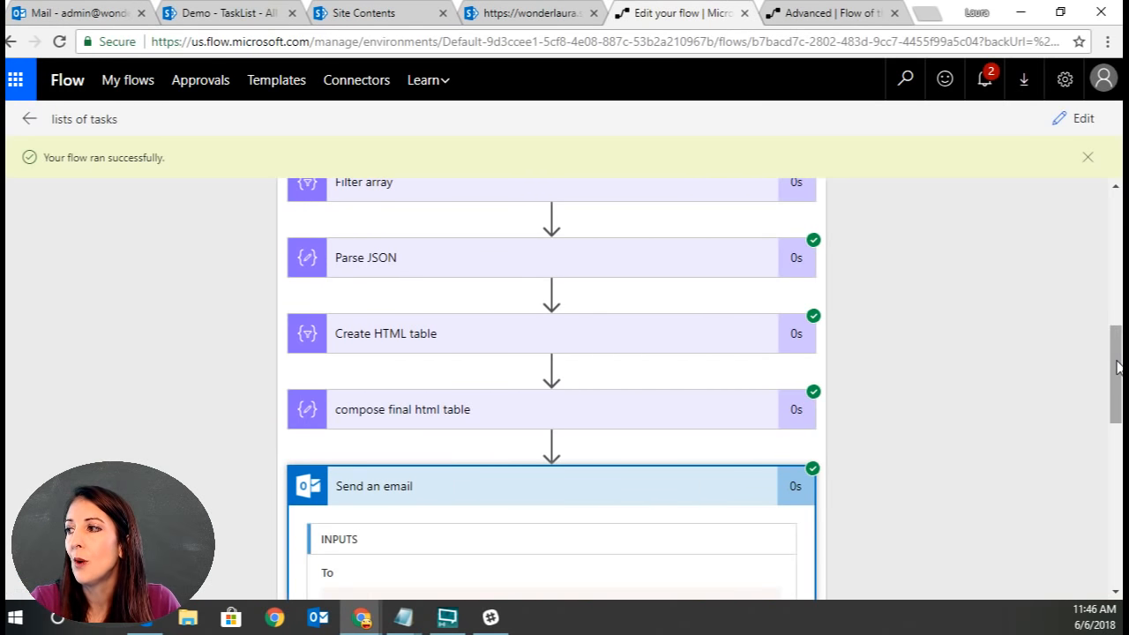
{"action": "left_click_drag", "start_coordinate": [1117, 367], "coordinate": [1116, 198]}
{"action": "left_click", "coordinate": [1072, 119]}
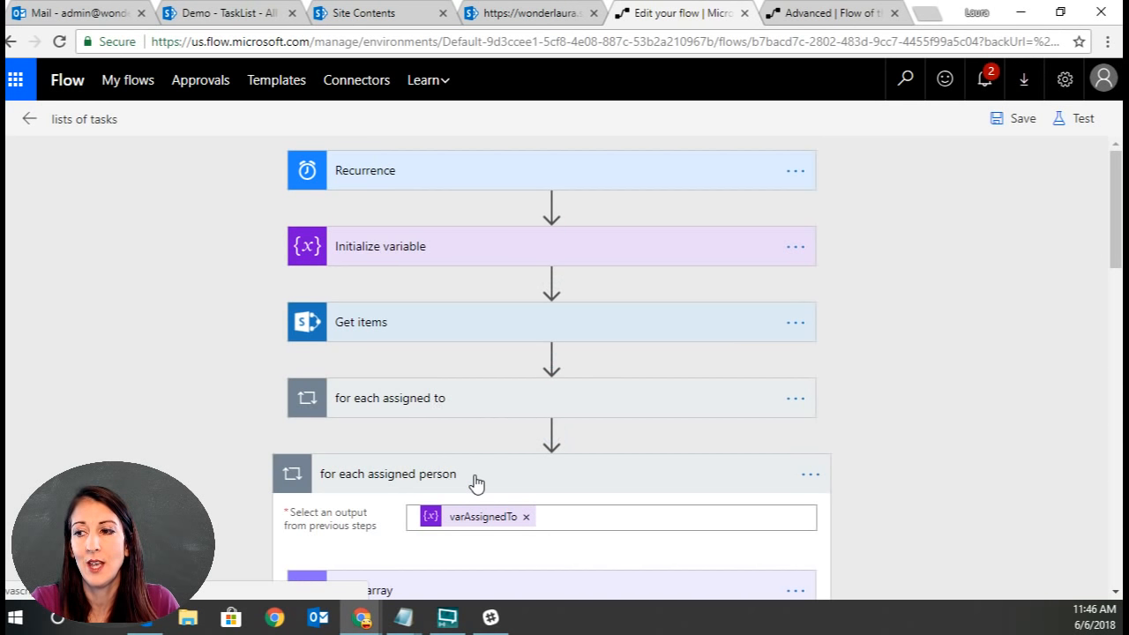
Delete the Send an email action from the for each assigned person loop.
{"action": "scroll", "coordinate": [747, 512], "scroll_direction": "down", "scroll_amount": 3}
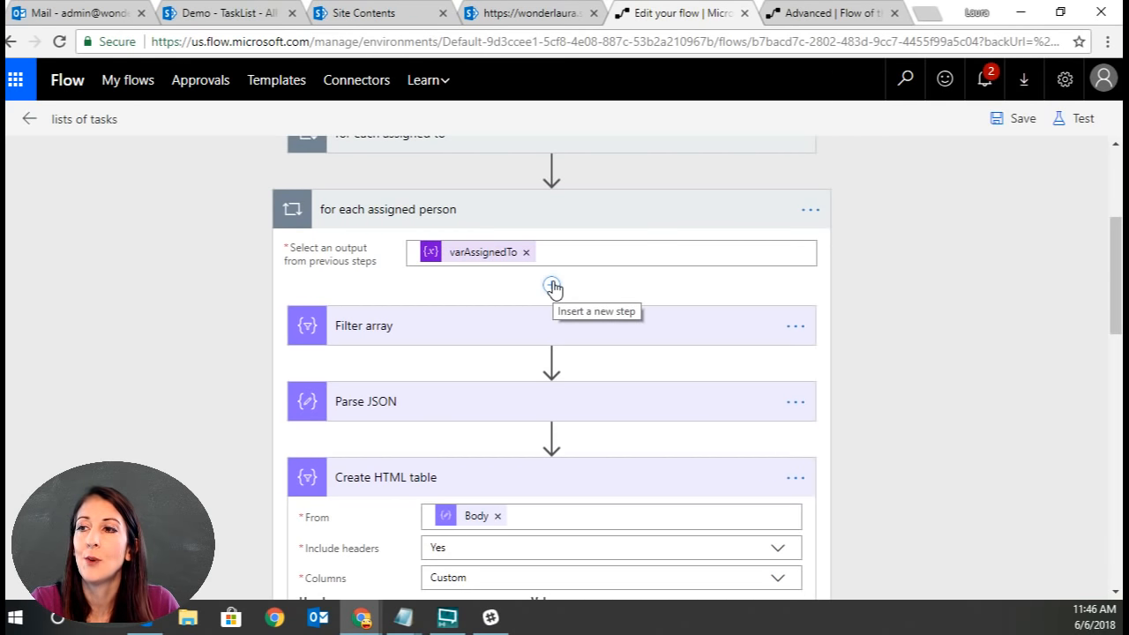
{"action": "scroll", "coordinate": [1065, 430], "scroll_direction": "down", "scroll_amount": 10}
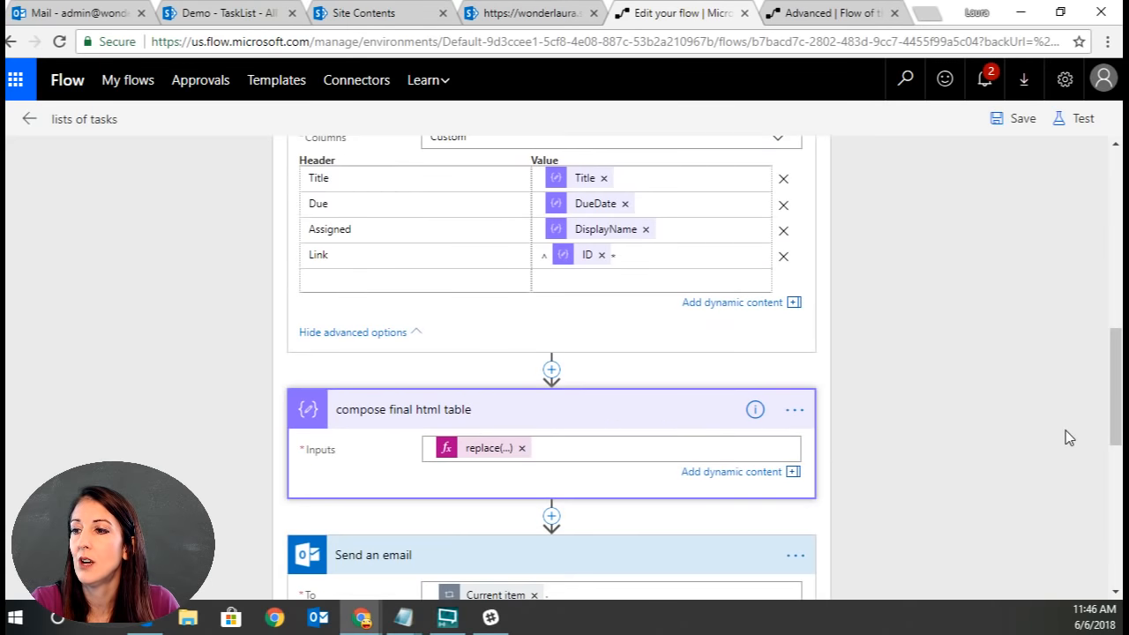
{"action": "scroll", "coordinate": [1065, 430], "scroll_direction": "up", "scroll_amount": 4}
{"action": "left_click", "coordinate": [794, 356]}
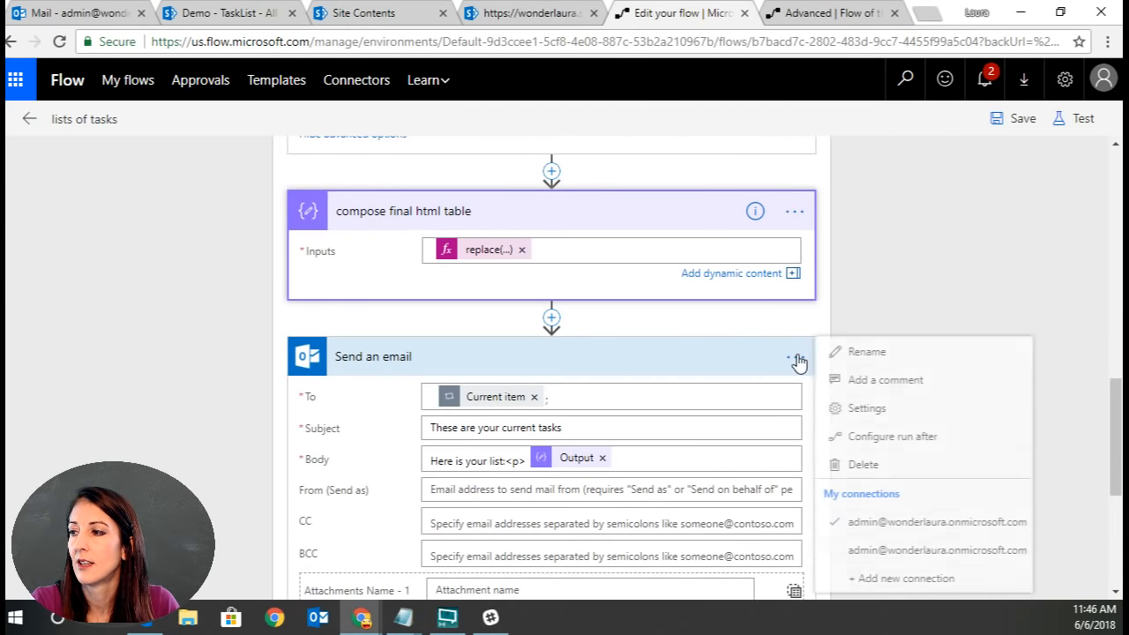
{"action": "left_click", "coordinate": [906, 474]}
{"action": "left_click", "coordinate": [634, 141]}
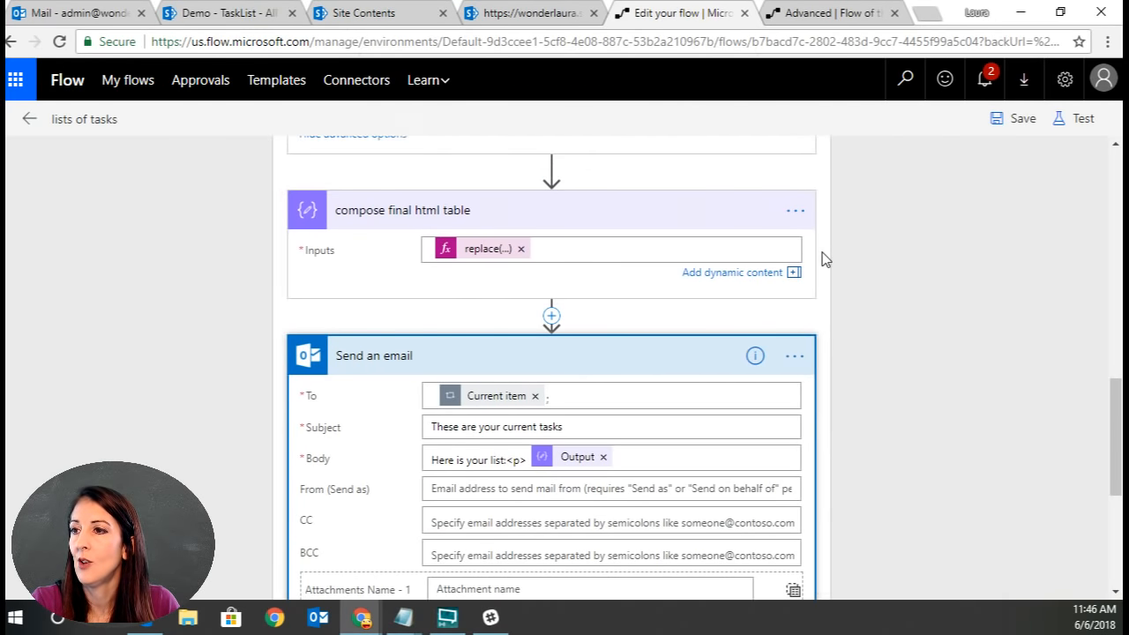
Delete the compose final html table action.
{"action": "left_click", "coordinate": [796, 327]}
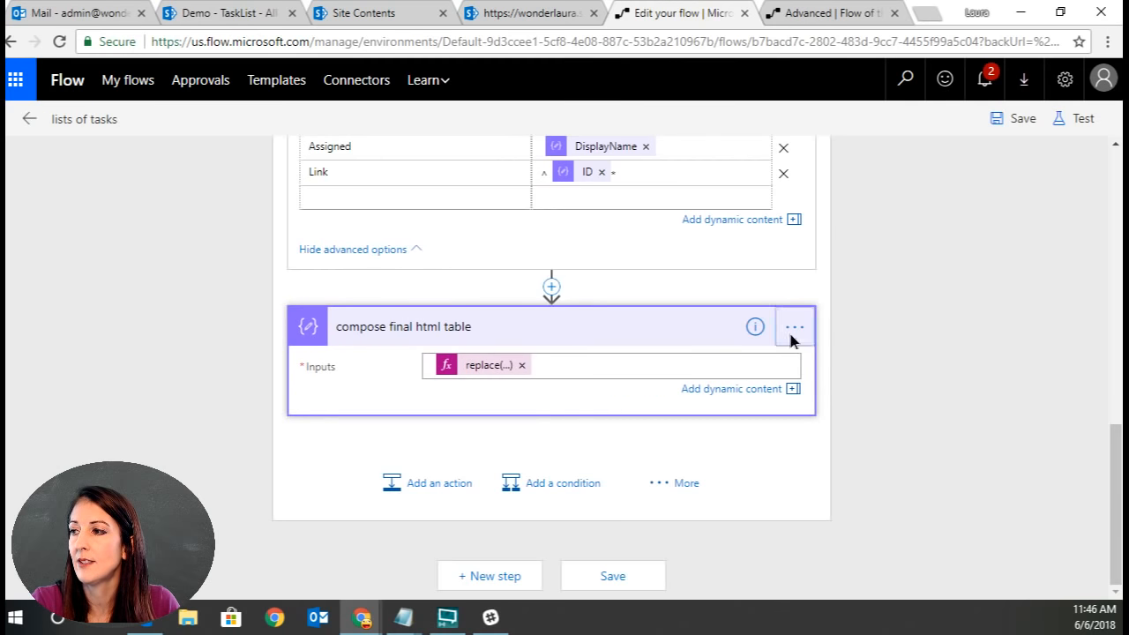
{"action": "left_click", "coordinate": [795, 327]}
{"action": "left_click", "coordinate": [855, 435]}
{"action": "left_click", "coordinate": [652, 141]}
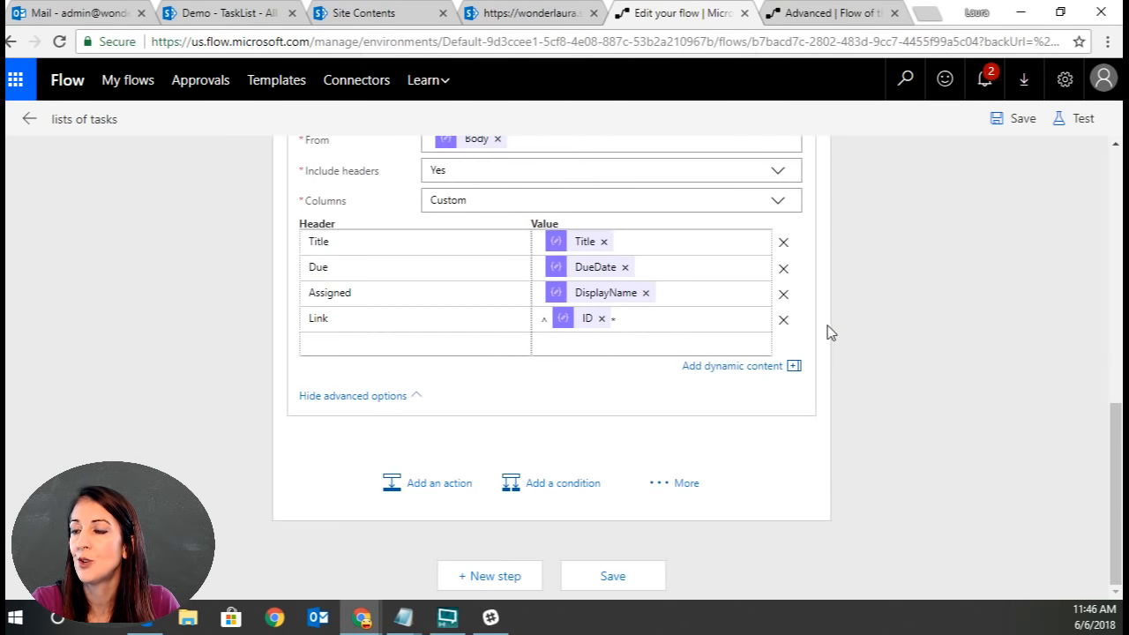
Delete the Create HTML table action.
{"action": "scroll", "coordinate": [849, 317], "scroll_direction": "up", "scroll_amount": 3}
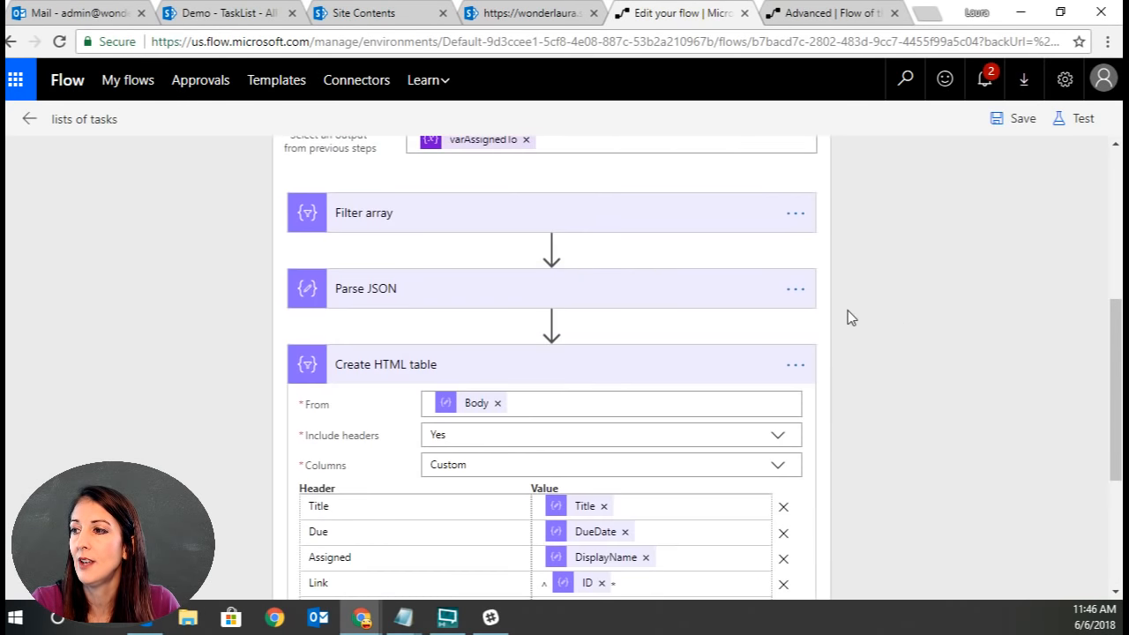
{"action": "left_click", "coordinate": [794, 365]}
{"action": "left_click", "coordinate": [866, 475]}
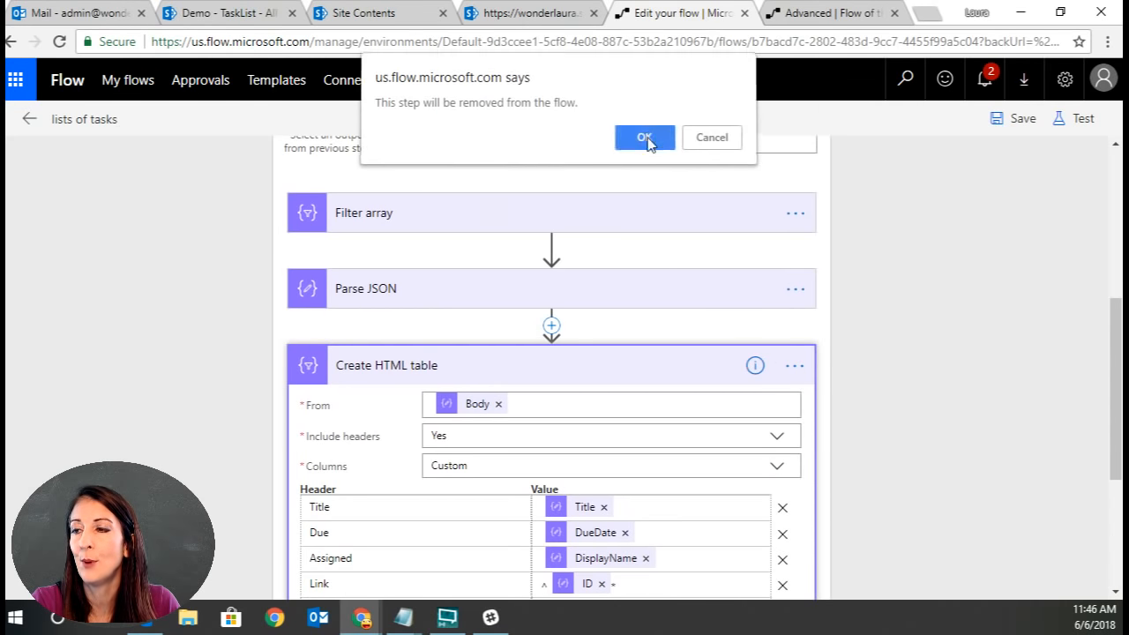
{"action": "left_click", "coordinate": [648, 138]}
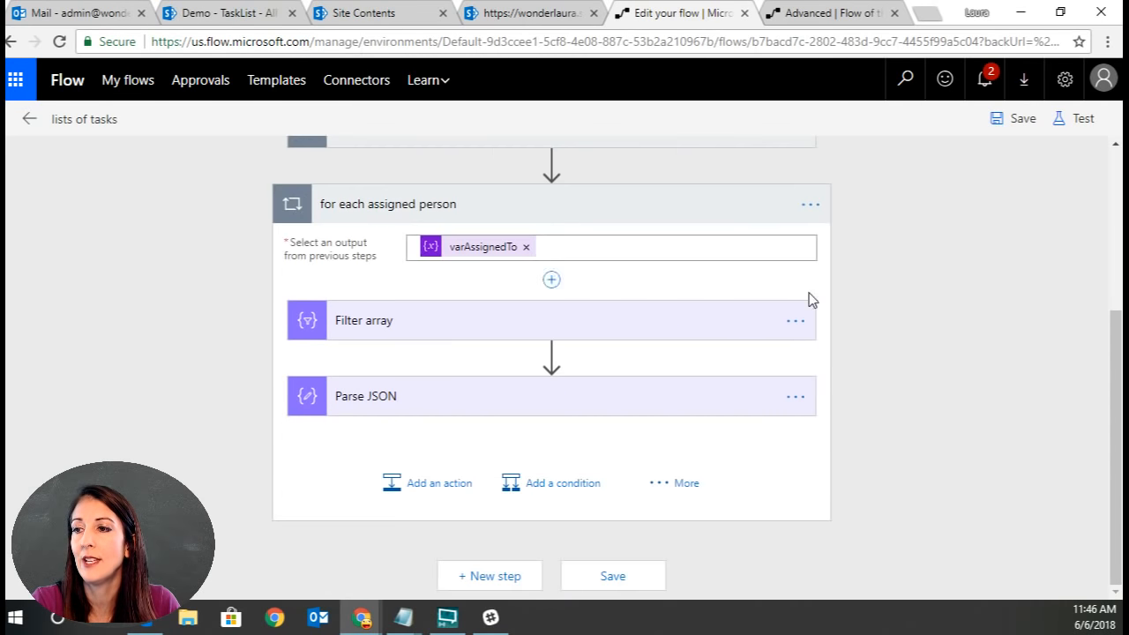
Delete the Parse JSON action.
{"action": "left_click", "coordinate": [796, 398]}
{"action": "left_click", "coordinate": [815, 424]}
{"action": "left_click", "coordinate": [794, 397]}
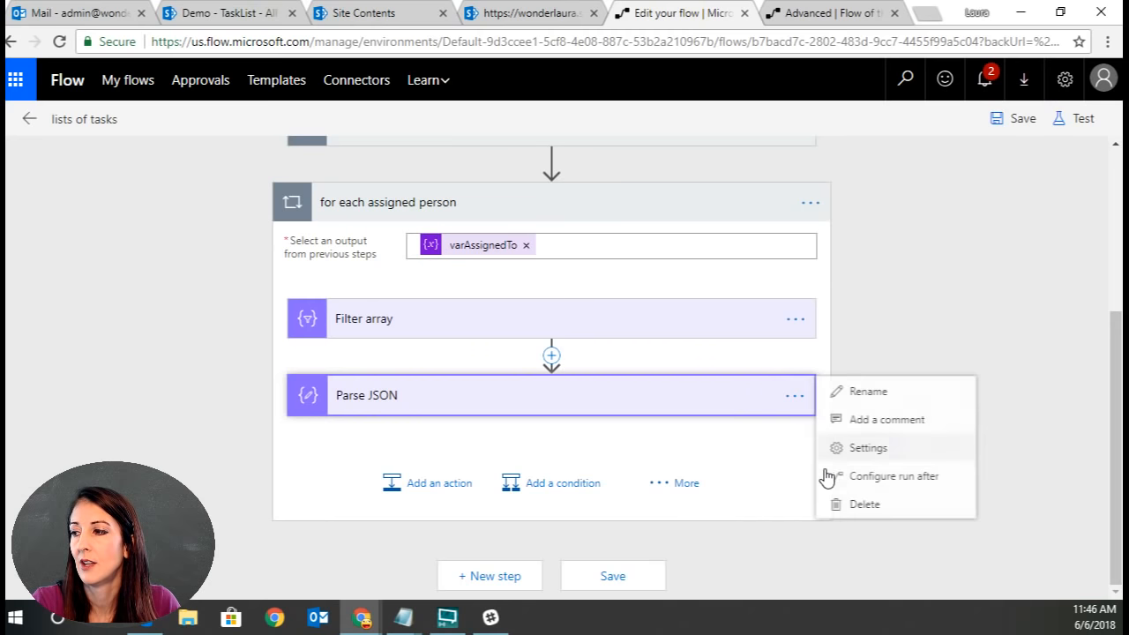
{"action": "left_click", "coordinate": [876, 506]}
{"action": "left_click", "coordinate": [645, 141]}
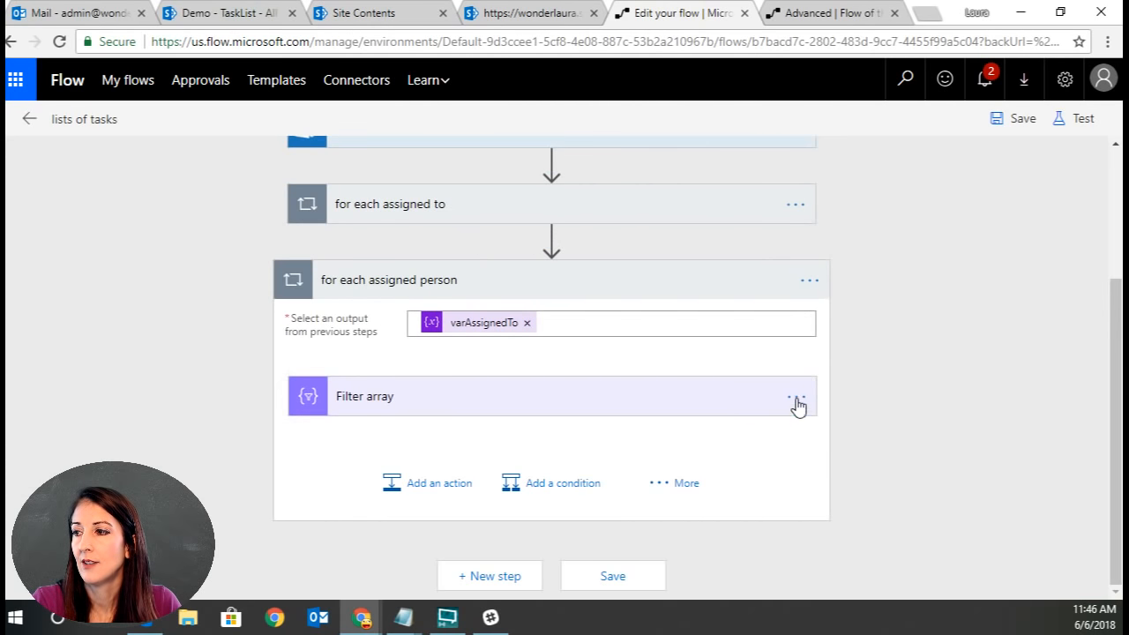
Delete the Filter array action, leaving the for each assigned person loop empty.
{"action": "left_click", "coordinate": [796, 397]}
{"action": "left_click", "coordinate": [796, 396]}
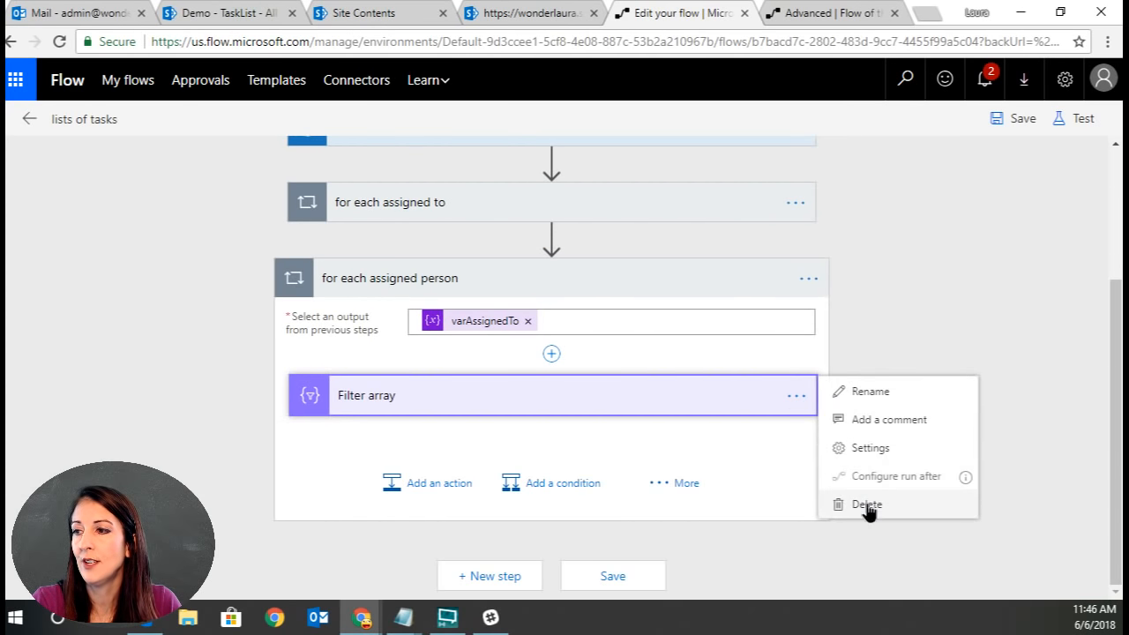
{"action": "left_click", "coordinate": [867, 505]}
{"action": "left_click", "coordinate": [648, 147]}
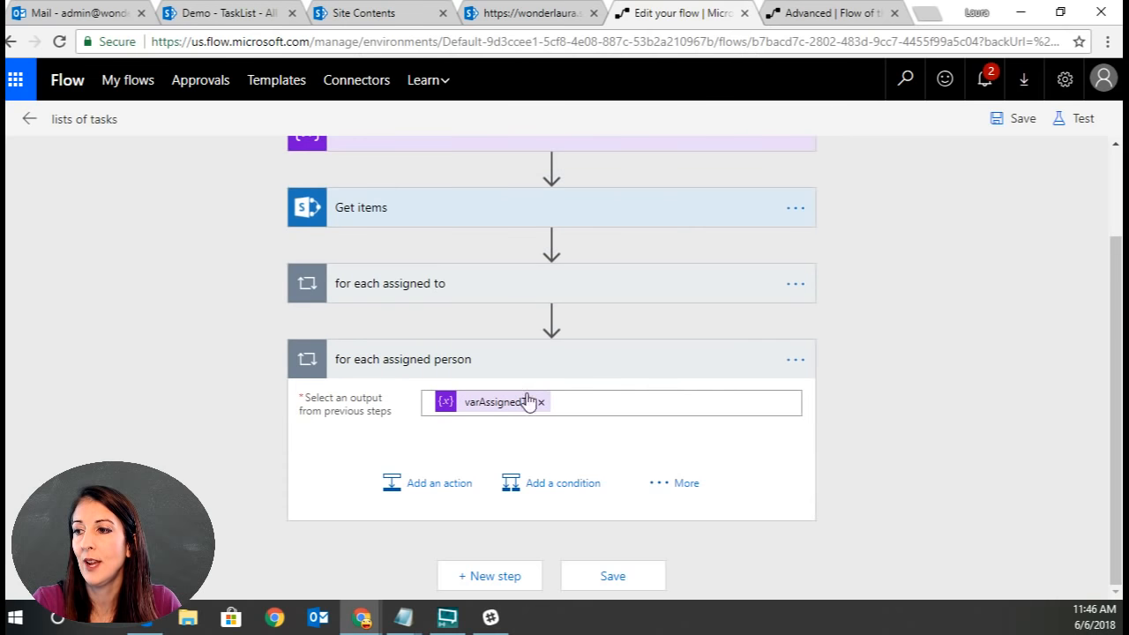
Add a SharePoint Get items action inside the for each assigned person loop.
{"action": "left_click", "coordinate": [441, 496]}
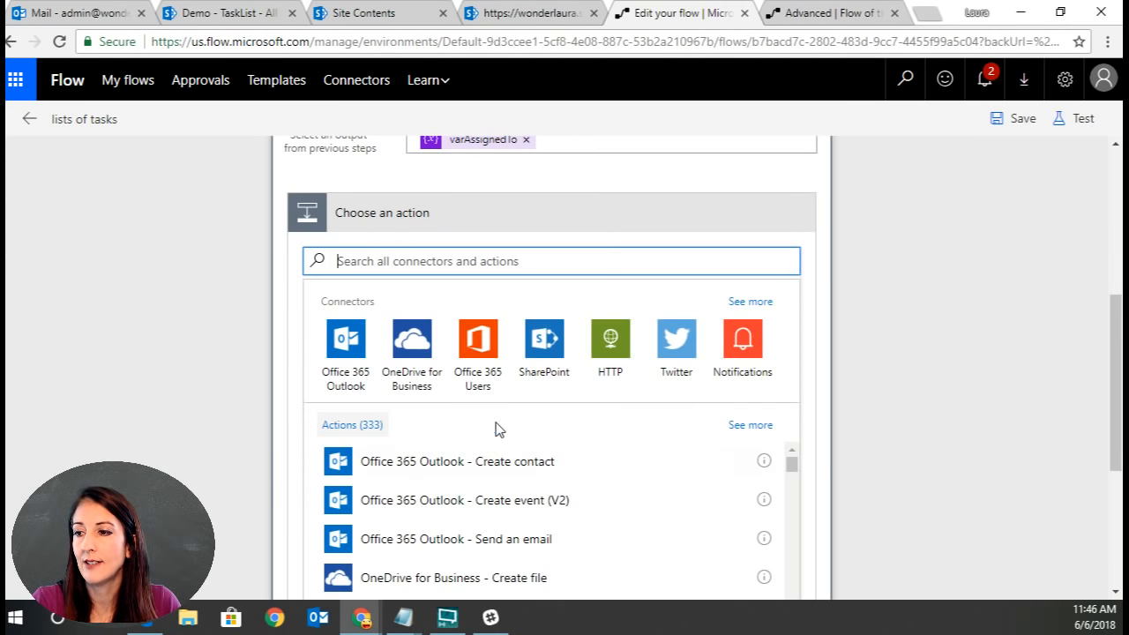
{"action": "left_click", "coordinate": [544, 338]}
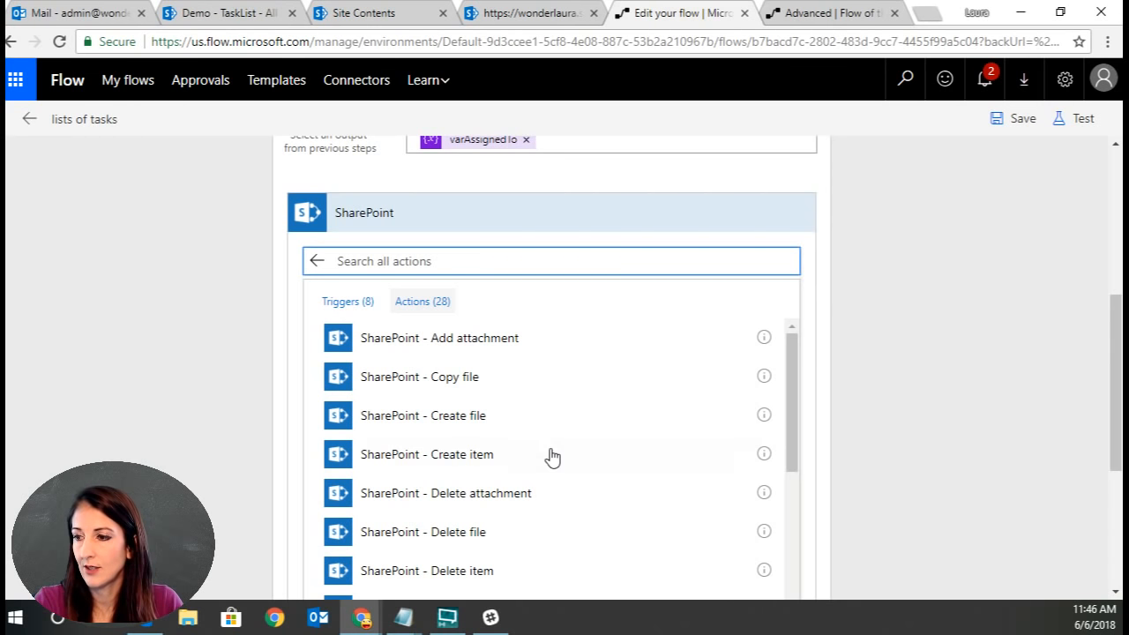
{"action": "scroll", "coordinate": [549, 455], "scroll_direction": "down", "scroll_amount": 5}
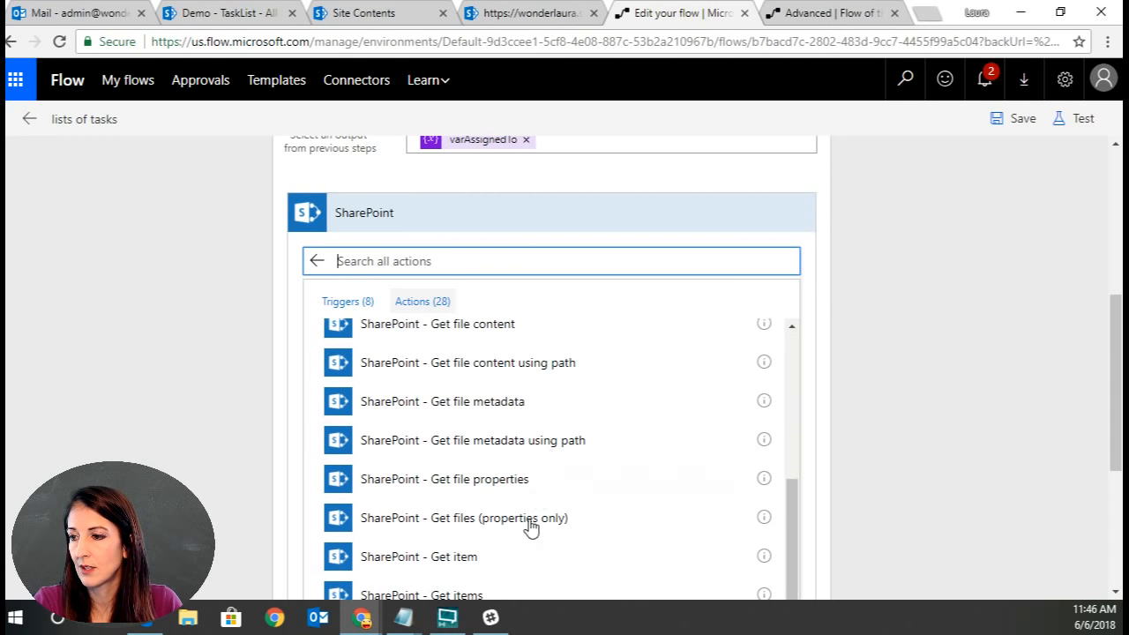
{"action": "left_click", "coordinate": [492, 595]}
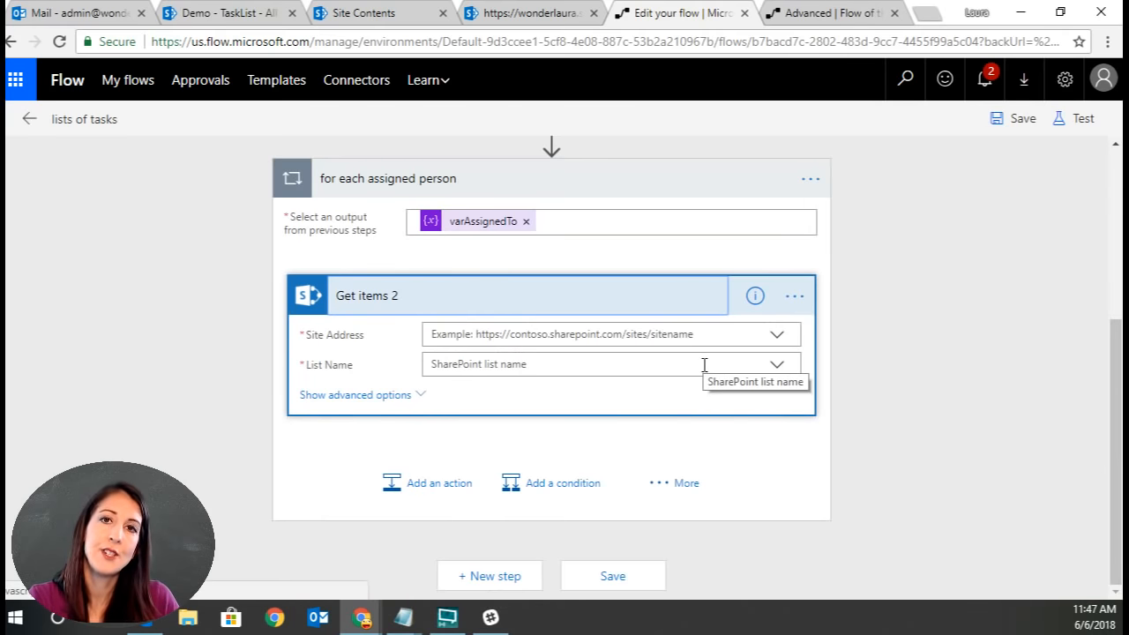
Point the new Get items action at the Demo site's TaskList list and show its advanced options.
{"action": "left_click", "coordinate": [775, 336]}
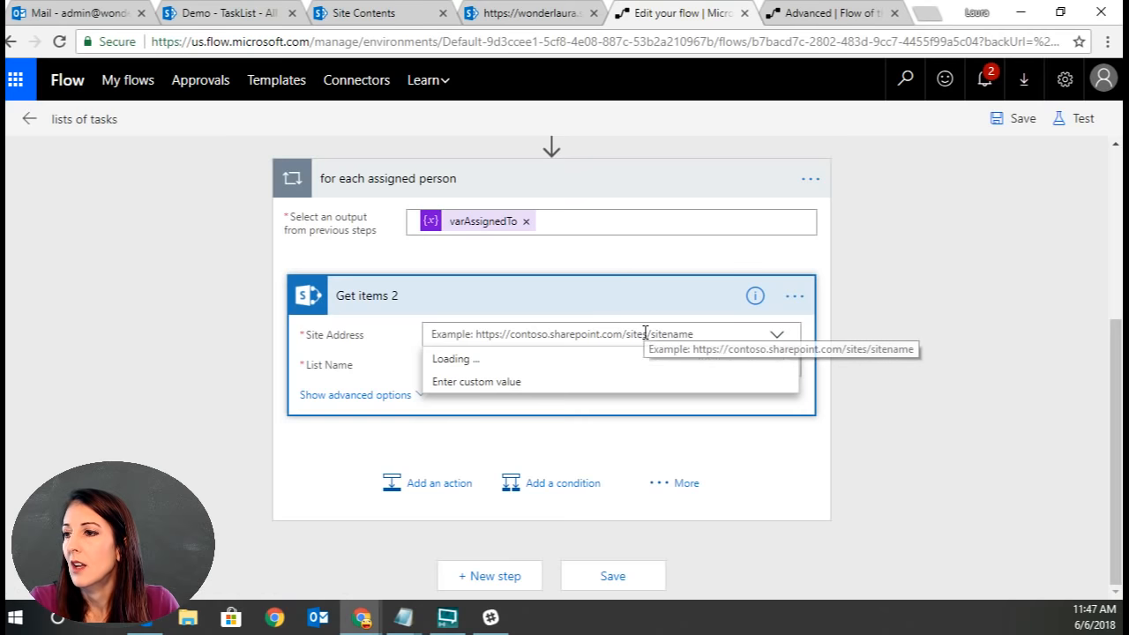
{"action": "left_click", "coordinate": [598, 383]}
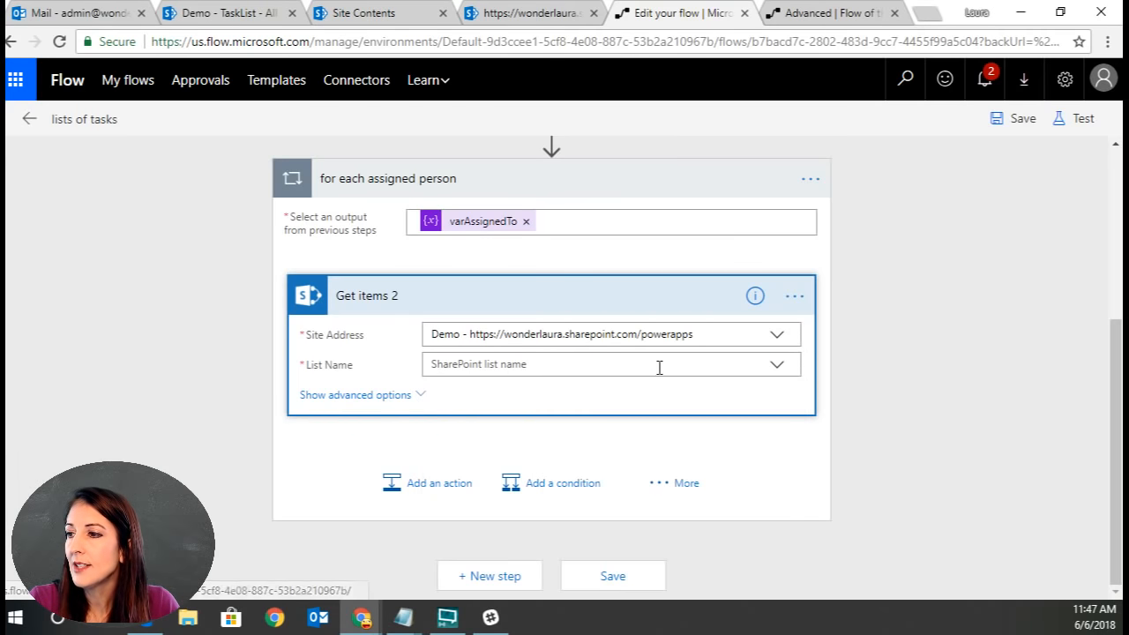
{"action": "left_click", "coordinate": [778, 366]}
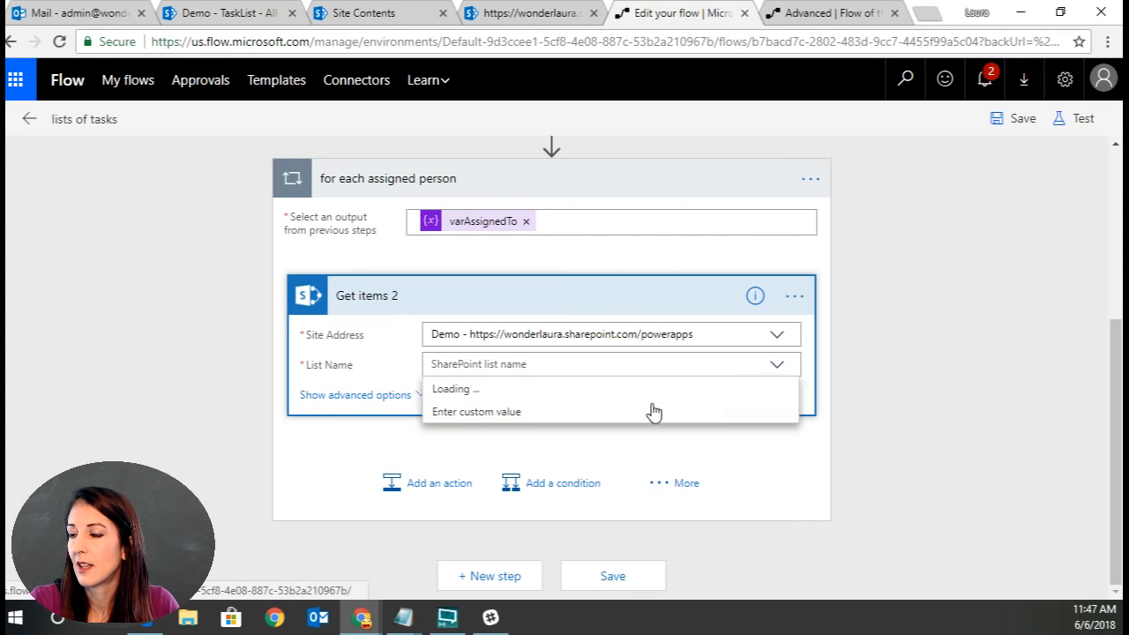
{"action": "scroll", "coordinate": [642, 443], "scroll_direction": "down", "scroll_amount": 2}
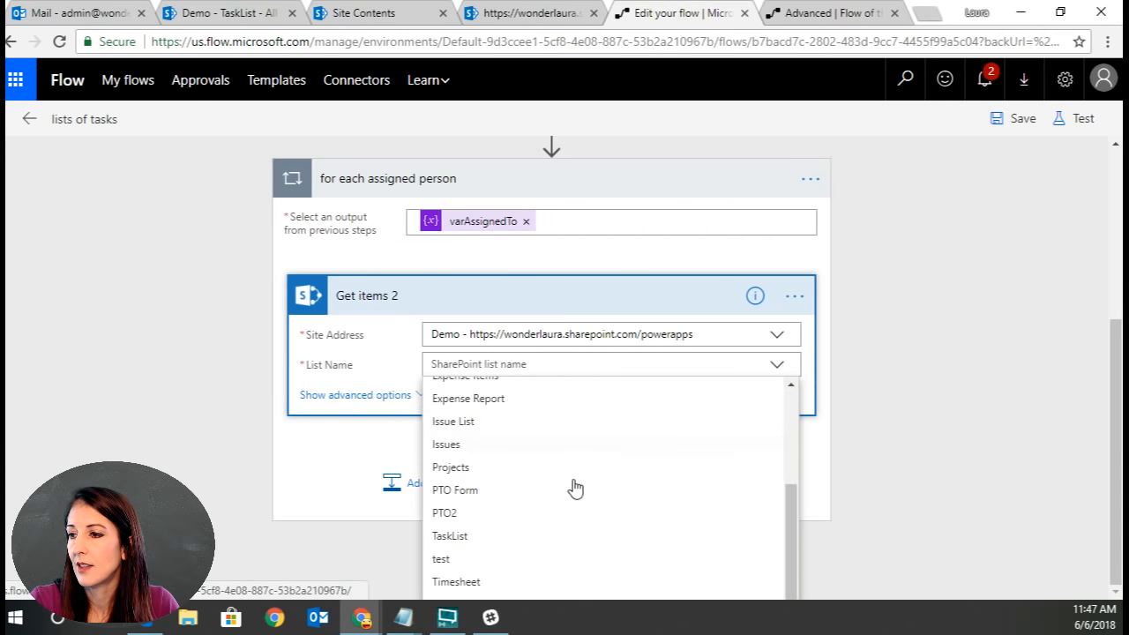
{"action": "left_click", "coordinate": [484, 535]}
{"action": "left_click", "coordinate": [363, 395]}
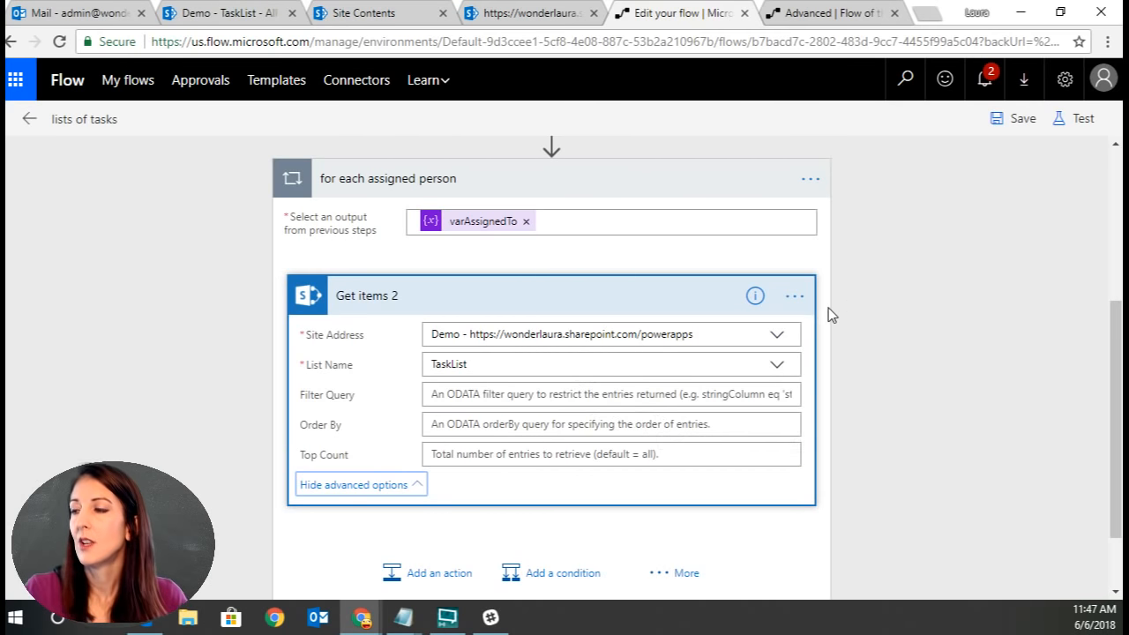
Rename the new Get items action to Get items for person.
{"action": "scroll", "coordinate": [889, 330], "scroll_direction": "up", "scroll_amount": 1}
{"action": "scroll", "coordinate": [889, 330], "scroll_direction": "up", "scroll_amount": 3}
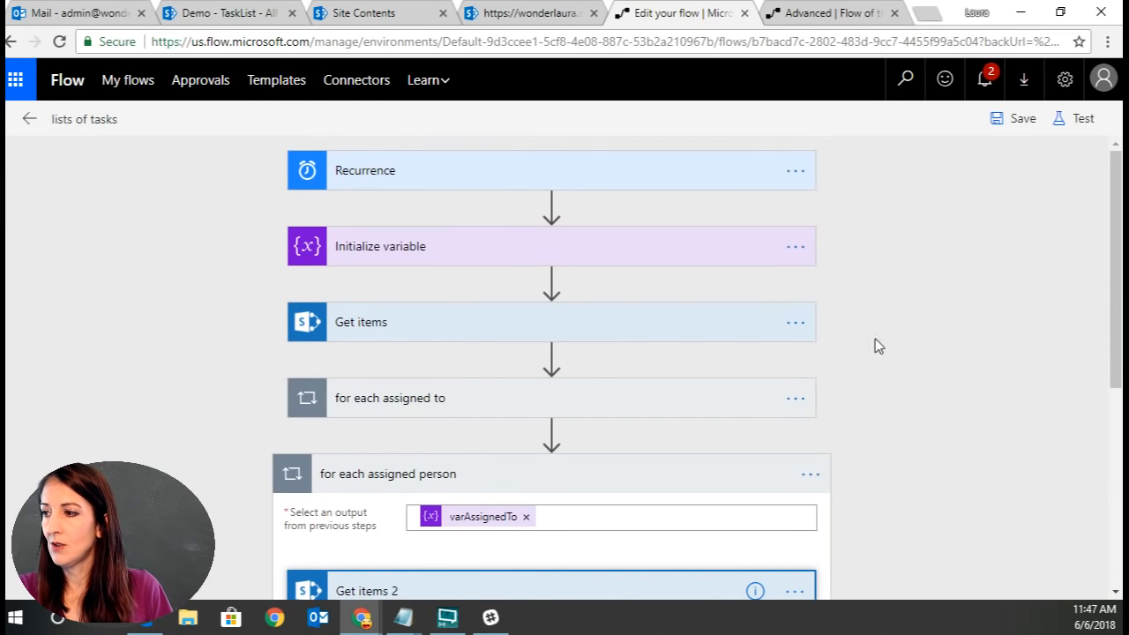
{"action": "scroll", "coordinate": [866, 449], "scroll_direction": "down", "scroll_amount": 2}
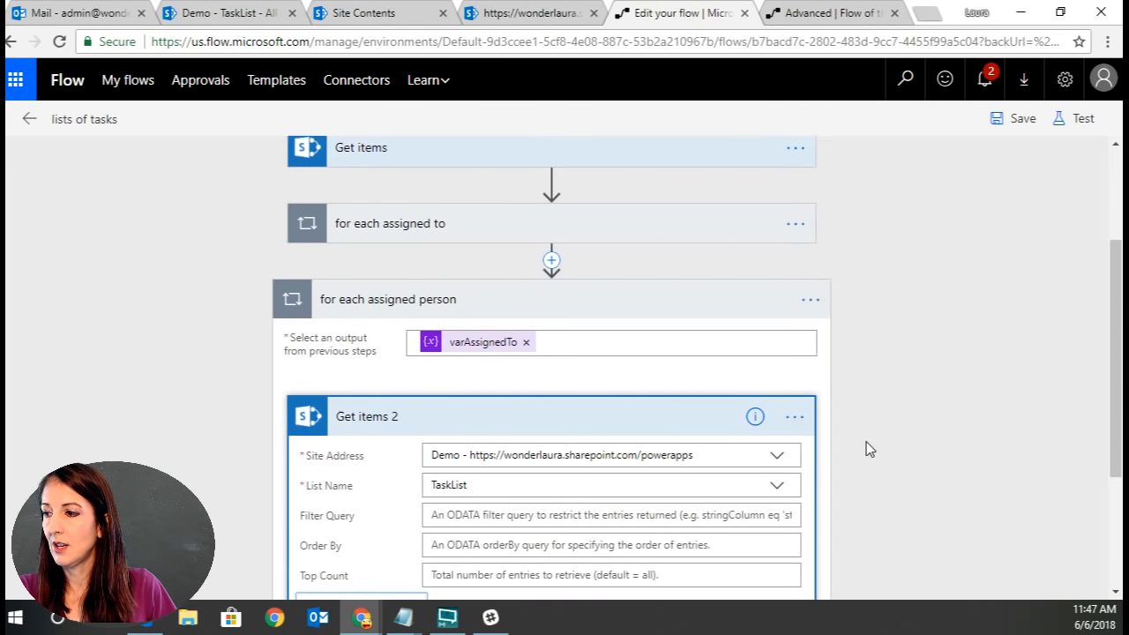
{"action": "left_click", "coordinate": [795, 414]}
{"action": "left_click", "coordinate": [892, 379]}
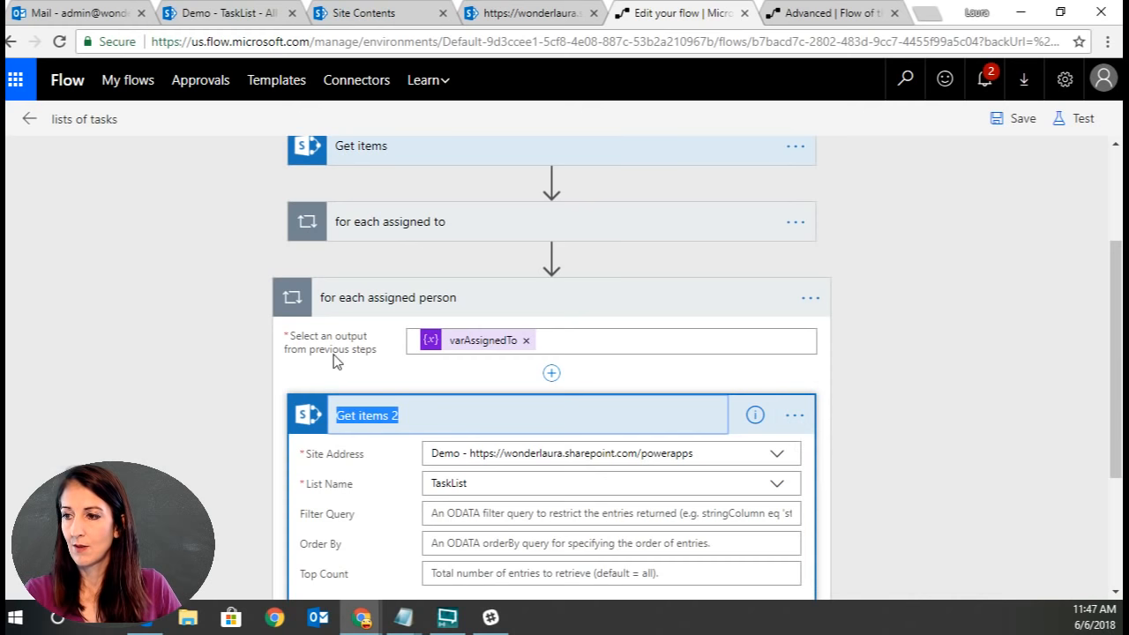
{"action": "left_click", "coordinate": [418, 430]}
{"action": "key", "text": "BackSpace"}
{"action": "type", "text": "for "}
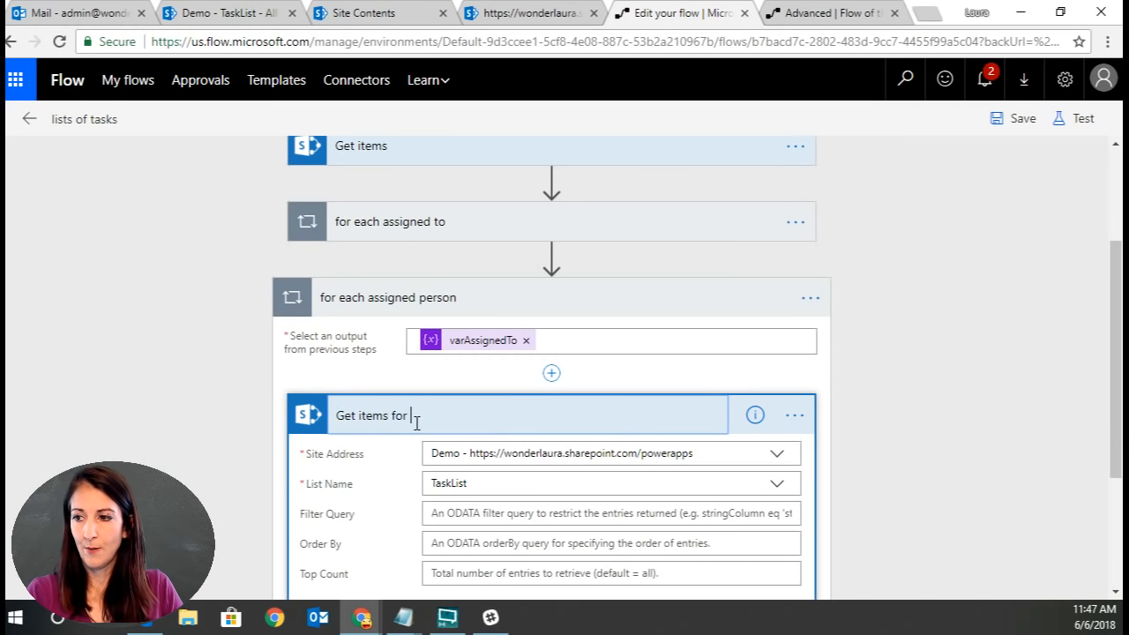
{"action": "type", "text": "person"}
{"action": "key", "text": "Return"}
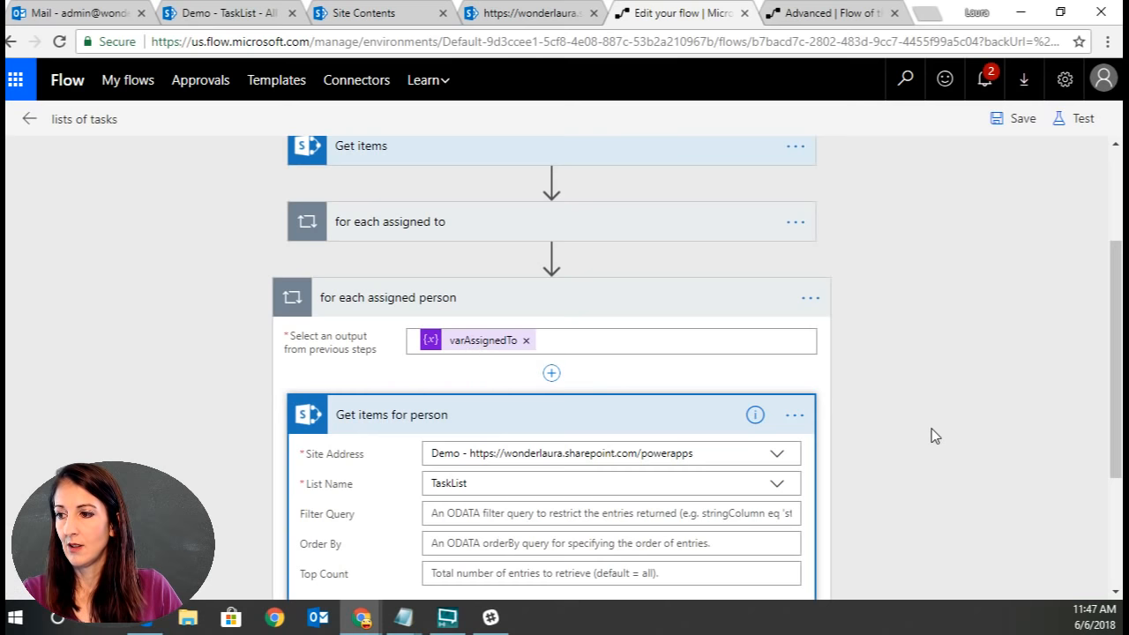
Copy the original Get items filter query into the Get items for person filter query, removing the pasted addDays placeholder text.
{"action": "left_click", "coordinate": [485, 155]}
{"action": "left_click", "coordinate": [407, 247]}
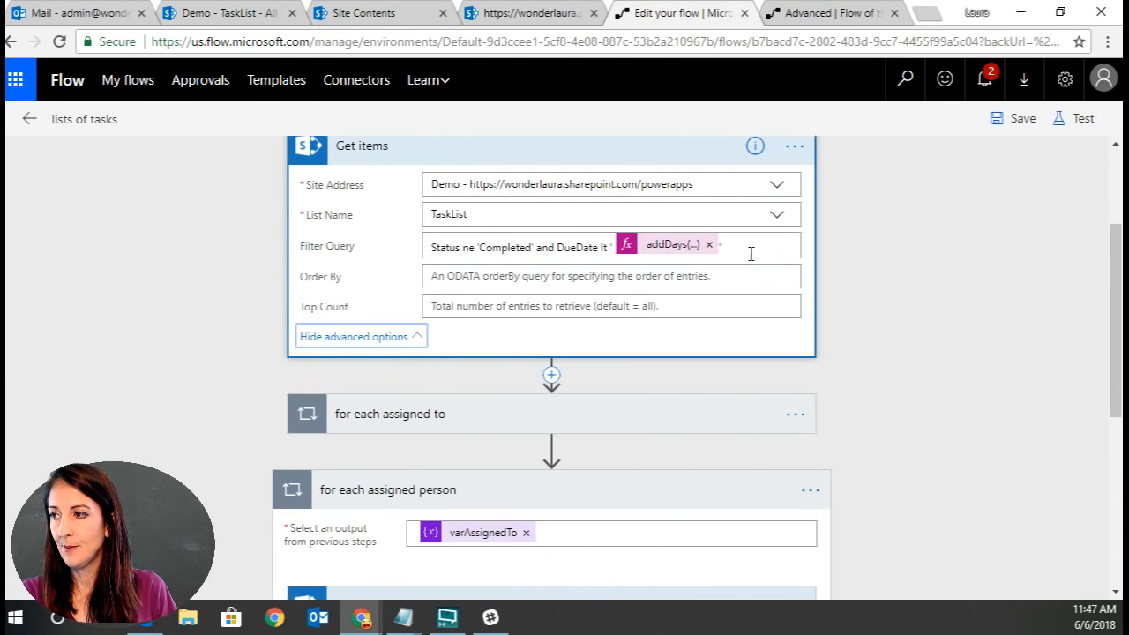
{"action": "left_click", "coordinate": [434, 248]}
{"action": "left_click_drag", "start_coordinate": [432, 248], "coordinate": [769, 246]}
{"action": "key", "text": "ctrl+c"}
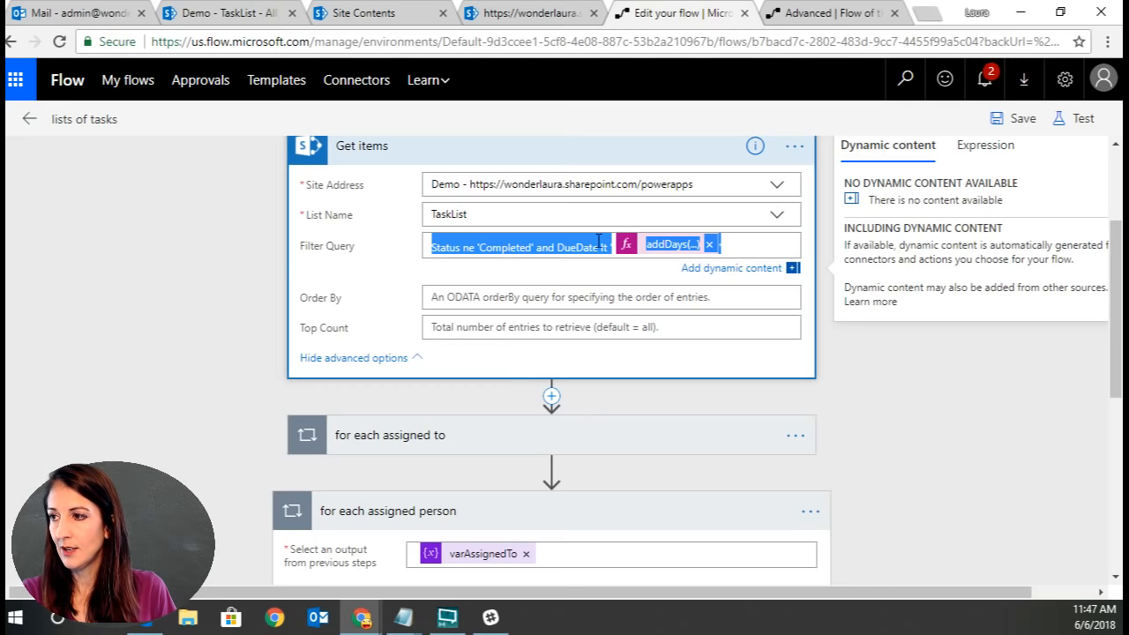
{"action": "scroll", "coordinate": [740, 510], "scroll_direction": "down", "scroll_amount": 3}
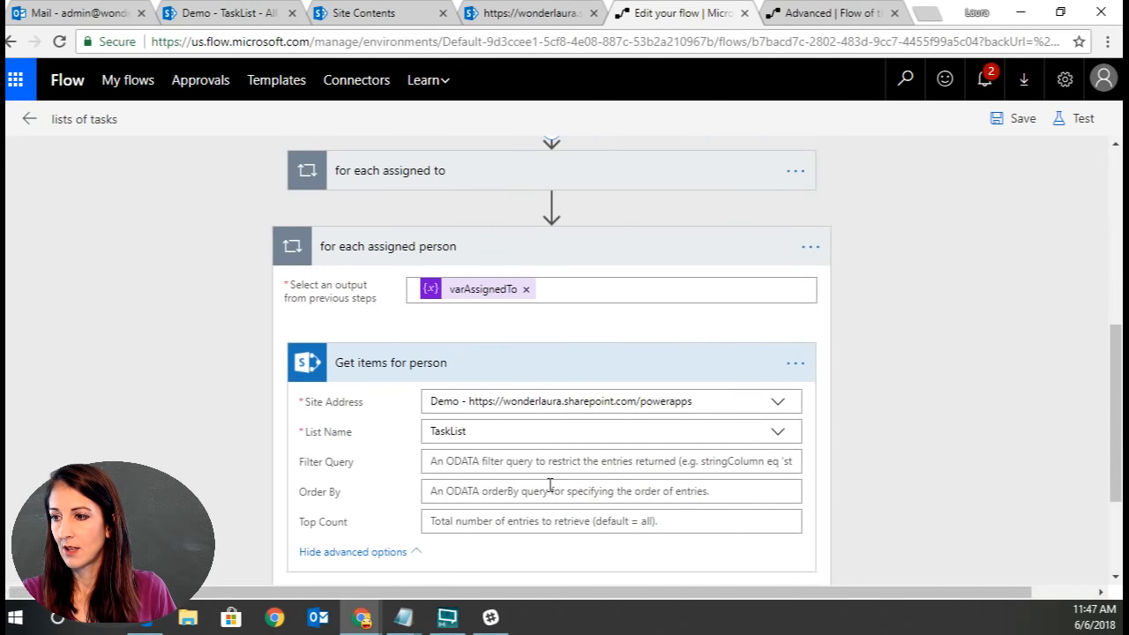
{"action": "left_click", "coordinate": [519, 461]}
{"action": "key", "text": "ctrl+v"}
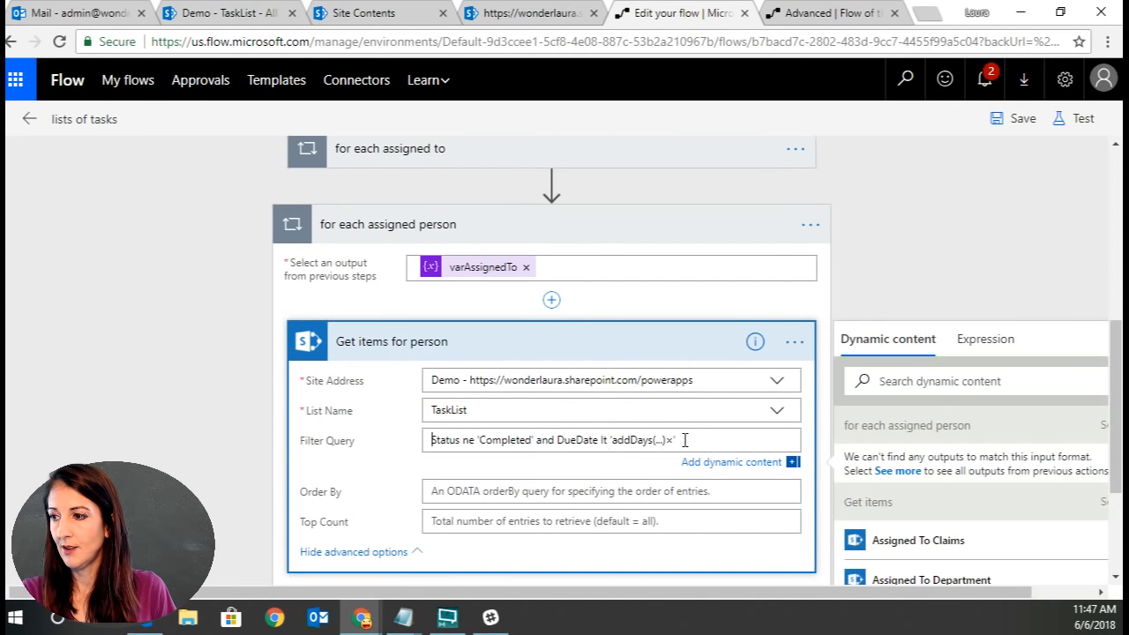
{"action": "left_click_drag", "start_coordinate": [694, 438], "coordinate": [607, 439]}
{"action": "key", "text": "BackSpace"}
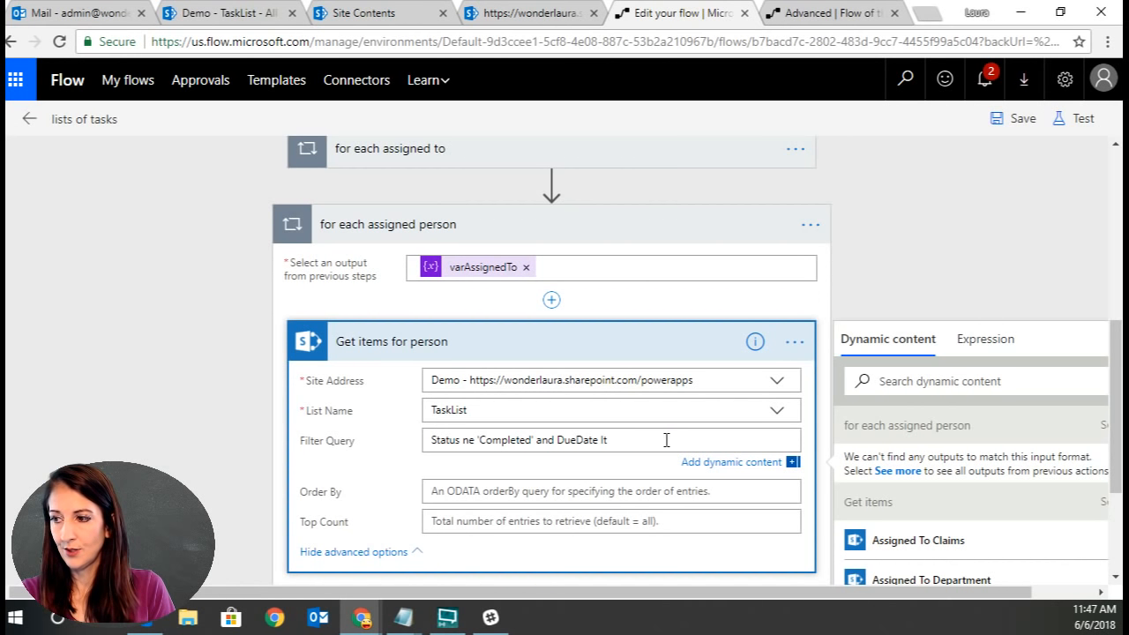
Copy the addDays expression from the original Get items and insert it as an expression in the new filter query, followed by a closing quote.
{"action": "scroll", "coordinate": [886, 234], "scroll_direction": "up", "scroll_amount": 3}
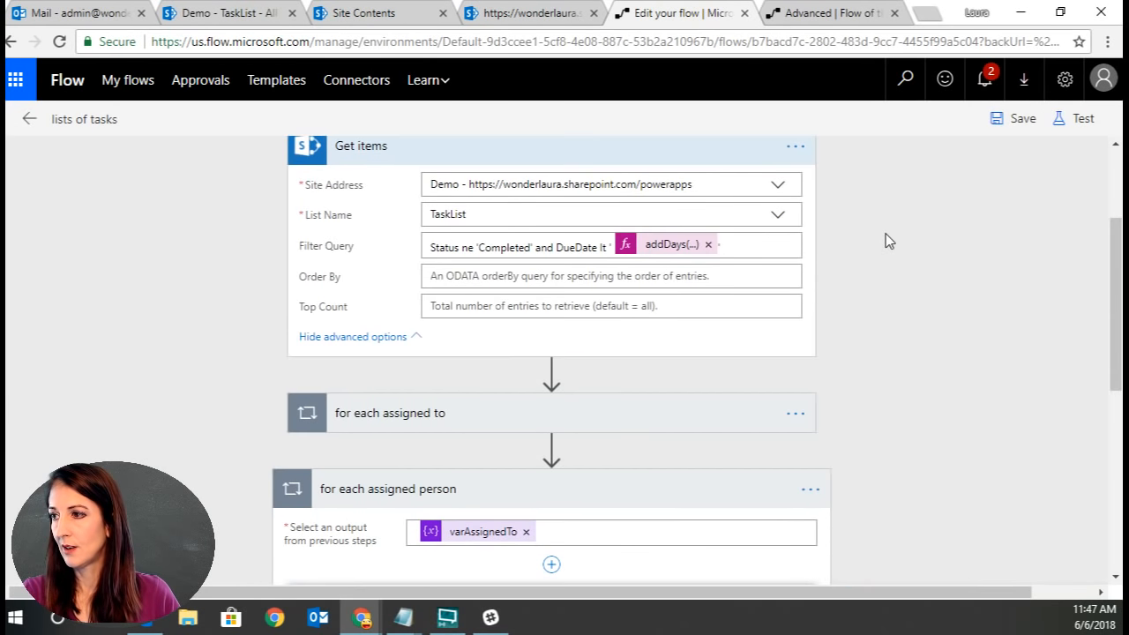
{"action": "left_click", "coordinate": [675, 245]}
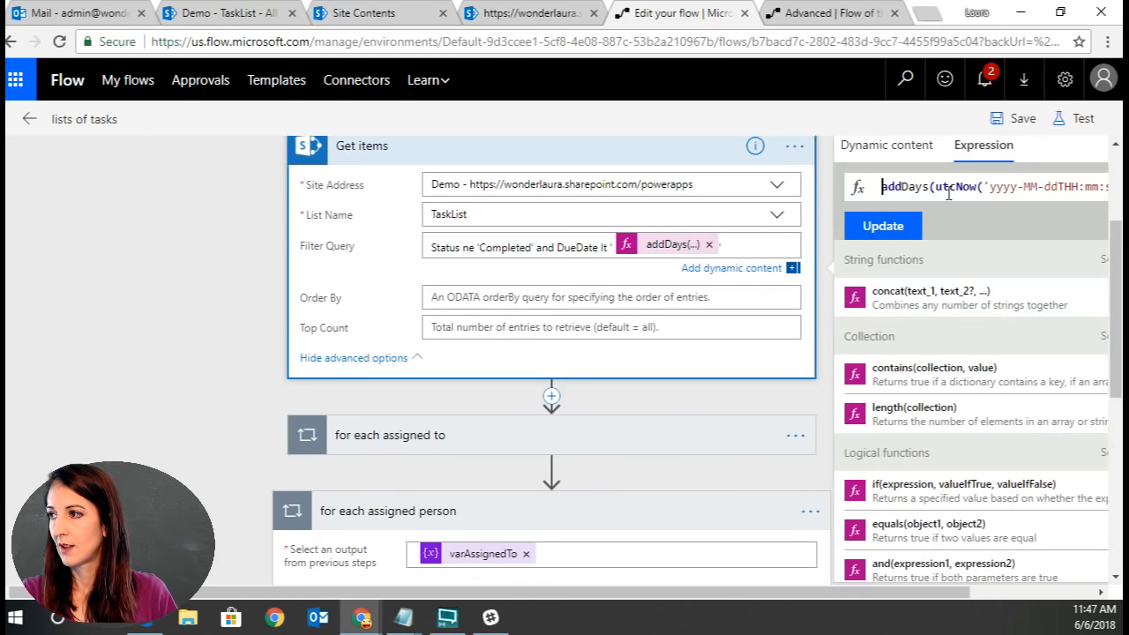
{"action": "key", "text": "ctrl+a"}
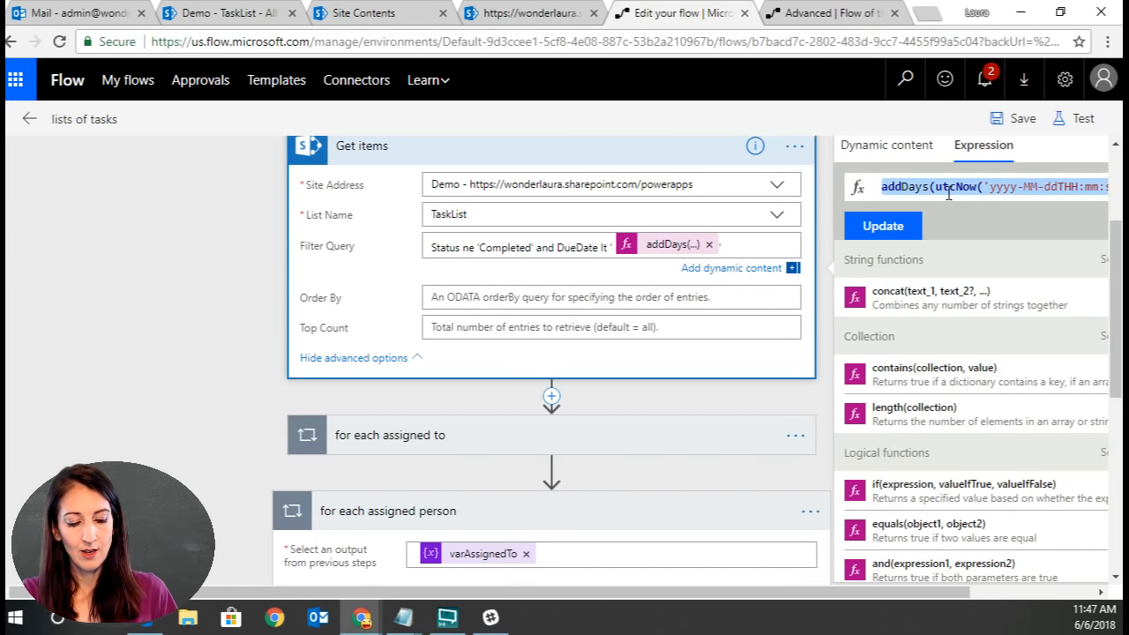
{"action": "scroll", "coordinate": [667, 527], "scroll_direction": "down", "scroll_amount": 3}
{"action": "left_click", "coordinate": [674, 462]}
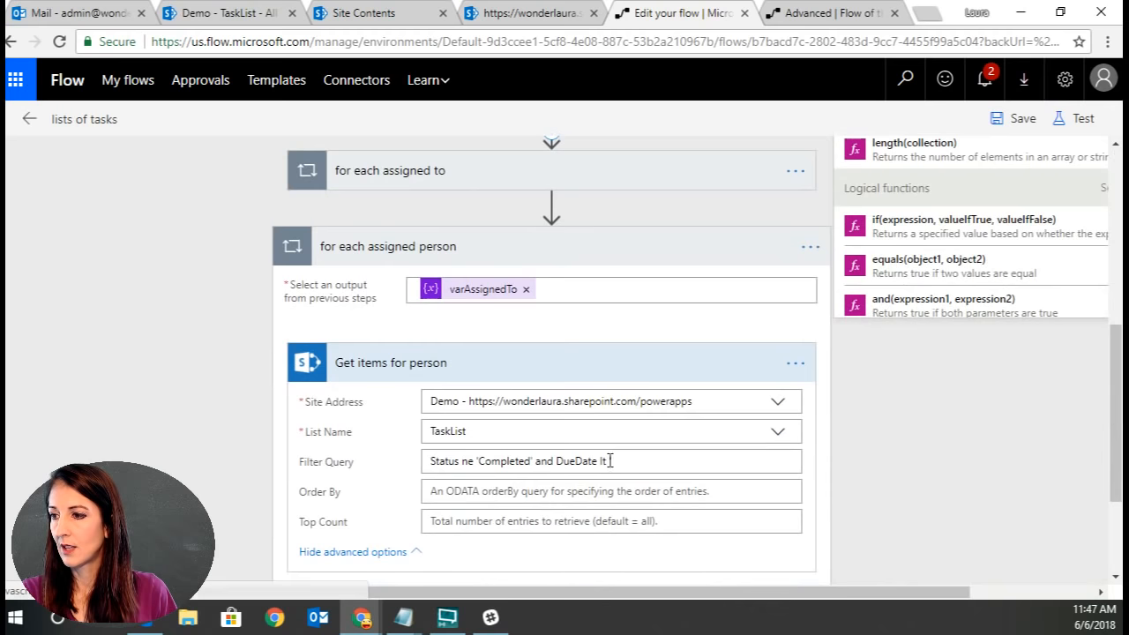
{"action": "left_click", "coordinate": [992, 344]}
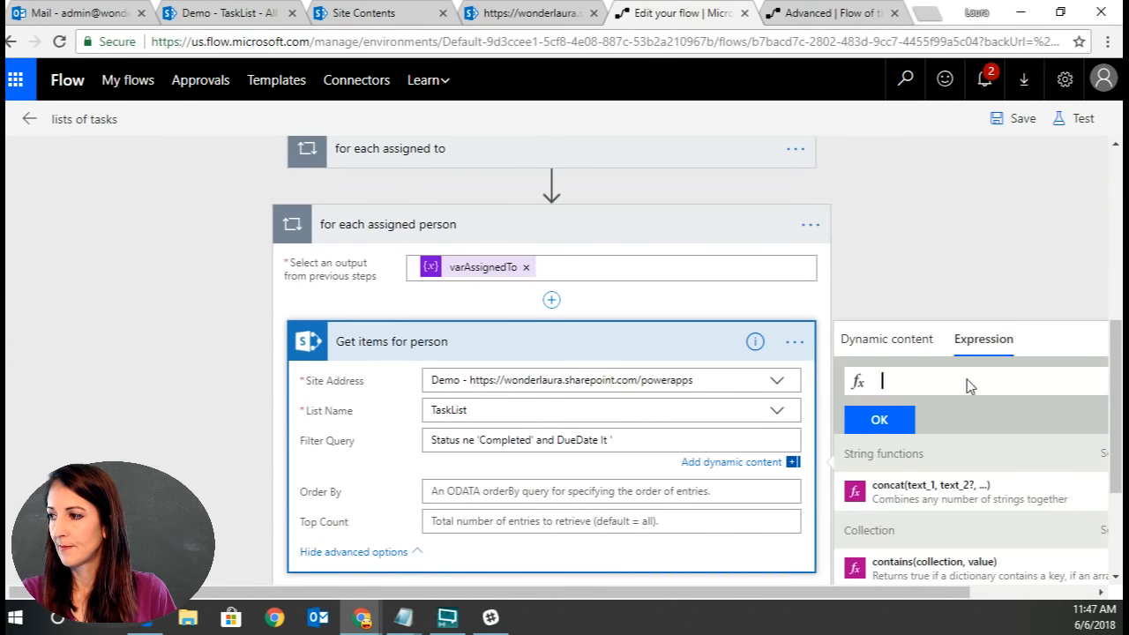
{"action": "key", "text": "ctrl+v"}
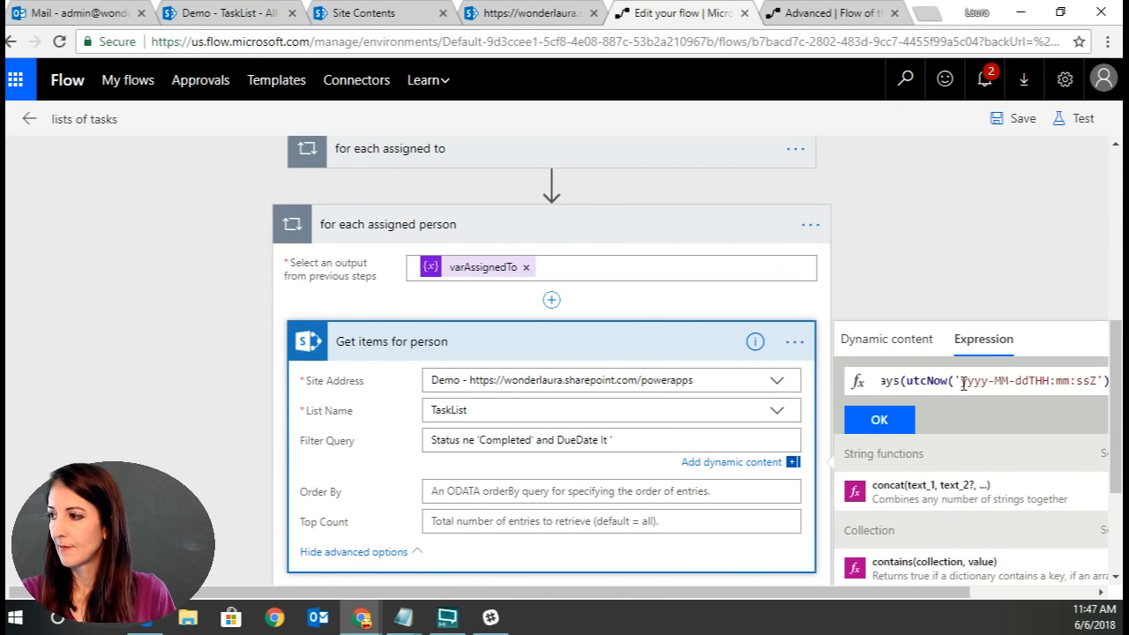
{"action": "left_click", "coordinate": [899, 418]}
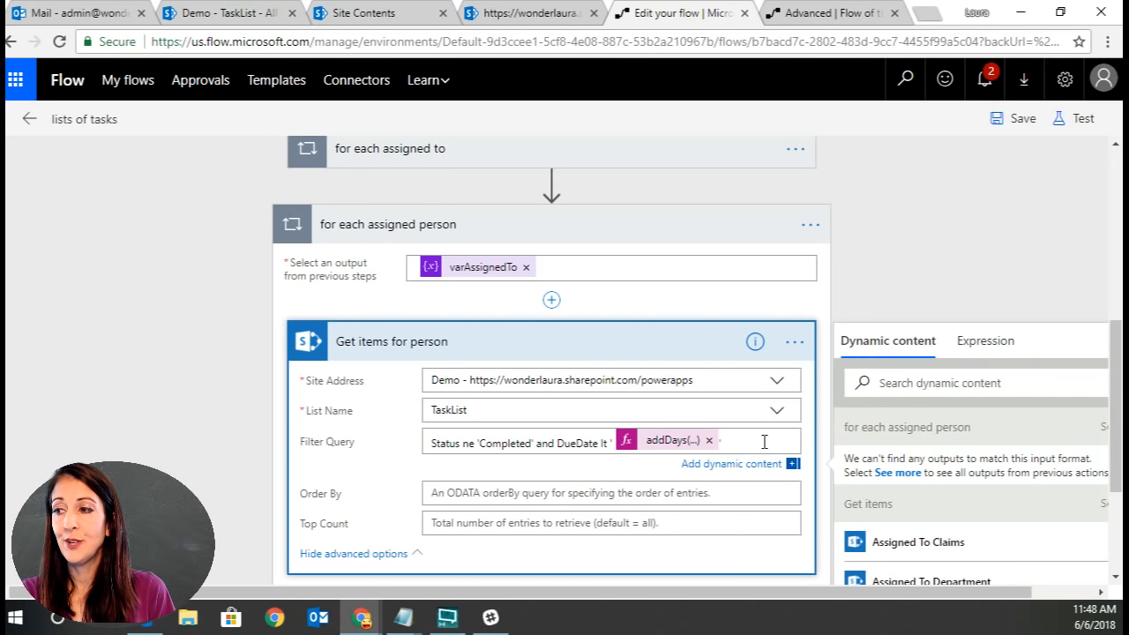
{"action": "type", "text": "'"}
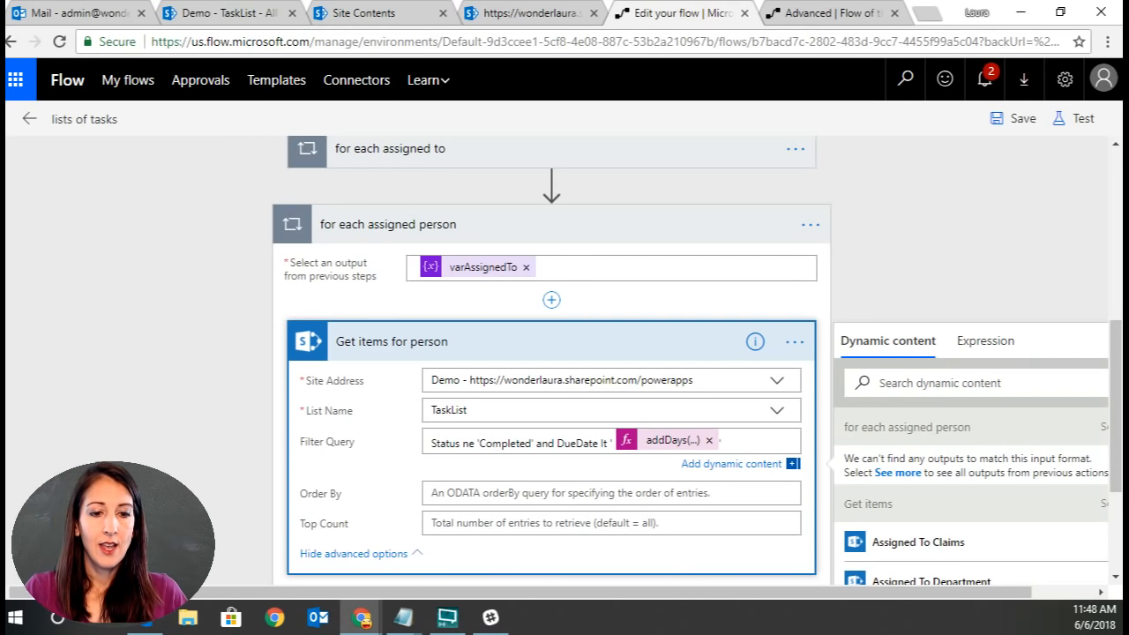
Extend the Get items for person filter query with and AssignedTo#Claims eq, pasting the column name from Notepad.
{"action": "key", "text": "alt+Tab"}
{"action": "key", "text": "alt+Tab"}
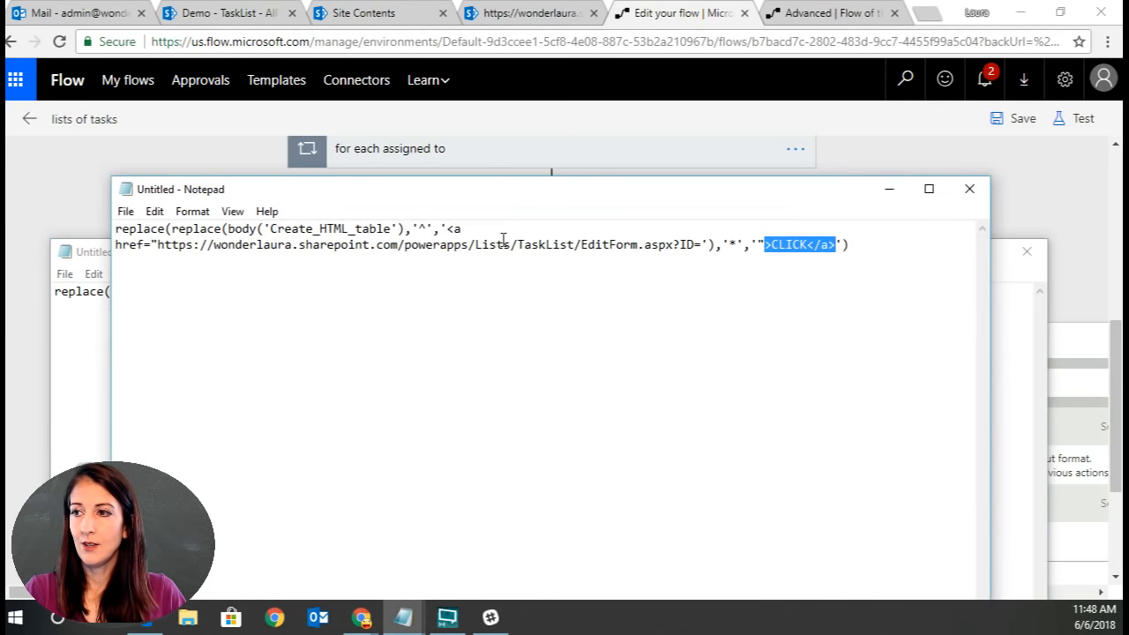
{"action": "left_click_drag", "start_coordinate": [525, 196], "coordinate": [2, 196]}
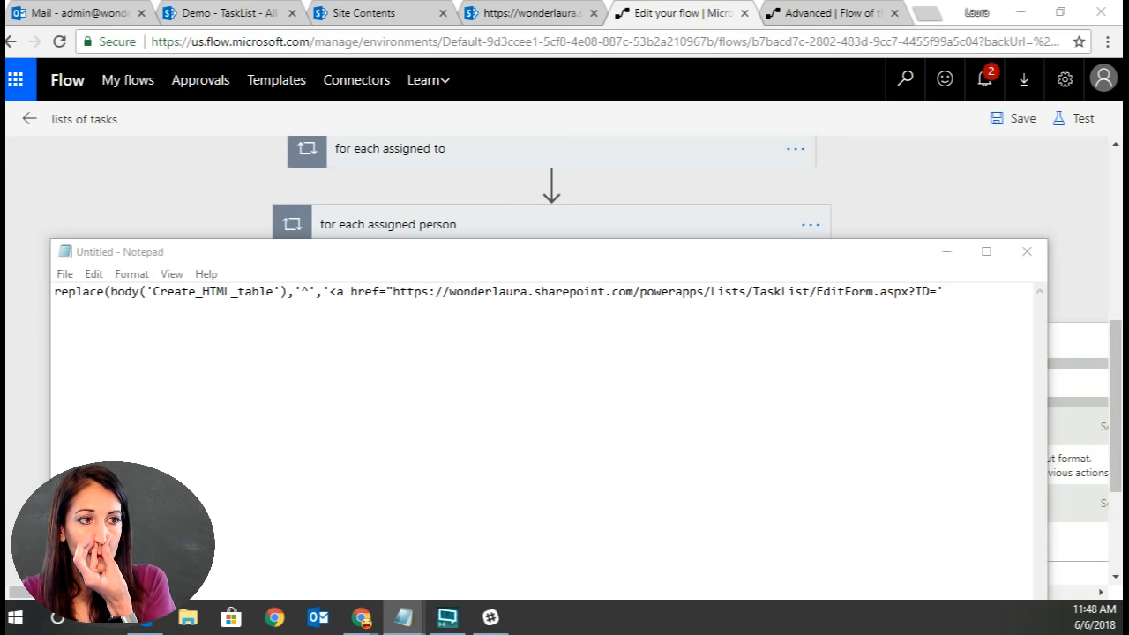
{"action": "left_click_drag", "start_coordinate": [824, 257], "coordinate": [3, 231]}
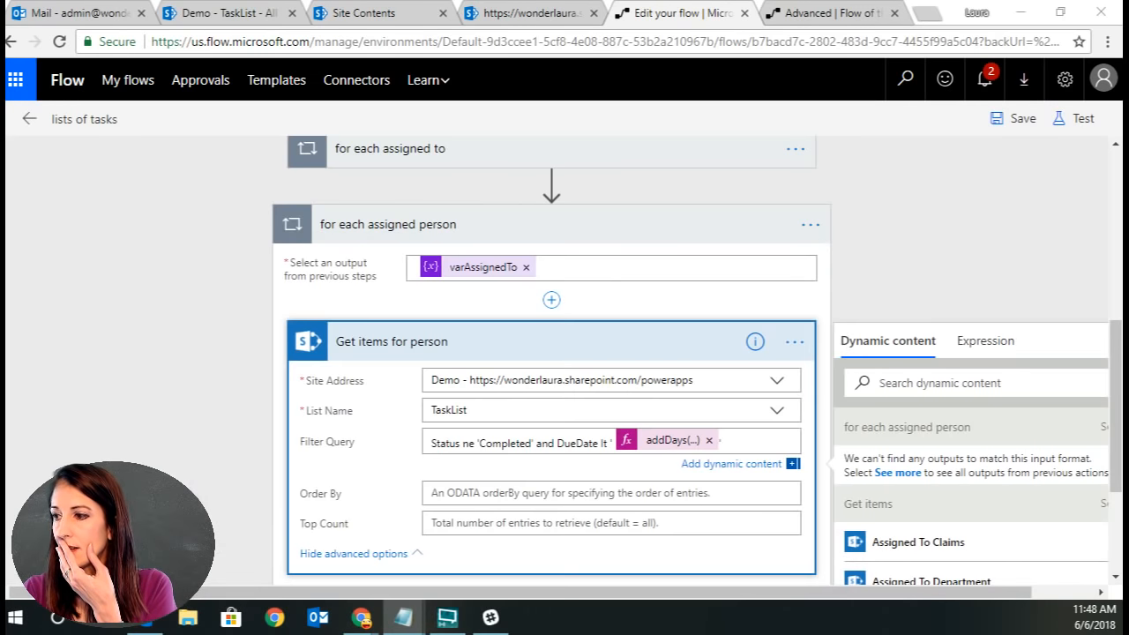
{"action": "left_click", "coordinate": [762, 441]}
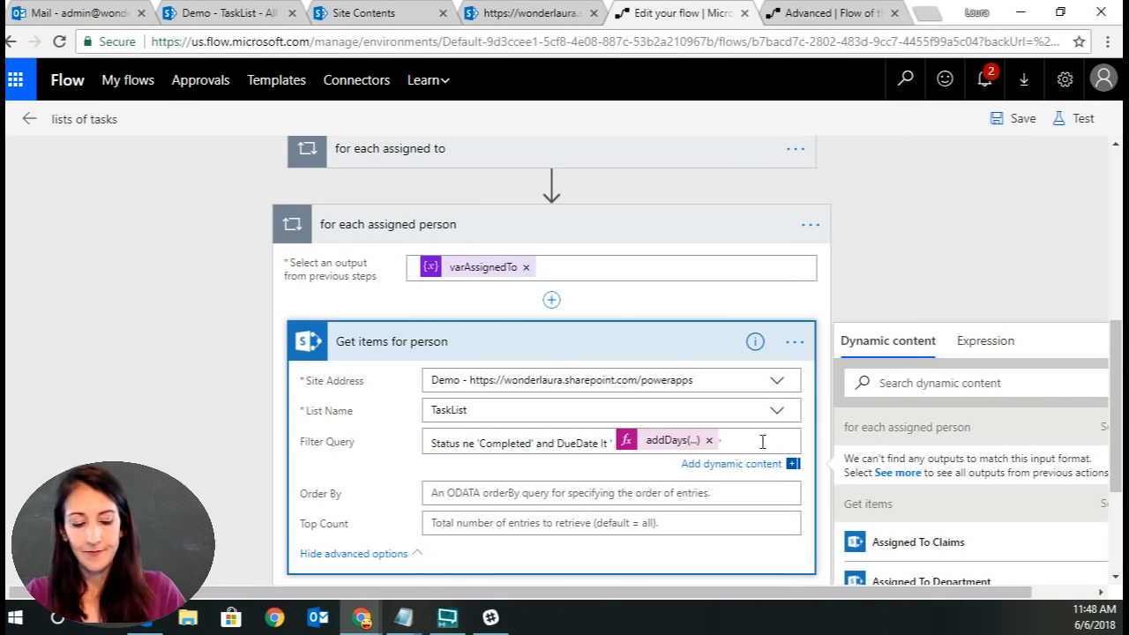
{"action": "type", "text": "and"}
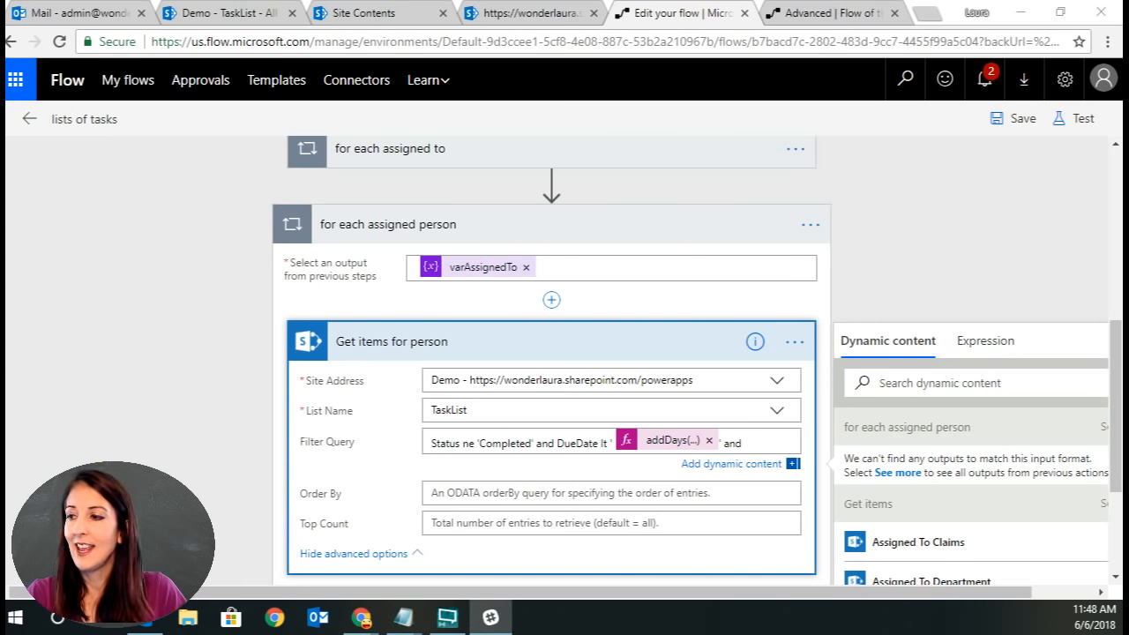
{"action": "left_click", "coordinate": [760, 446]}
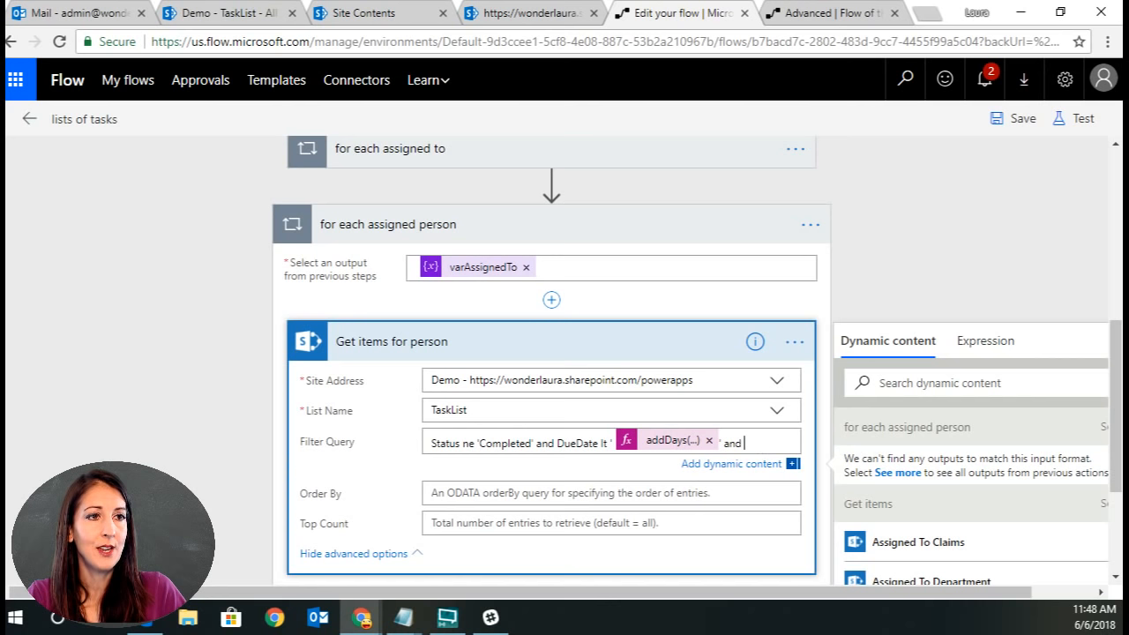
{"action": "key", "text": "alt+Tab"}
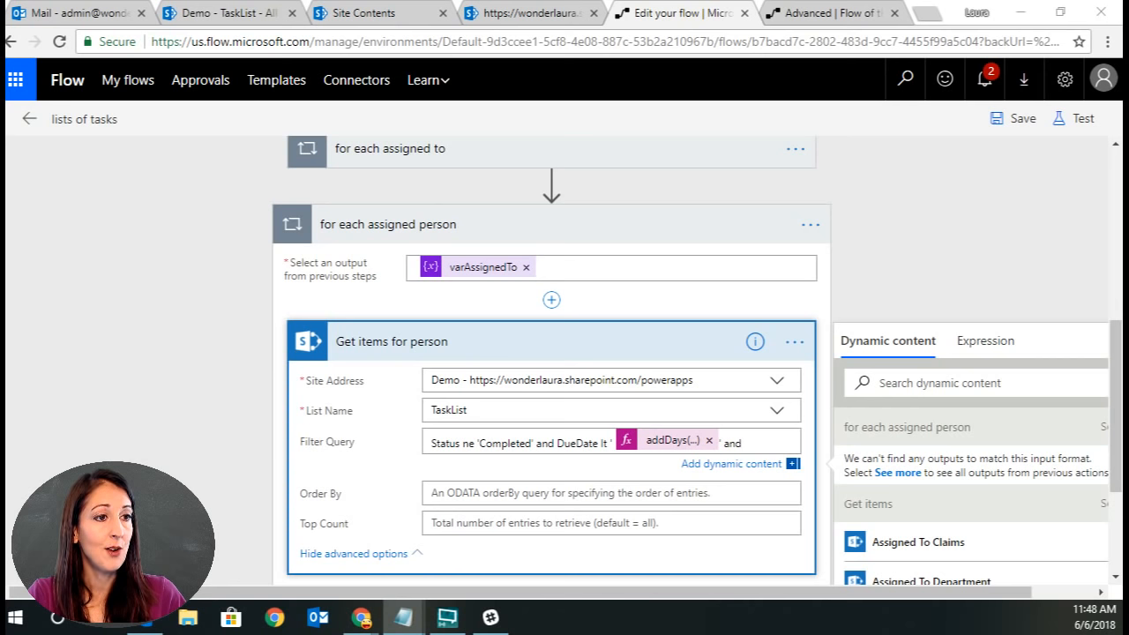
{"action": "left_click", "coordinate": [770, 438]}
{"action": "type", "text": "AssignedTo#Claims"}
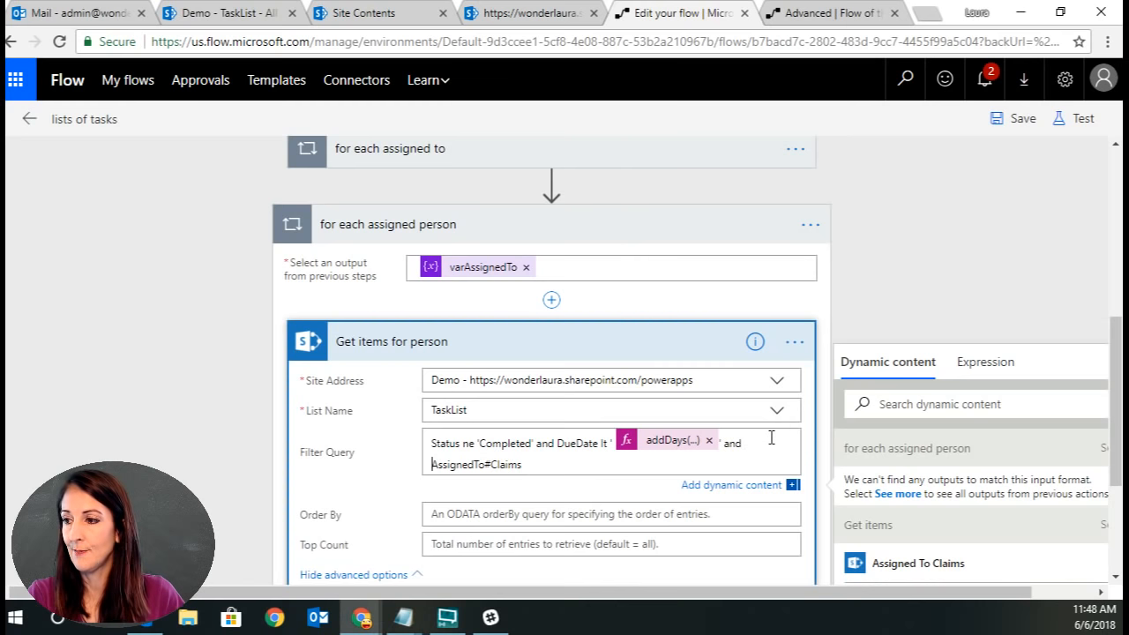
{"action": "left_click", "coordinate": [570, 462]}
{"action": "type", "text": "eq"}
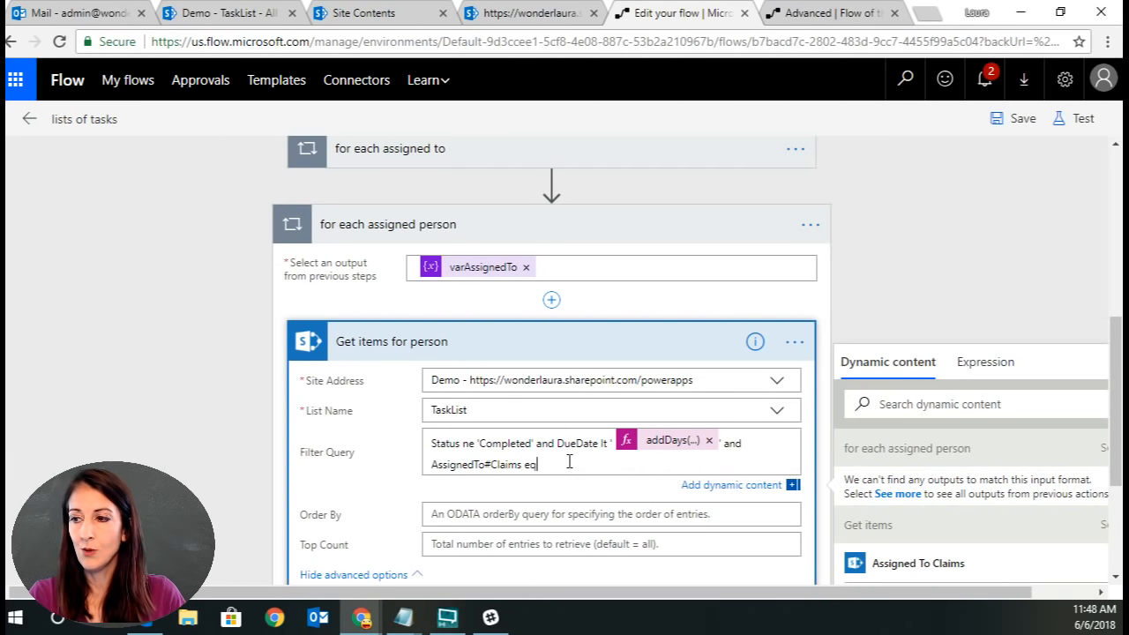
Start the claims value in the filter query with 'i:0#.f|.
{"action": "scroll", "coordinate": [570, 462], "scroll_direction": "down", "scroll_amount": 3}
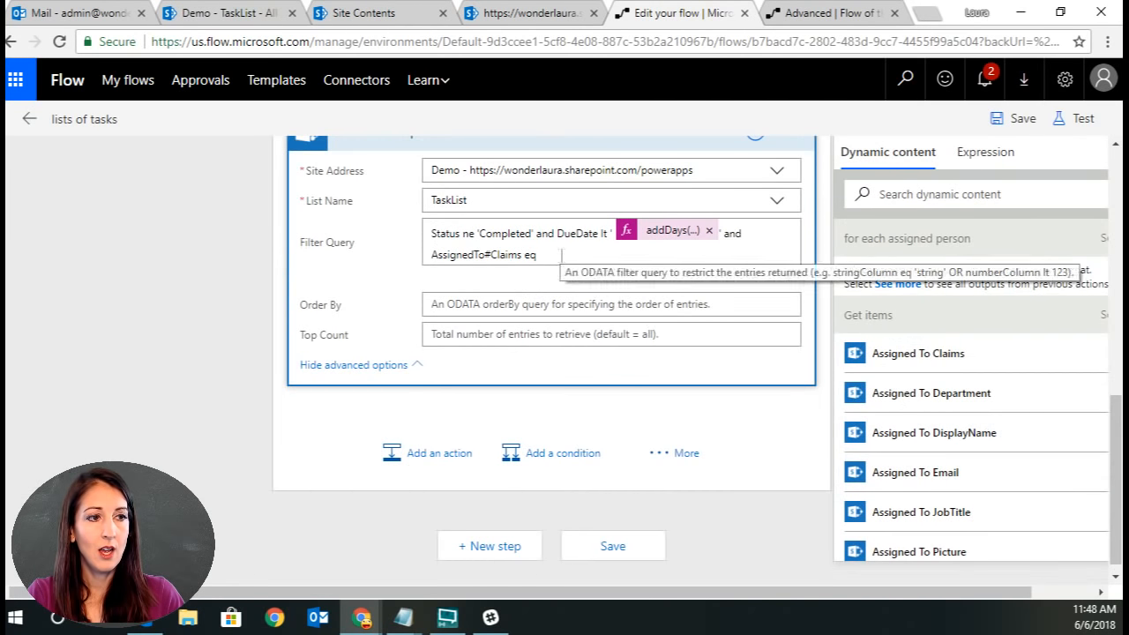
{"action": "left_click", "coordinate": [561, 256]}
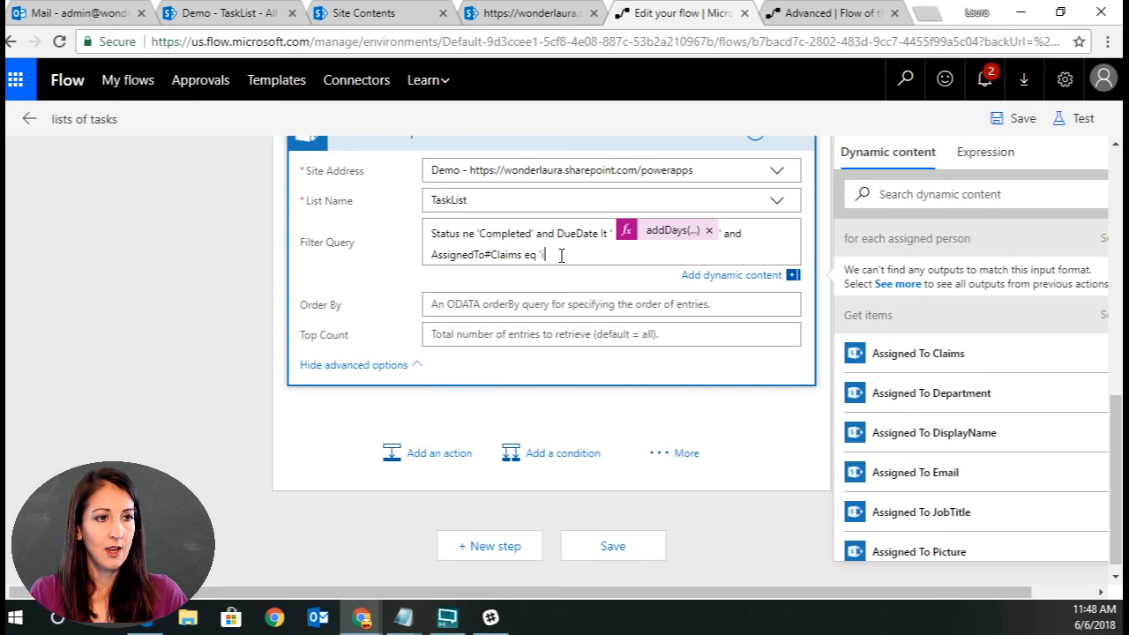
{"action": "type", "text": "'i:0"}
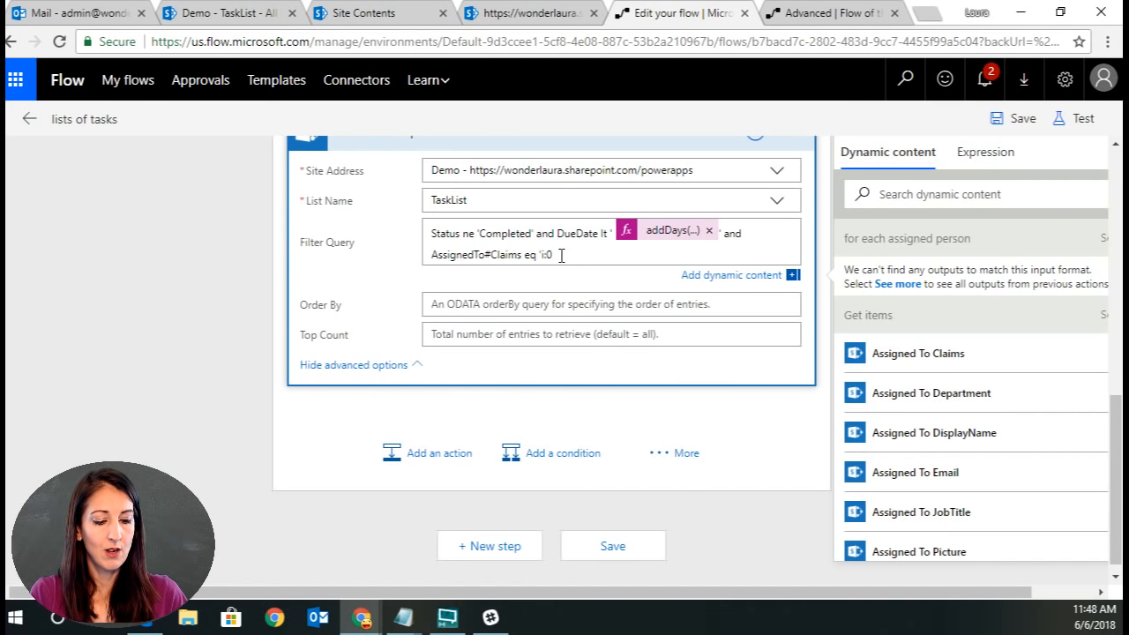
{"action": "type", "text": "#"}
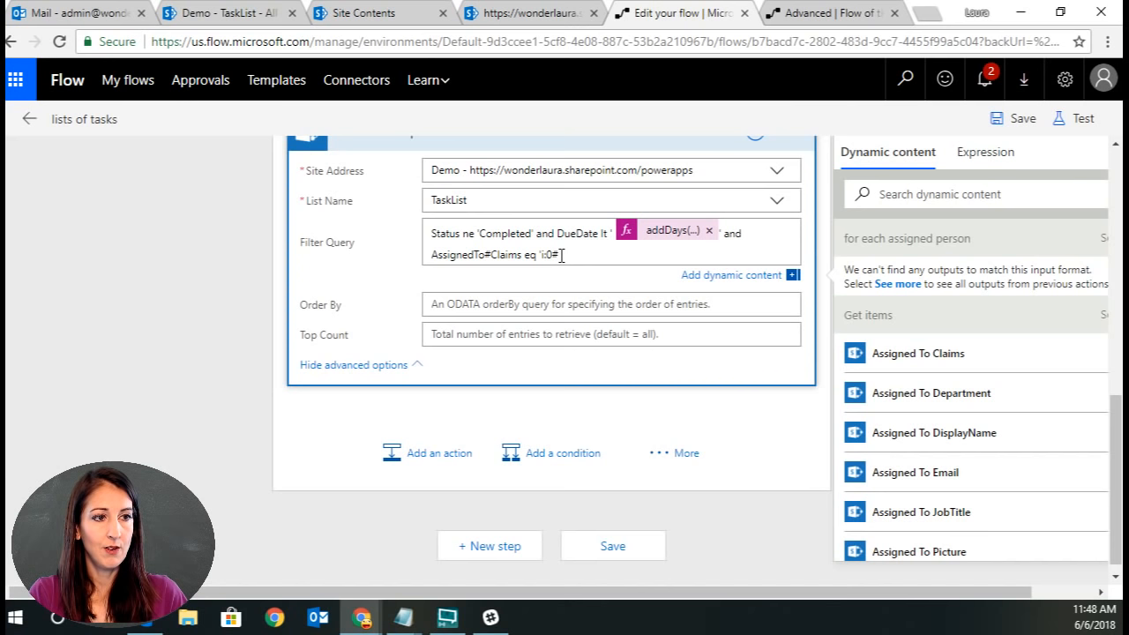
{"action": "type", "text": ".f"}
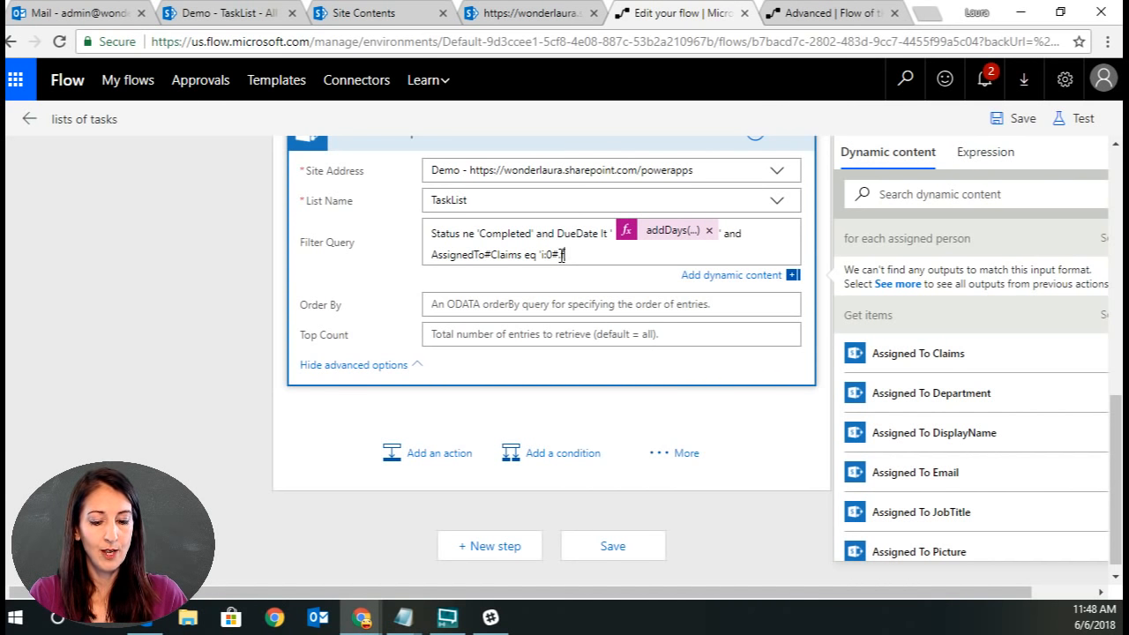
{"action": "type", "text": "|"}
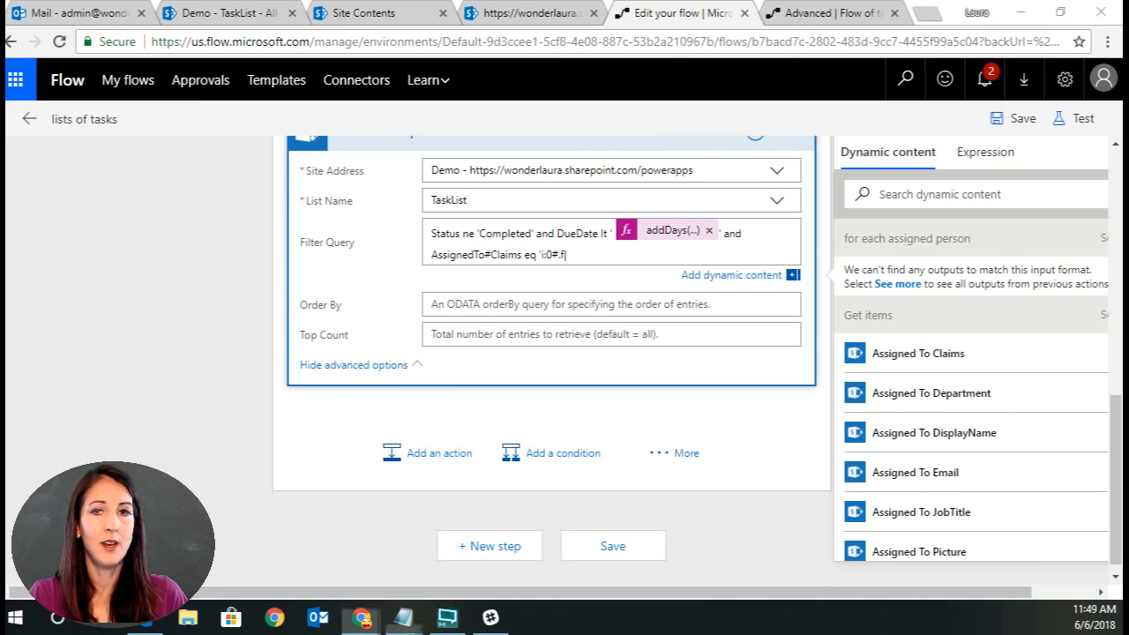
Copy the i:0#.f|membership| claims prefix from the sample JSON in Notepad and paste it into the filter query.
{"action": "left_click", "coordinate": [403, 617]}
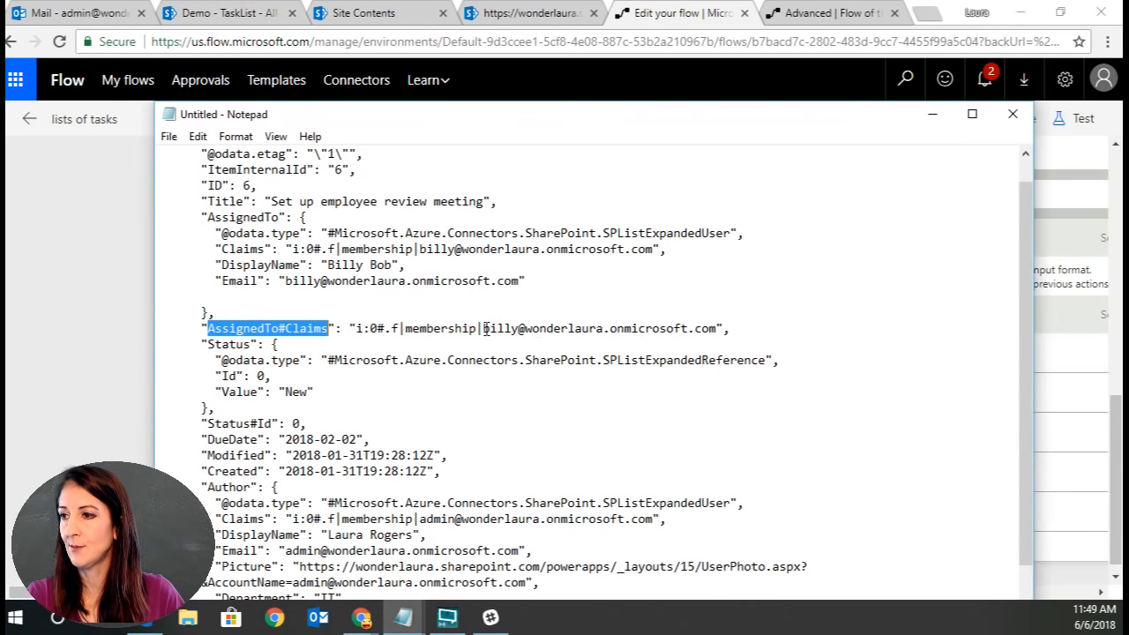
{"action": "left_click_drag", "start_coordinate": [484, 328], "coordinate": [719, 328]}
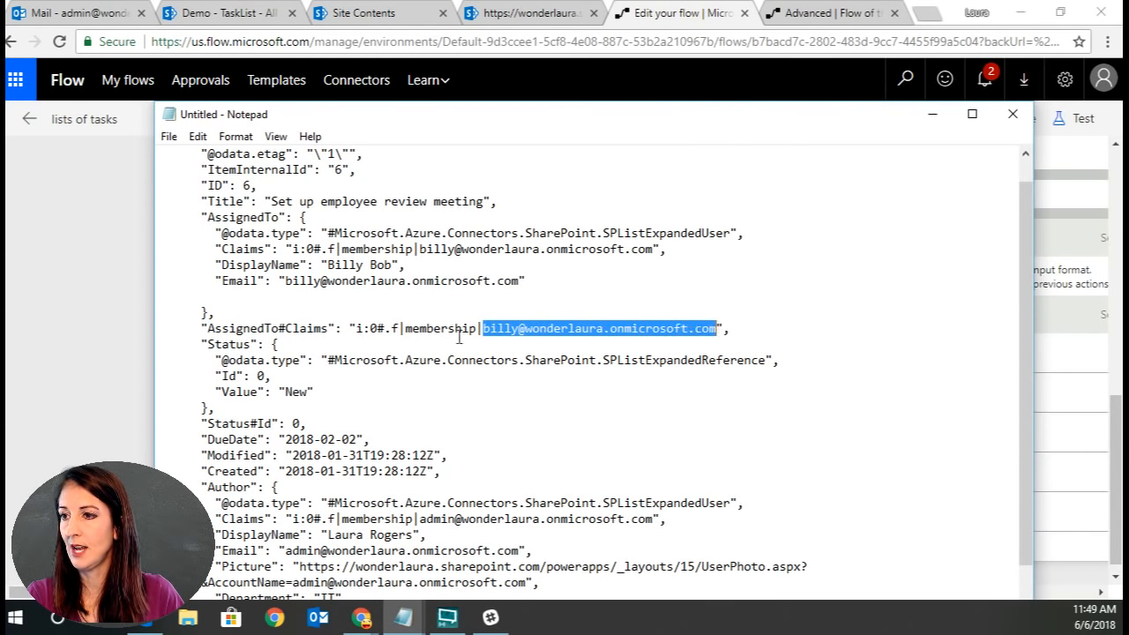
{"action": "left_click", "coordinate": [388, 328]}
{"action": "left_click_drag", "start_coordinate": [357, 328], "coordinate": [482, 328]}
{"action": "key", "text": "ctrl+c"}
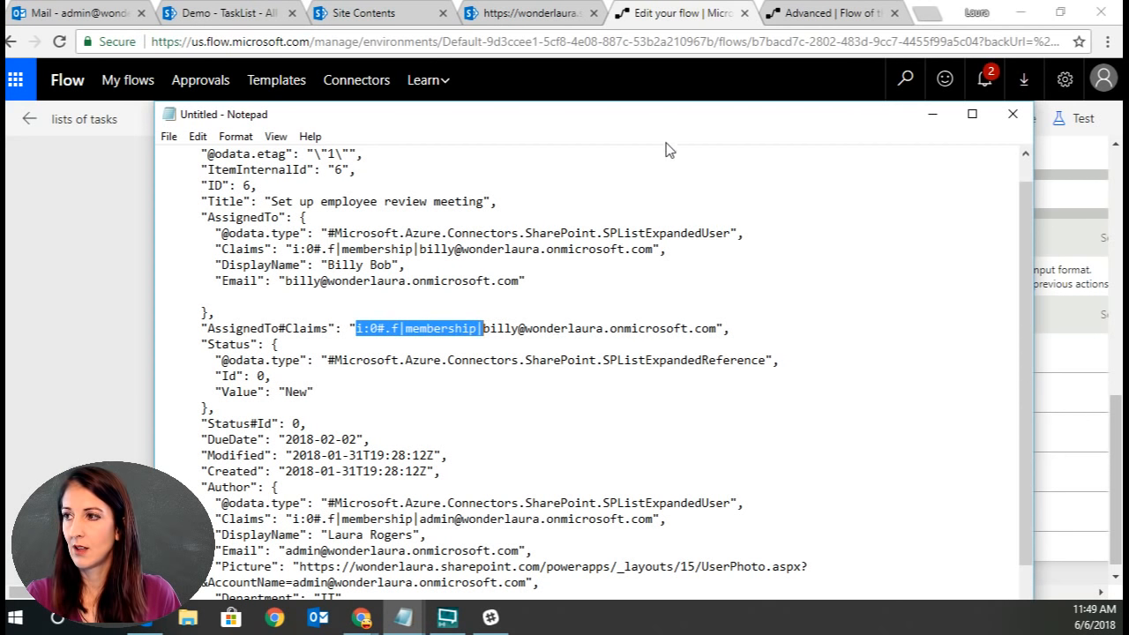
{"action": "left_click_drag", "start_coordinate": [672, 116], "coordinate": [2, 123]}
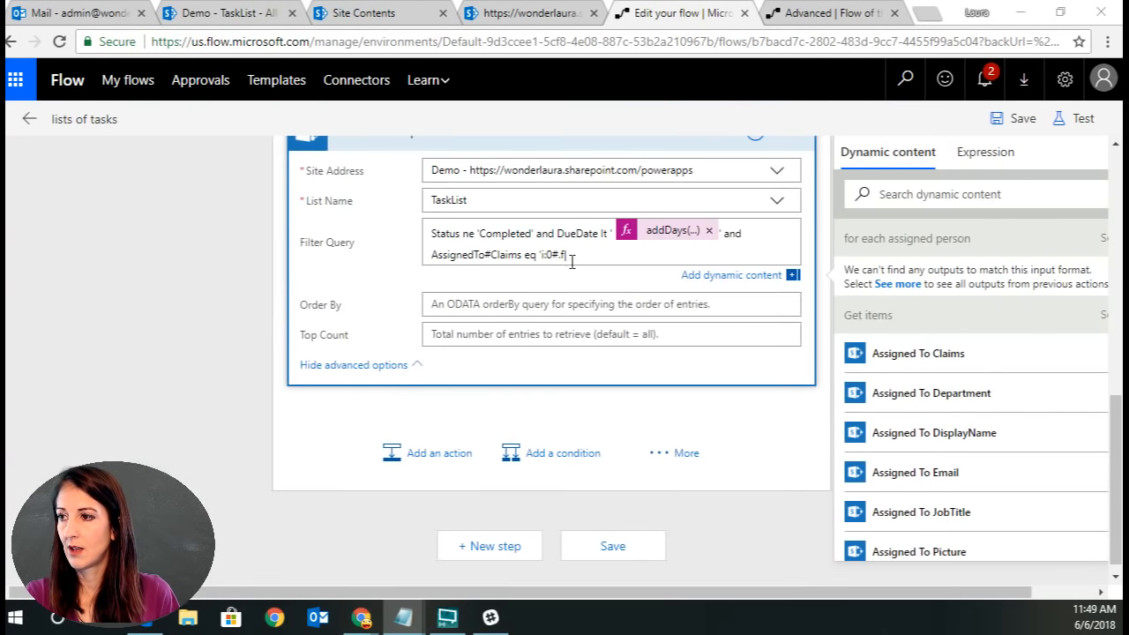
{"action": "left_click_drag", "start_coordinate": [540, 254], "coordinate": [584, 255]}
{"action": "key", "text": "ctrl+v"}
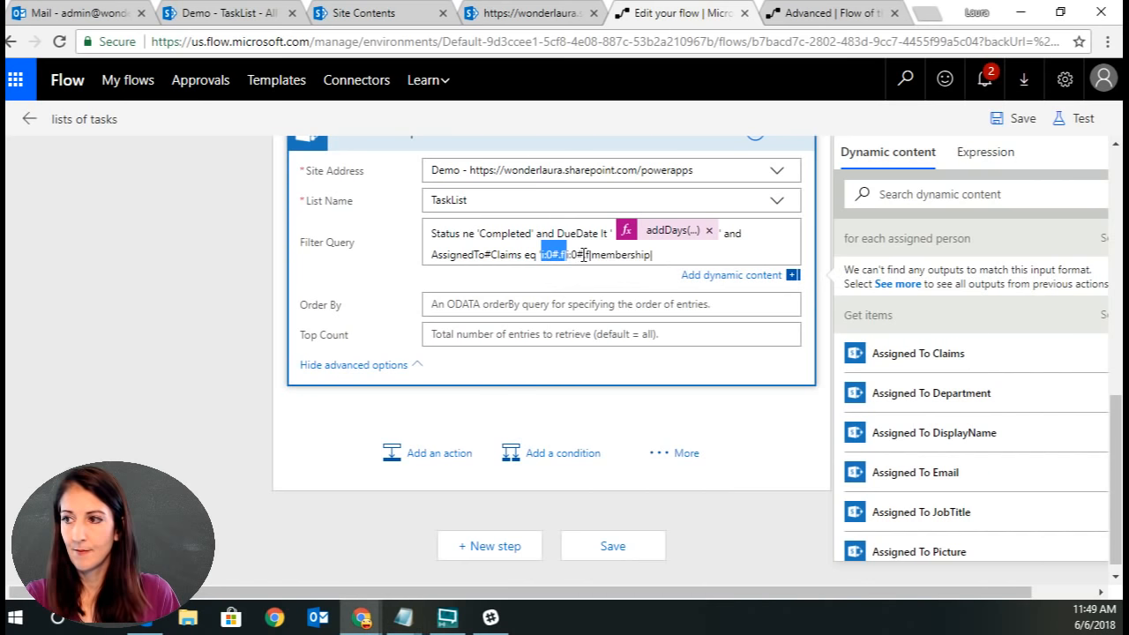
{"action": "left_click", "coordinate": [677, 257]}
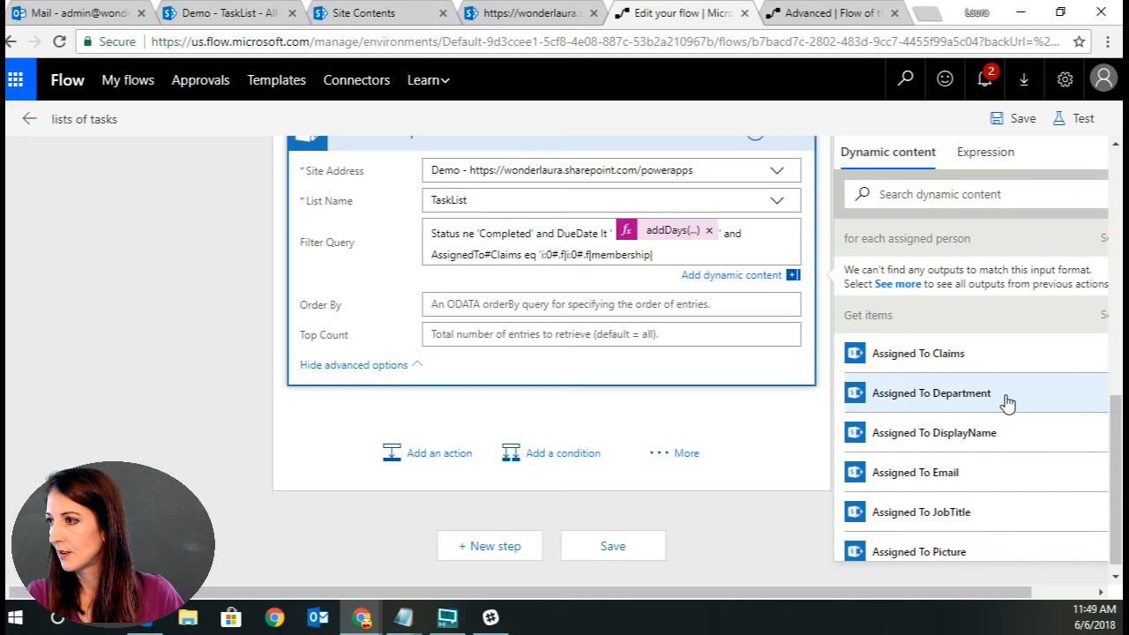
{"action": "scroll", "coordinate": [1007, 402], "scroll_direction": "down", "scroll_amount": 1}
{"action": "scroll", "coordinate": [1006, 398], "scroll_direction": "up", "scroll_amount": 1}
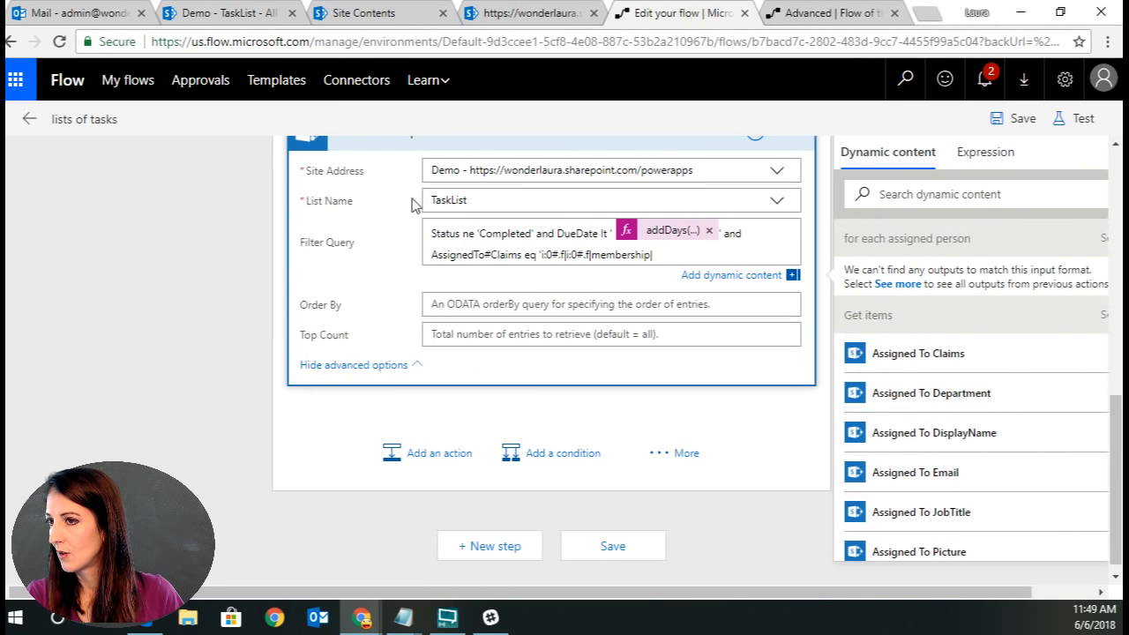
Append the loop's Current item to the claims value in the Get items for person filter query and save the flow.
{"action": "scroll", "coordinate": [223, 286], "scroll_direction": "up", "scroll_amount": 1}
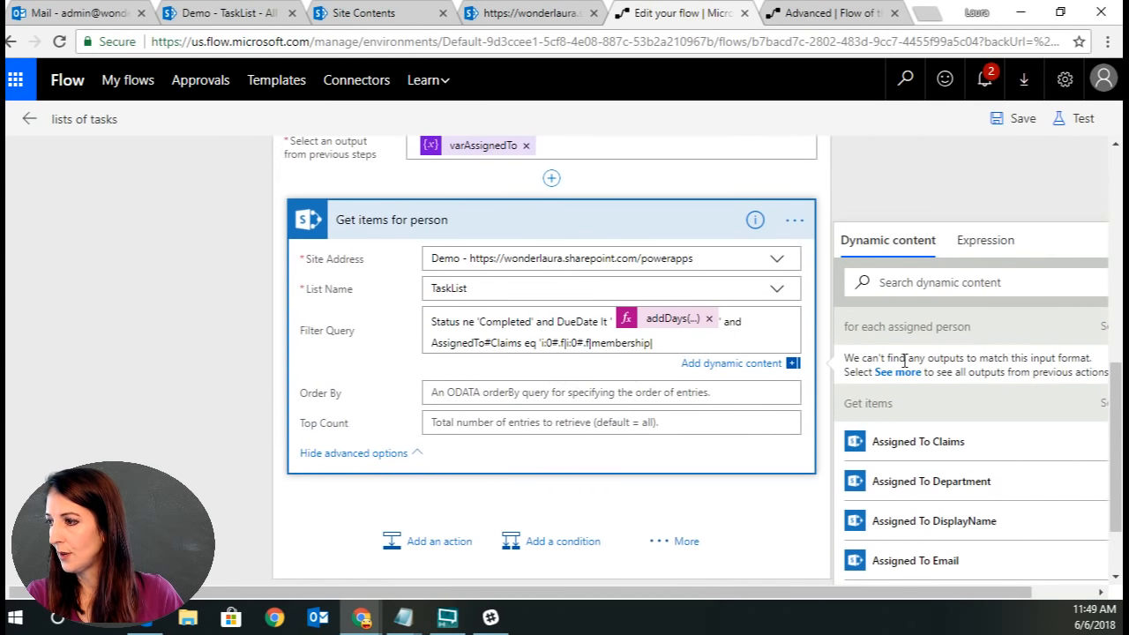
{"action": "scroll", "coordinate": [1020, 520], "scroll_direction": "down", "scroll_amount": 7}
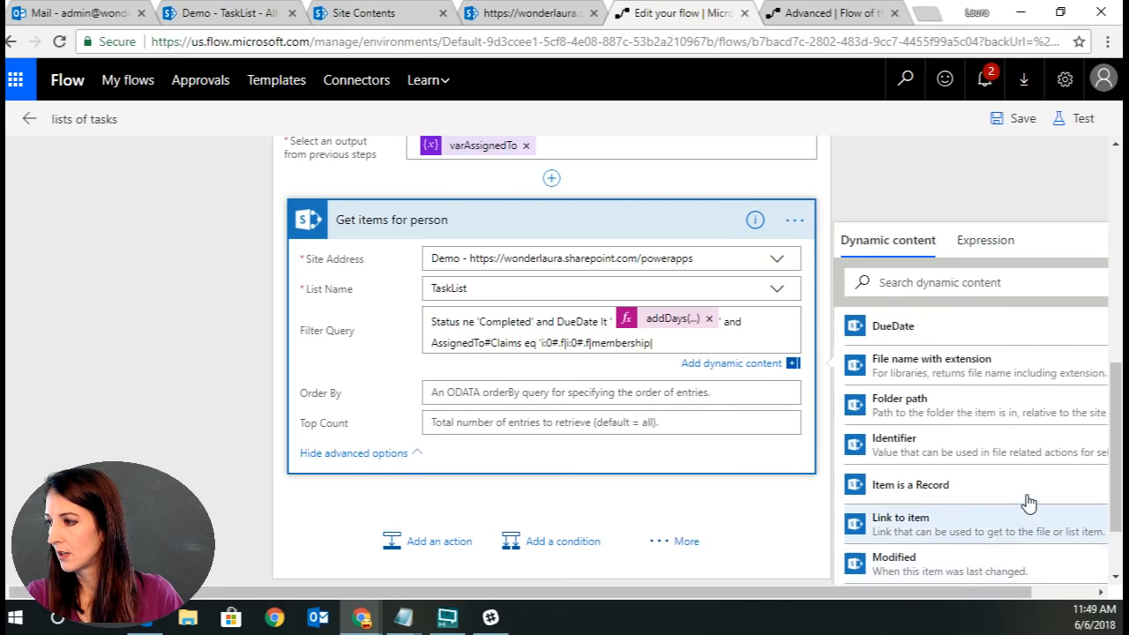
{"action": "scroll", "coordinate": [1027, 503], "scroll_direction": "up", "scroll_amount": 7}
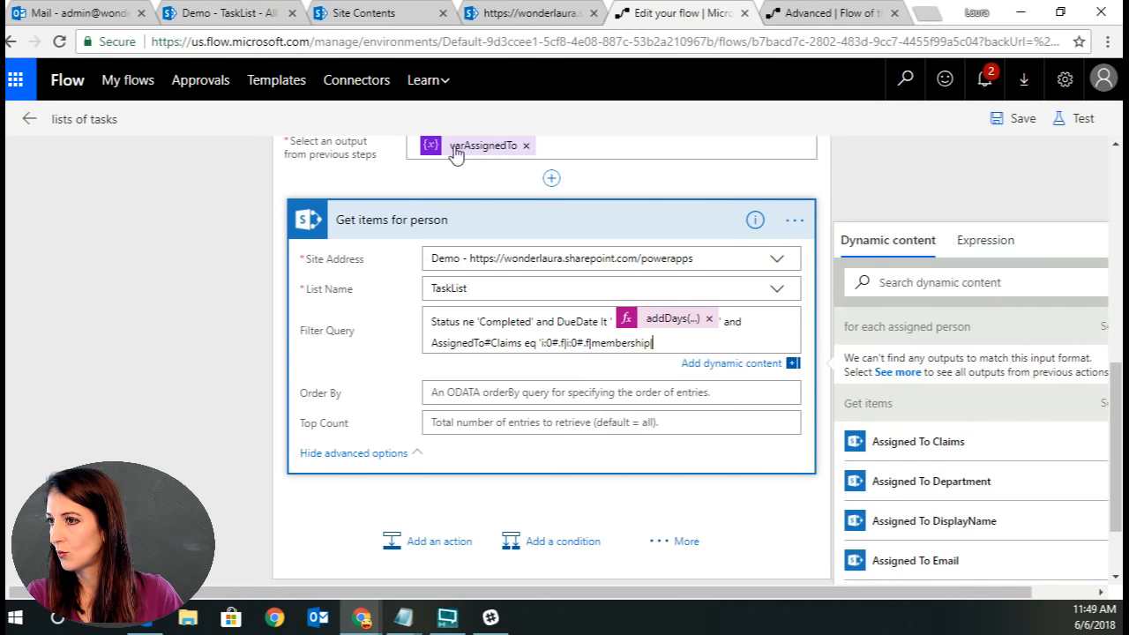
{"action": "scroll", "coordinate": [796, 179], "scroll_direction": "up", "scroll_amount": 1}
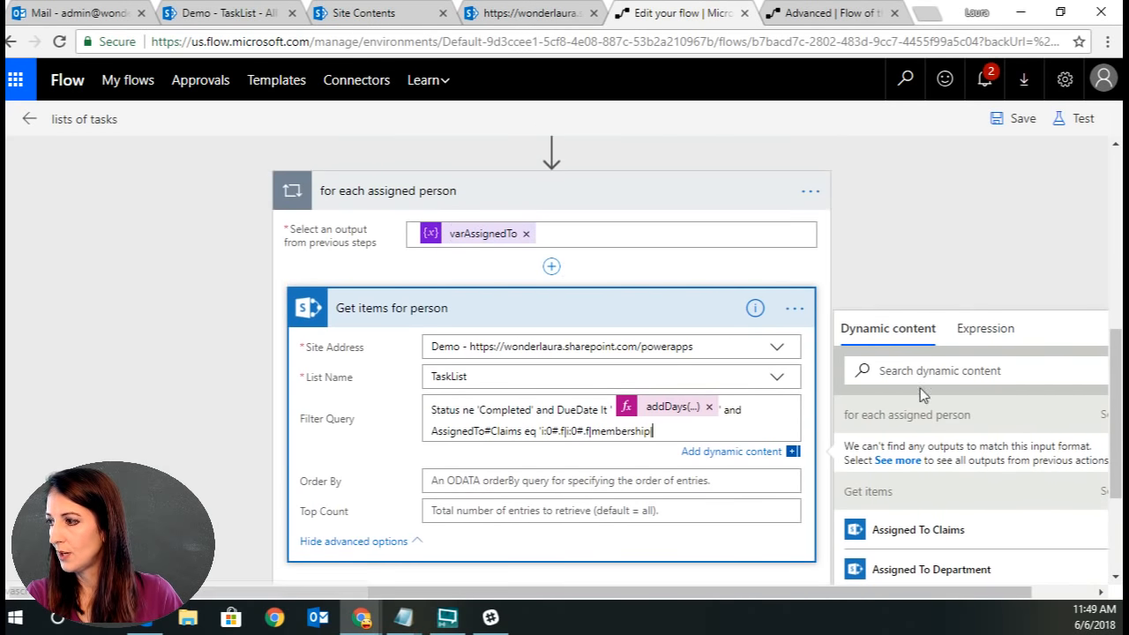
{"action": "left_click", "coordinate": [1102, 415]}
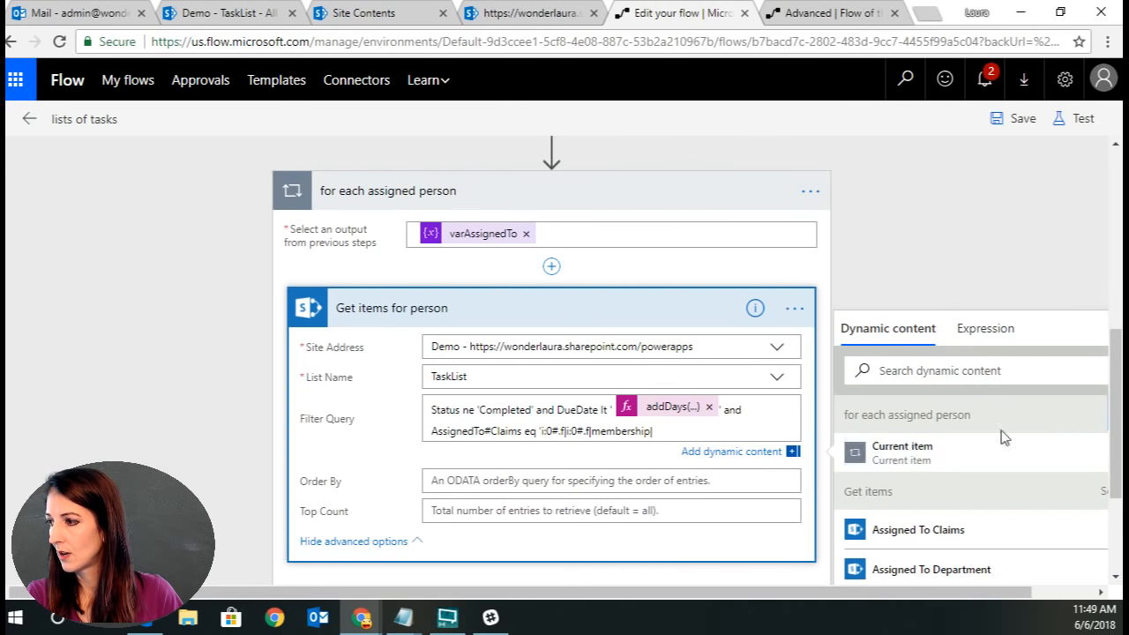
{"action": "left_click", "coordinate": [888, 454]}
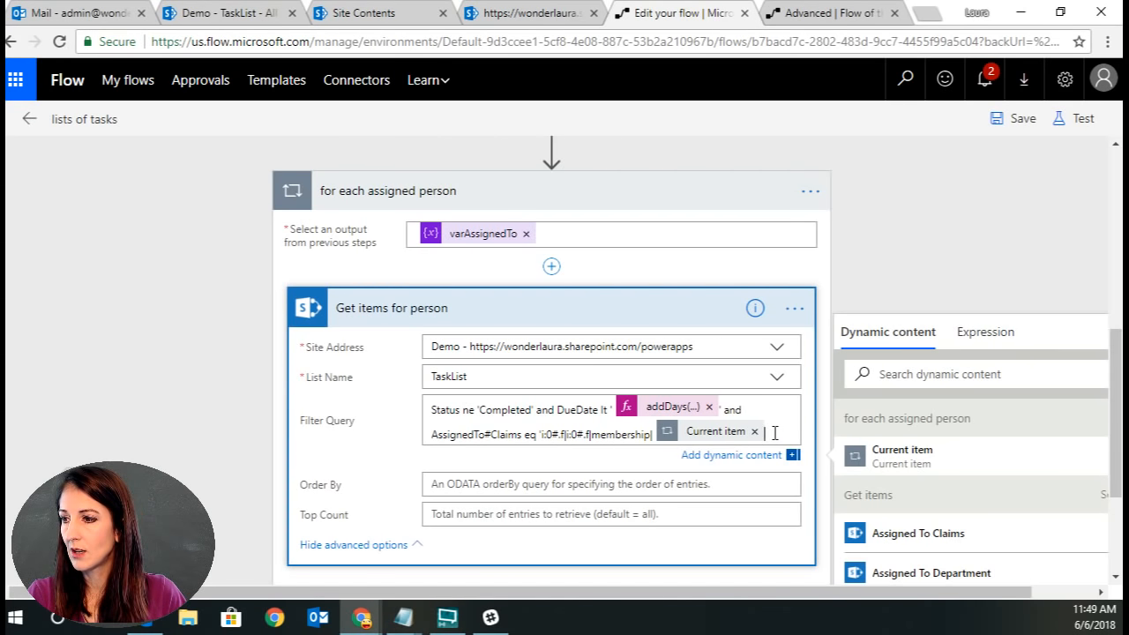
{"action": "left_click", "coordinate": [1012, 118]}
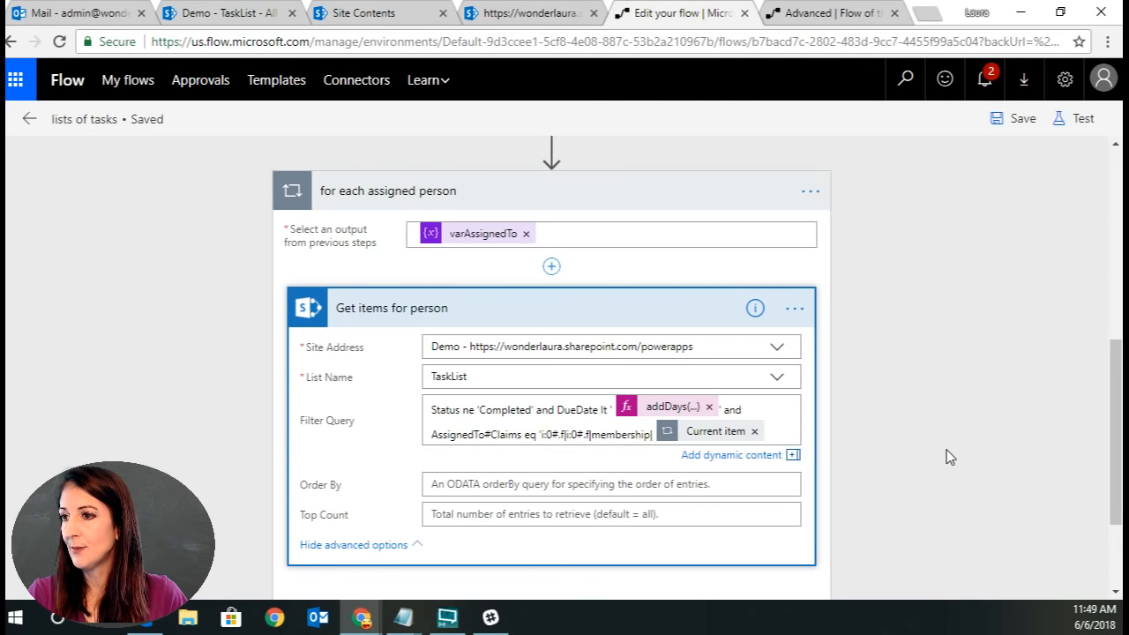
Add a Create HTML table action inside the loop, using the value list from Get items for person as its From input.
{"action": "scroll", "coordinate": [946, 452], "scroll_direction": "down", "scroll_amount": 3}
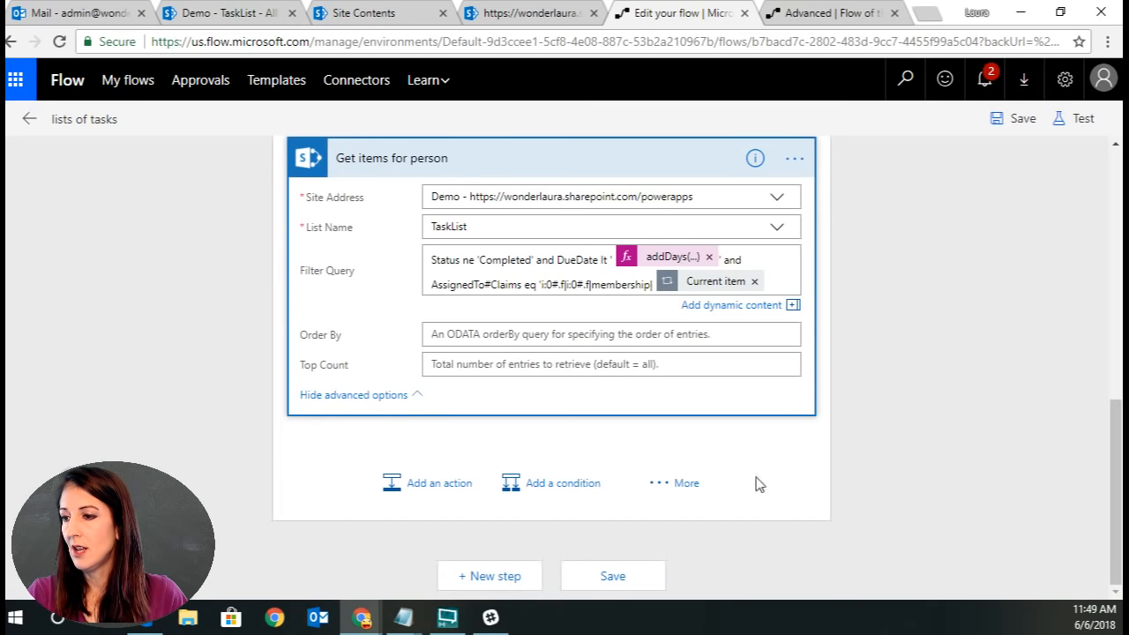
{"action": "left_click", "coordinate": [432, 496]}
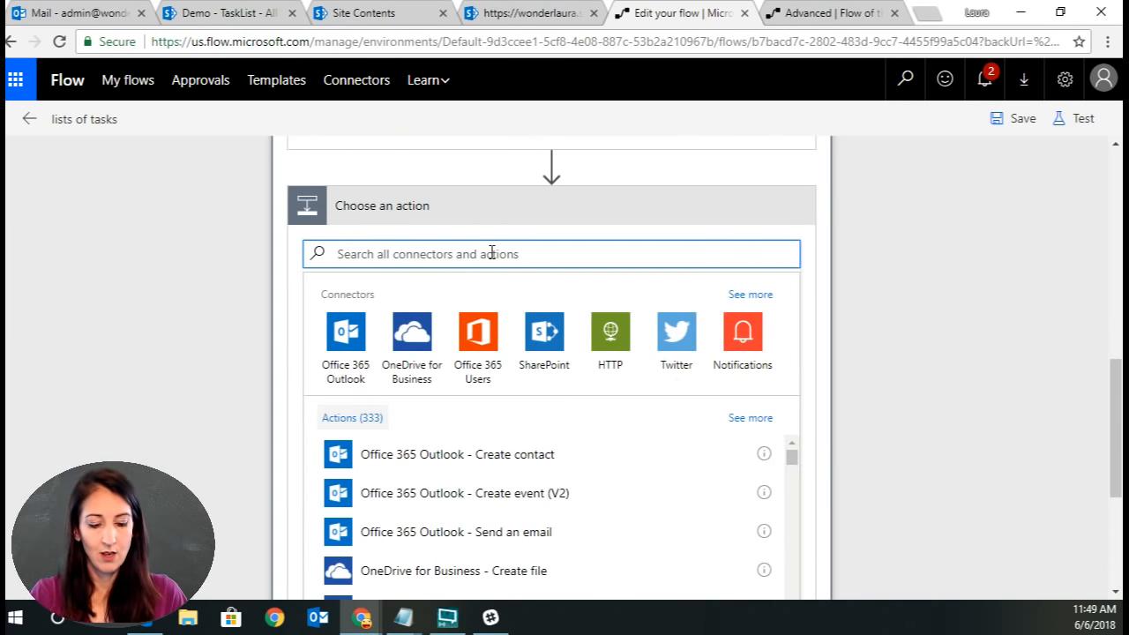
{"action": "type", "text": "html"}
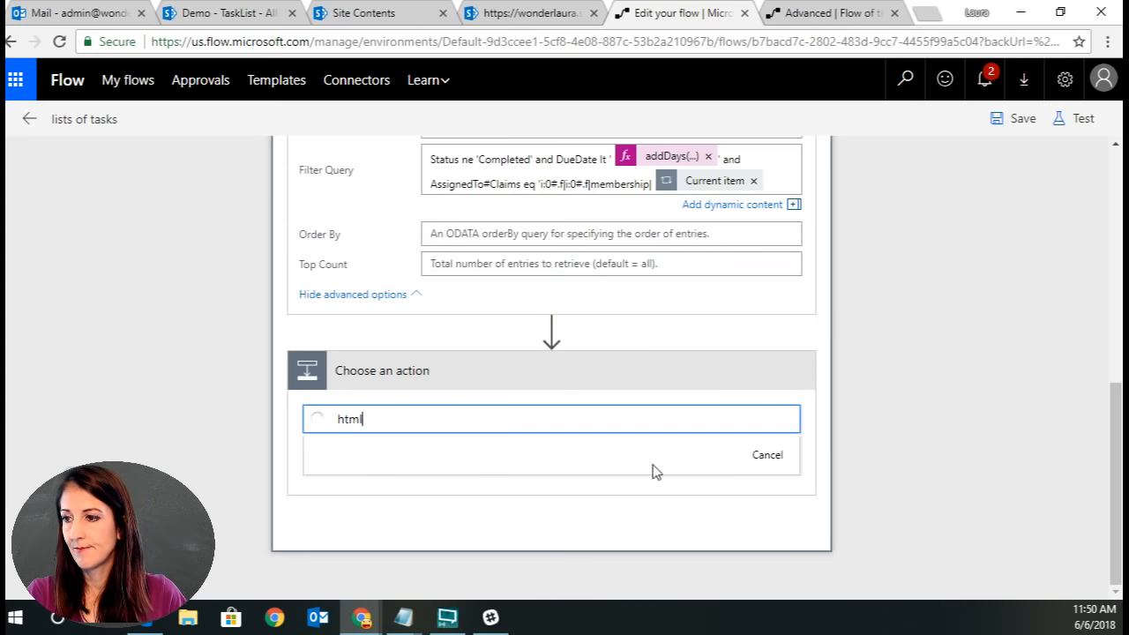
{"action": "left_click", "coordinate": [526, 499]}
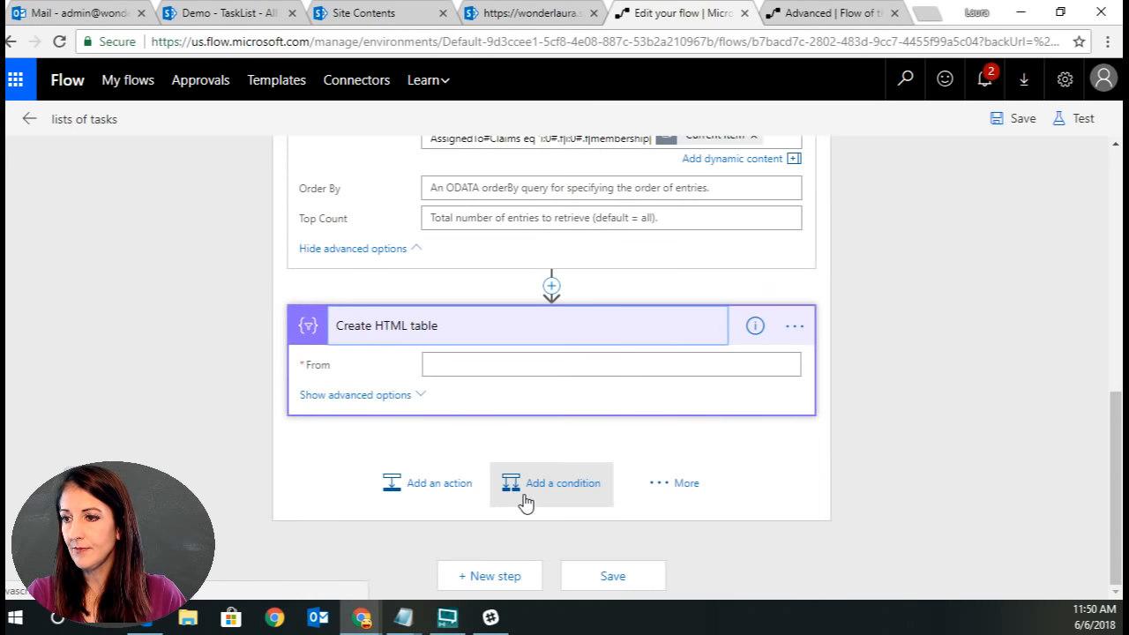
{"action": "left_click", "coordinate": [499, 369]}
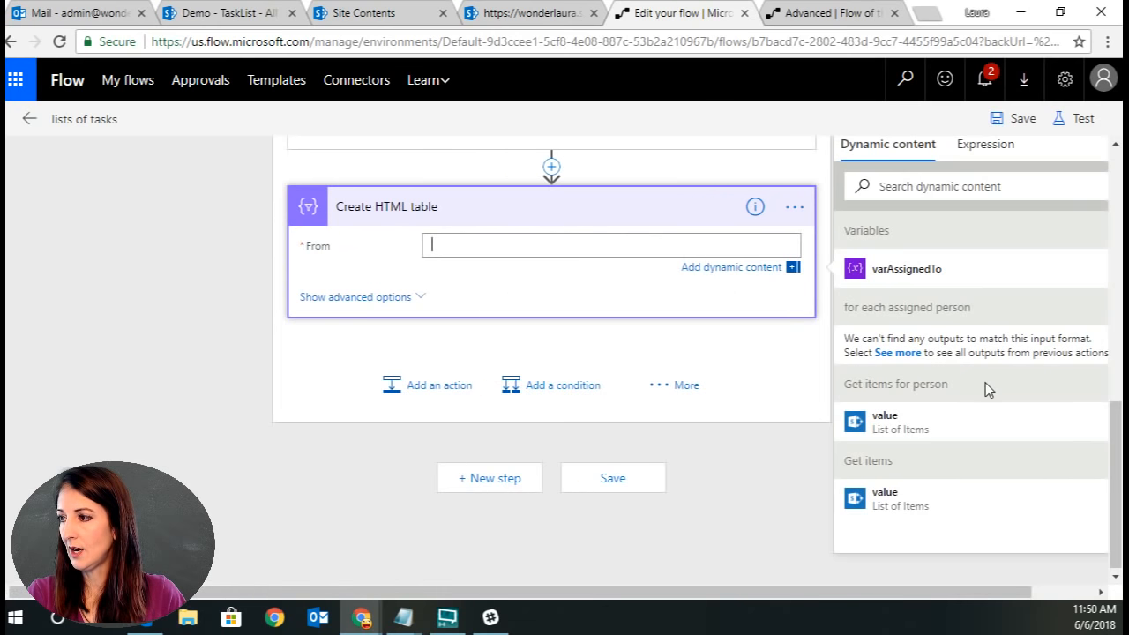
{"action": "left_click", "coordinate": [919, 424]}
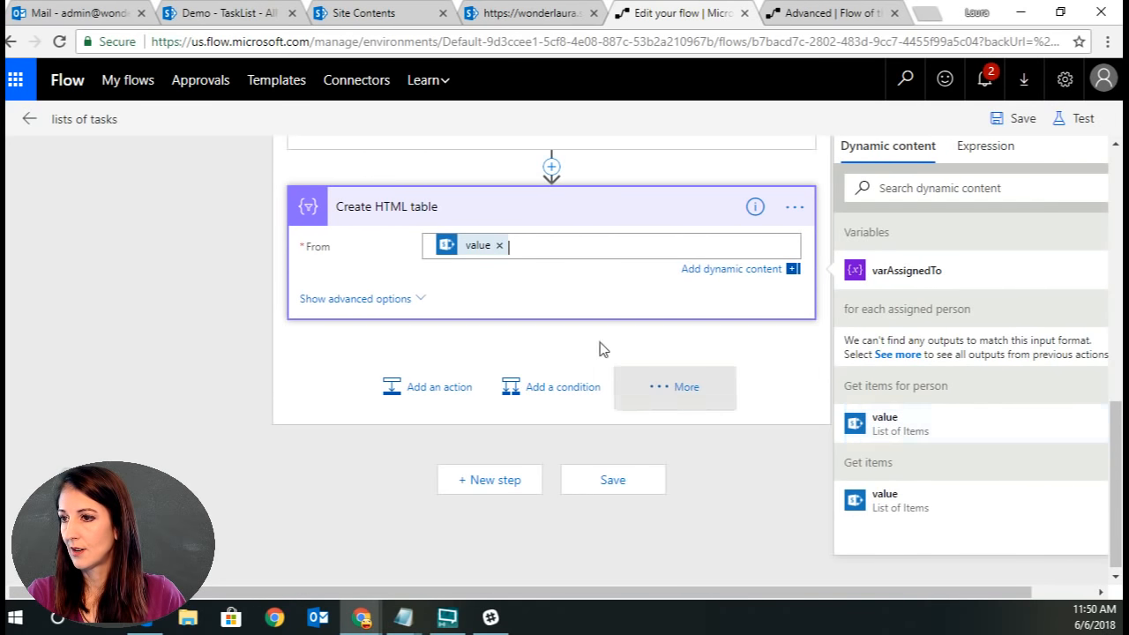
Show the table's advanced options and set Include headers to Yes and Columns to Custom.
{"action": "left_click", "coordinate": [396, 299]}
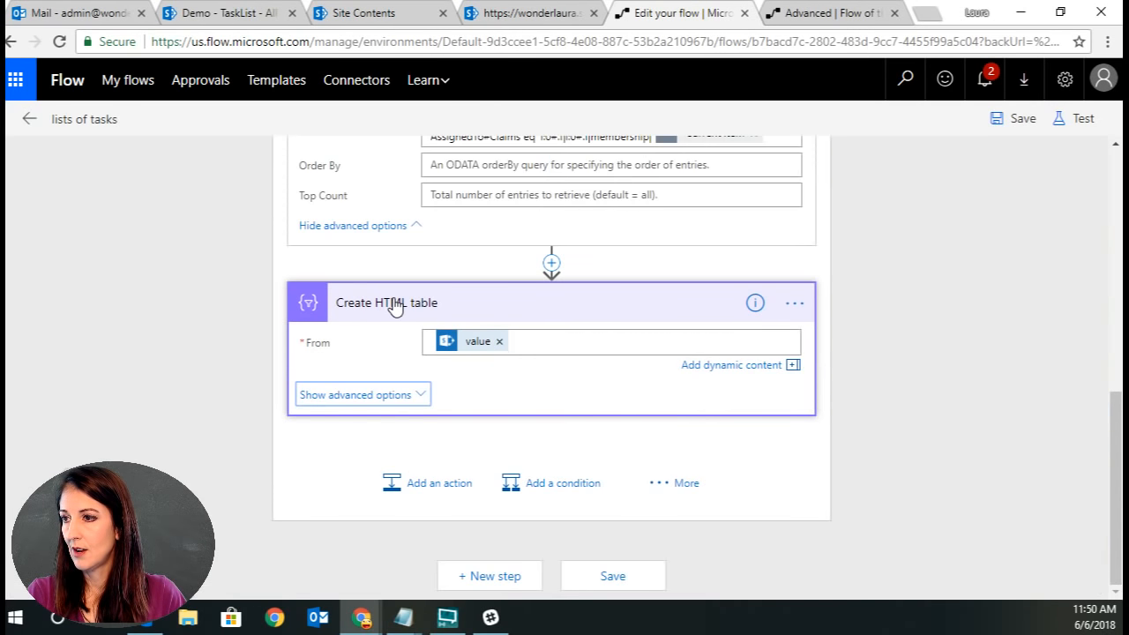
{"action": "left_click", "coordinate": [388, 397]}
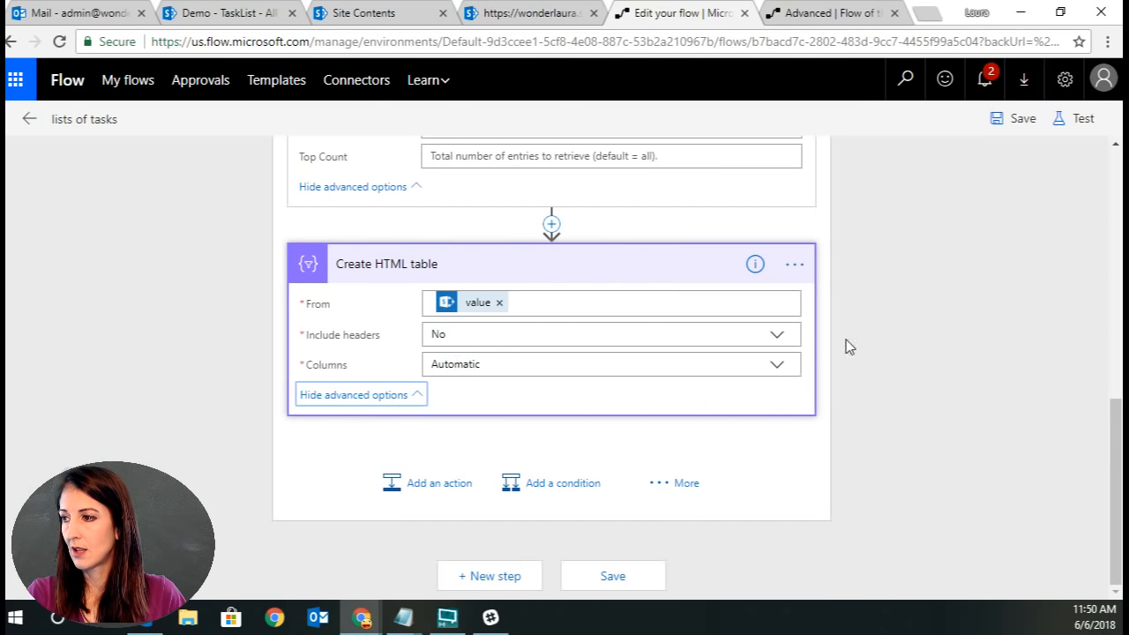
{"action": "left_click", "coordinate": [780, 336]}
{"action": "left_click", "coordinate": [468, 359]}
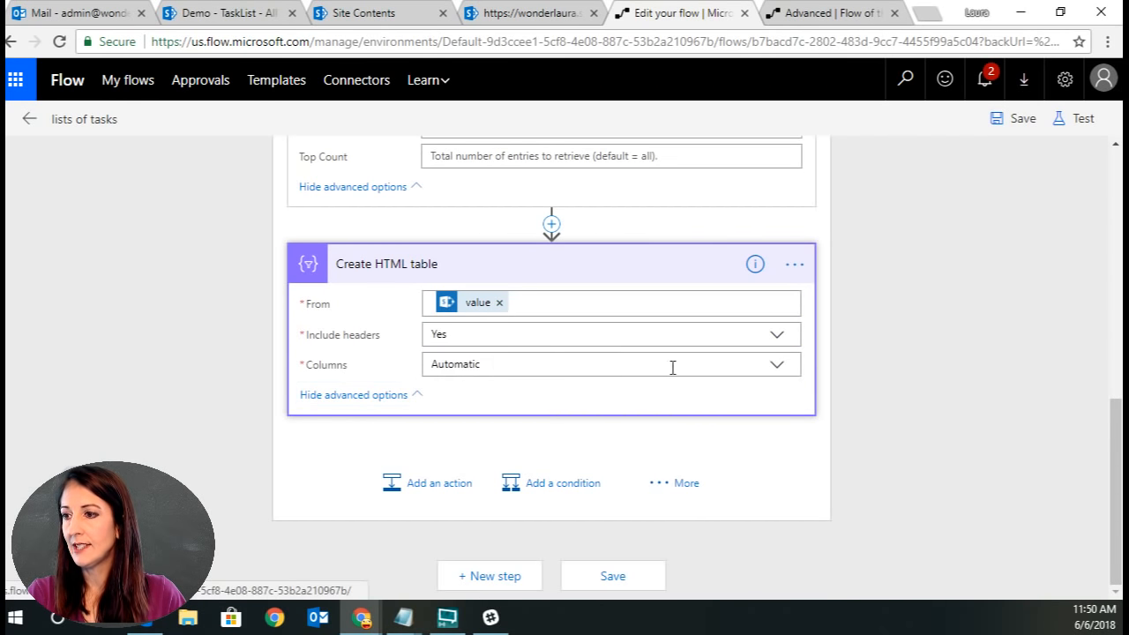
{"action": "left_click", "coordinate": [777, 371]}
{"action": "left_click", "coordinate": [479, 408]}
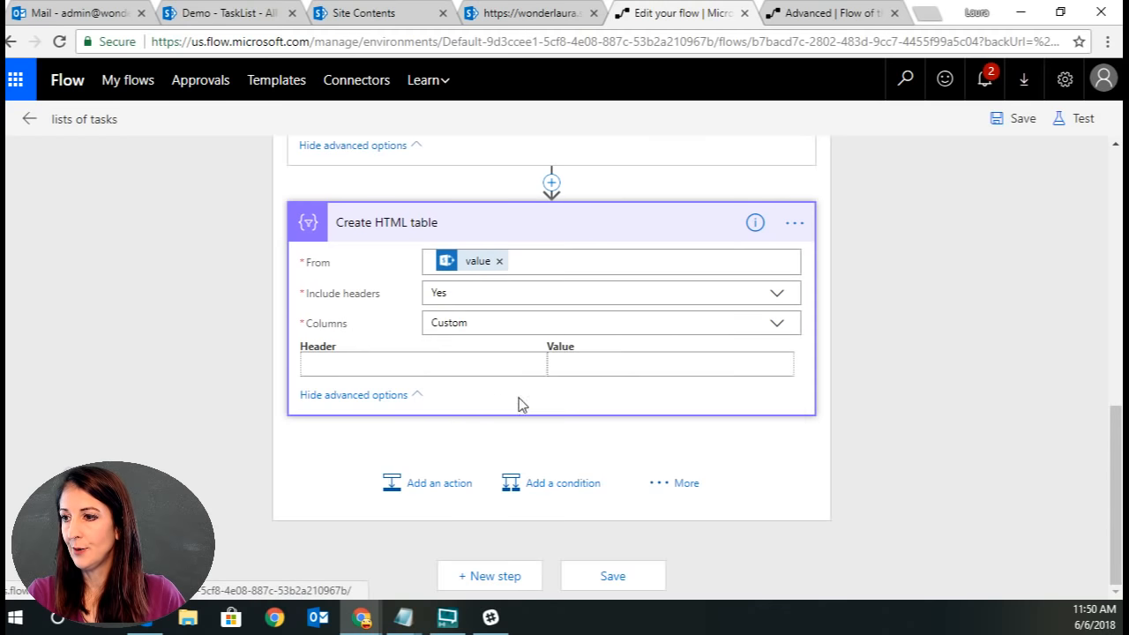
Add a custom column with header Title and the Title field as its value, then save the flow.
{"action": "left_click", "coordinate": [402, 356]}
{"action": "type", "text": "Title"}
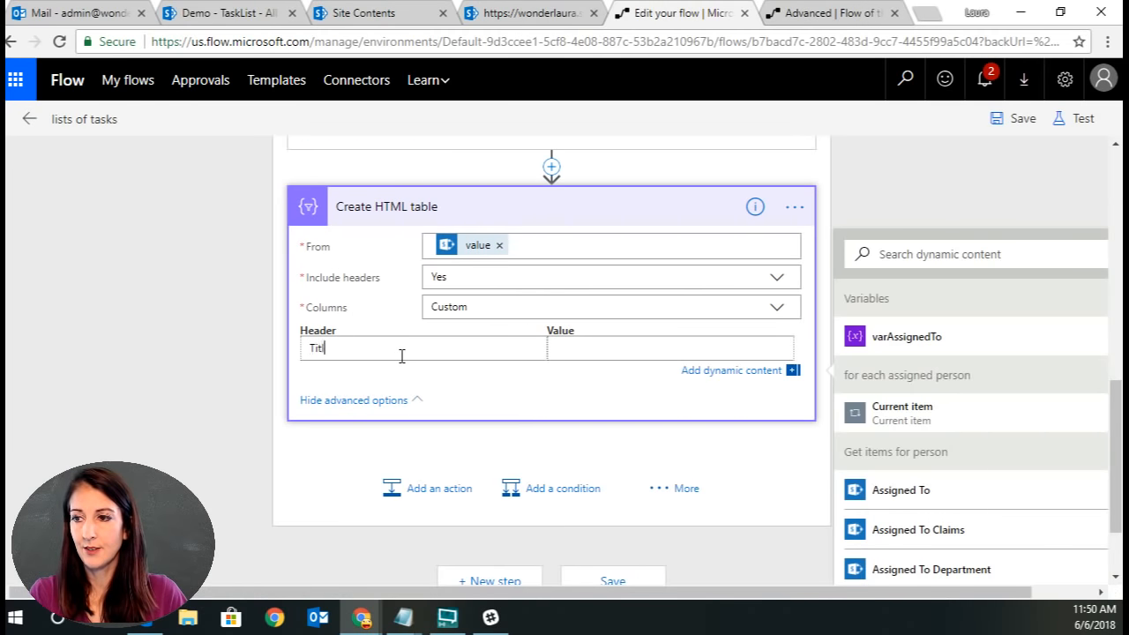
{"action": "left_click", "coordinate": [640, 350]}
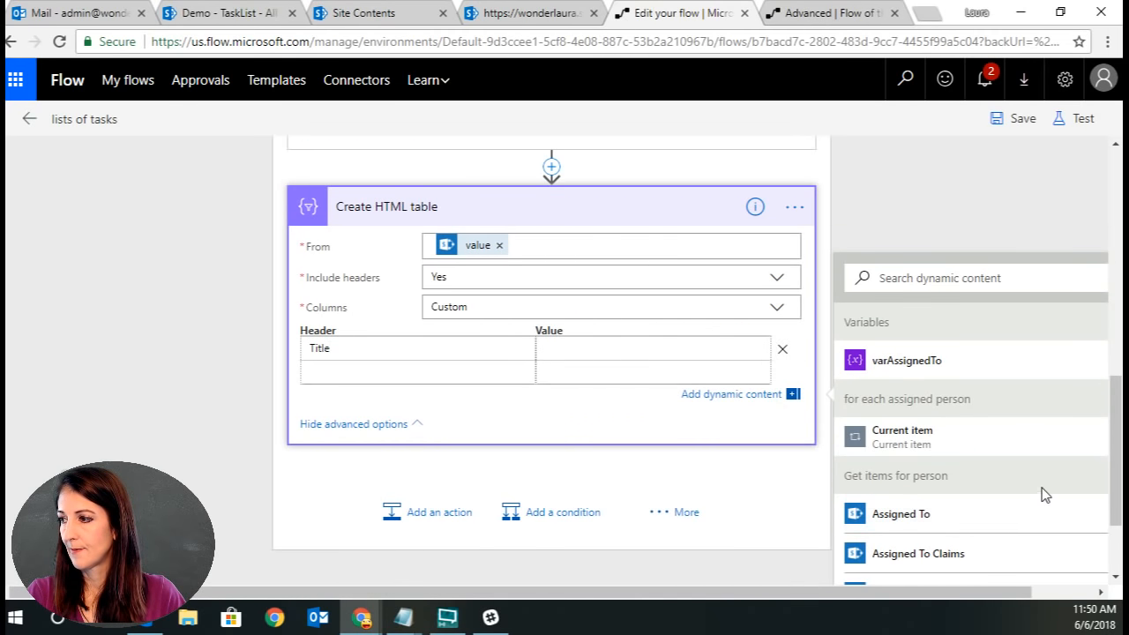
{"action": "scroll", "coordinate": [1041, 493], "scroll_direction": "down", "scroll_amount": 8}
{"action": "scroll", "coordinate": [1043, 497], "scroll_direction": "down", "scroll_amount": 8}
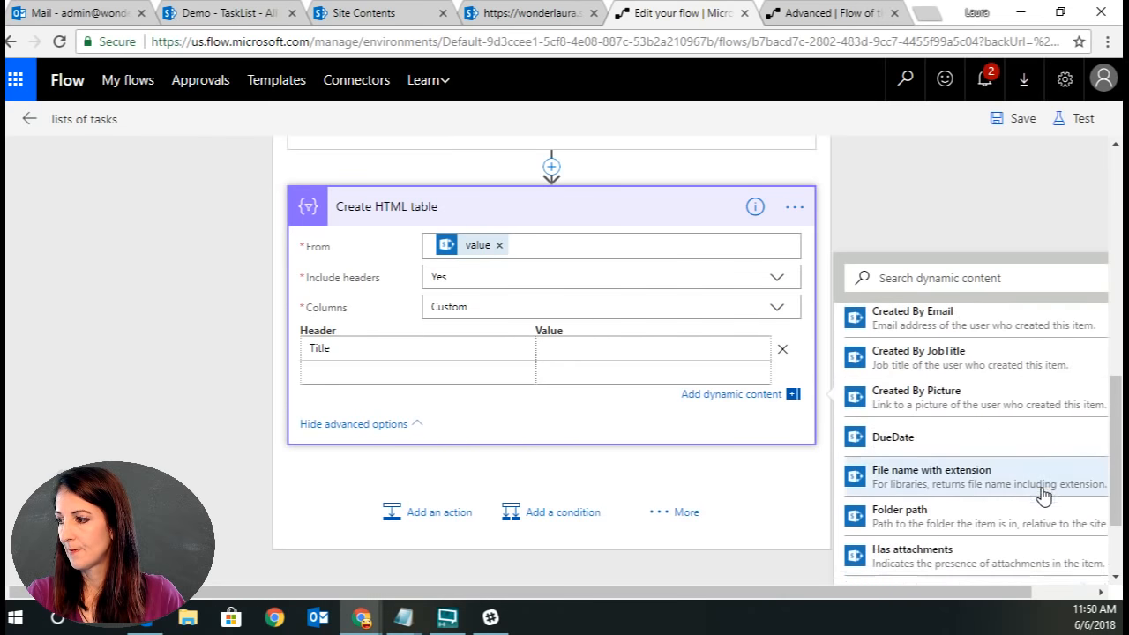
{"action": "scroll", "coordinate": [1038, 491], "scroll_direction": "down", "scroll_amount": 10}
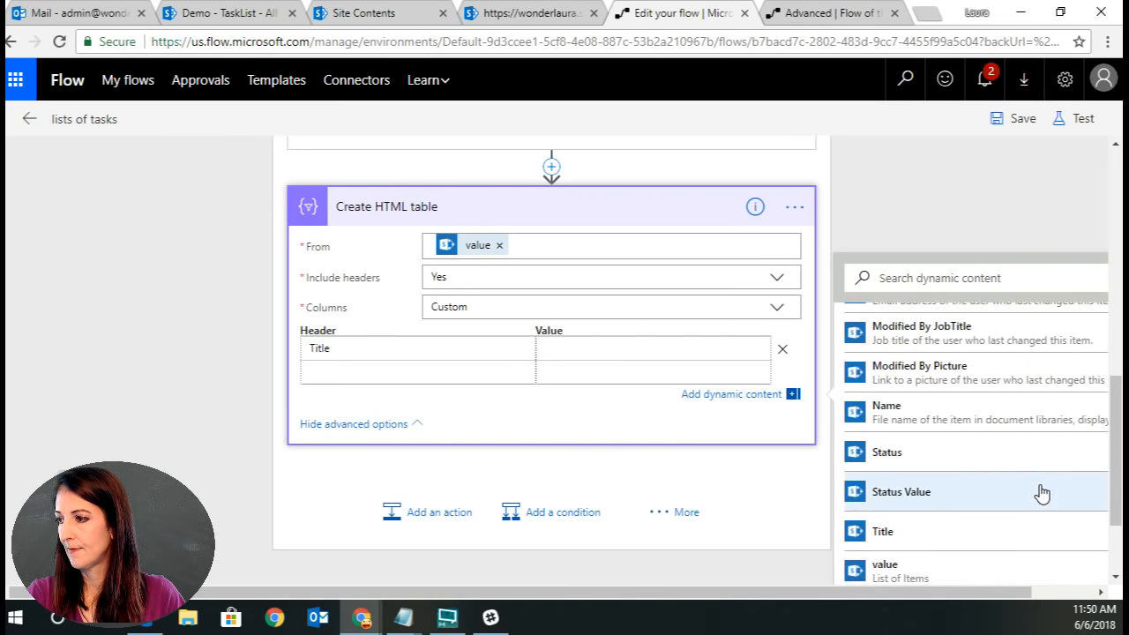
{"action": "left_click", "coordinate": [950, 451]}
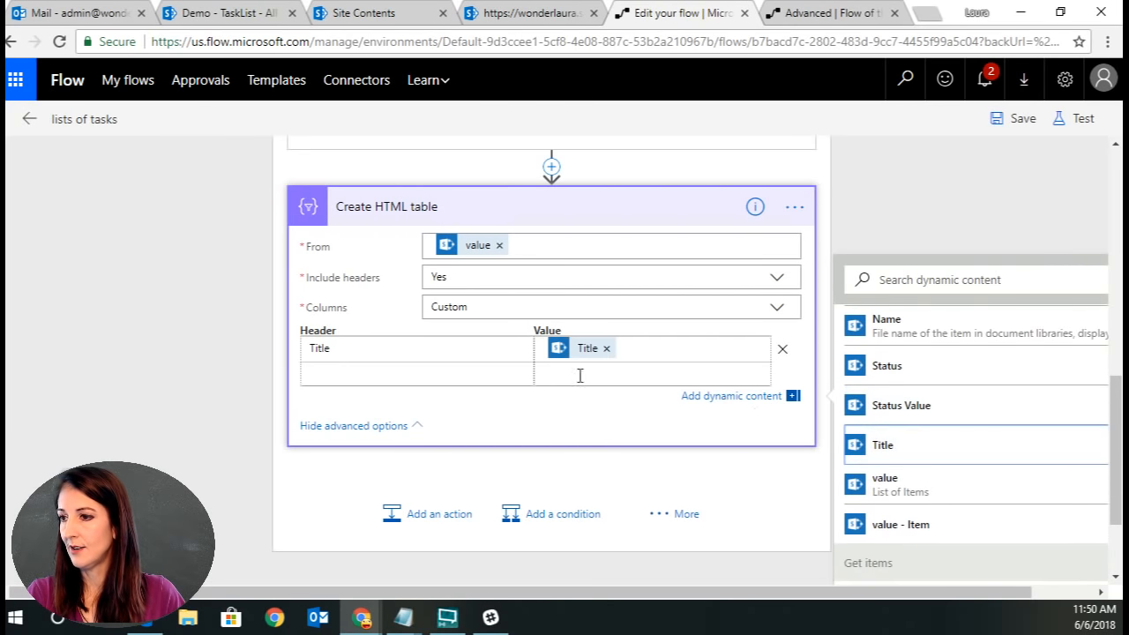
{"action": "left_click", "coordinate": [353, 373]}
{"action": "left_click", "coordinate": [1005, 123]}
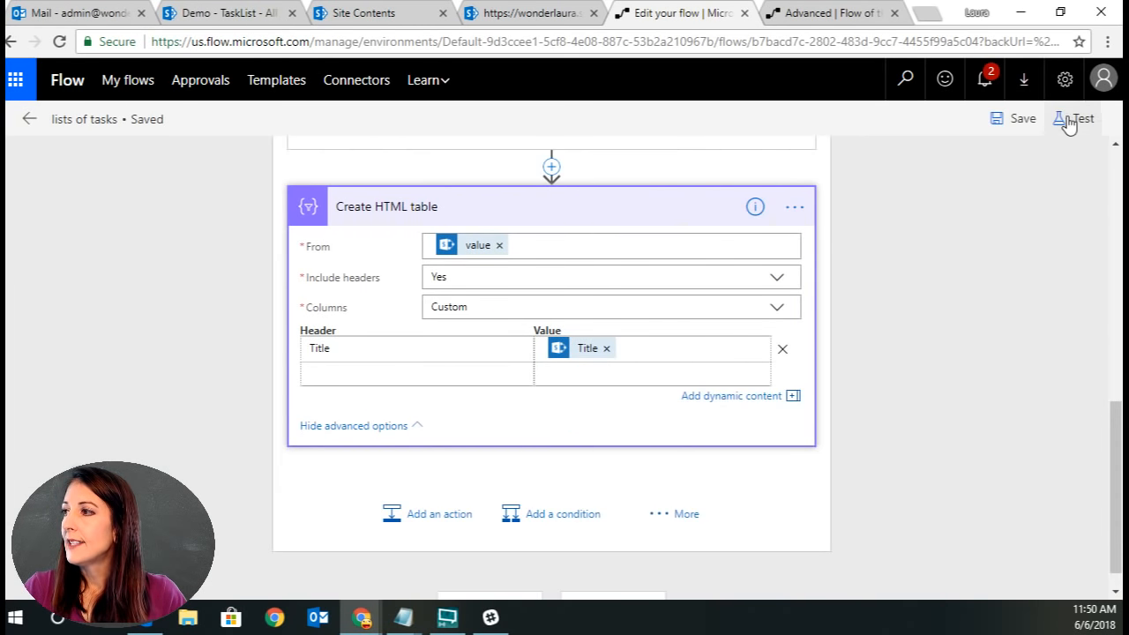
Save and test the flow using data from the most recent previous run.
{"action": "left_click", "coordinate": [1076, 119]}
{"action": "left_click", "coordinate": [862, 232]}
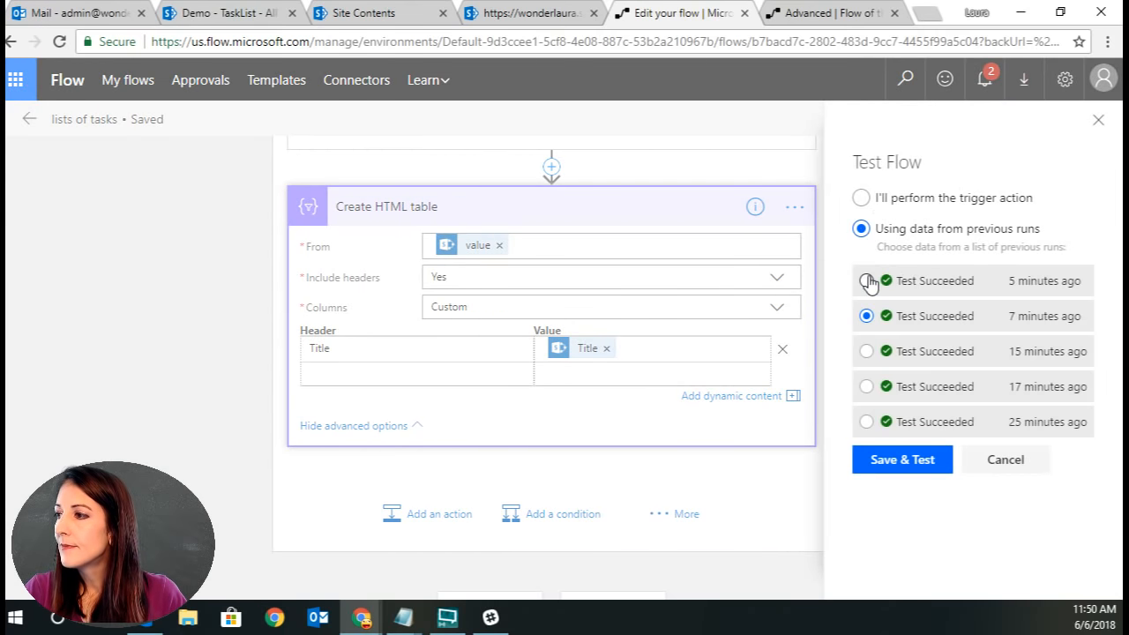
{"action": "left_click", "coordinate": [890, 462]}
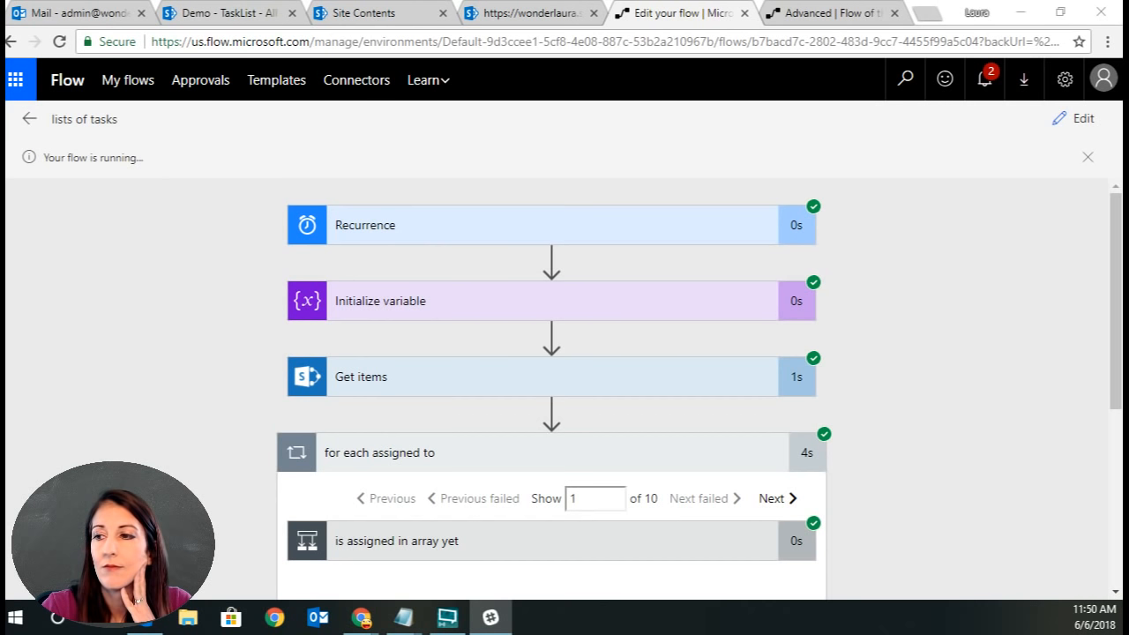
Examine the Get items for person step's inputs and error output body in the run details.
{"action": "scroll", "coordinate": [853, 291], "scroll_direction": "down", "scroll_amount": 3}
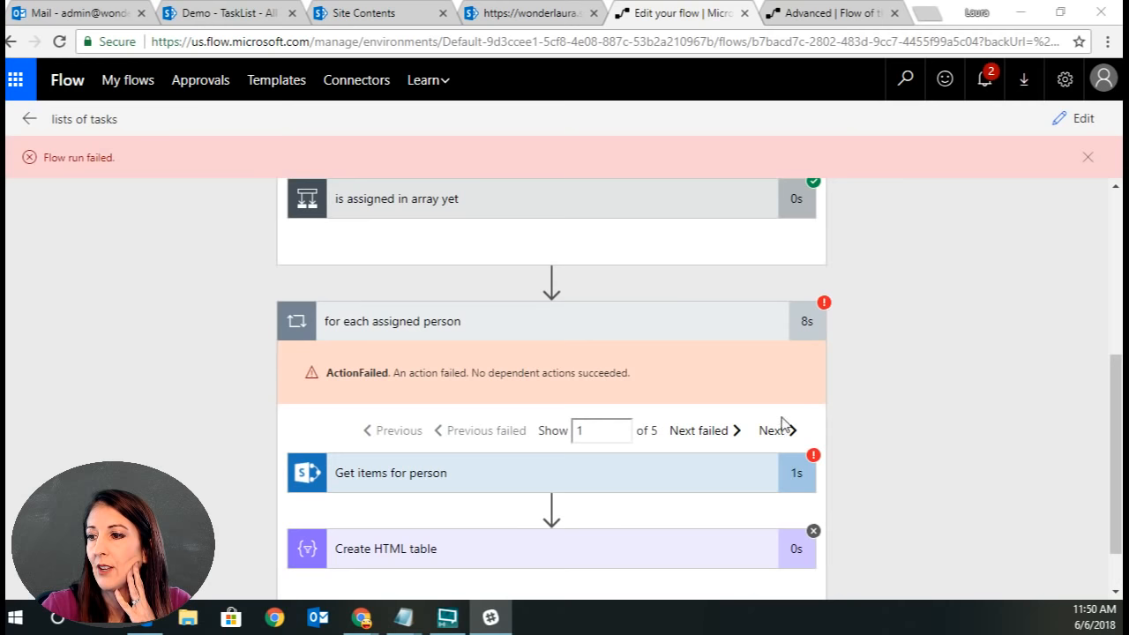
{"action": "left_click", "coordinate": [441, 481]}
{"action": "scroll", "coordinate": [939, 414], "scroll_direction": "down", "scroll_amount": 2}
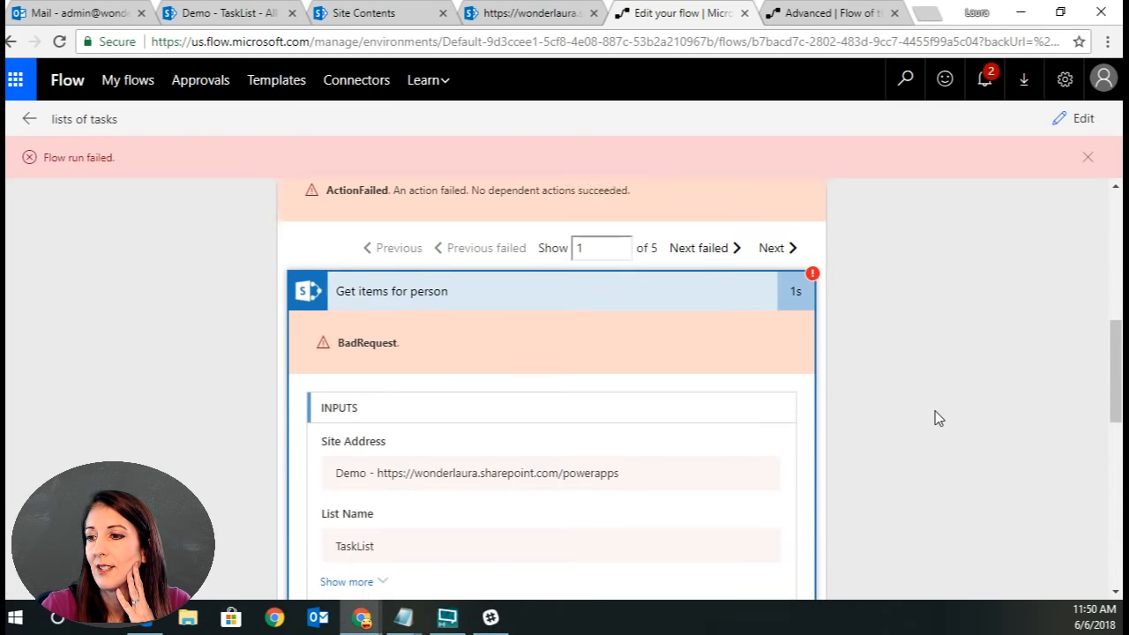
{"action": "scroll", "coordinate": [931, 415], "scroll_direction": "down", "scroll_amount": 5}
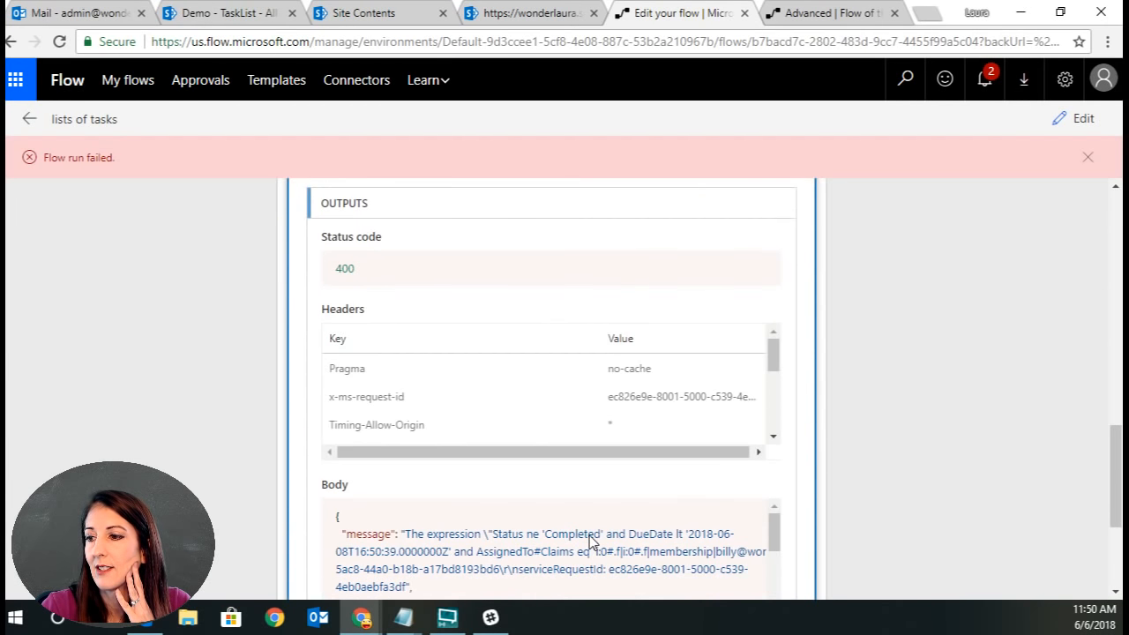
{"action": "scroll", "coordinate": [555, 542], "scroll_direction": "down", "scroll_amount": 2}
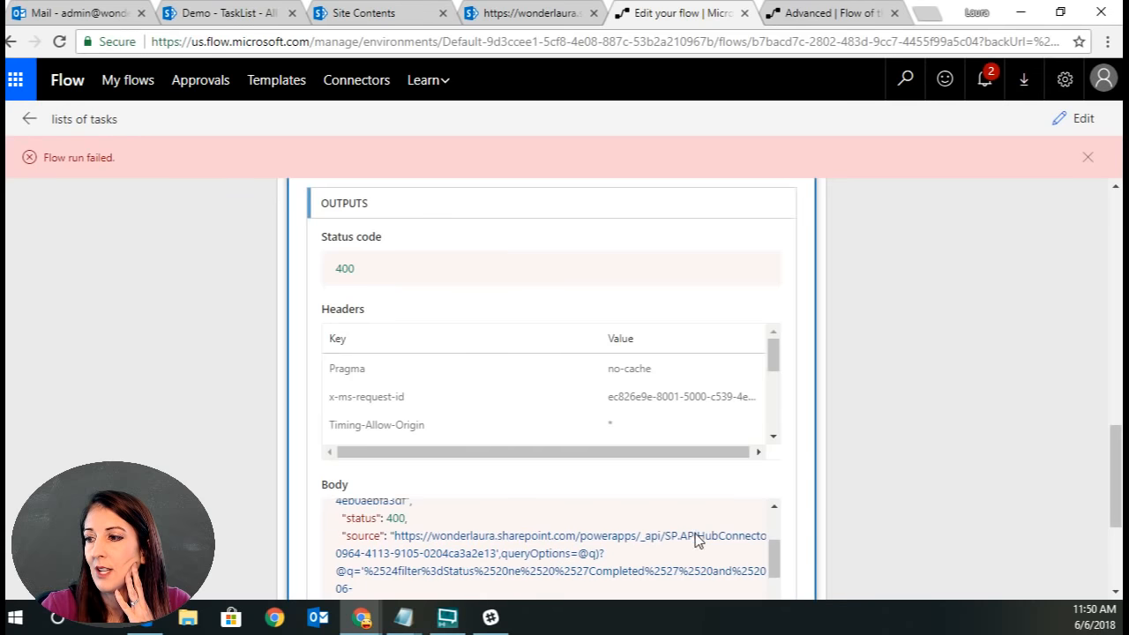
{"action": "scroll", "coordinate": [696, 540], "scroll_direction": "up", "scroll_amount": 2}
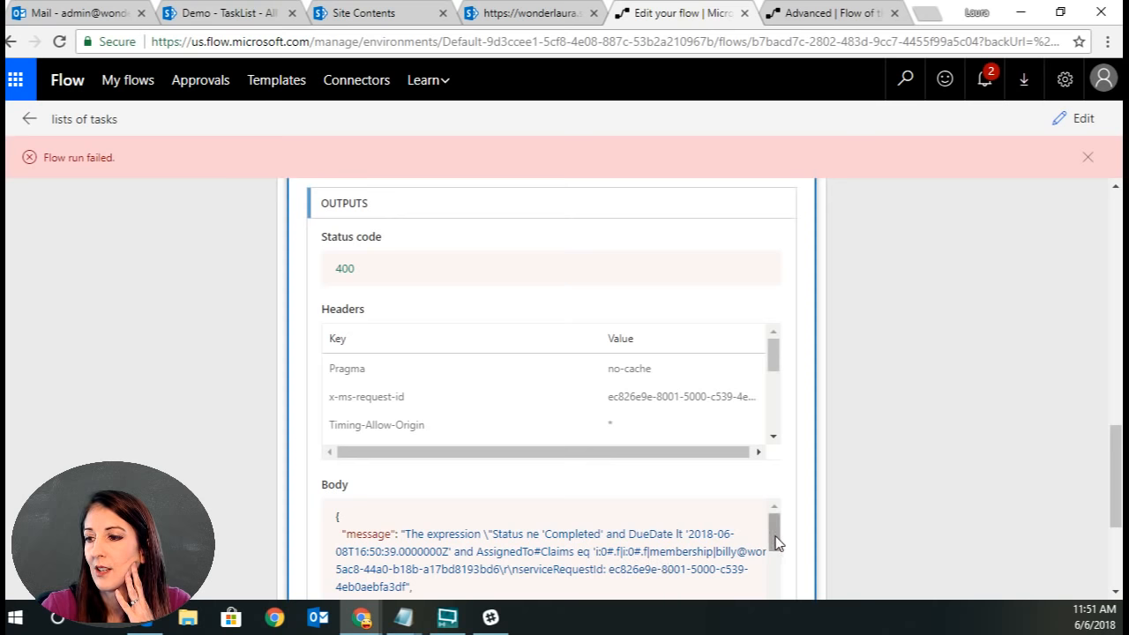
{"action": "scroll", "coordinate": [776, 541], "scroll_direction": "down", "scroll_amount": 2}
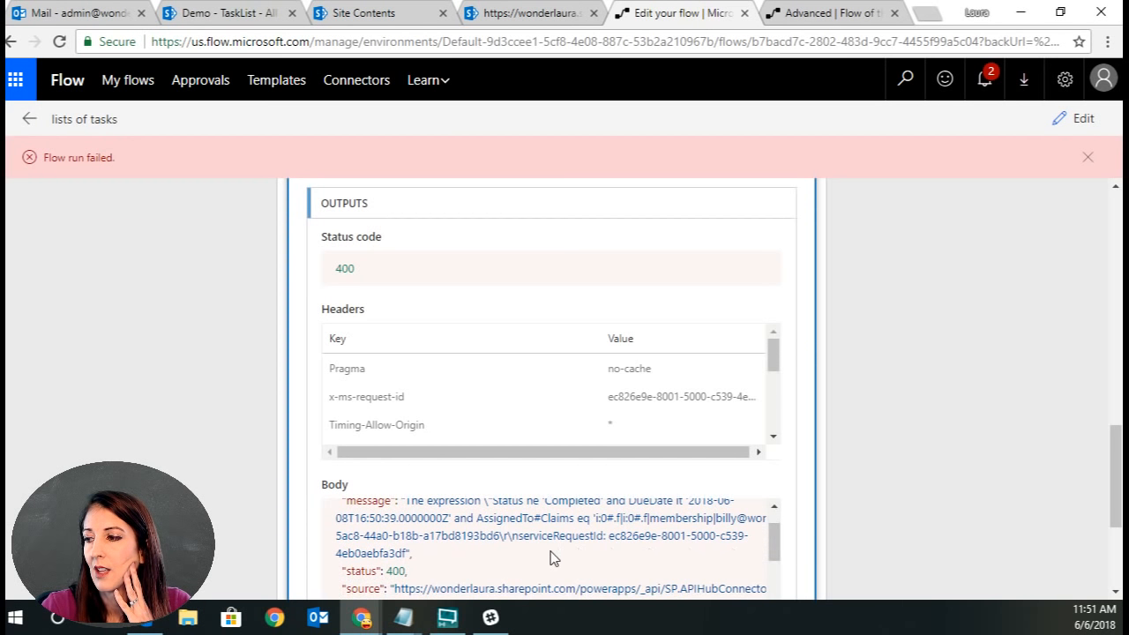
{"action": "scroll", "coordinate": [1115, 503], "scroll_direction": "down", "scroll_amount": 2}
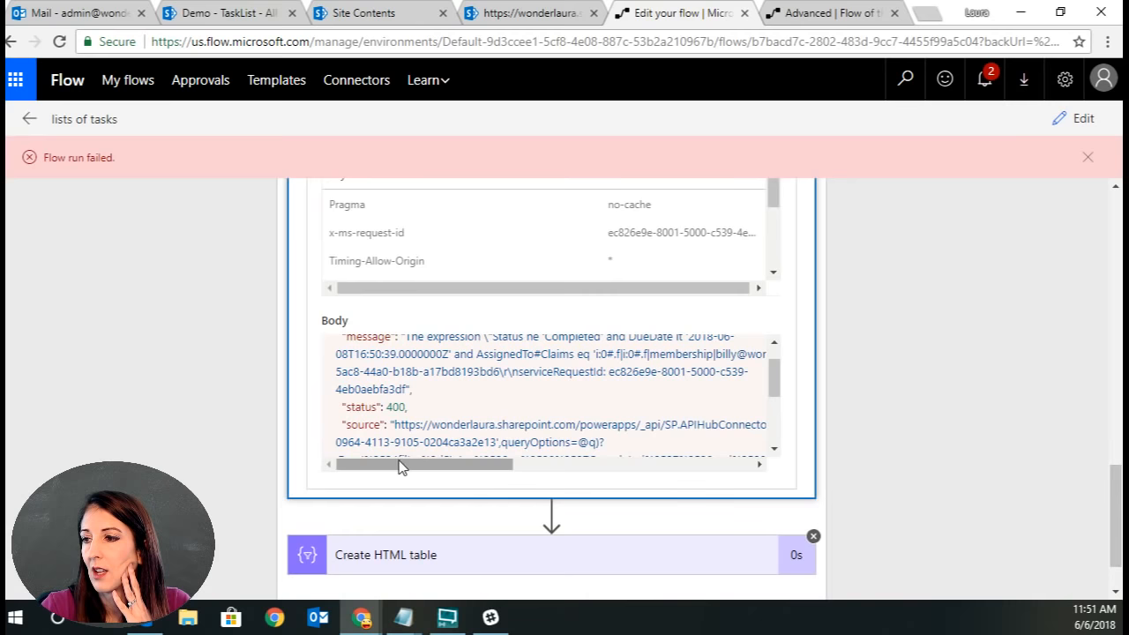
{"action": "left_click_drag", "start_coordinate": [398, 468], "coordinate": [481, 472]}
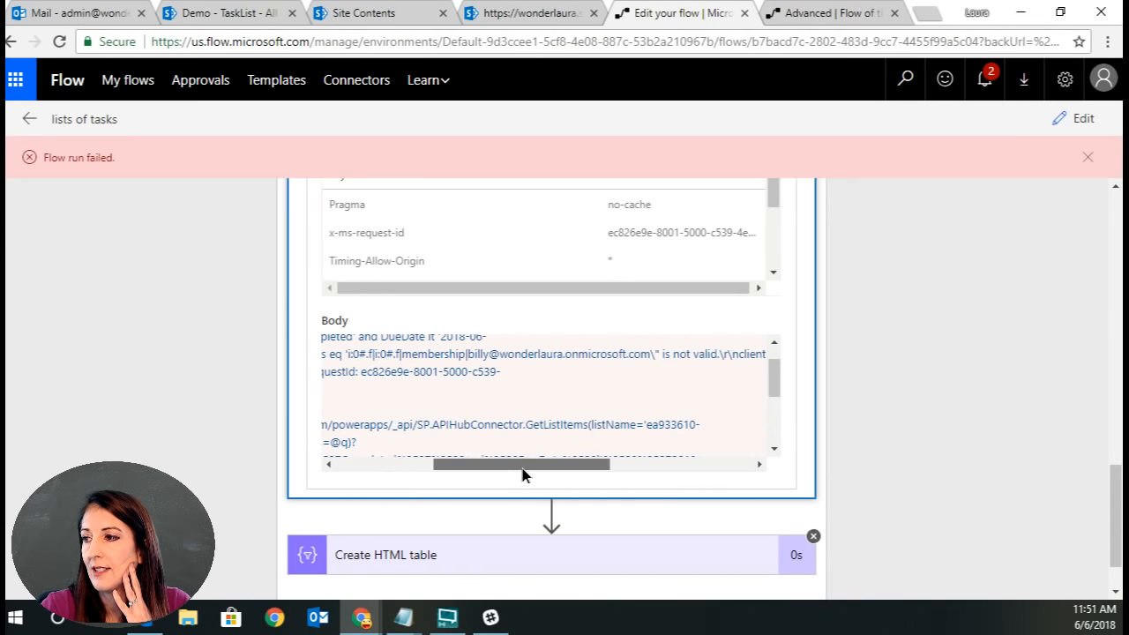
{"action": "left_click_drag", "start_coordinate": [522, 474], "coordinate": [433, 468]}
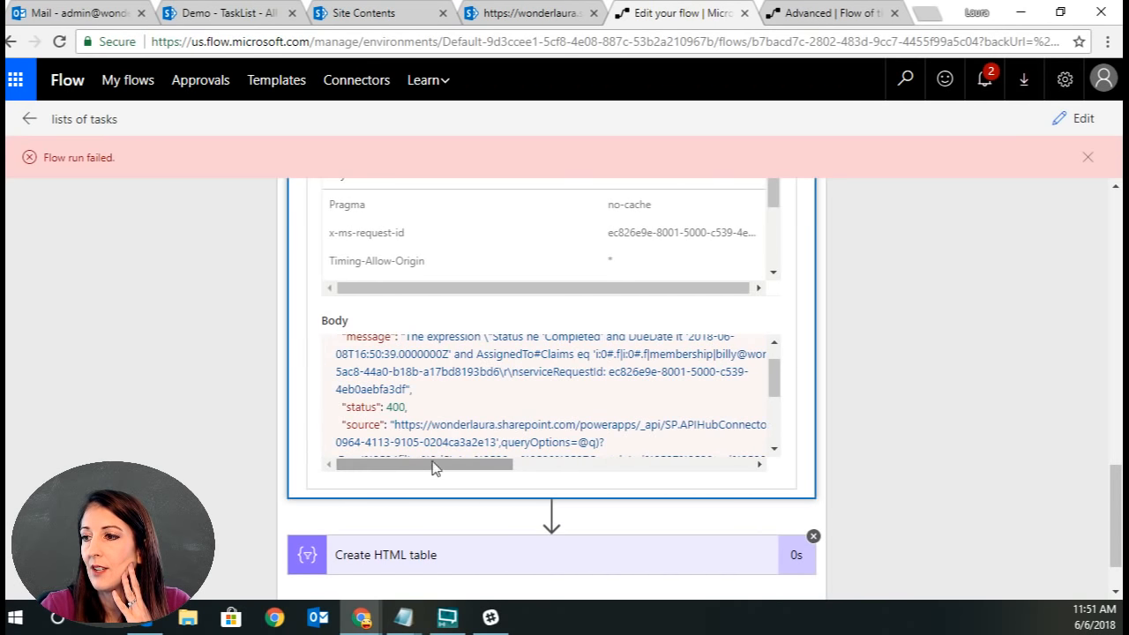
{"action": "left_click_drag", "start_coordinate": [780, 378], "coordinate": [773, 367]}
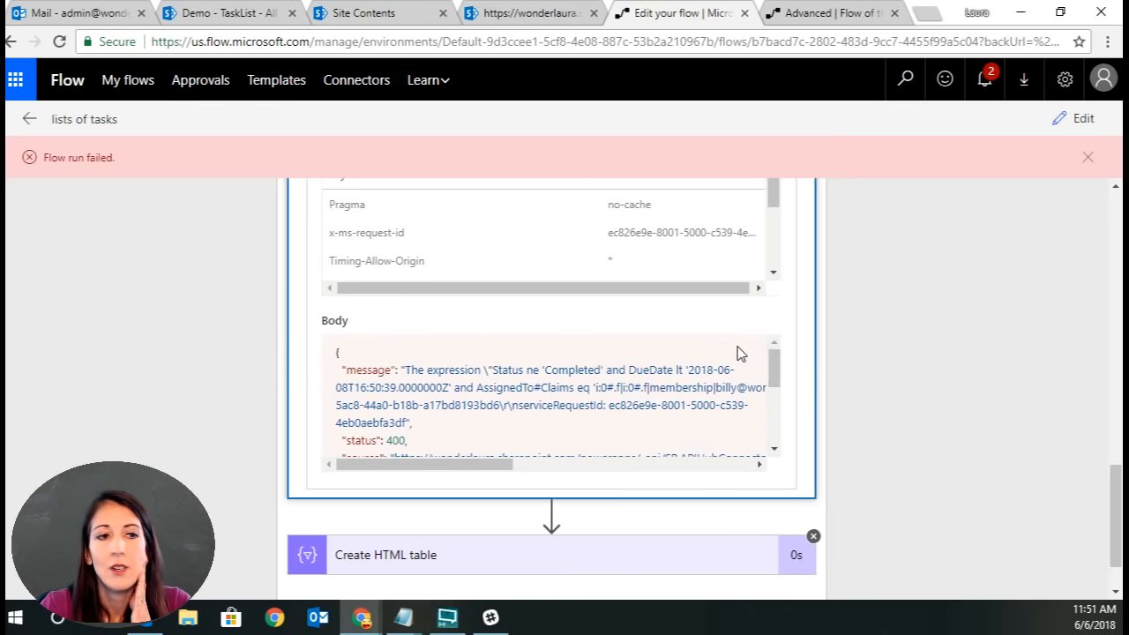
Compare the AssignedTo claims format in the sample list JSON in Notepad with the failed run's filter expression.
{"action": "key", "text": "alt+Tab"}
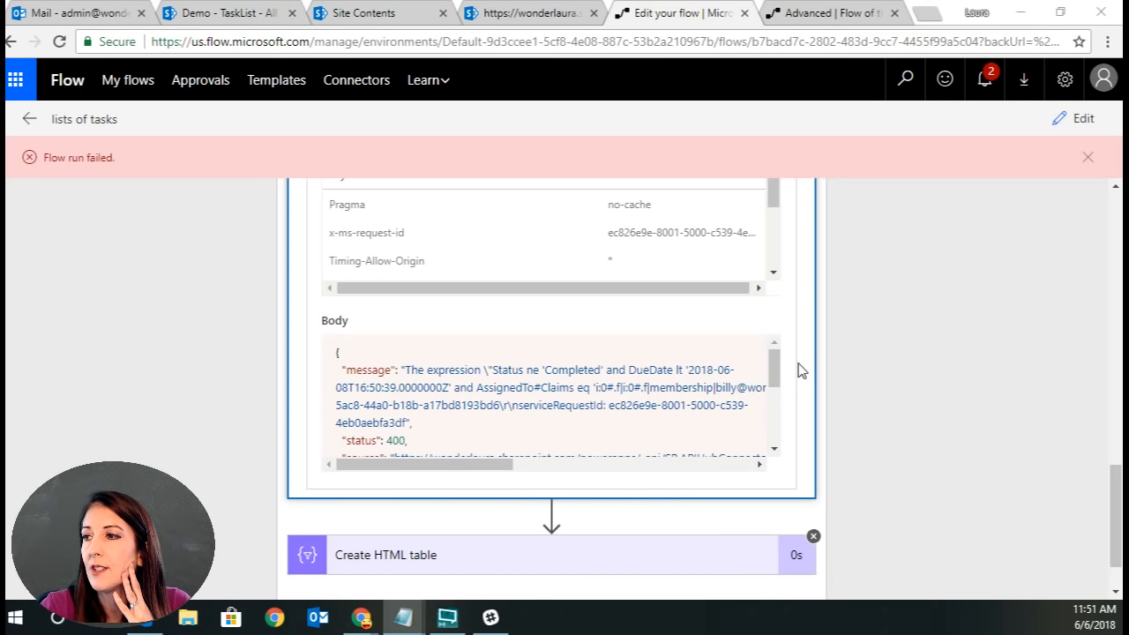
{"action": "scroll", "coordinate": [808, 368], "scroll_direction": "up", "scroll_amount": 5}
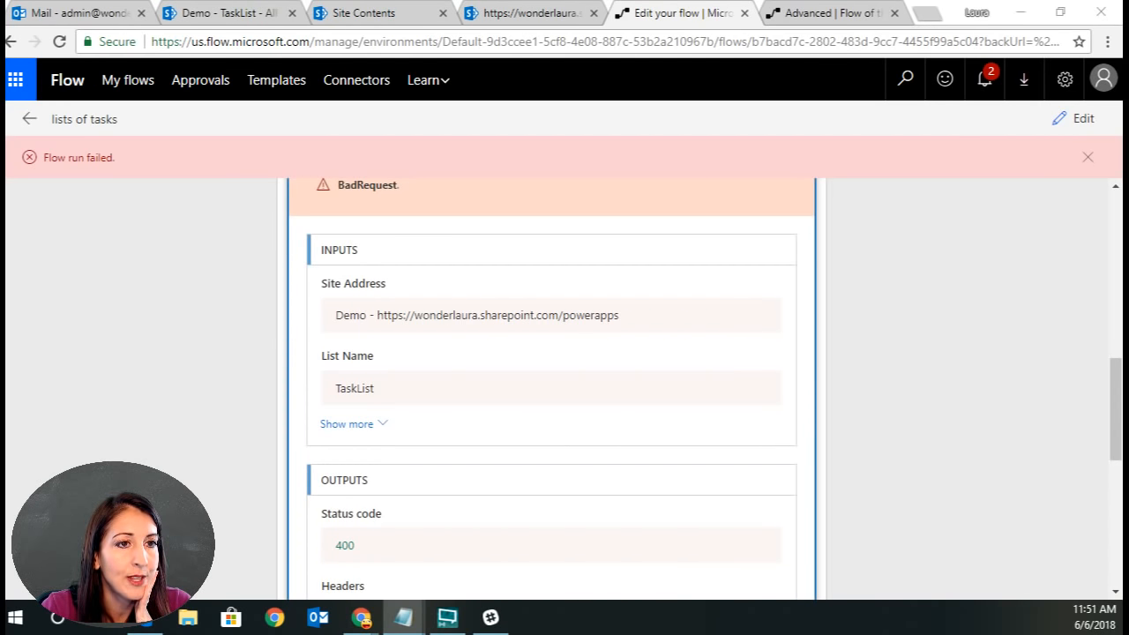
{"action": "key", "text": "alt+Tab"}
{"action": "left_click_drag", "start_coordinate": [567, 112], "coordinate": [588, 144]}
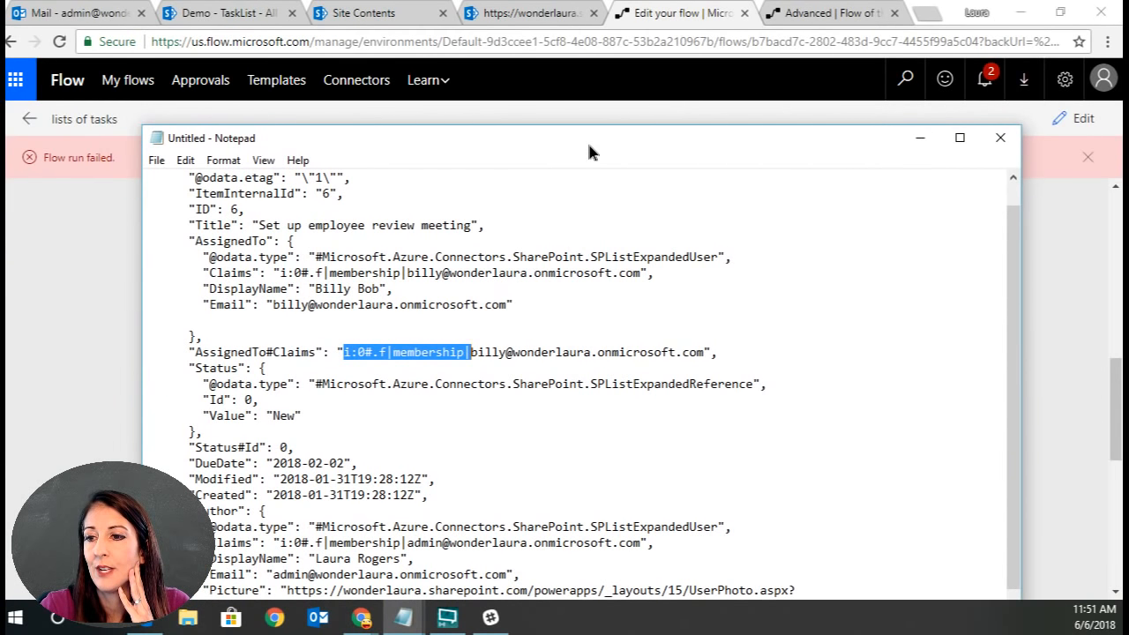
{"action": "left_click", "coordinate": [274, 272]}
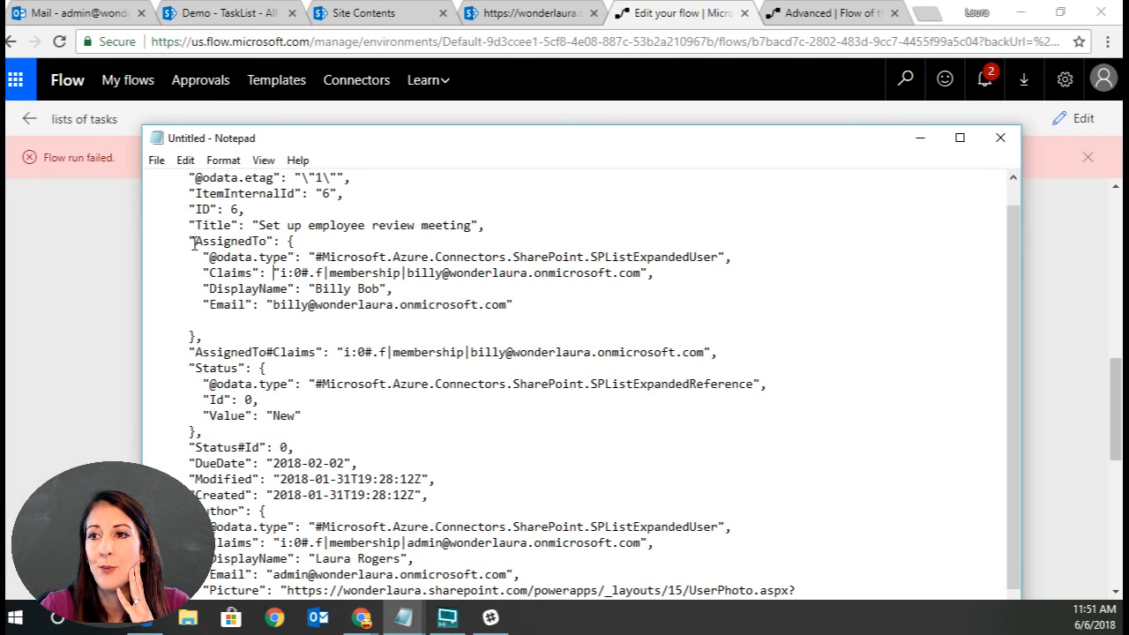
{"action": "left_click_drag", "start_coordinate": [194, 243], "coordinate": [287, 242]}
{"action": "left_click", "coordinate": [261, 241]}
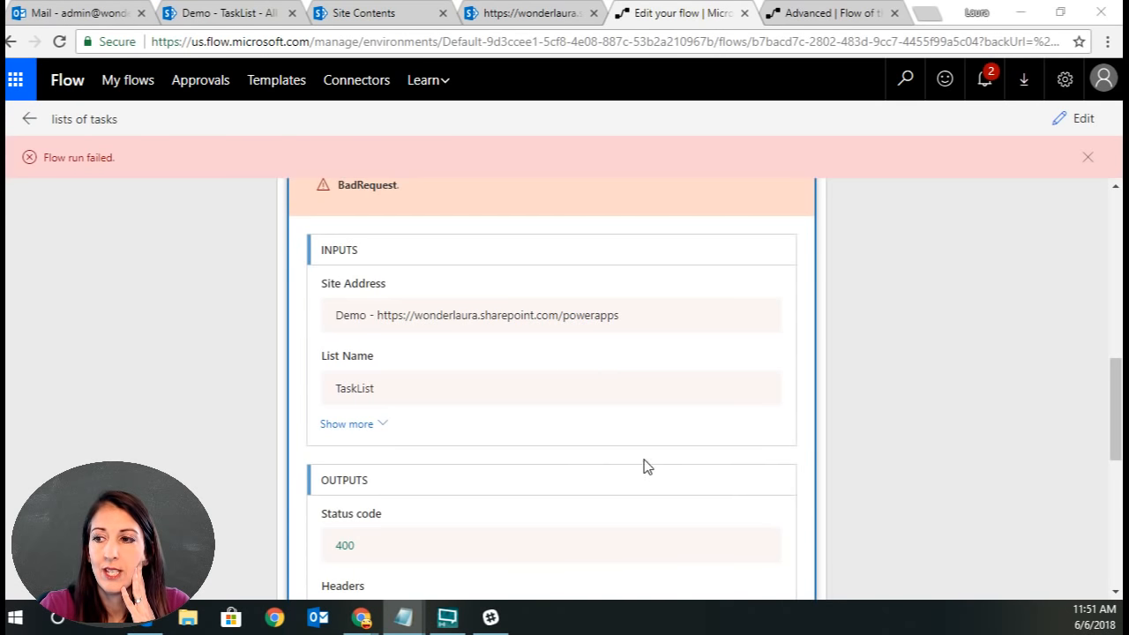
{"action": "scroll", "coordinate": [1048, 297], "scroll_direction": "up", "scroll_amount": 10}
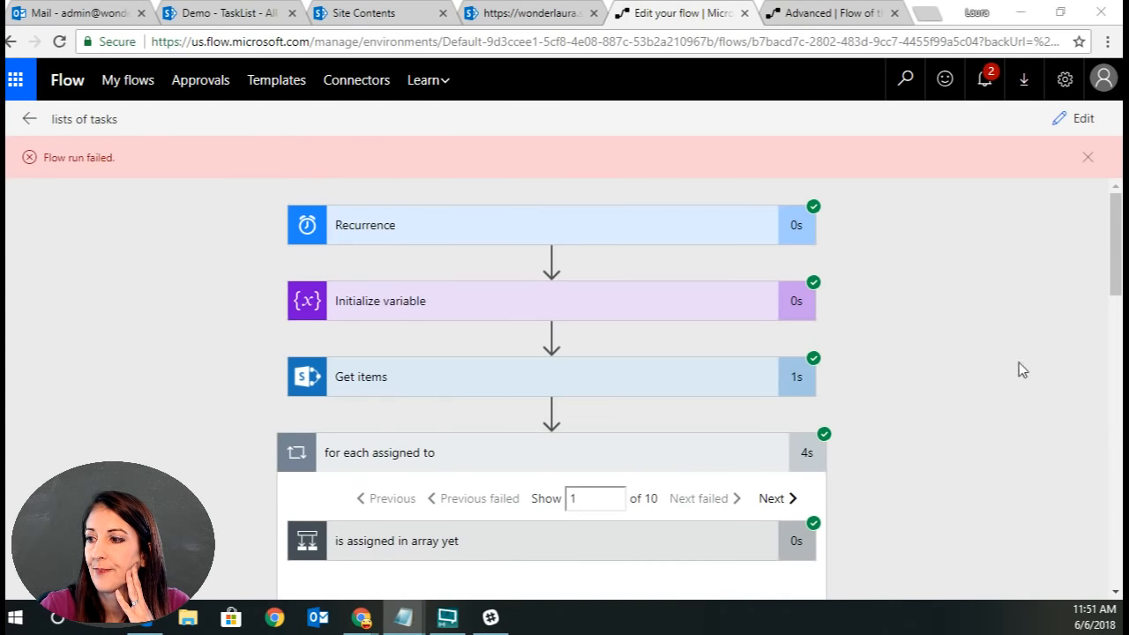
{"action": "scroll", "coordinate": [1007, 379], "scroll_direction": "down", "scroll_amount": 4}
Open the flow for editing and delete the AssignedTo claims condition and date expression from the Get items for person filter query.
{"action": "left_click", "coordinate": [1076, 120]}
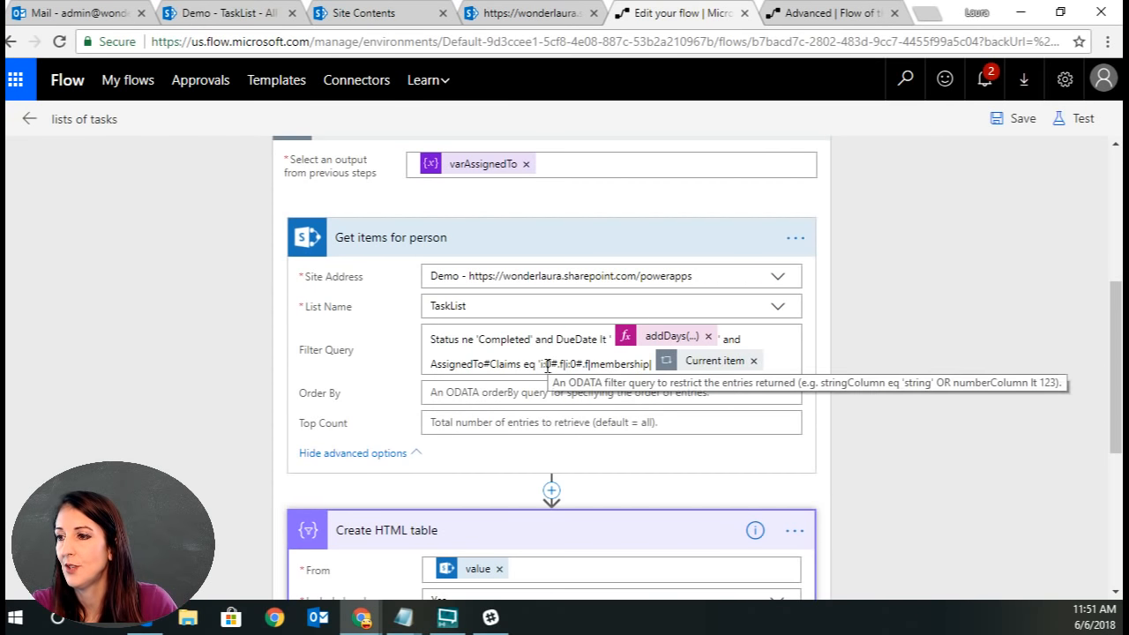
{"action": "left_click", "coordinate": [511, 366]}
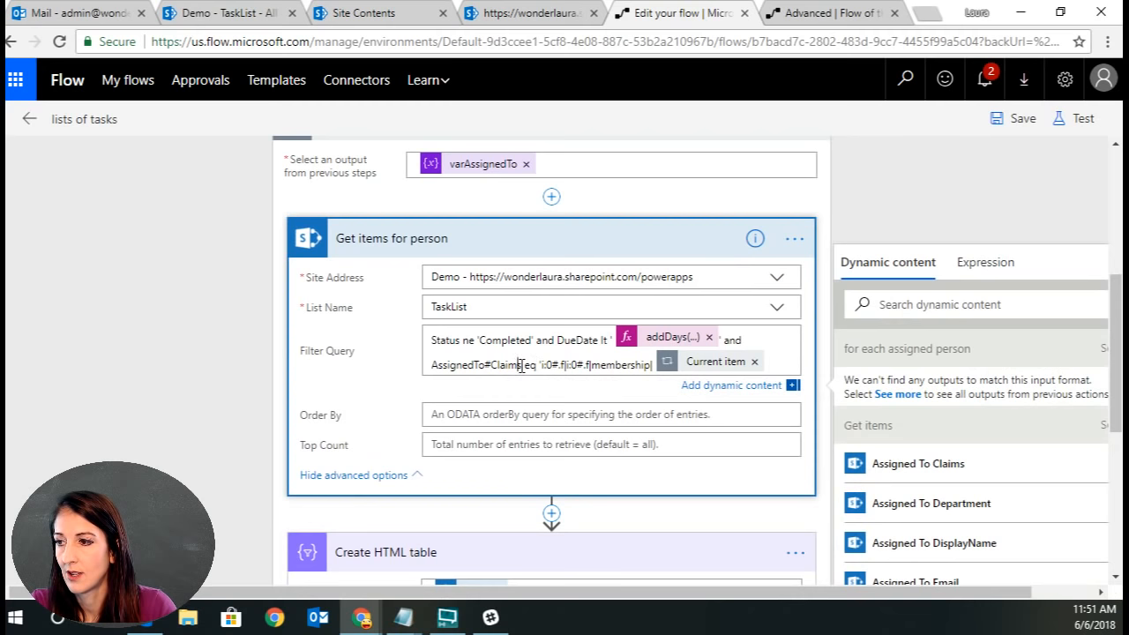
{"action": "key", "text": "BackSpace"}
{"action": "key", "text": "BackSpace"}
{"action": "key", "text": "BackSpace"}
{"action": "key", "text": "BackSpace"}
{"action": "key", "text": "BackSpace"}
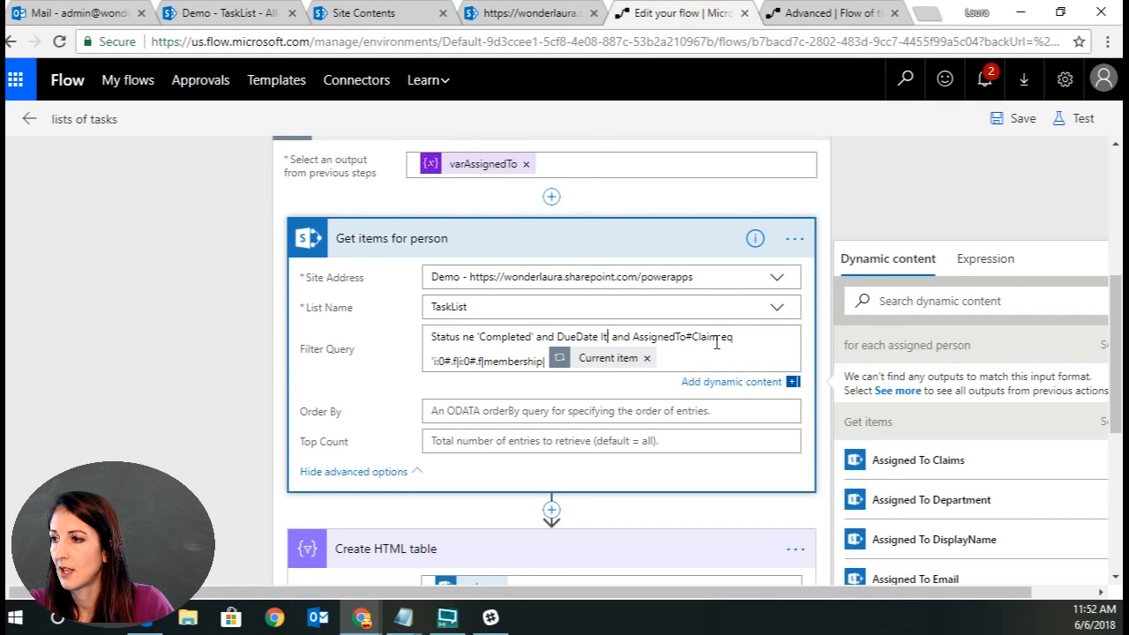
{"action": "left_click", "coordinate": [646, 358]}
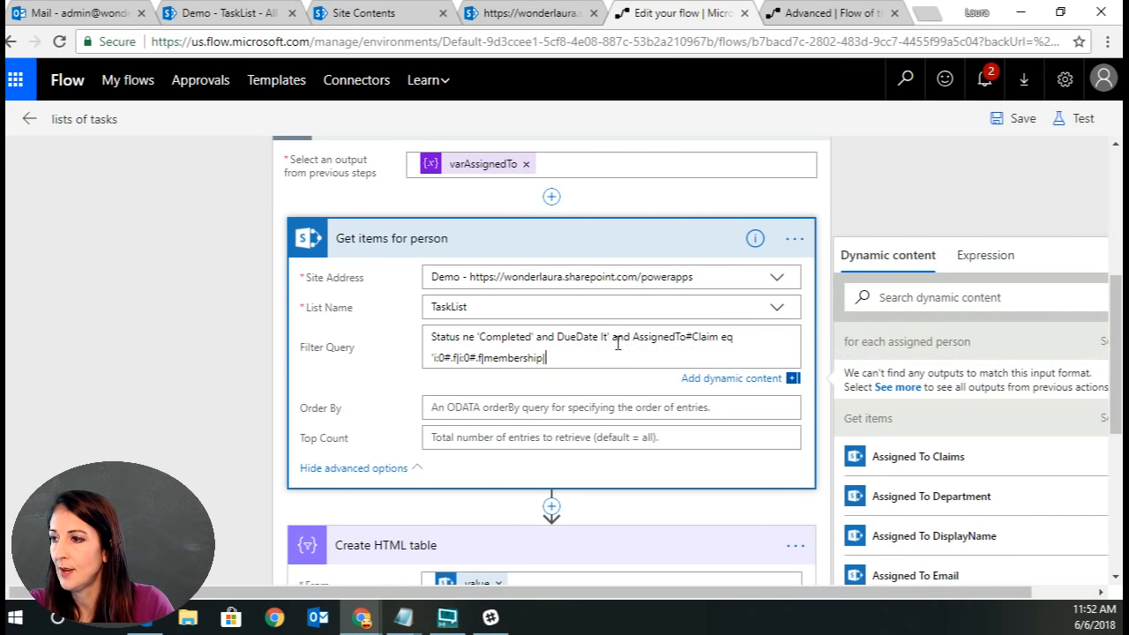
{"action": "left_click_drag", "start_coordinate": [617, 344], "coordinate": [699, 356]}
{"action": "key", "text": "BackSpace"}
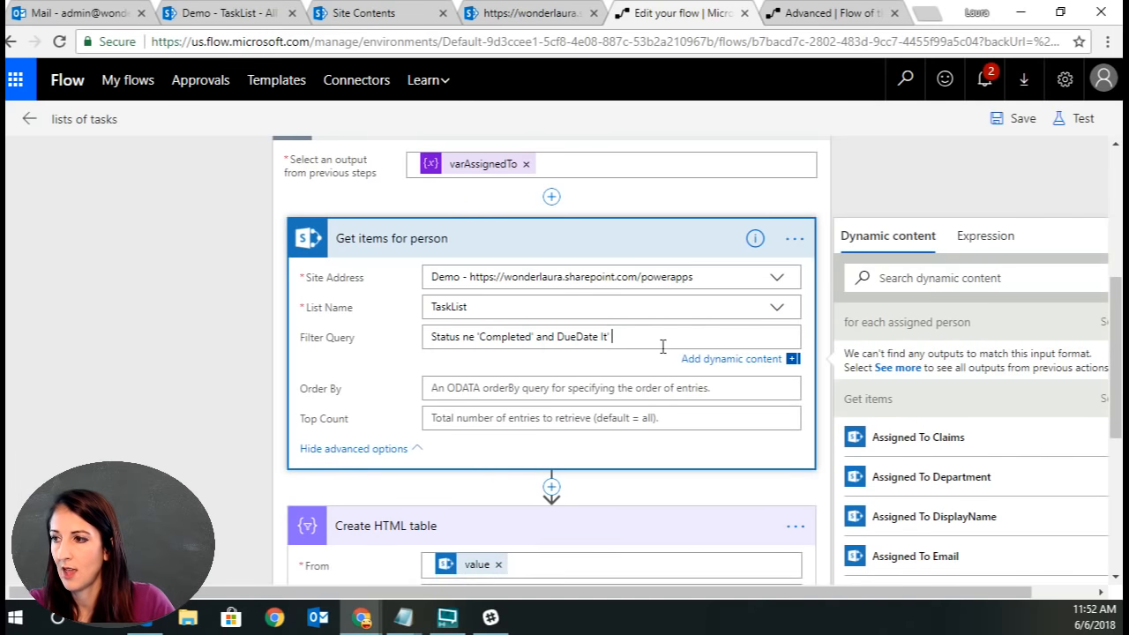
Copy the addDays expression from the Get items filter and insert it after DueDate lt ' in the Get items for person filter query.
{"action": "scroll", "coordinate": [662, 302], "scroll_direction": "up", "scroll_amount": 4}
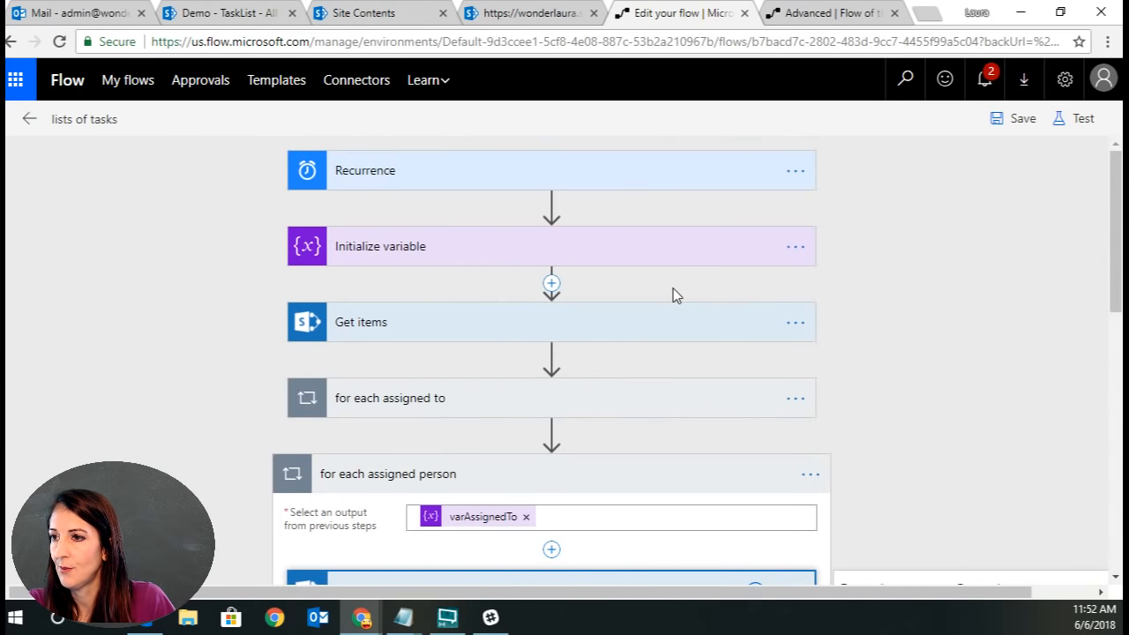
{"action": "left_click", "coordinate": [574, 328]}
{"action": "left_click", "coordinate": [684, 421]}
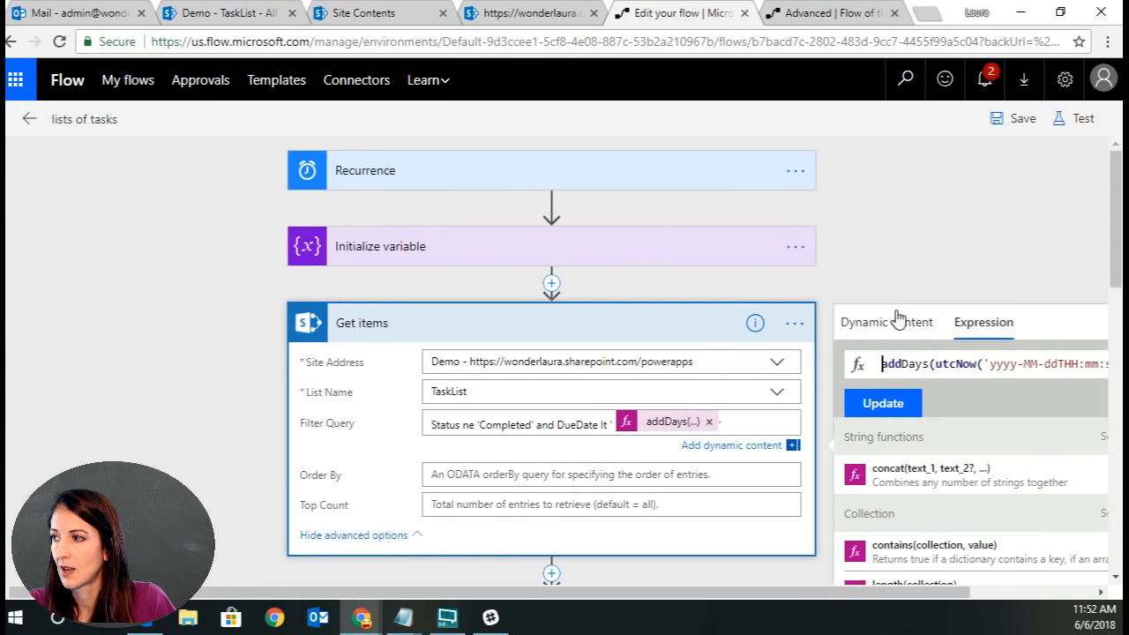
{"action": "triple_click", "coordinate": [931, 363]}
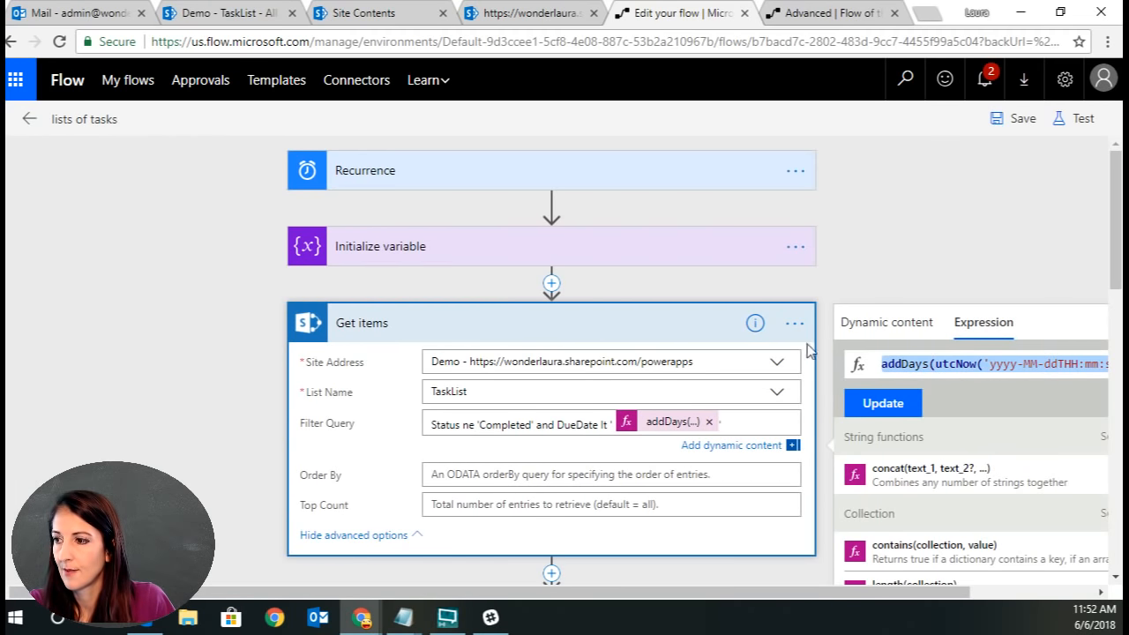
{"action": "left_click", "coordinate": [565, 322]}
{"action": "scroll", "coordinate": [959, 464], "scroll_direction": "down", "scroll_amount": 2}
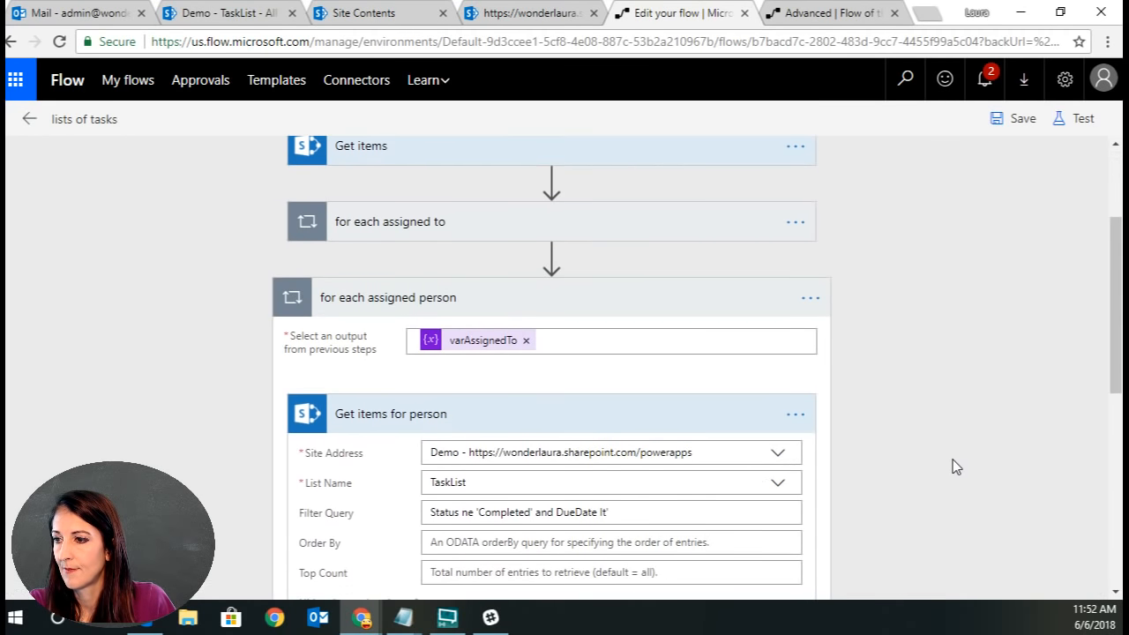
{"action": "left_click", "coordinate": [640, 511]}
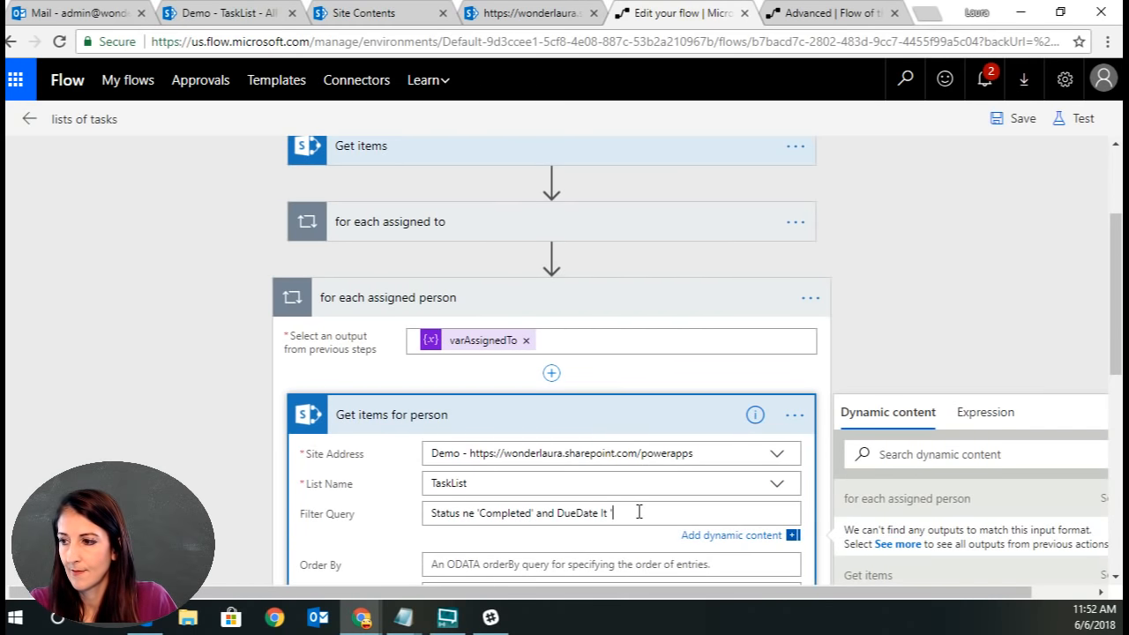
{"action": "left_click", "coordinate": [965, 414]}
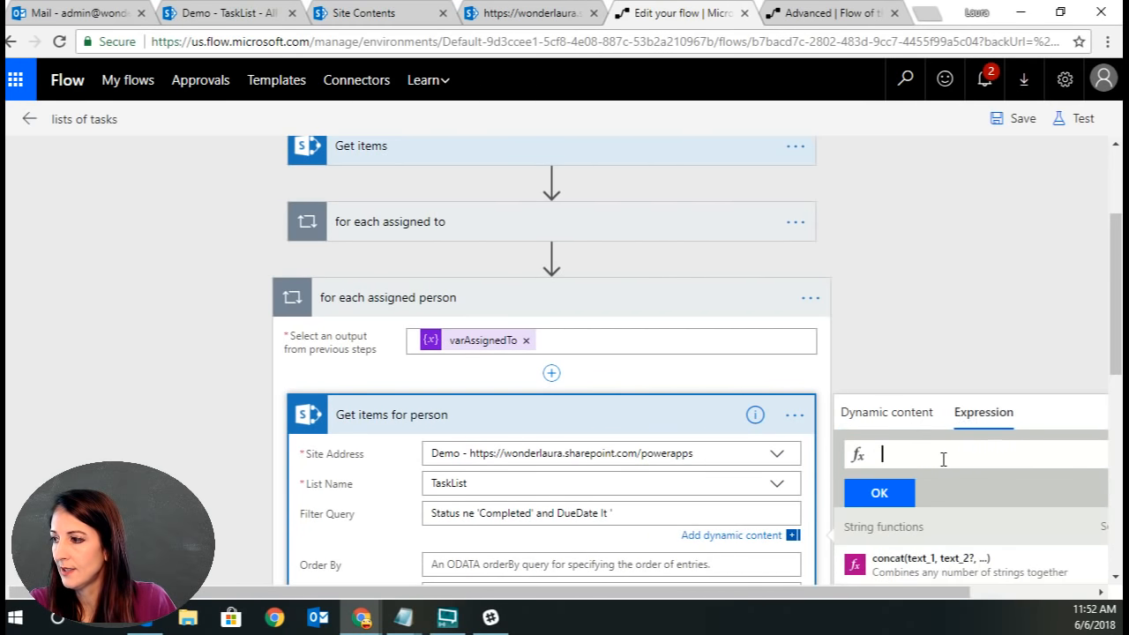
{"action": "key", "text": "ctrl+v"}
{"action": "left_click", "coordinate": [892, 496]}
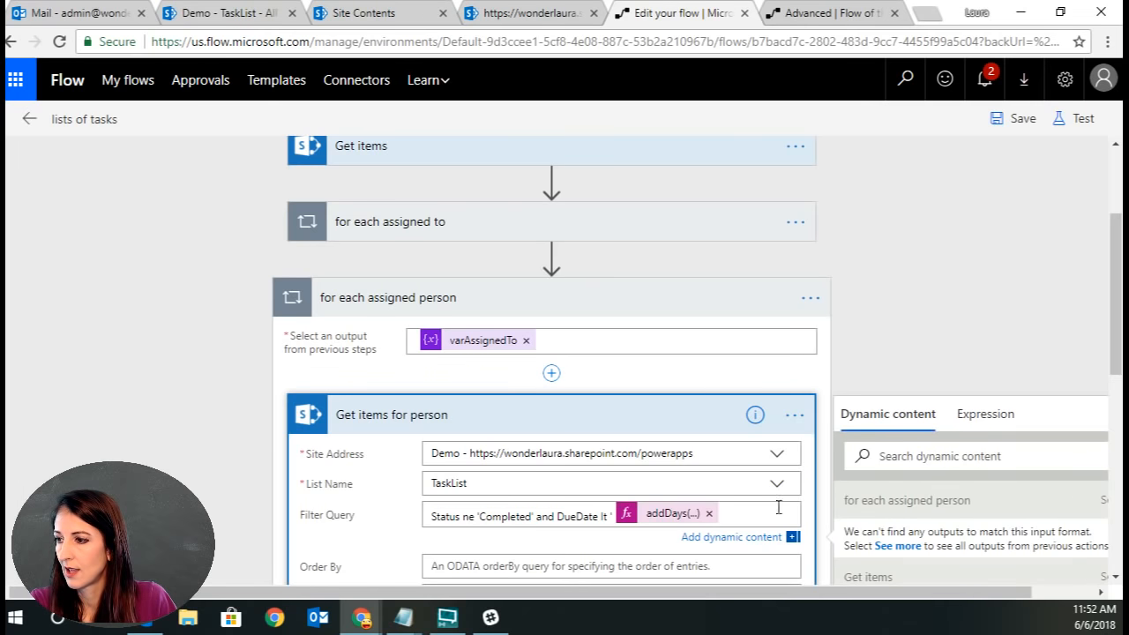
Close the date quote and add an and AssignedTo clause to the Get items for person filter query.
{"action": "type", "text": "'"}
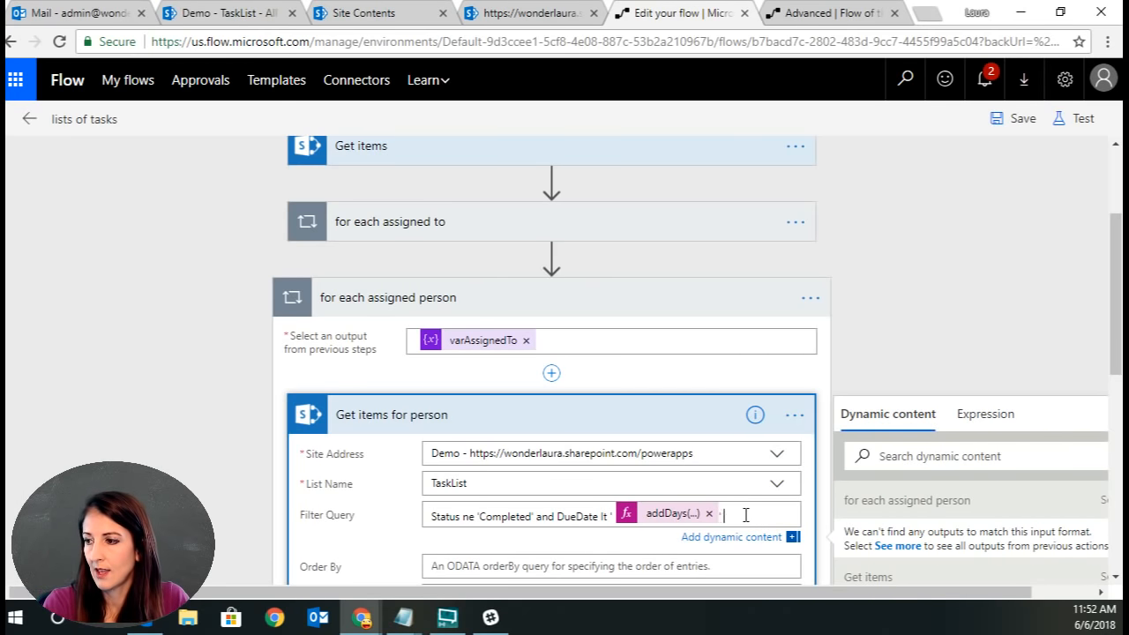
{"action": "type", "text": " and"}
{"action": "type", "text": " Ass"}
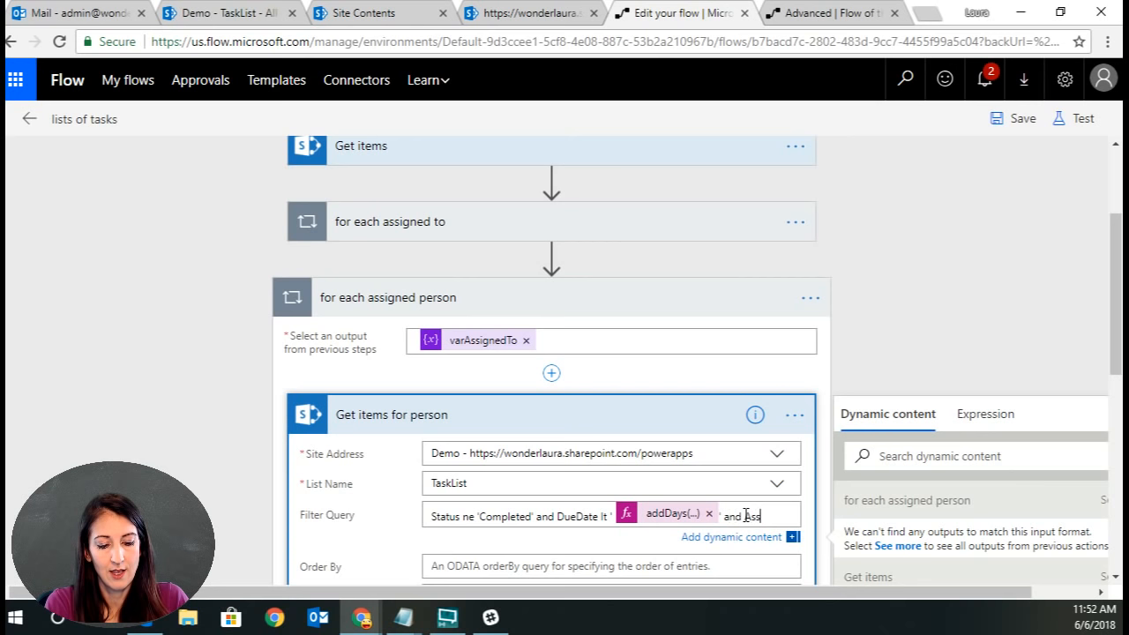
{"action": "type", "text": "igned"}
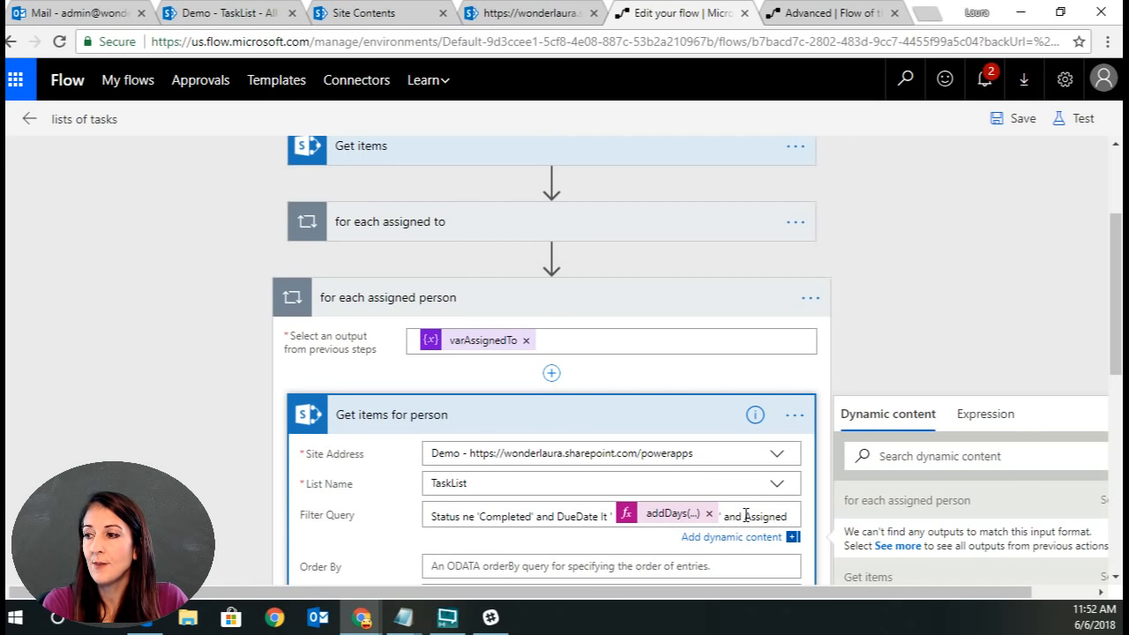
{"action": "type", "text": "To"}
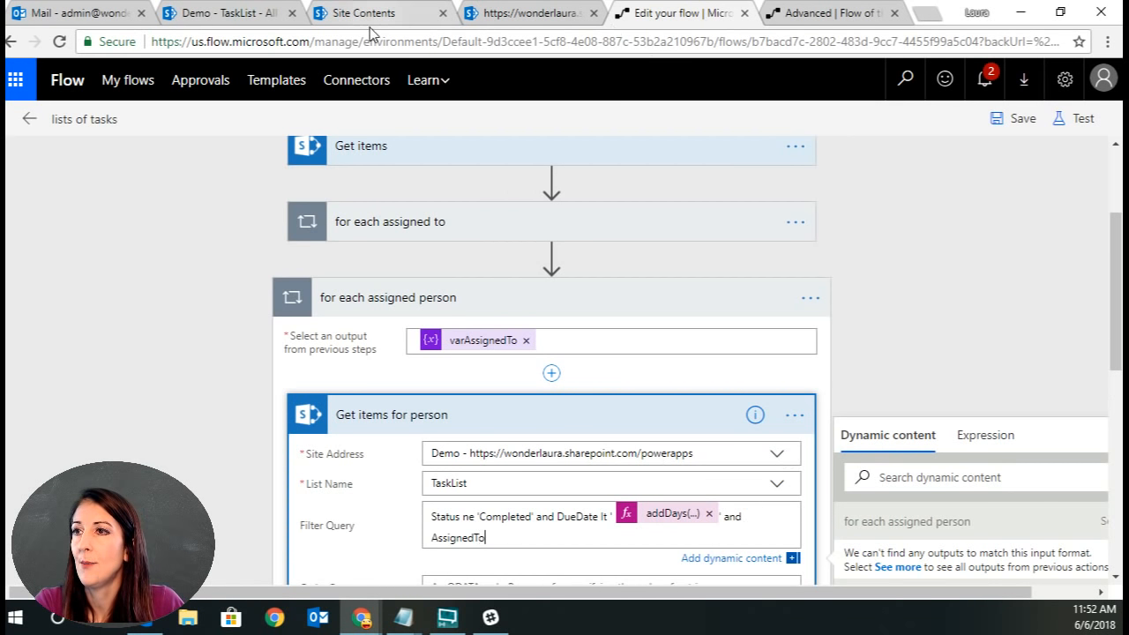
Check the TaskList column names in list settings, then complete the clause with eq and the admin account's e-mail address in quotes.
{"action": "left_click", "coordinate": [231, 14]}
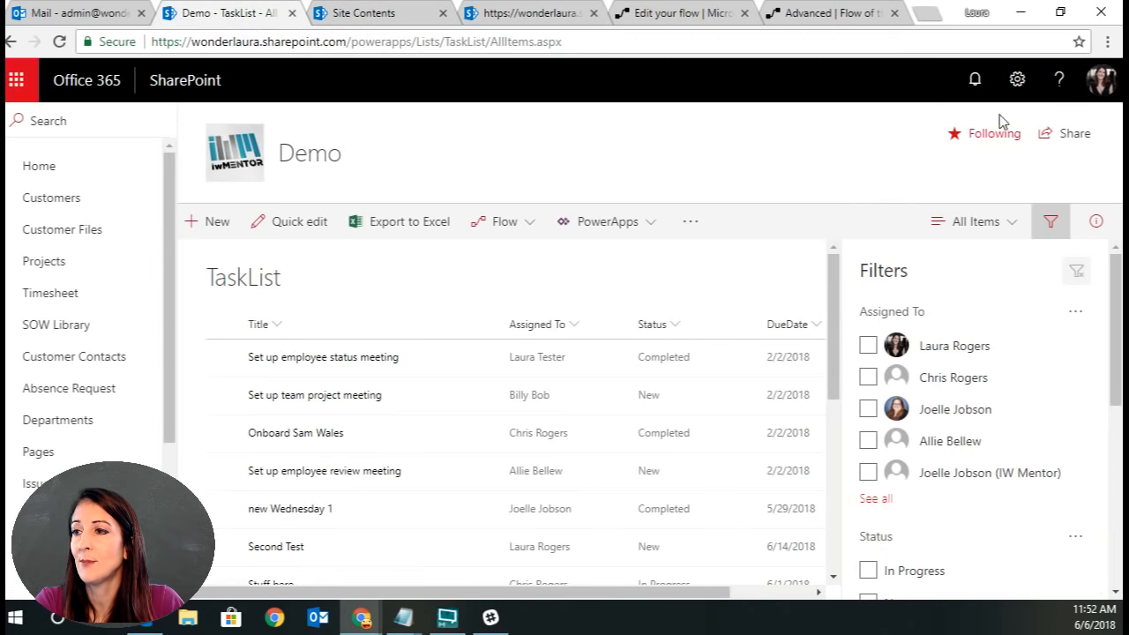
{"action": "left_click", "coordinate": [1014, 84]}
{"action": "left_click", "coordinate": [1006, 287]}
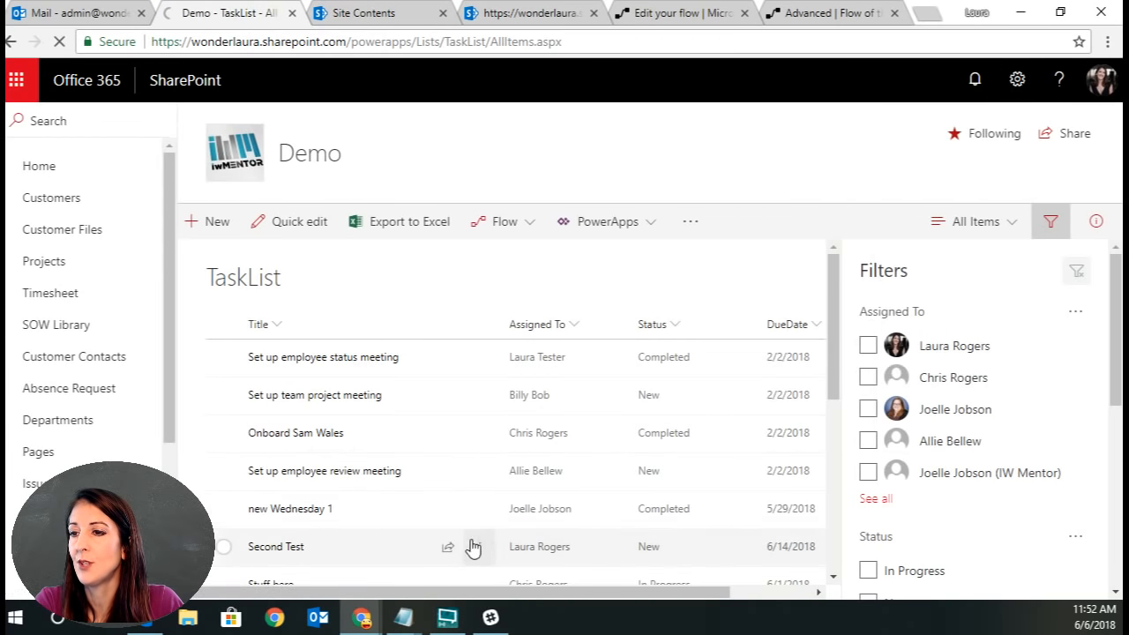
{"action": "scroll", "coordinate": [374, 514], "scroll_direction": "down", "scroll_amount": 5}
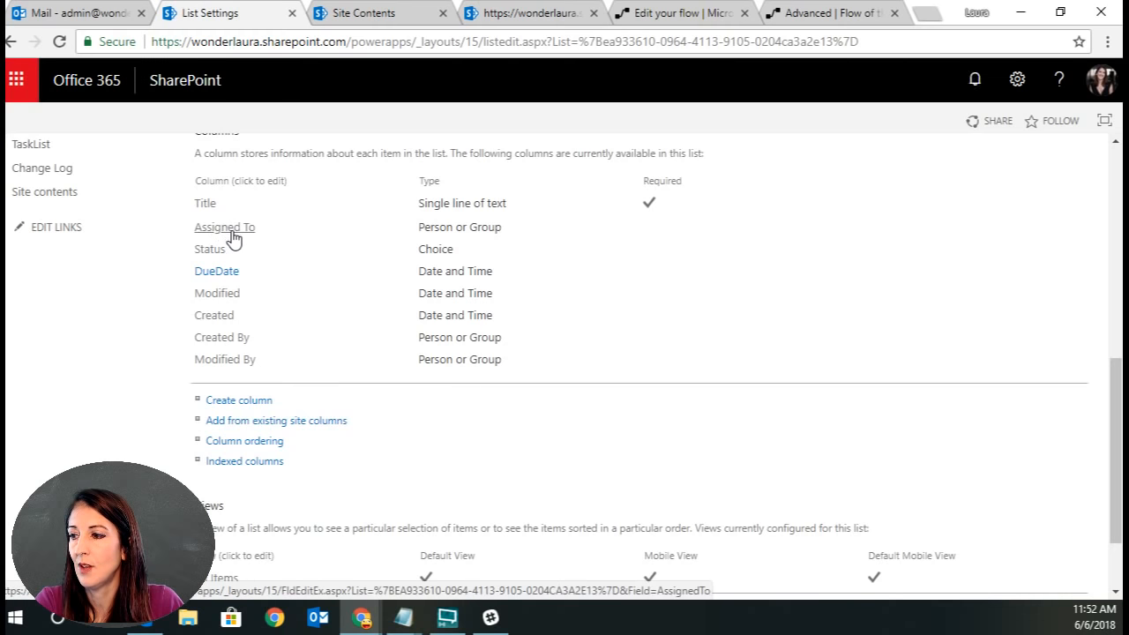
{"action": "left_click", "coordinate": [679, 14]}
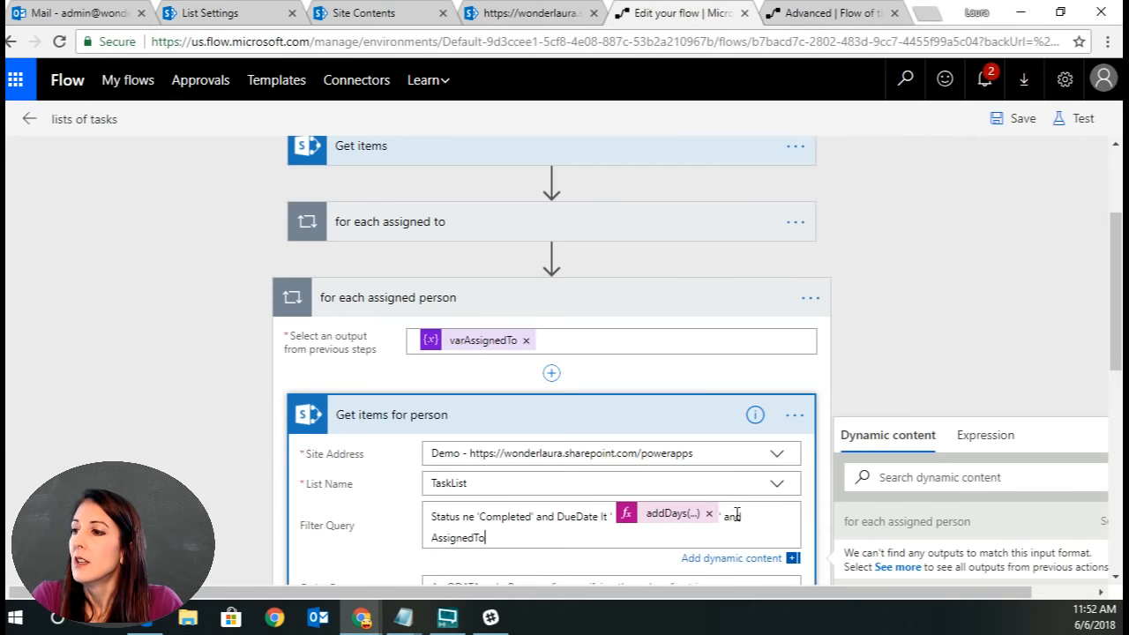
{"action": "left_click", "coordinate": [571, 537]}
{"action": "type", "text": "eq"}
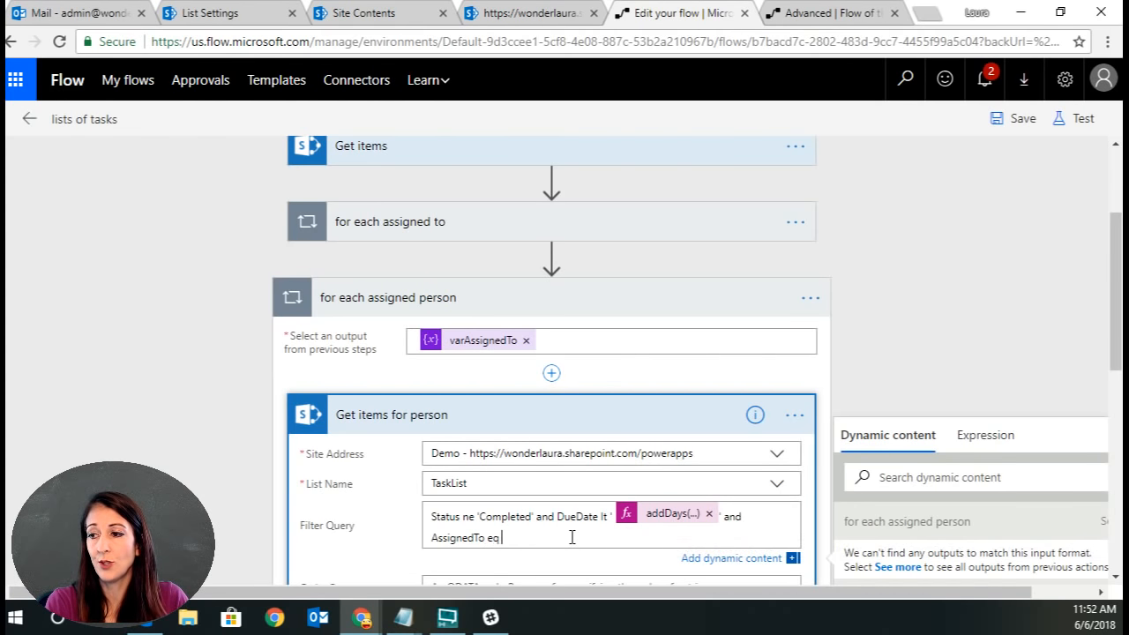
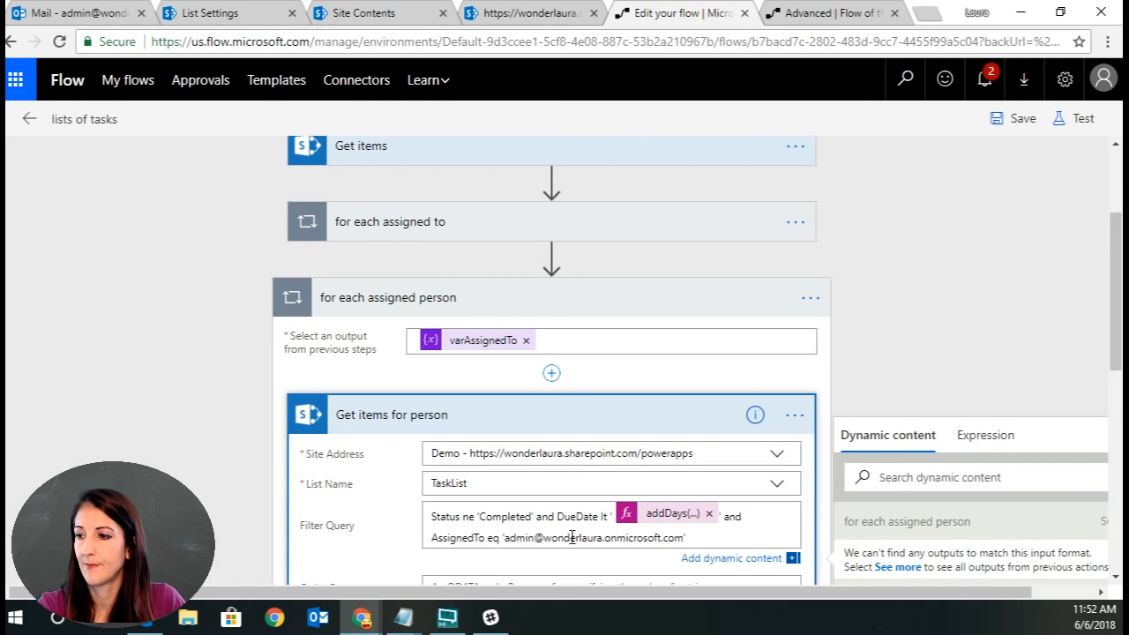
Save the flow and test it using data from a previous run.
{"action": "left_click", "coordinate": [1018, 120]}
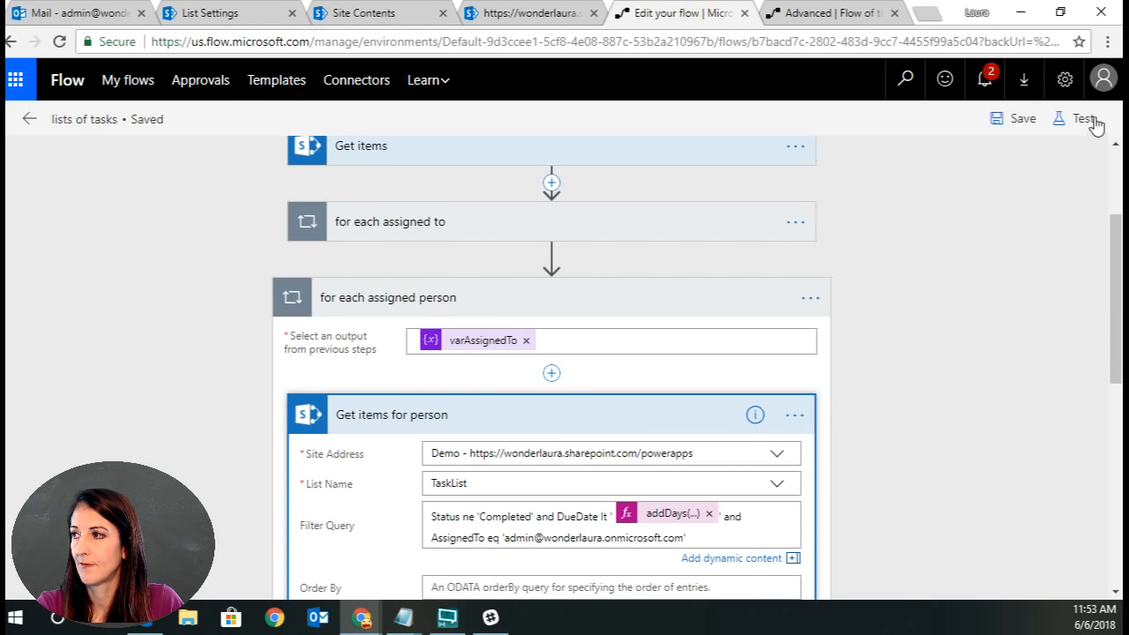
{"action": "left_click", "coordinate": [1090, 120]}
{"action": "left_click", "coordinate": [860, 229]}
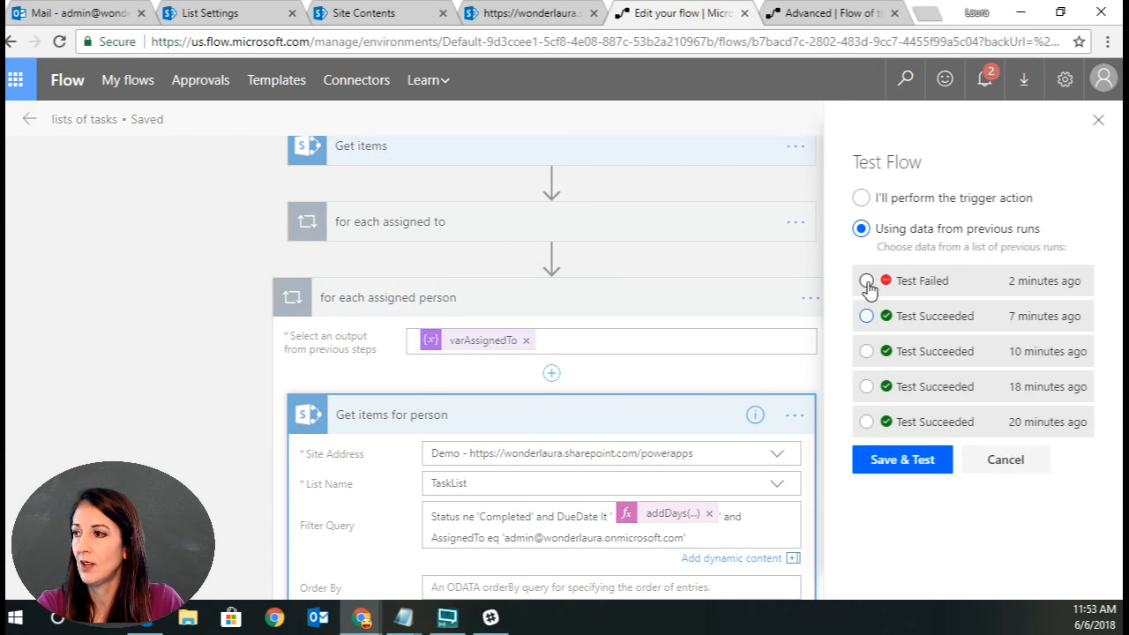
{"action": "left_click", "coordinate": [908, 466]}
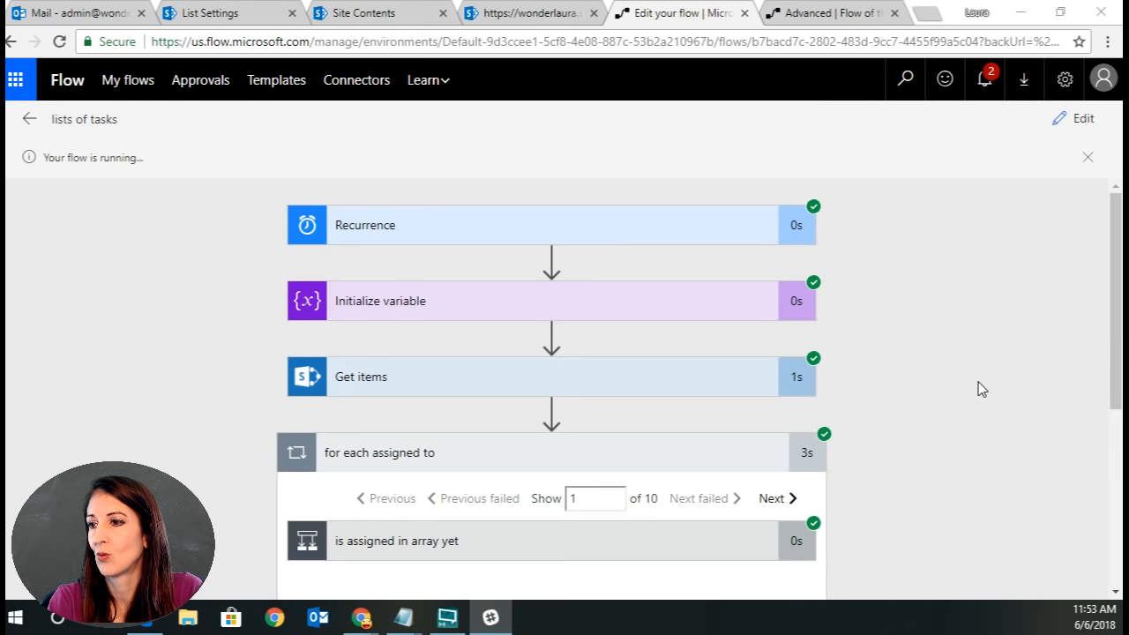
Inspect the test run's Get items for person and Create HTML table inputs and outputs.
{"action": "scroll", "coordinate": [979, 383], "scroll_direction": "down", "scroll_amount": 4}
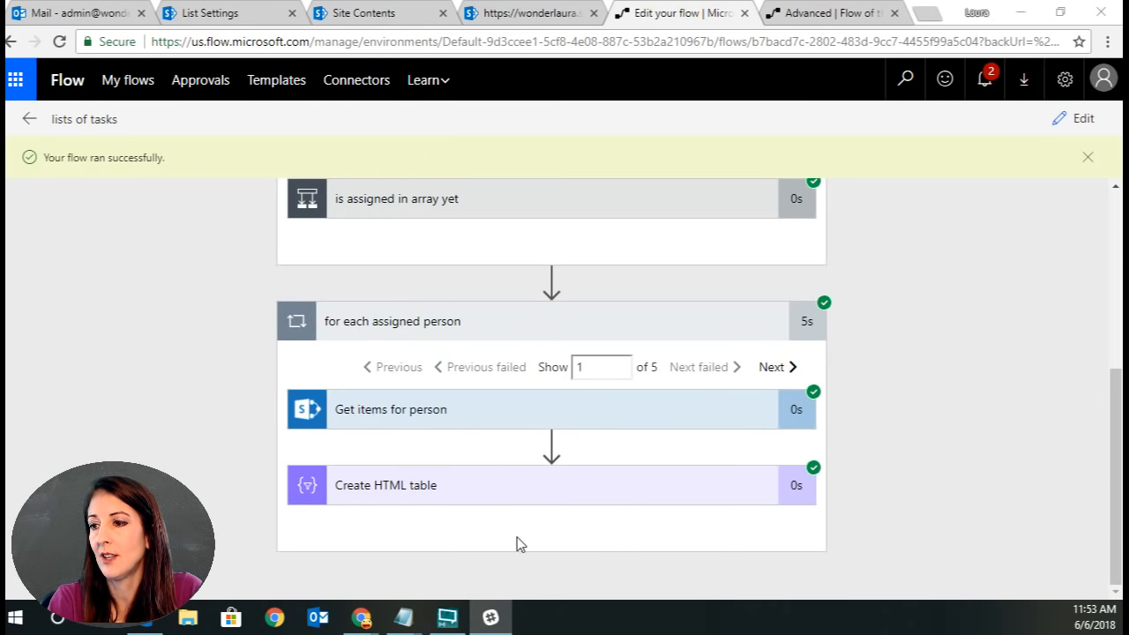
{"action": "left_click", "coordinate": [489, 498]}
{"action": "scroll", "coordinate": [1041, 415], "scroll_direction": "down", "scroll_amount": 4}
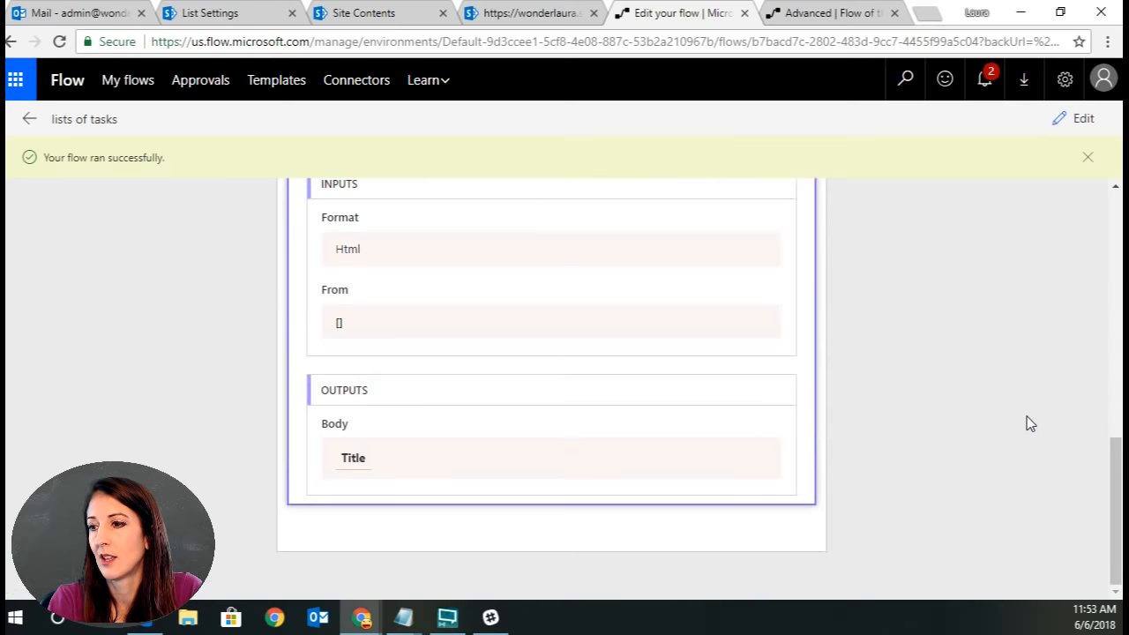
{"action": "scroll", "coordinate": [1026, 420], "scroll_direction": "up", "scroll_amount": 4}
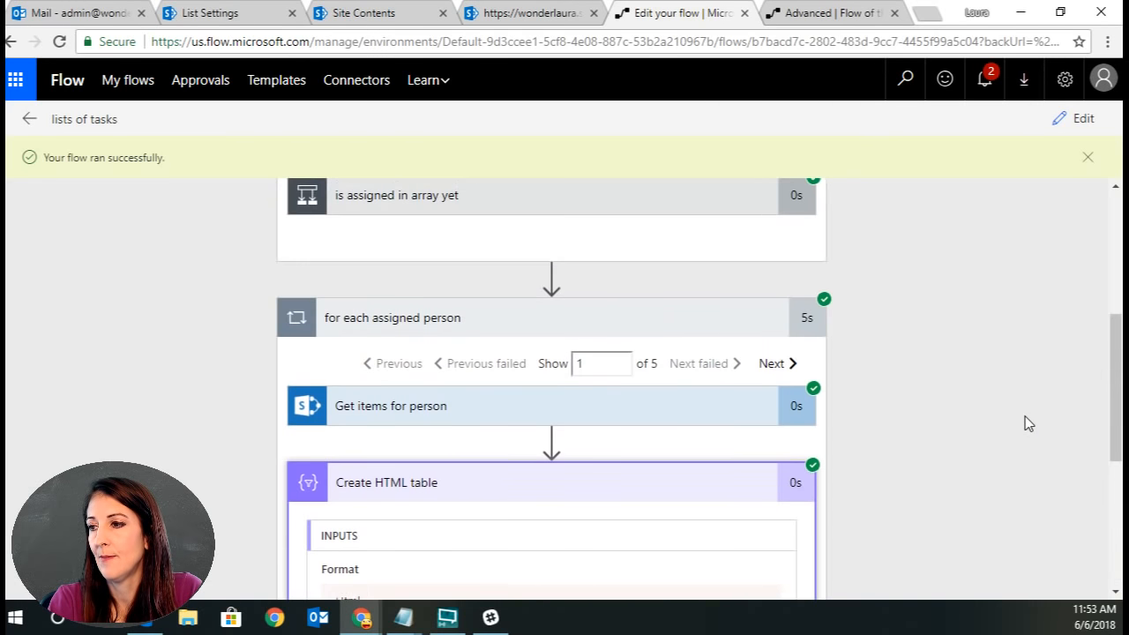
{"action": "left_click", "coordinate": [506, 420]}
{"action": "scroll", "coordinate": [900, 422], "scroll_direction": "down", "scroll_amount": 5}
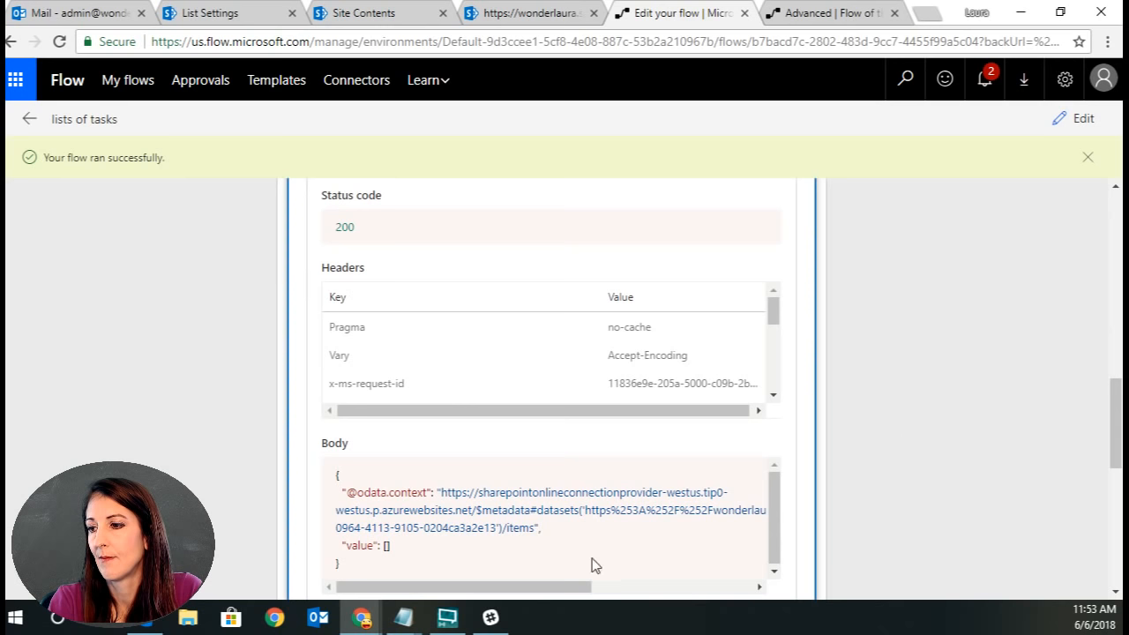
{"action": "scroll", "coordinate": [940, 462], "scroll_direction": "down", "scroll_amount": 3}
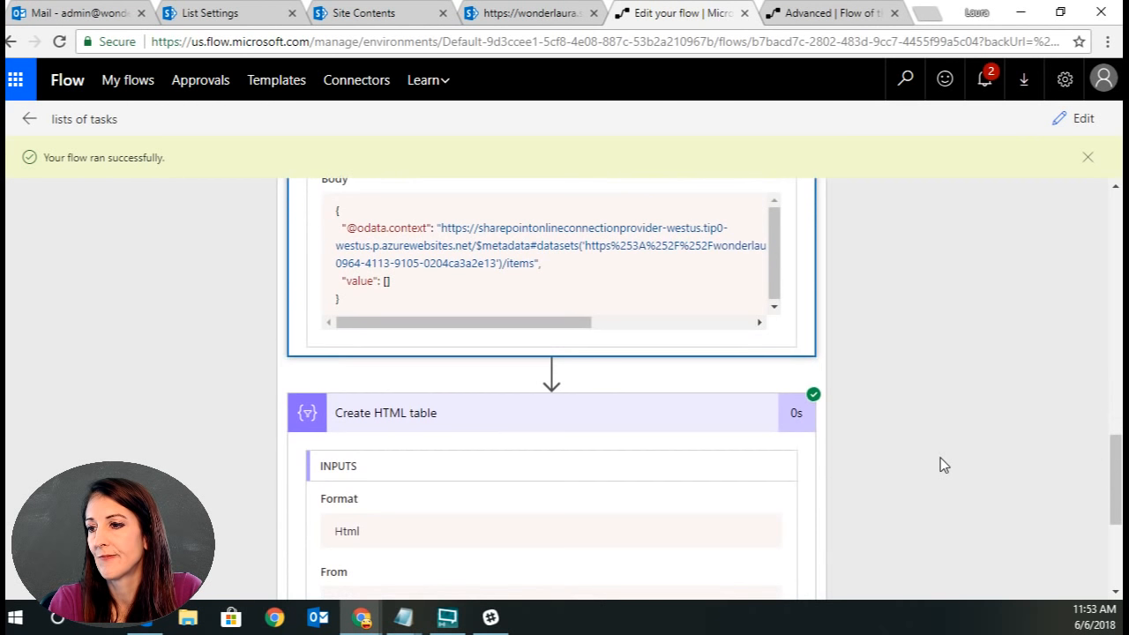
{"action": "scroll", "coordinate": [914, 421], "scroll_direction": "down", "scroll_amount": 3}
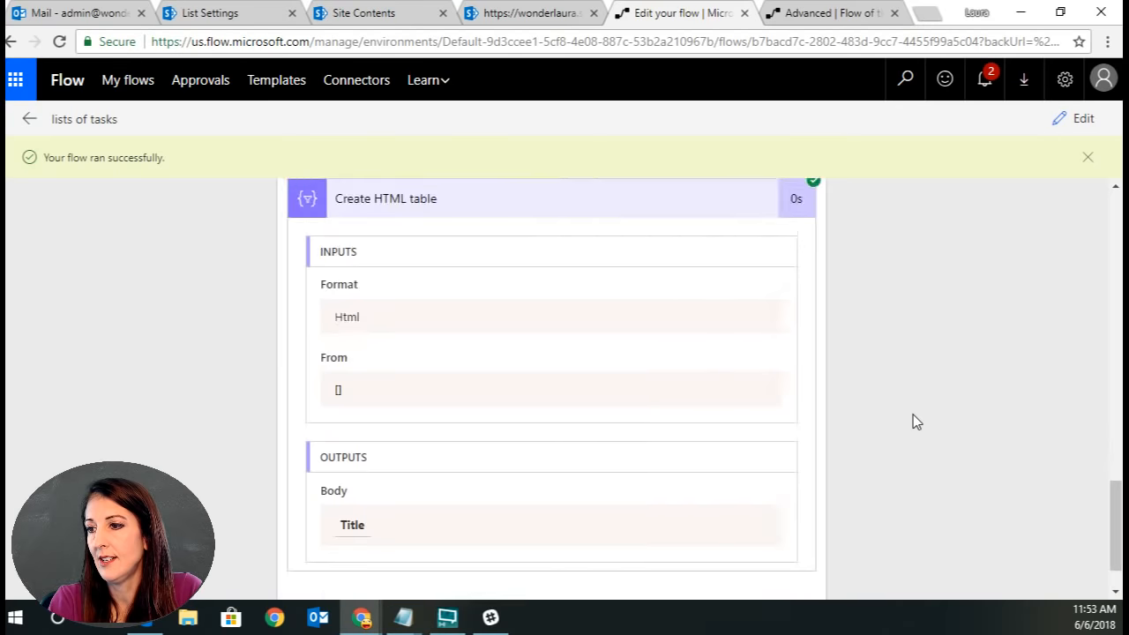
{"action": "scroll", "coordinate": [914, 421], "scroll_direction": "up", "scroll_amount": 10}
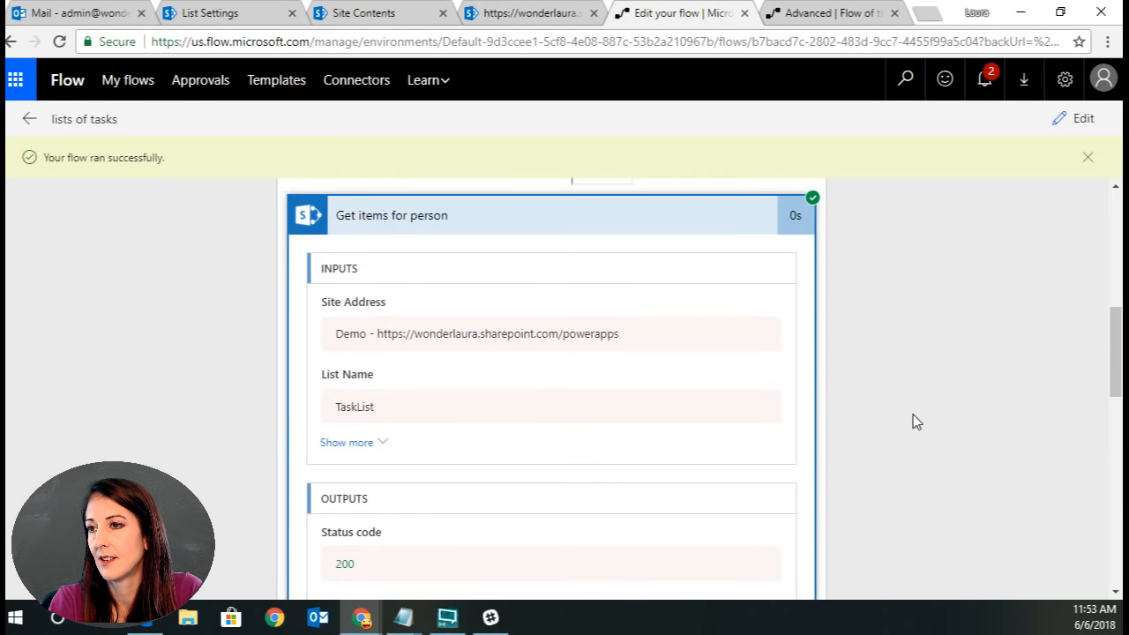
{"action": "scroll", "coordinate": [912, 415], "scroll_direction": "down", "scroll_amount": 1}
{"action": "scroll", "coordinate": [837, 270], "scroll_direction": "up", "scroll_amount": 3}
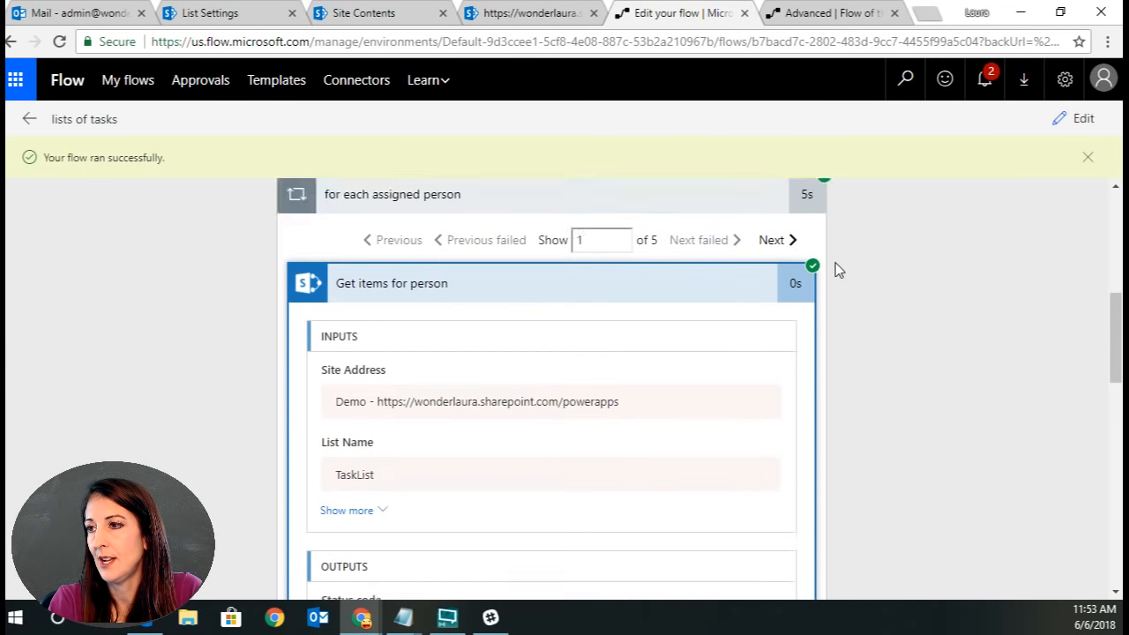
{"action": "scroll", "coordinate": [879, 492], "scroll_direction": "down", "scroll_amount": 6}
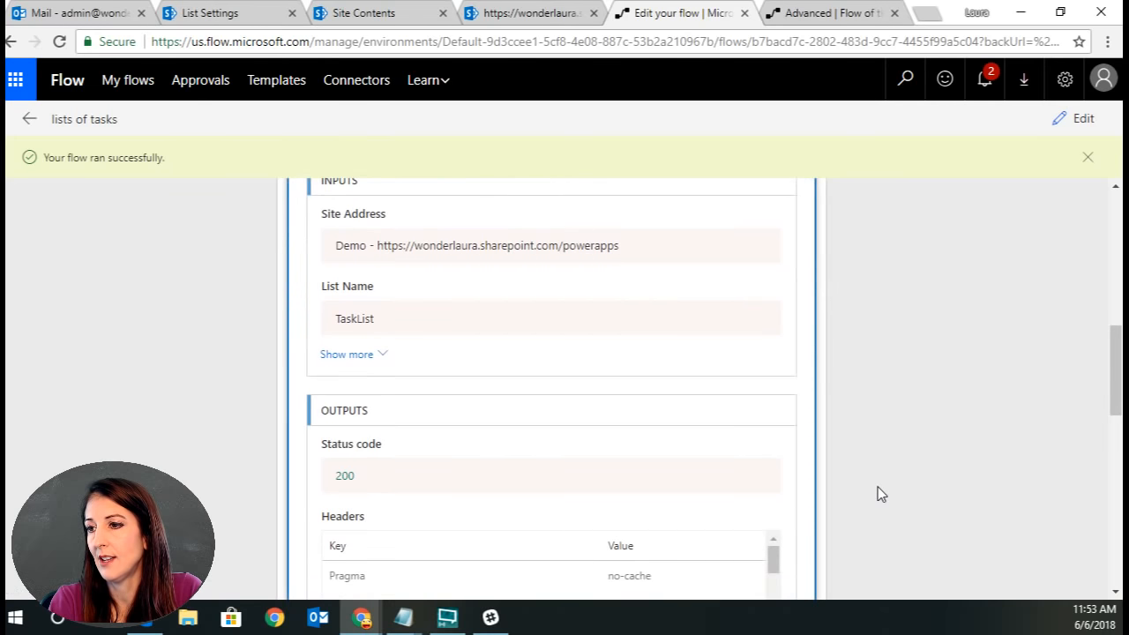
{"action": "scroll", "coordinate": [873, 491], "scroll_direction": "down", "scroll_amount": 2}
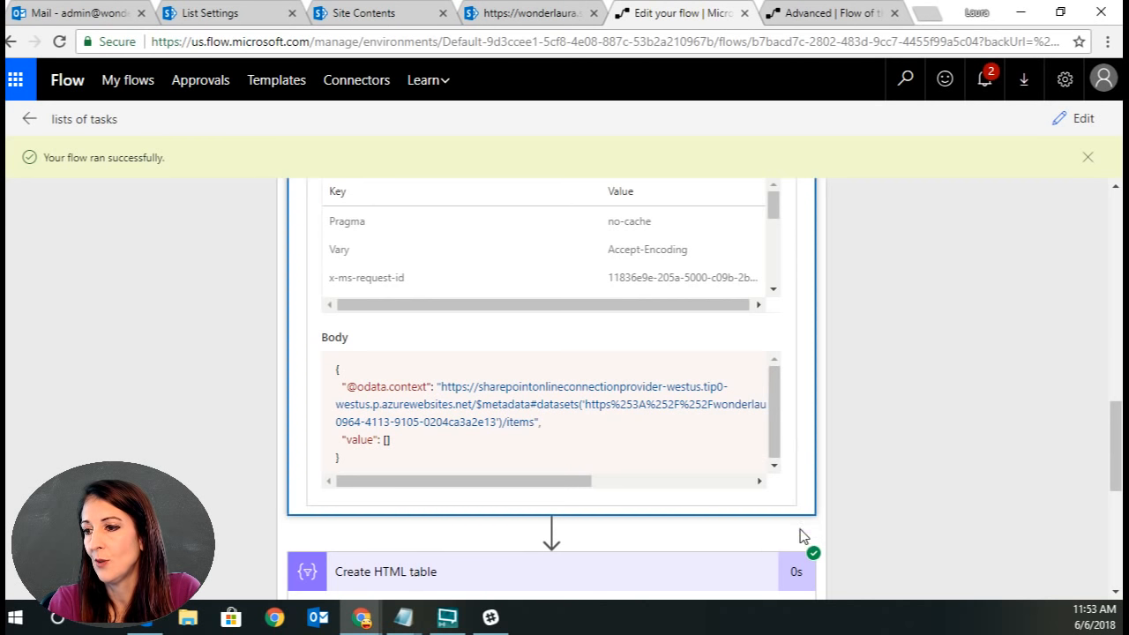
{"action": "scroll", "coordinate": [312, 444], "scroll_direction": "down", "scroll_amount": 3}
{"action": "scroll", "coordinate": [414, 500], "scroll_direction": "down", "scroll_amount": 2}
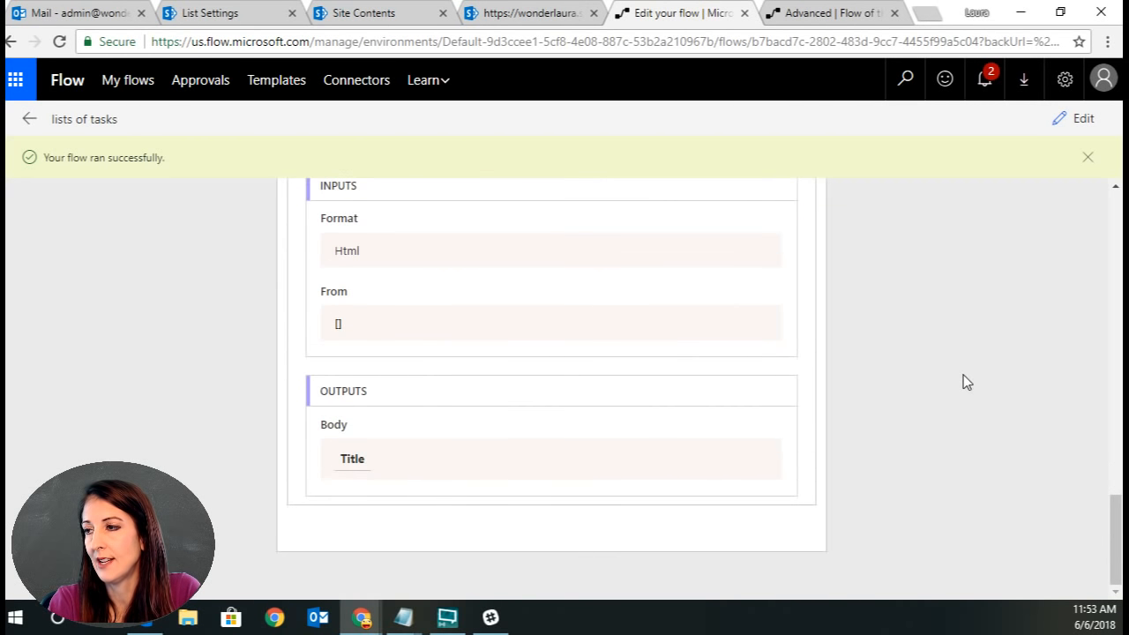
{"action": "scroll", "coordinate": [962, 379], "scroll_direction": "up", "scroll_amount": 5}
{"action": "scroll", "coordinate": [963, 382], "scroll_direction": "up", "scroll_amount": 3}
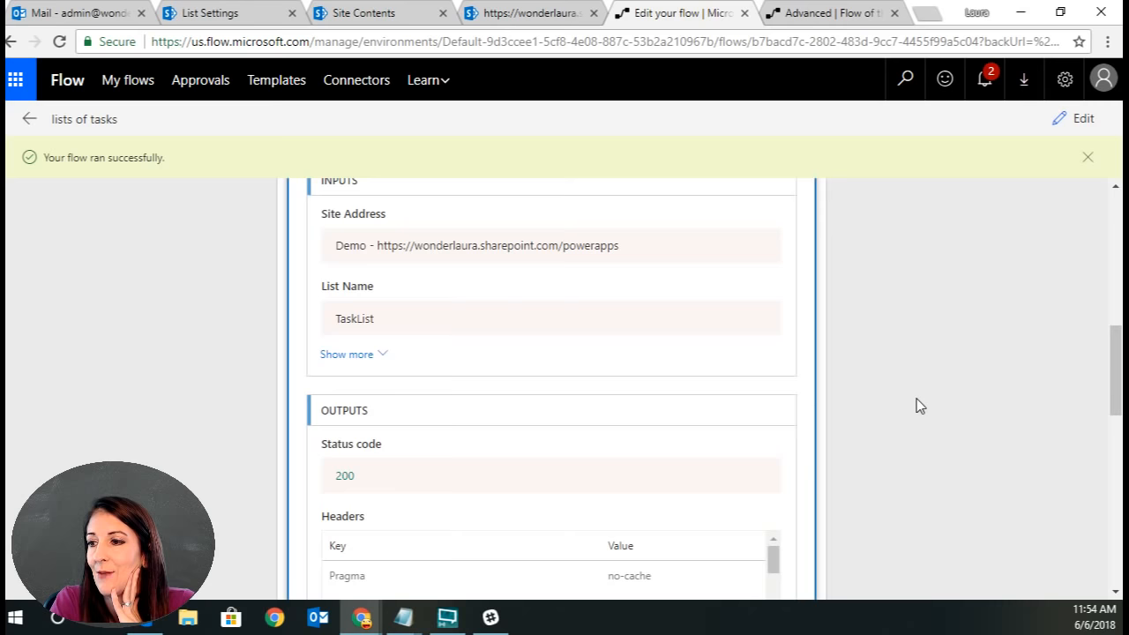
{"action": "scroll", "coordinate": [916, 398], "scroll_direction": "up", "scroll_amount": 10}
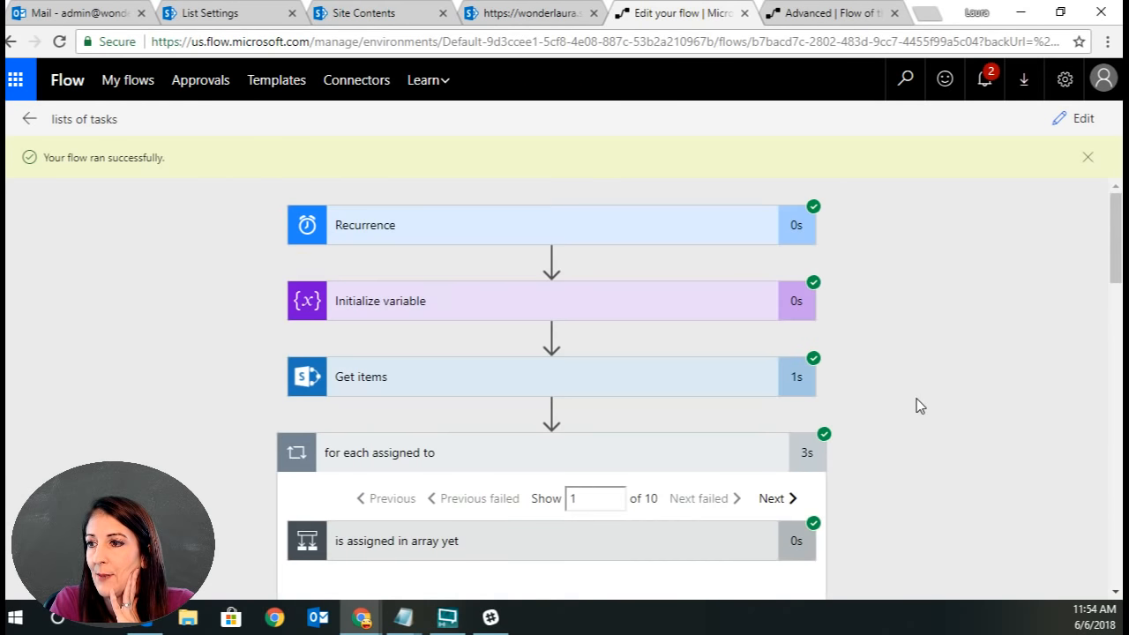
Examine the Get items output body in the run history, especially the AssignedTo and AssignedTo#Claims fields.
{"action": "left_click", "coordinate": [435, 377]}
{"action": "scroll", "coordinate": [433, 555], "scroll_direction": "down", "scroll_amount": 3}
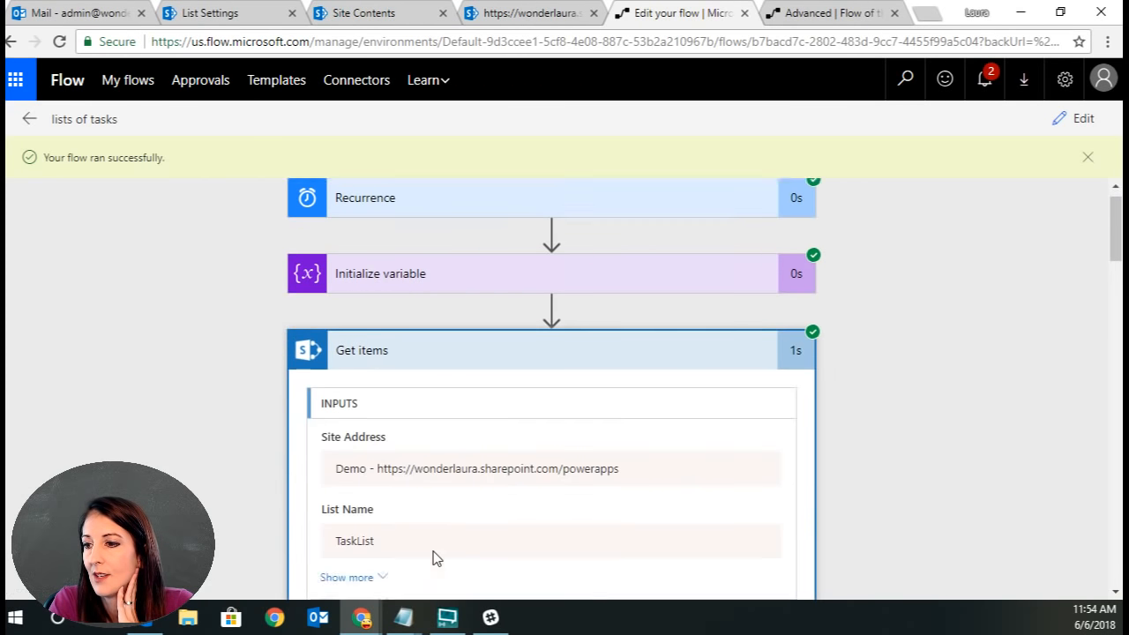
{"action": "scroll", "coordinate": [434, 553], "scroll_direction": "down", "scroll_amount": 3}
{"action": "scroll", "coordinate": [898, 542], "scroll_direction": "down", "scroll_amount": 2}
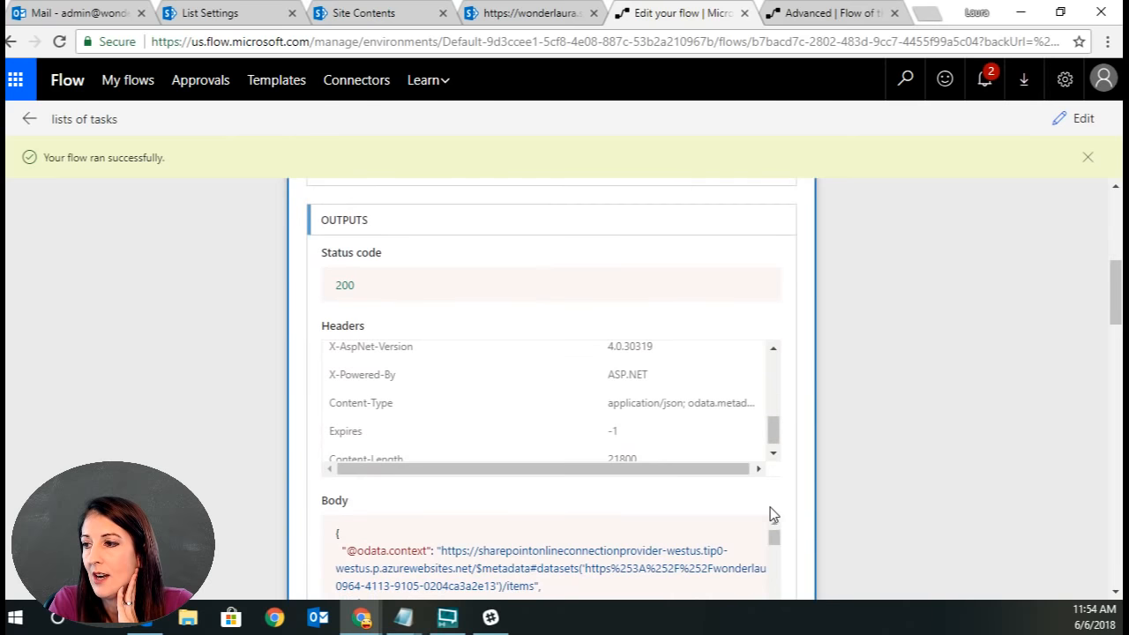
{"action": "scroll", "coordinate": [556, 544], "scroll_direction": "down", "scroll_amount": 2}
{"action": "scroll", "coordinate": [874, 545], "scroll_direction": "down", "scroll_amount": 3}
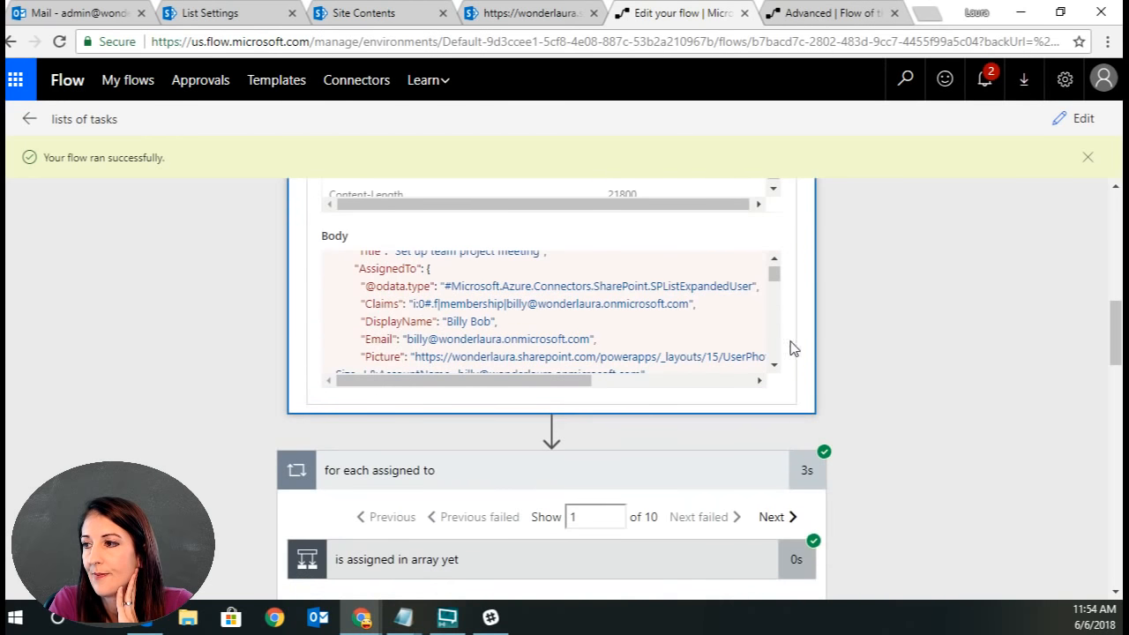
{"action": "left_click_drag", "start_coordinate": [776, 281], "coordinate": [773, 273]}
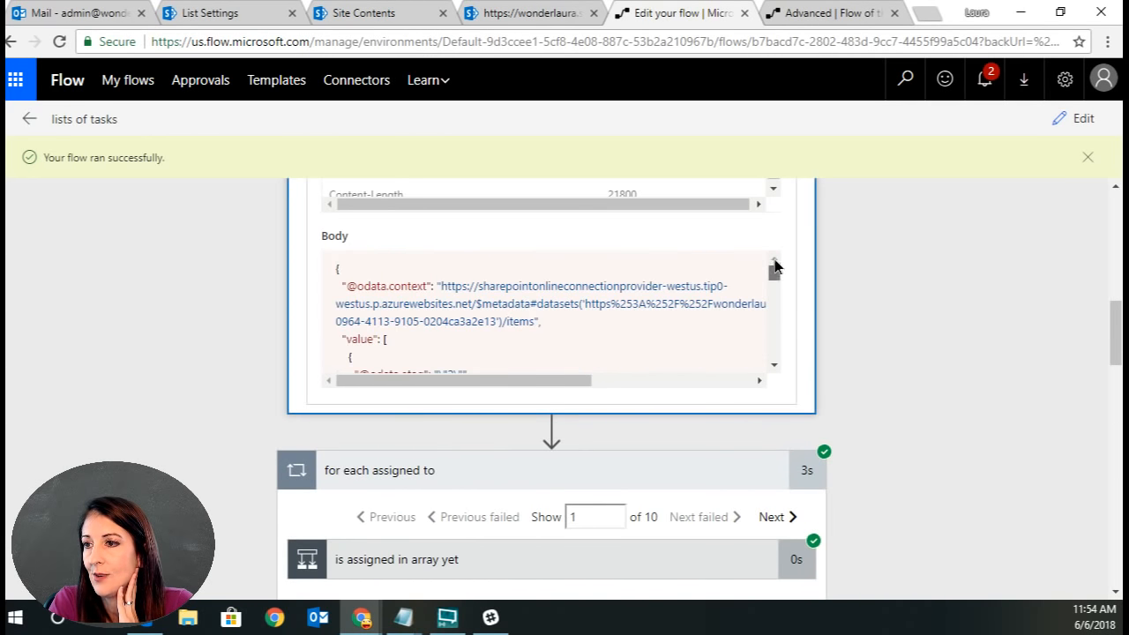
{"action": "scroll", "coordinate": [775, 313], "scroll_direction": "down", "scroll_amount": 2}
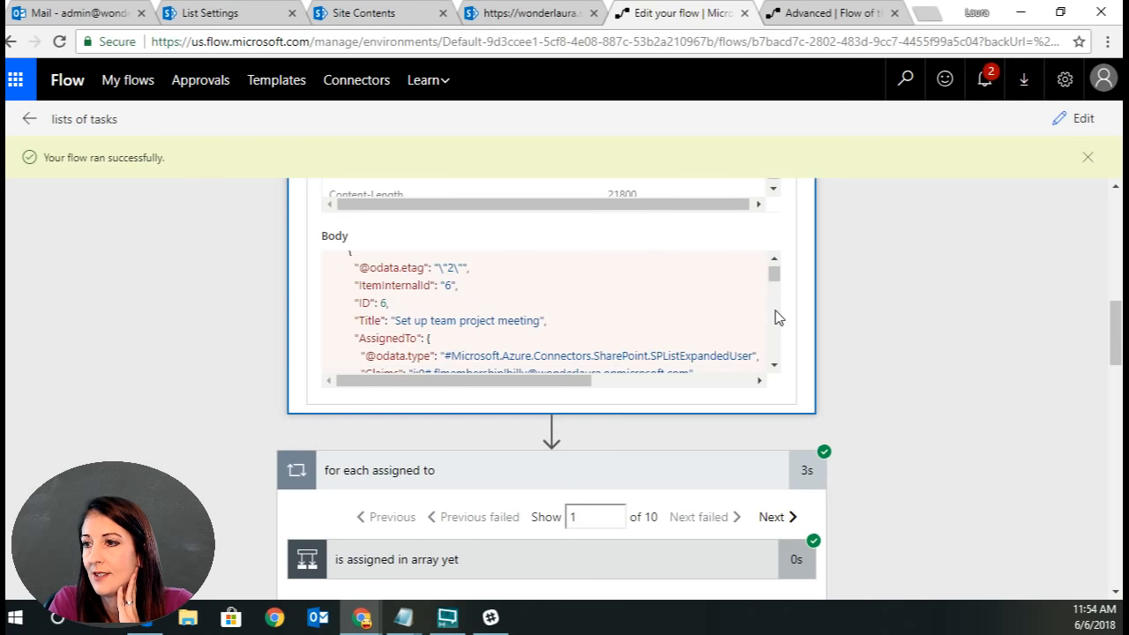
{"action": "scroll", "coordinate": [776, 317], "scroll_direction": "down", "scroll_amount": 2}
{"action": "left_click_drag", "start_coordinate": [776, 282], "coordinate": [776, 262]}
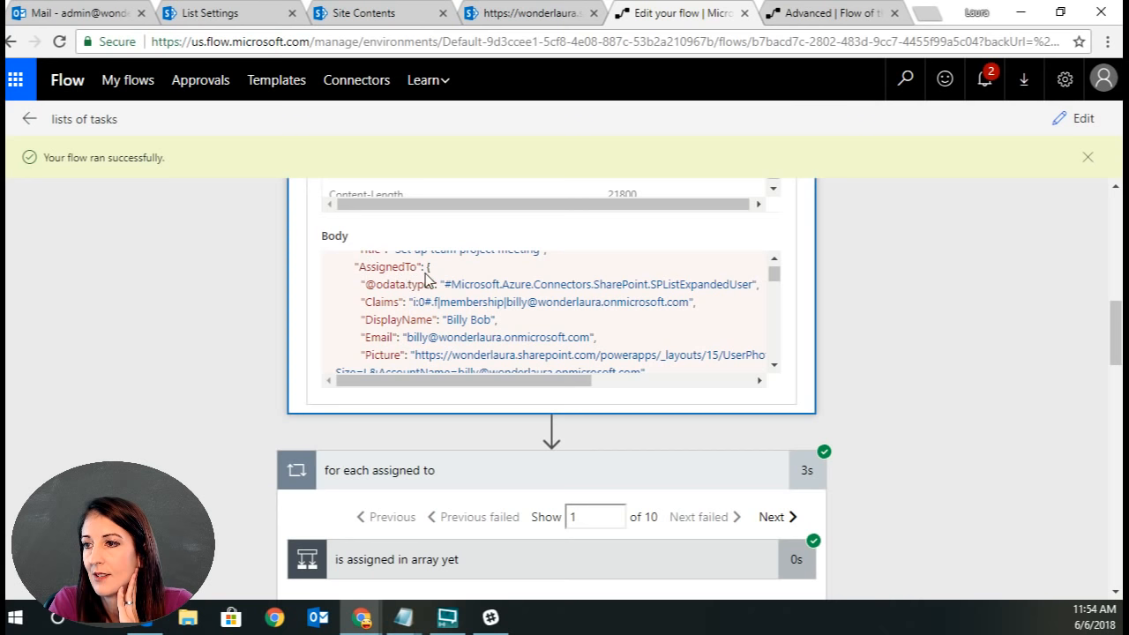
{"action": "left_click_drag", "start_coordinate": [430, 267], "coordinate": [679, 322]}
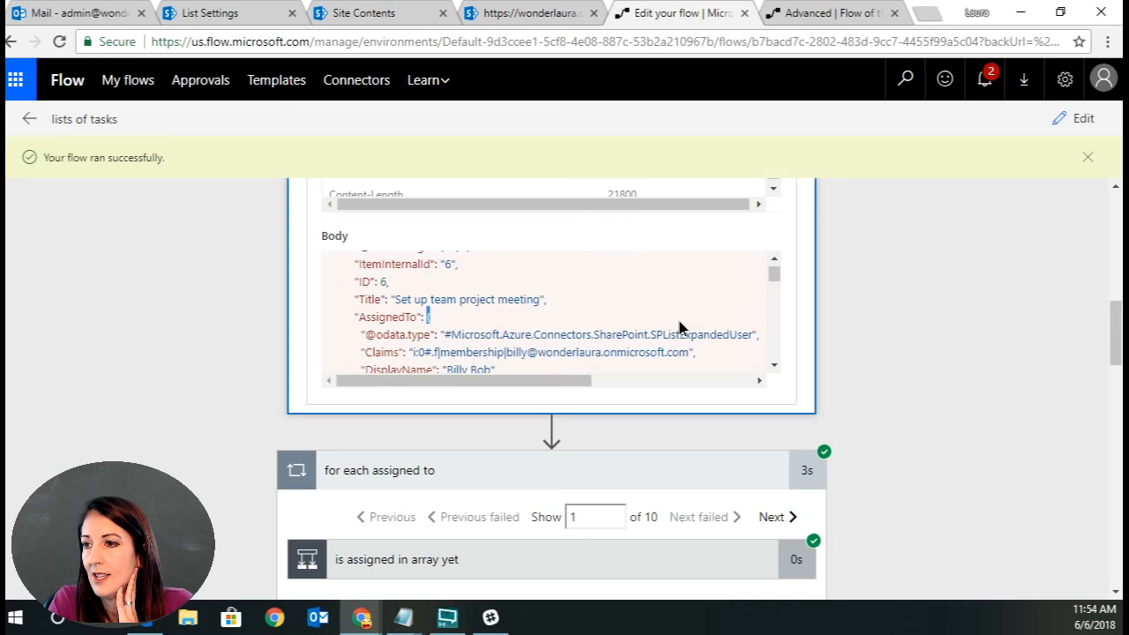
{"action": "left_click", "coordinate": [438, 348]}
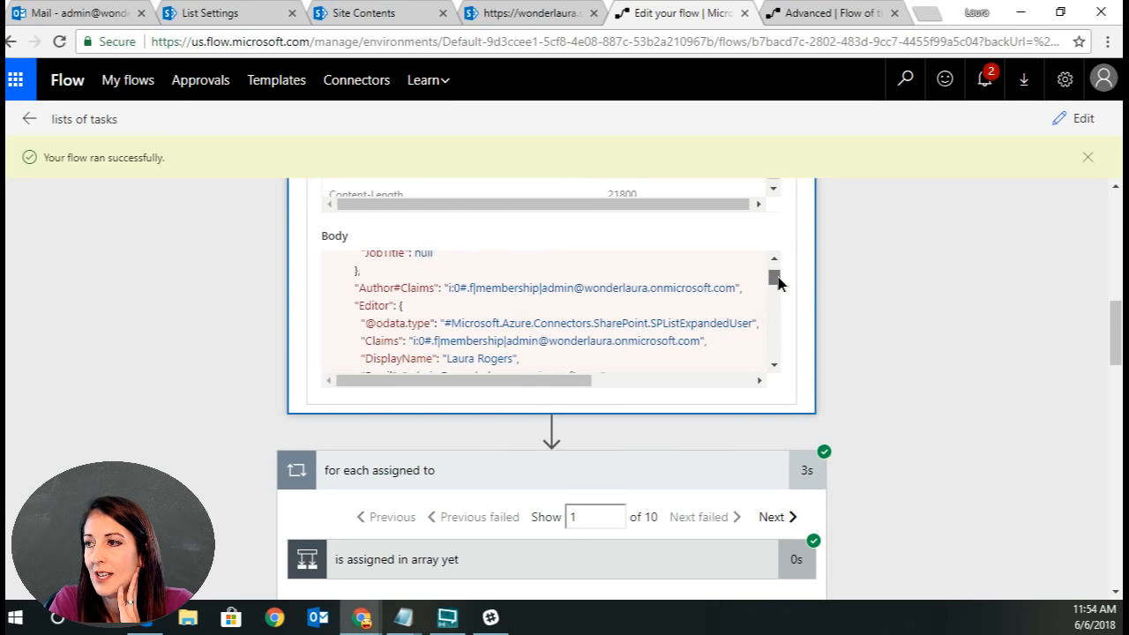
{"action": "left_click_drag", "start_coordinate": [778, 282], "coordinate": [778, 279]}
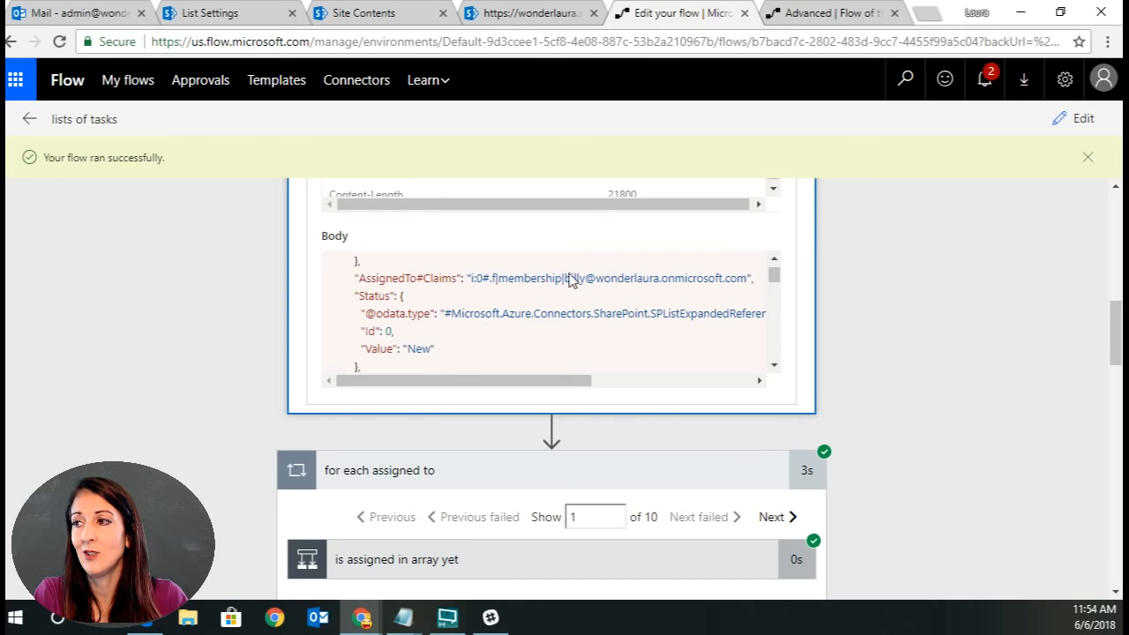
{"action": "left_click_drag", "start_coordinate": [358, 279], "coordinate": [346, 377]}
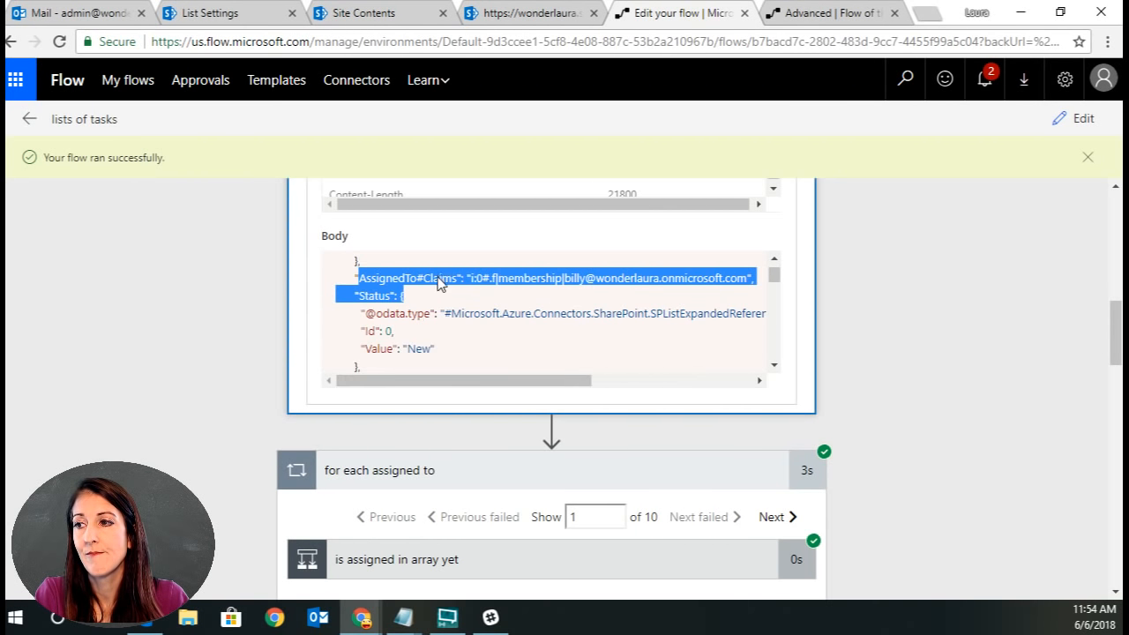
{"action": "left_click", "coordinate": [441, 282]}
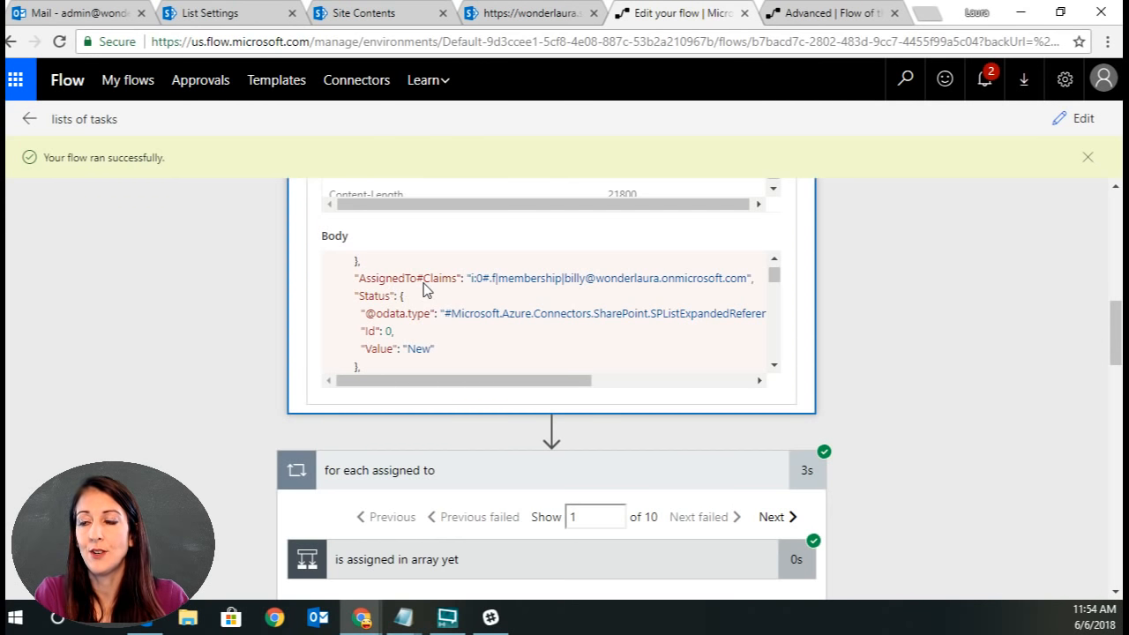
{"action": "left_click", "coordinate": [774, 259]}
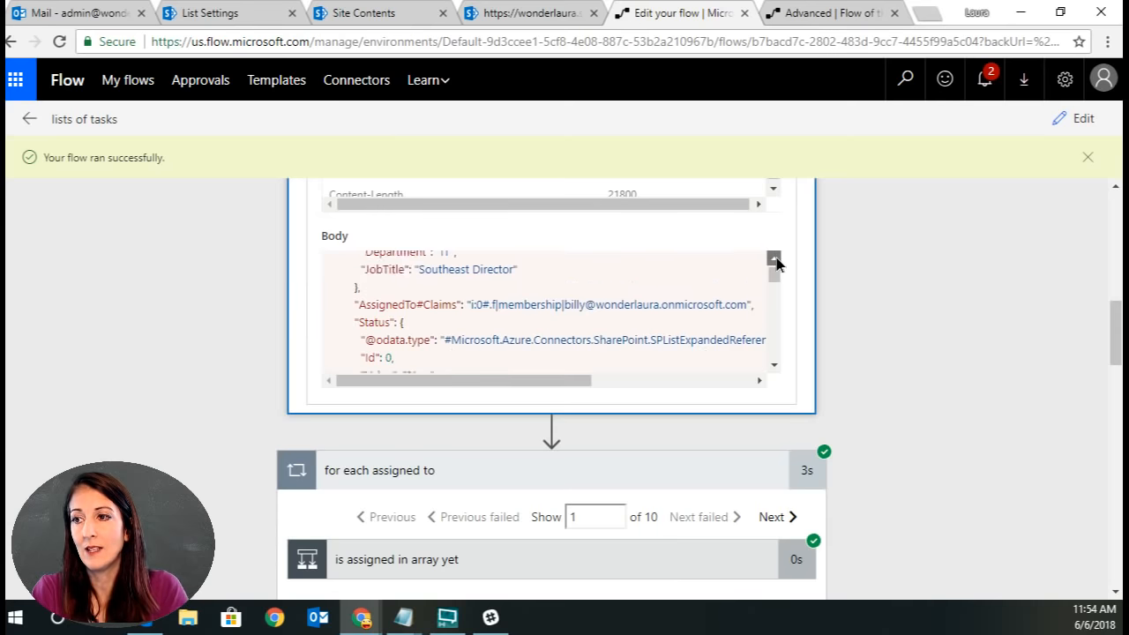
{"action": "left_click", "coordinate": [774, 259]}
{"action": "left_click", "coordinate": [774, 259]}
{"action": "left_click", "coordinate": [775, 259]}
{"action": "left_click", "coordinate": [774, 259]}
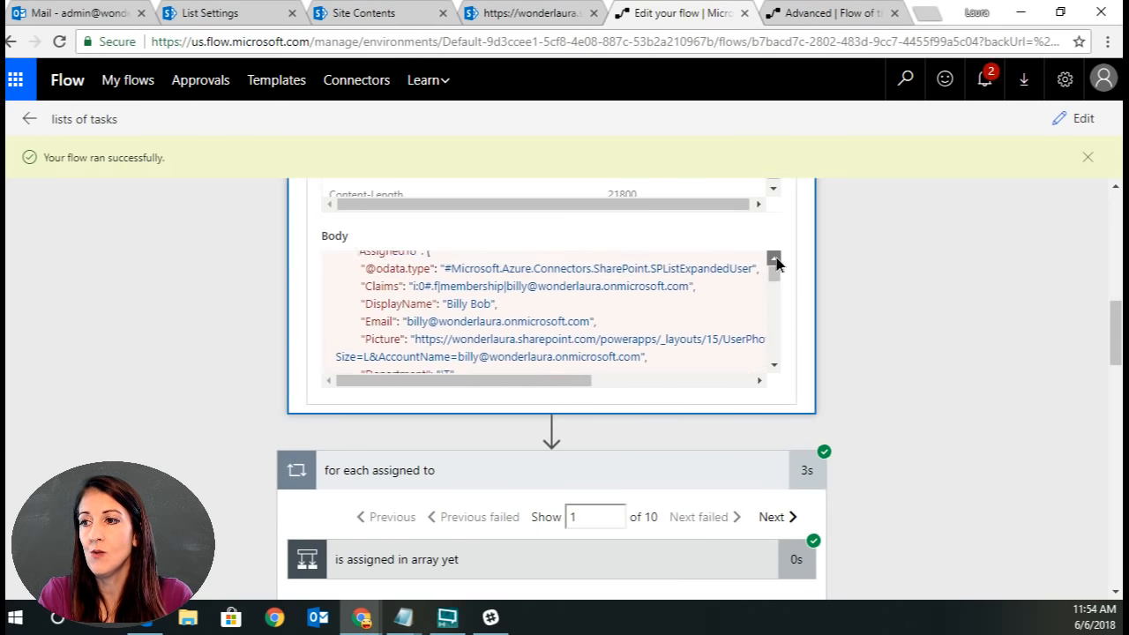
{"action": "left_click", "coordinate": [775, 259]}
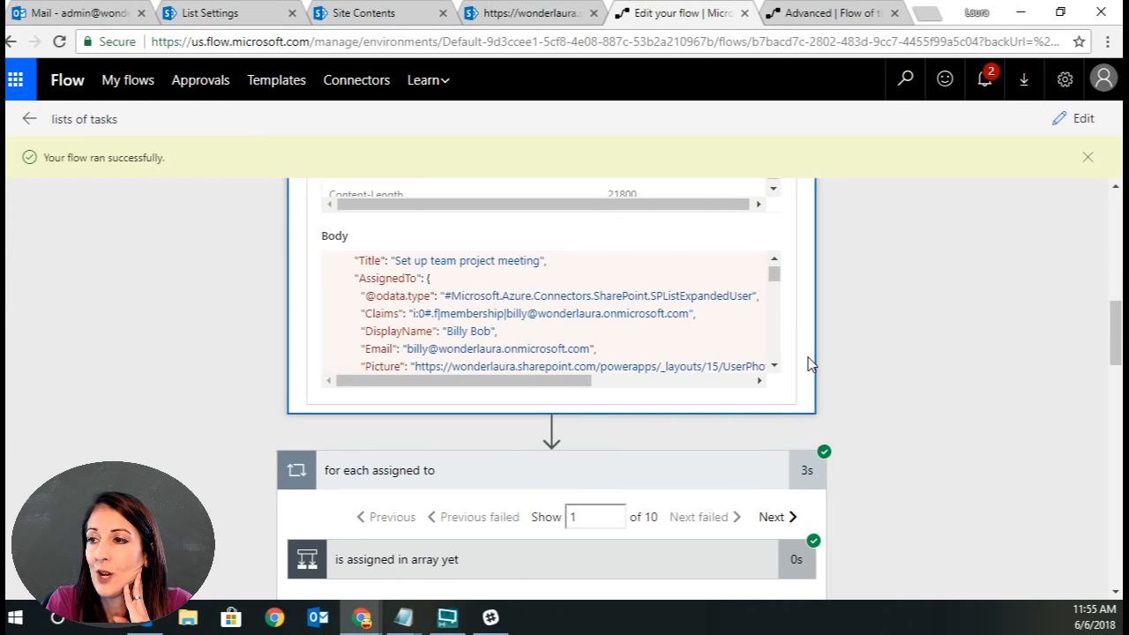
{"action": "left_click", "coordinate": [773, 259]}
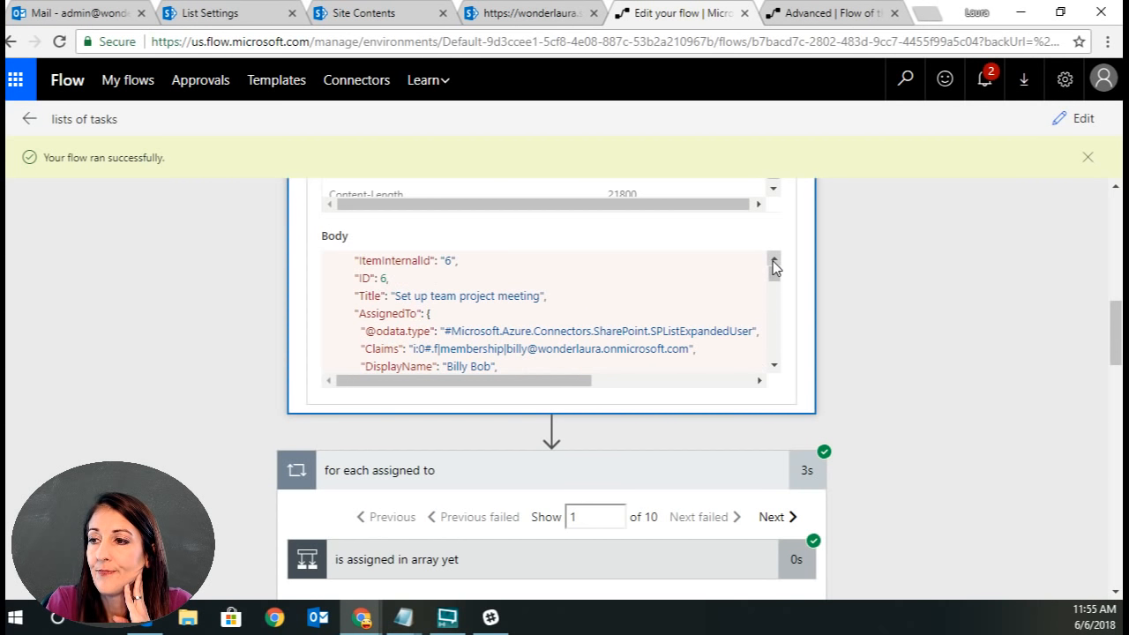
{"action": "left_click", "coordinate": [774, 259]}
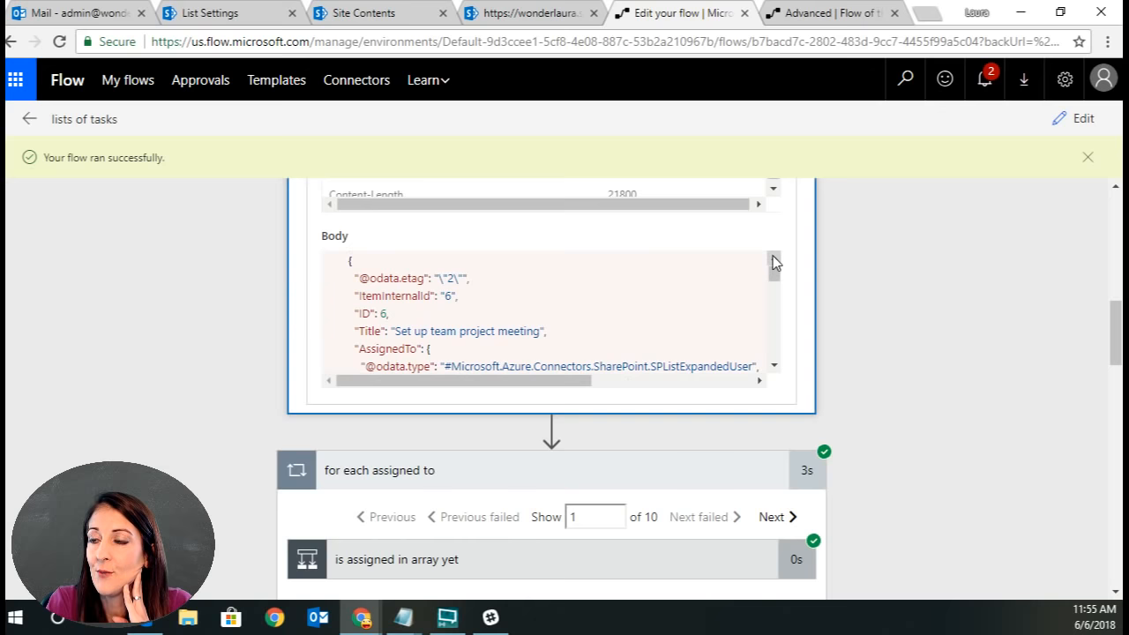
{"action": "left_click", "coordinate": [772, 257]}
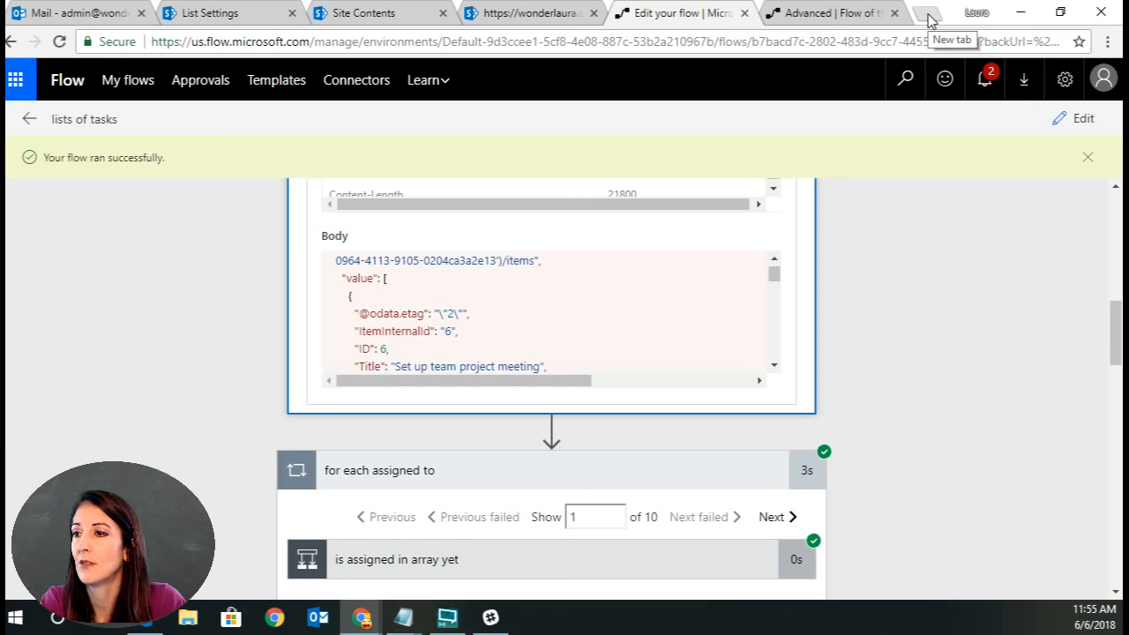
Reopen the flow for editing and delete the person filter's trailing clause after DueDate lt ' in Get items for person.
{"action": "scroll", "coordinate": [893, 308], "scroll_direction": "up", "scroll_amount": 1}
{"action": "scroll", "coordinate": [893, 315], "scroll_direction": "up", "scroll_amount": 5}
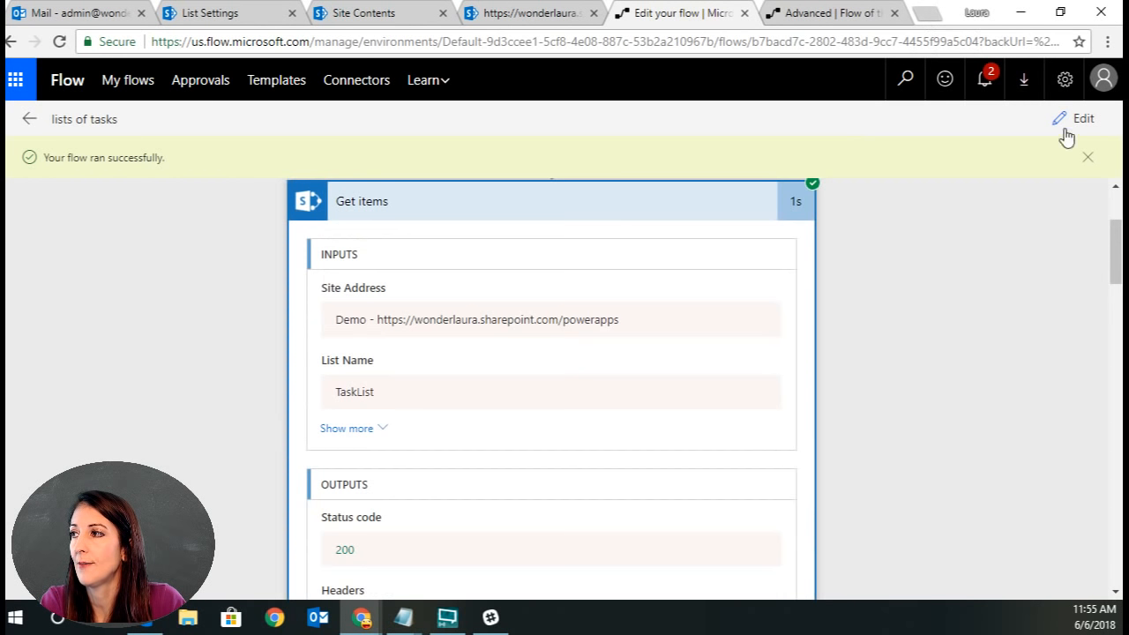
{"action": "left_click", "coordinate": [1068, 123]}
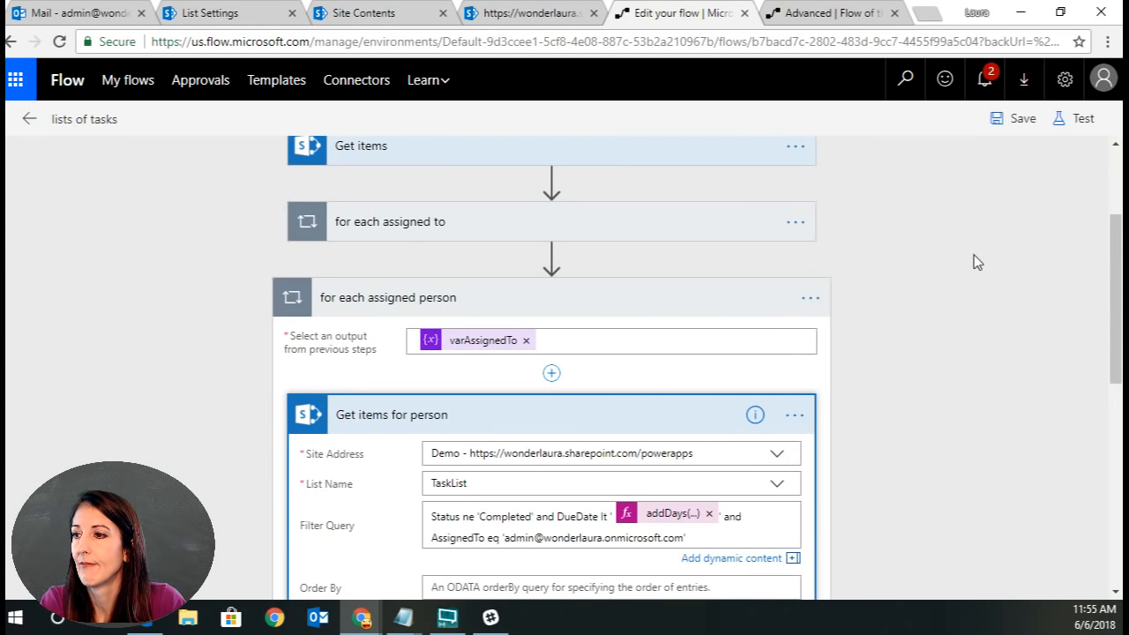
{"action": "scroll", "coordinate": [887, 454], "scroll_direction": "down", "scroll_amount": 2}
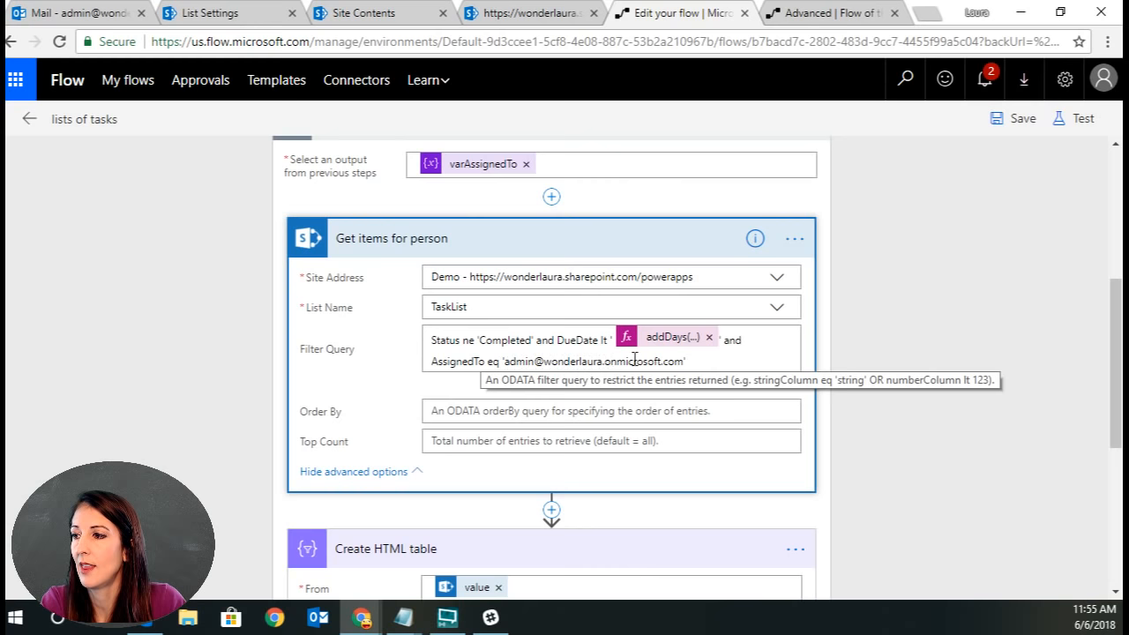
{"action": "left_click", "coordinate": [695, 360]}
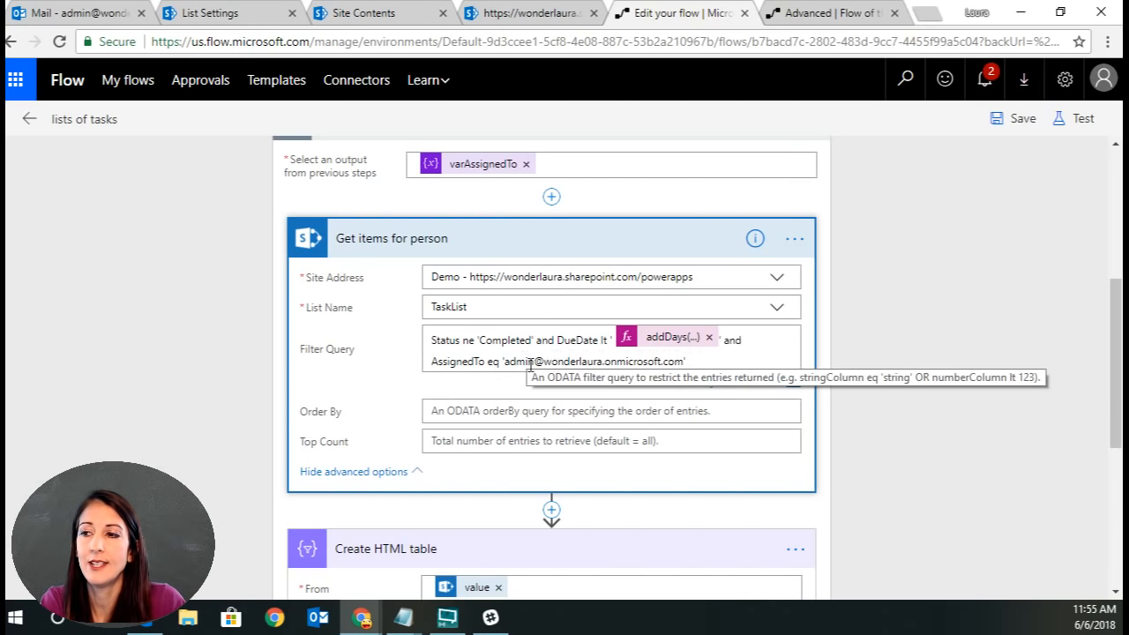
{"action": "left_click", "coordinate": [486, 361]}
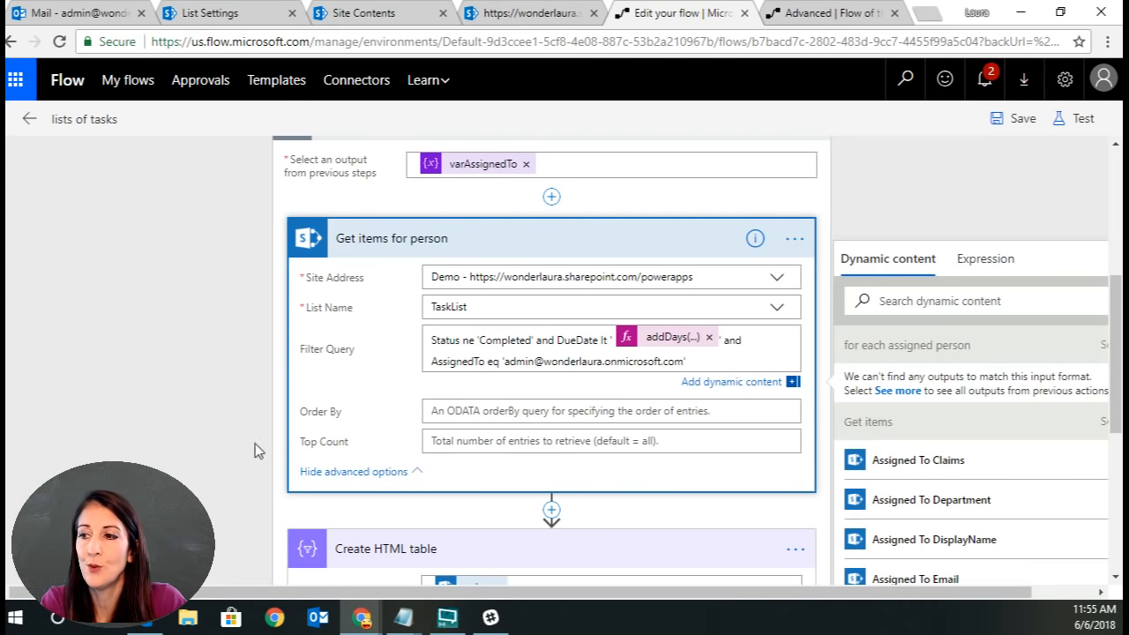
{"action": "type", "text": "#Claim"}
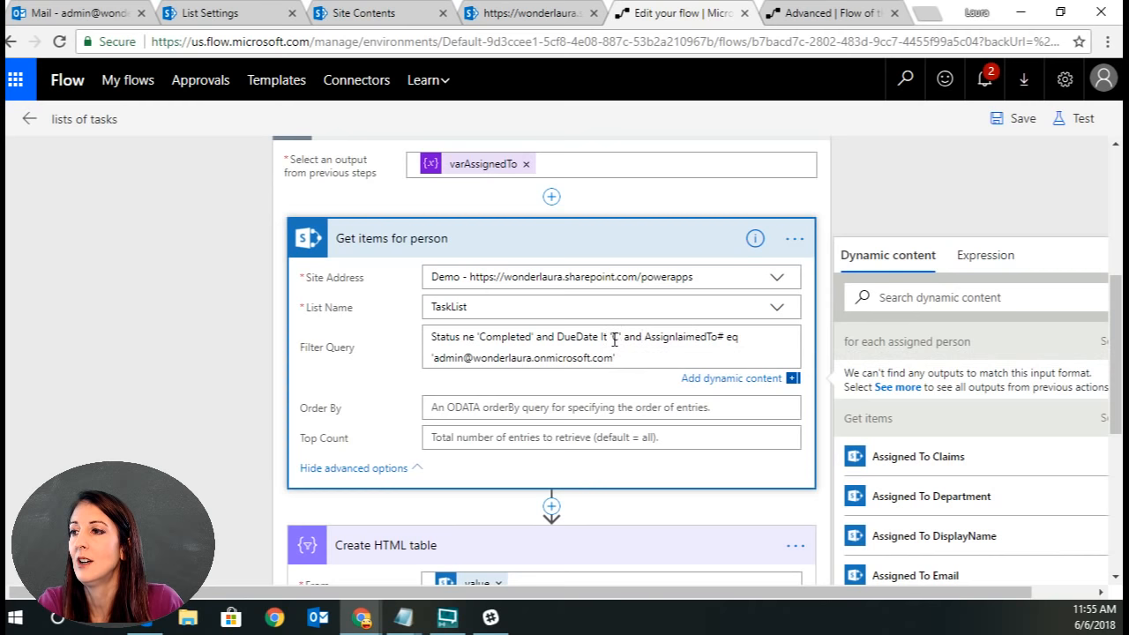
{"action": "left_click_drag", "start_coordinate": [612, 336], "coordinate": [640, 354]}
{"action": "key", "text": "BackSpace"}
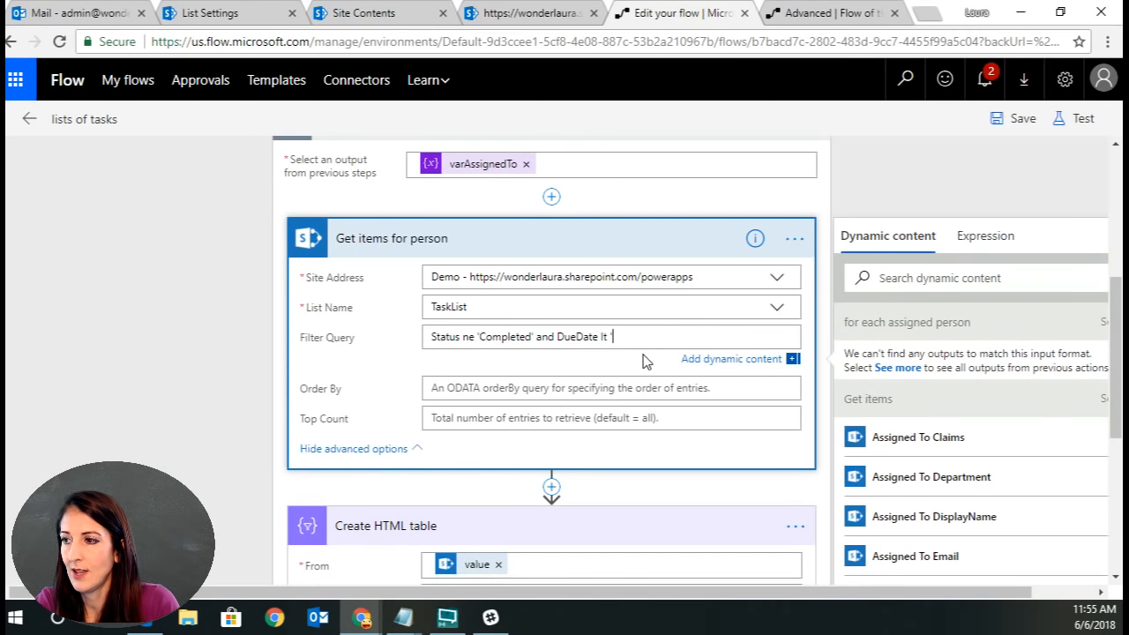
Open the addDays expression in the Get items filter query and select its full text to copy it.
{"action": "scroll", "coordinate": [665, 334], "scroll_direction": "up", "scroll_amount": 4}
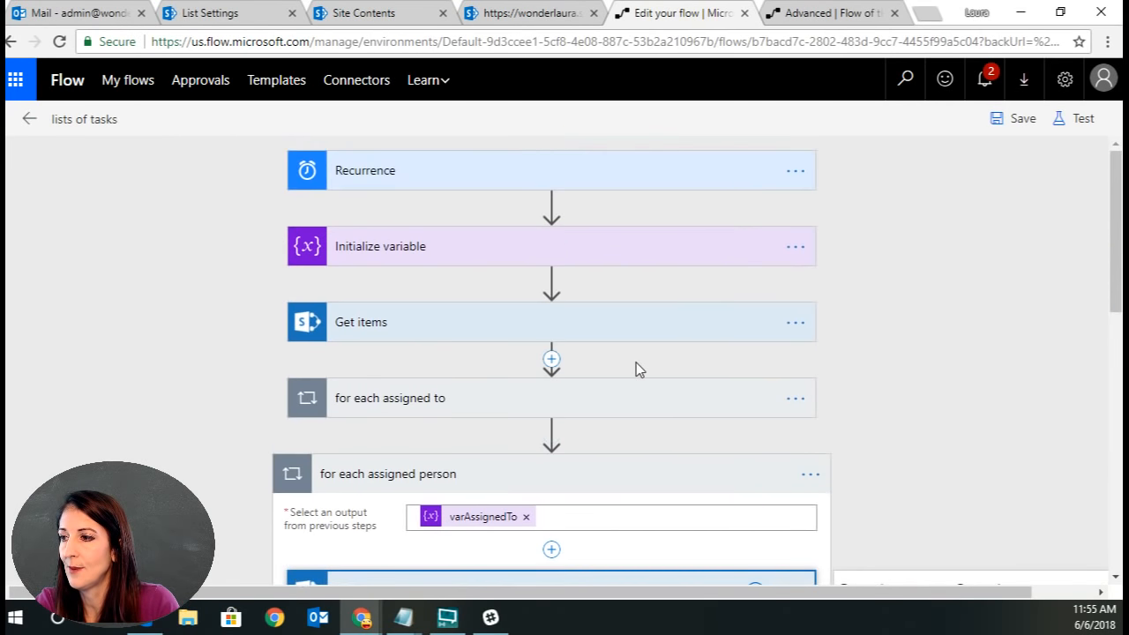
{"action": "left_click", "coordinate": [625, 340]}
{"action": "left_click", "coordinate": [678, 423]}
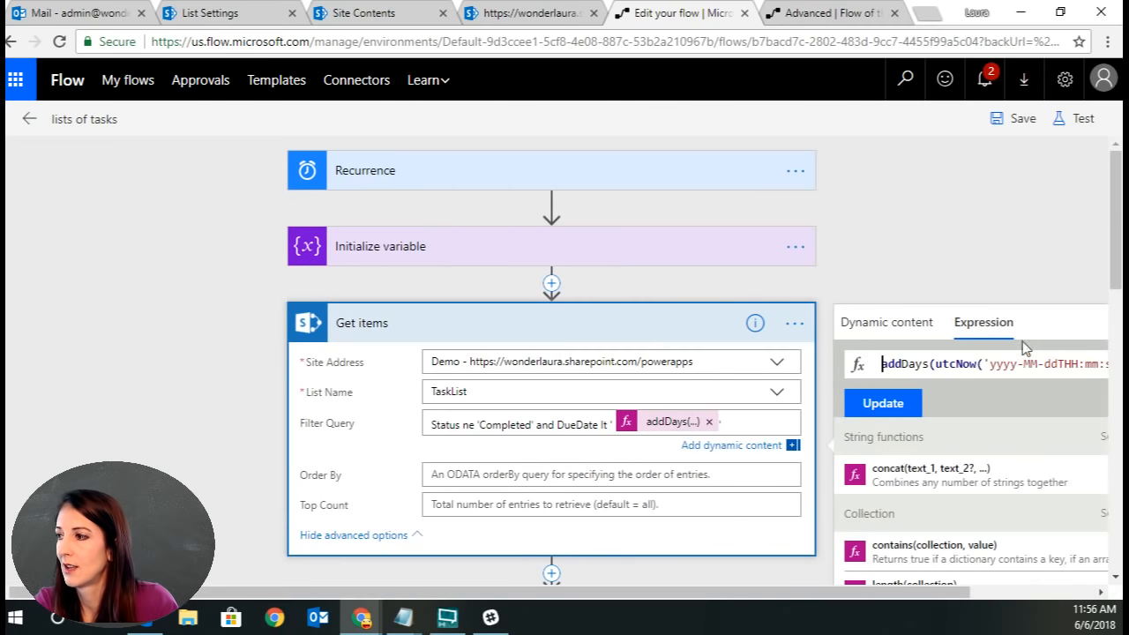
{"action": "double_click", "coordinate": [1011, 364]}
{"action": "key", "text": "ctrl+a"}
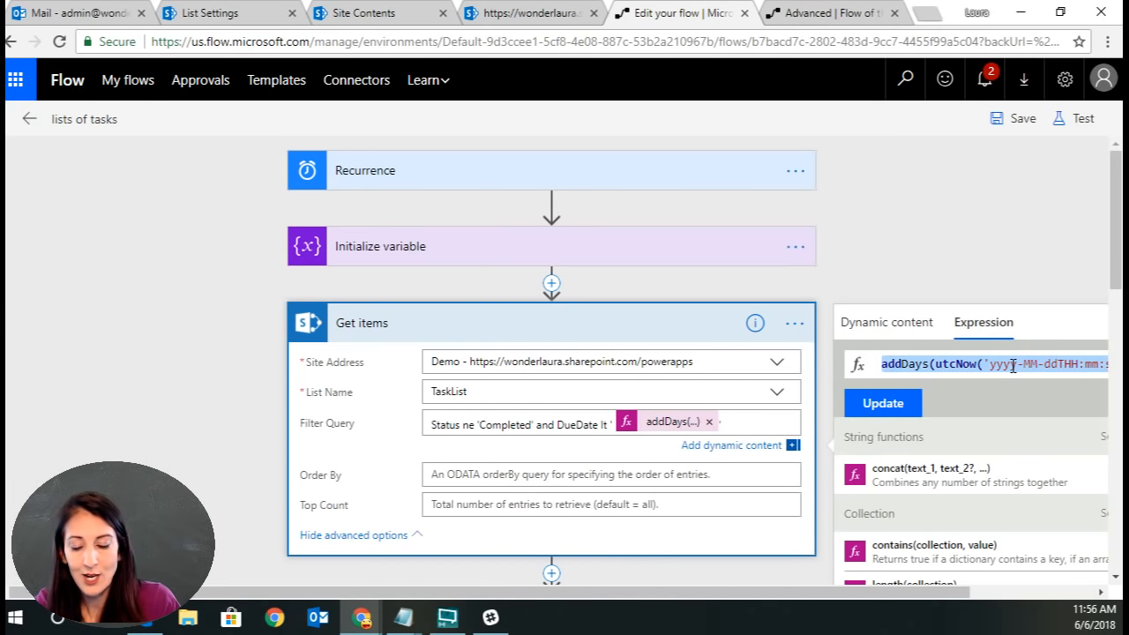
Paste the addDays expression back into the Get items for person filter query after DueDate lt '.
{"action": "scroll", "coordinate": [880, 238], "scroll_direction": "down", "scroll_amount": 5}
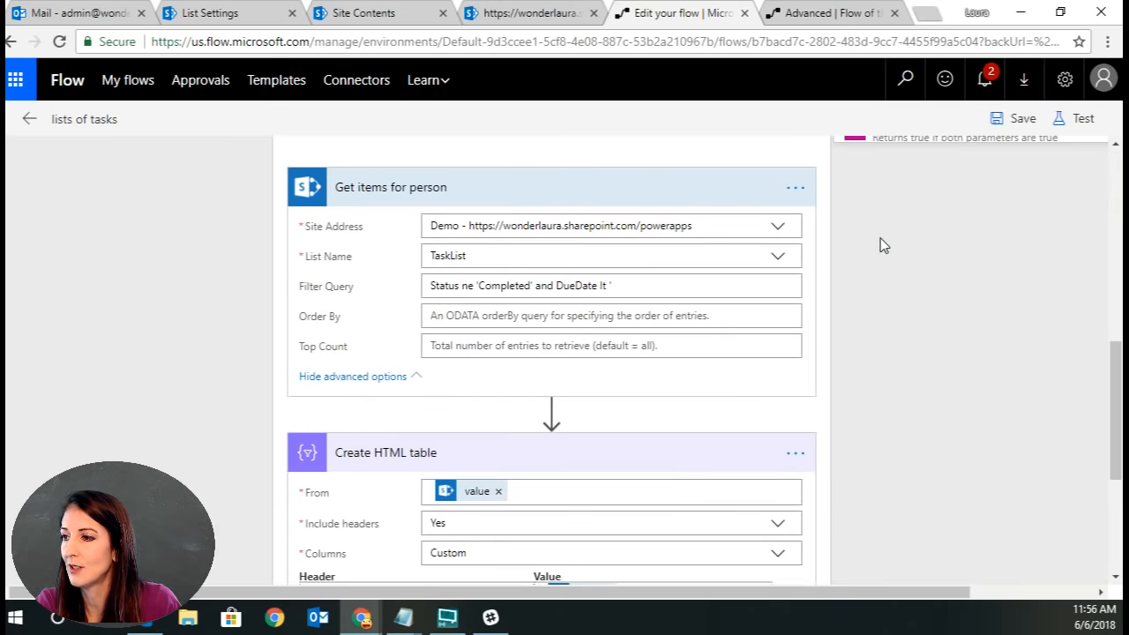
{"action": "scroll", "coordinate": [590, 513], "scroll_direction": "down", "scroll_amount": 3}
{"action": "scroll", "coordinate": [683, 393], "scroll_direction": "up", "scroll_amount": 3}
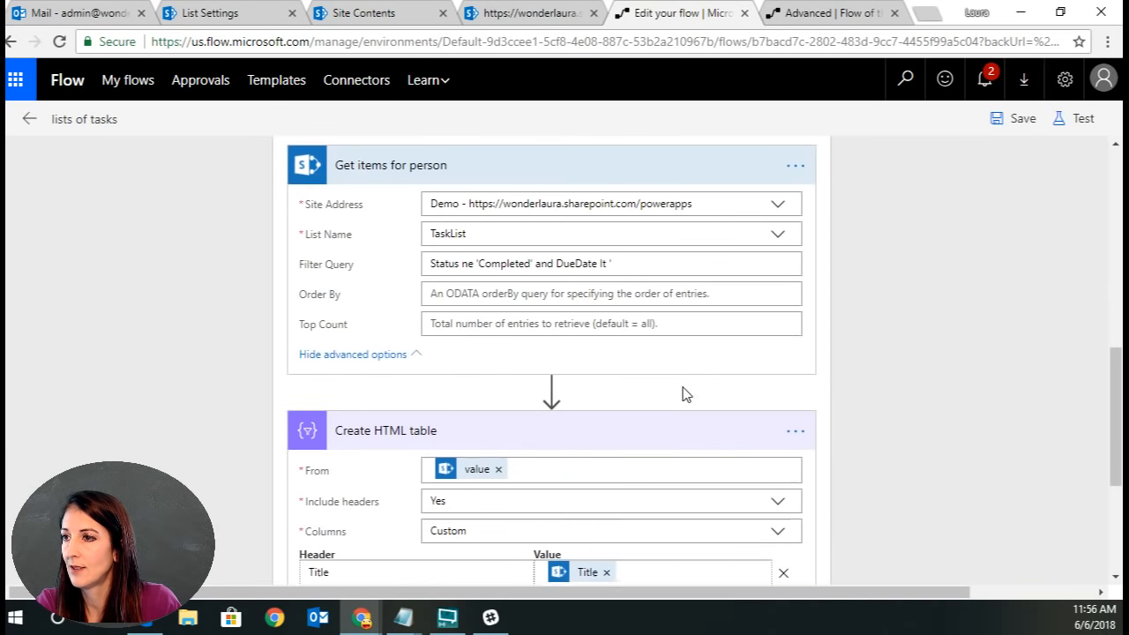
{"action": "left_click", "coordinate": [656, 284]}
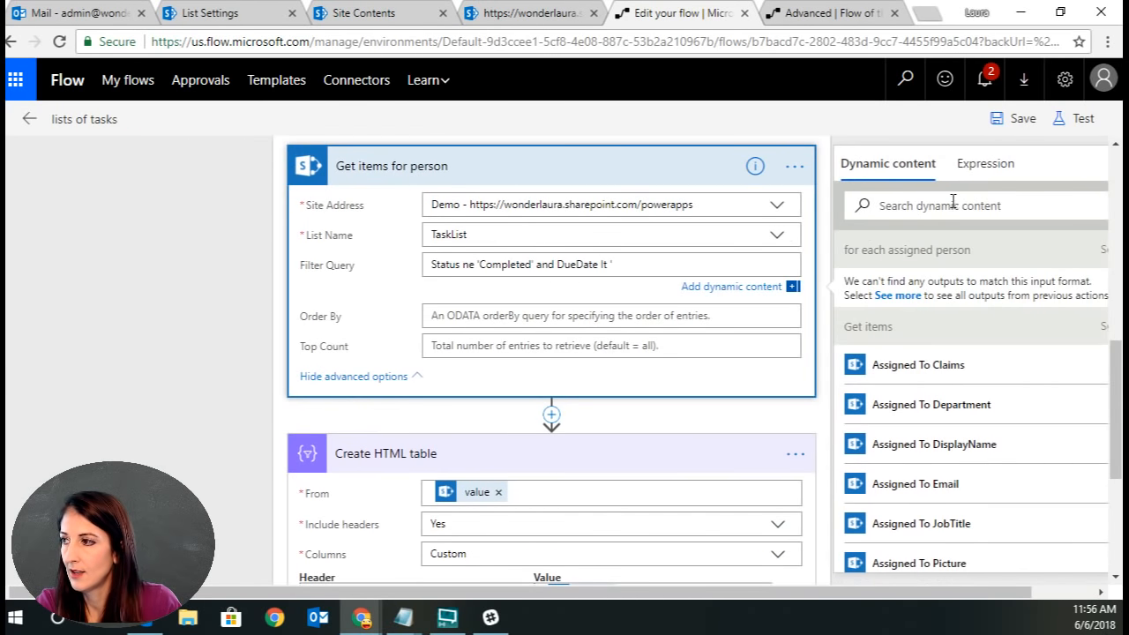
{"action": "left_click", "coordinate": [979, 169]}
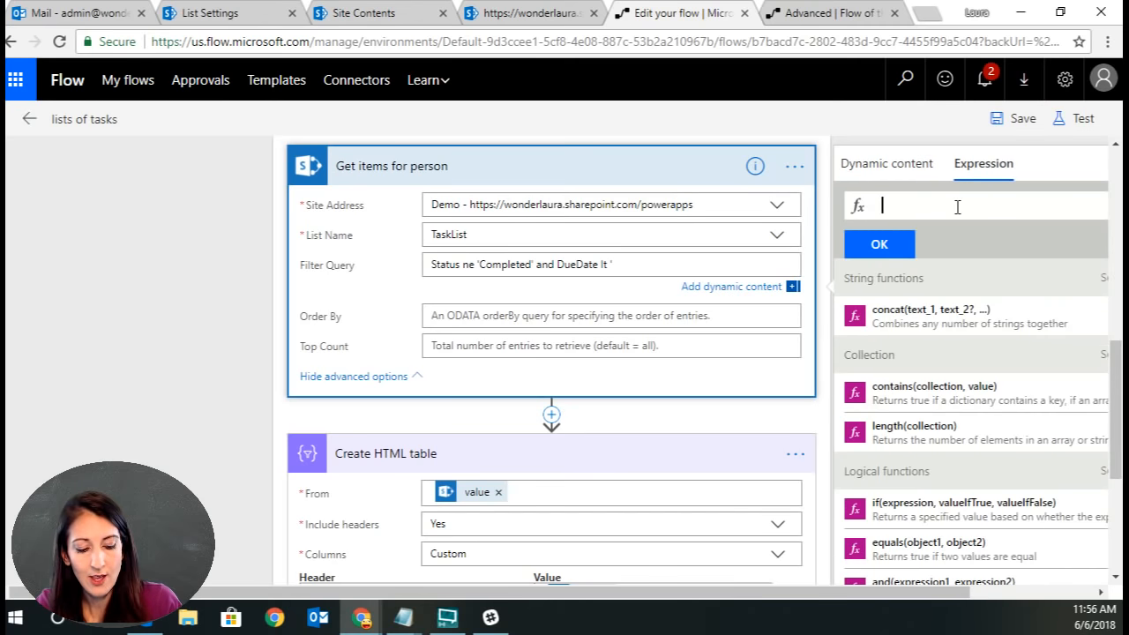
{"action": "key", "text": "ctrl+v"}
{"action": "left_click", "coordinate": [889, 244]}
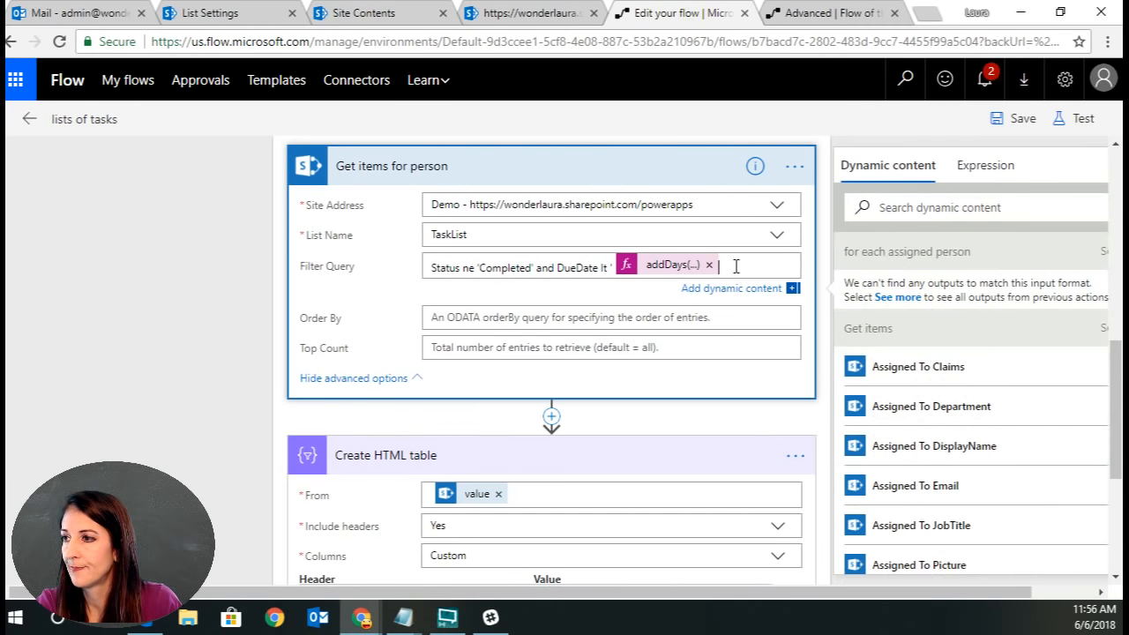
Append ' and AssignedTo#Claims eq to the Get items for person filter query.
{"action": "type", "text": "' and"}
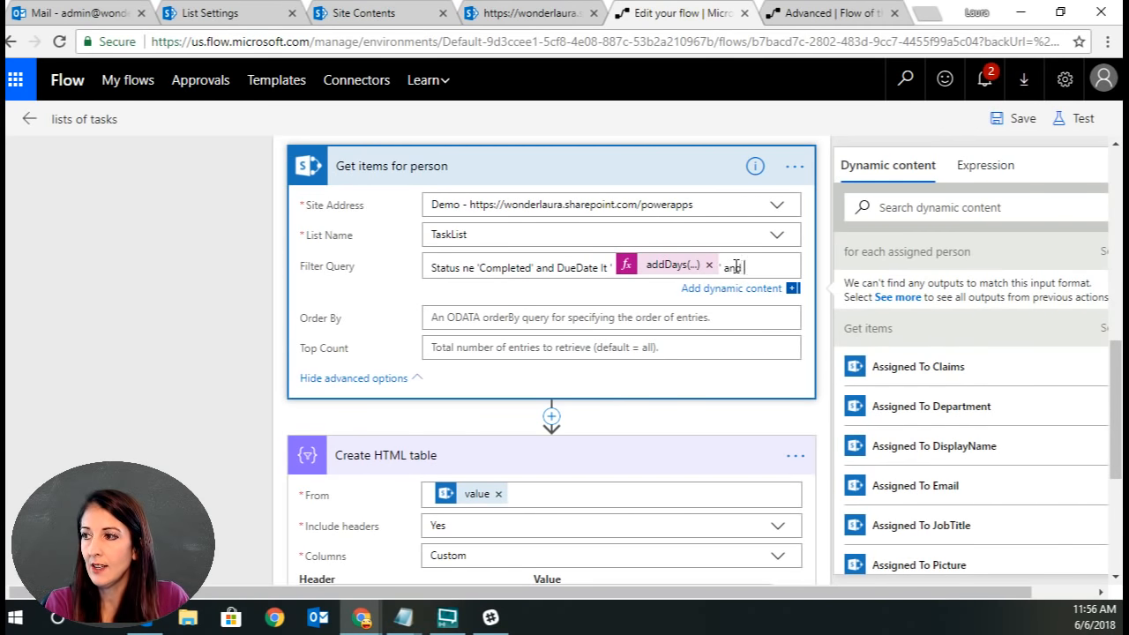
{"action": "type", "text": " AssignedTo"}
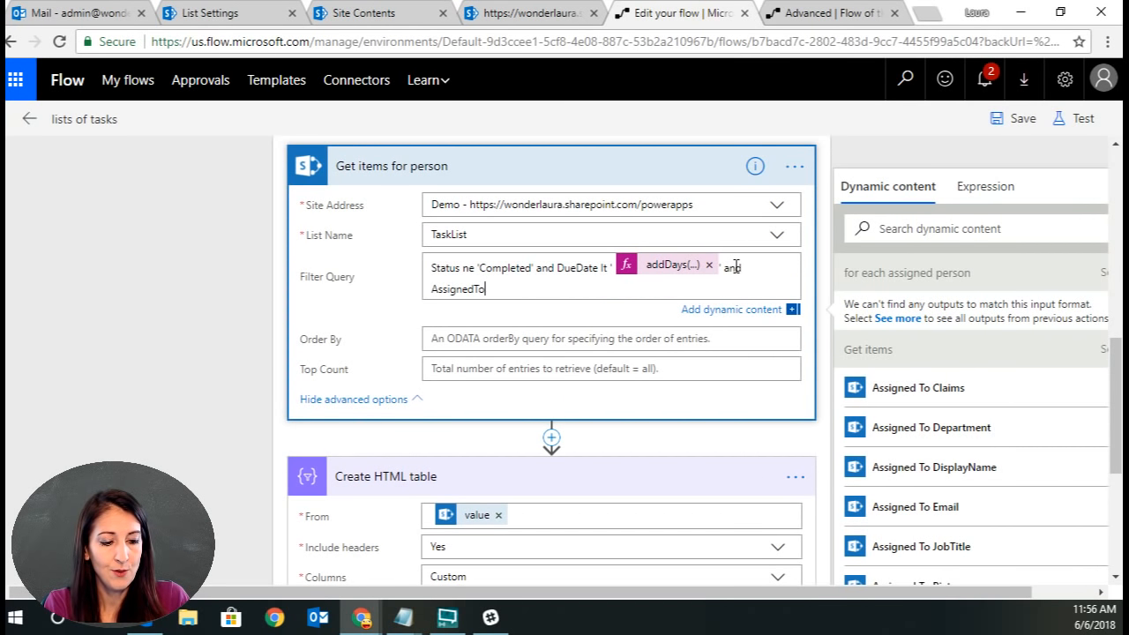
{"action": "type", "text": "#Claim"}
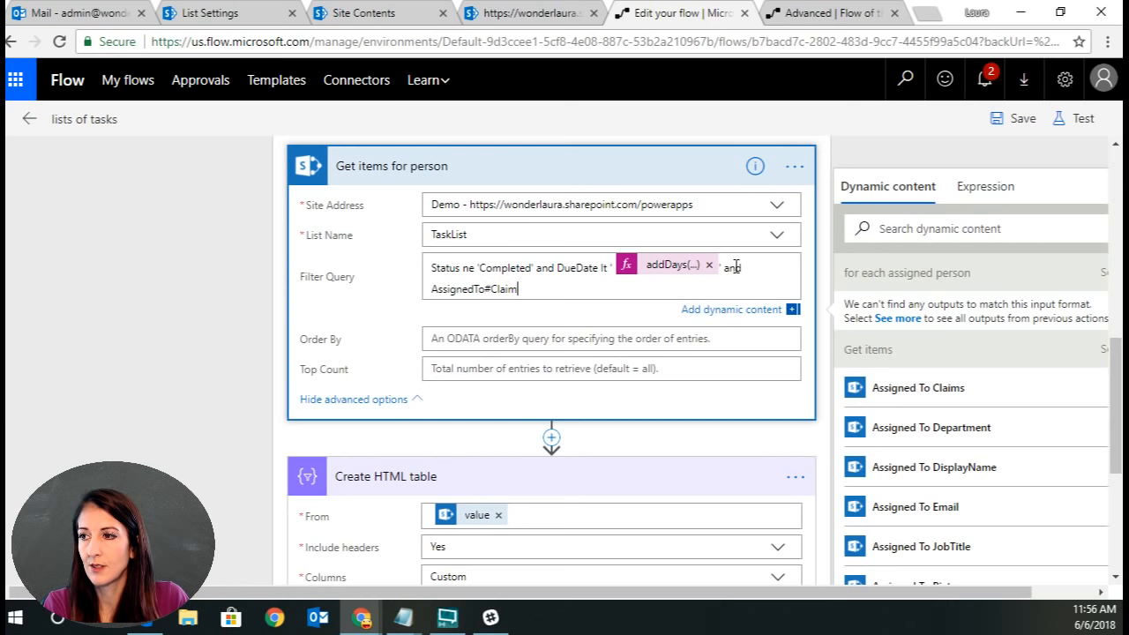
{"action": "type", "text": "s eq"}
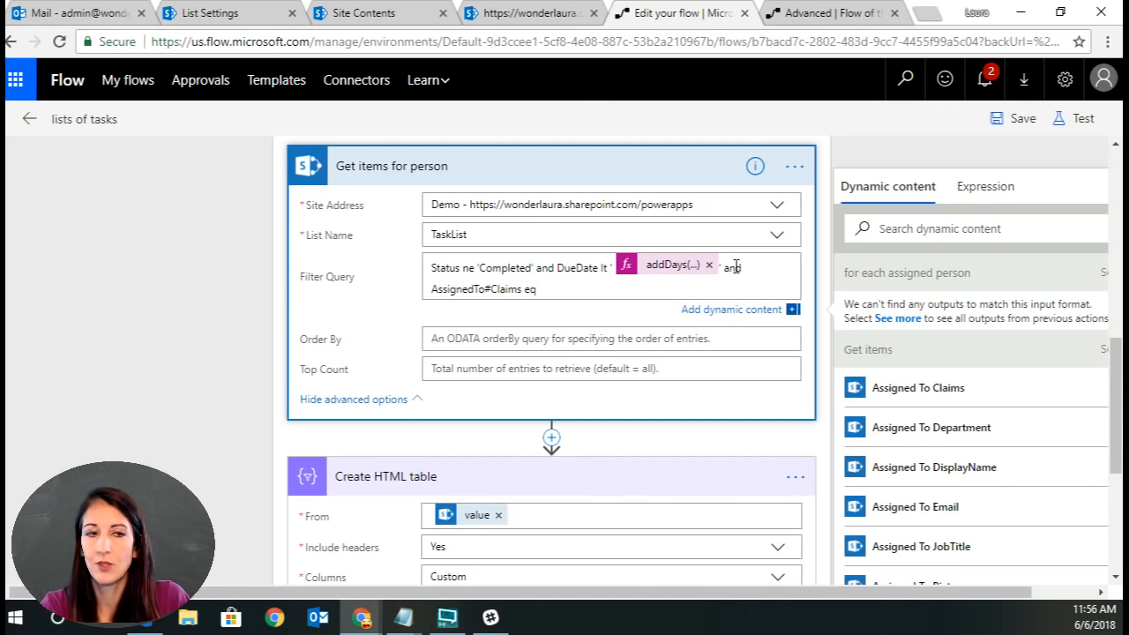
Paste a user's claims string copied from another window, close it with a quote, and save the flow.
{"action": "key", "text": "alt+Tab"}
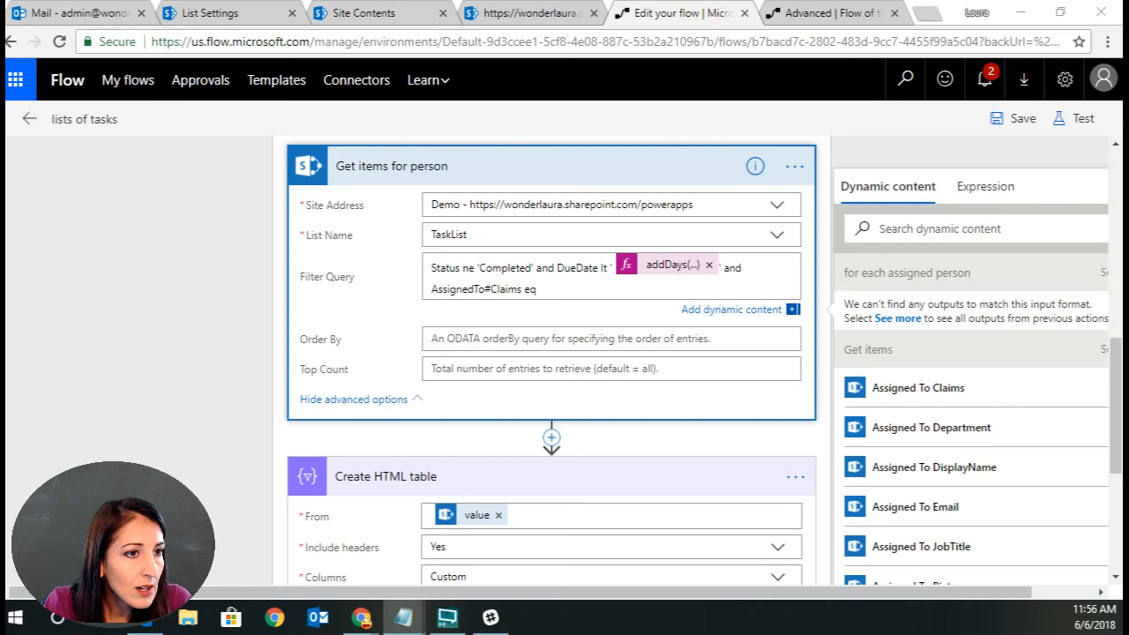
{"action": "left_click", "coordinate": [571, 288]}
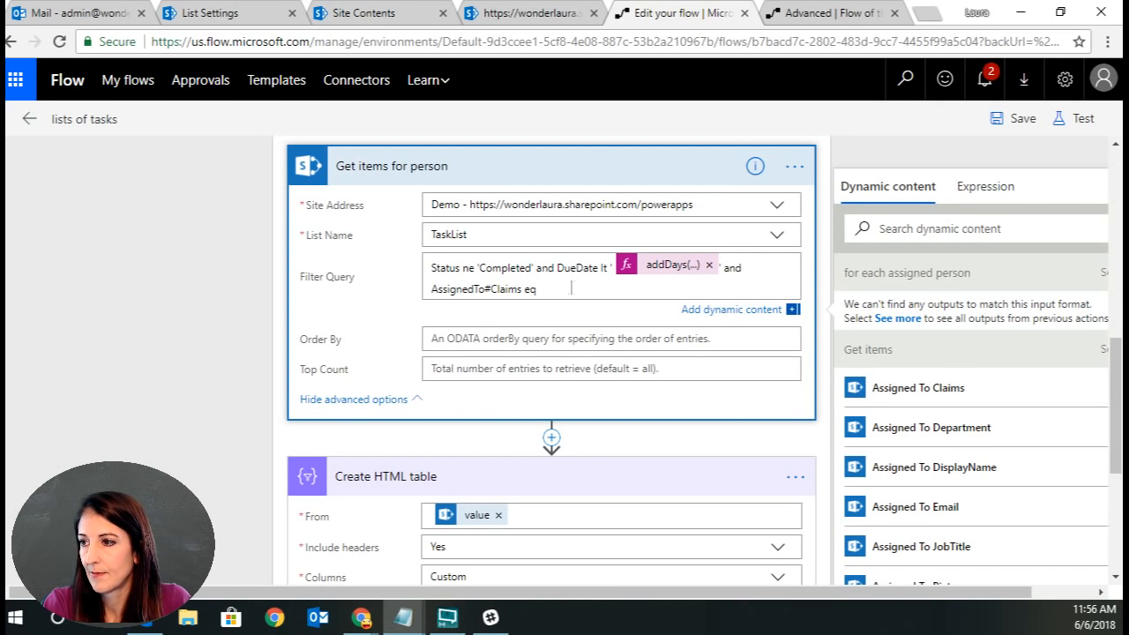
{"action": "key", "text": "ctrl+v"}
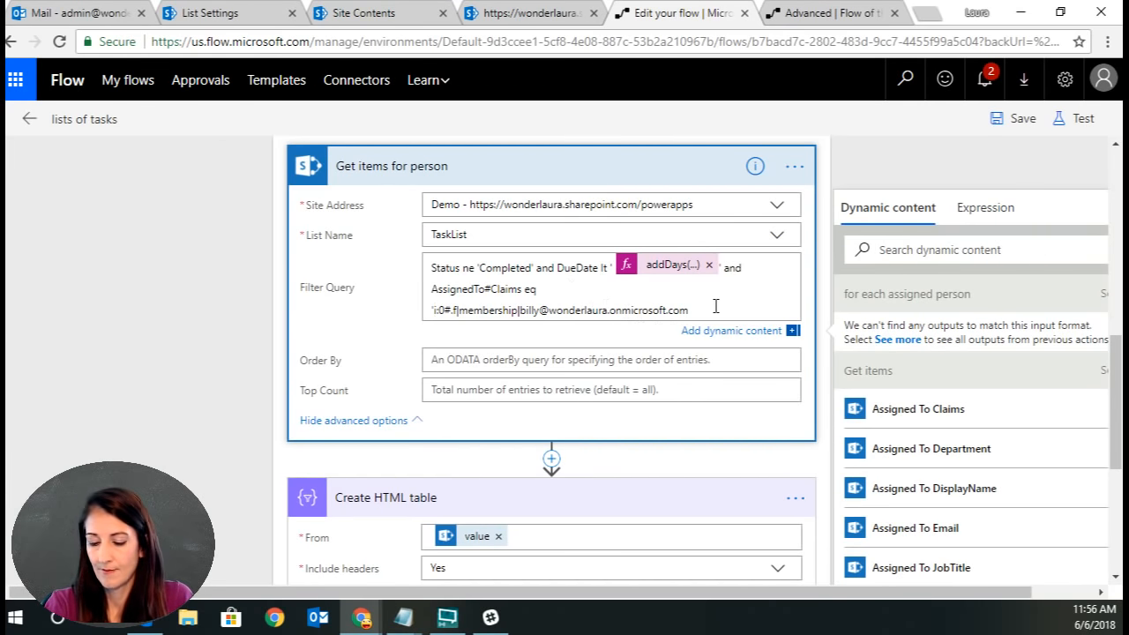
{"action": "type", "text": "'"}
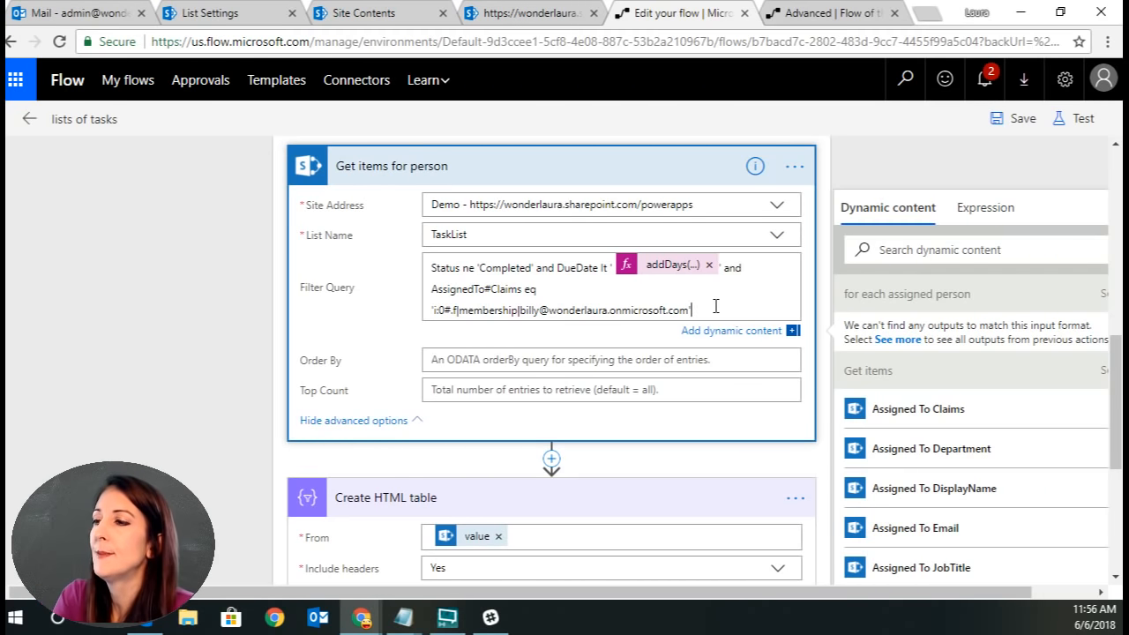
{"action": "left_click", "coordinate": [1010, 119]}
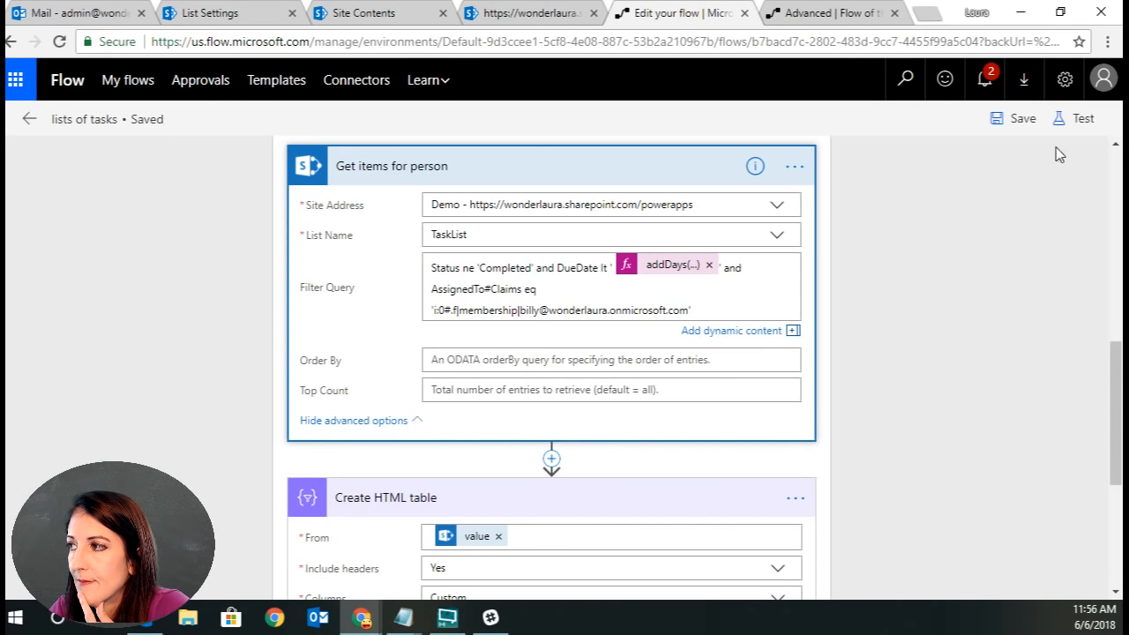
Test the flow using data from the most recent successful previous run.
{"action": "left_click", "coordinate": [1071, 119]}
{"action": "left_click", "coordinate": [861, 229]}
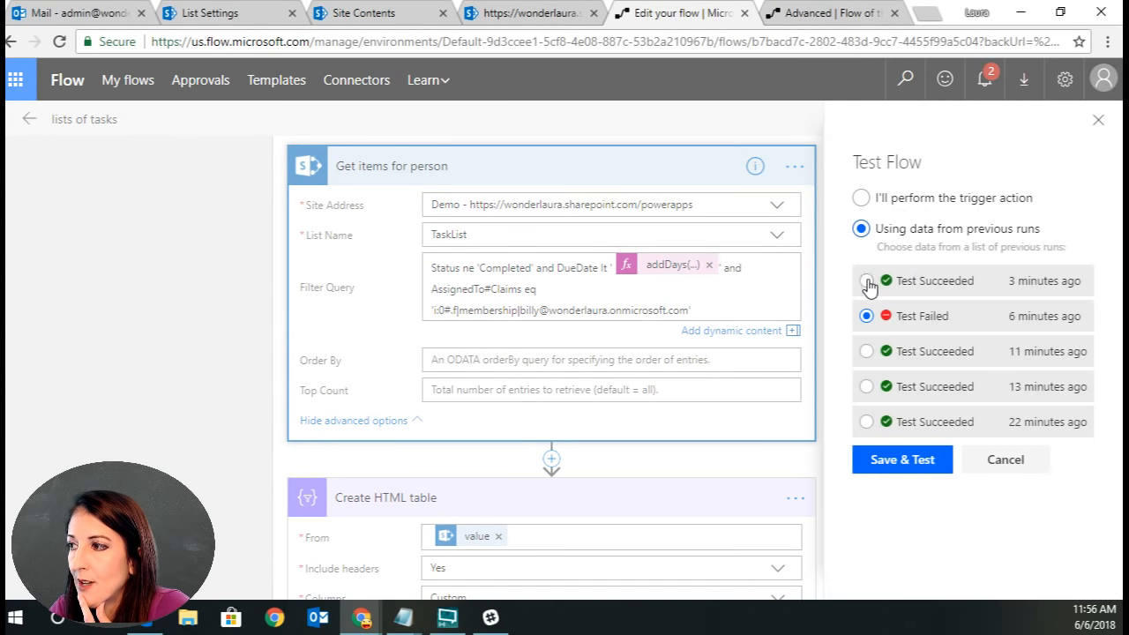
{"action": "left_click", "coordinate": [866, 281]}
{"action": "left_click", "coordinate": [906, 460]}
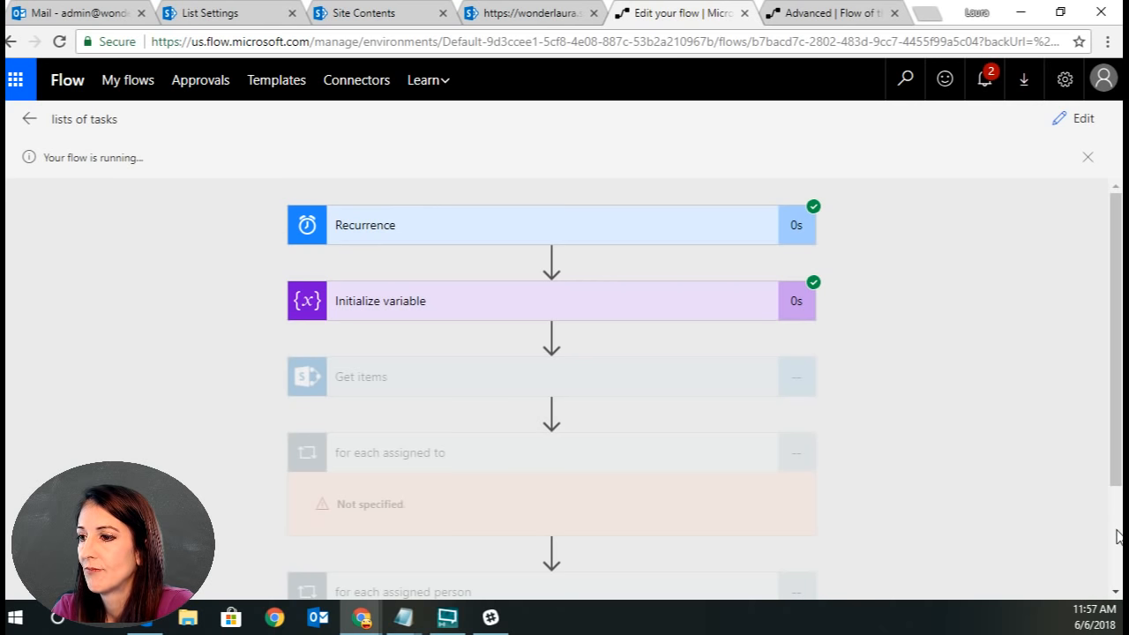
Examine the failed Get items for person outputs and error body, stepping to the next failed iteration.
{"action": "left_click", "coordinate": [1118, 536]}
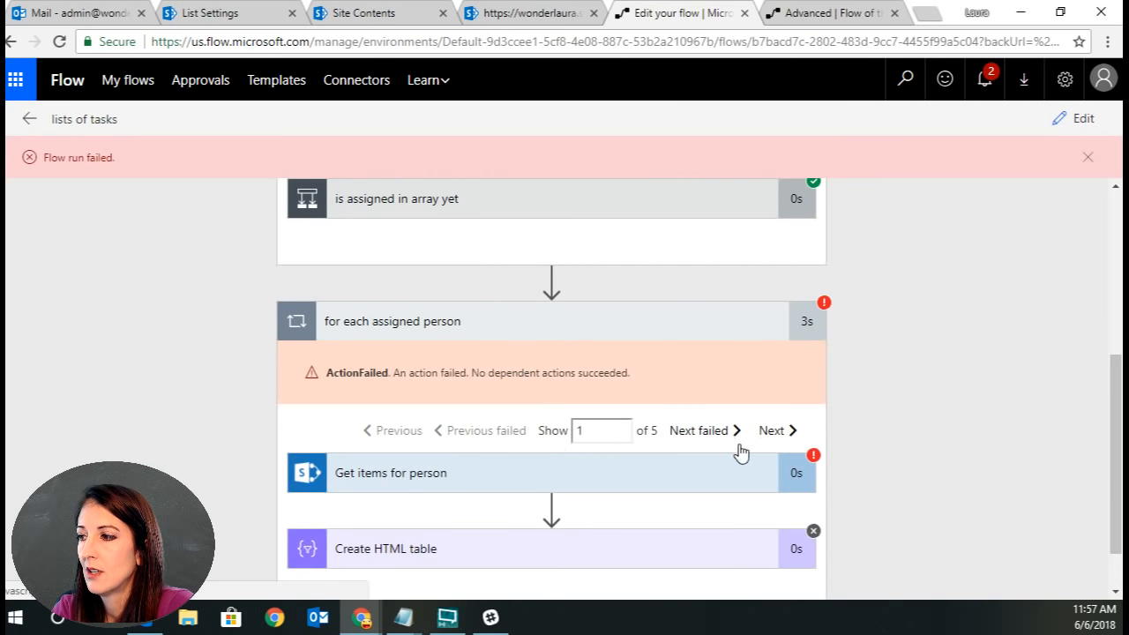
{"action": "left_click", "coordinate": [582, 468]}
{"action": "scroll", "coordinate": [917, 447], "scroll_direction": "down", "scroll_amount": 1}
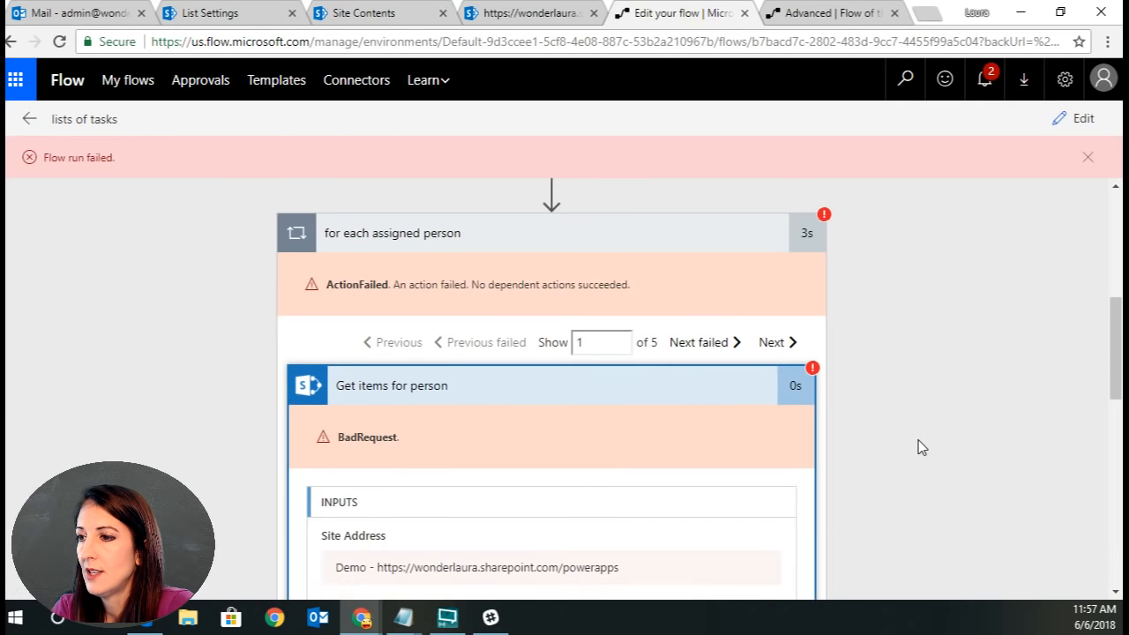
{"action": "scroll", "coordinate": [918, 440], "scroll_direction": "down", "scroll_amount": 7}
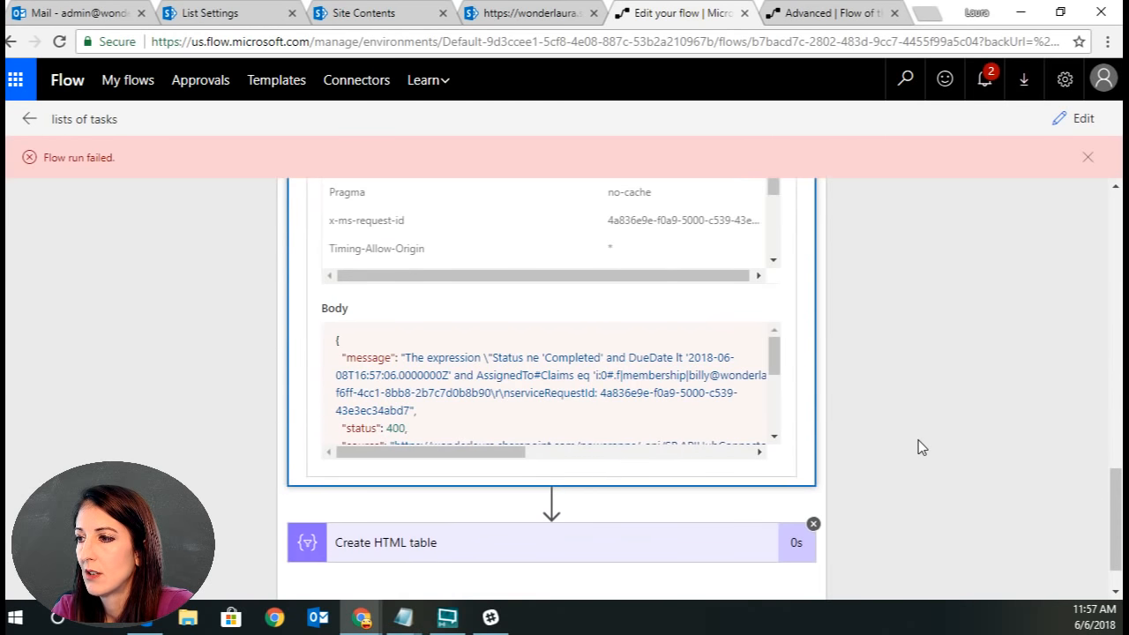
{"action": "left_click_drag", "start_coordinate": [484, 454], "coordinate": [455, 458]}
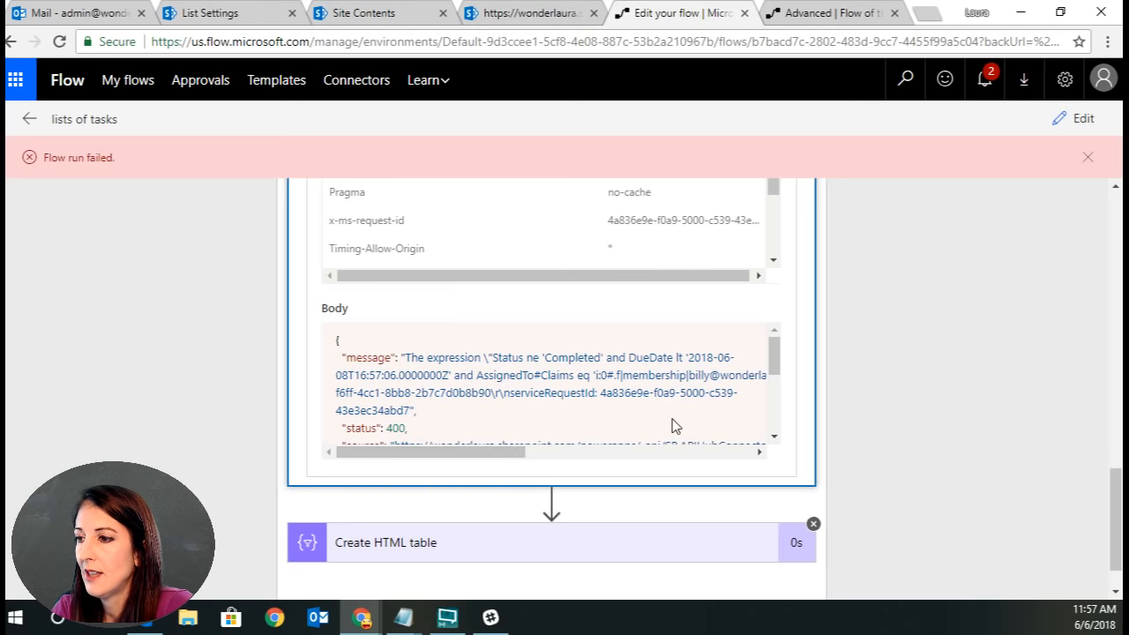
{"action": "scroll", "coordinate": [672, 426], "scroll_direction": "down", "scroll_amount": 1}
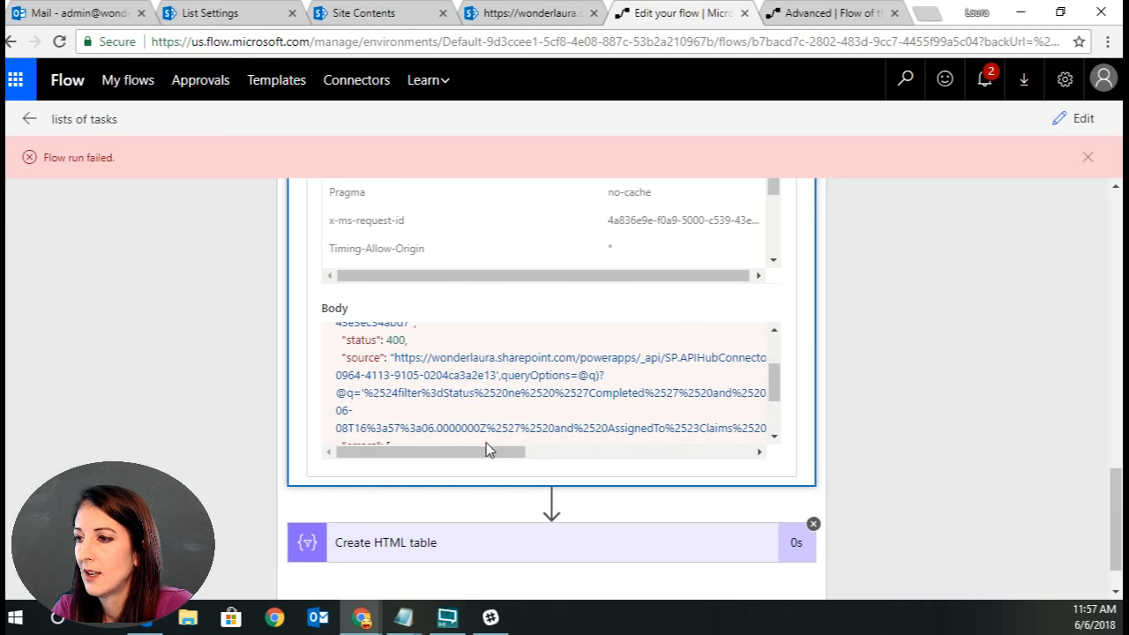
{"action": "scroll", "coordinate": [879, 389], "scroll_direction": "up", "scroll_amount": 2}
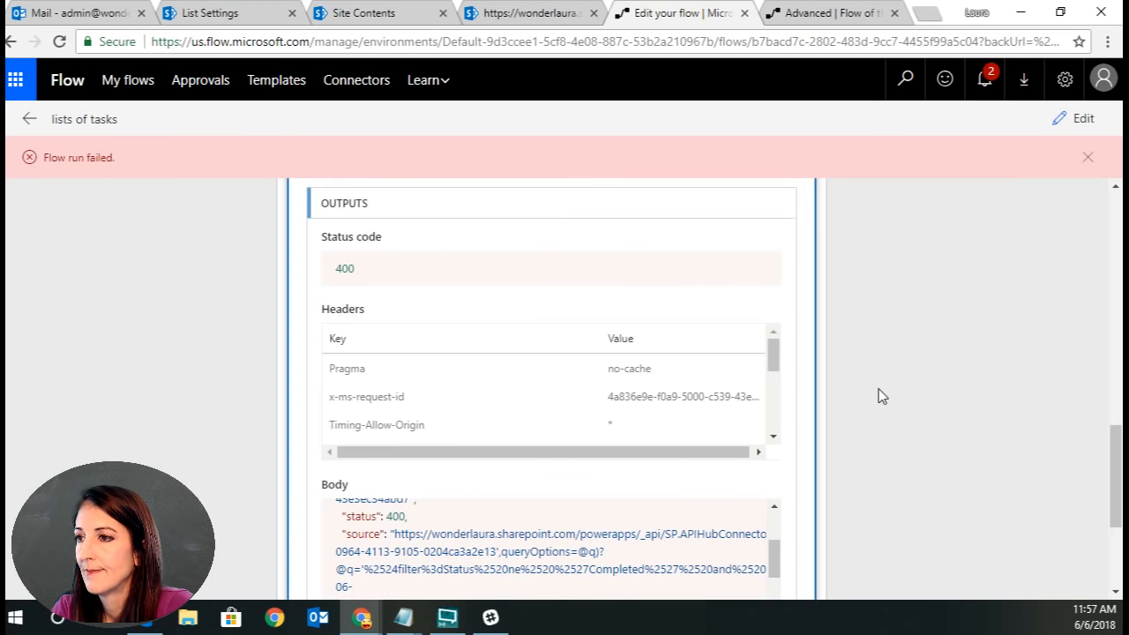
{"action": "scroll", "coordinate": [878, 388], "scroll_direction": "up", "scroll_amount": 8}
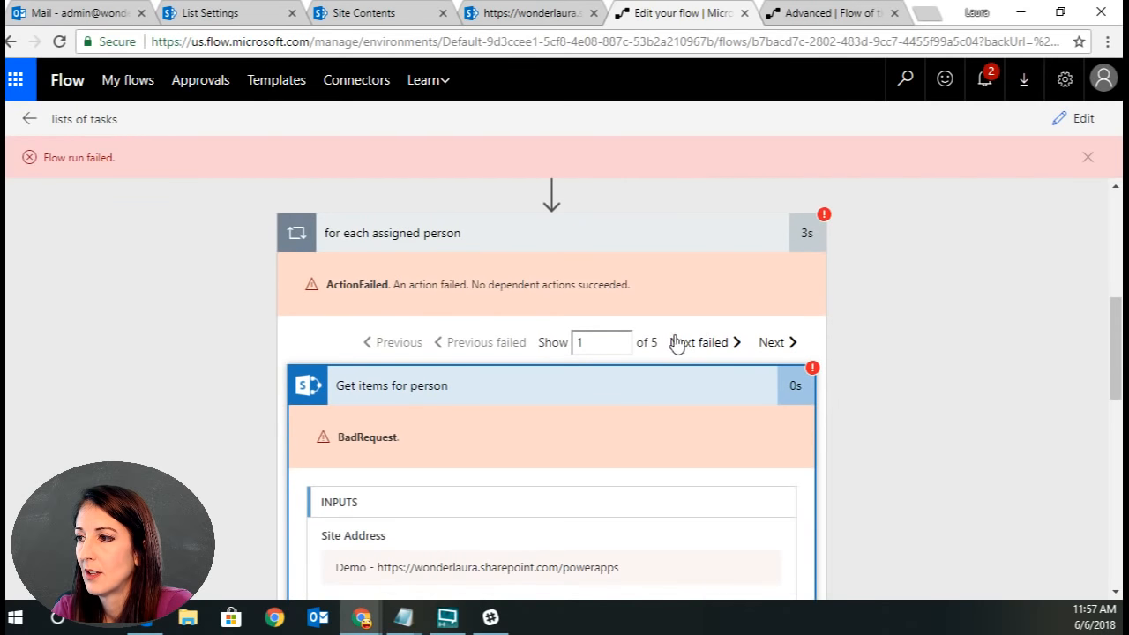
{"action": "left_click", "coordinate": [688, 345]}
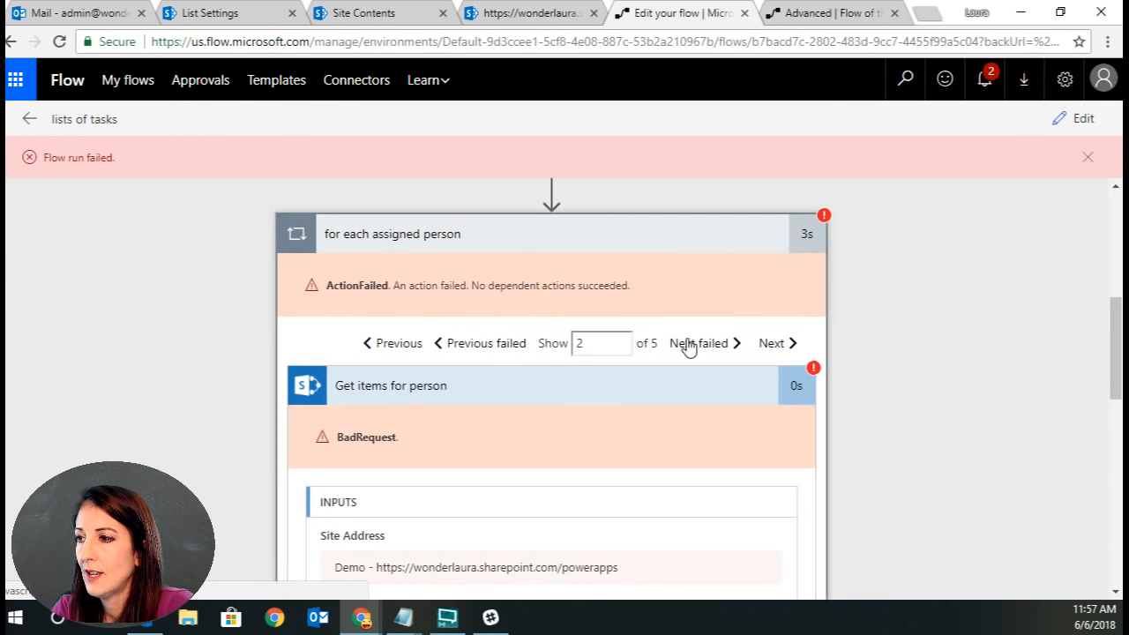
{"action": "scroll", "coordinate": [873, 532], "scroll_direction": "down", "scroll_amount": 5}
{"action": "scroll", "coordinate": [713, 504], "scroll_direction": "down", "scroll_amount": 3}
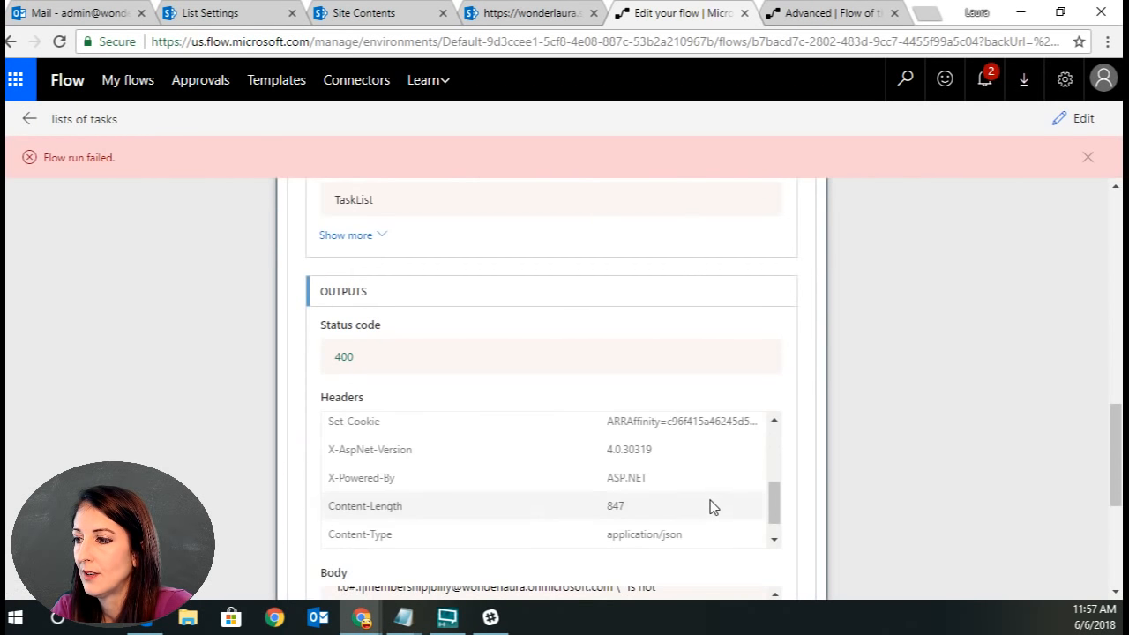
Examine the rest of the failed run's error body, then switch to the Daily Task Reminder flow editor window.
{"action": "scroll", "coordinate": [811, 559], "scroll_direction": "down", "scroll_amount": 2}
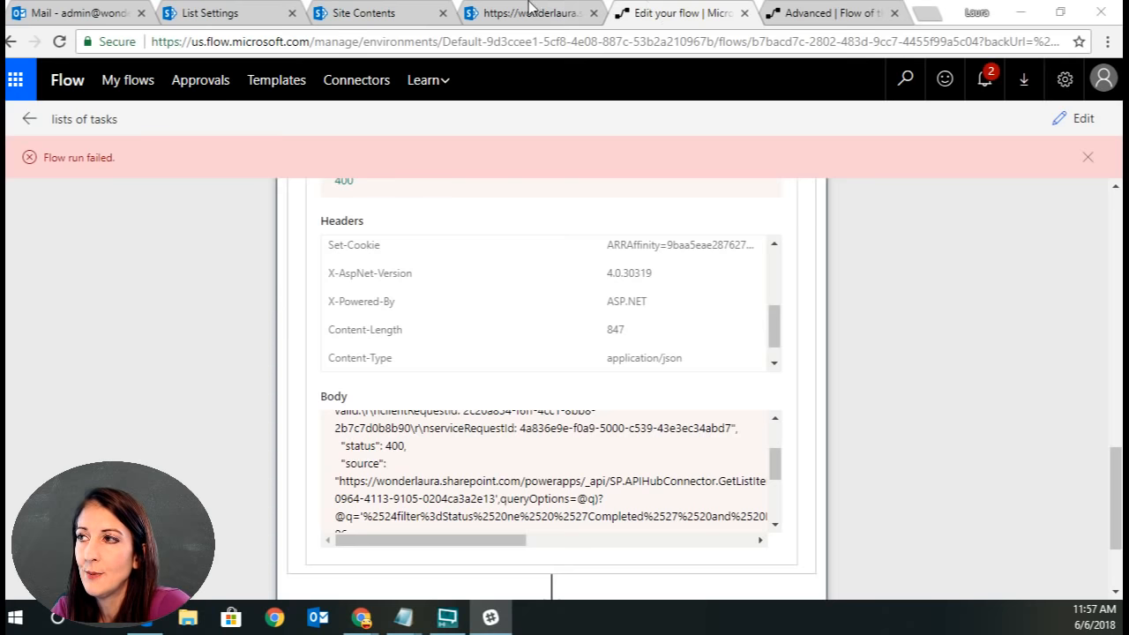
{"action": "left_click", "coordinate": [814, 12]}
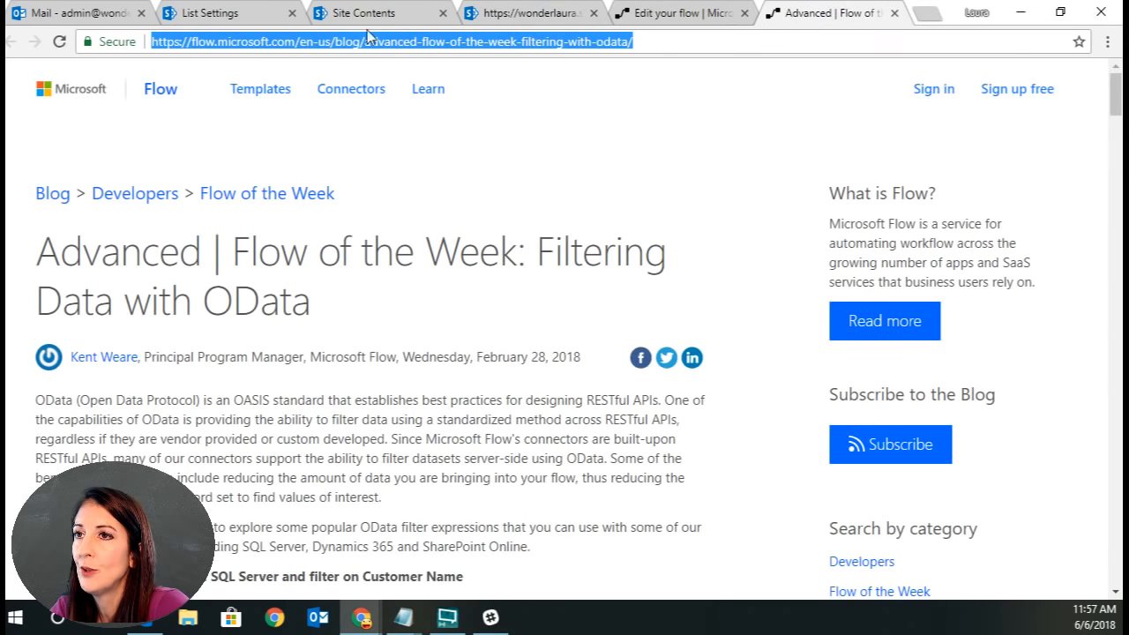
{"action": "left_click", "coordinate": [674, 12]}
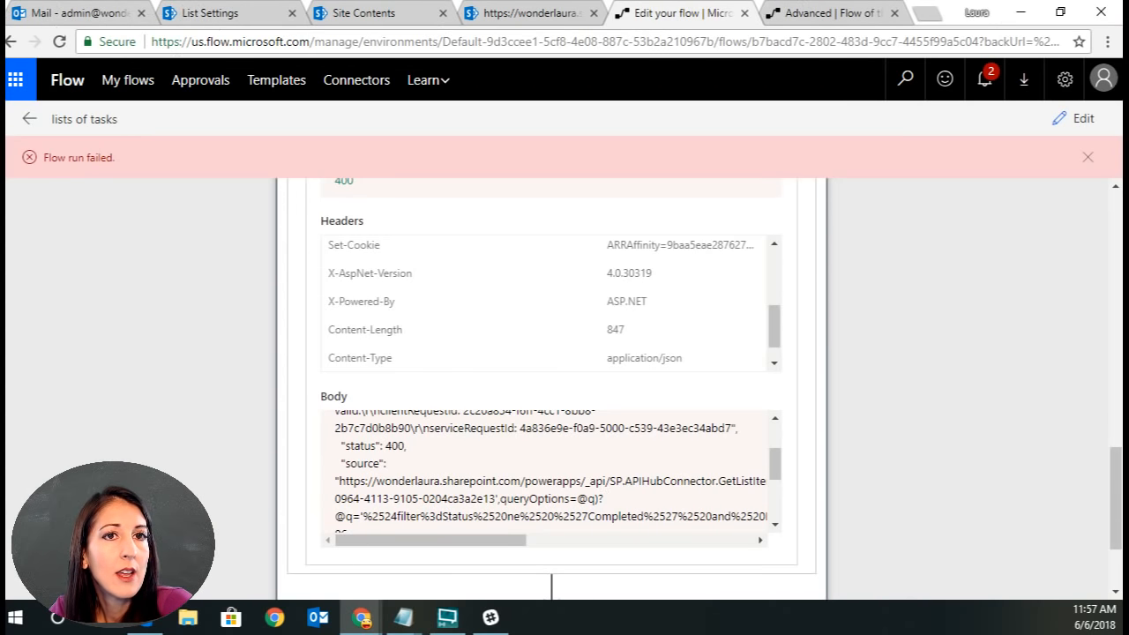
{"action": "left_click_drag", "start_coordinate": [878, 152], "coordinate": [709, 54]}
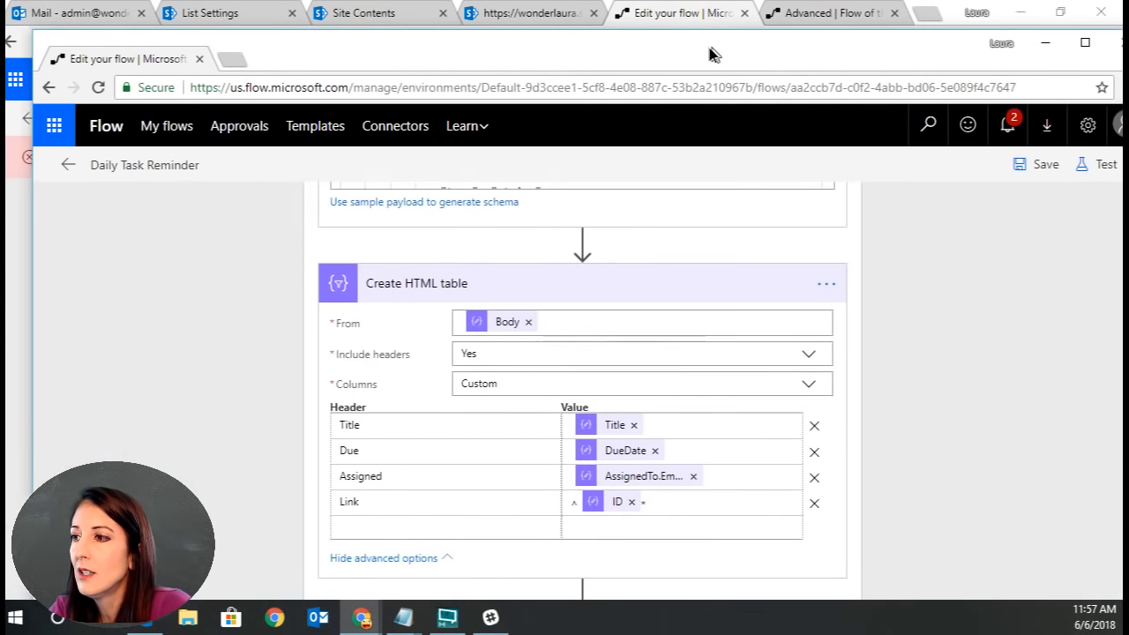
{"action": "left_click", "coordinate": [1079, 44]}
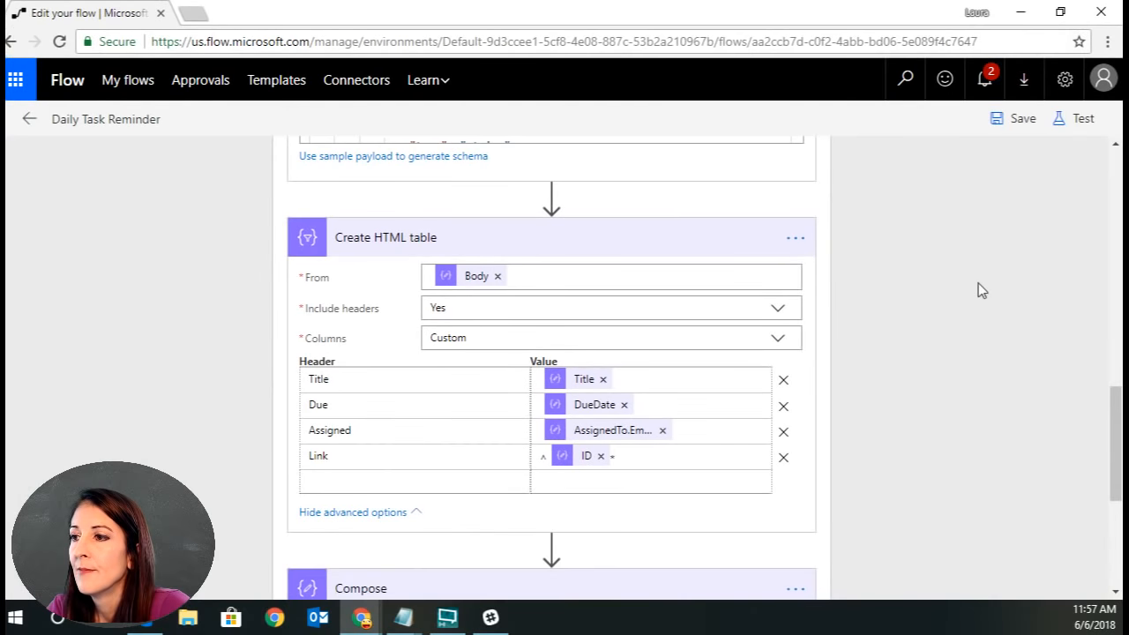
{"action": "scroll", "coordinate": [1004, 325], "scroll_direction": "up", "scroll_amount": 10}
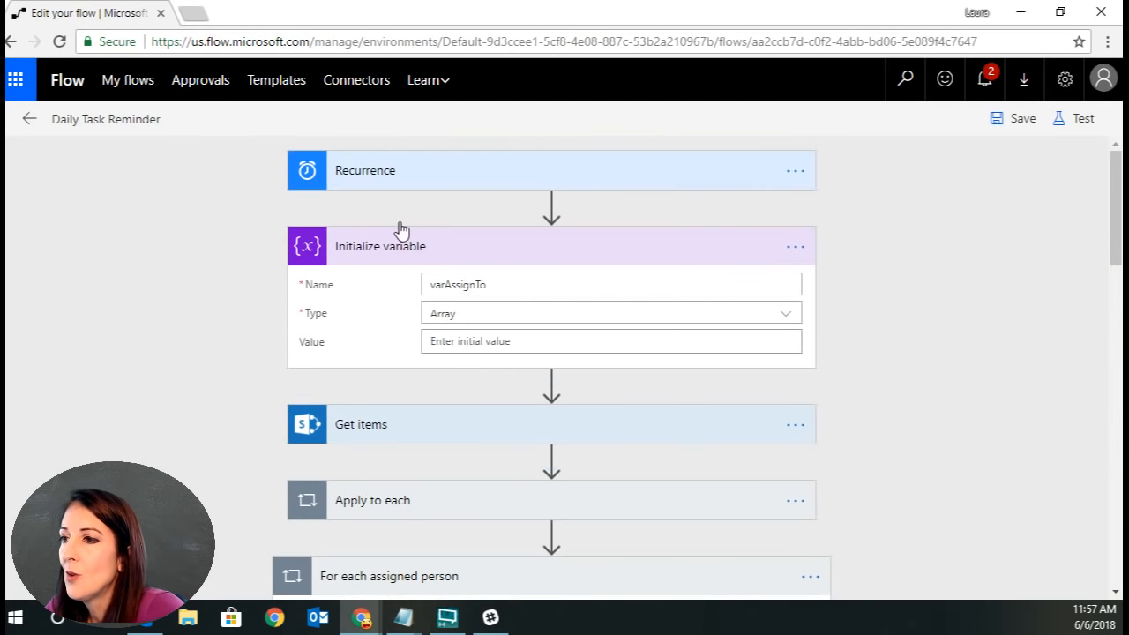
Review the Daily Task Reminder flow's Recurrence, Get items and Apply to each actions.
{"action": "left_click", "coordinate": [580, 171]}
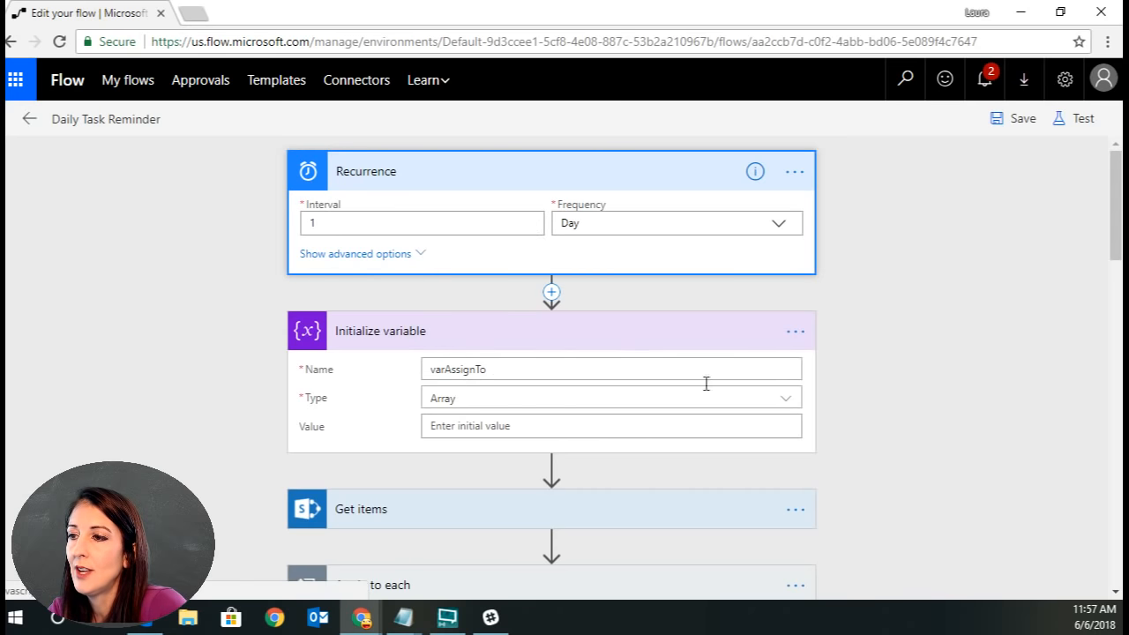
{"action": "left_click", "coordinate": [564, 524]}
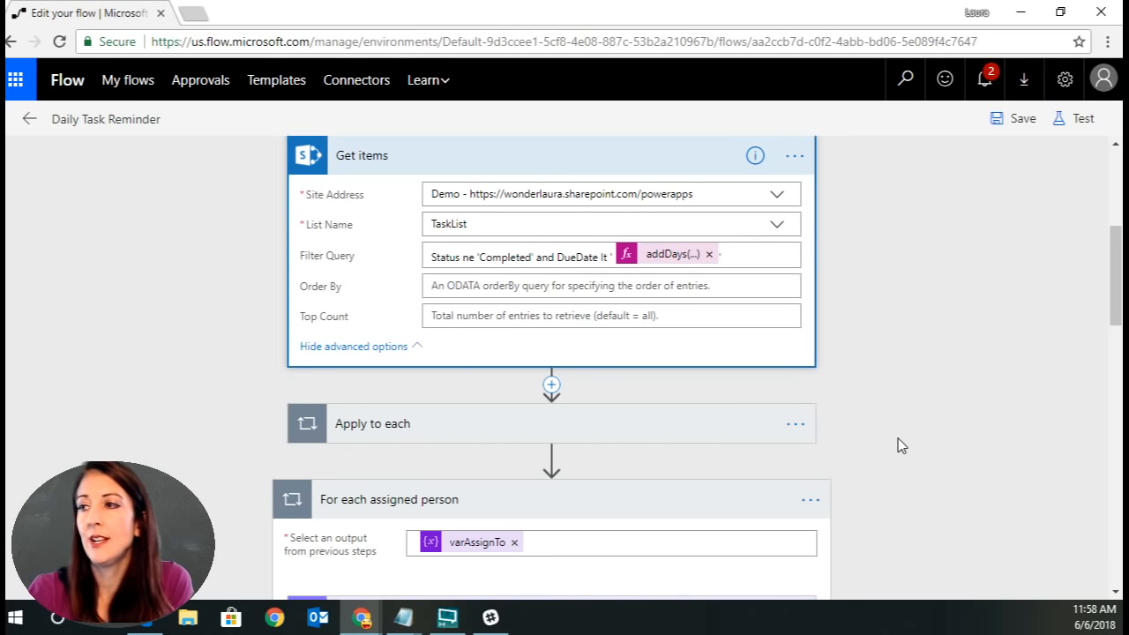
{"action": "left_click", "coordinate": [663, 254]}
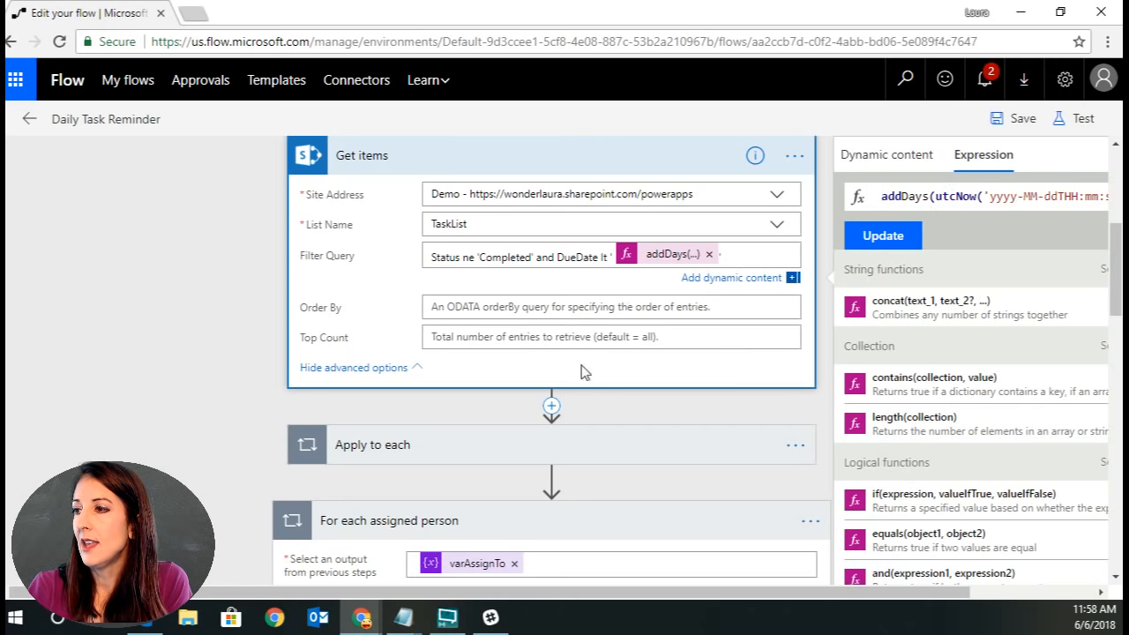
{"action": "left_click", "coordinate": [370, 452]}
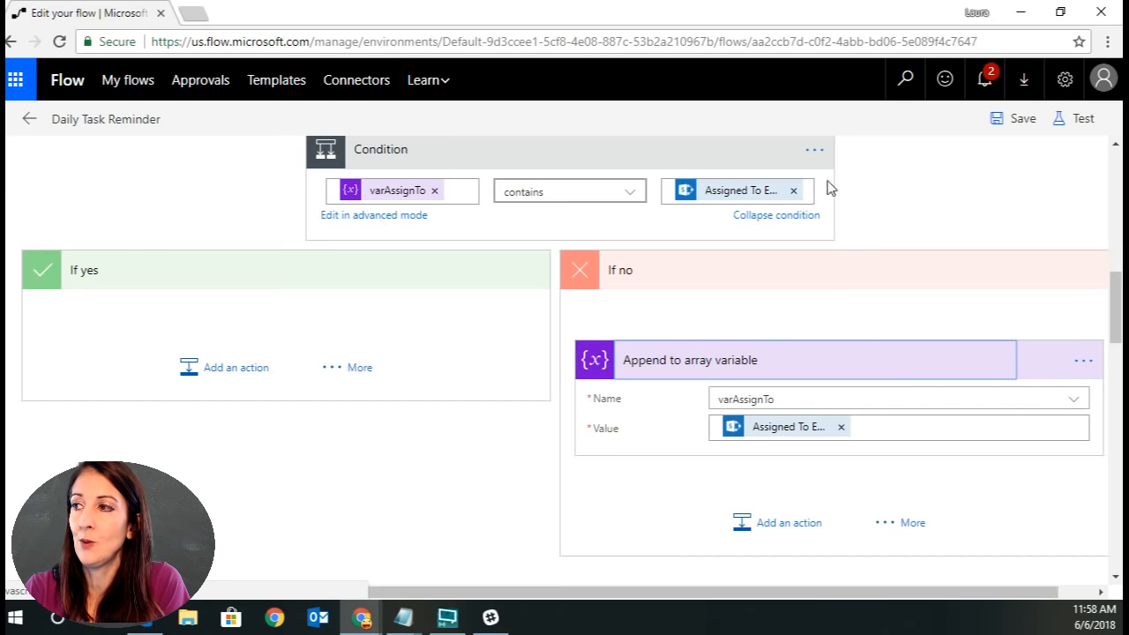
{"action": "left_click", "coordinate": [764, 159]}
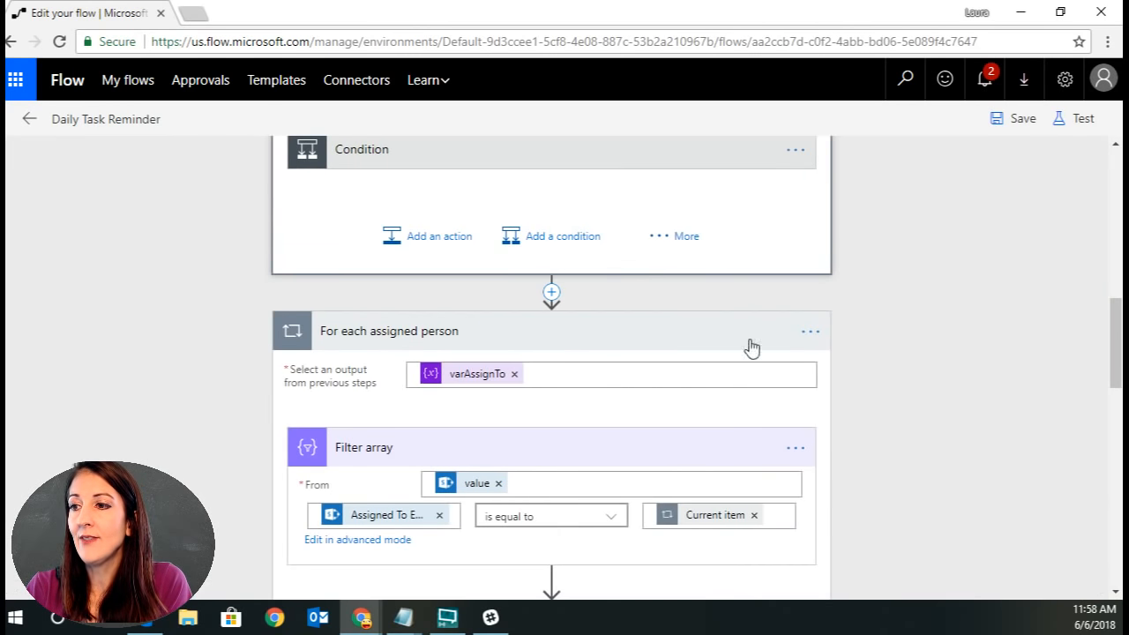
{"action": "scroll", "coordinate": [952, 376], "scroll_direction": "up", "scroll_amount": 1}
{"action": "scroll", "coordinate": [948, 369], "scroll_direction": "up", "scroll_amount": 2}
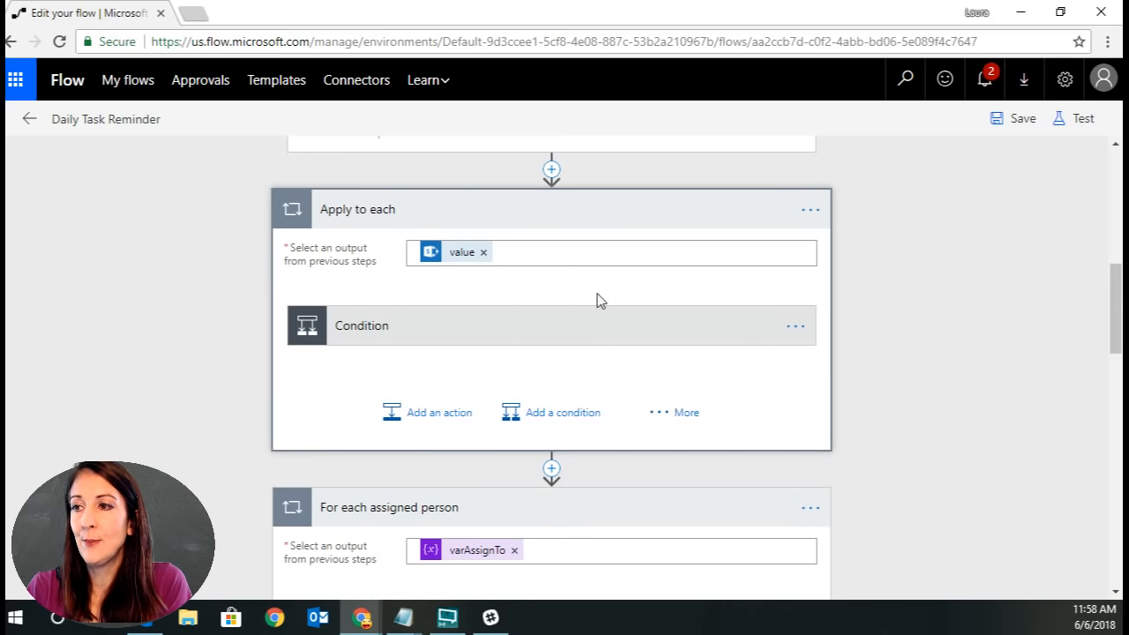
{"action": "scroll", "coordinate": [972, 488], "scroll_direction": "down", "scroll_amount": 3}
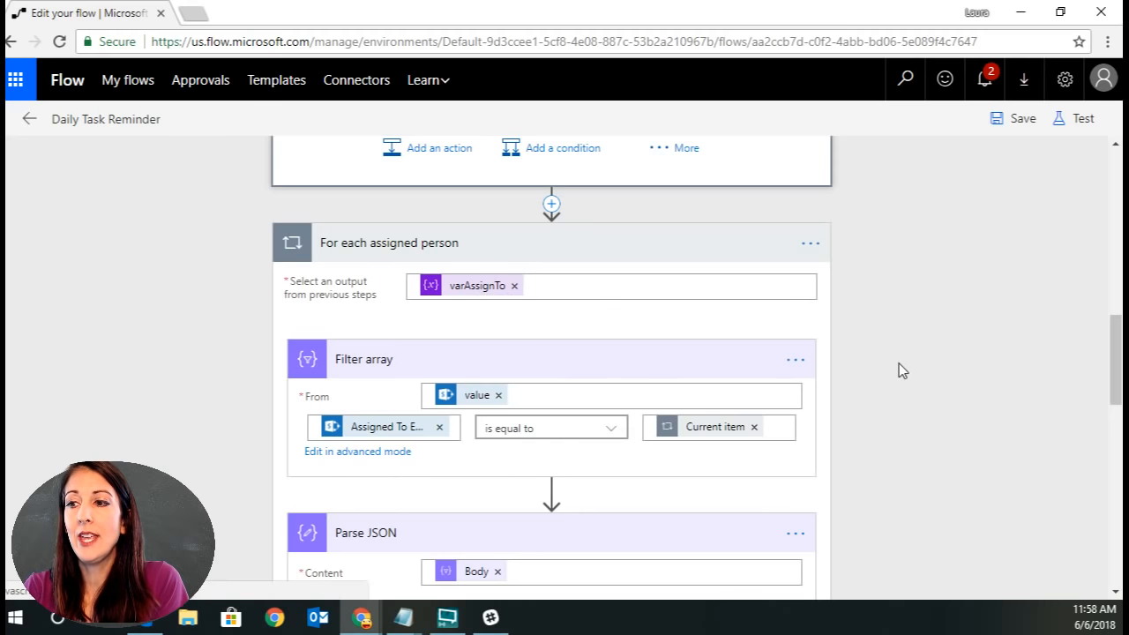
{"action": "scroll", "coordinate": [899, 365], "scroll_direction": "down", "scroll_amount": 2}
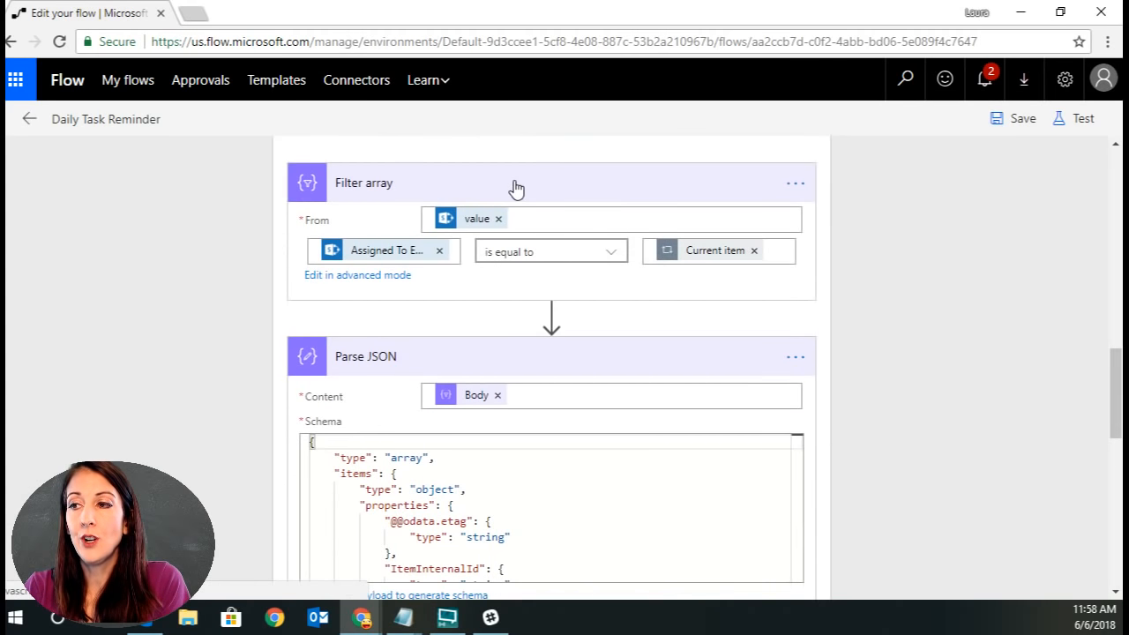
Review the Filter array, Parse JSON, Create HTML table, Compose and Send an email actions inside the loop.
{"action": "mouse_move", "coordinate": [471, 225]}
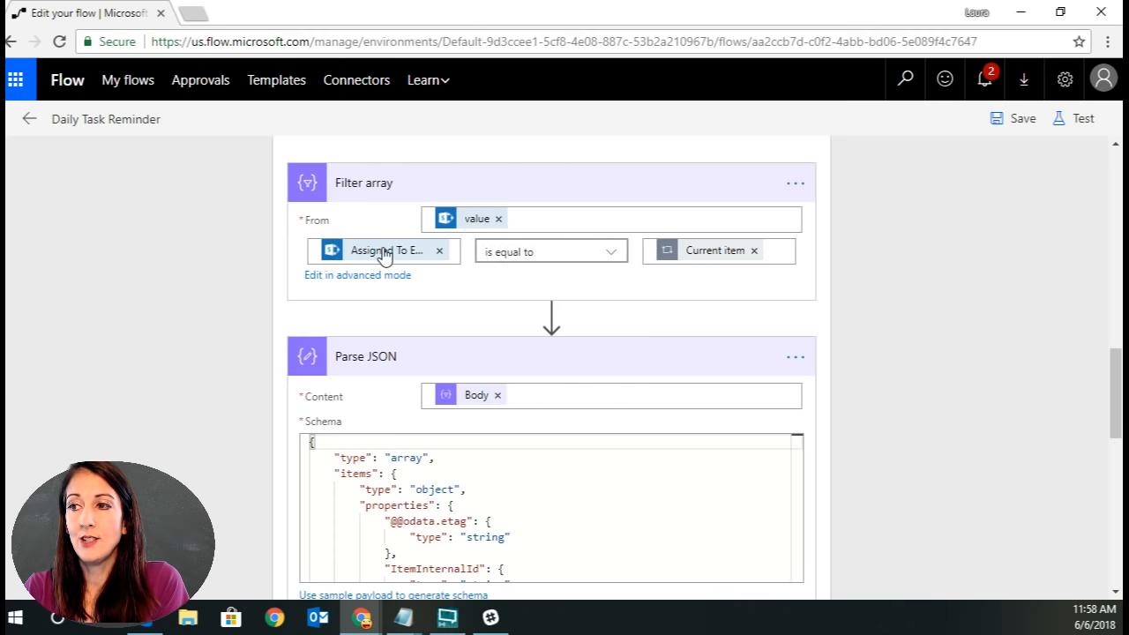
{"action": "mouse_move", "coordinate": [383, 254]}
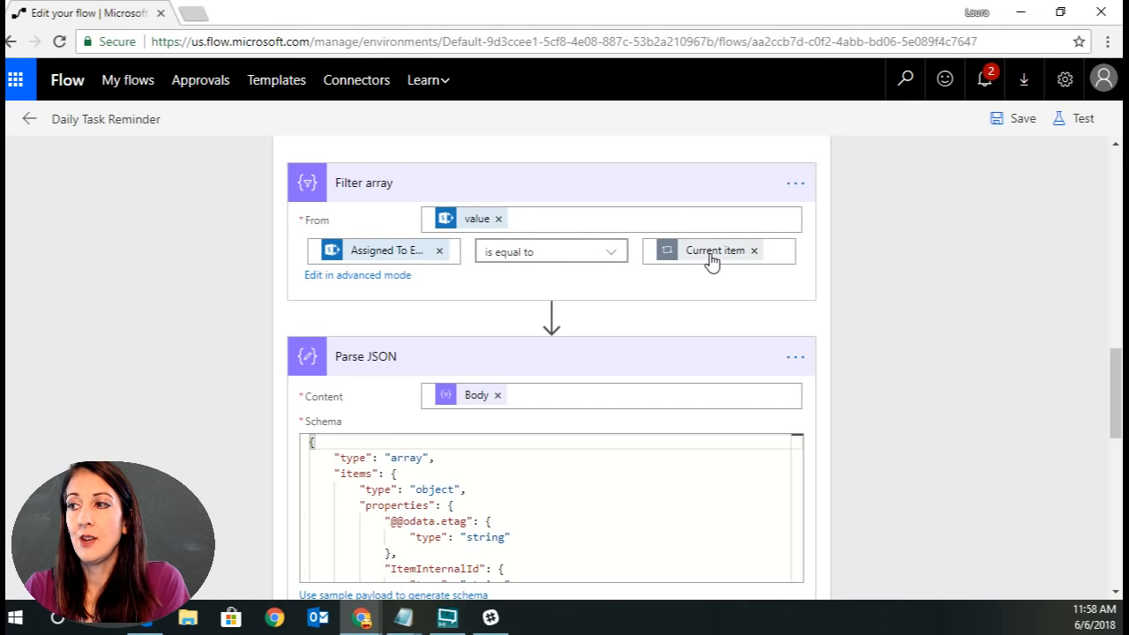
{"action": "mouse_move", "coordinate": [714, 261]}
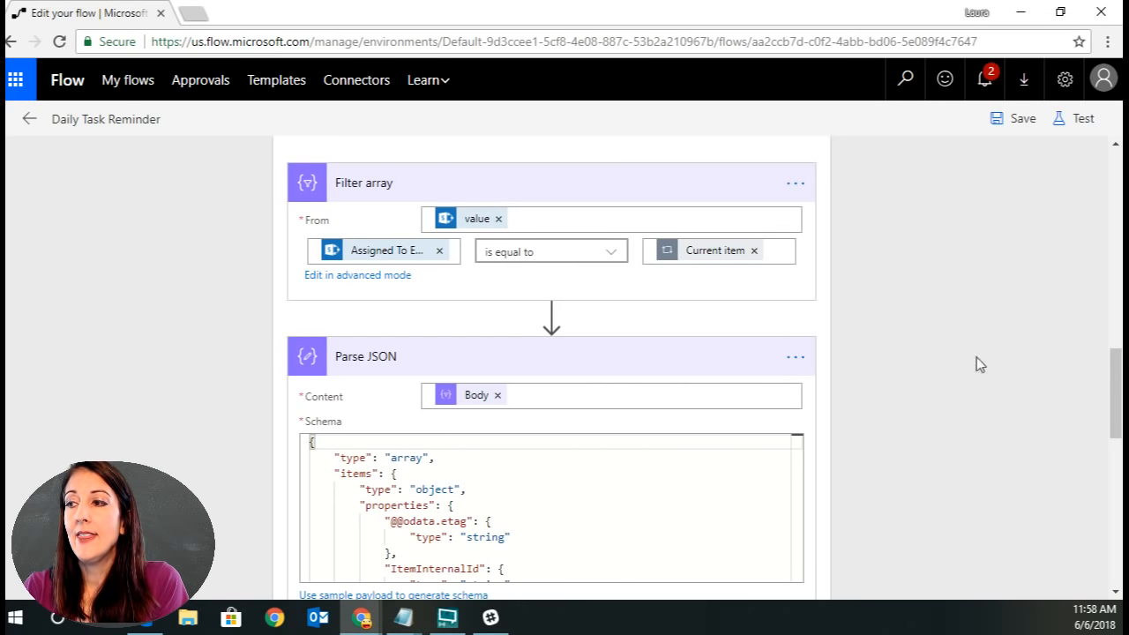
{"action": "scroll", "coordinate": [911, 384], "scroll_direction": "down", "scroll_amount": 1}
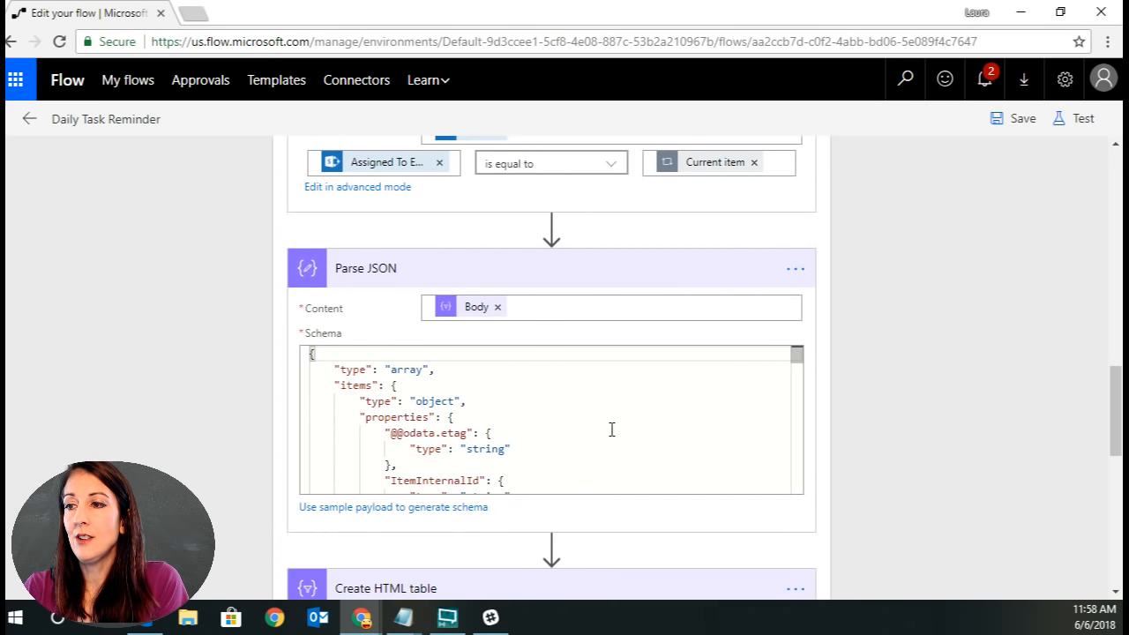
{"action": "scroll", "coordinate": [529, 436], "scroll_direction": "down", "scroll_amount": 2}
{"action": "scroll", "coordinate": [796, 358], "scroll_direction": "up", "scroll_amount": 1}
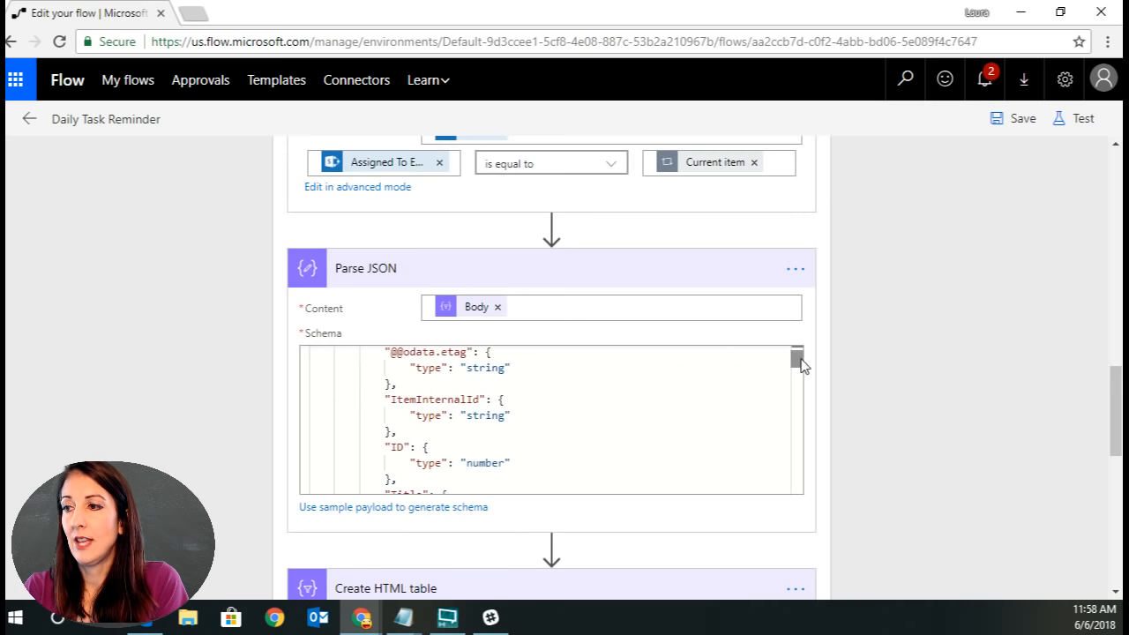
{"action": "scroll", "coordinate": [881, 383], "scroll_direction": "down", "scroll_amount": 1}
{"action": "left_click", "coordinate": [607, 182]}
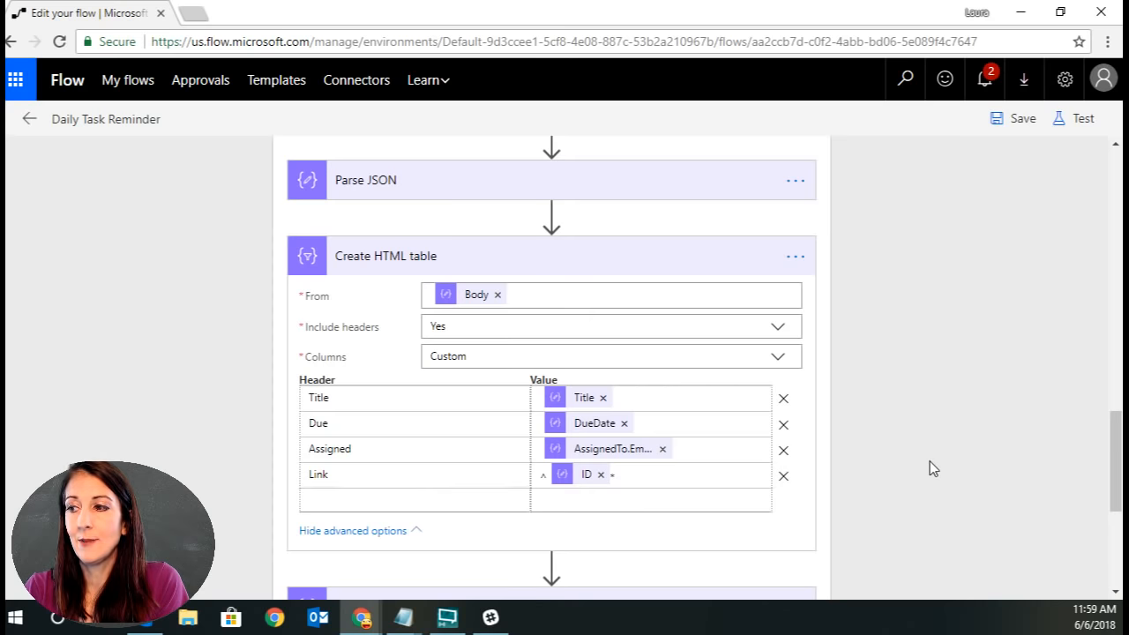
{"action": "scroll", "coordinate": [930, 461], "scroll_direction": "down", "scroll_amount": 3}
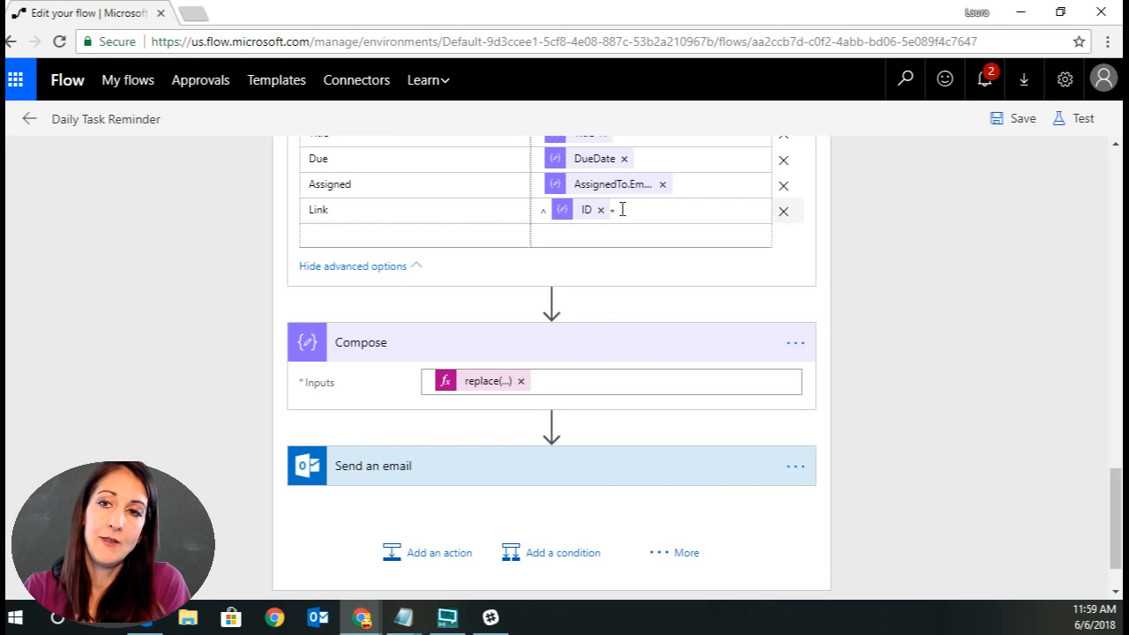
{"action": "left_click", "coordinate": [685, 472]}
{"action": "scroll", "coordinate": [996, 429], "scroll_direction": "down", "scroll_amount": 3}
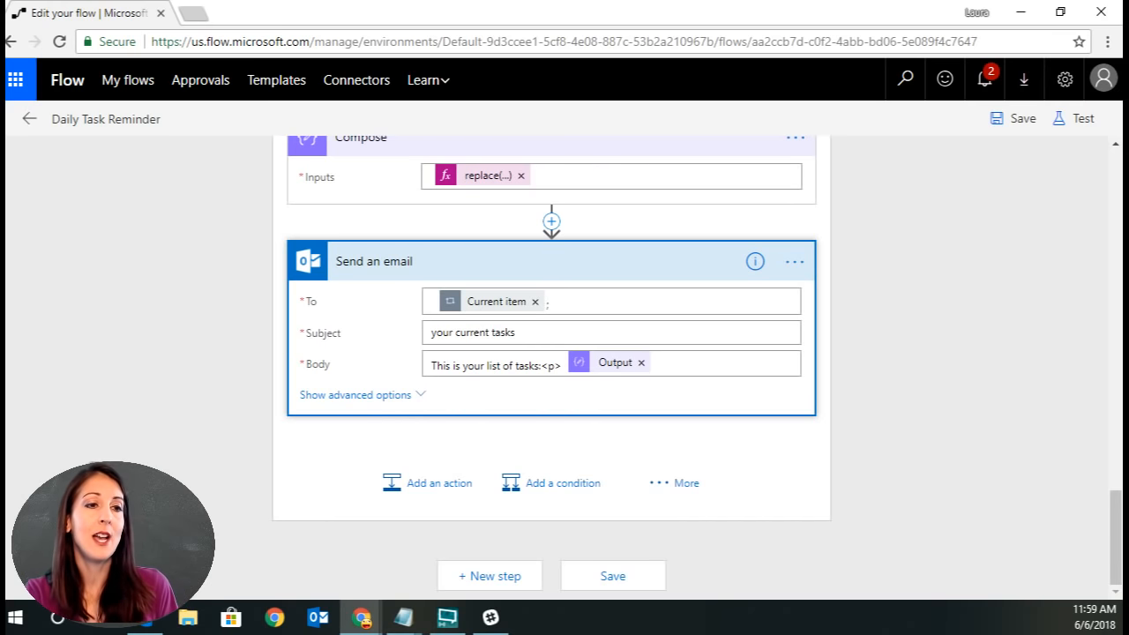
Switch to Slack and open the pinned items in the #ideas channel details.
{"action": "key", "text": "alt+Tab"}
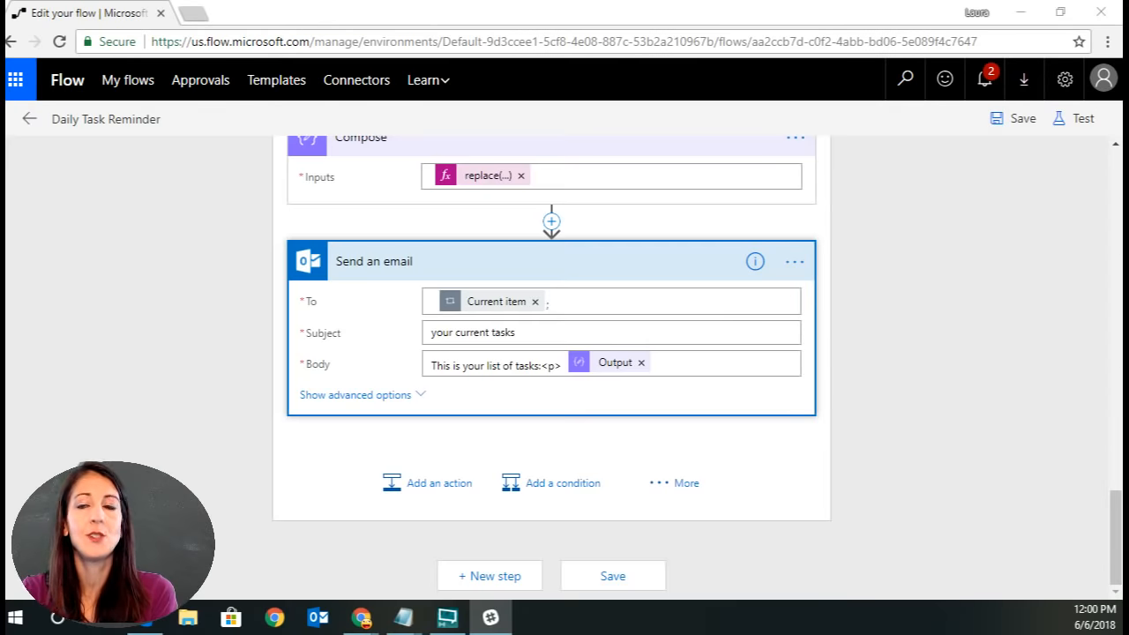
{"action": "left_click_drag", "start_coordinate": [618, 137], "coordinate": [553, 41]}
{"action": "left_click", "coordinate": [886, 38]}
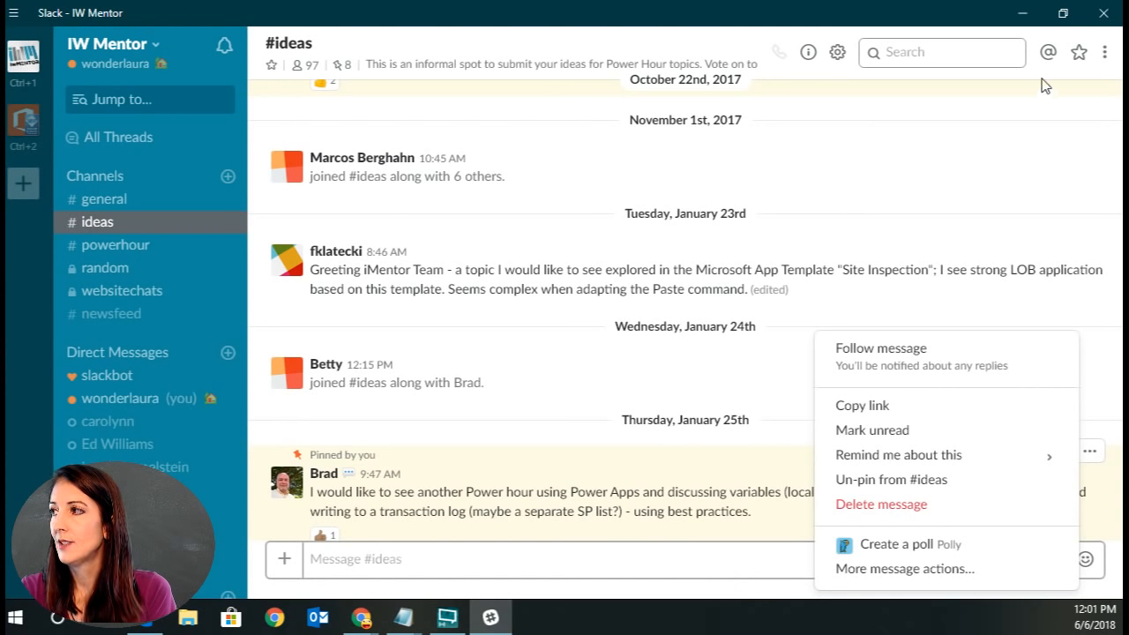
{"action": "left_click", "coordinate": [1104, 57]}
{"action": "left_click", "coordinate": [1106, 59]}
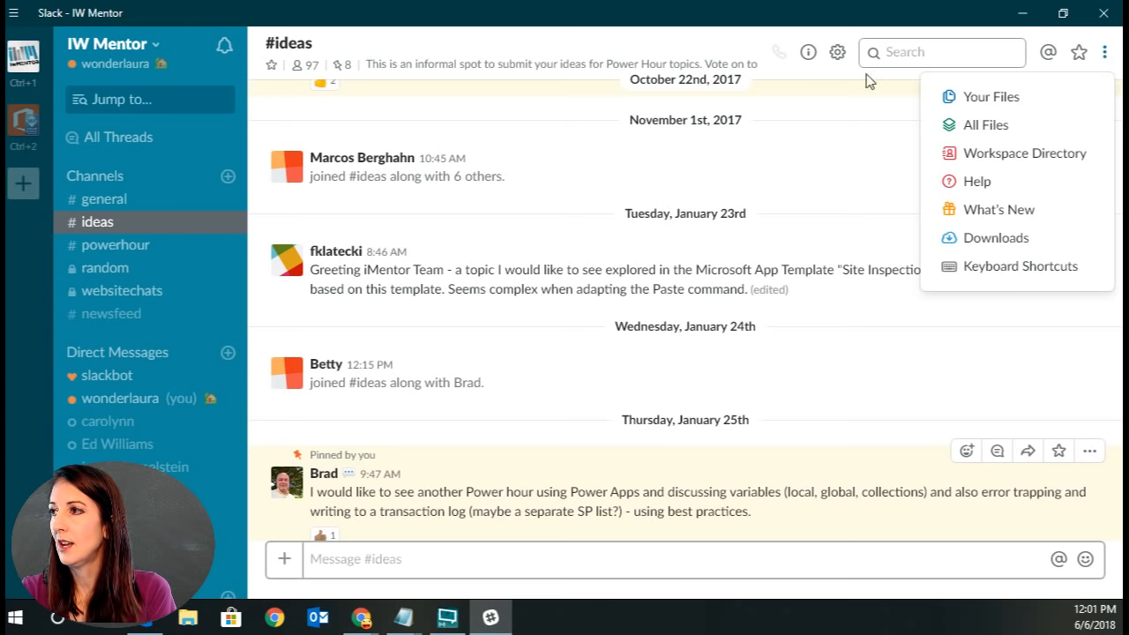
{"action": "left_click", "coordinate": [839, 55]}
{"action": "left_click", "coordinate": [838, 54]}
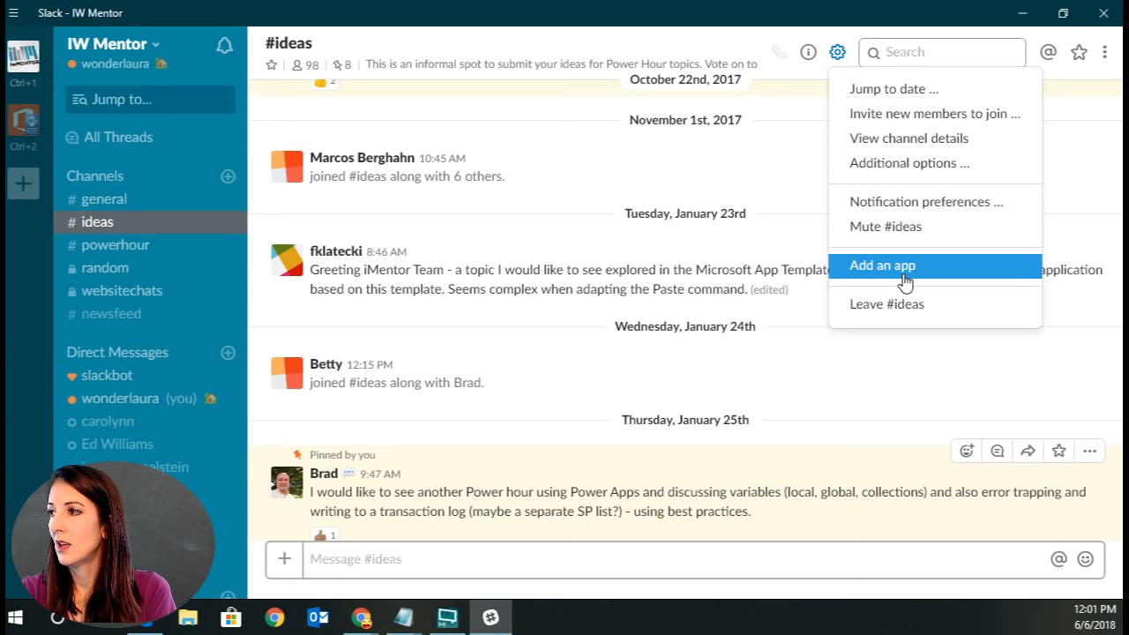
{"action": "left_click", "coordinate": [912, 138]}
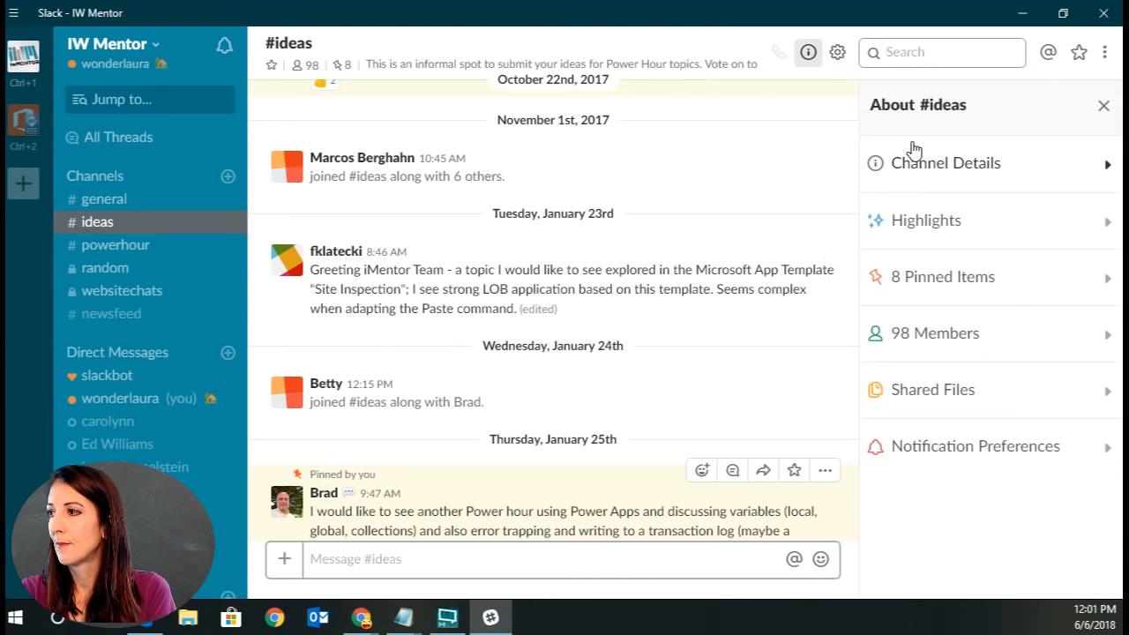
{"action": "left_click", "coordinate": [961, 285]}
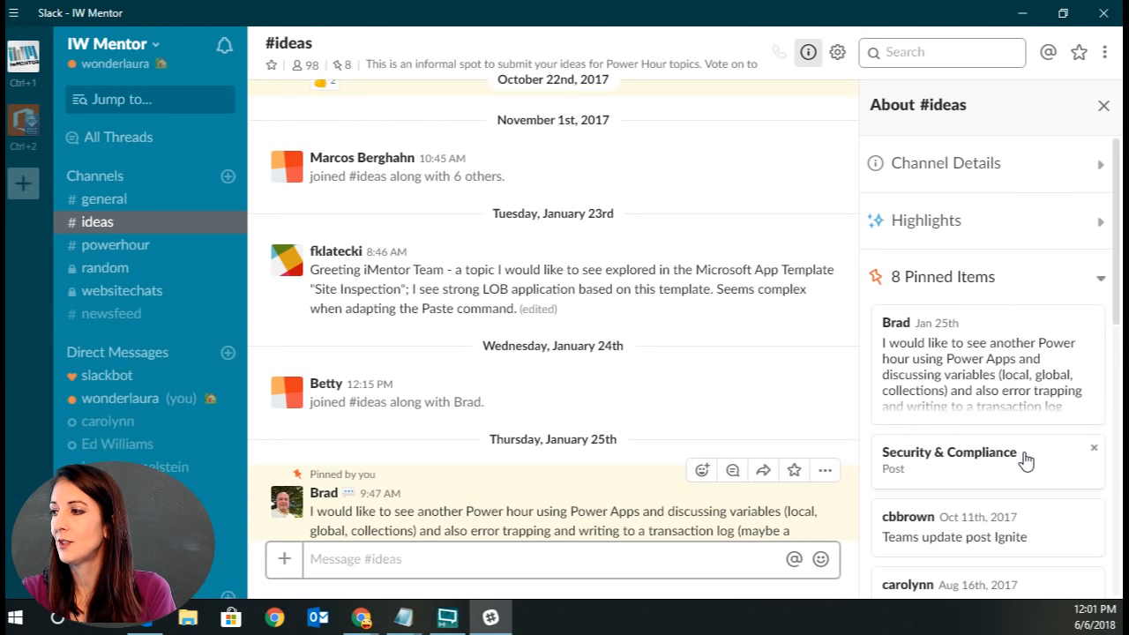
Unpin the 'Can we do some more stuff with flow?' item from #ideas.
{"action": "scroll", "coordinate": [1026, 467], "scroll_direction": "down", "scroll_amount": 1}
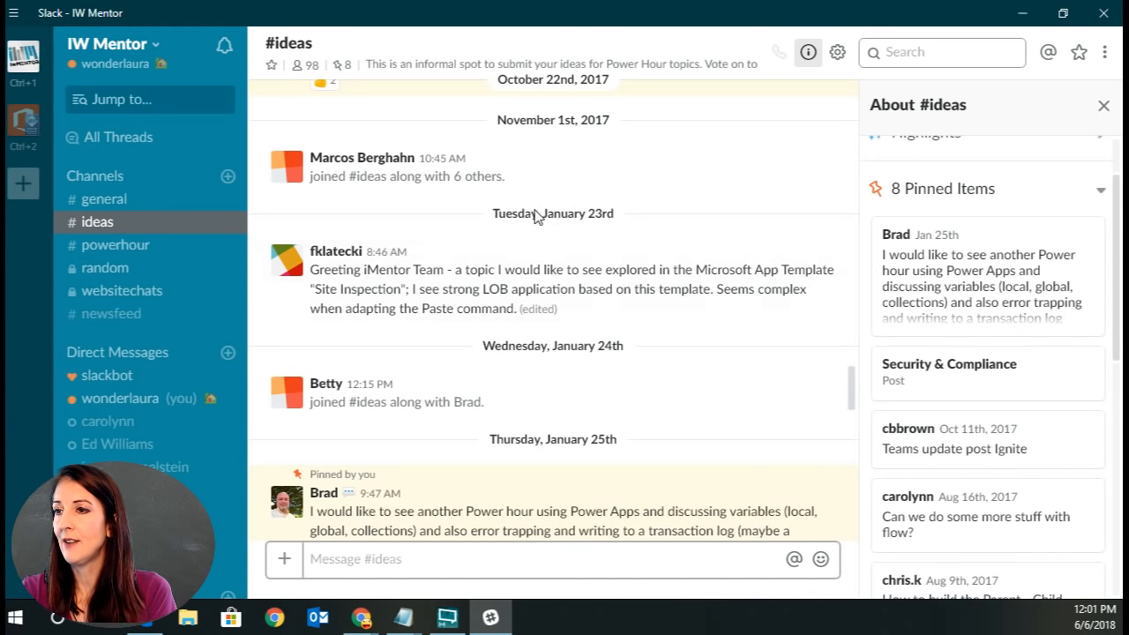
{"action": "scroll", "coordinate": [1028, 342], "scroll_direction": "down", "scroll_amount": 6}
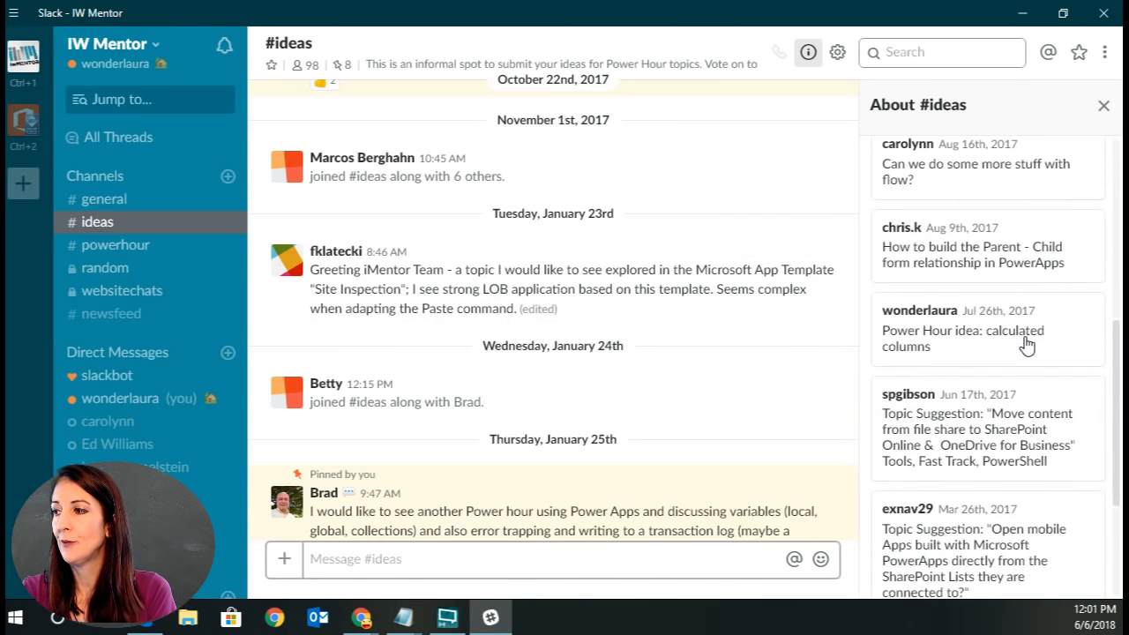
{"action": "scroll", "coordinate": [1025, 345], "scroll_direction": "up", "scroll_amount": 7}
{"action": "scroll", "coordinate": [1006, 335], "scroll_direction": "up", "scroll_amount": 2}
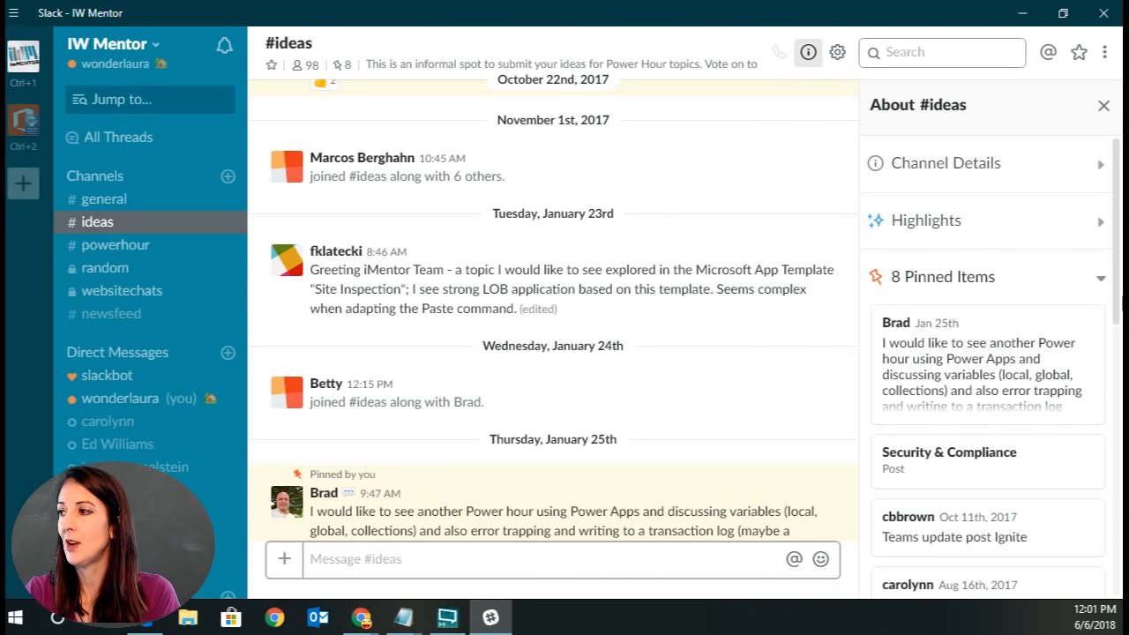
{"action": "left_click_drag", "start_coordinate": [1118, 296], "coordinate": [1122, 447]}
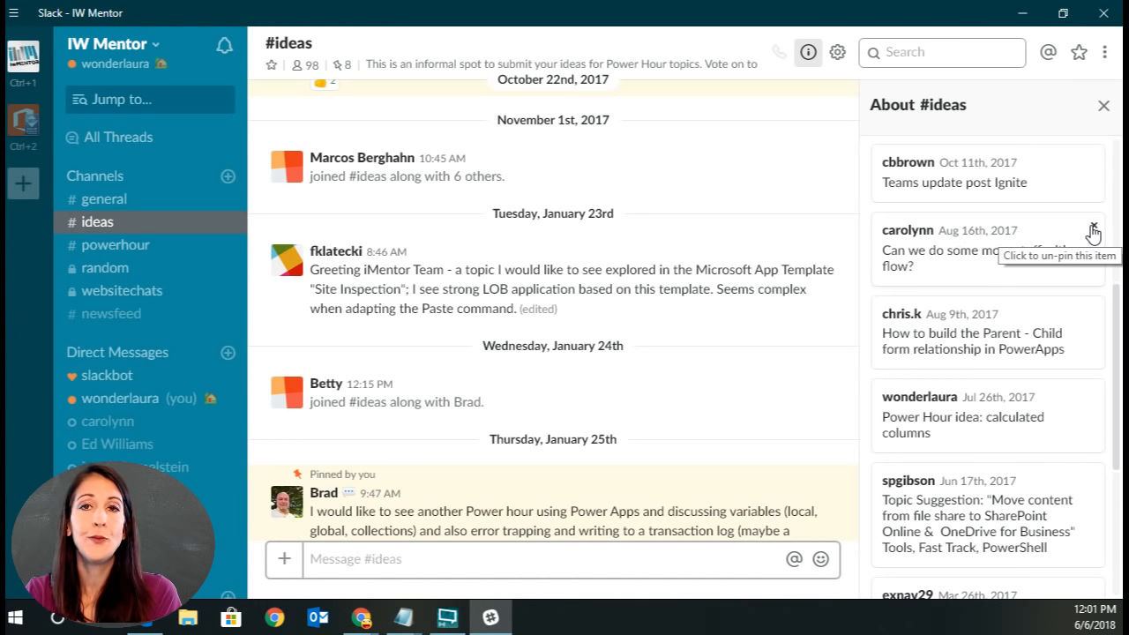
{"action": "left_click", "coordinate": [1095, 232]}
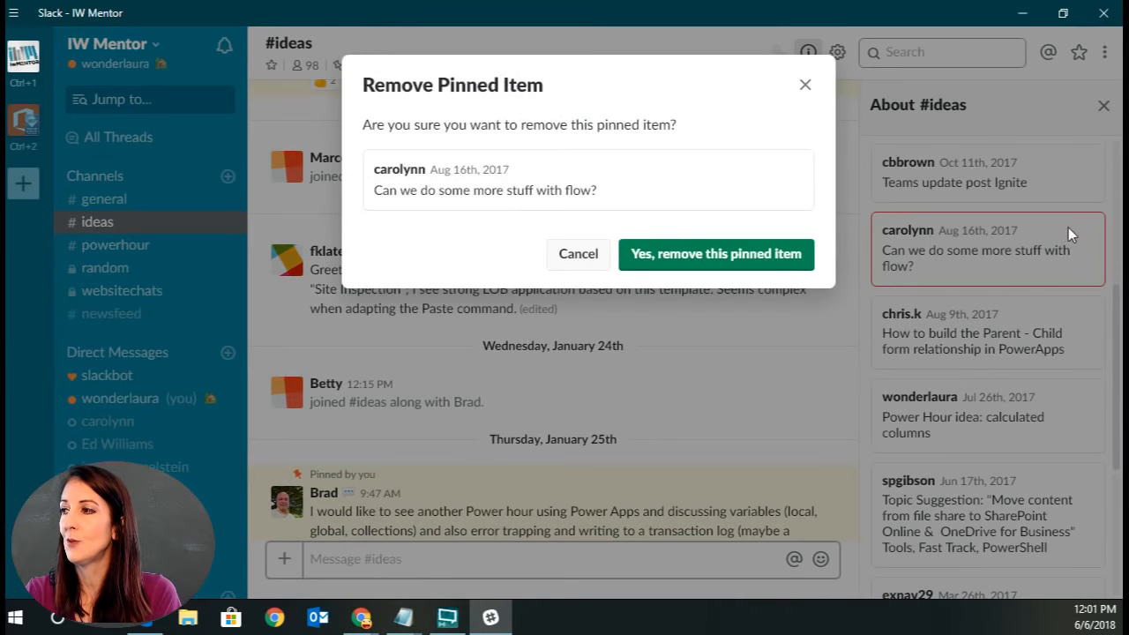
{"action": "left_click", "coordinate": [675, 259]}
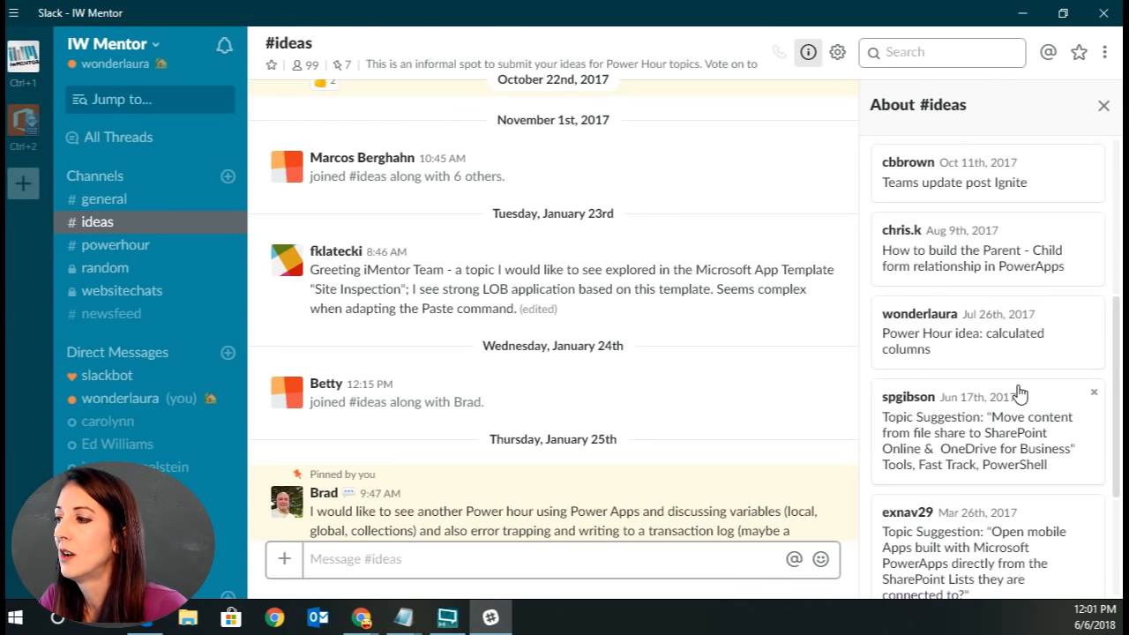
Unpin the 'Teams update post Ignite' item from #ideas.
{"action": "scroll", "coordinate": [1018, 471], "scroll_direction": "down", "scroll_amount": 2}
{"action": "scroll", "coordinate": [1019, 467], "scroll_direction": "up", "scroll_amount": 2}
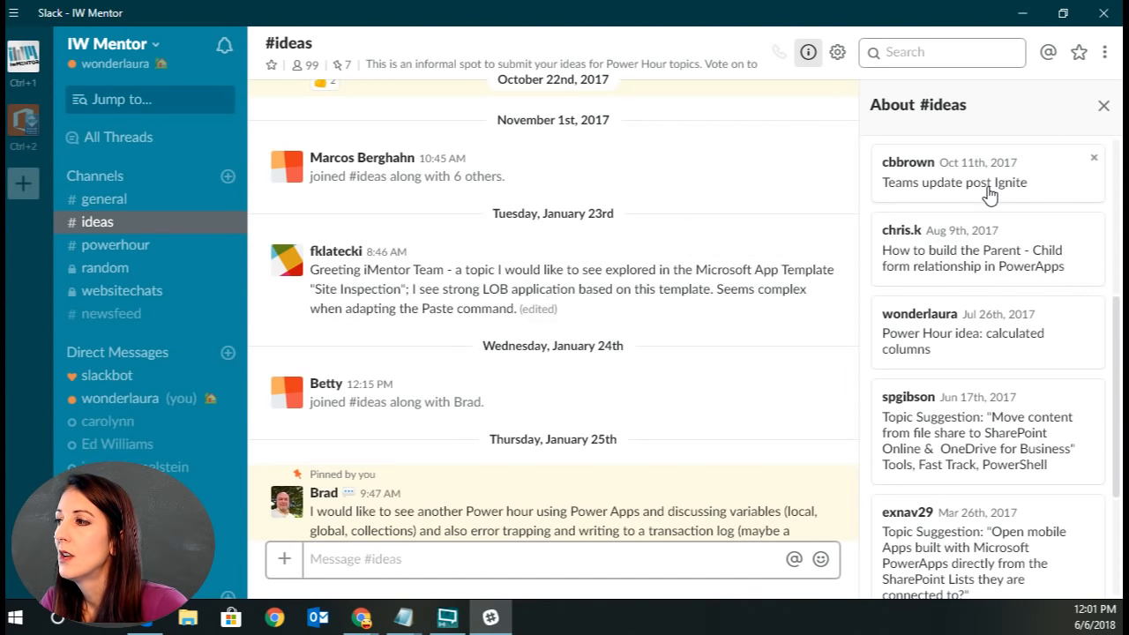
{"action": "scroll", "coordinate": [1038, 195], "scroll_direction": "up", "scroll_amount": 1}
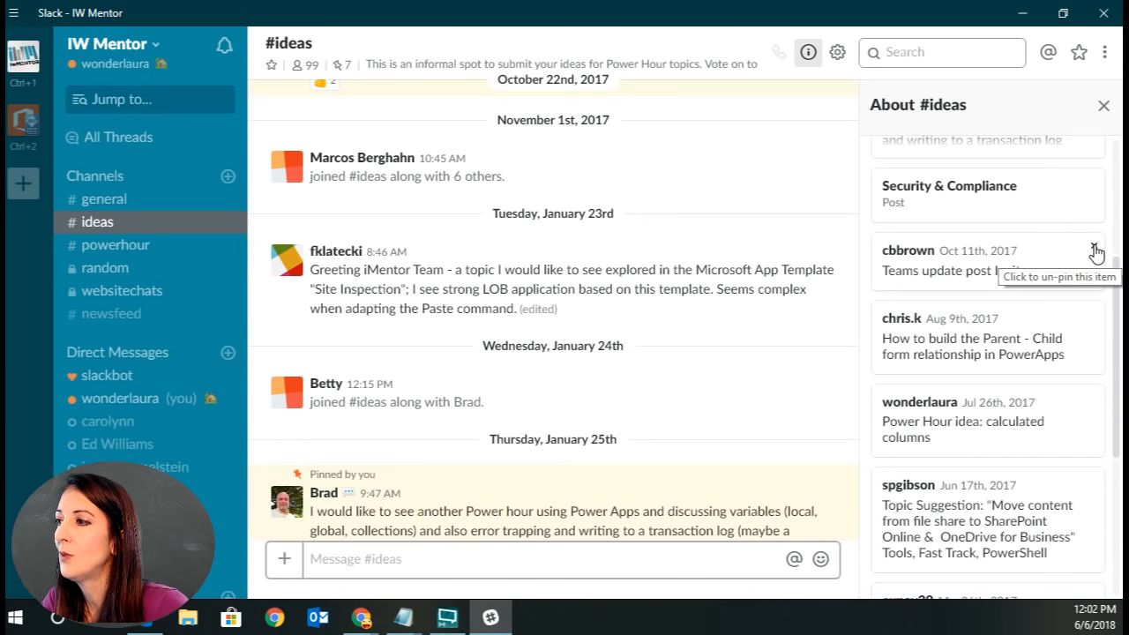
{"action": "left_click", "coordinate": [1094, 249]}
{"action": "left_click", "coordinate": [709, 263]}
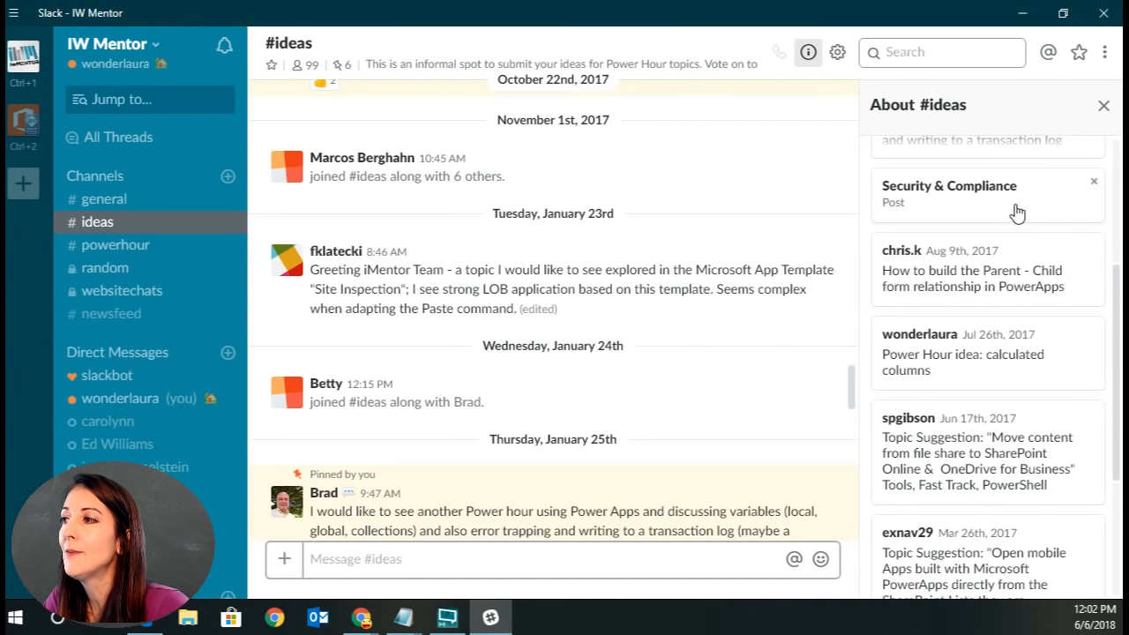
{"action": "scroll", "coordinate": [1016, 212], "scroll_direction": "up", "scroll_amount": 3}
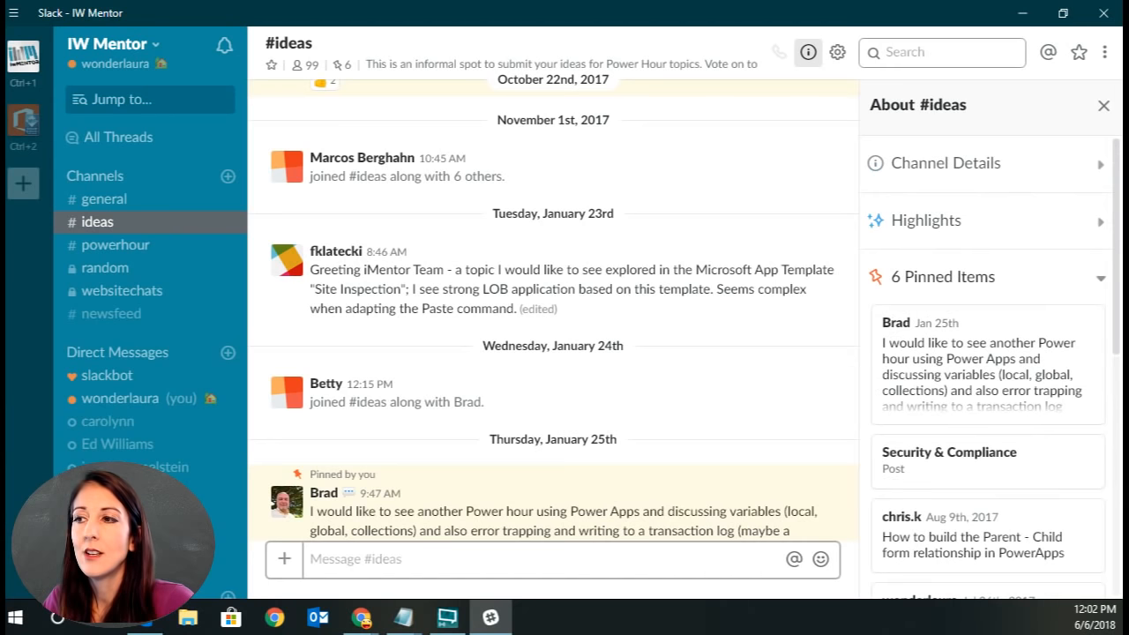